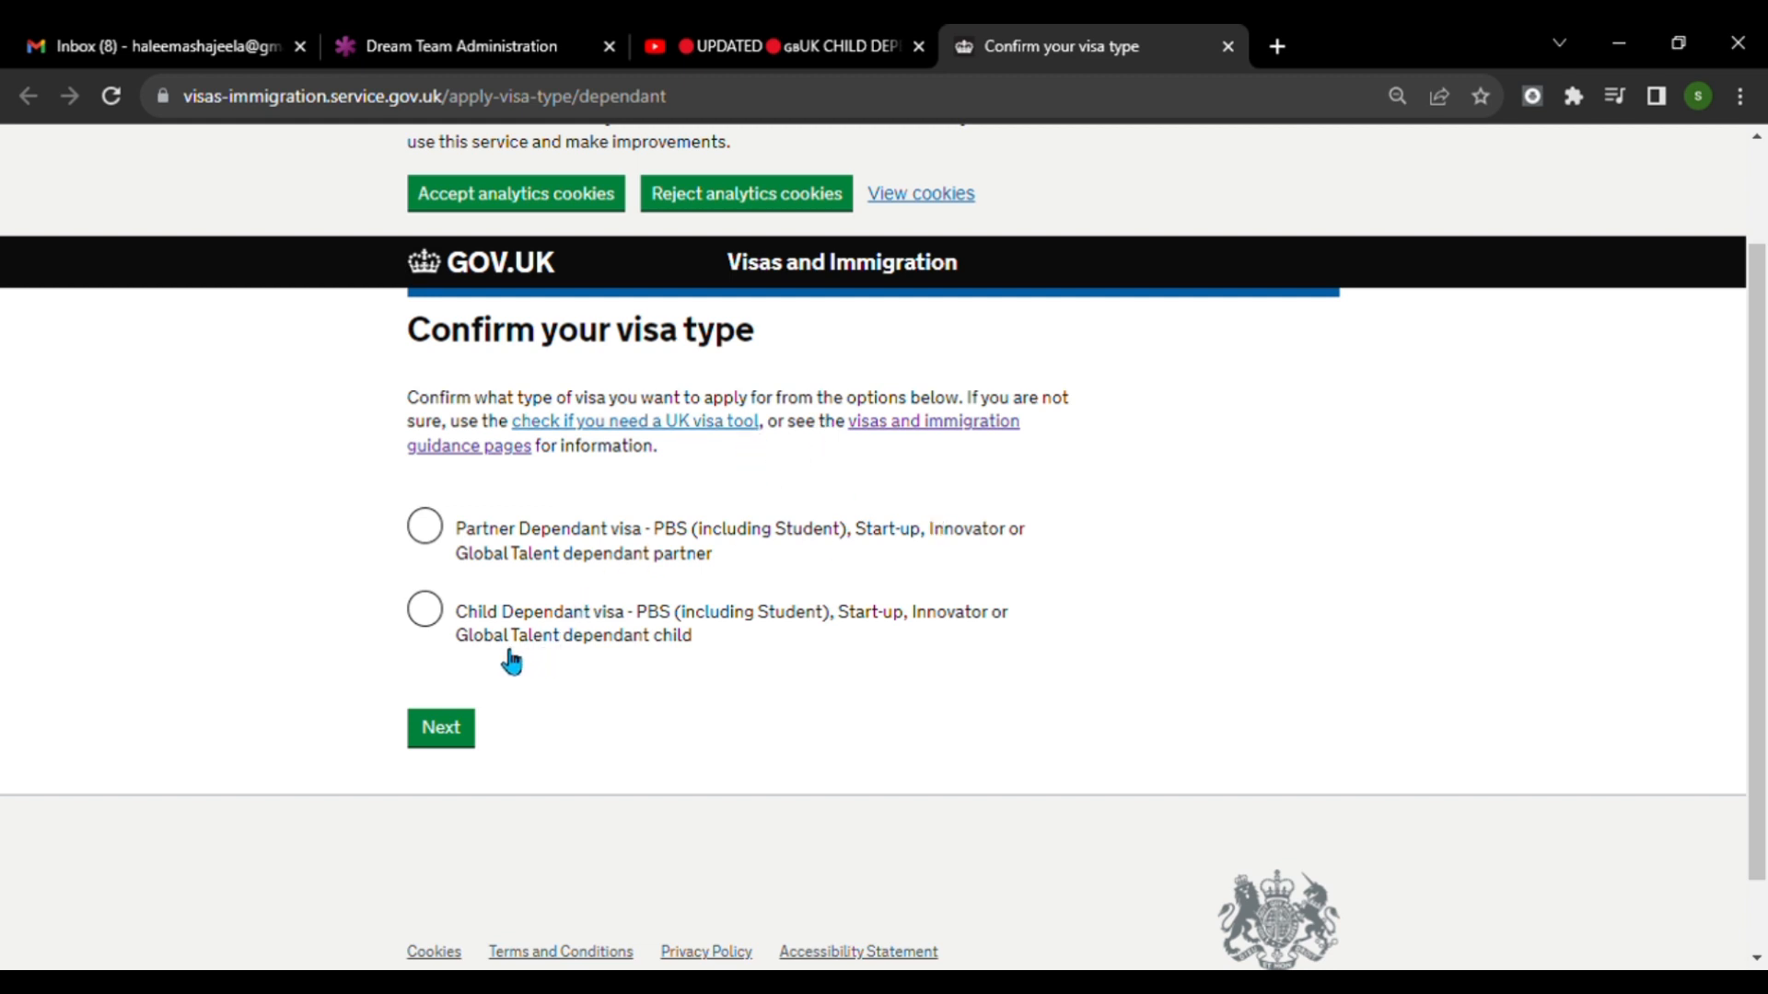
# Confirm the Child Dependant visa type and choose England, Scotland, Wales or Northern Ireland as the place to live.
pyautogui.click(426, 613)
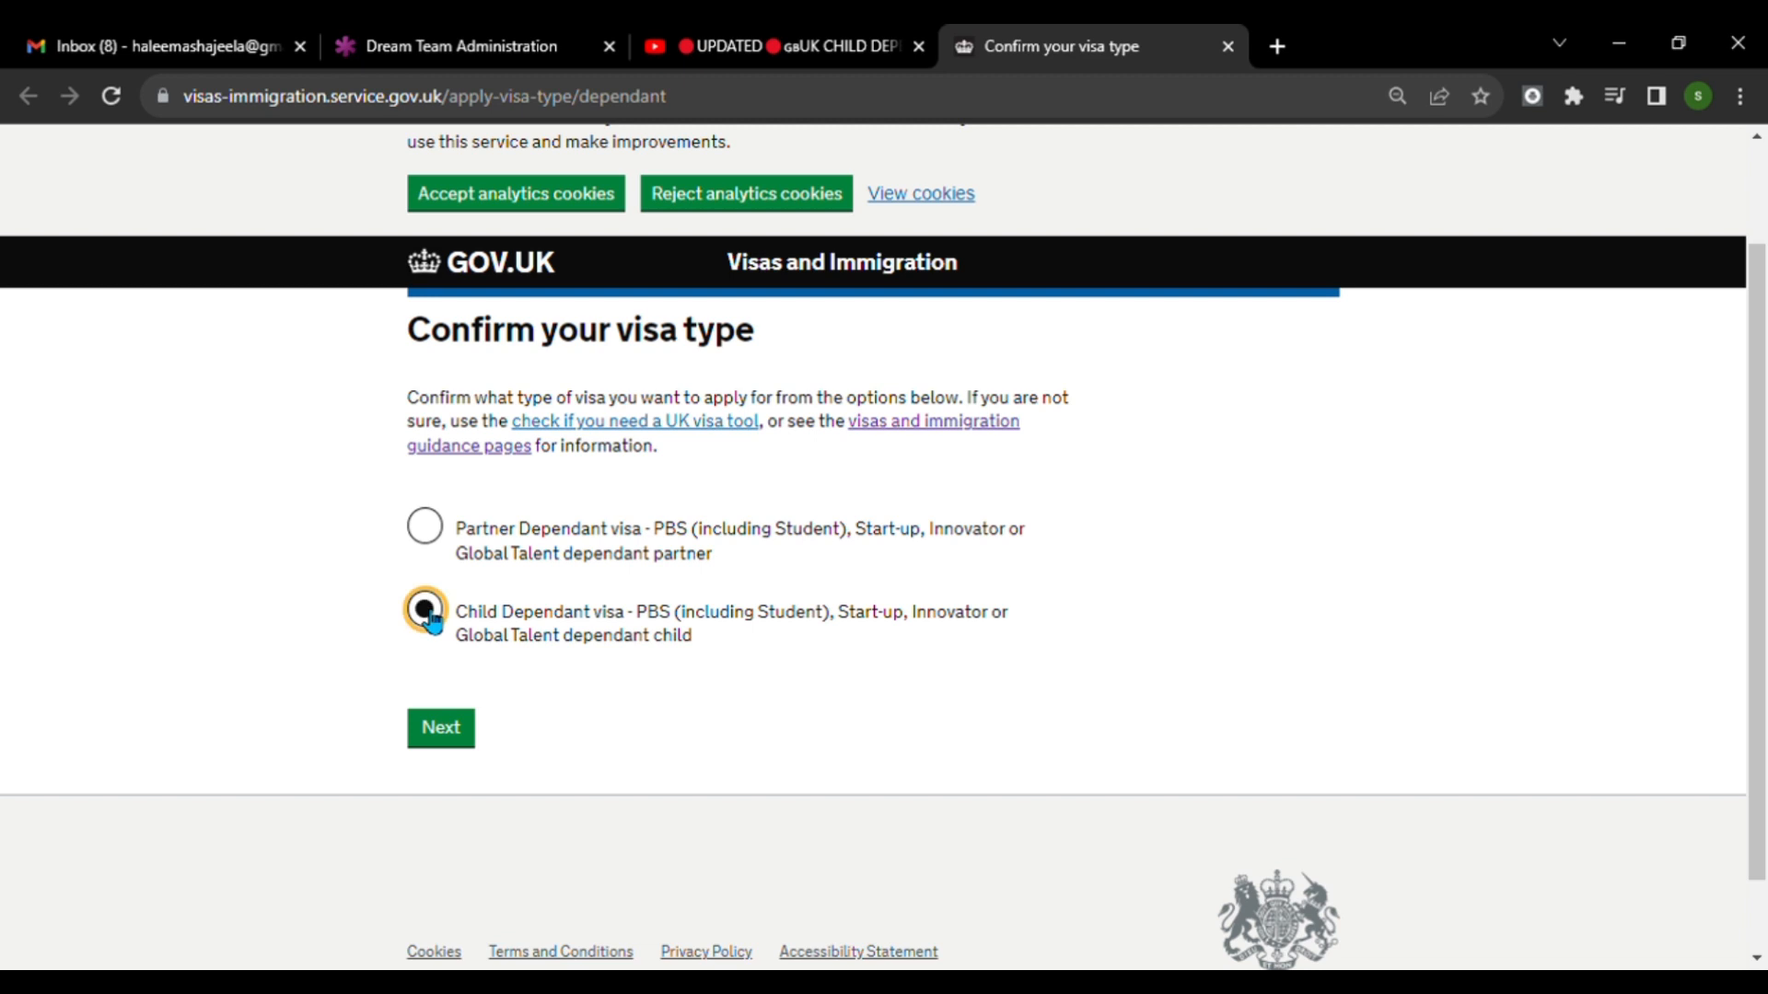
pyautogui.click(445, 727)
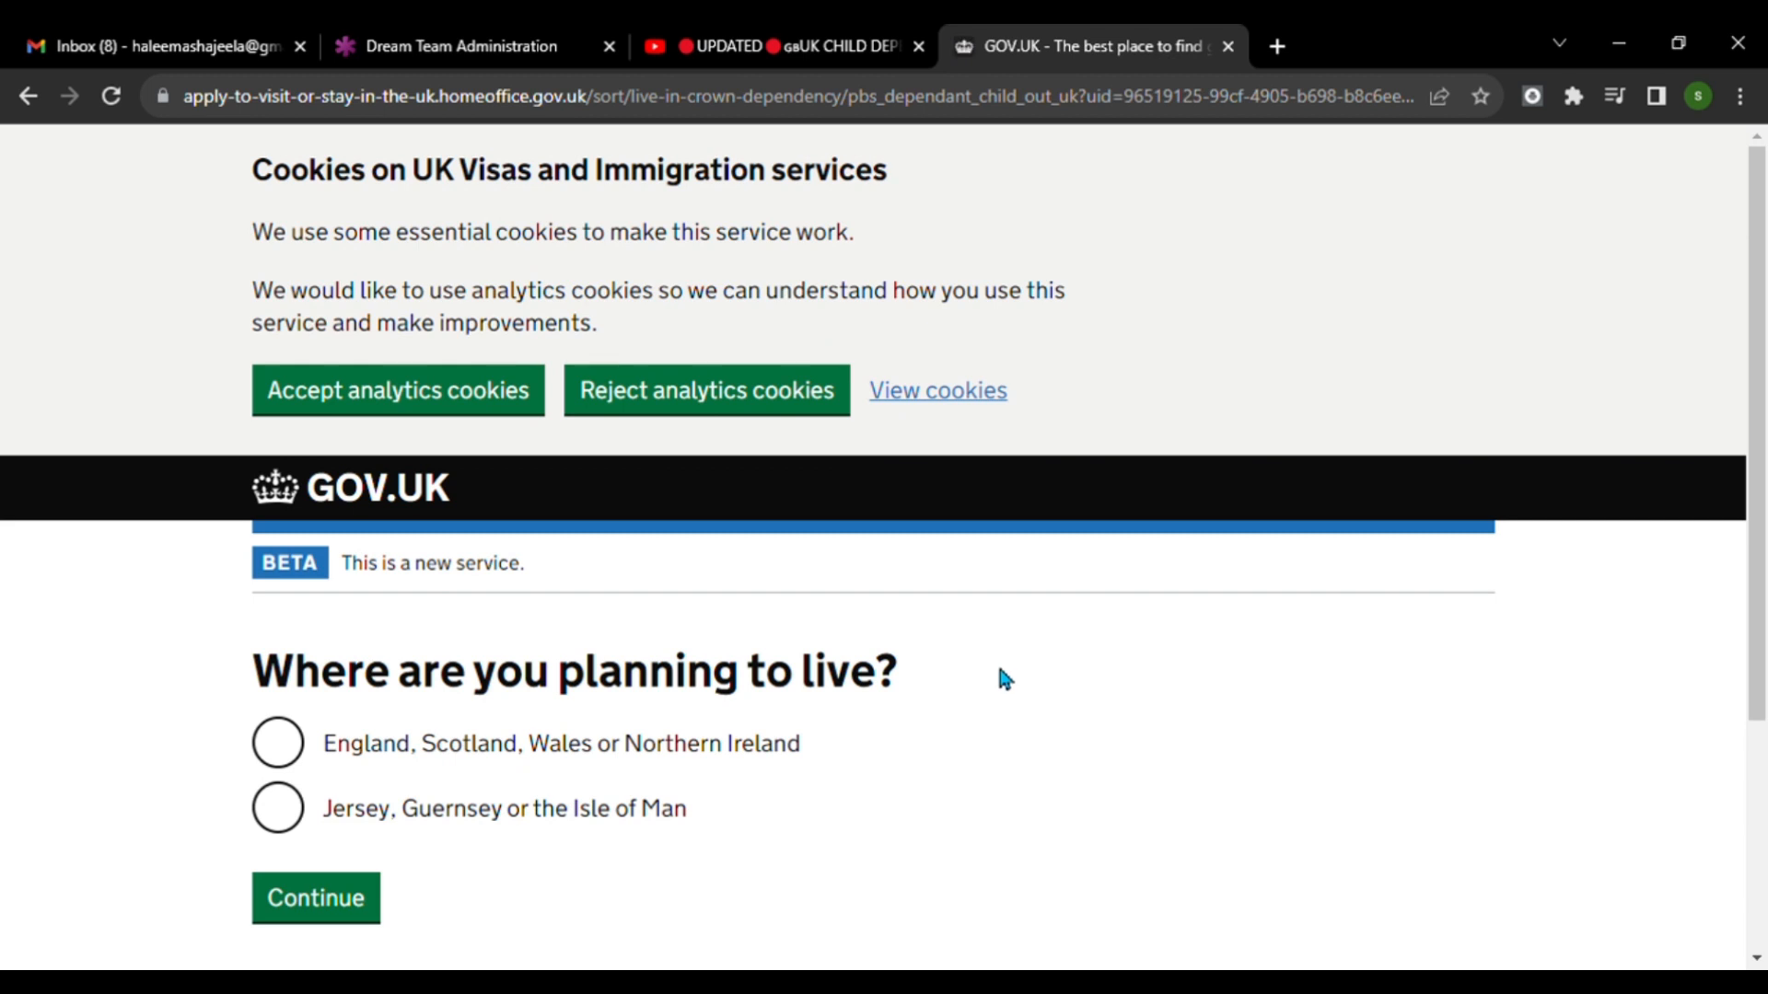
pyautogui.scroll(-2, 1005, 679)
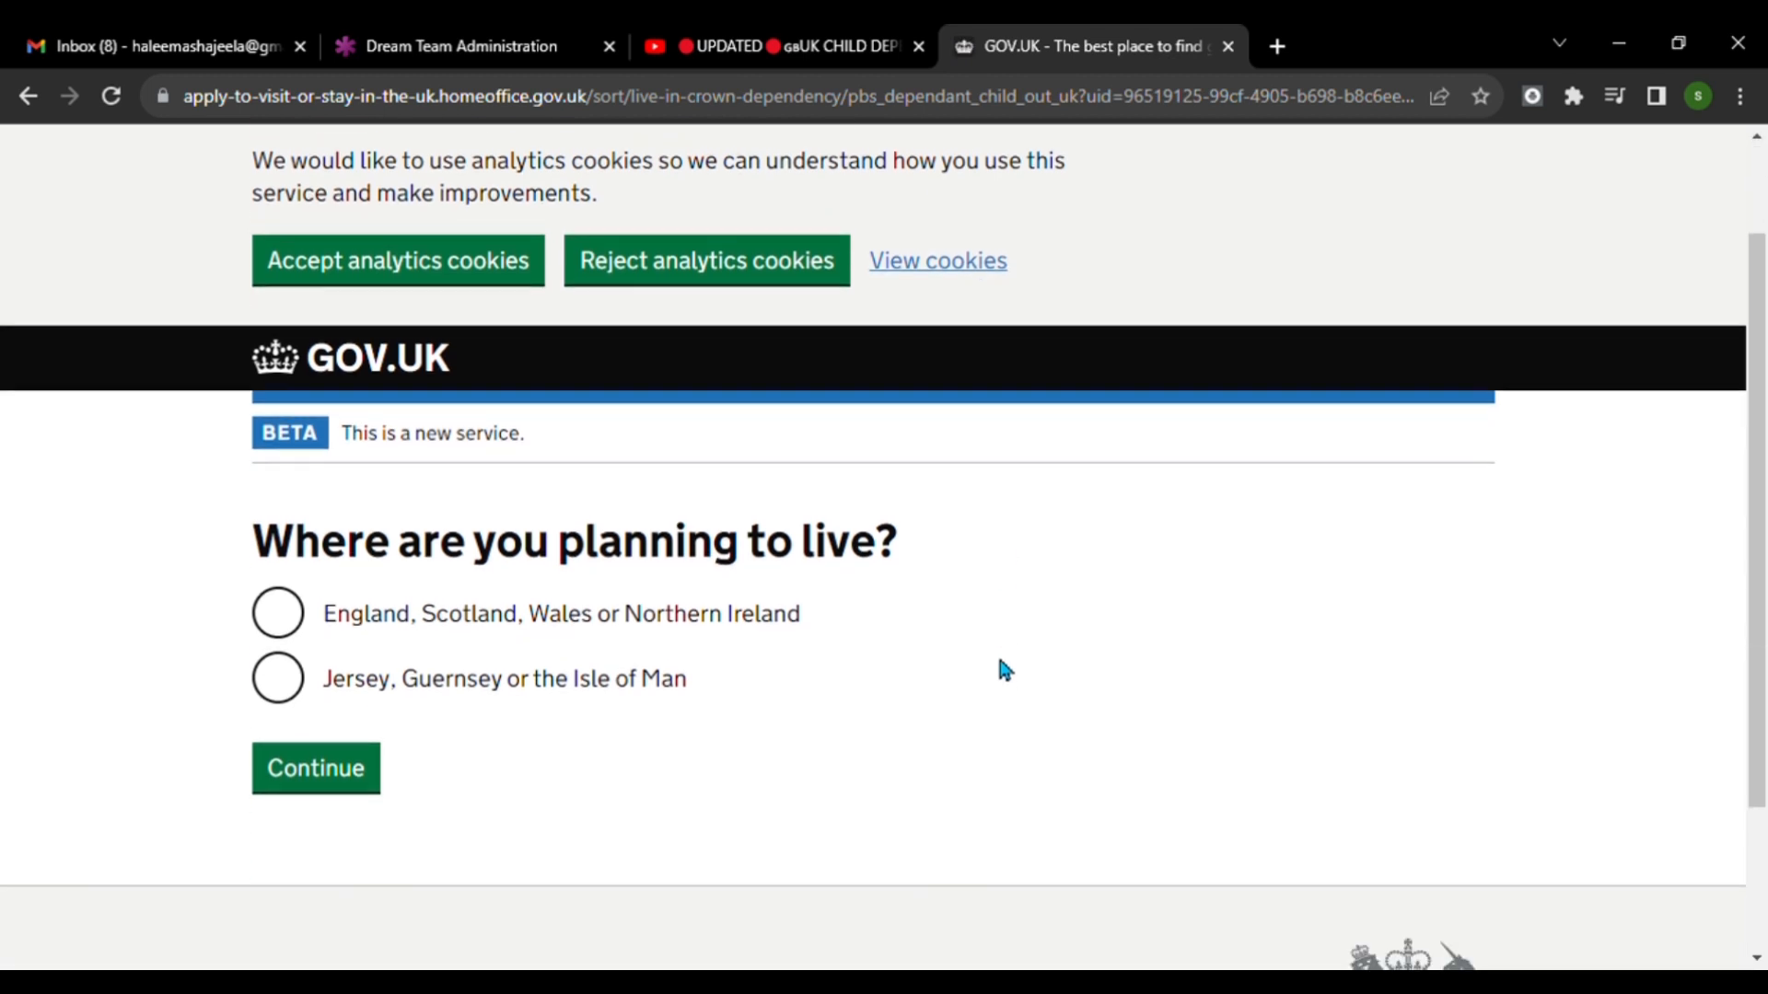
pyautogui.click(288, 629)
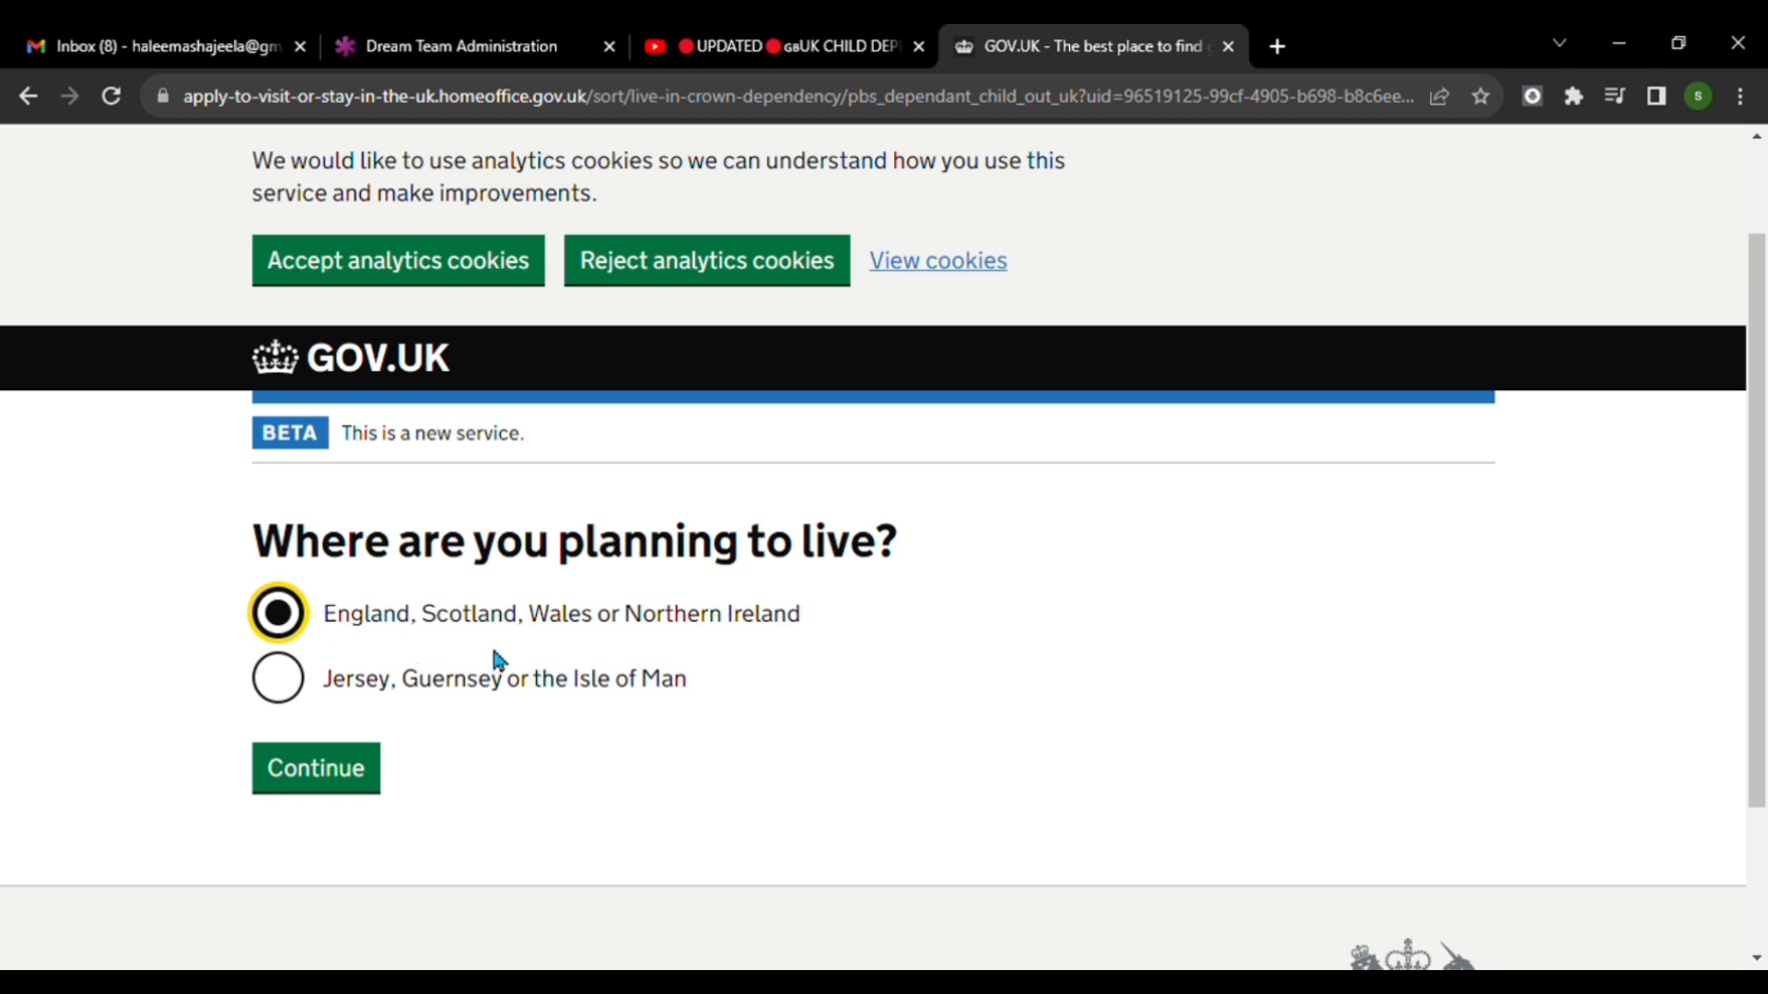
pyautogui.click(324, 773)
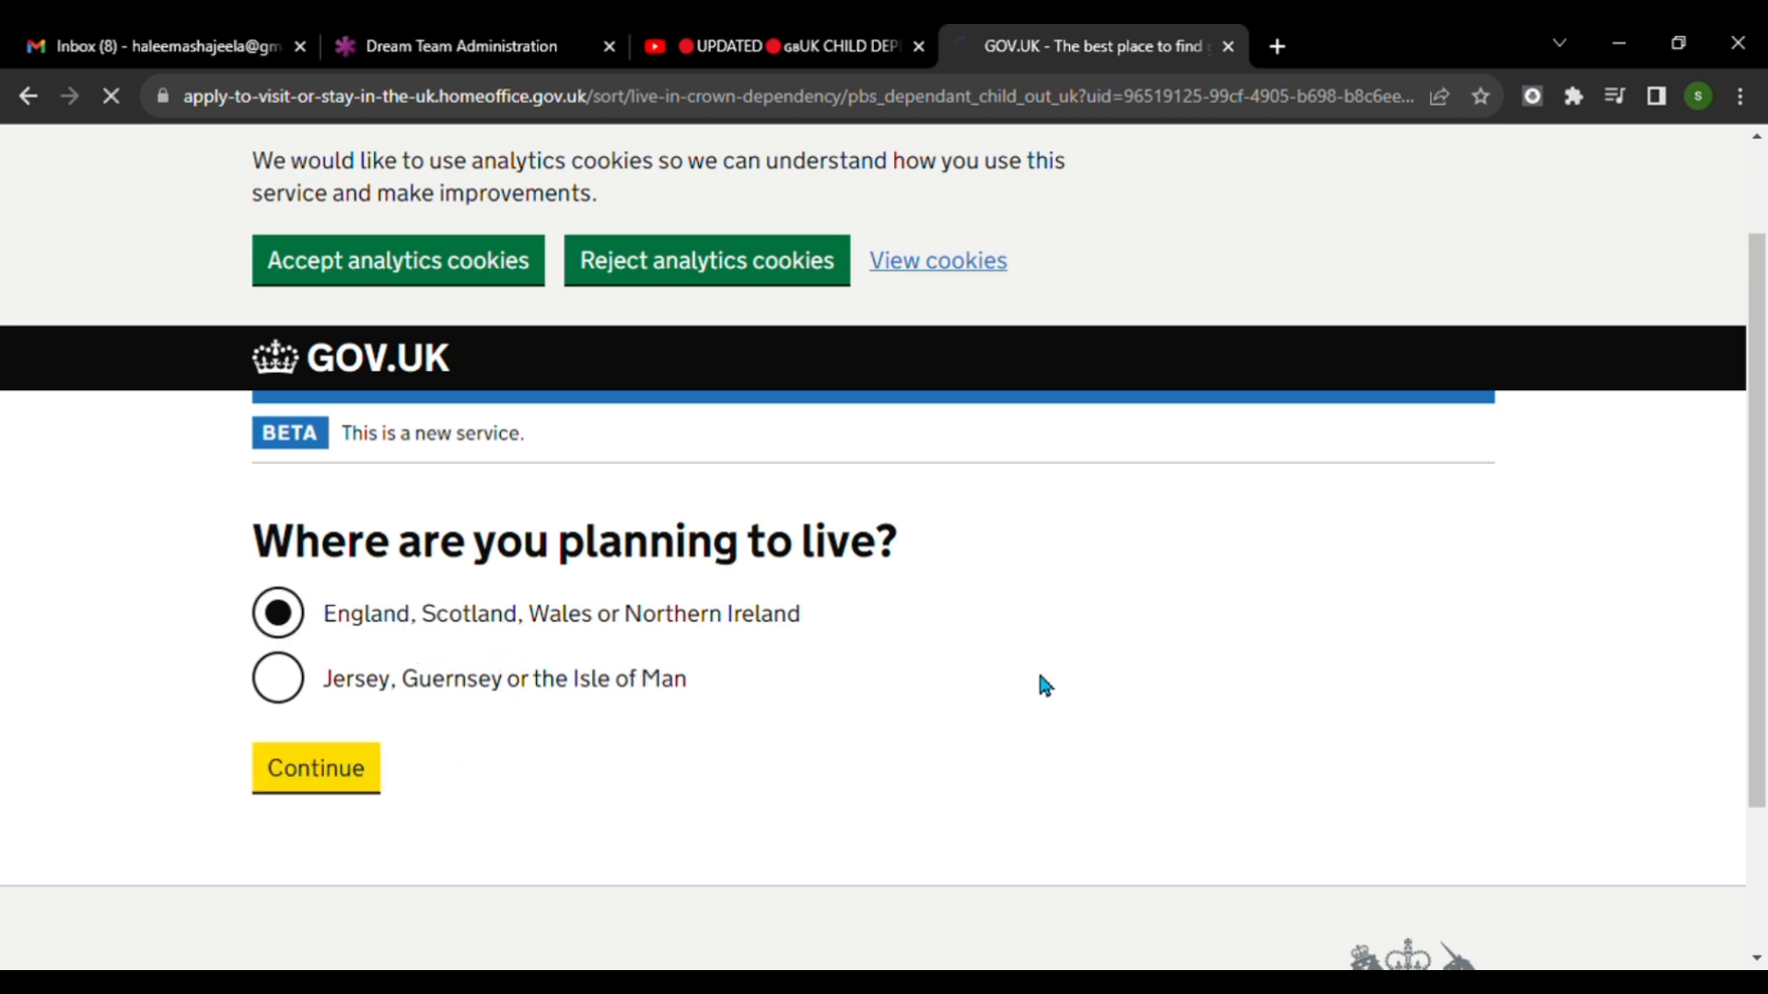
# Answer No to having a current EU, EEA or Swiss passport and continue.
pyautogui.scroll(-2, 1055, 686)
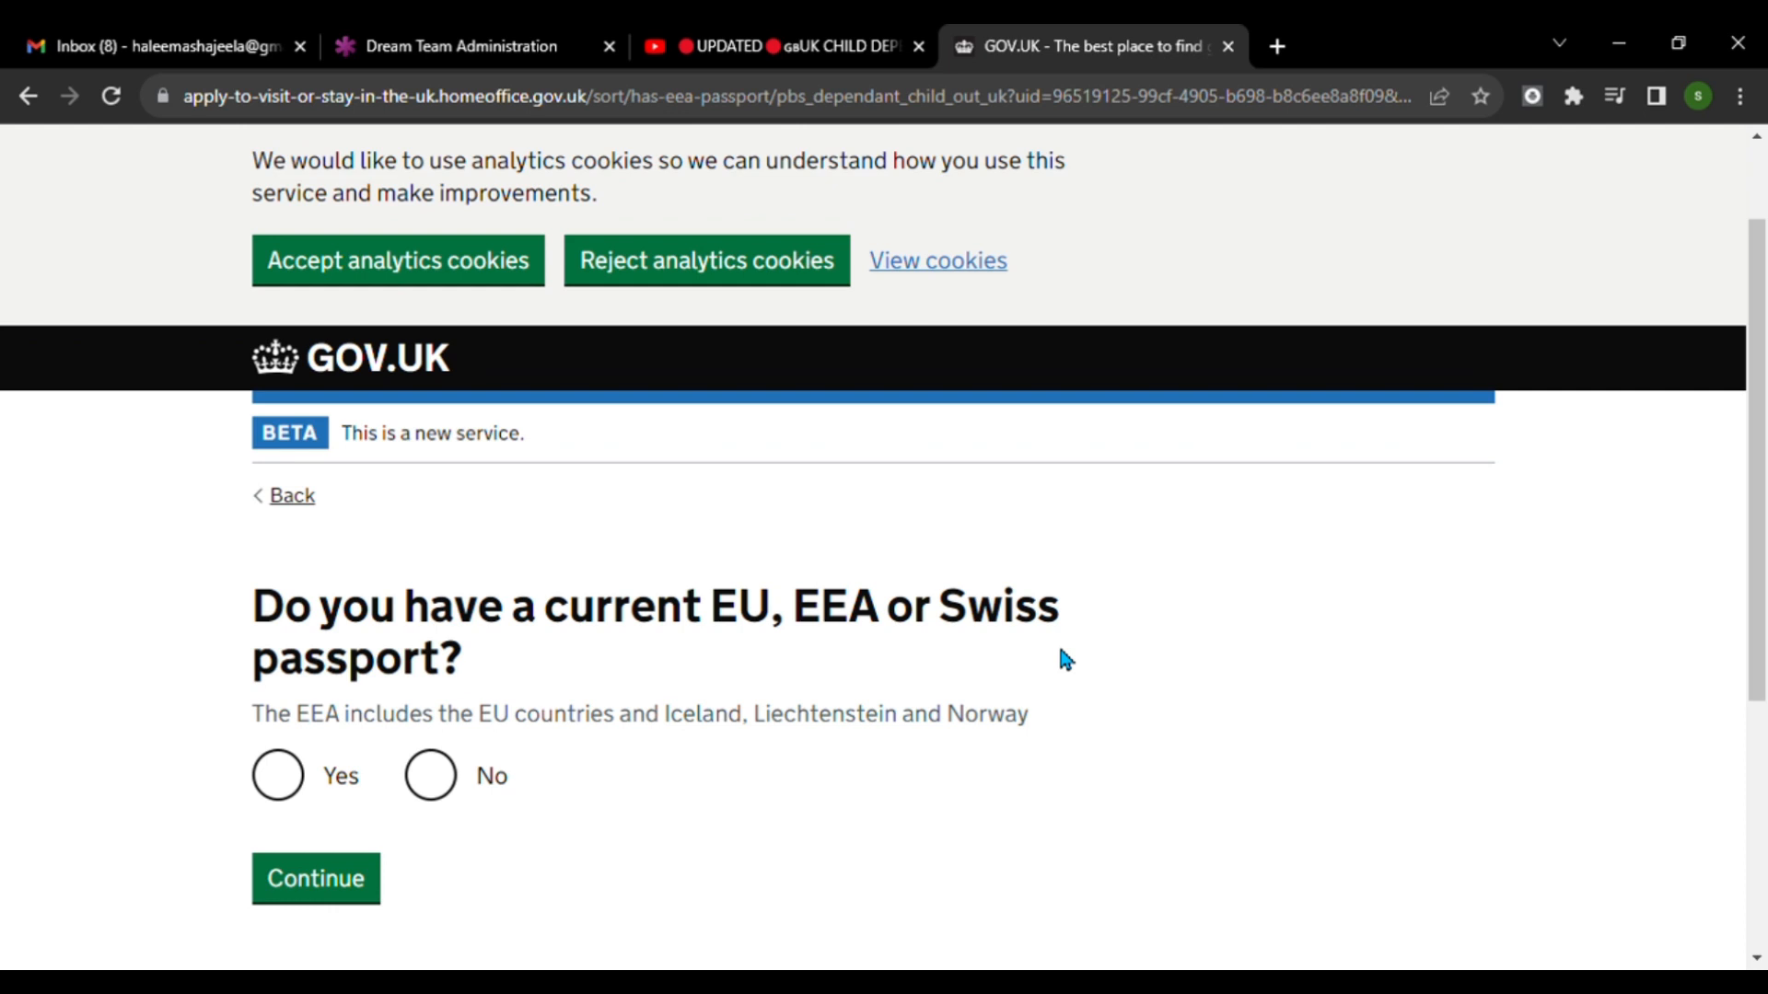
pyautogui.click(443, 779)
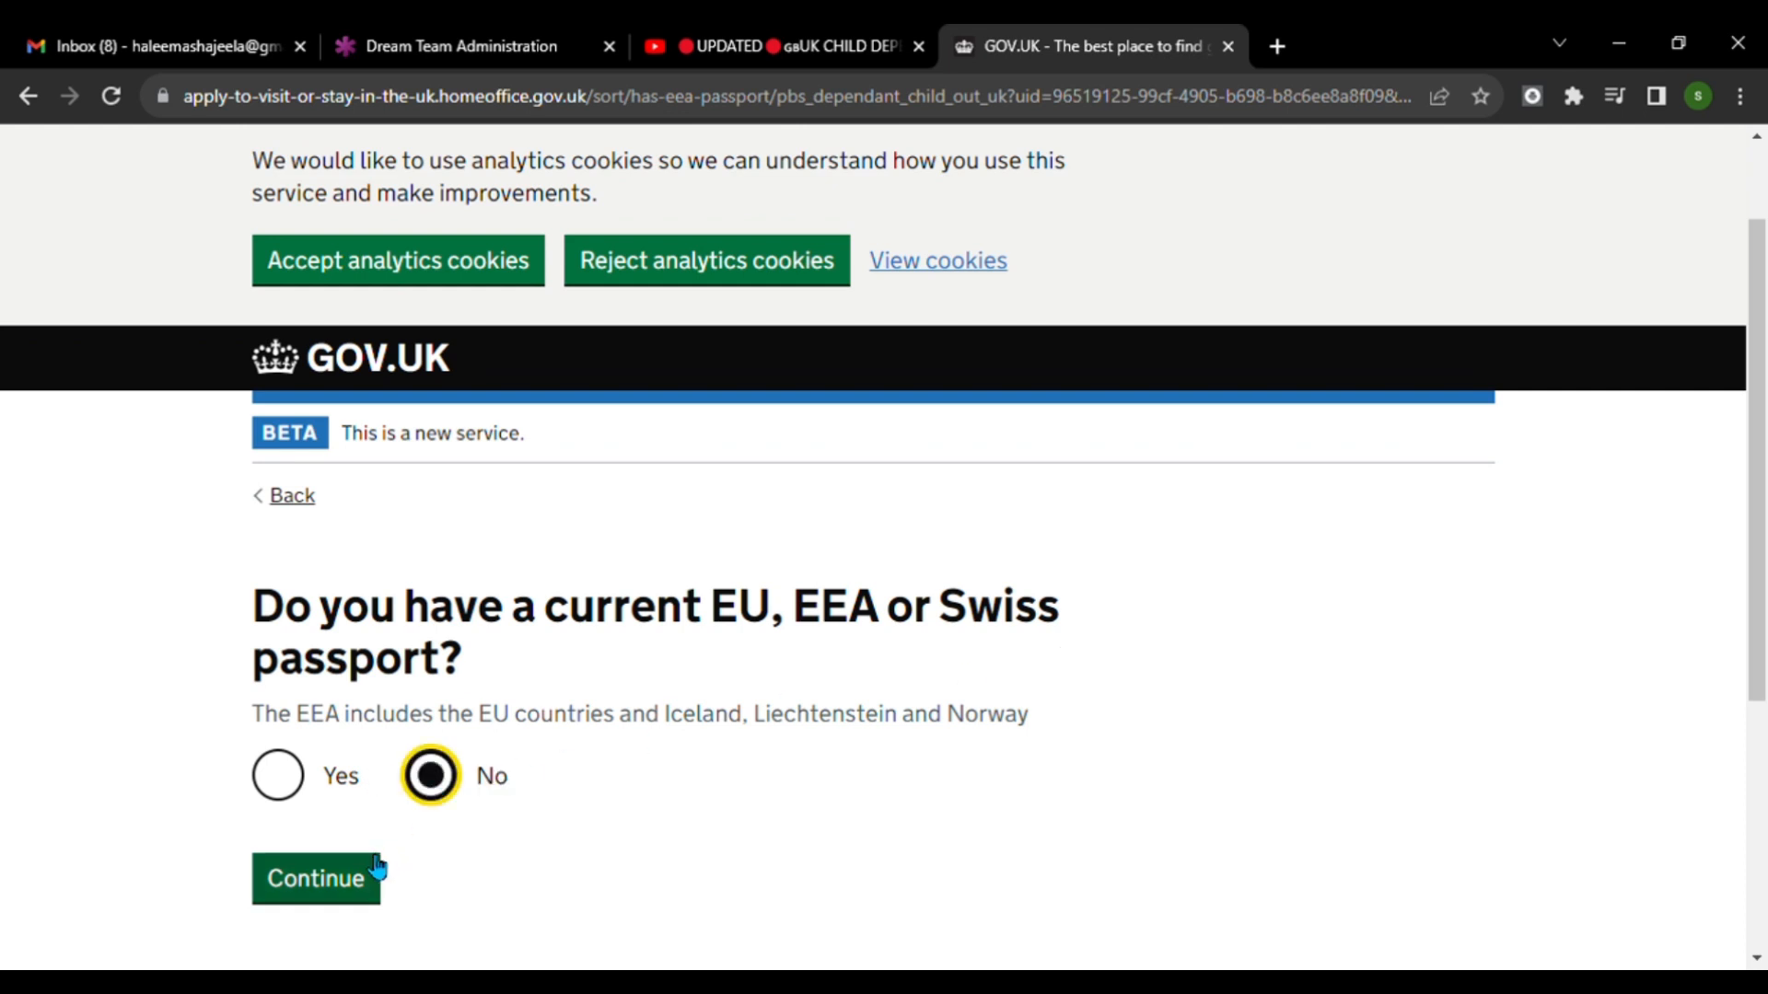
pyautogui.click(377, 868)
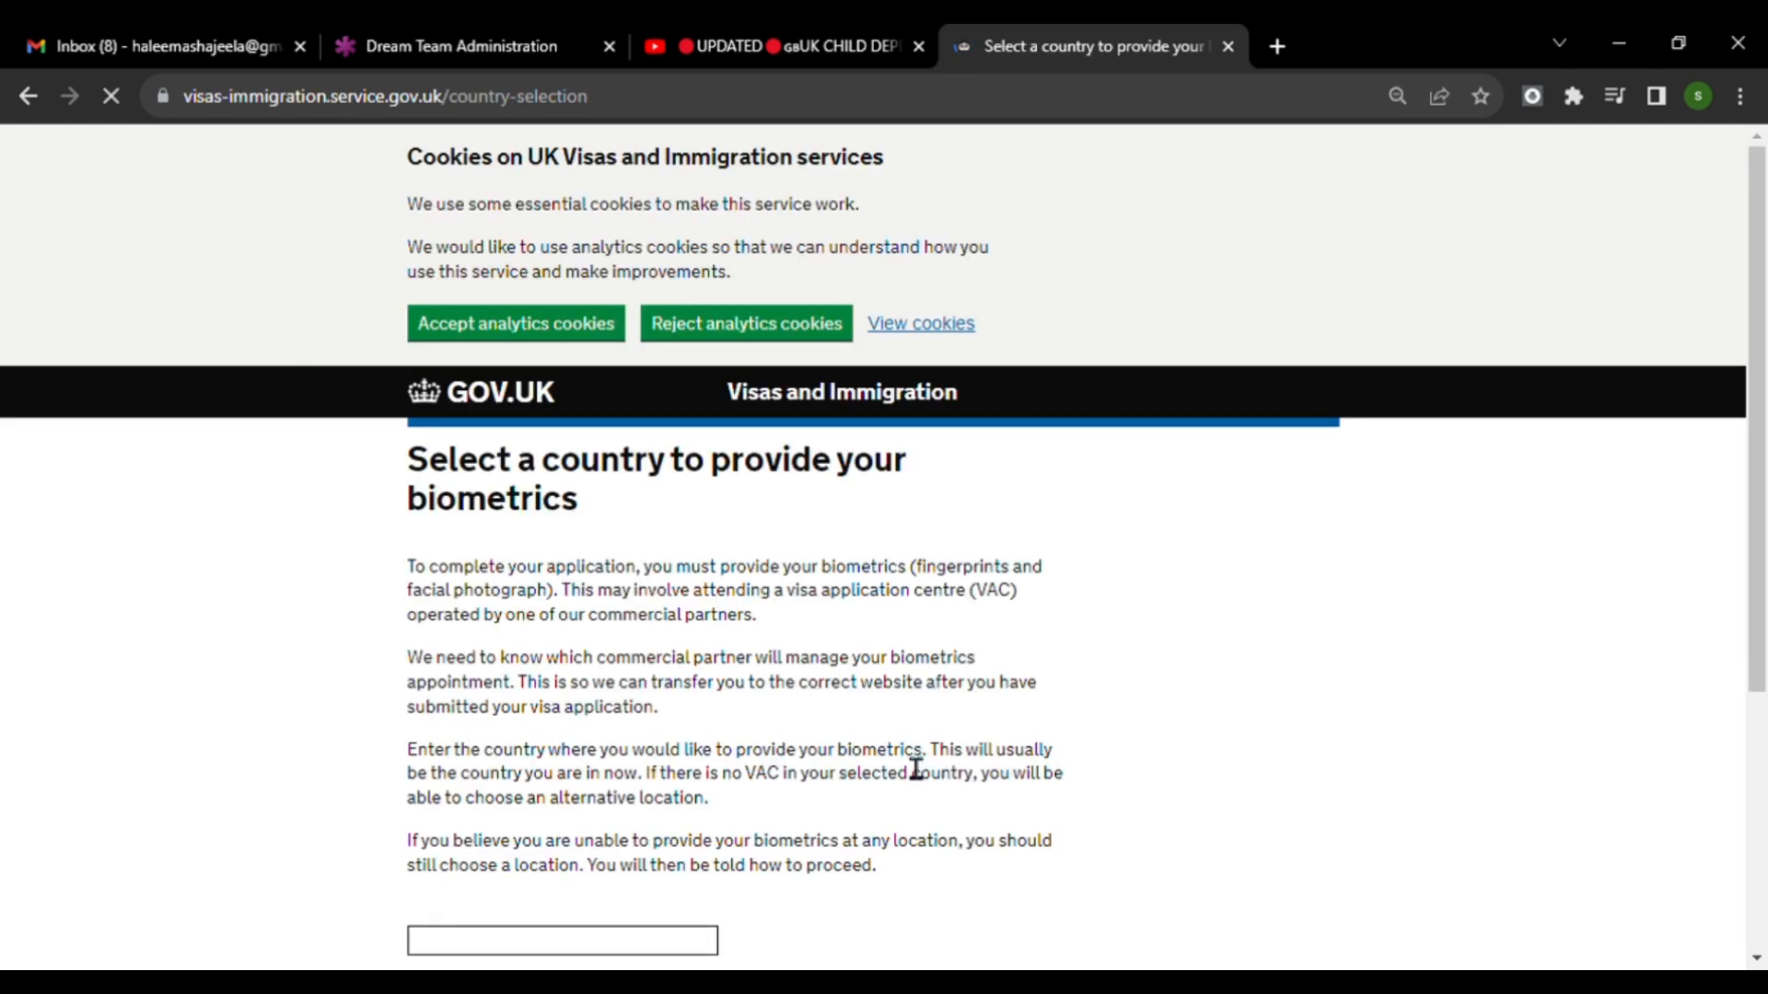
# Select United Arab Emirates as the country for providing biometrics and submit the choice.
pyautogui.scroll(-3, 930, 755)
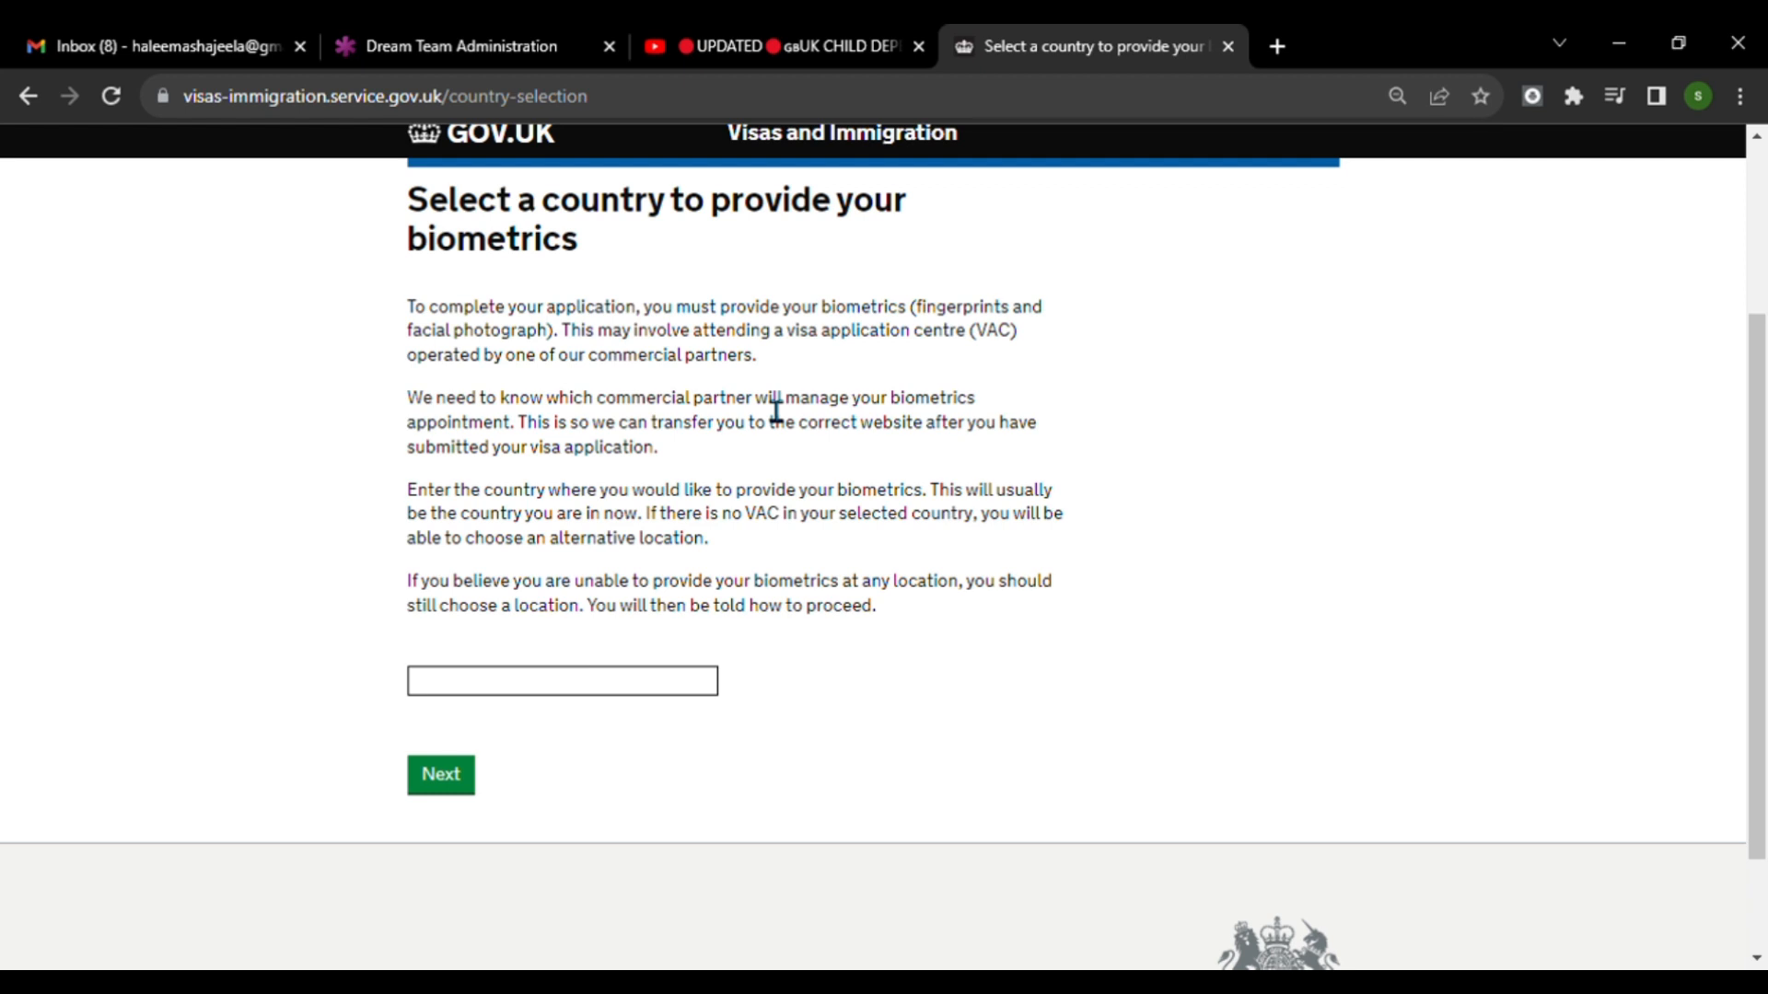
pyautogui.click(624, 696)
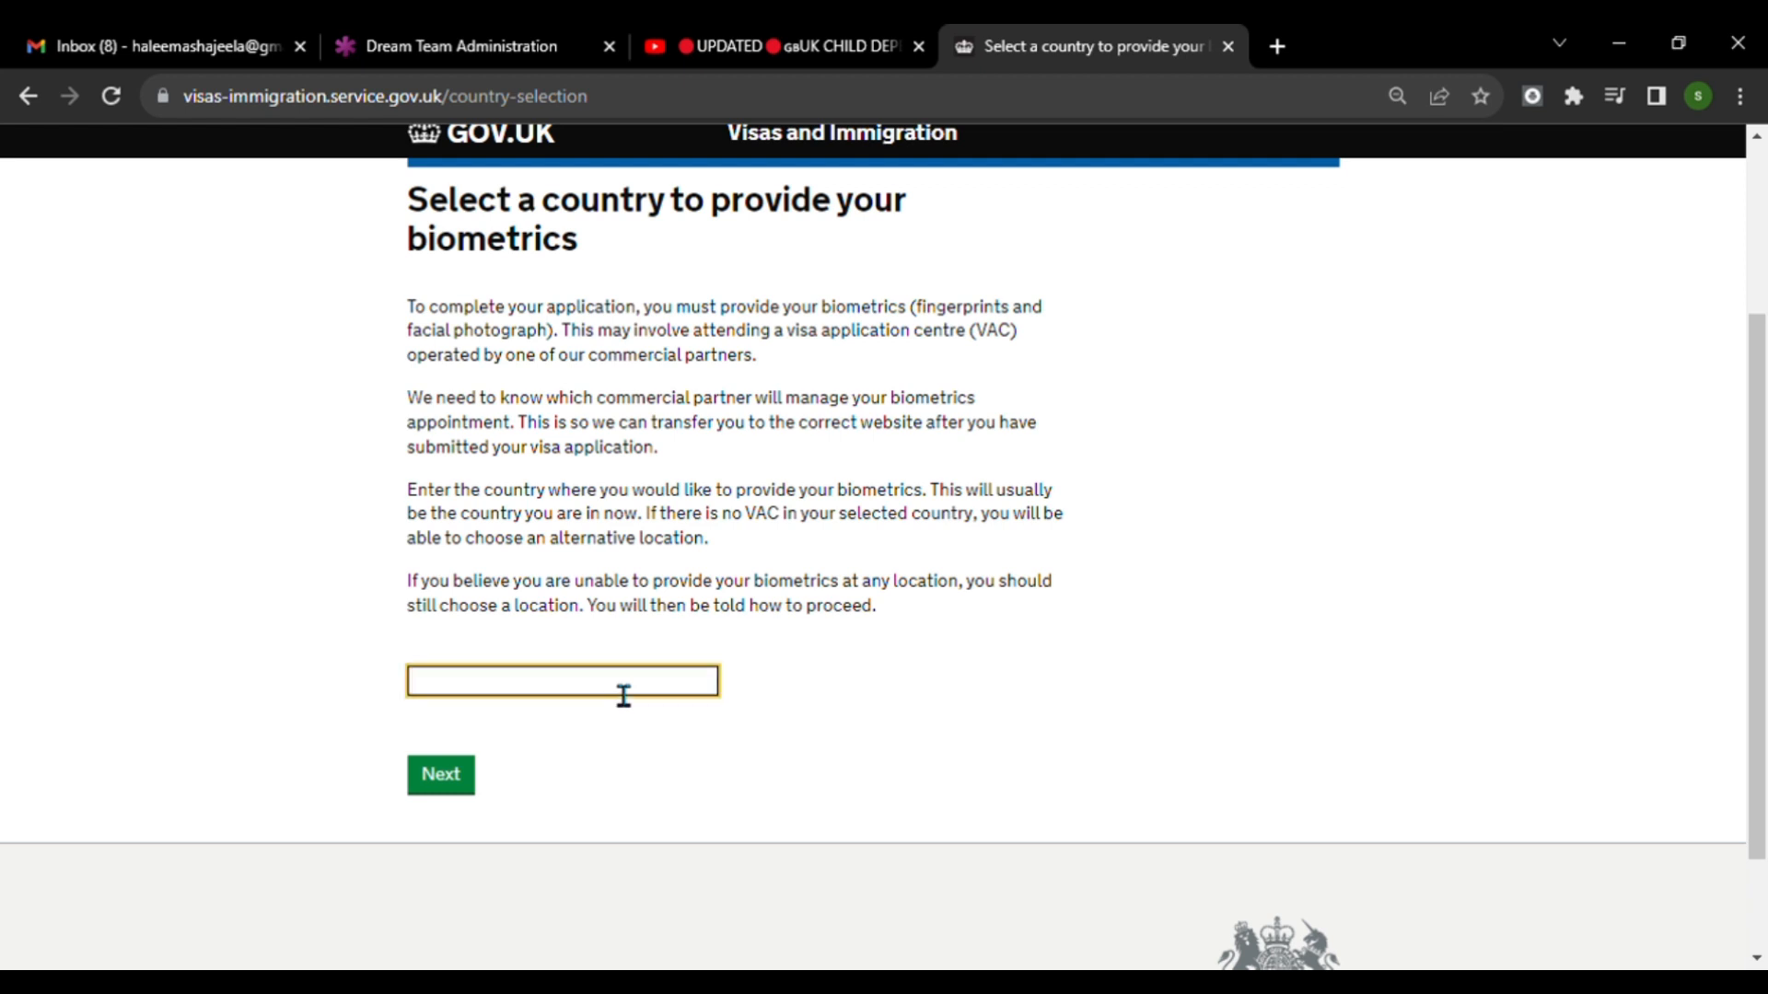
pyautogui.write('Uni')
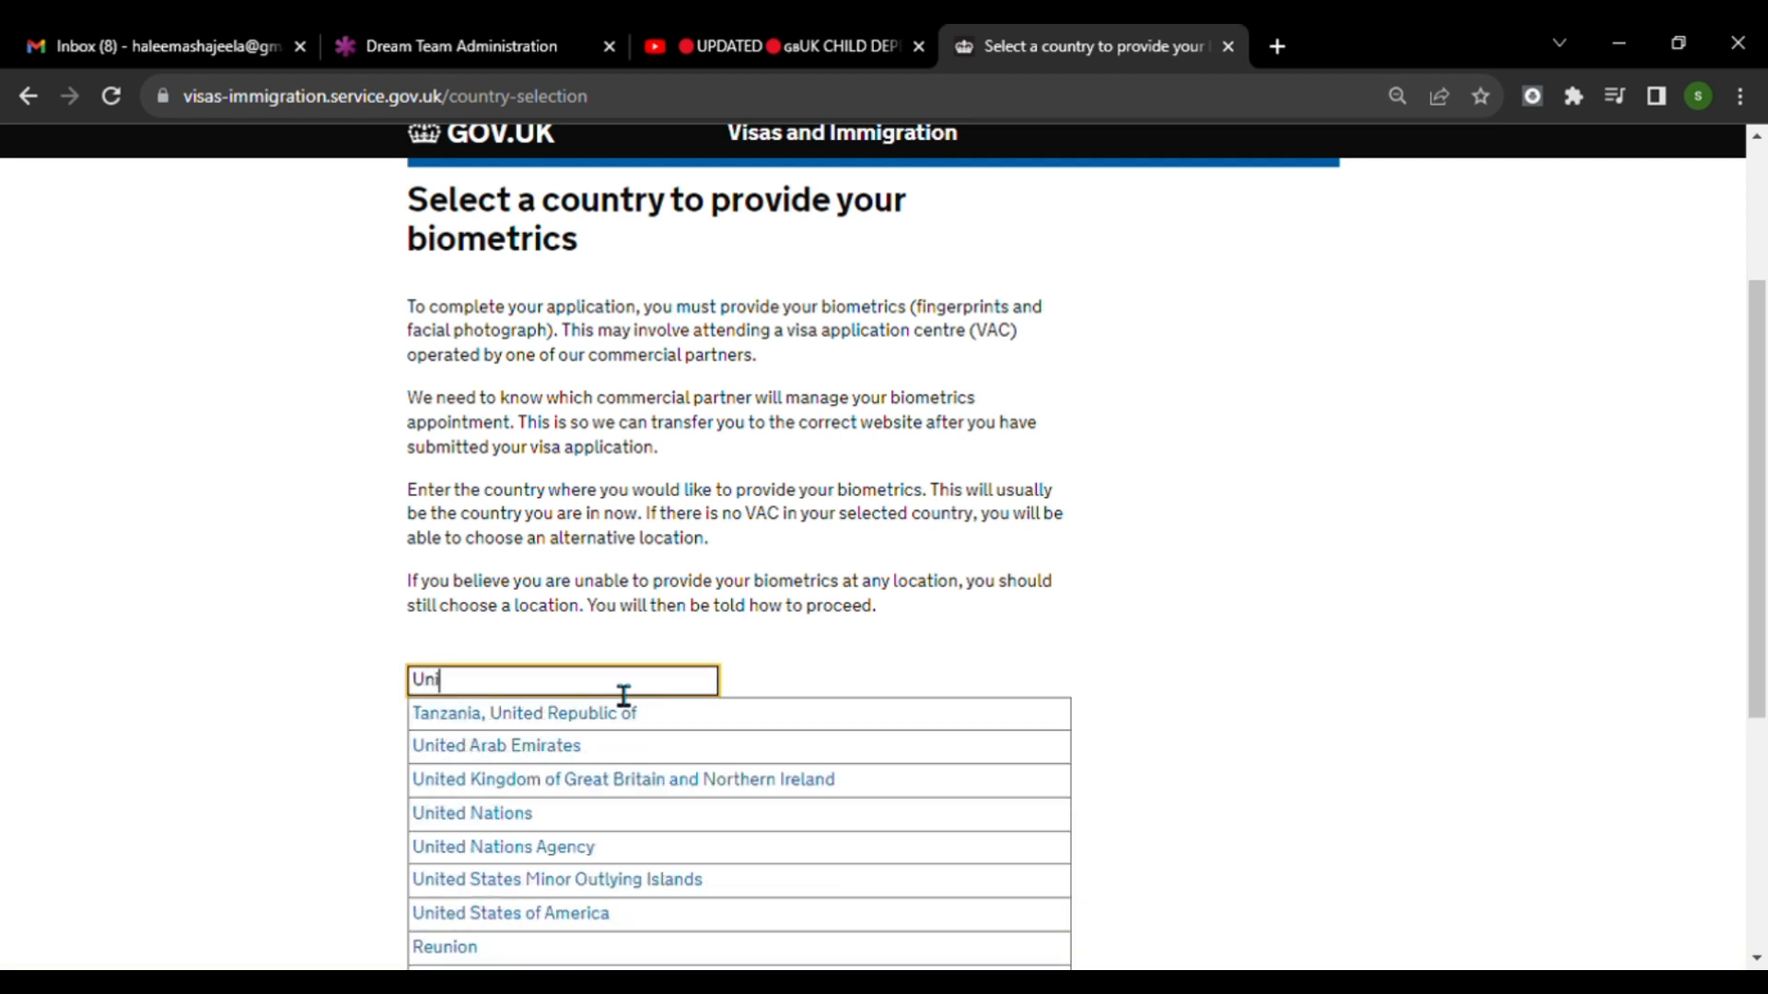
pyautogui.click(532, 748)
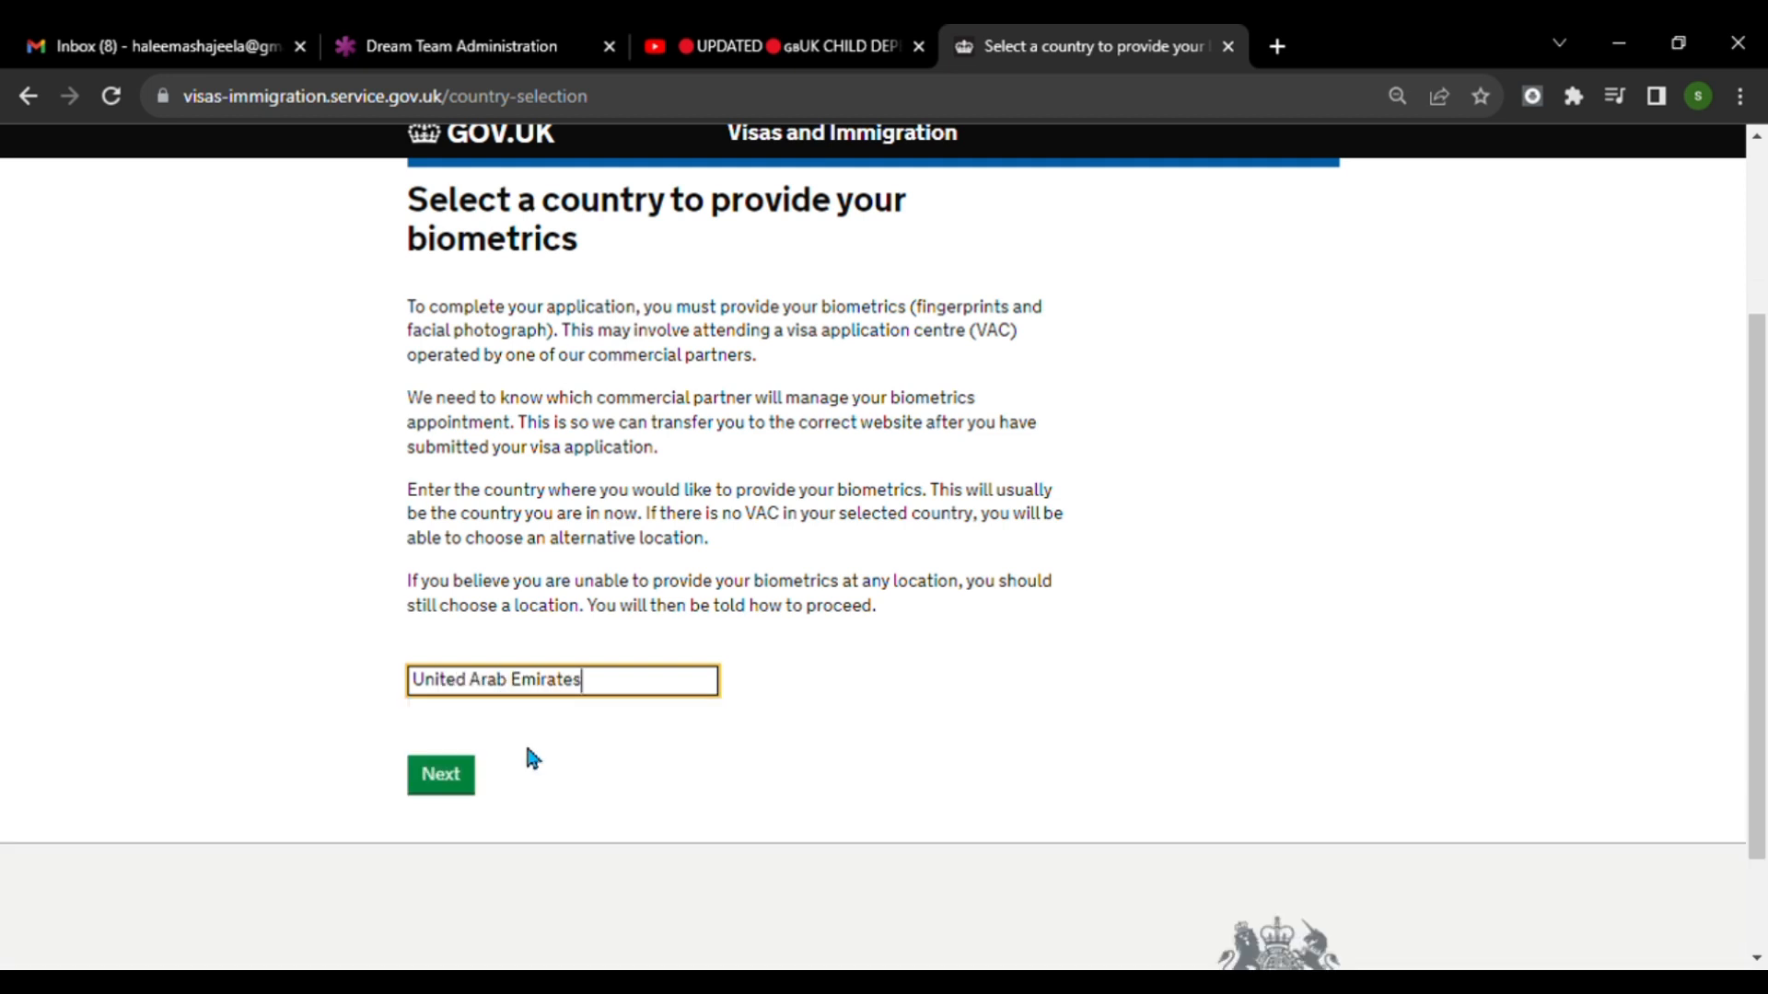
pyautogui.click(438, 792)
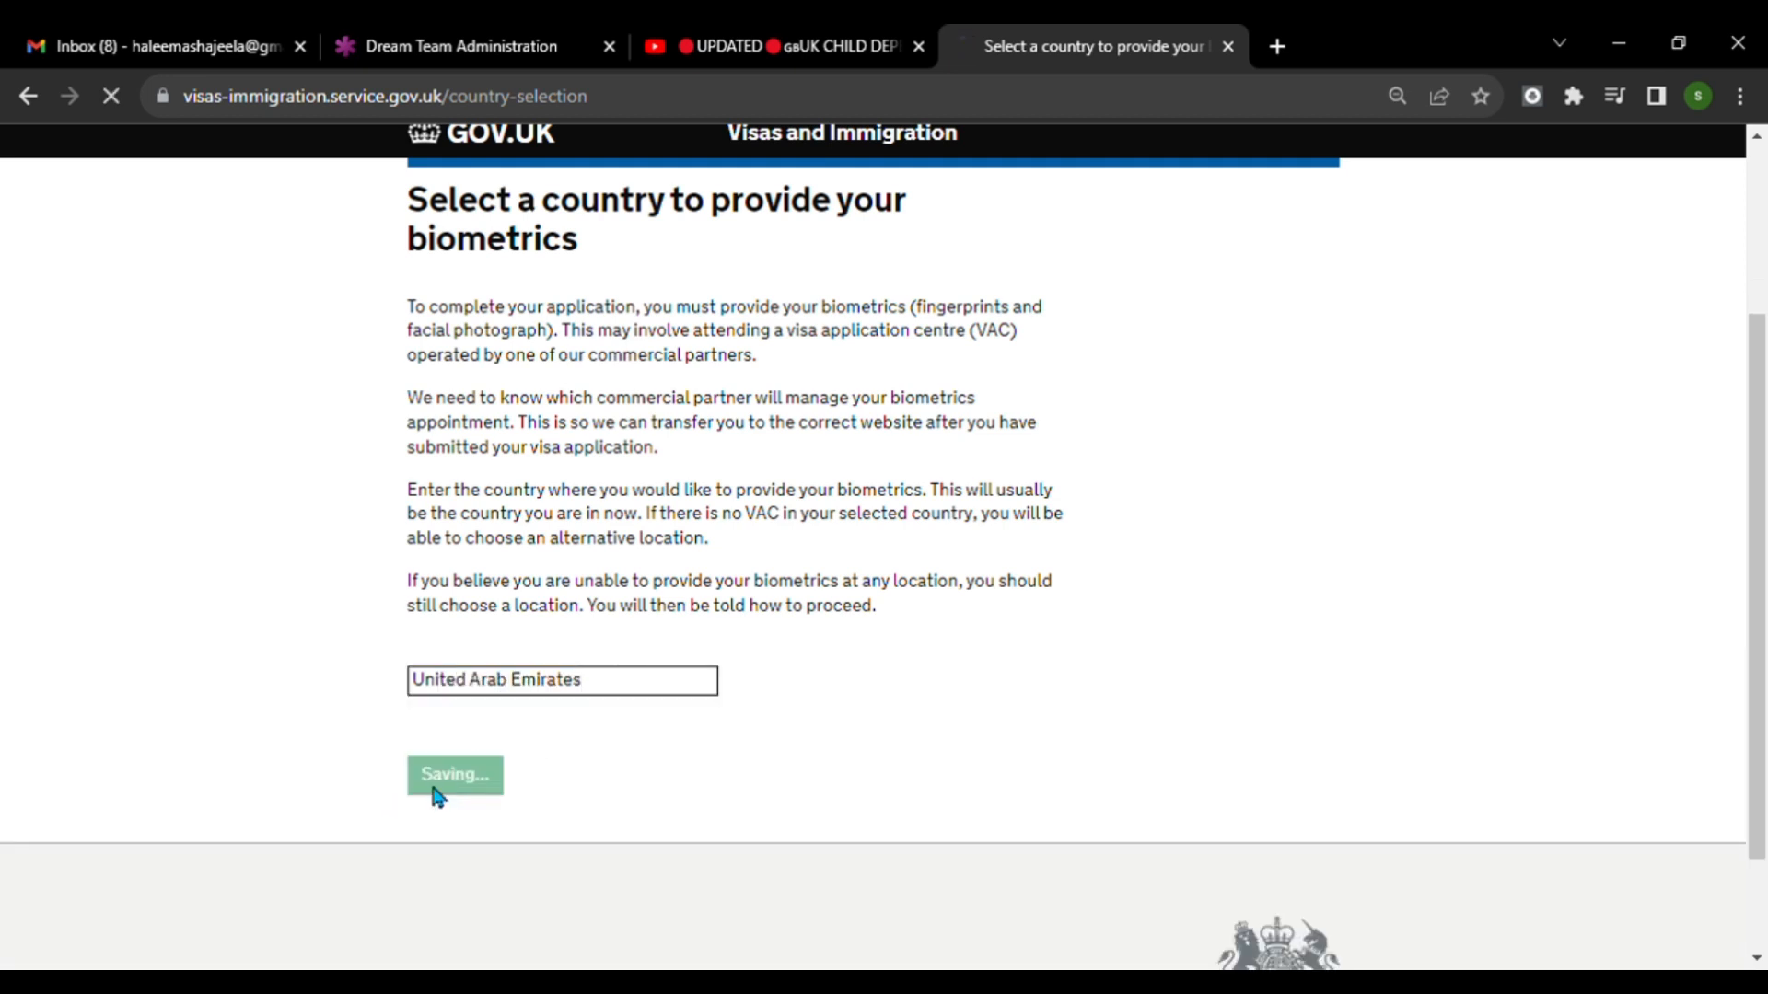
# Confirm that the location for providing biometrics has been identified and continue.
pyautogui.scroll(-3, 1018, 604)
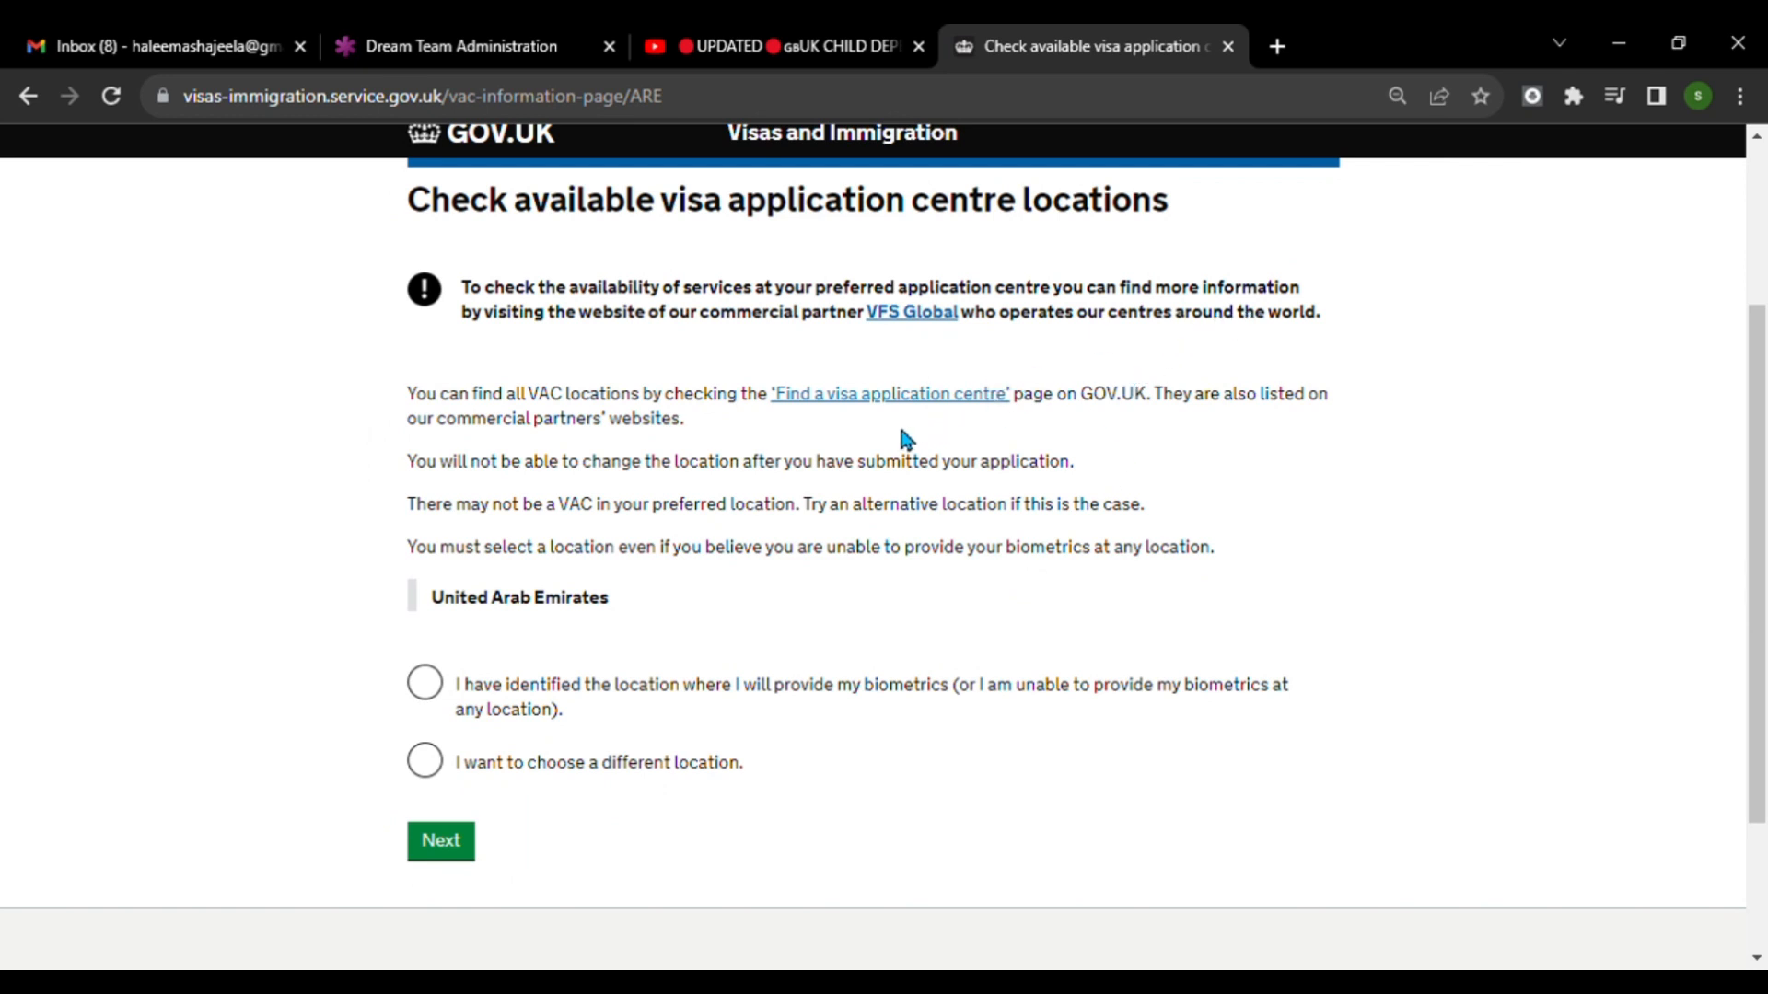
pyautogui.scroll(-2, 955, 513)
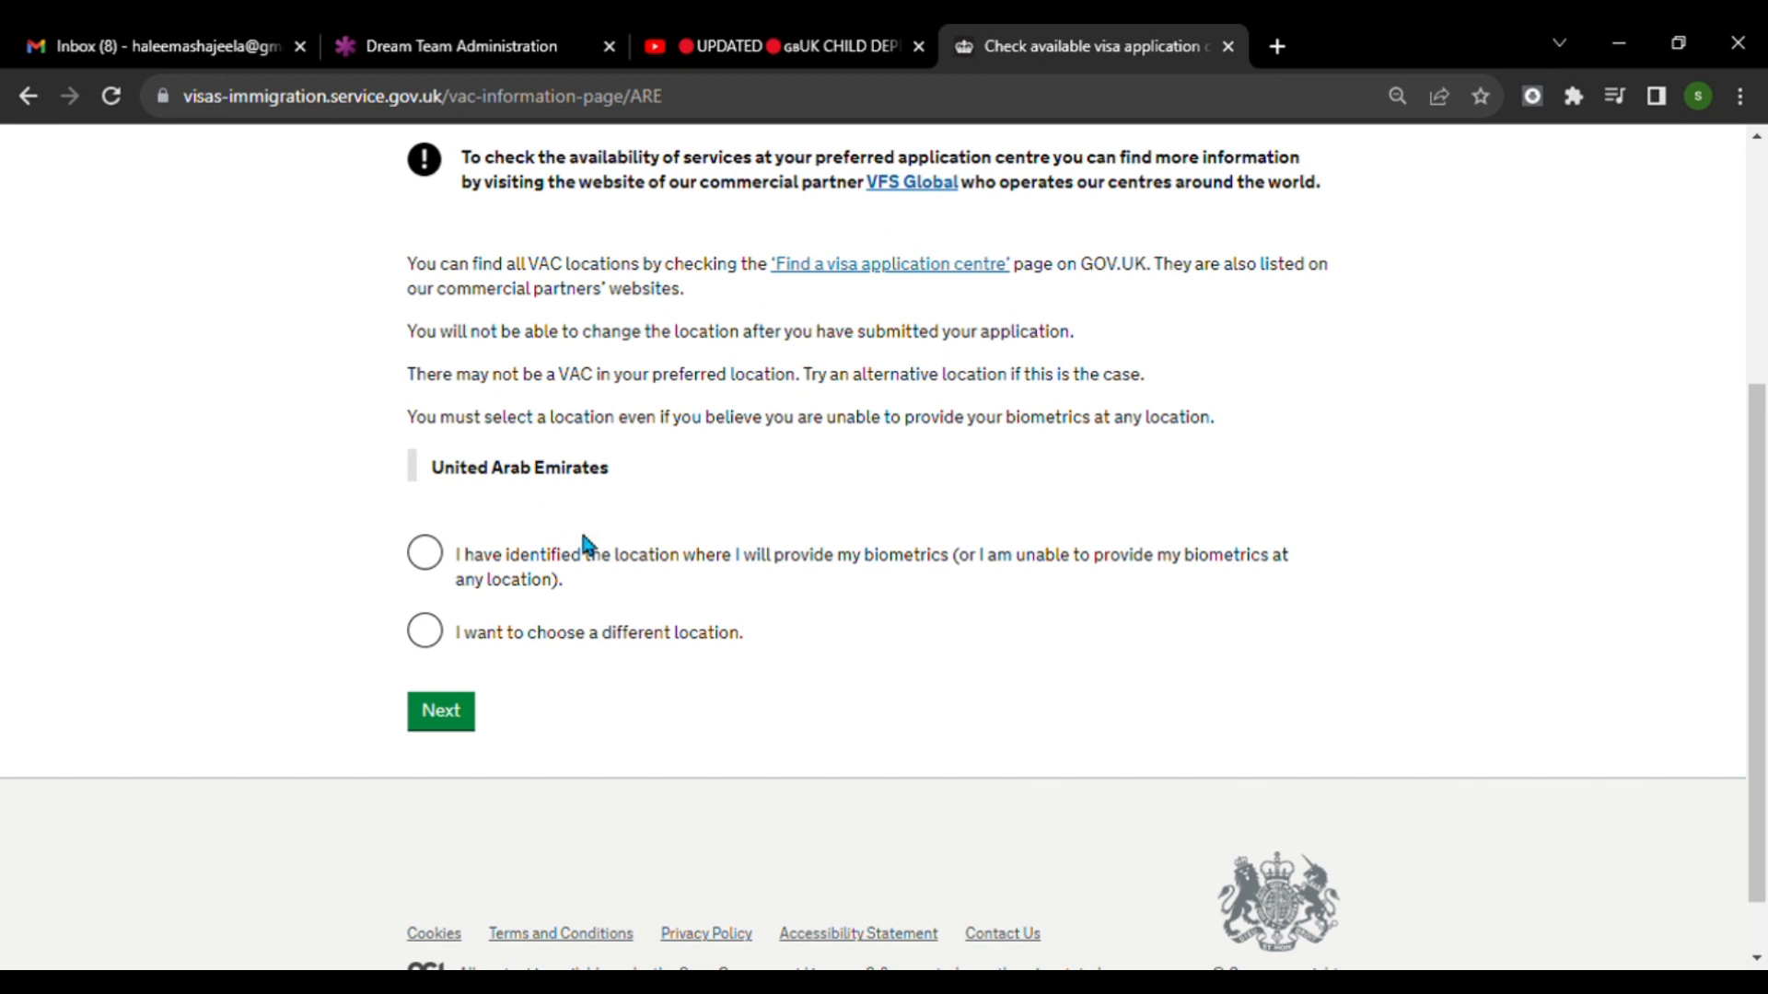
pyautogui.click(433, 567)
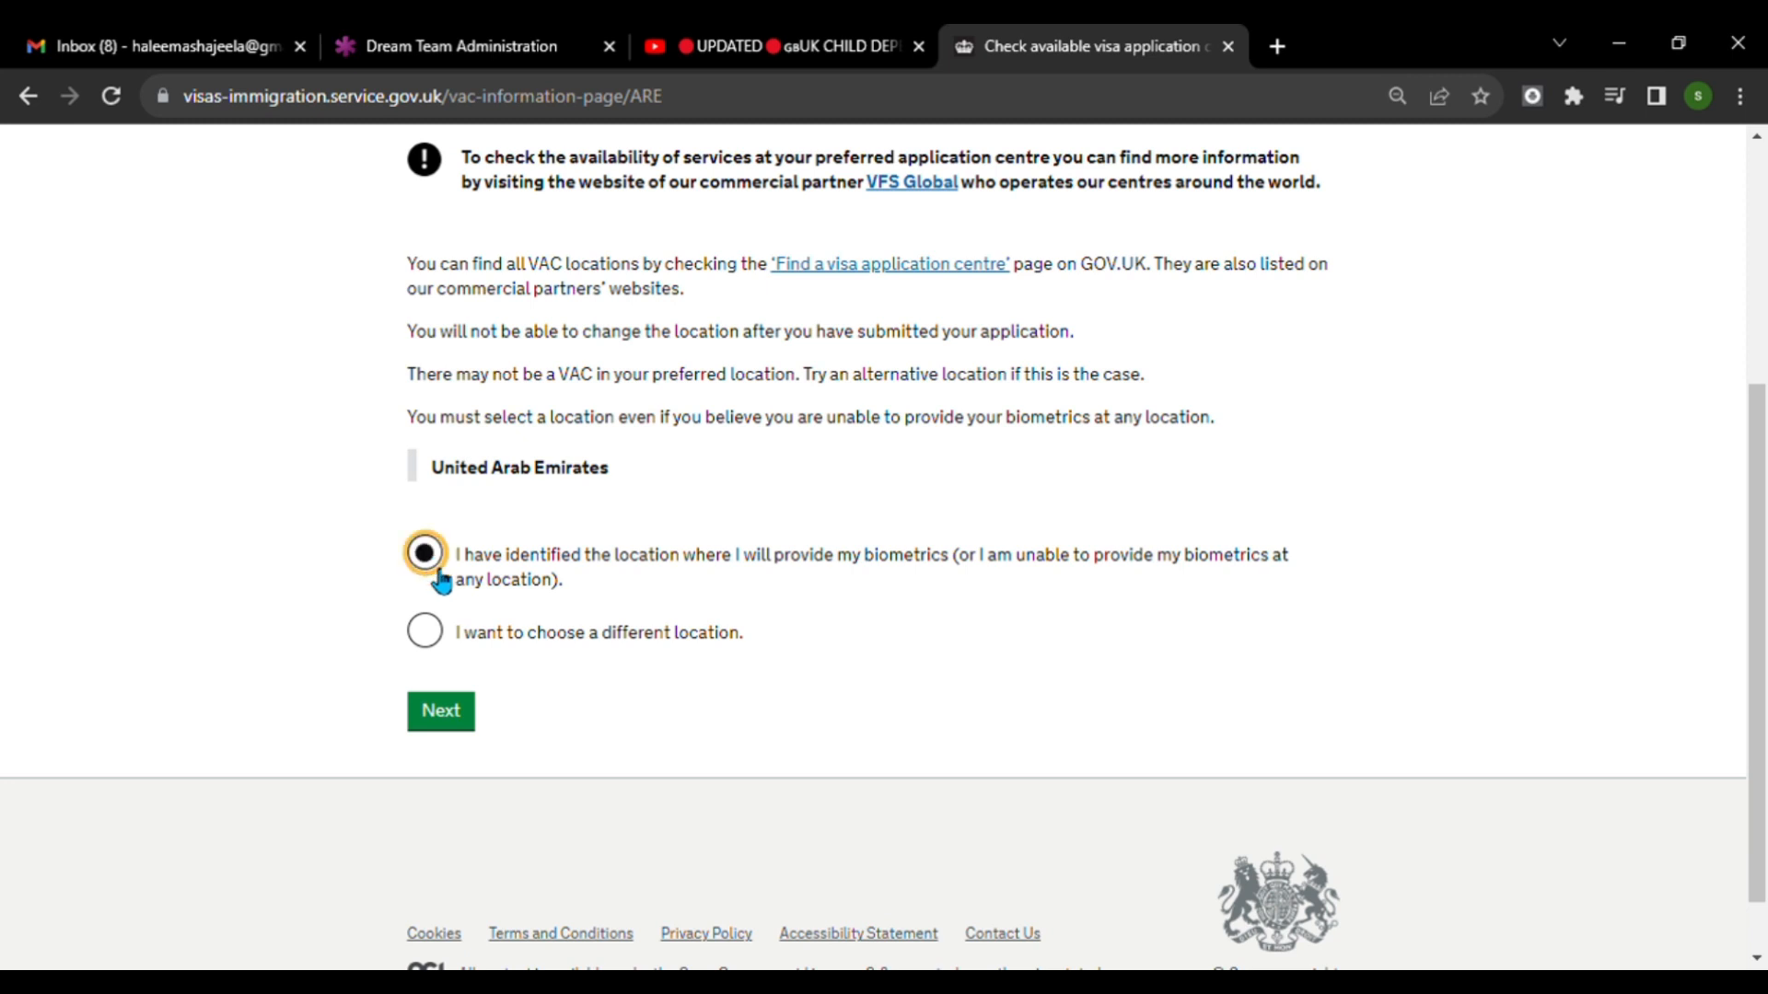
pyautogui.click(450, 722)
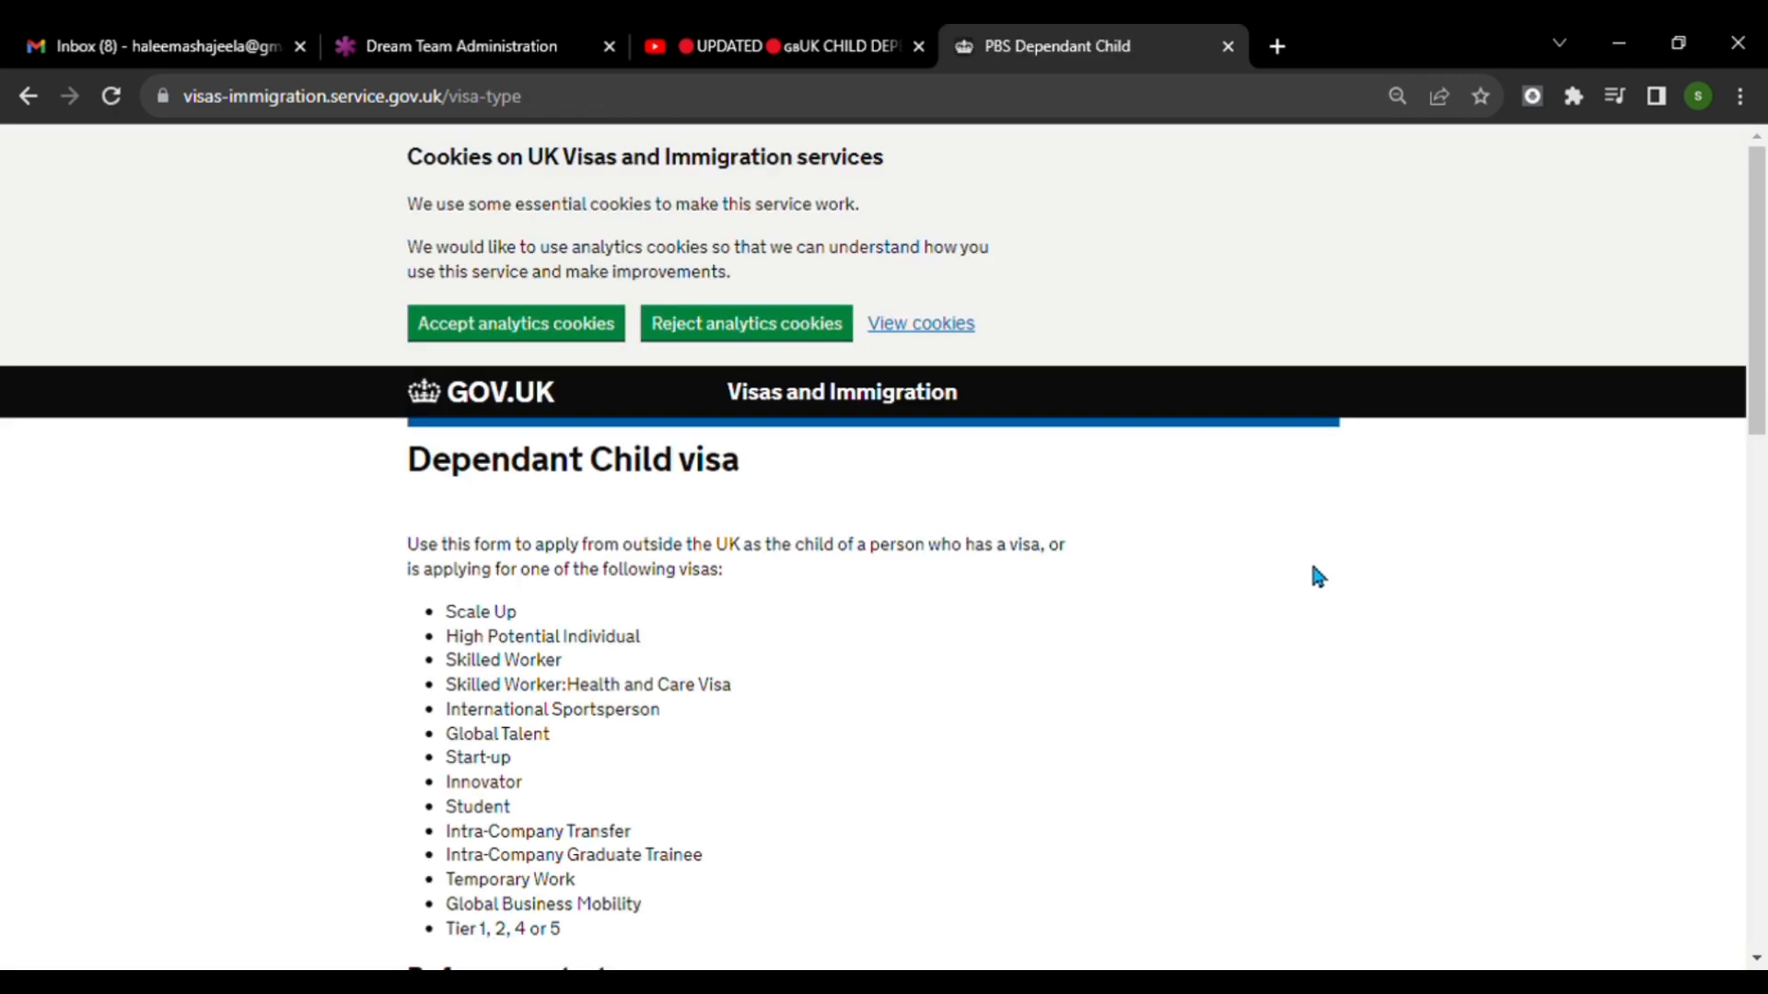
# Review the Dependant Child visa guidance and apply by starting a new application.
pyautogui.scroll(-2, 1031, 460)
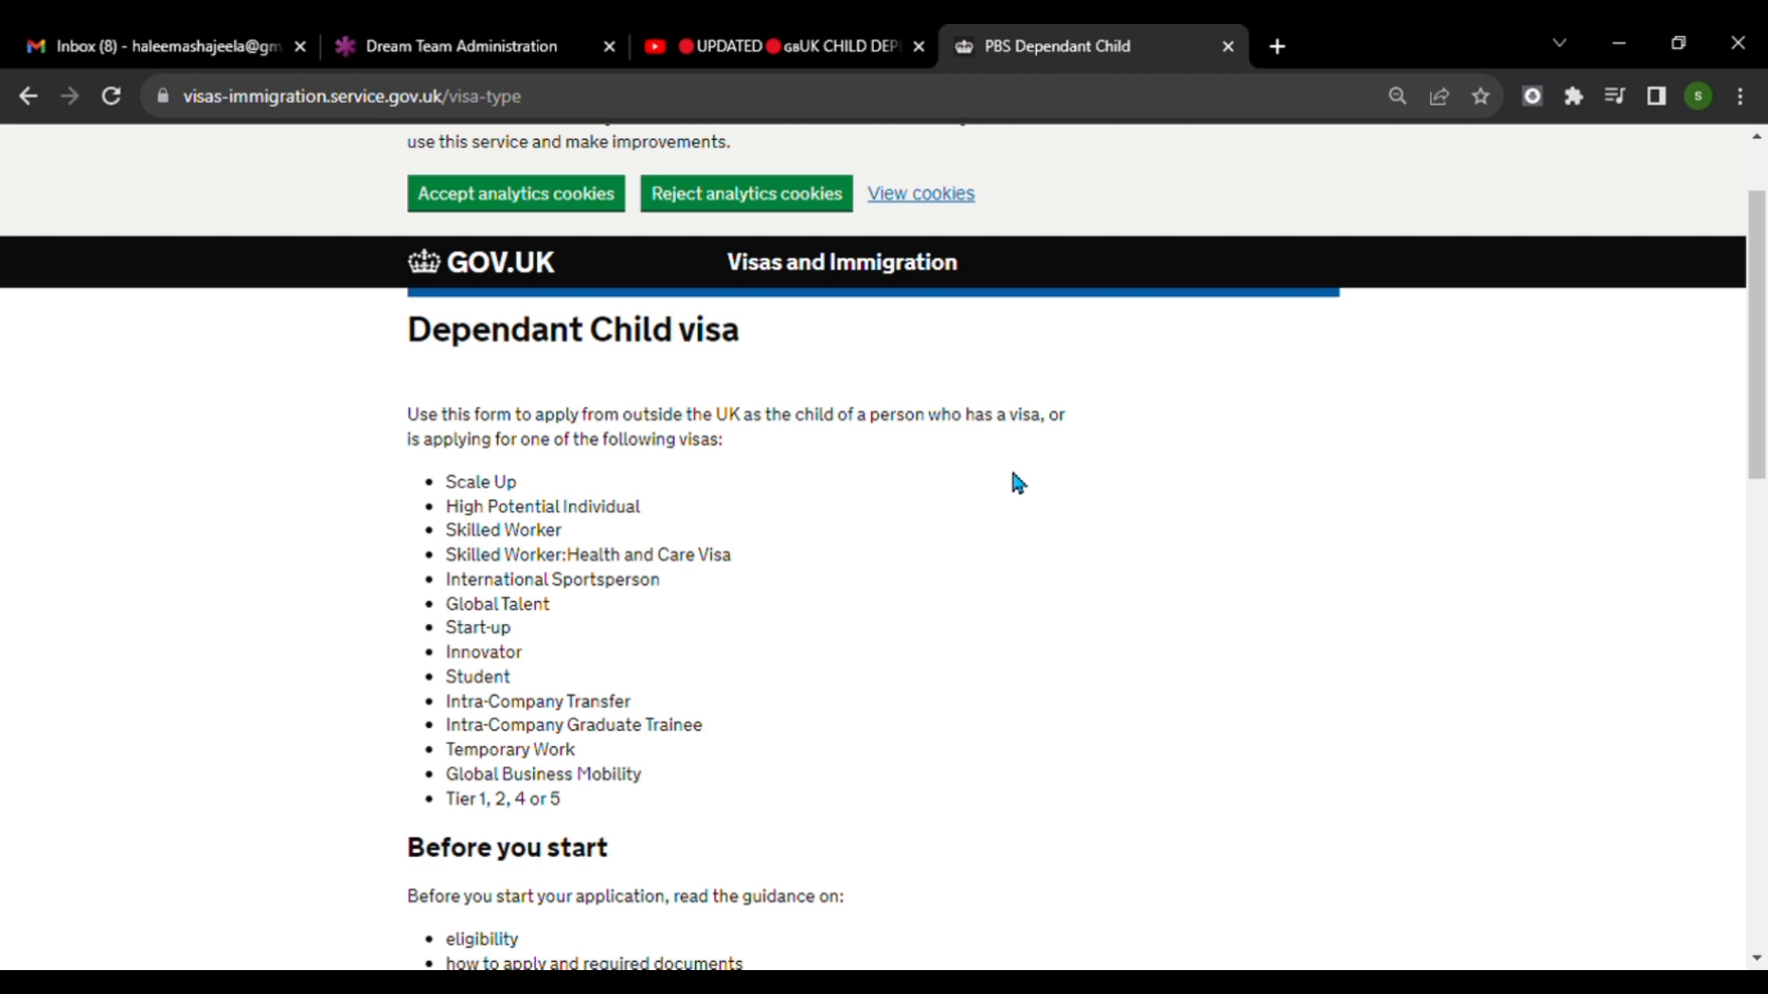
pyautogui.scroll(-5, 1197, 552)
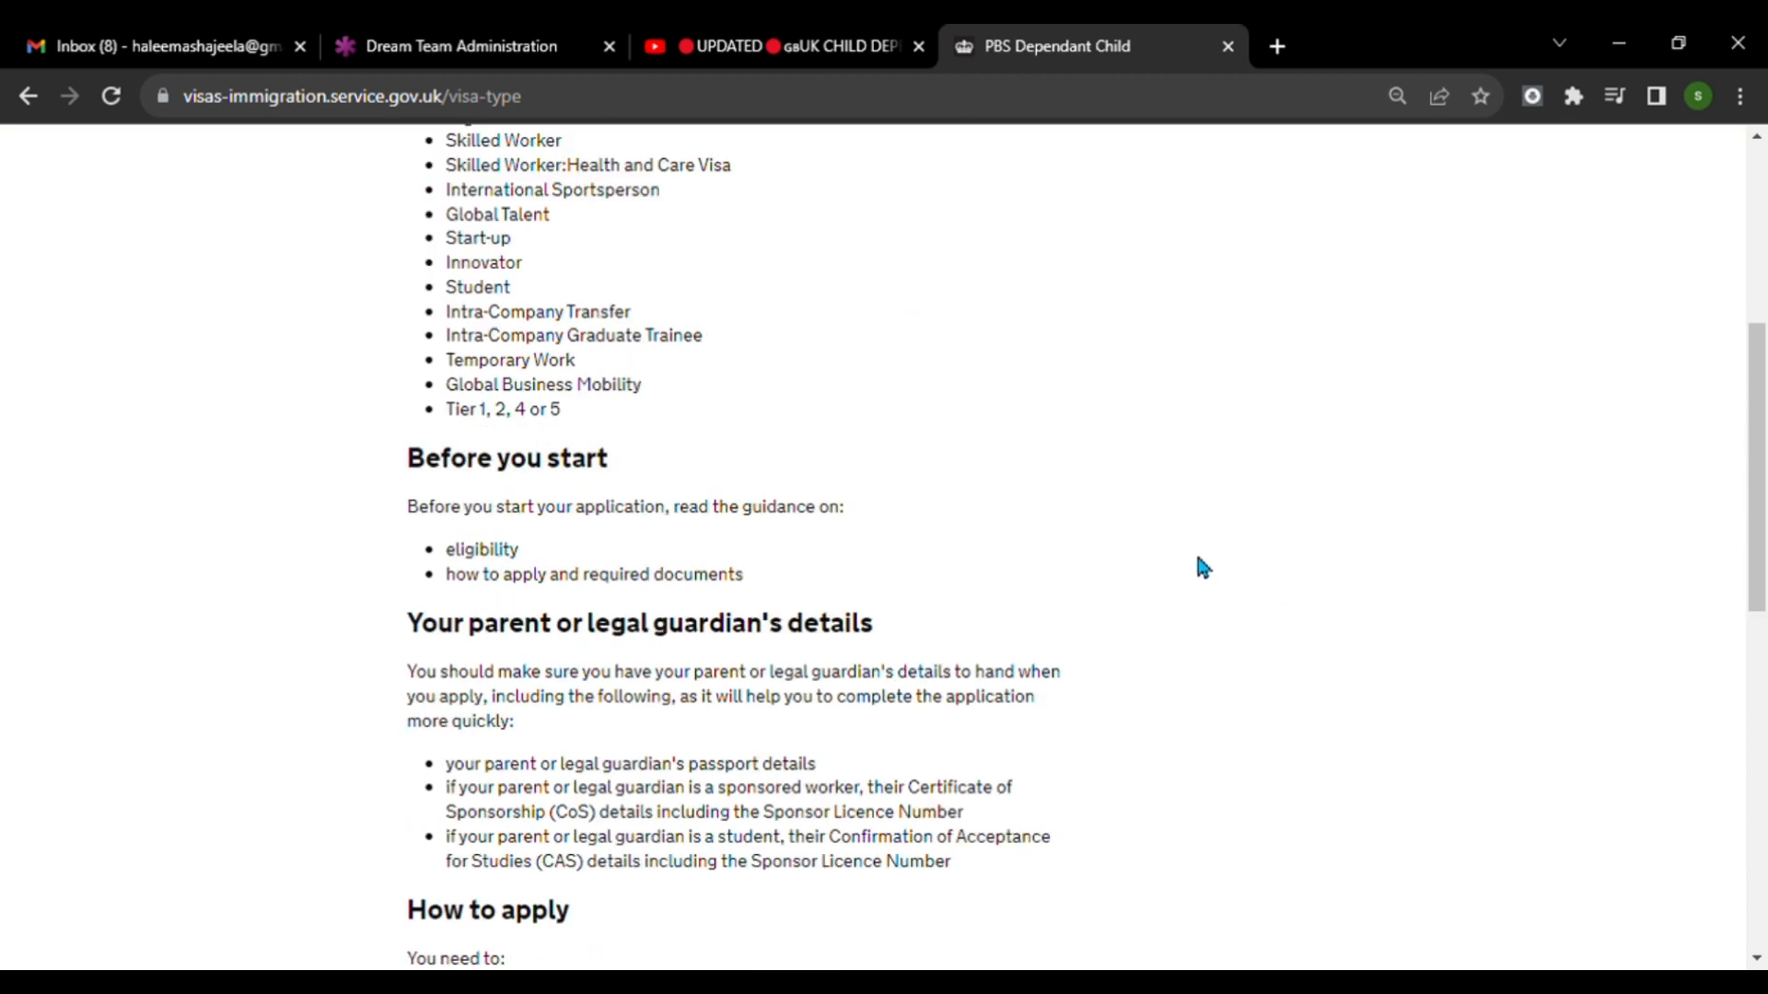
pyautogui.scroll(-10, 1307, 469)
pyautogui.scroll(-3, 1423, 393)
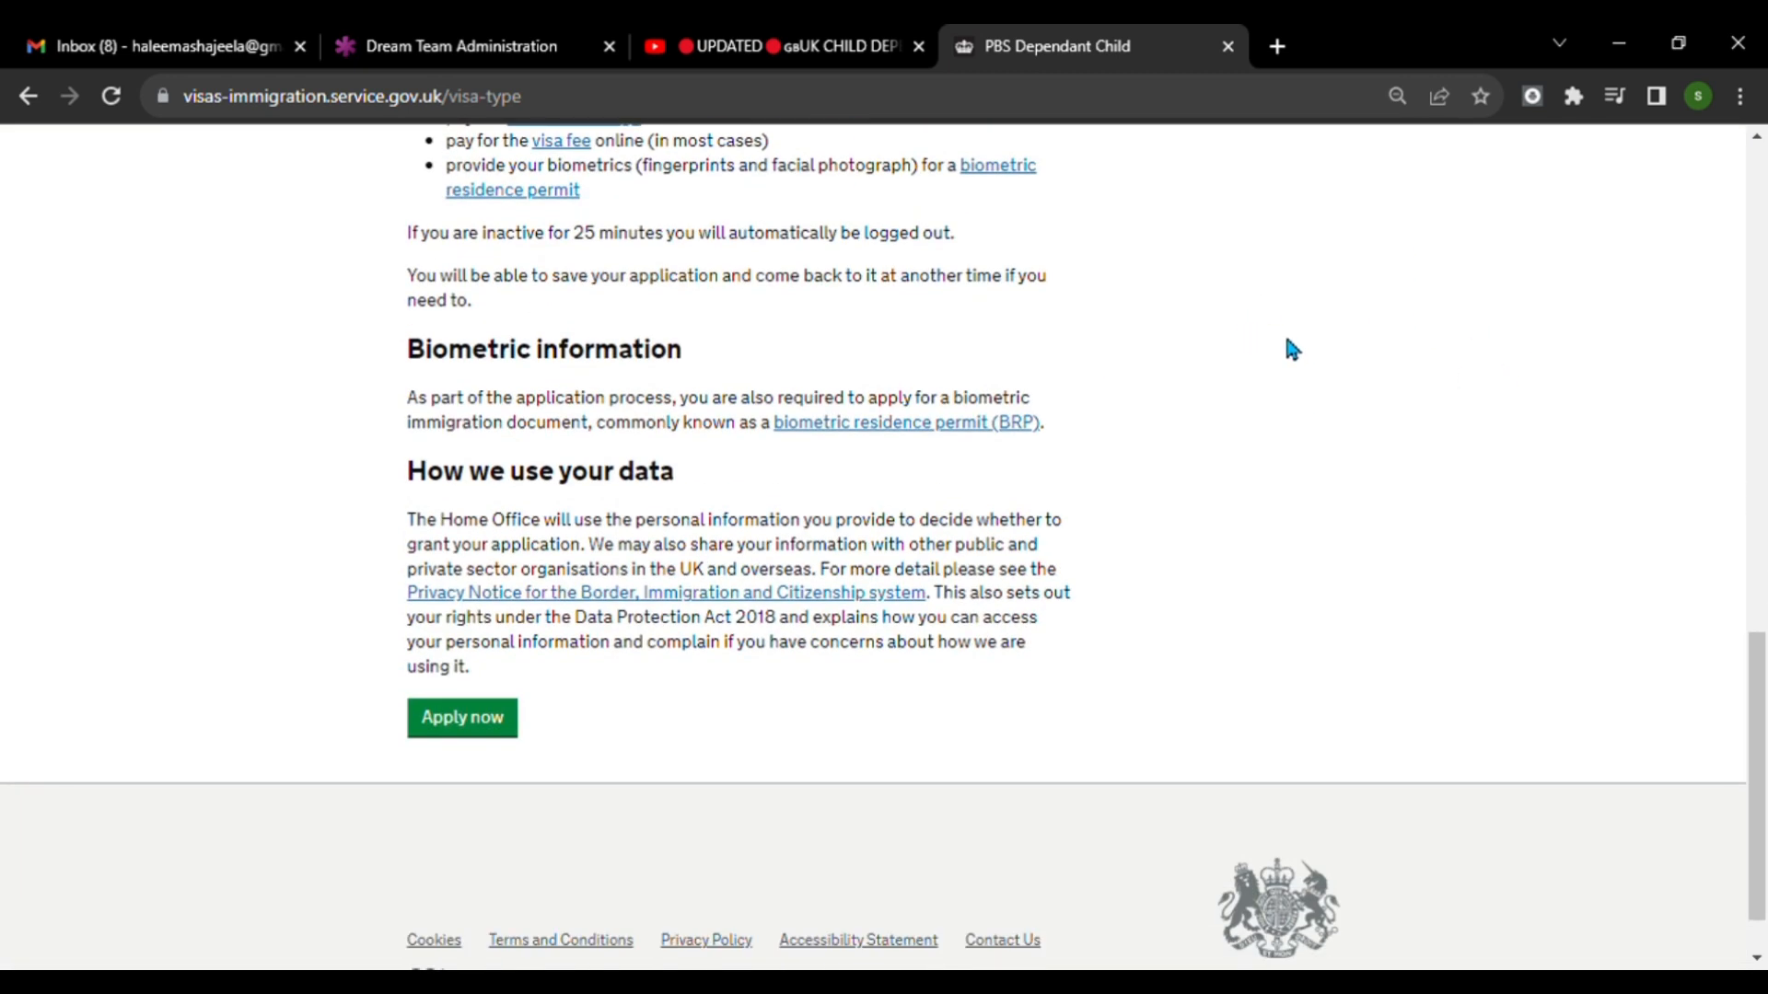
pyautogui.scroll(7, 1176, 451)
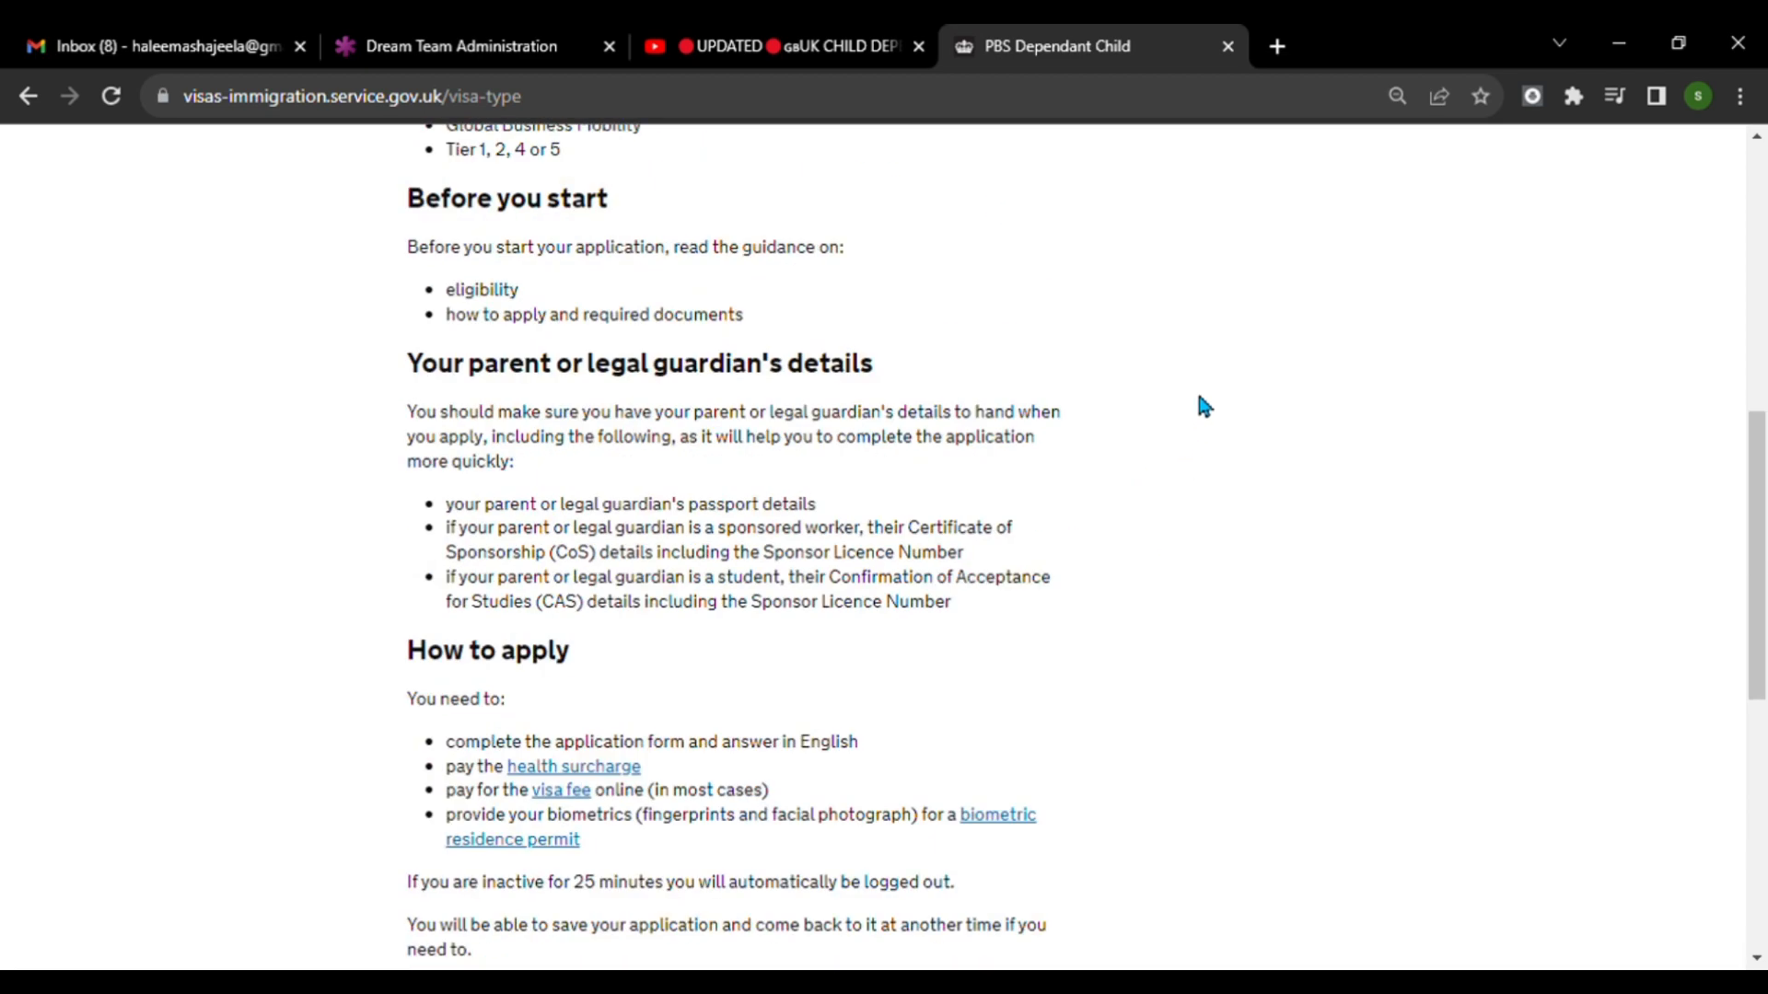
pyautogui.scroll(-7, 1204, 405)
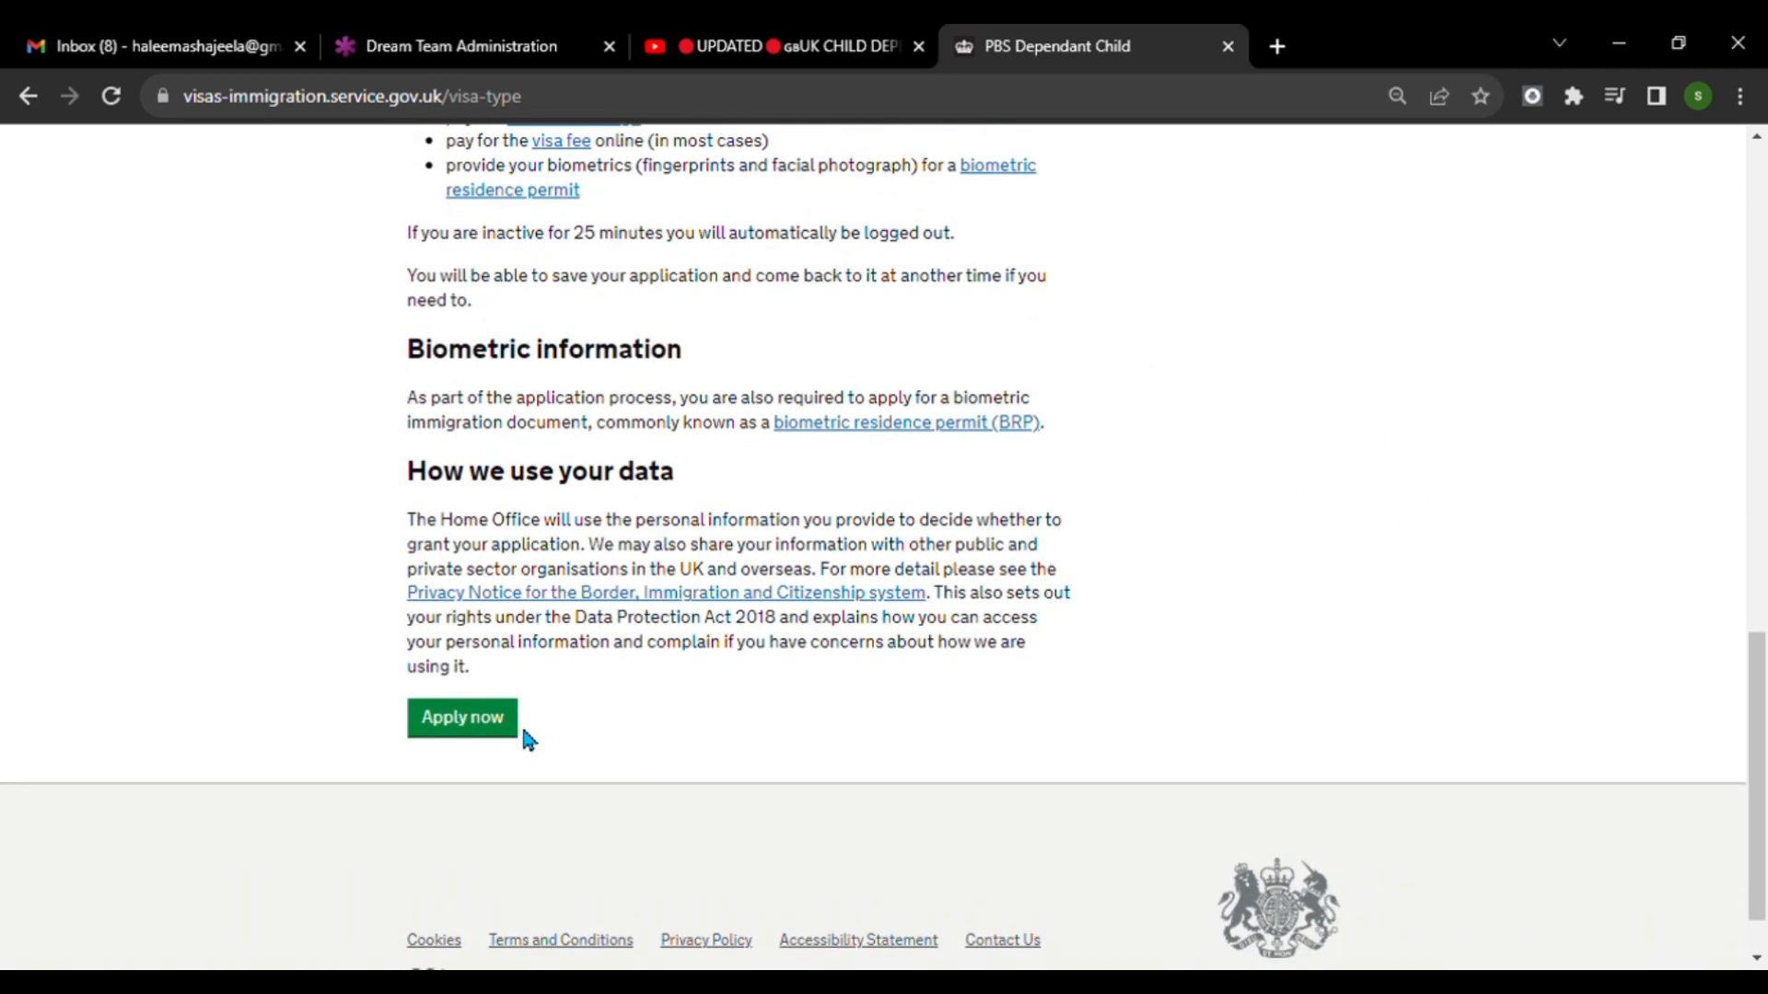
pyautogui.click(480, 727)
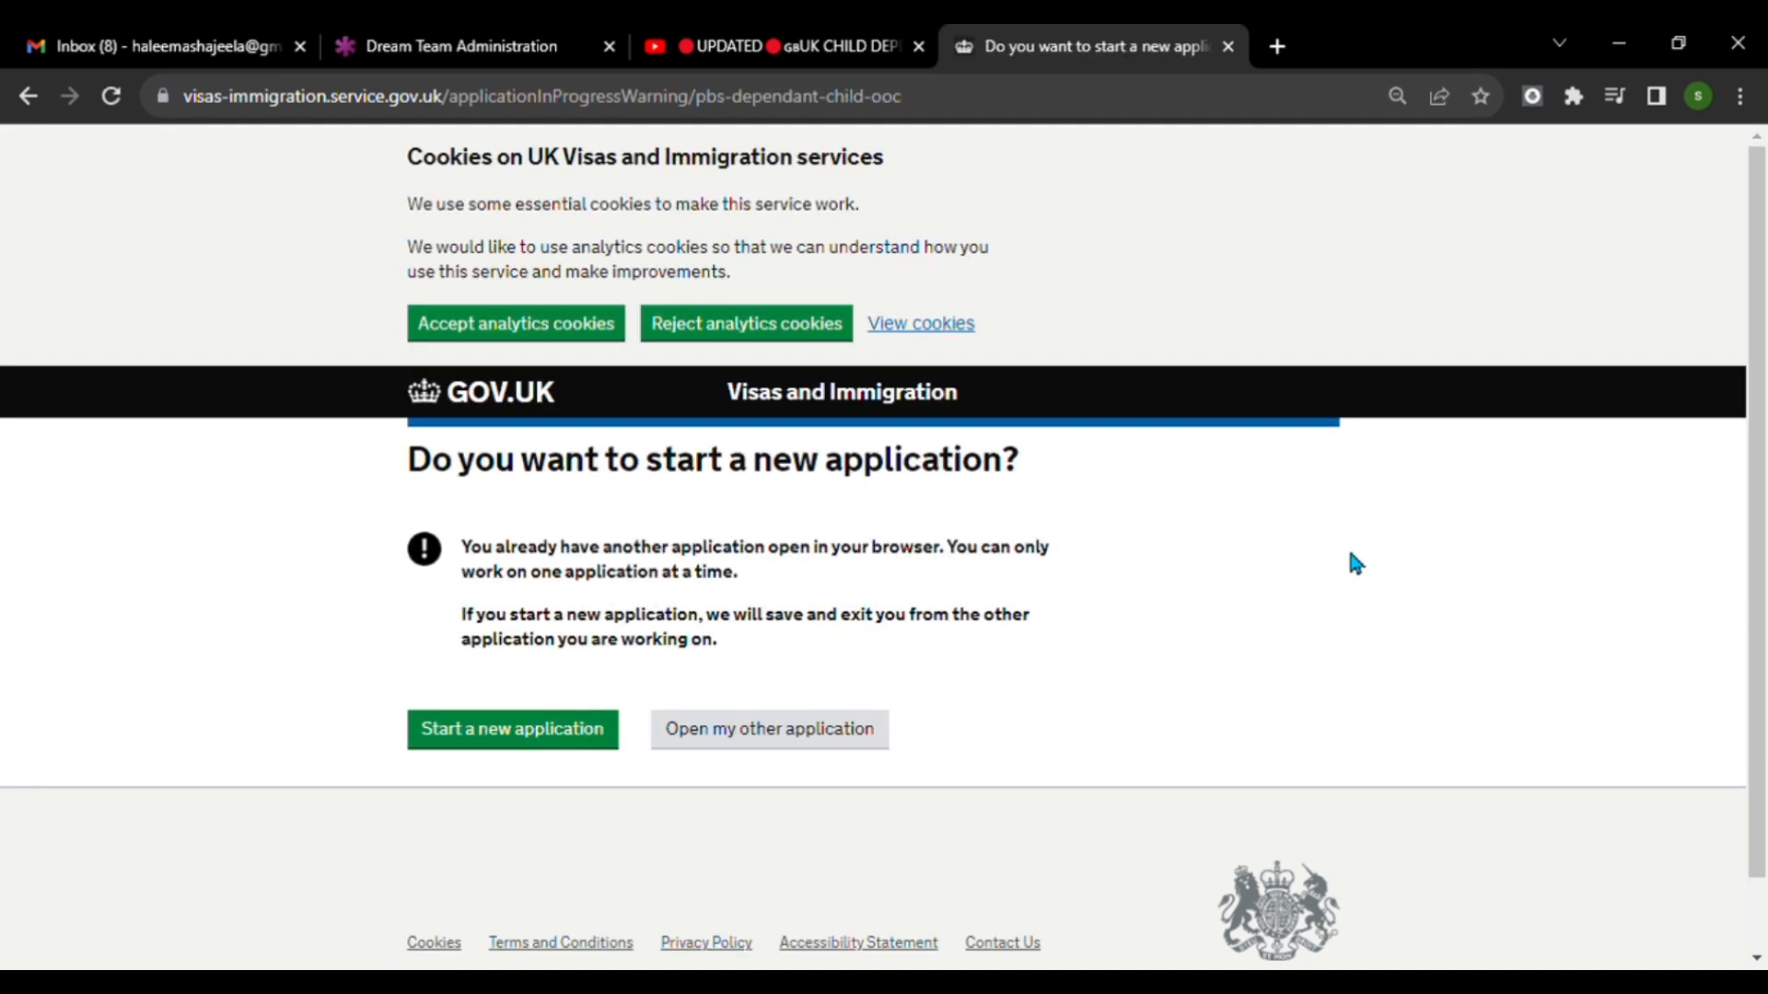
pyautogui.click(513, 742)
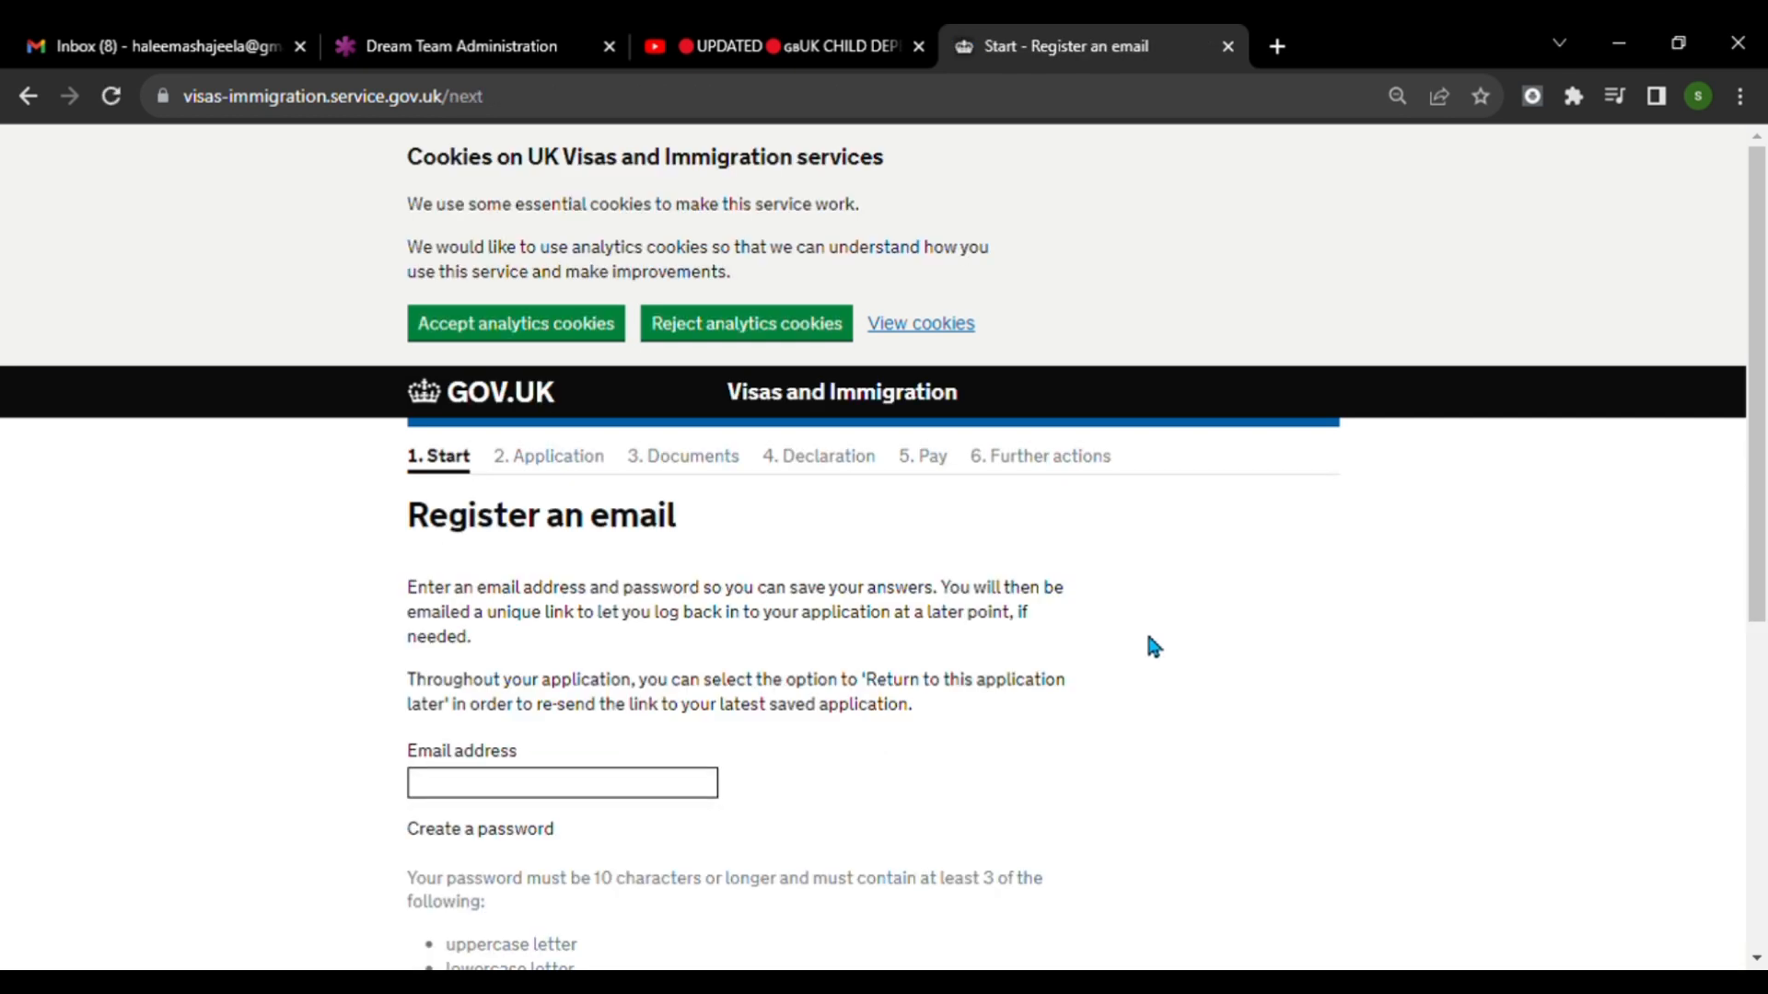
# Place the cursor in the email address field of the registration form.
pyautogui.scroll(-3, 1156, 638)
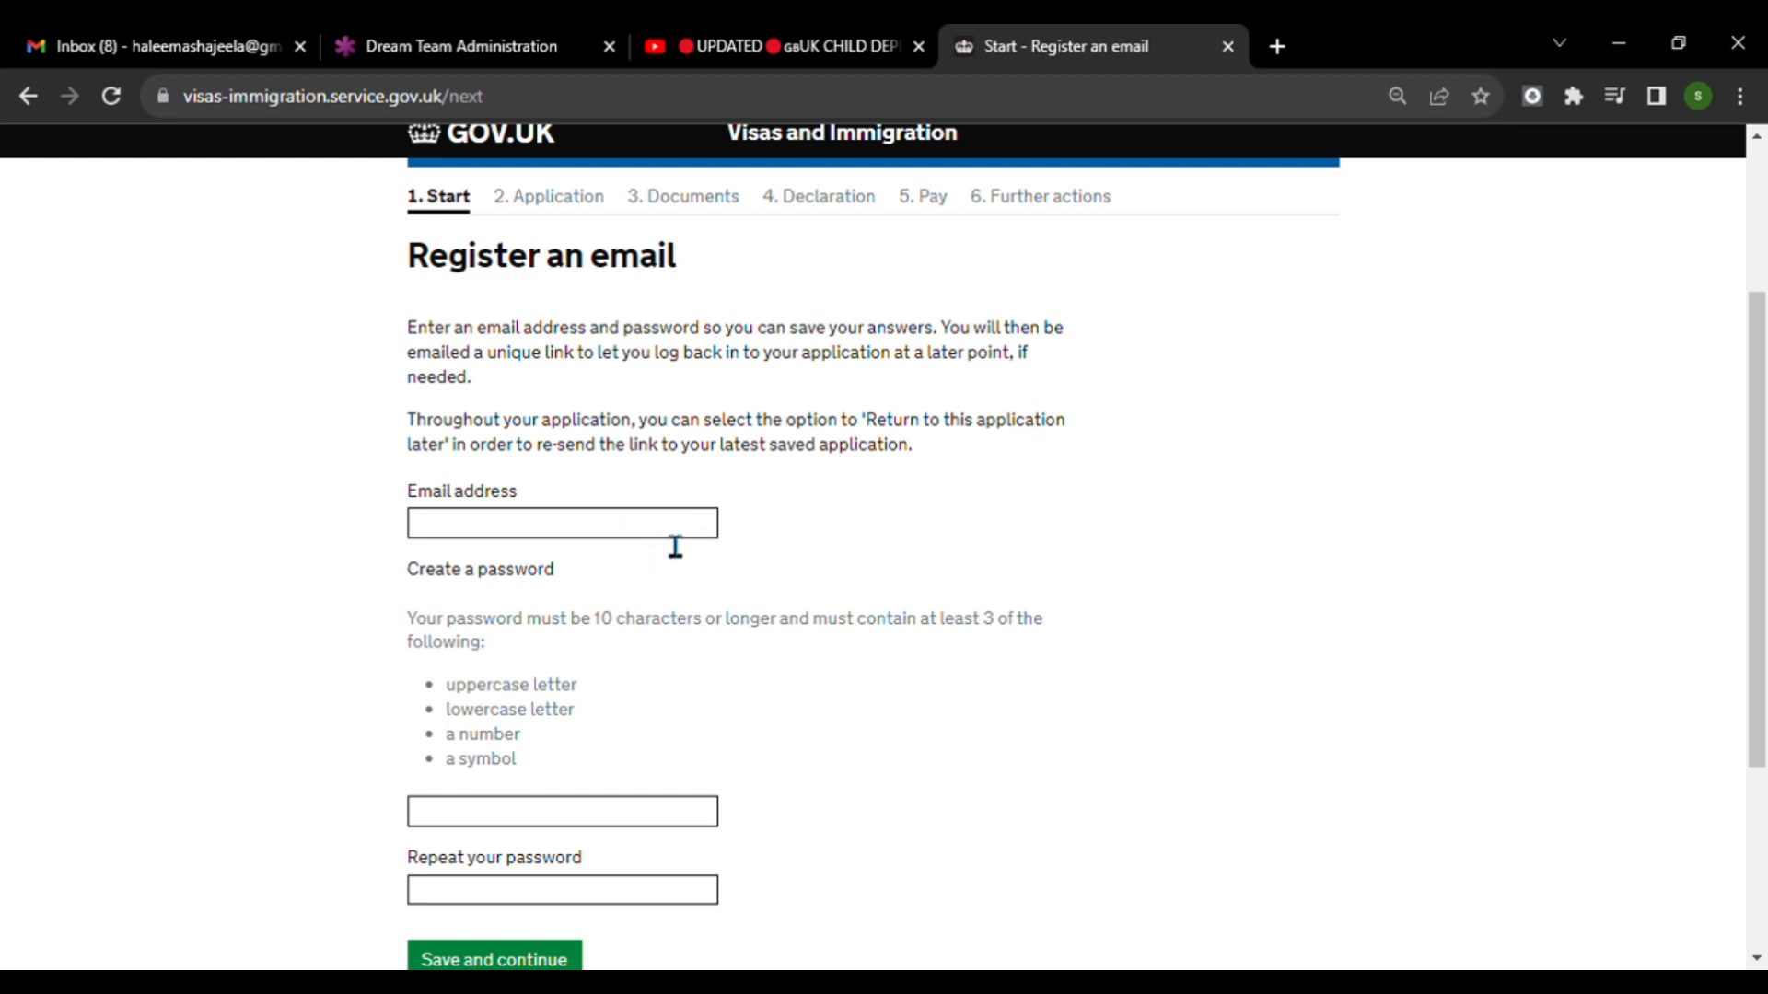
pyautogui.scroll(-1, 675, 546)
pyautogui.click(665, 410)
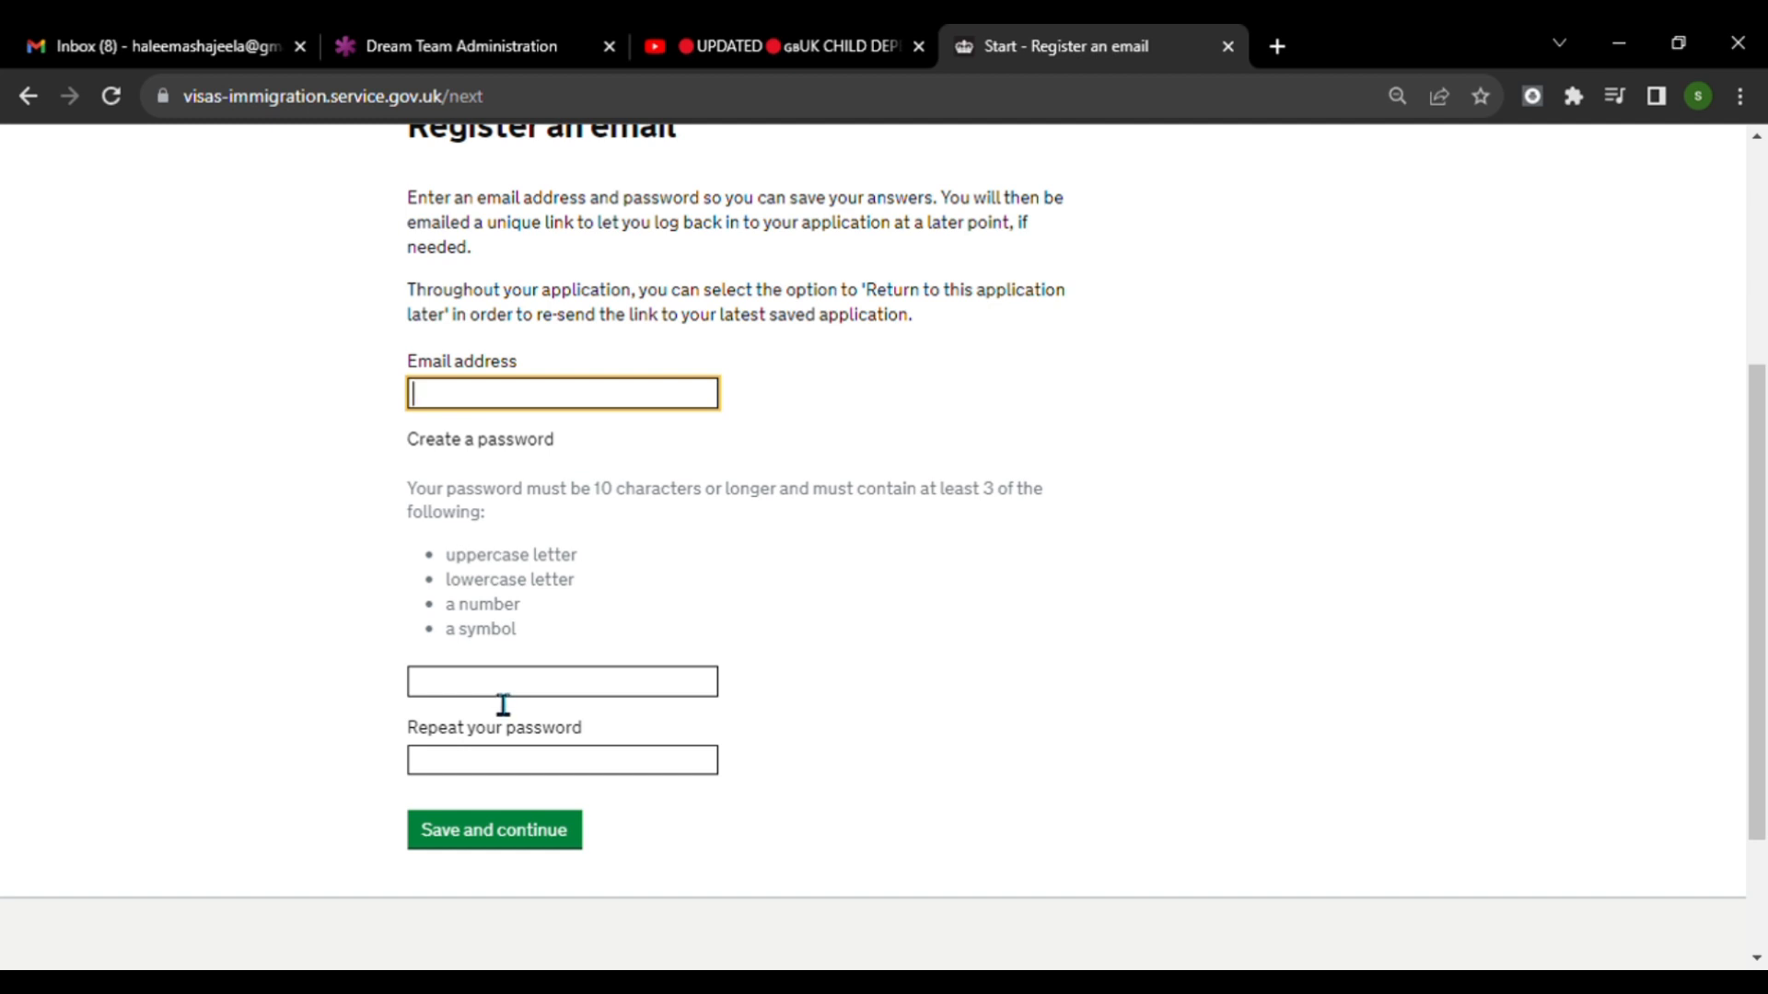
pyautogui.click(1192, 637)
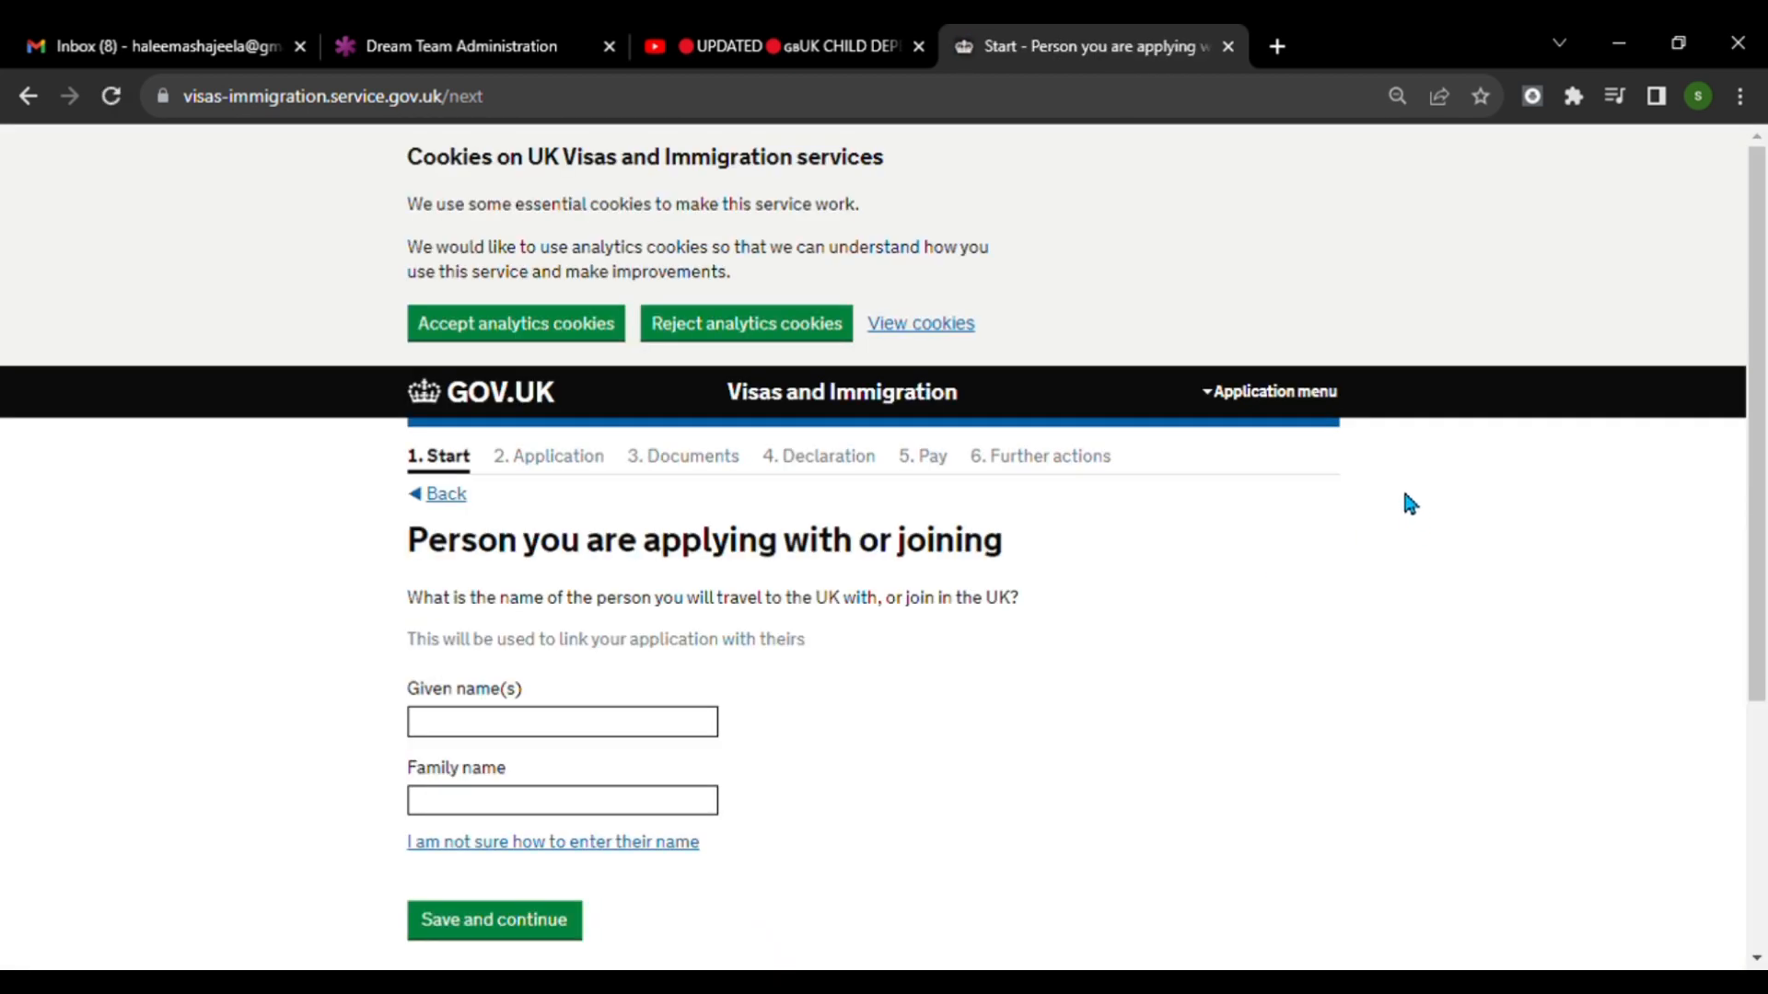
# Enter the given name of the person the applicant is travelling with or joining in the UK.
pyautogui.scroll(-1, 1262, 538)
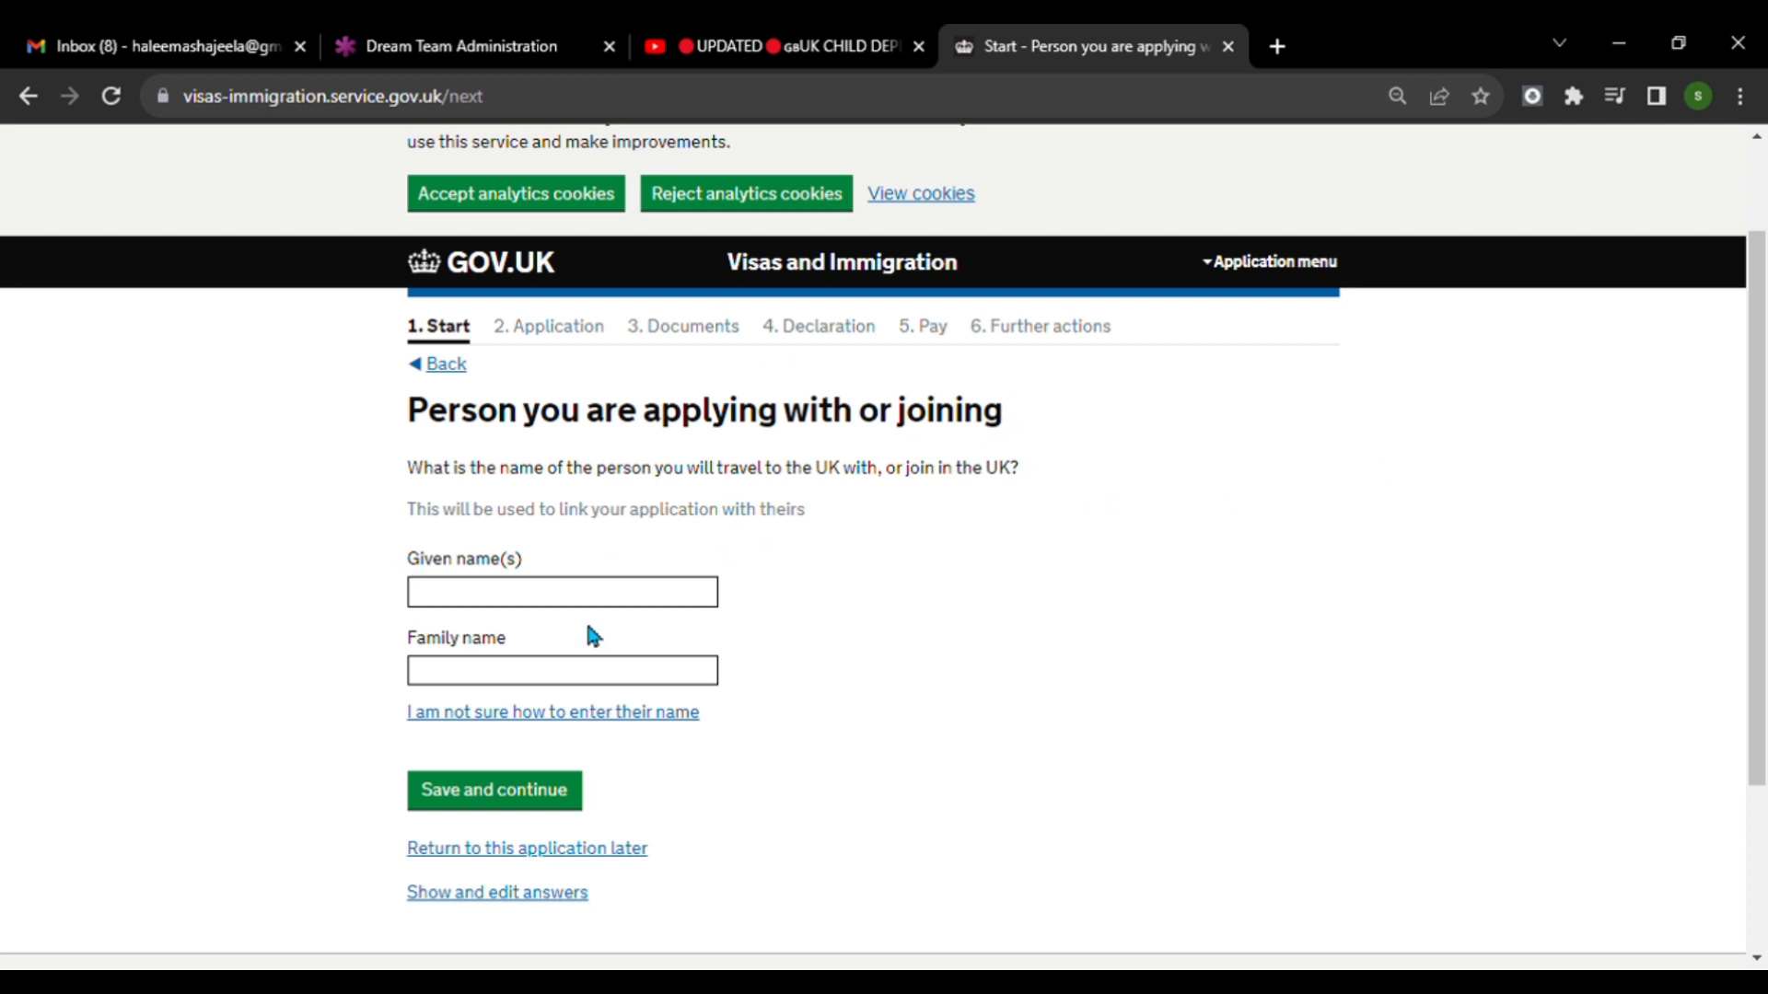
pyautogui.click(626, 611)
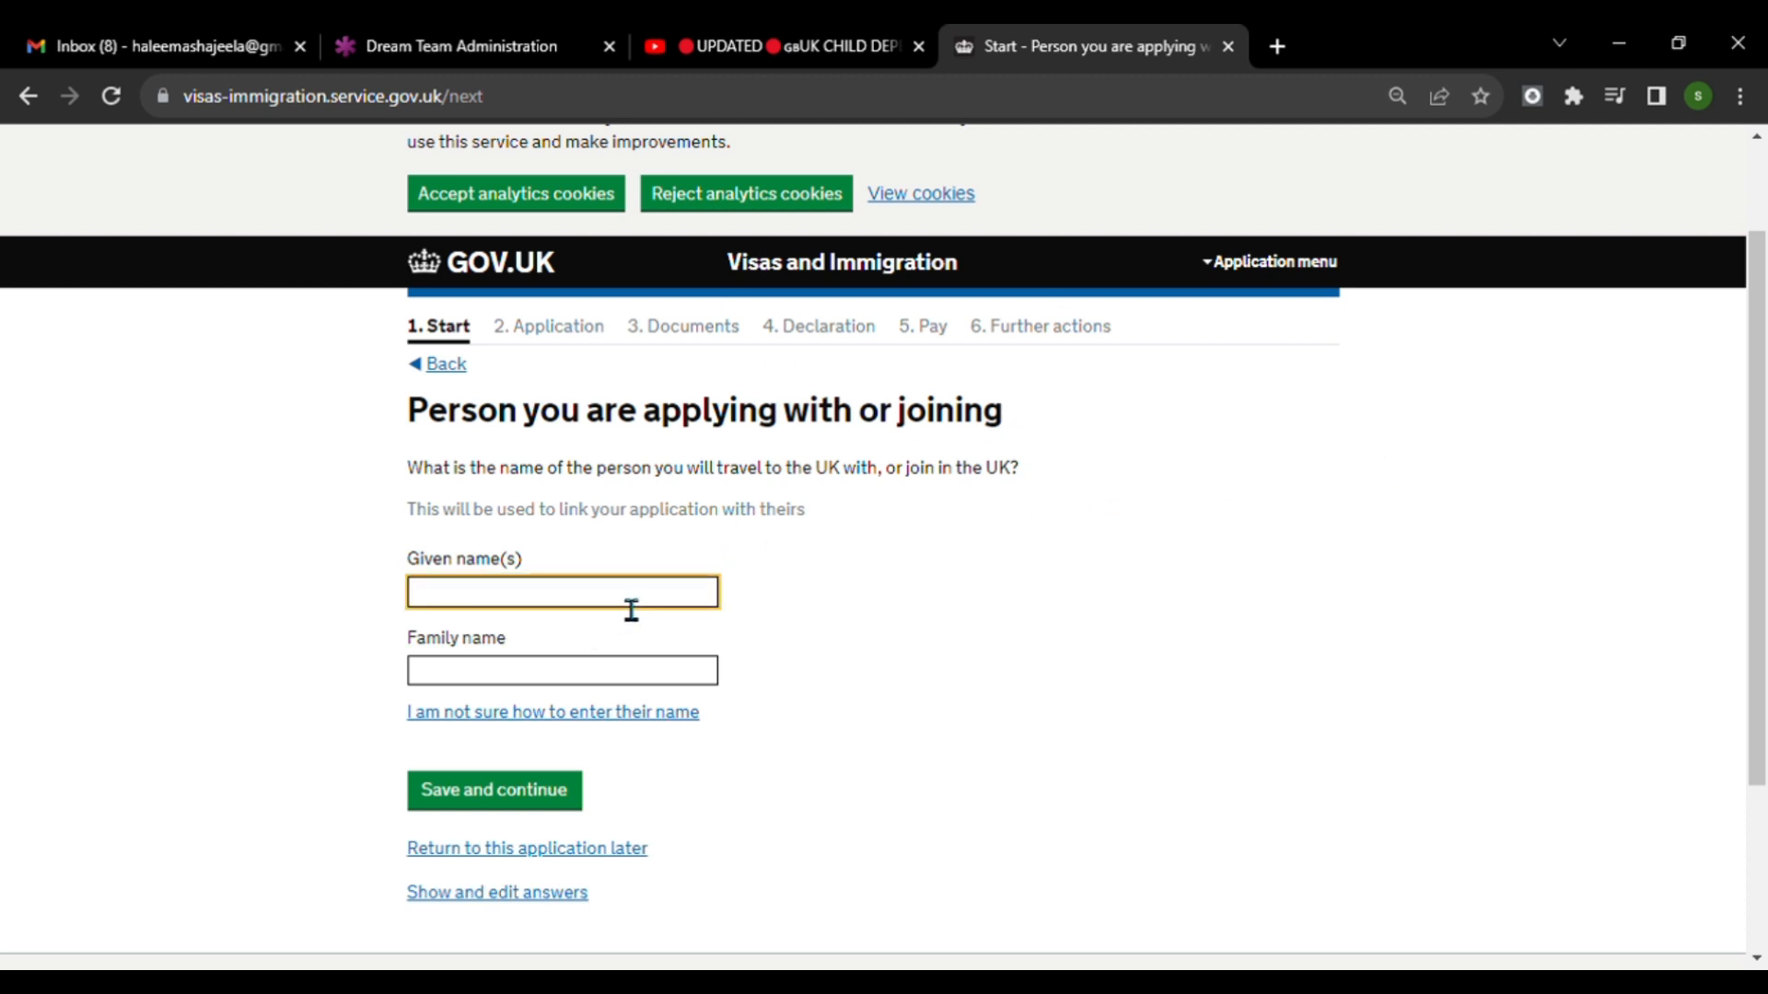
pyautogui.write('S')
pyautogui.click(1058, 689)
pyautogui.click(481, 607)
pyautogui.click(621, 667)
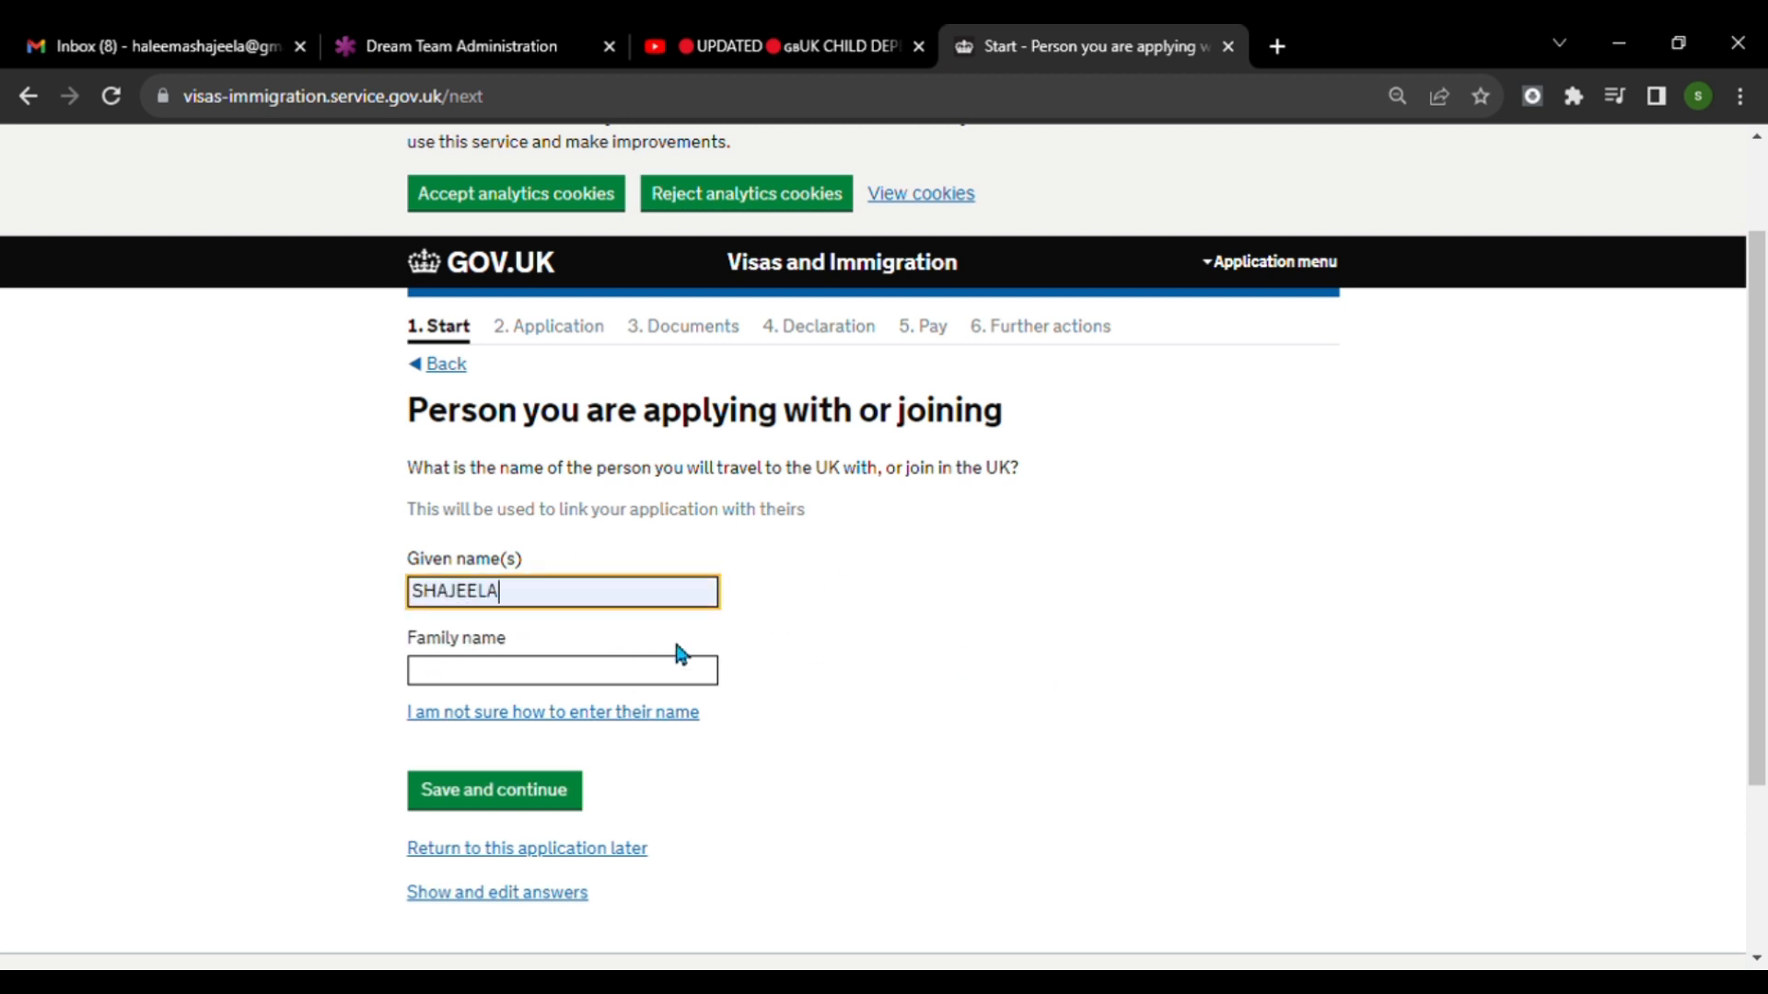
# Fill in that person's family name, shorten it to its first word, and save the page.
pyautogui.click(561, 674)
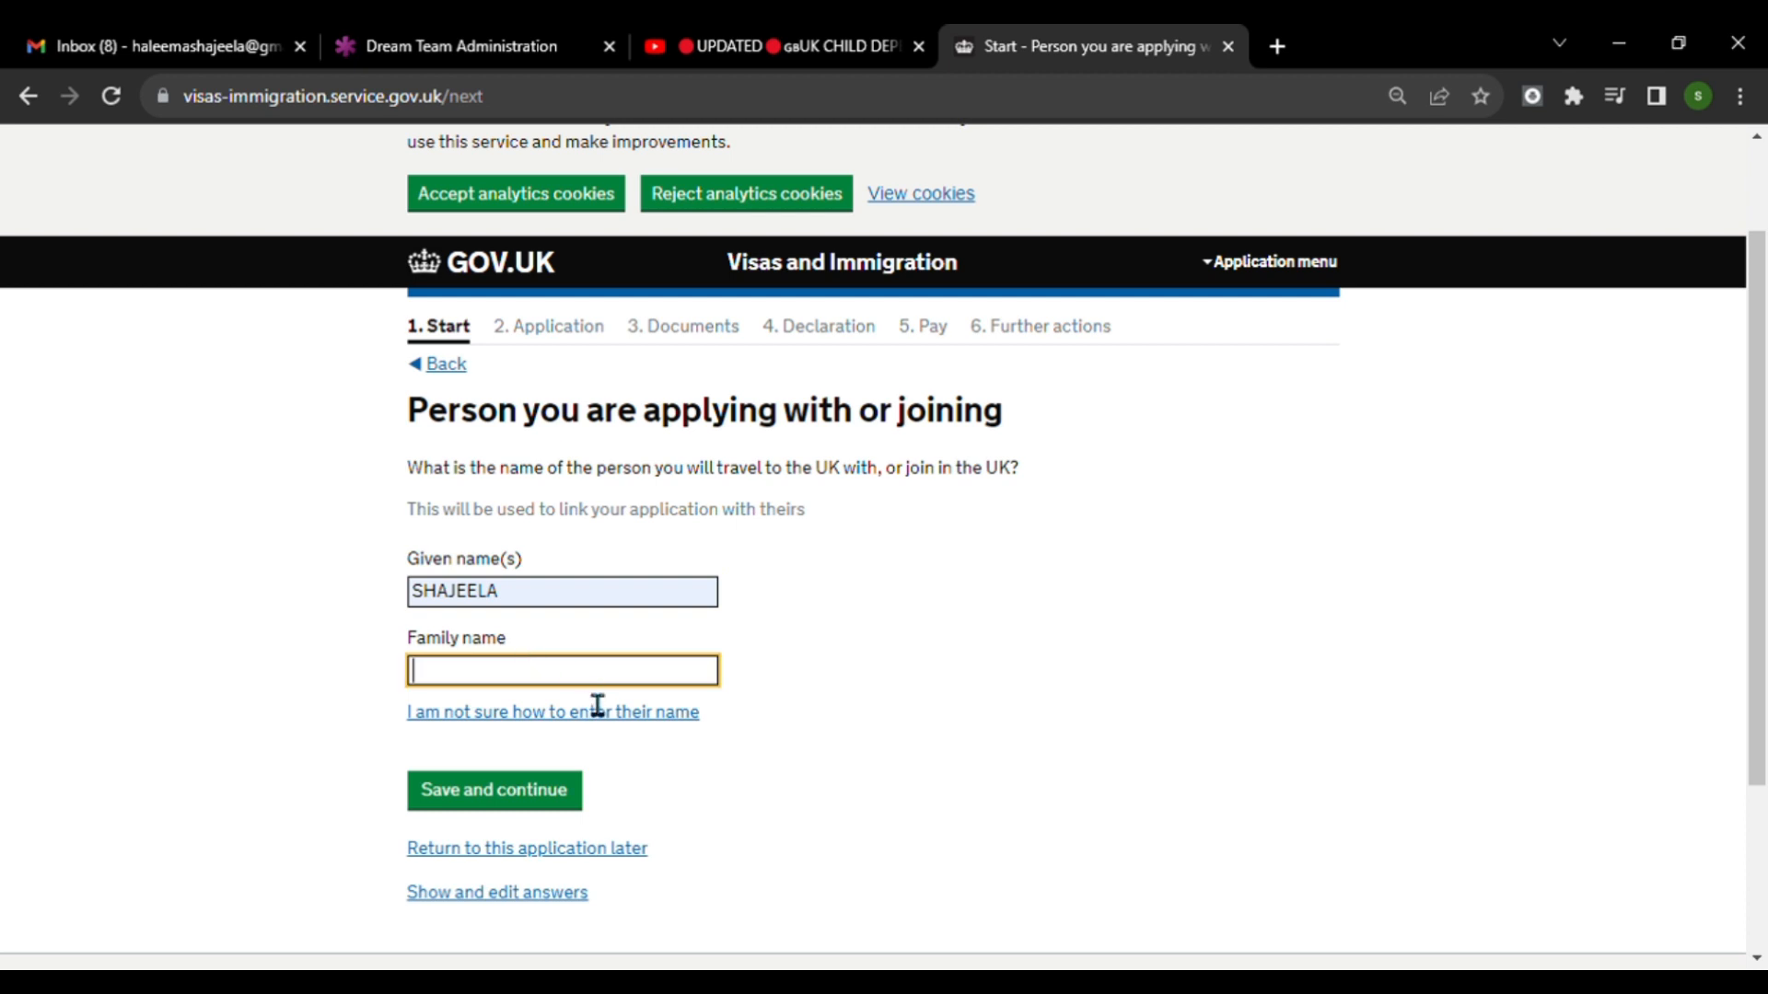
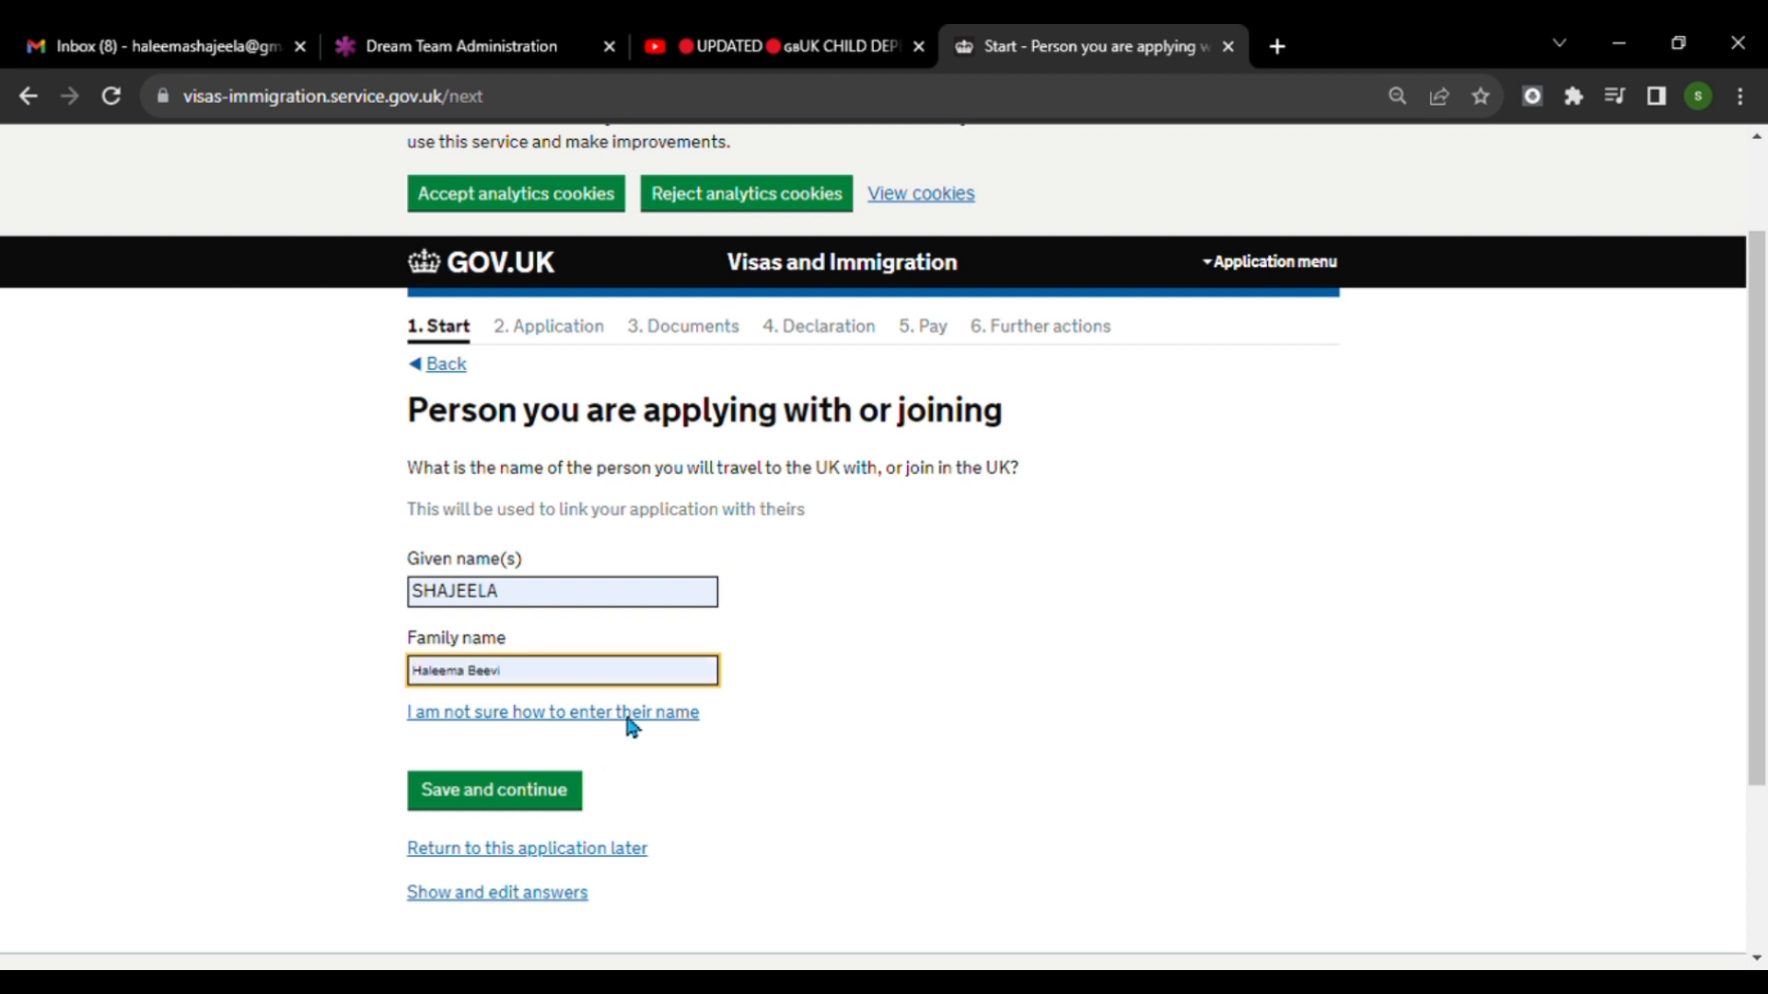
pyautogui.click(626, 721)
pyautogui.press('BackSpace')
pyautogui.press('BackSpace')
pyautogui.press('BackSpace')
pyautogui.press('BackSpace')
pyautogui.press('BackSpace')
pyautogui.press('BackSpace')
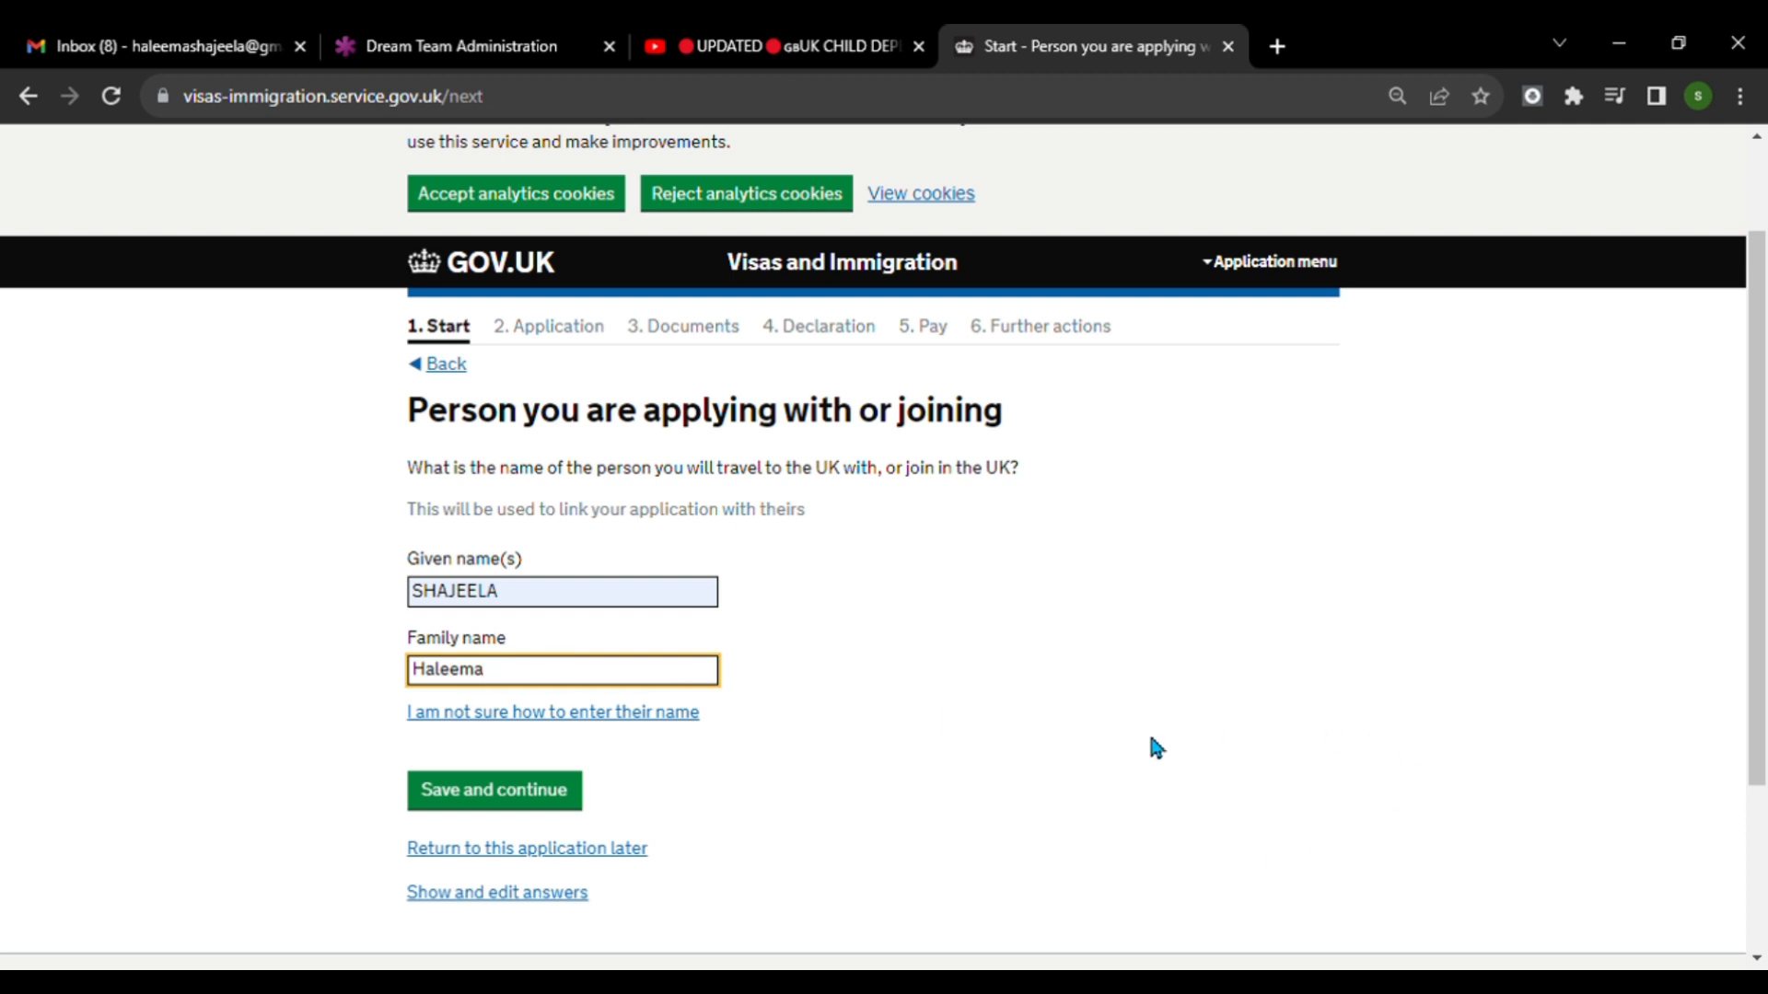
pyautogui.scroll(-3, 1142, 732)
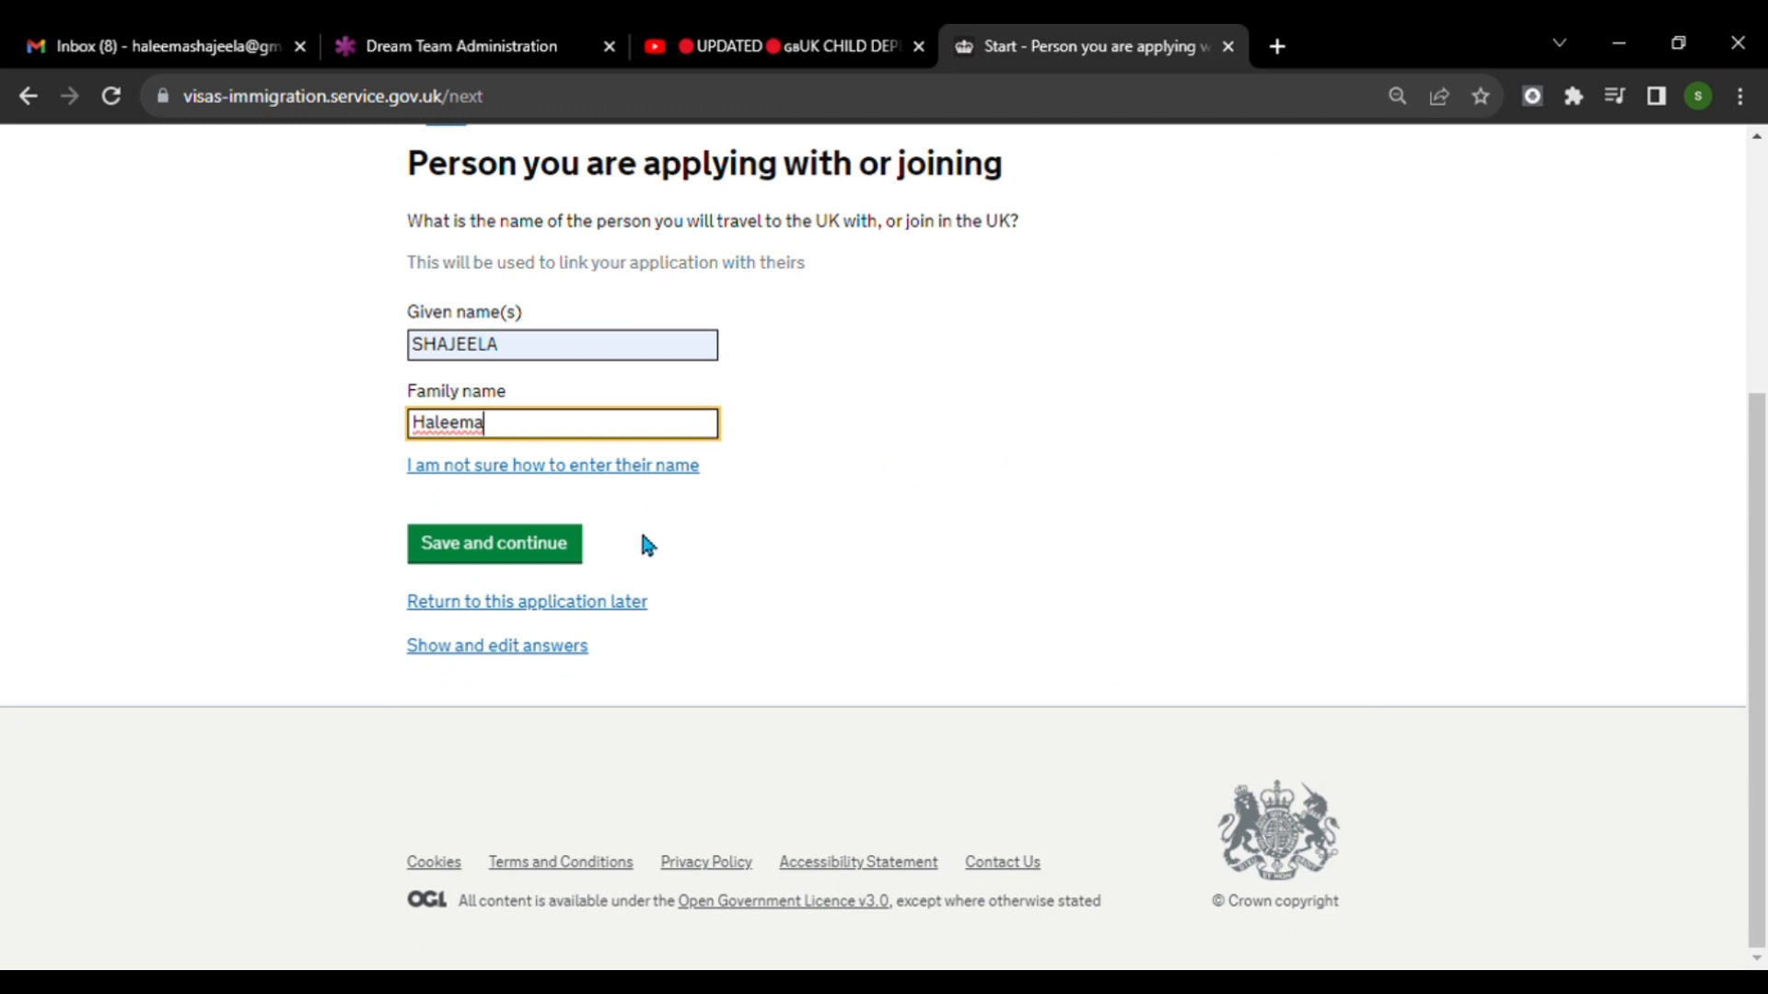
pyautogui.click(504, 552)
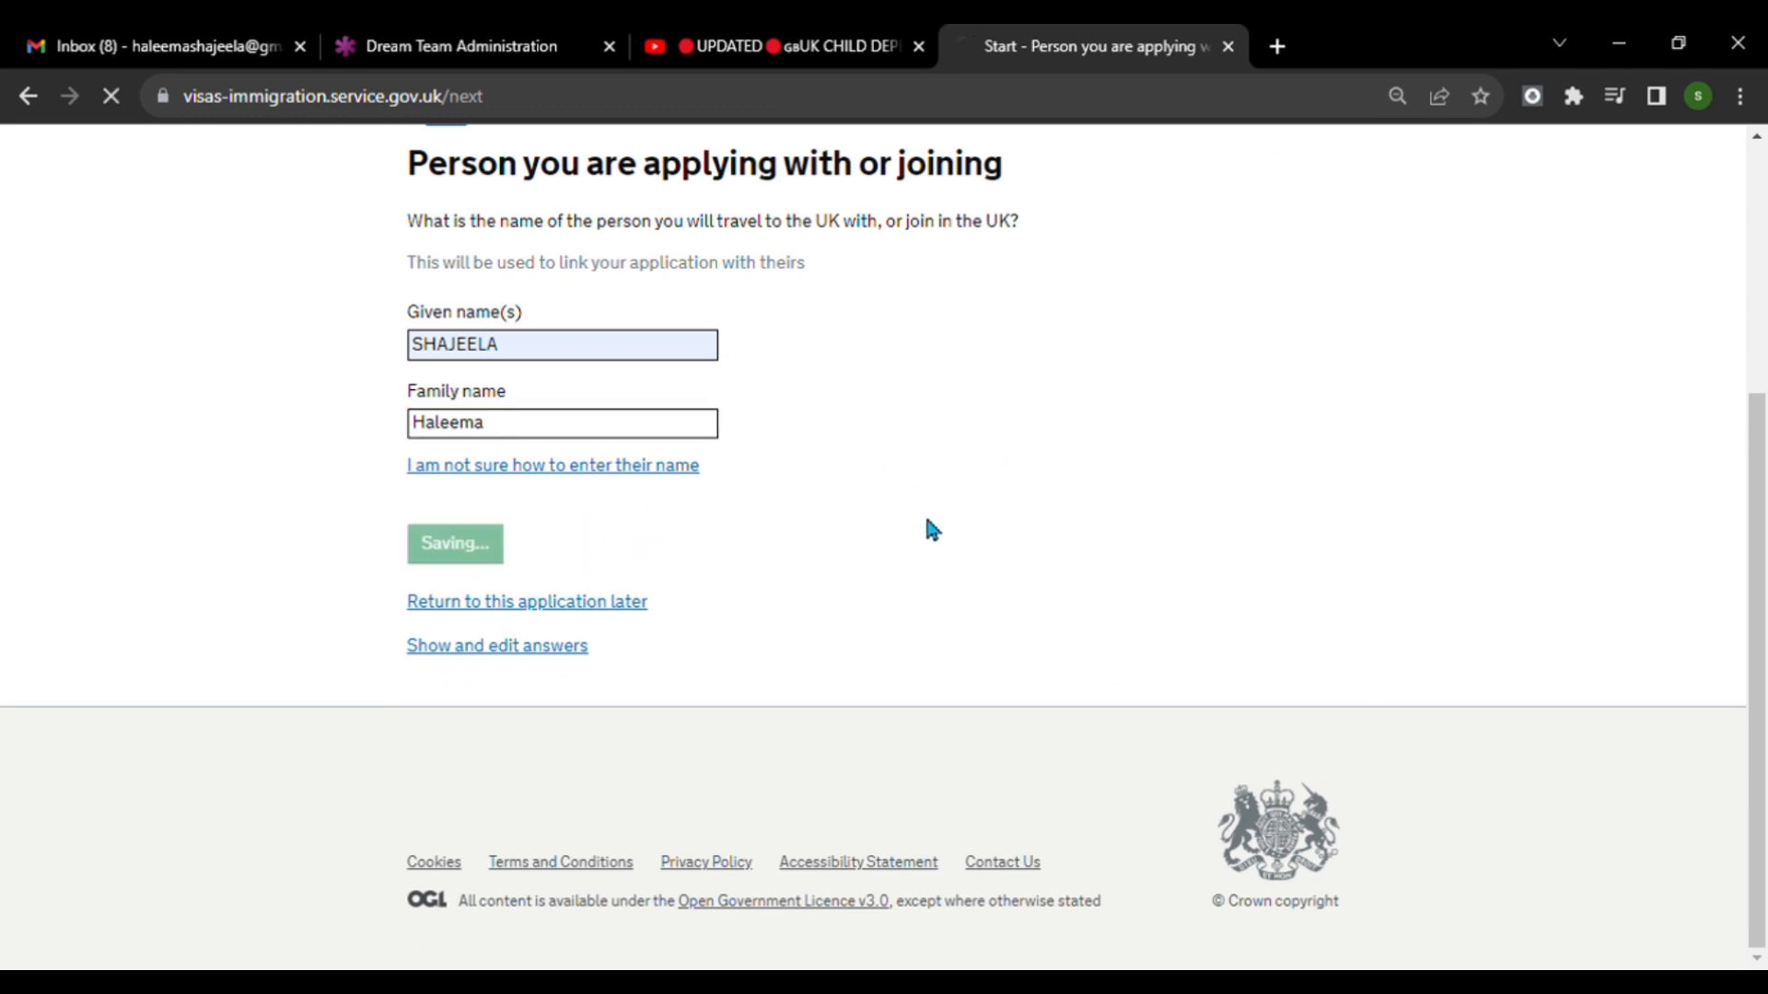
# Set the country of nationality of the person being joined to India.
pyautogui.scroll(-1, 1034, 558)
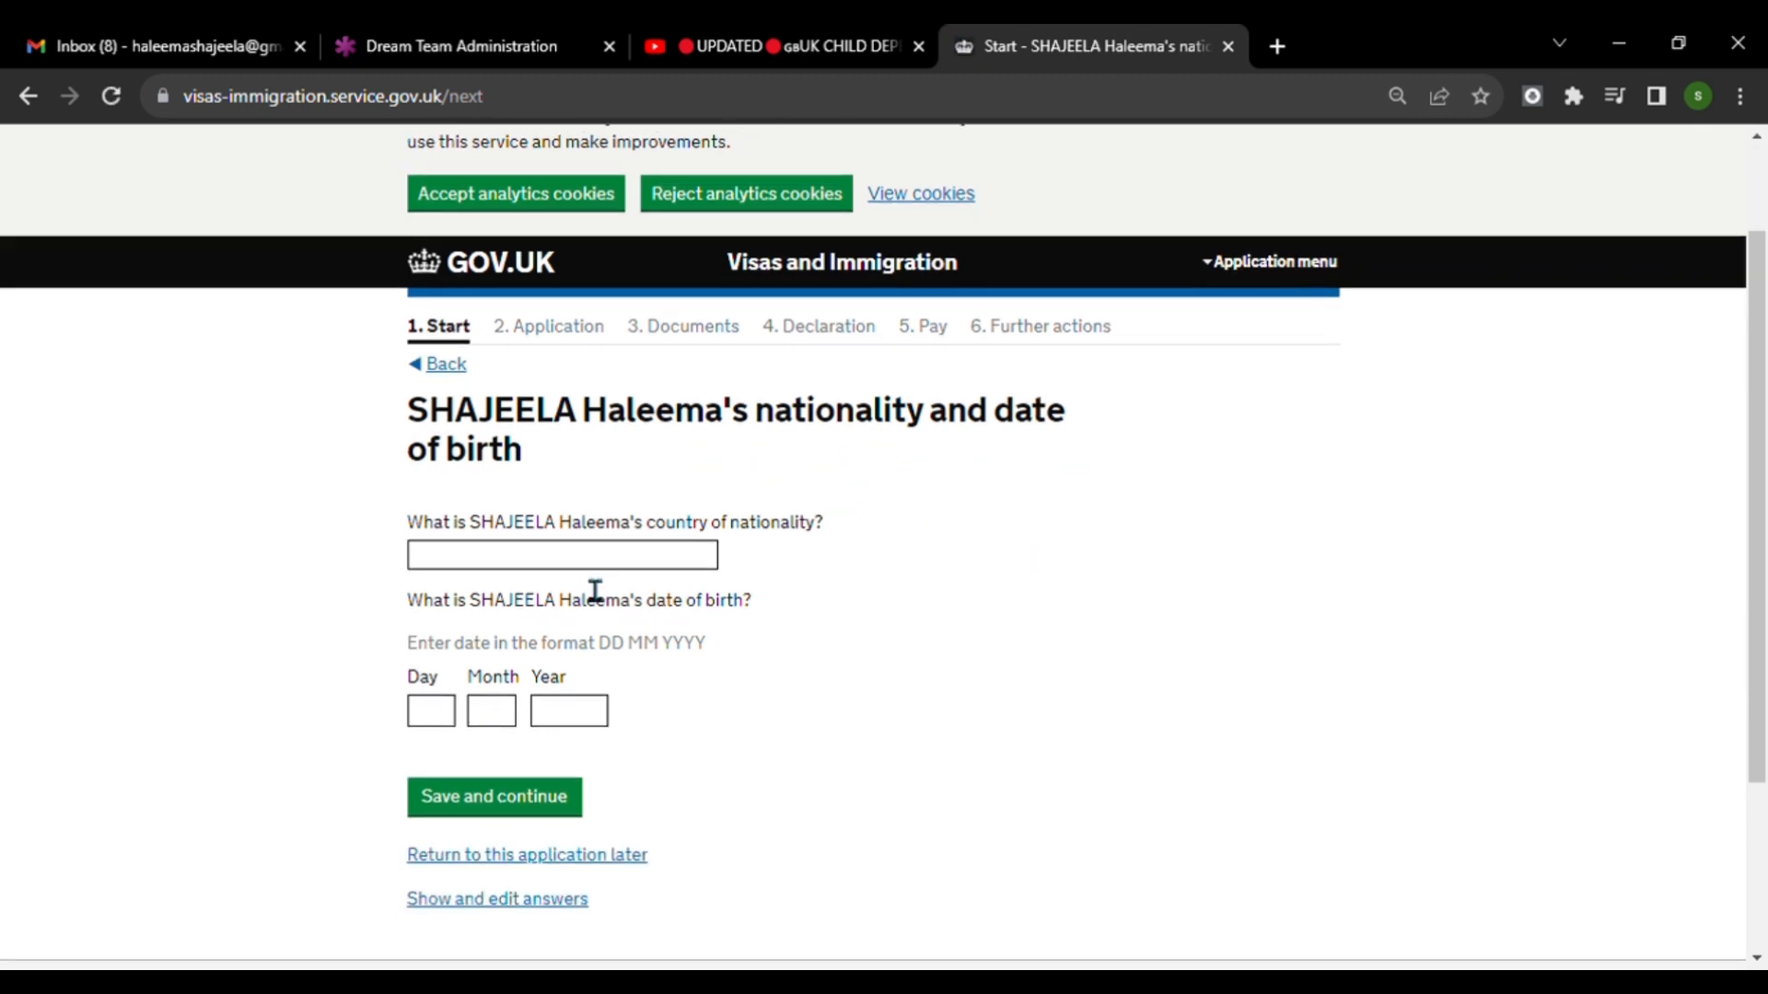
pyautogui.click(674, 563)
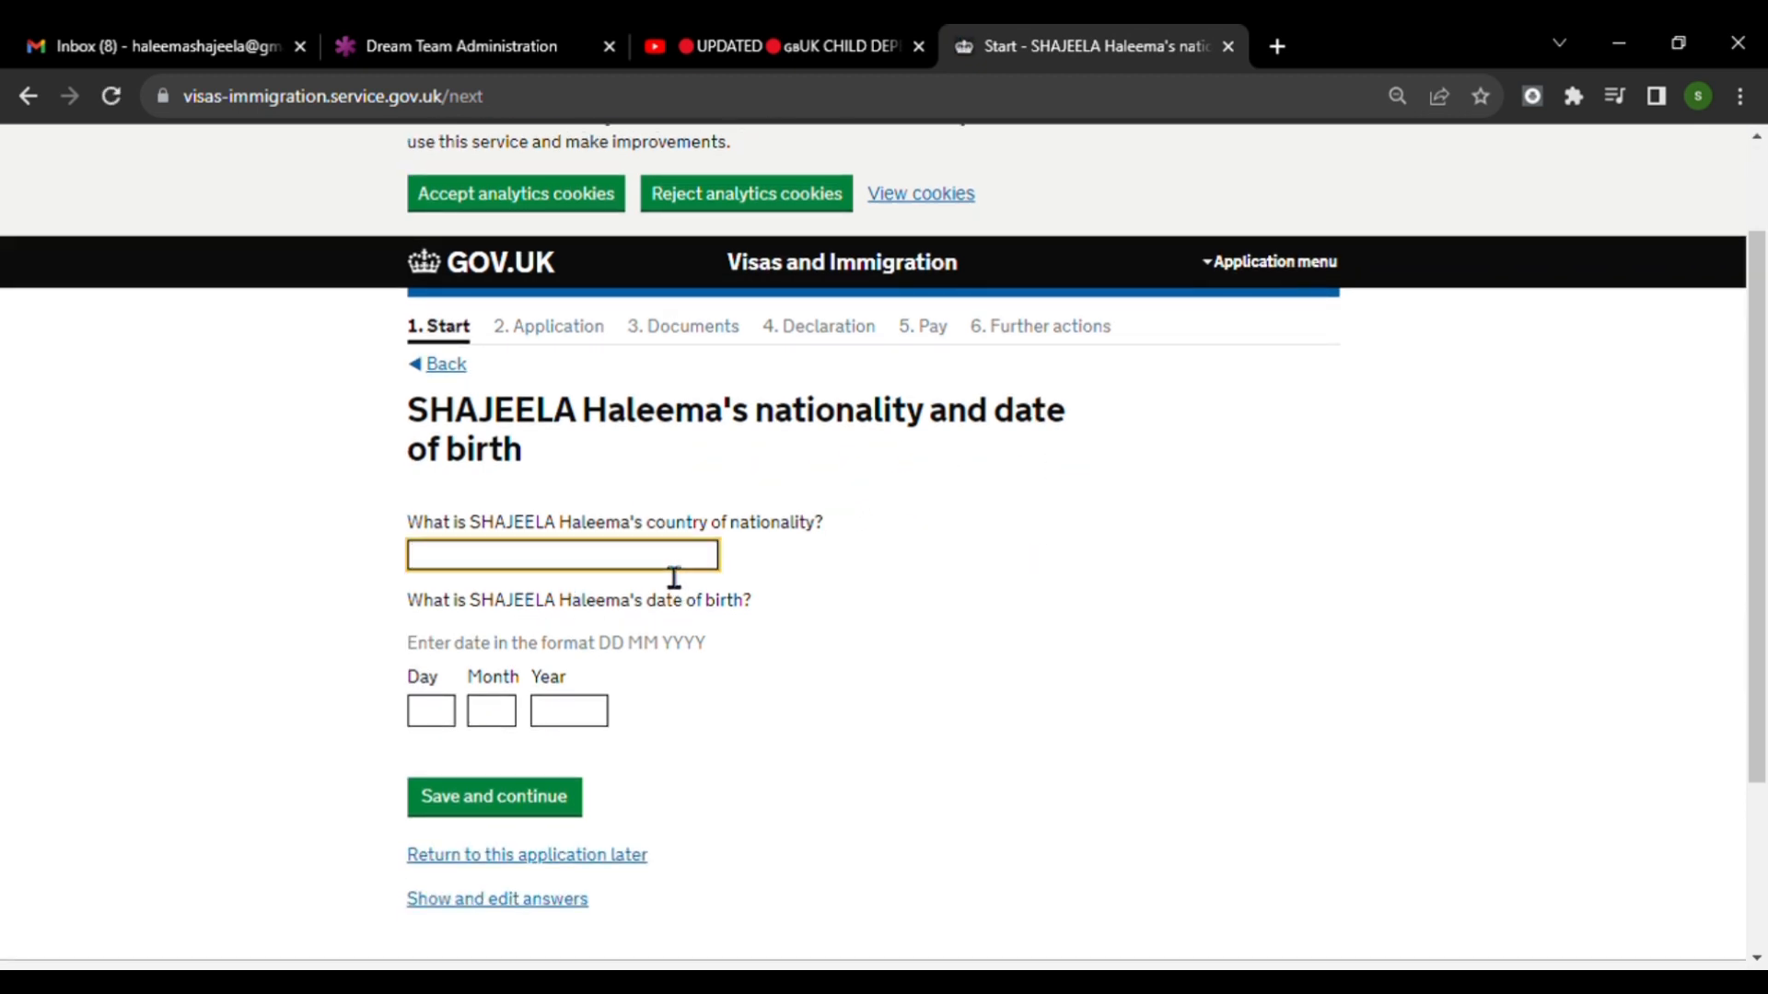
pyautogui.write('Ind')
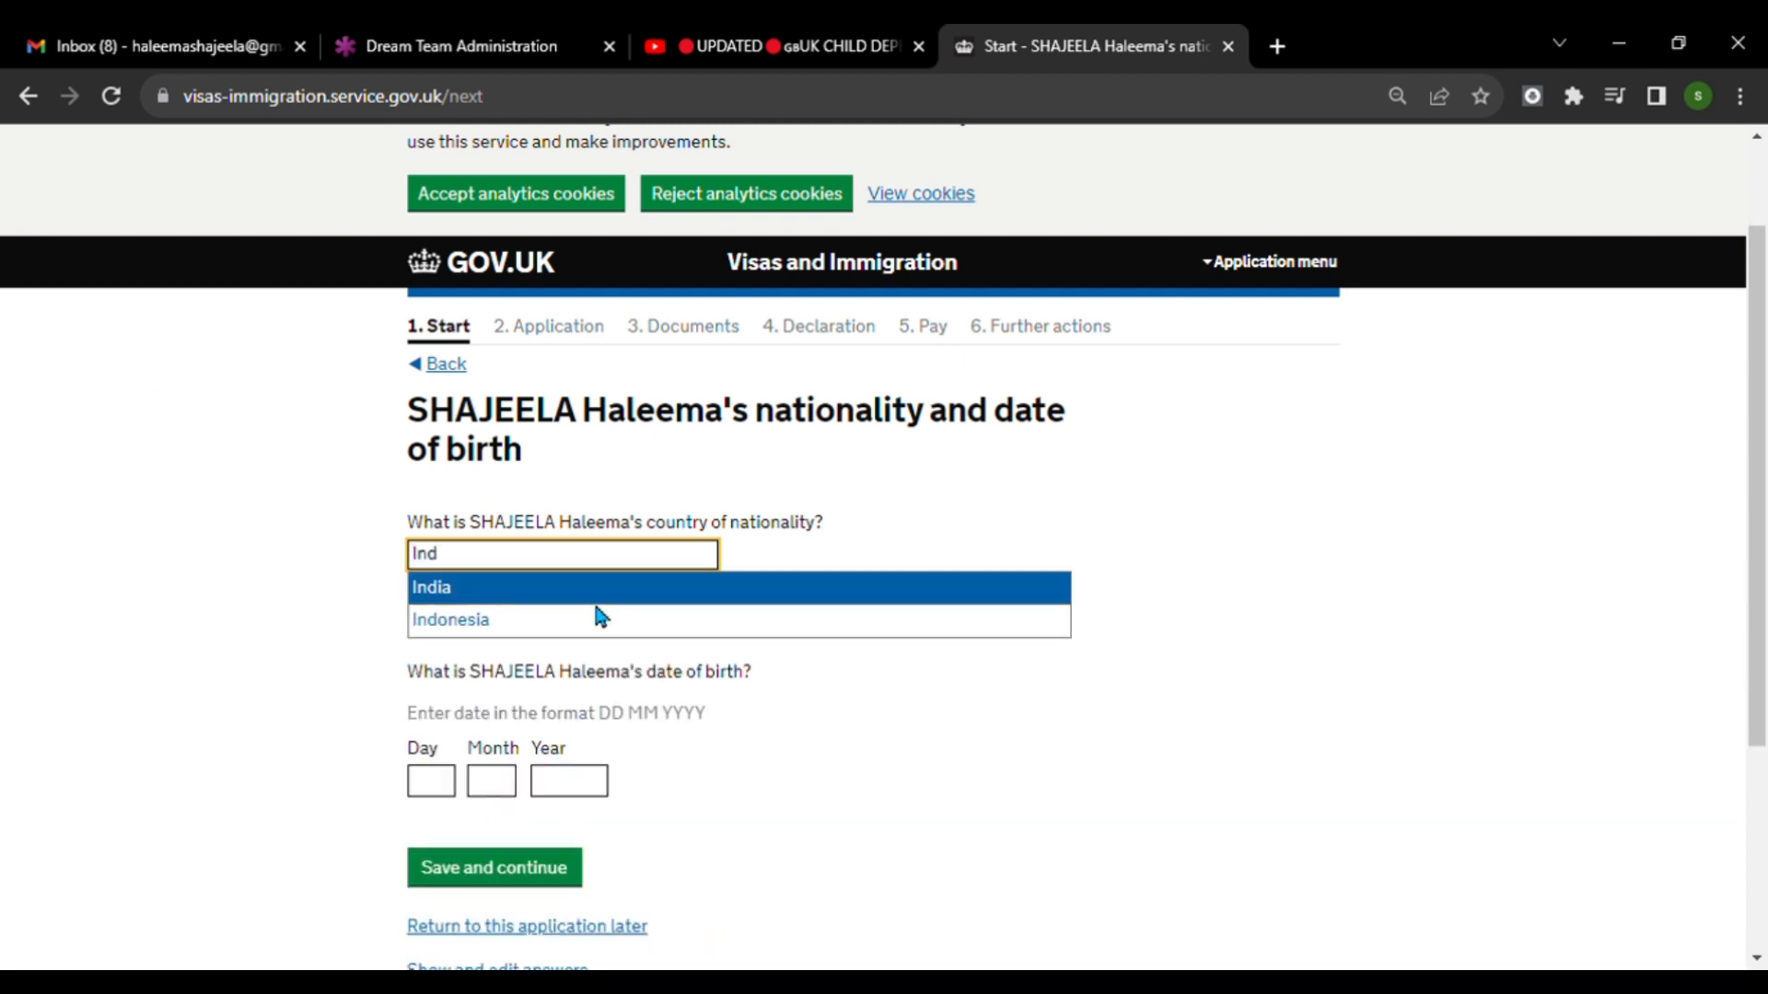
pyautogui.click(565, 592)
pyautogui.scroll(-1, 720, 672)
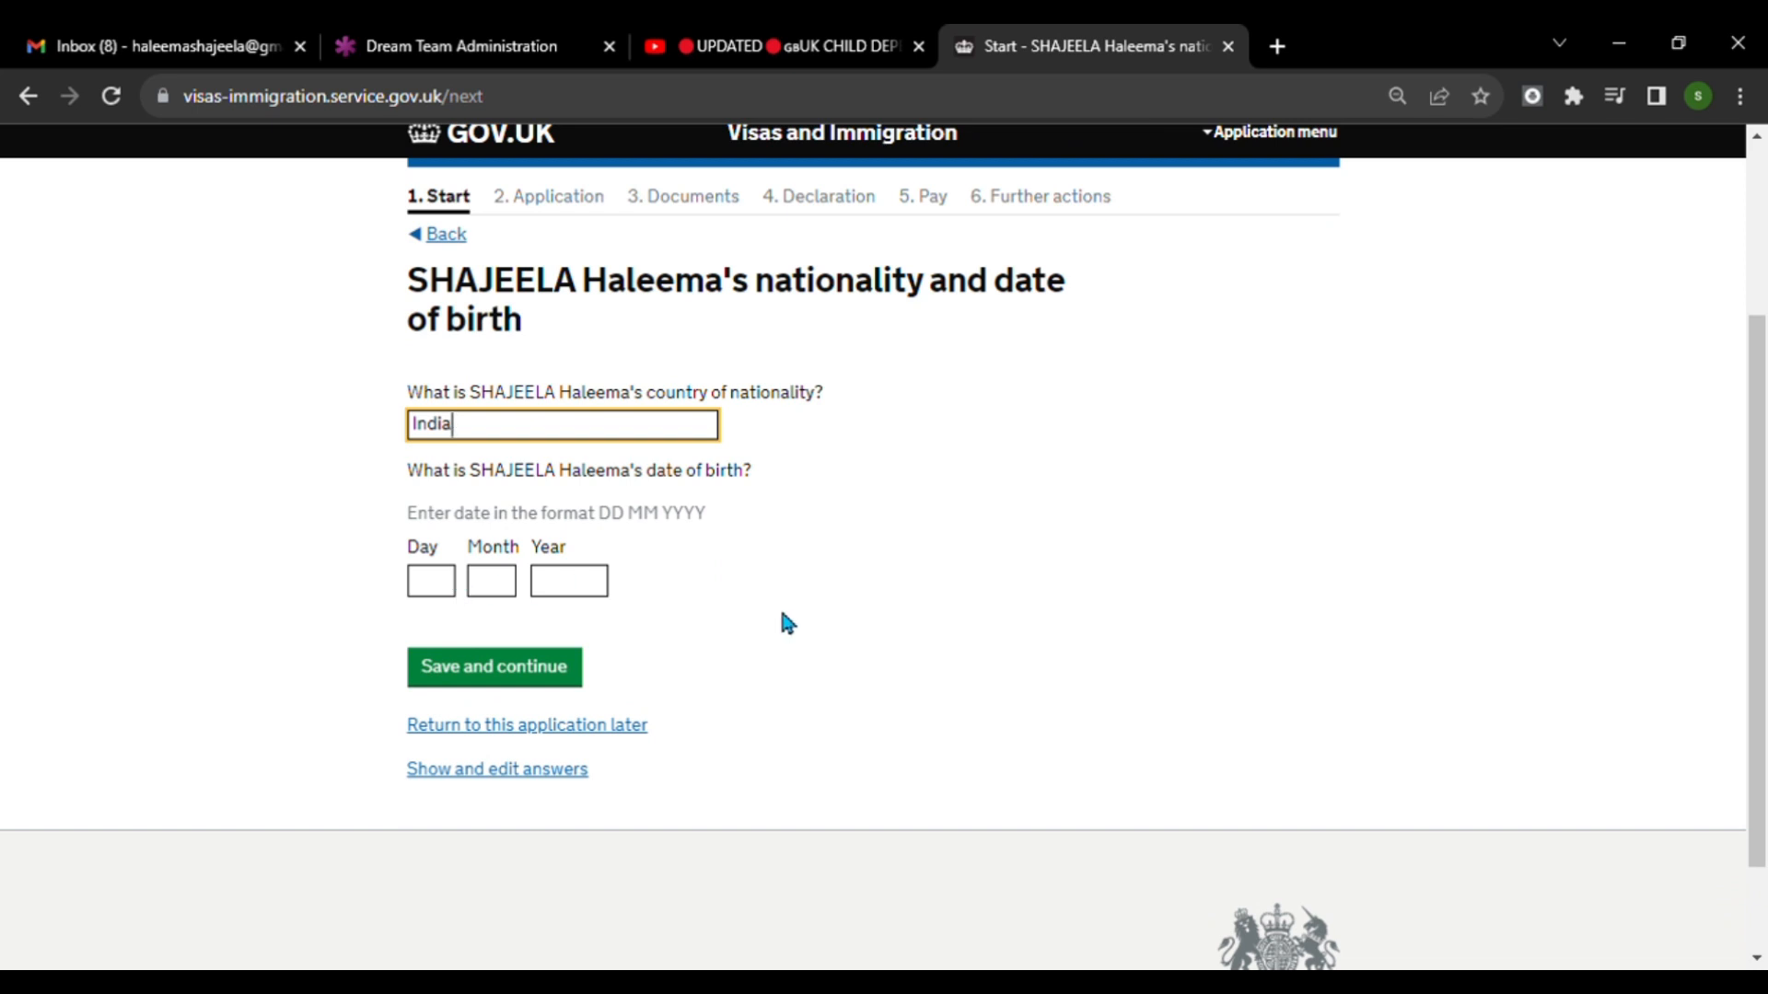
# Fill in the date of birth of the person being joined and save the nationality page.
pyautogui.click(447, 588)
pyautogui.write('01')
pyautogui.press('Tab')
pyautogui.write('02')
pyautogui.press('Tab')
pyautogui.write('198')
pyautogui.write('7')
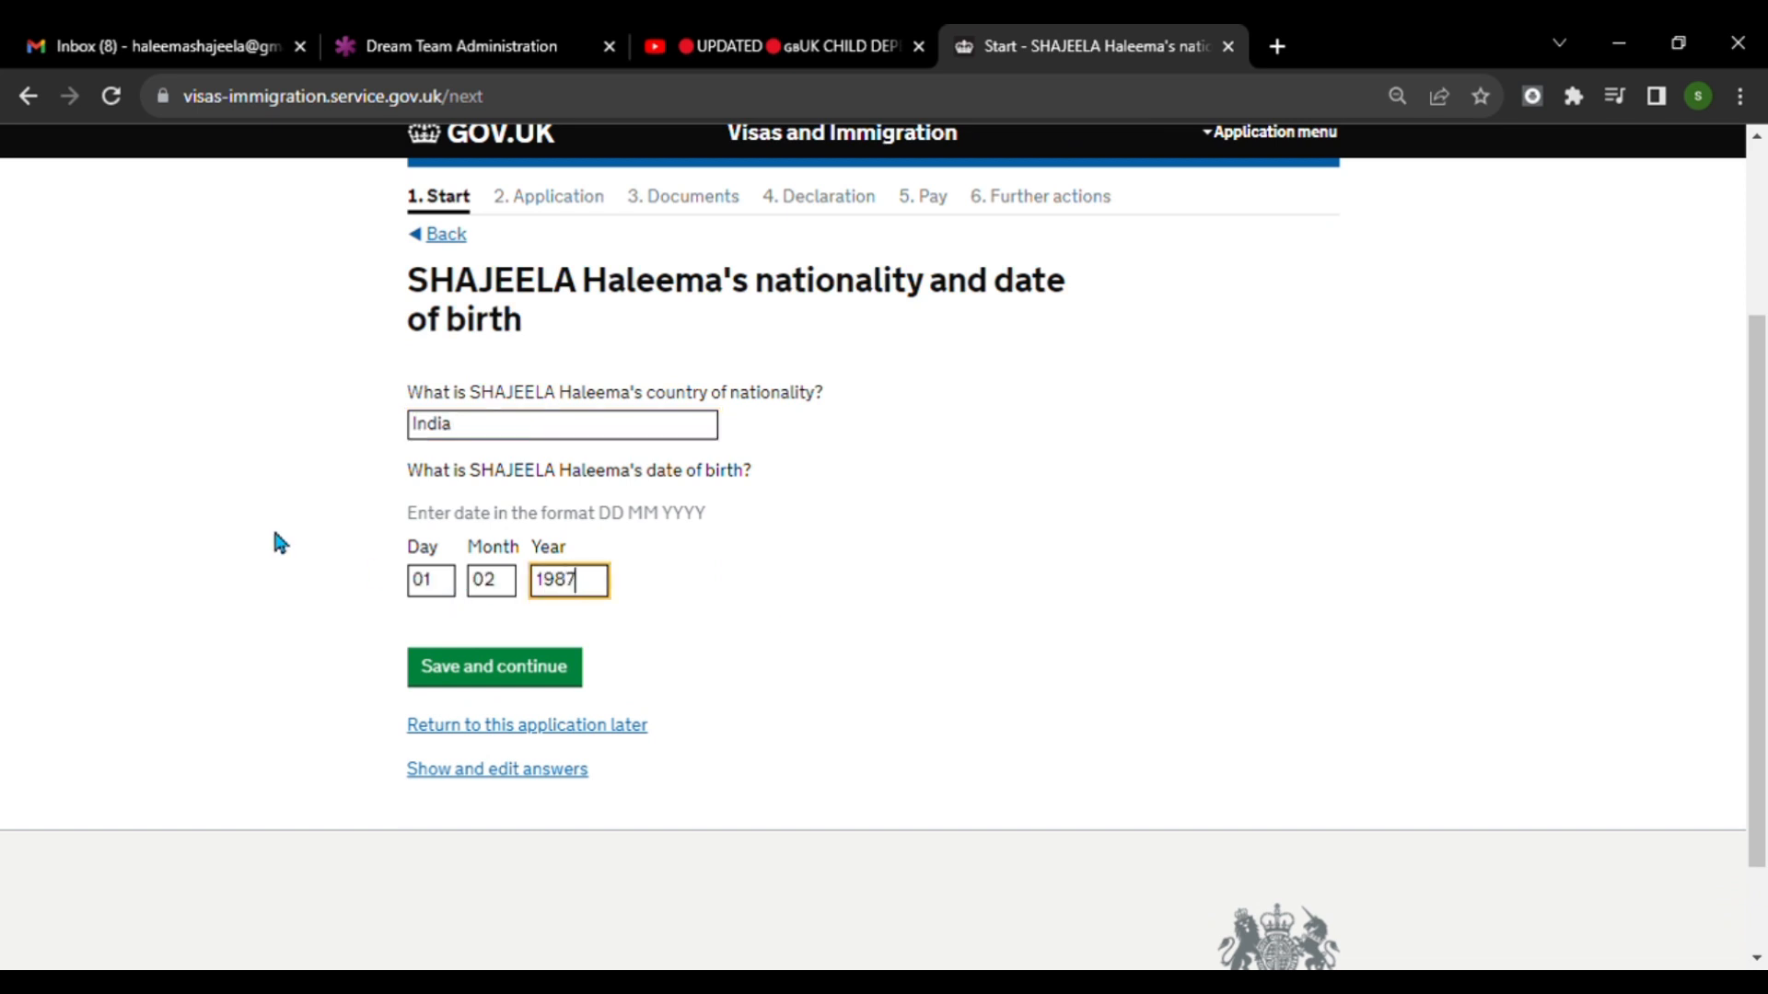
pyautogui.click(498, 680)
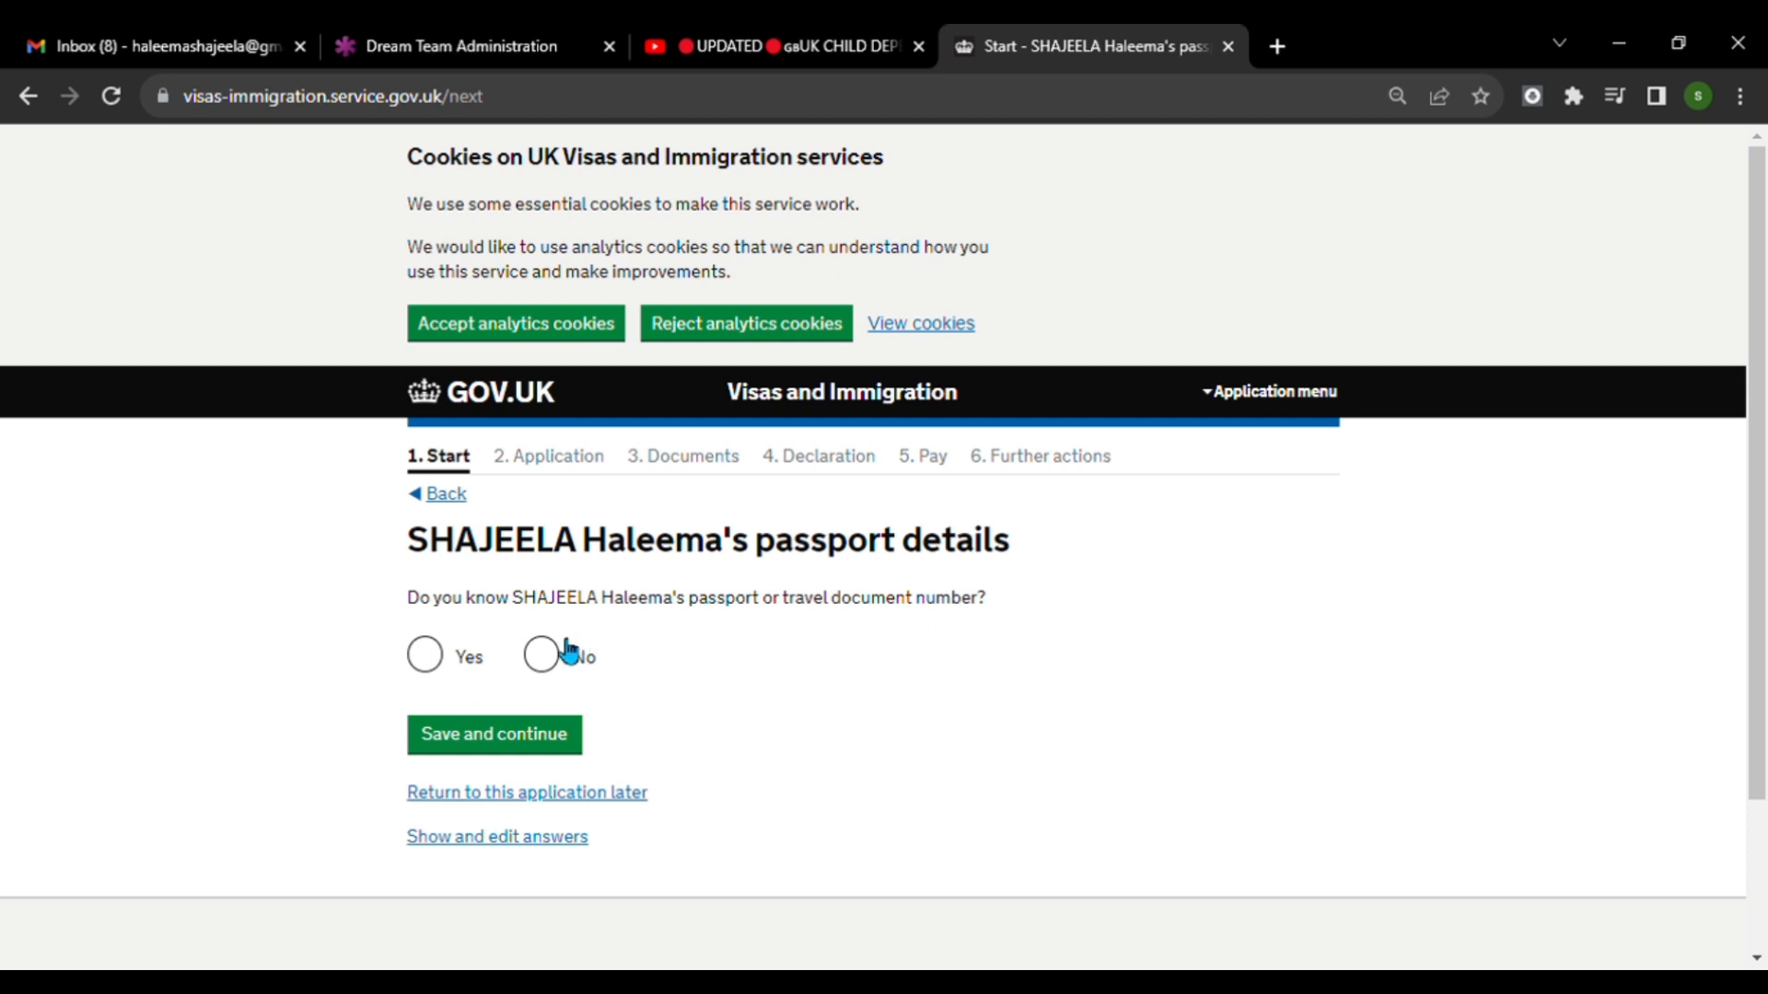
# Answer Yes to knowing that person's passport number, and save the travel timing as travelling after them.
pyautogui.click(434, 661)
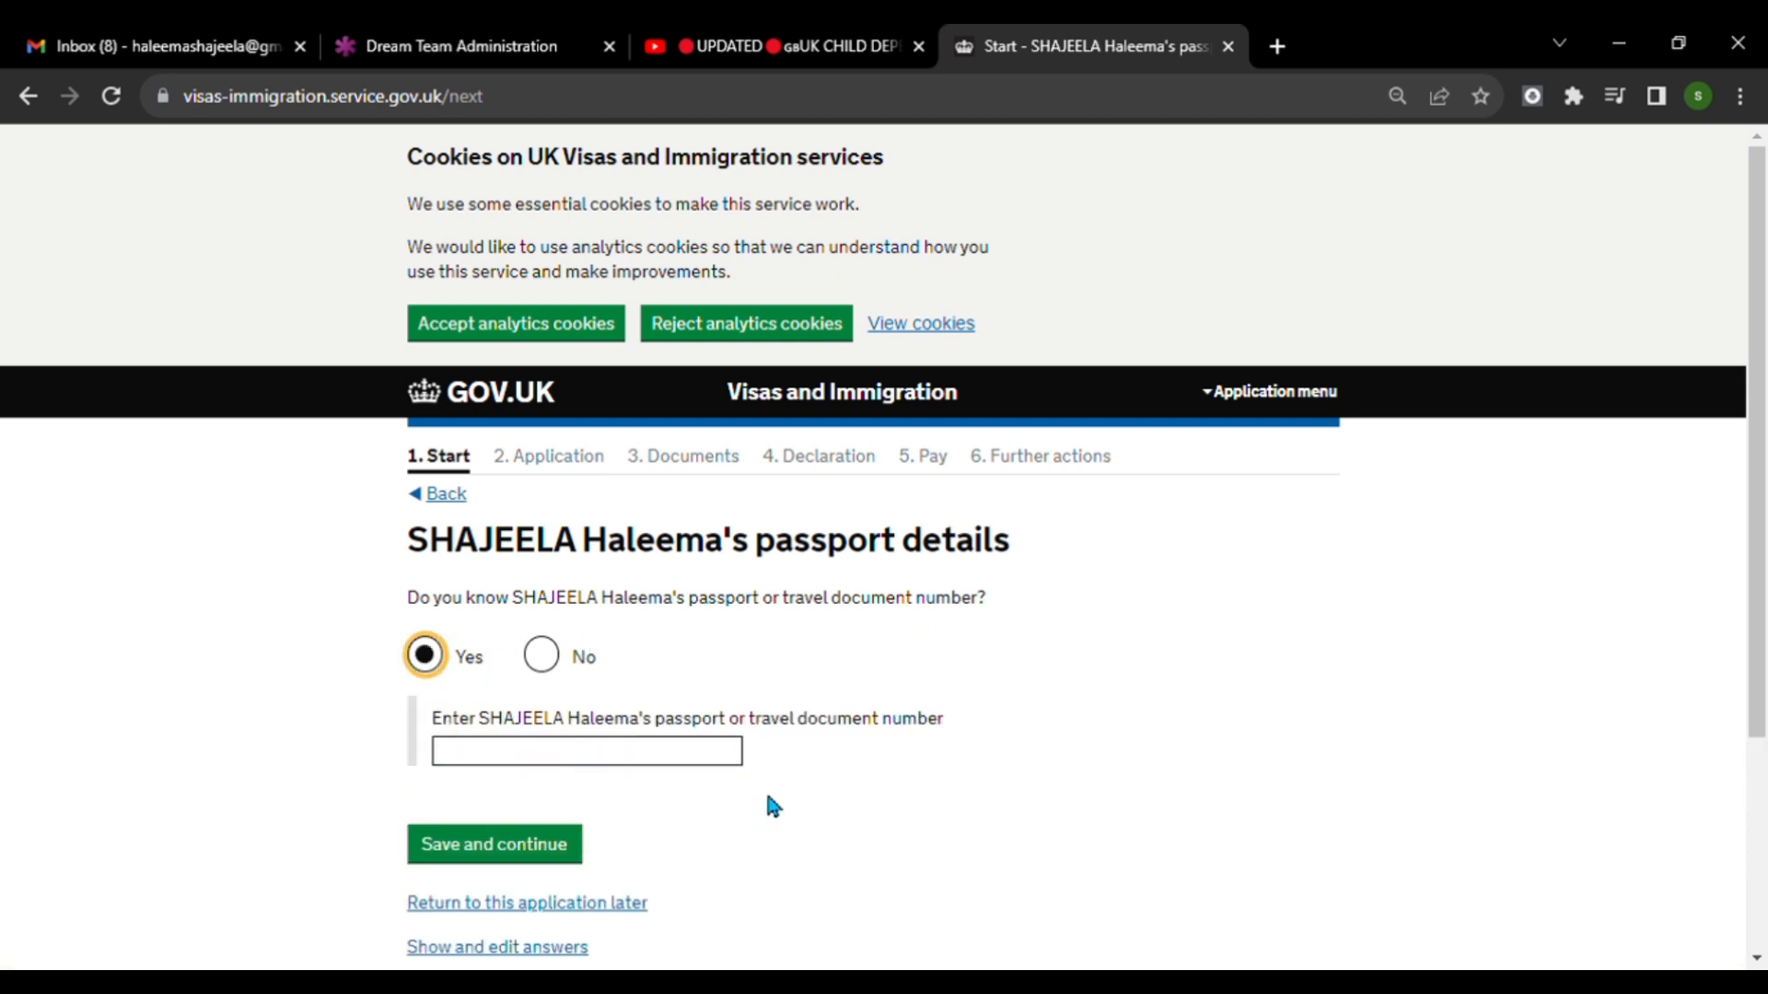
pyautogui.scroll(-3, 694, 774)
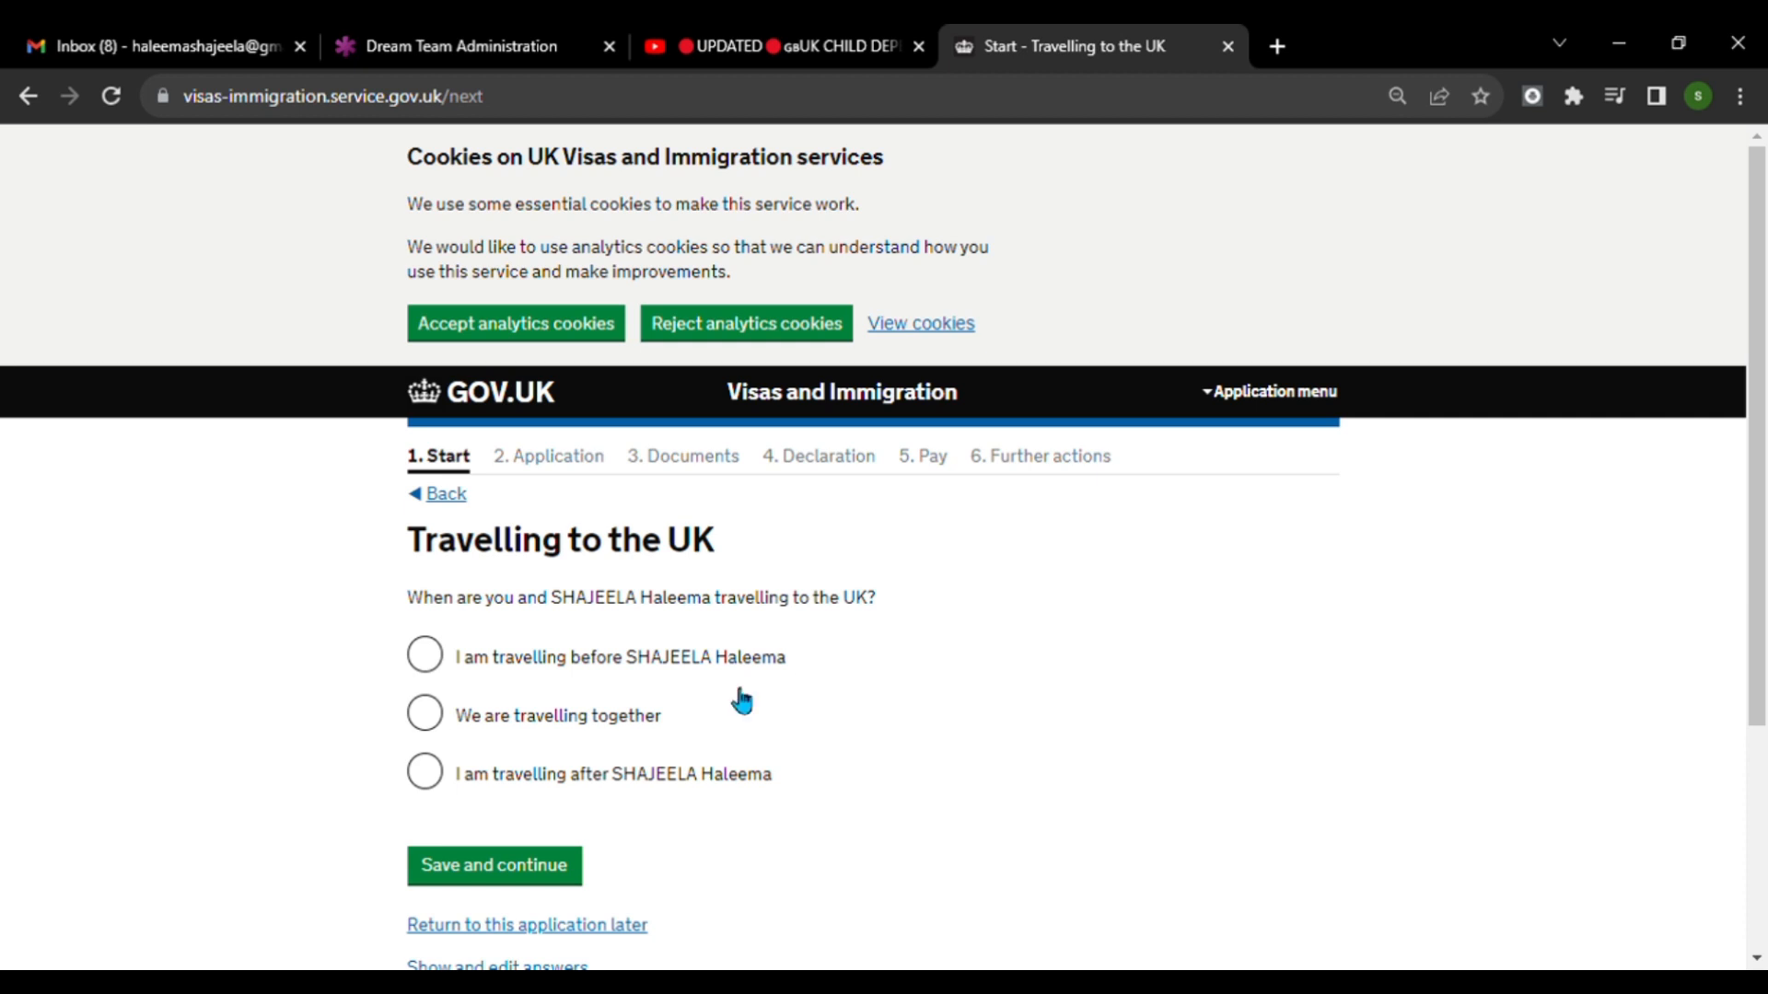
pyautogui.click(425, 775)
pyautogui.scroll(-2, 1055, 869)
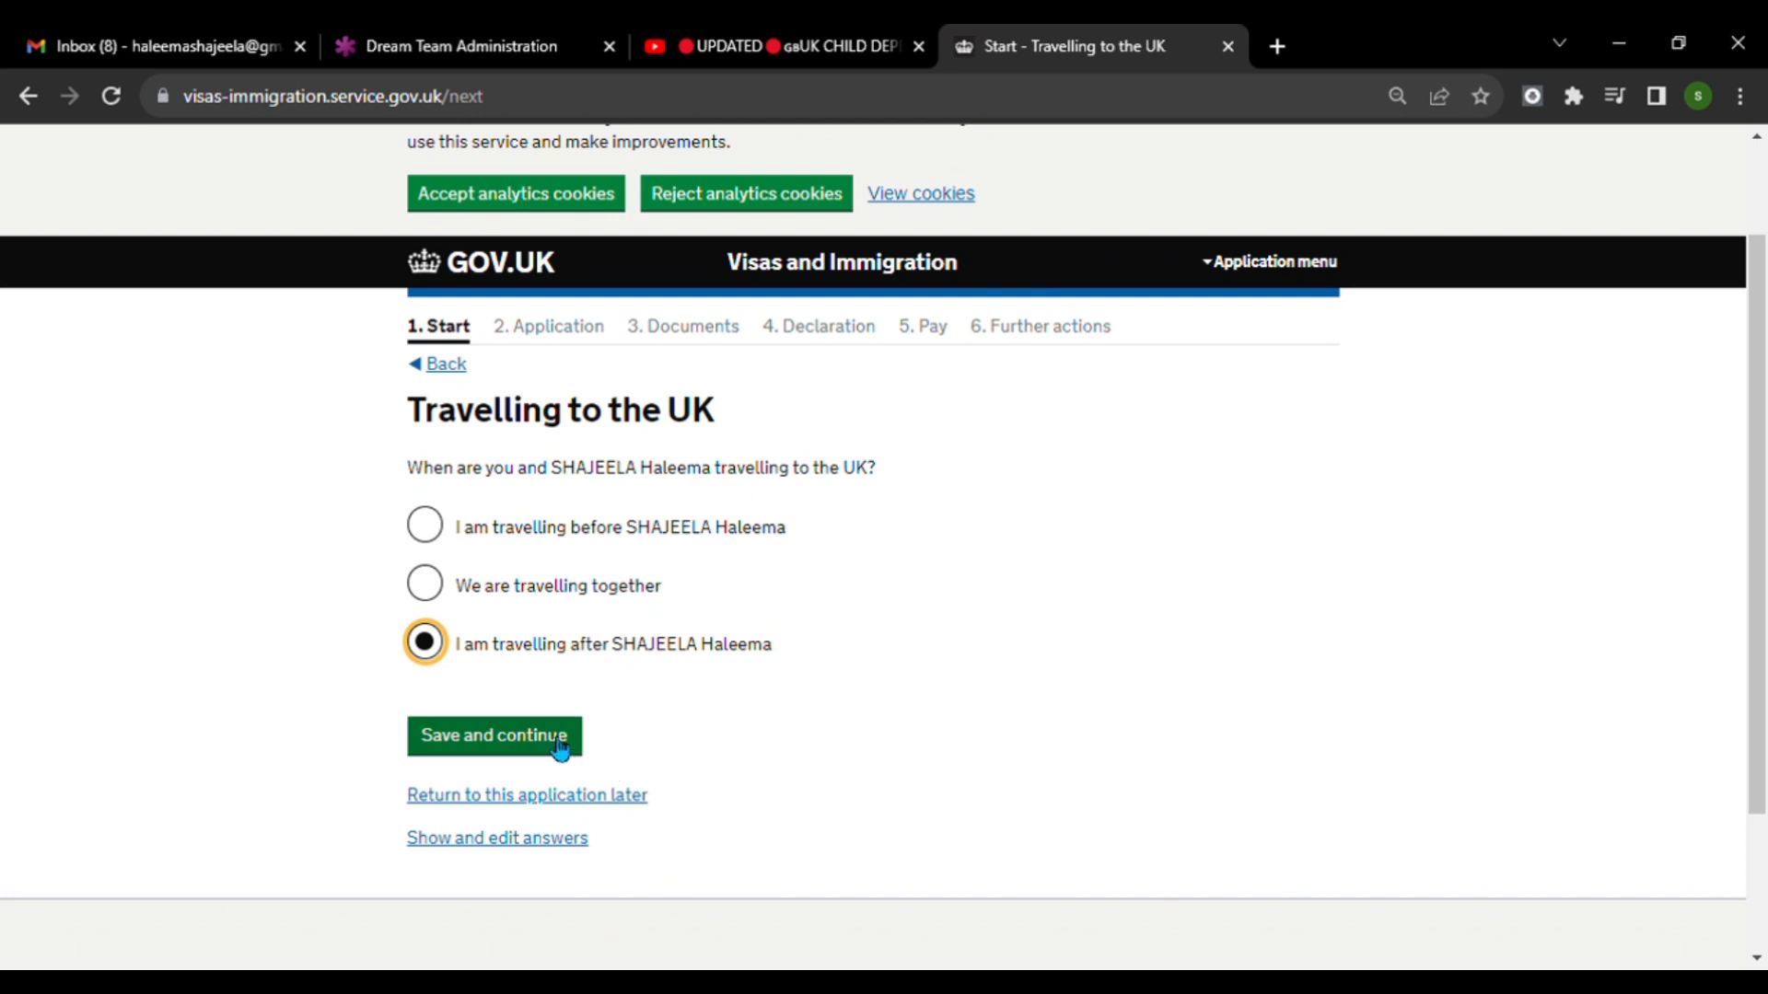
pyautogui.click(558, 748)
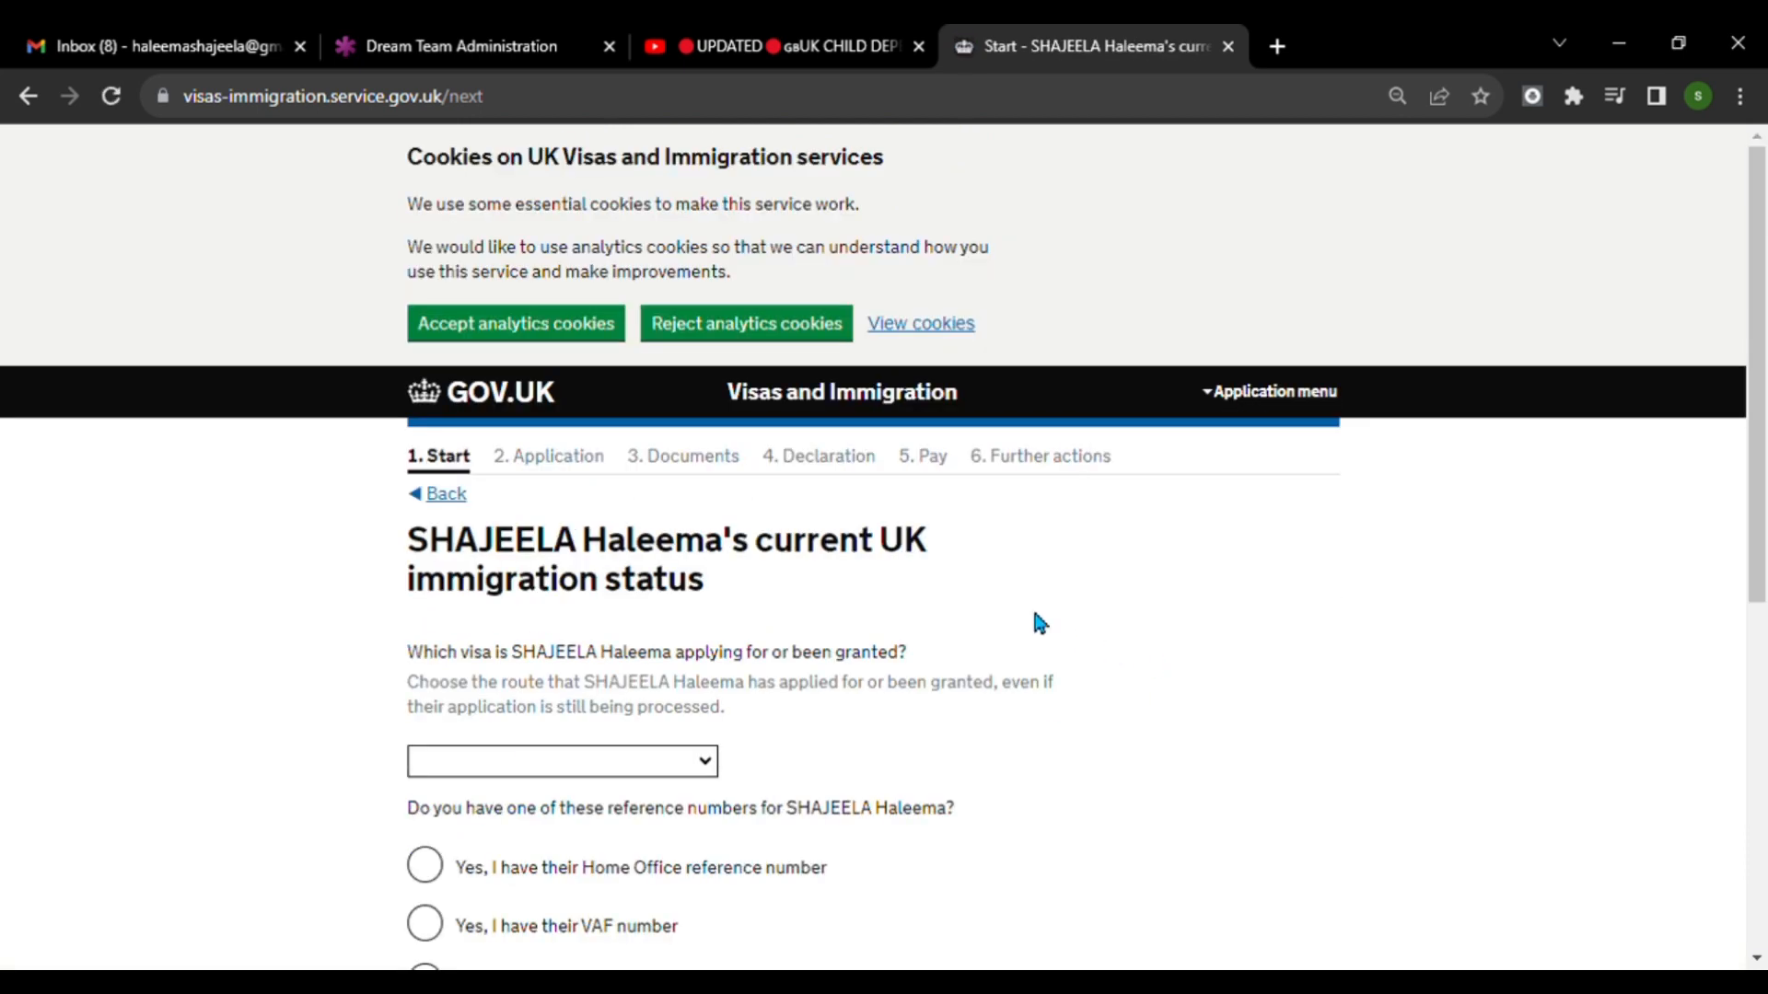
# Choose Skilled Worker (including Tier 2 General) as the visa the person being joined has applied for or been granted.
pyautogui.scroll(-2, 1034, 614)
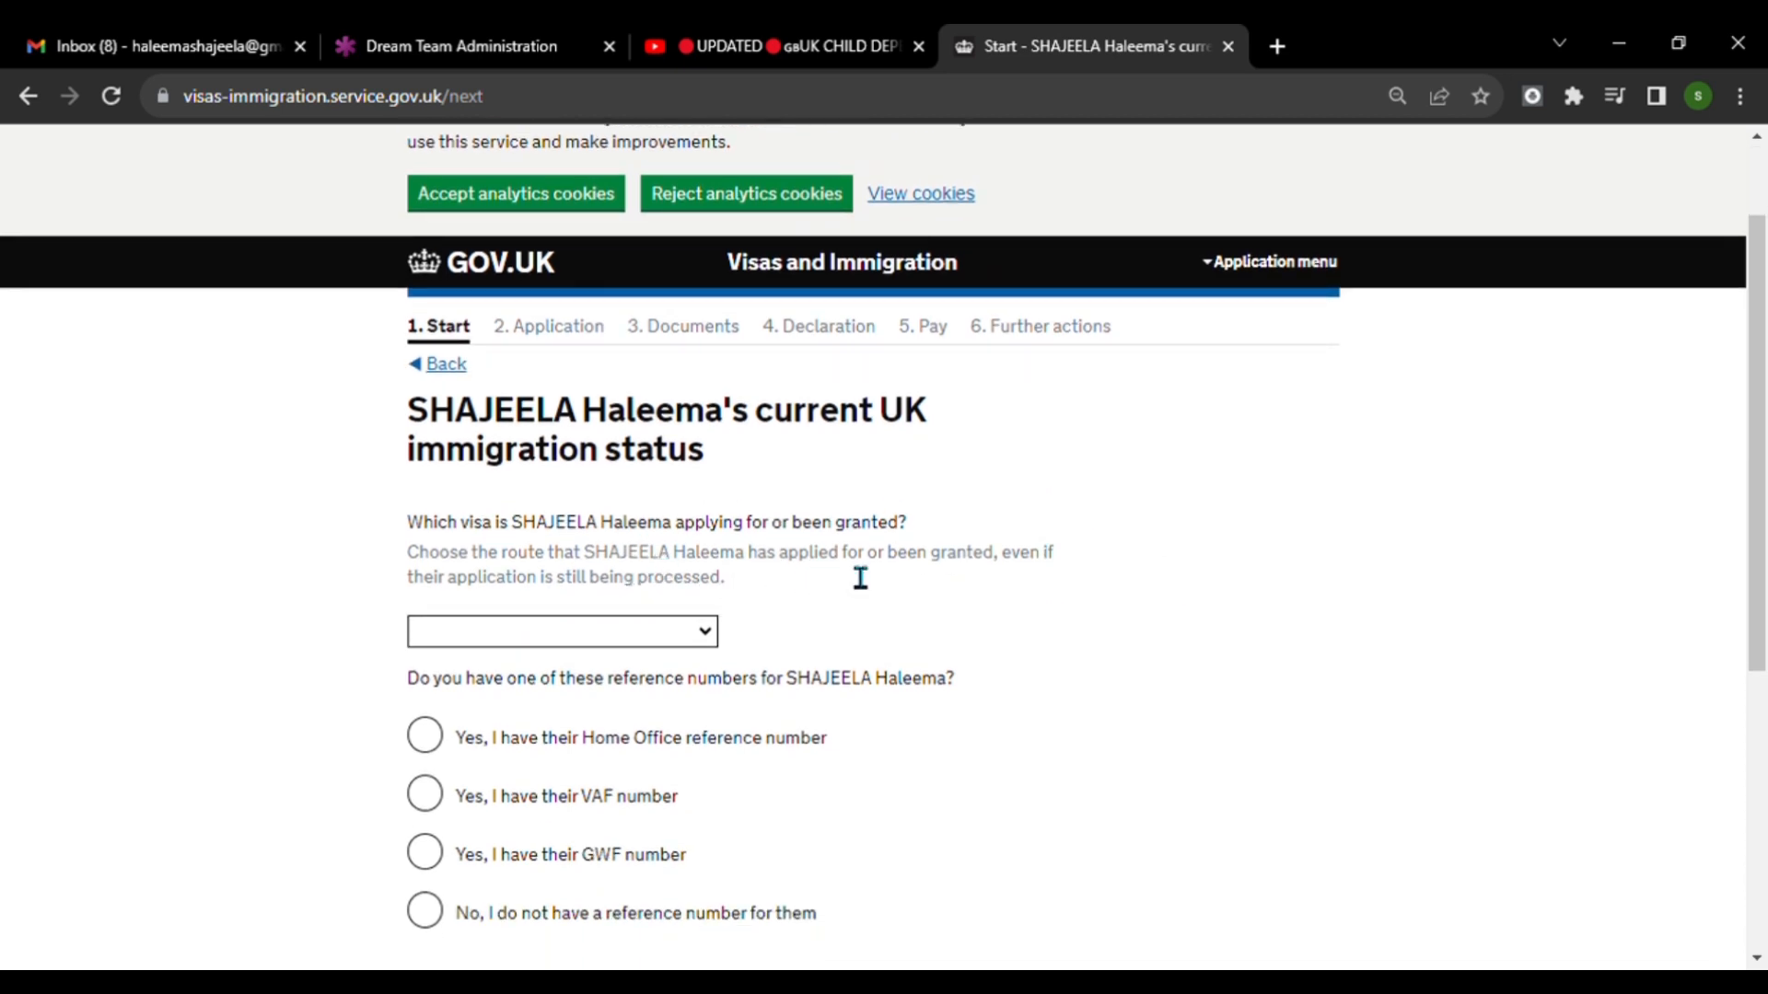
pyautogui.click(711, 638)
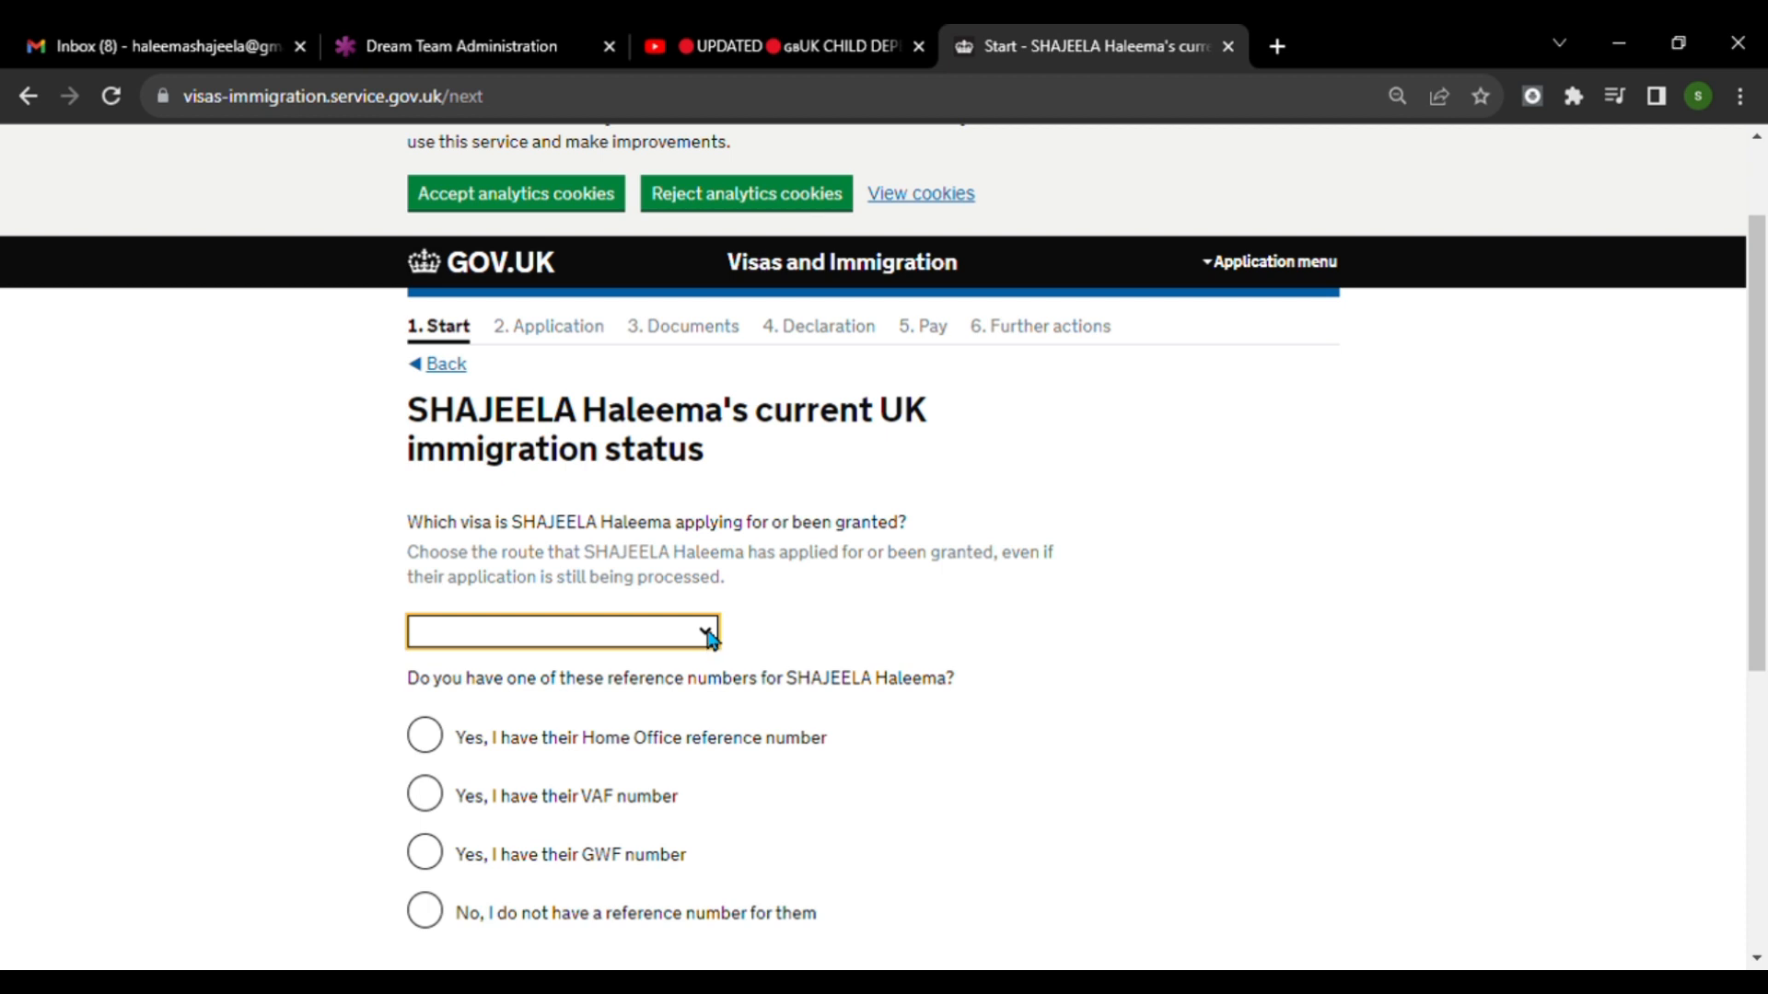
pyautogui.click(655, 348)
# Select having the VAF number as the reference, enter that number, and save the immigration status page.
pyautogui.scroll(-1, 1129, 630)
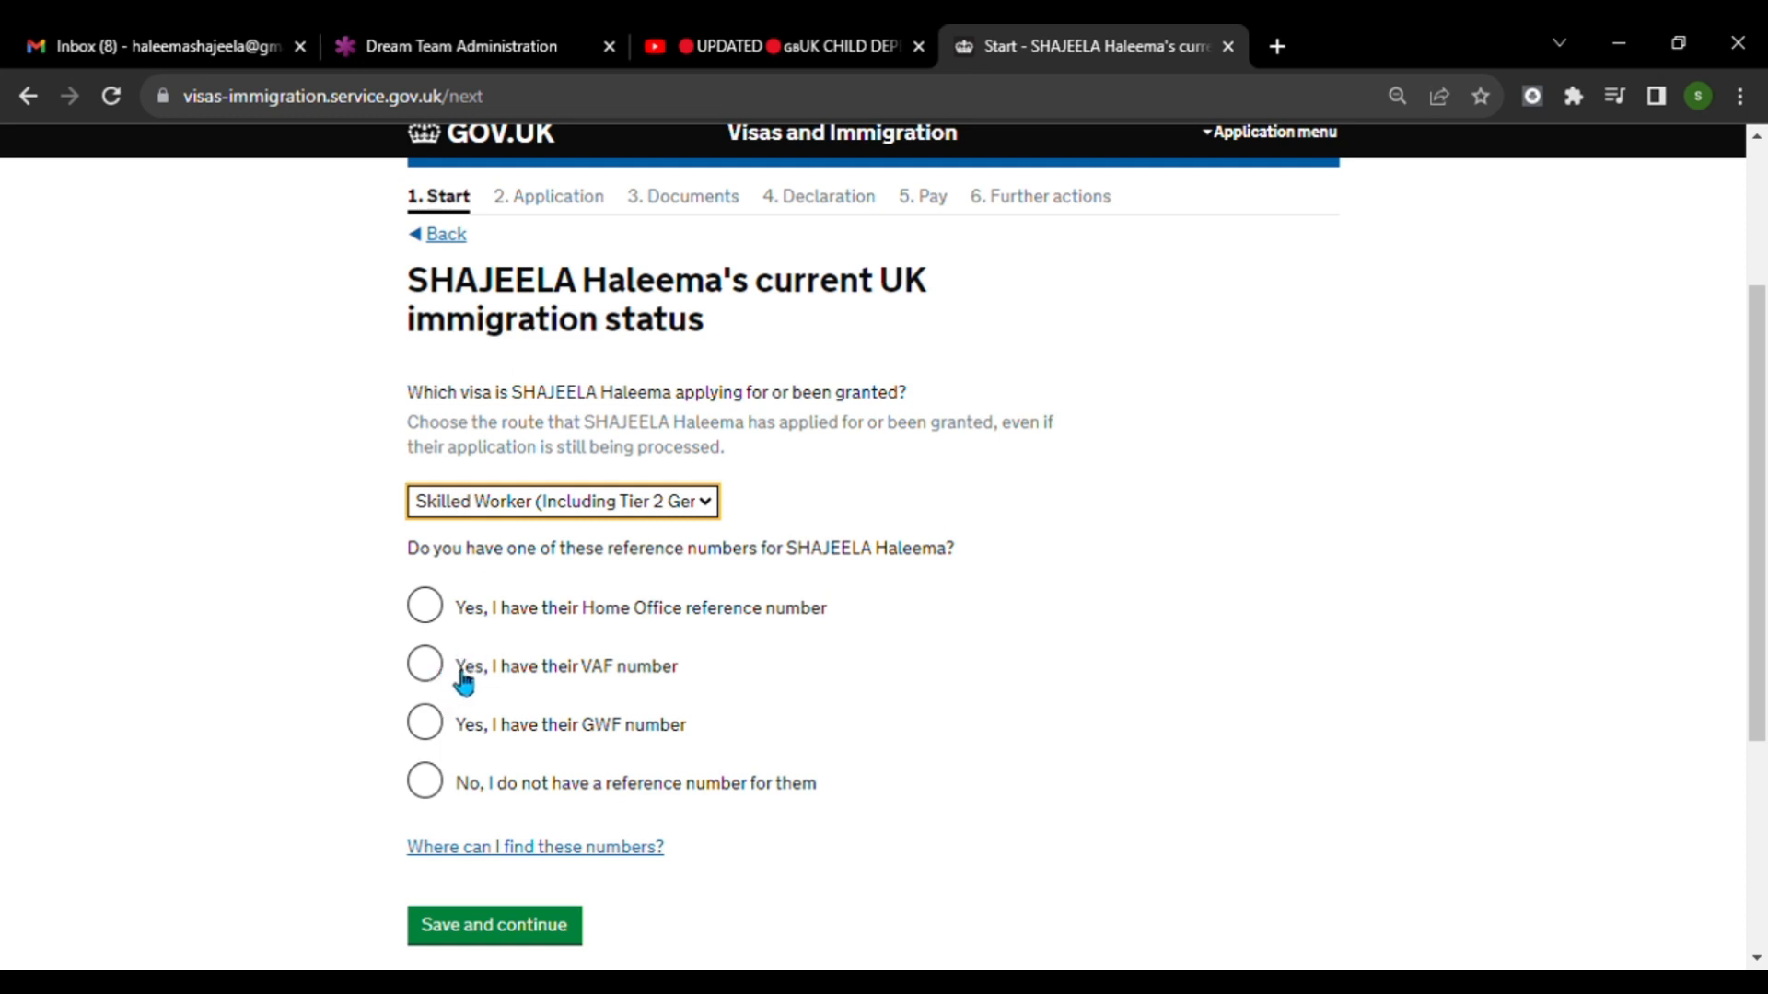
pyautogui.click(429, 670)
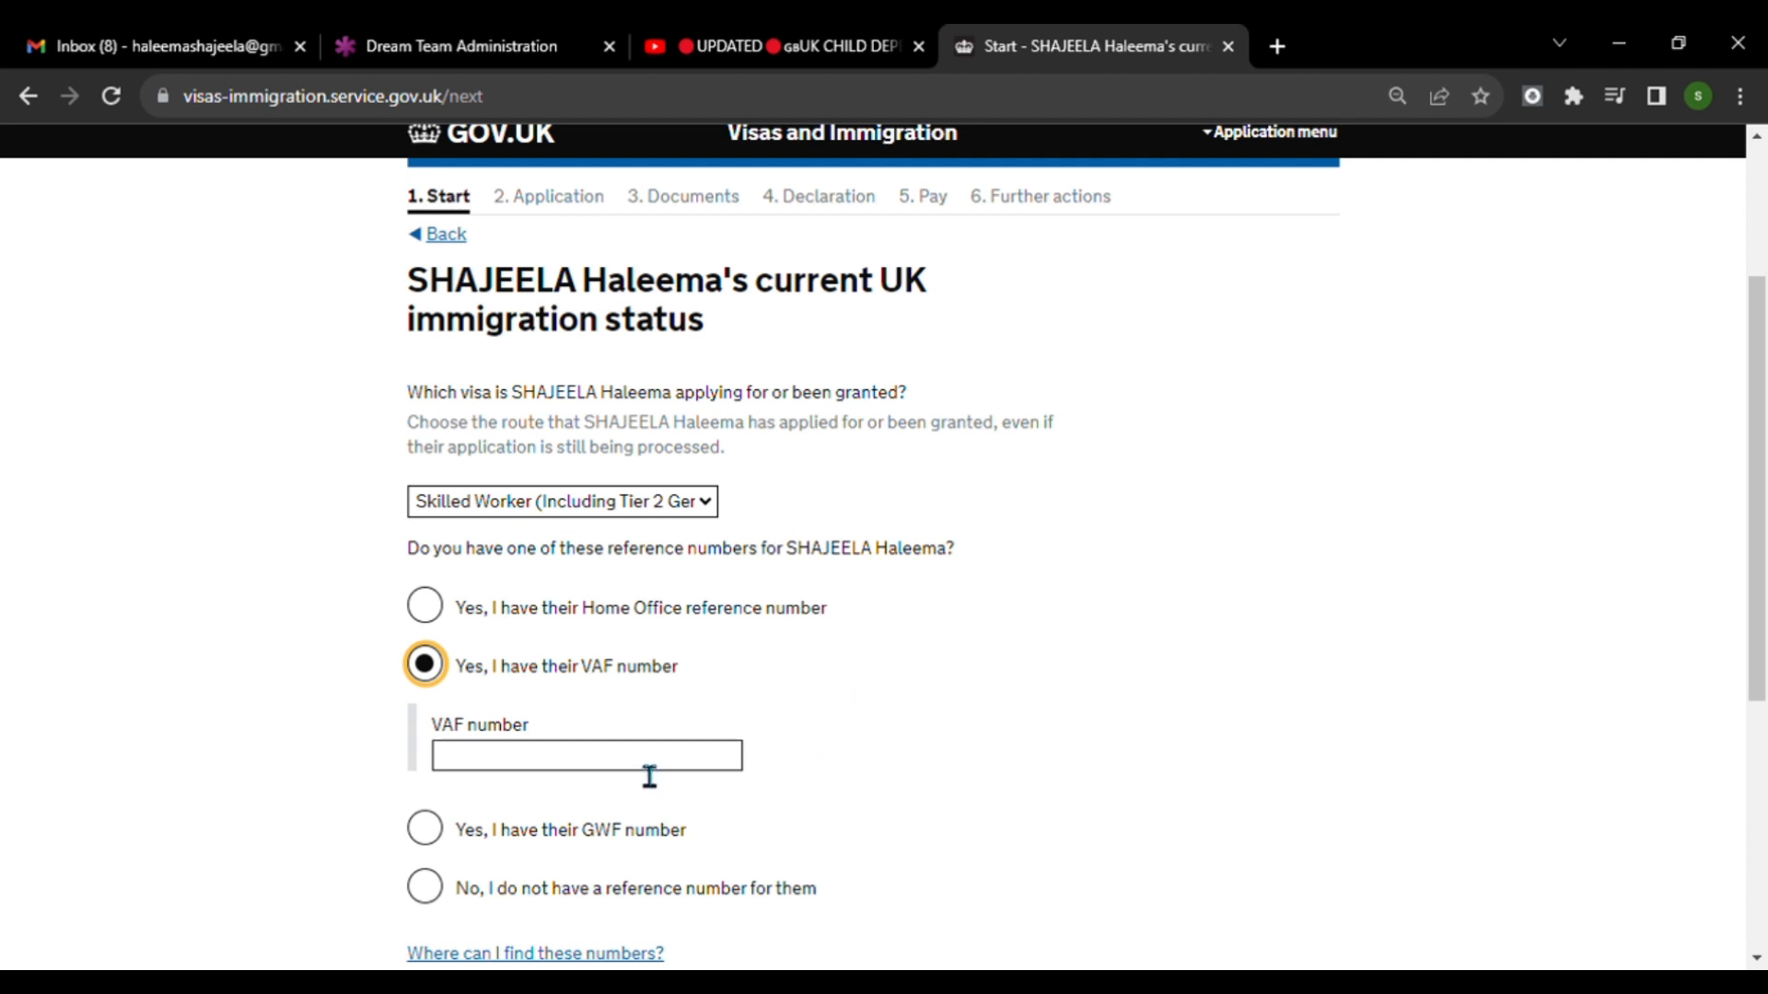
pyautogui.scroll(-3, 649, 776)
pyautogui.scroll(-3, 631, 759)
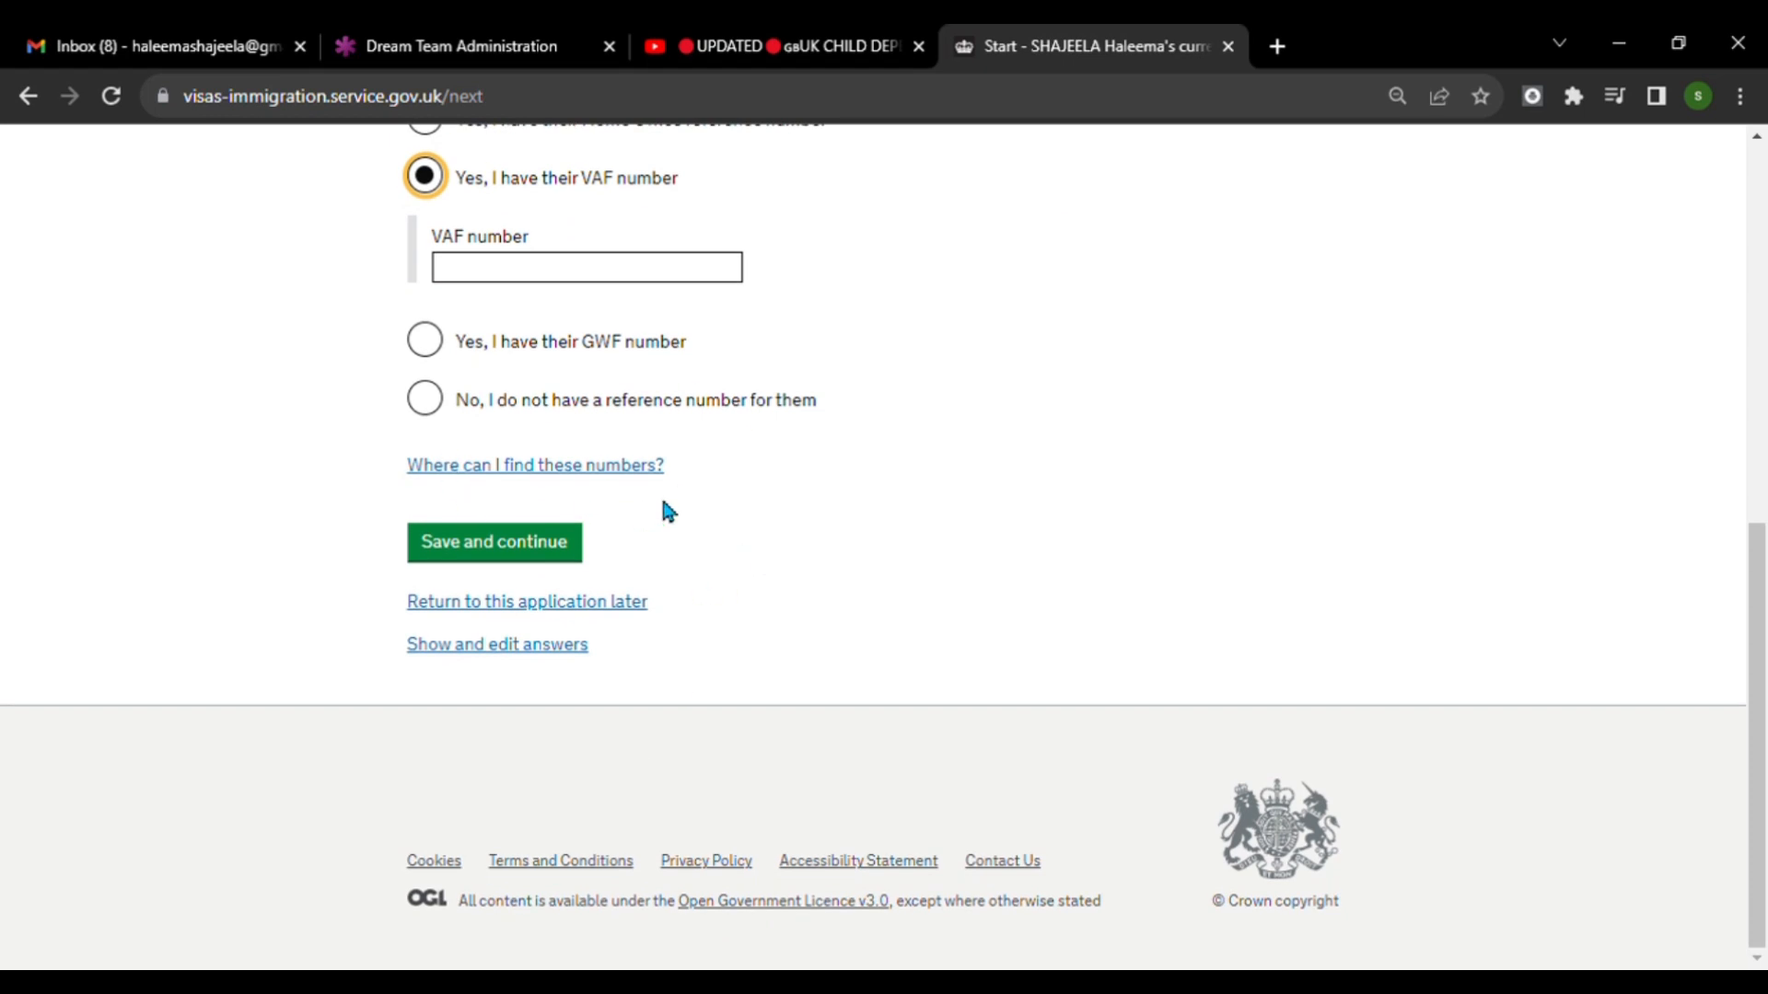
pyautogui.click(639, 284)
pyautogui.press('Return')
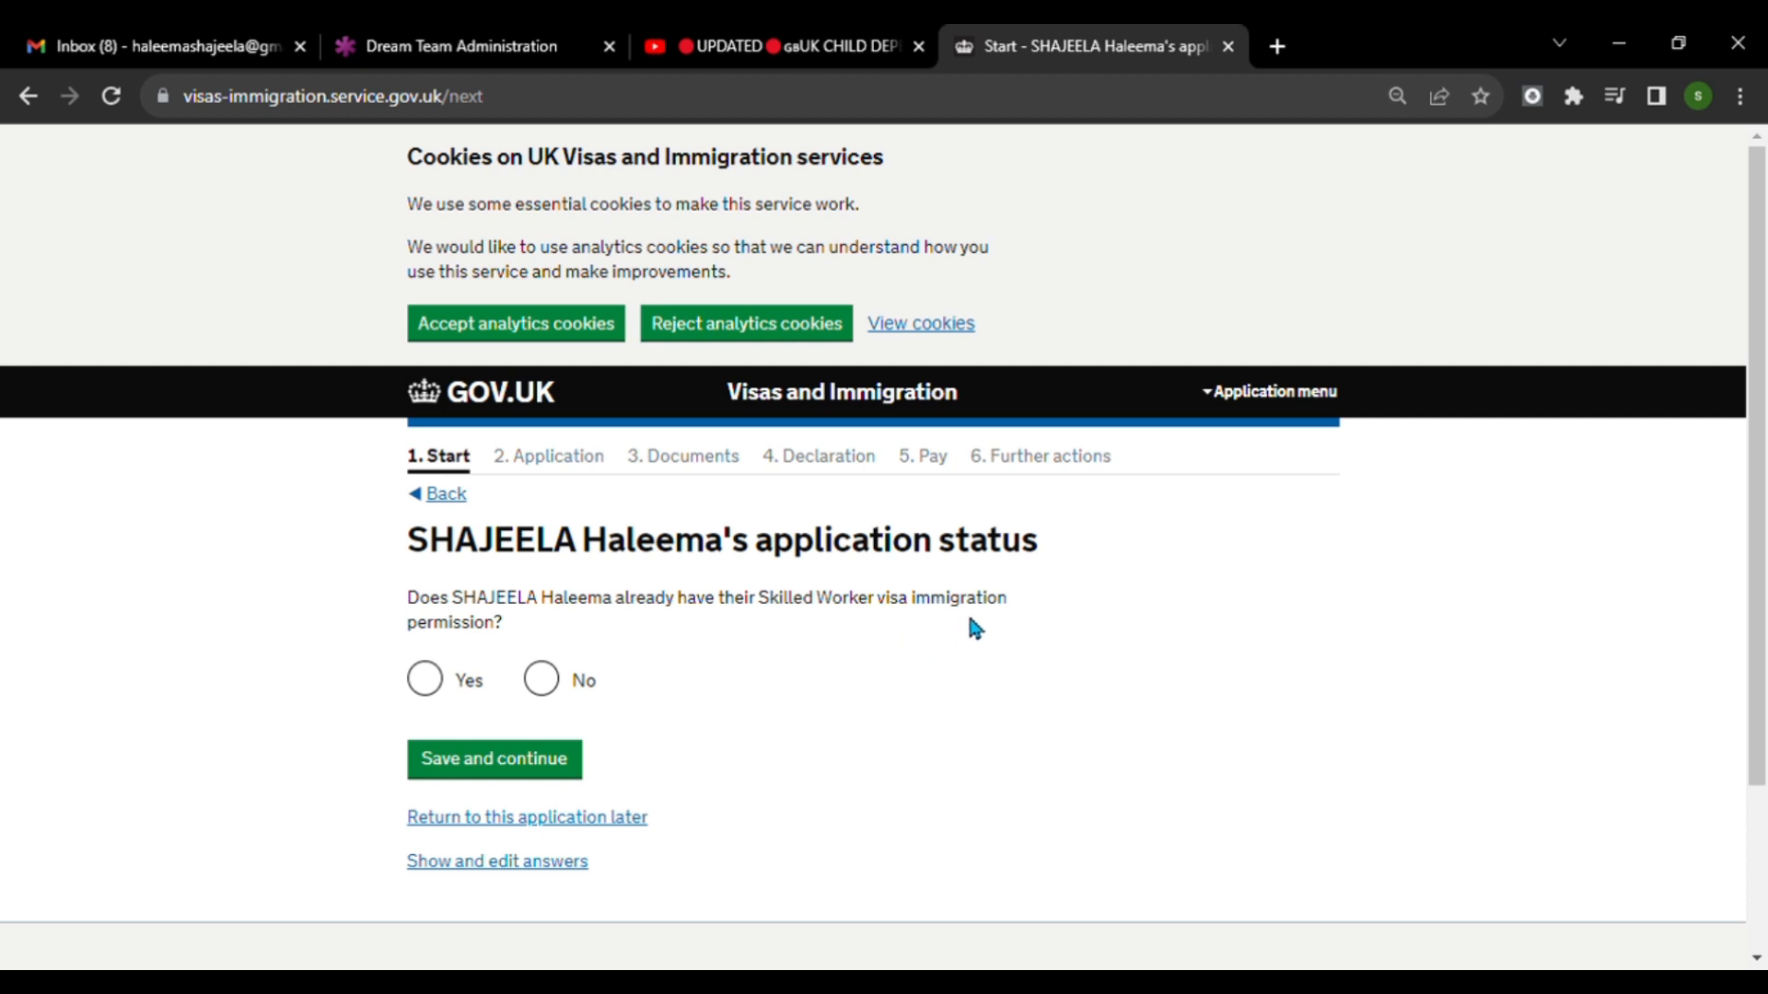
# Save Yes for already having Skilled Worker visa permission, and continue past the sponsor licence number page.
pyautogui.click(428, 686)
pyautogui.click(506, 776)
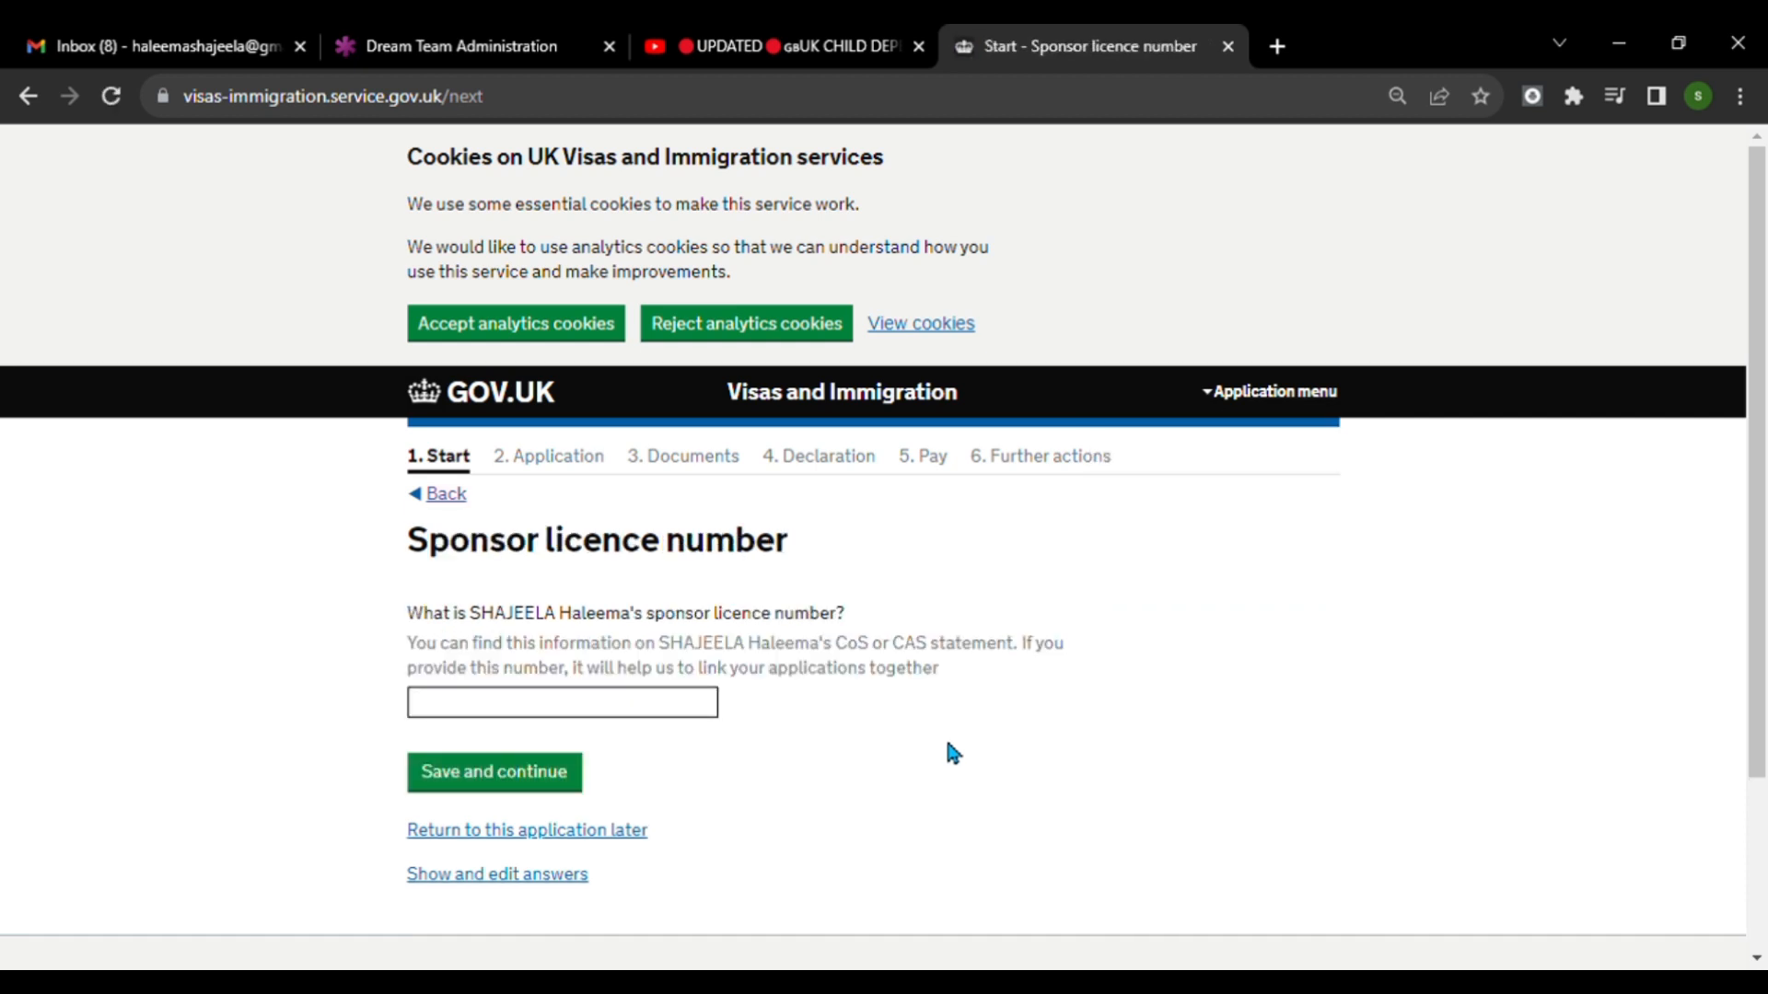
pyautogui.scroll(-2, 1013, 718)
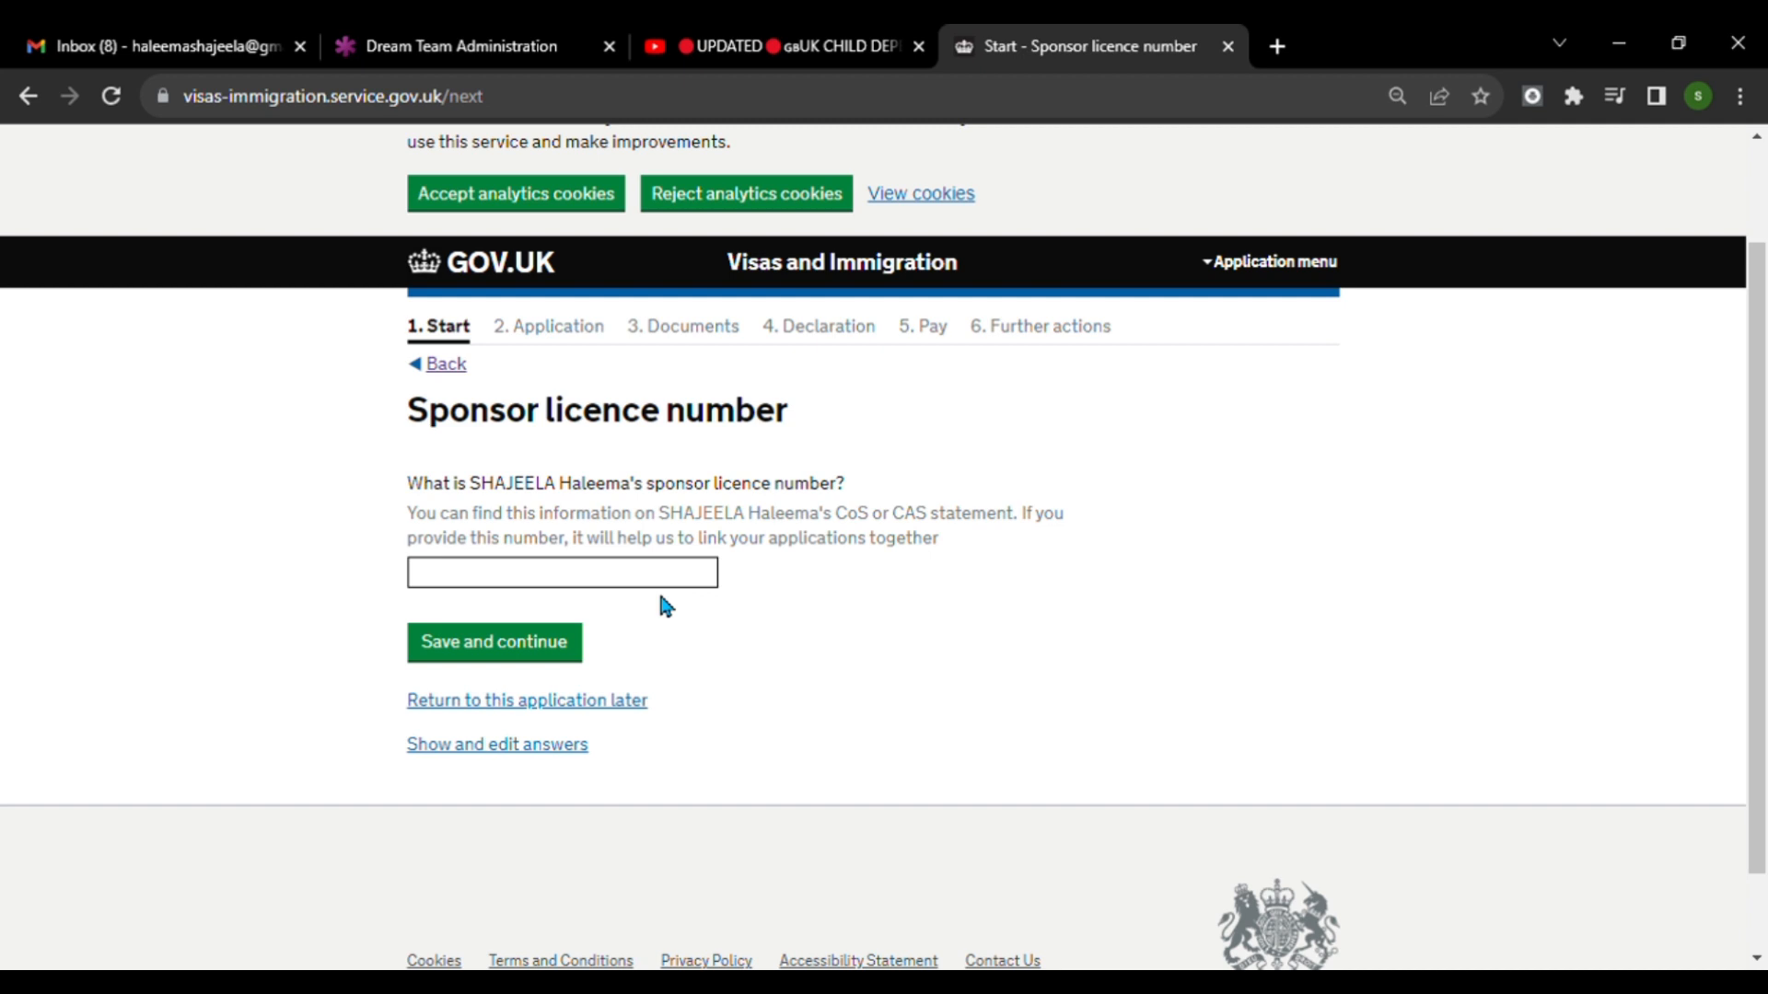
pyautogui.click(571, 632)
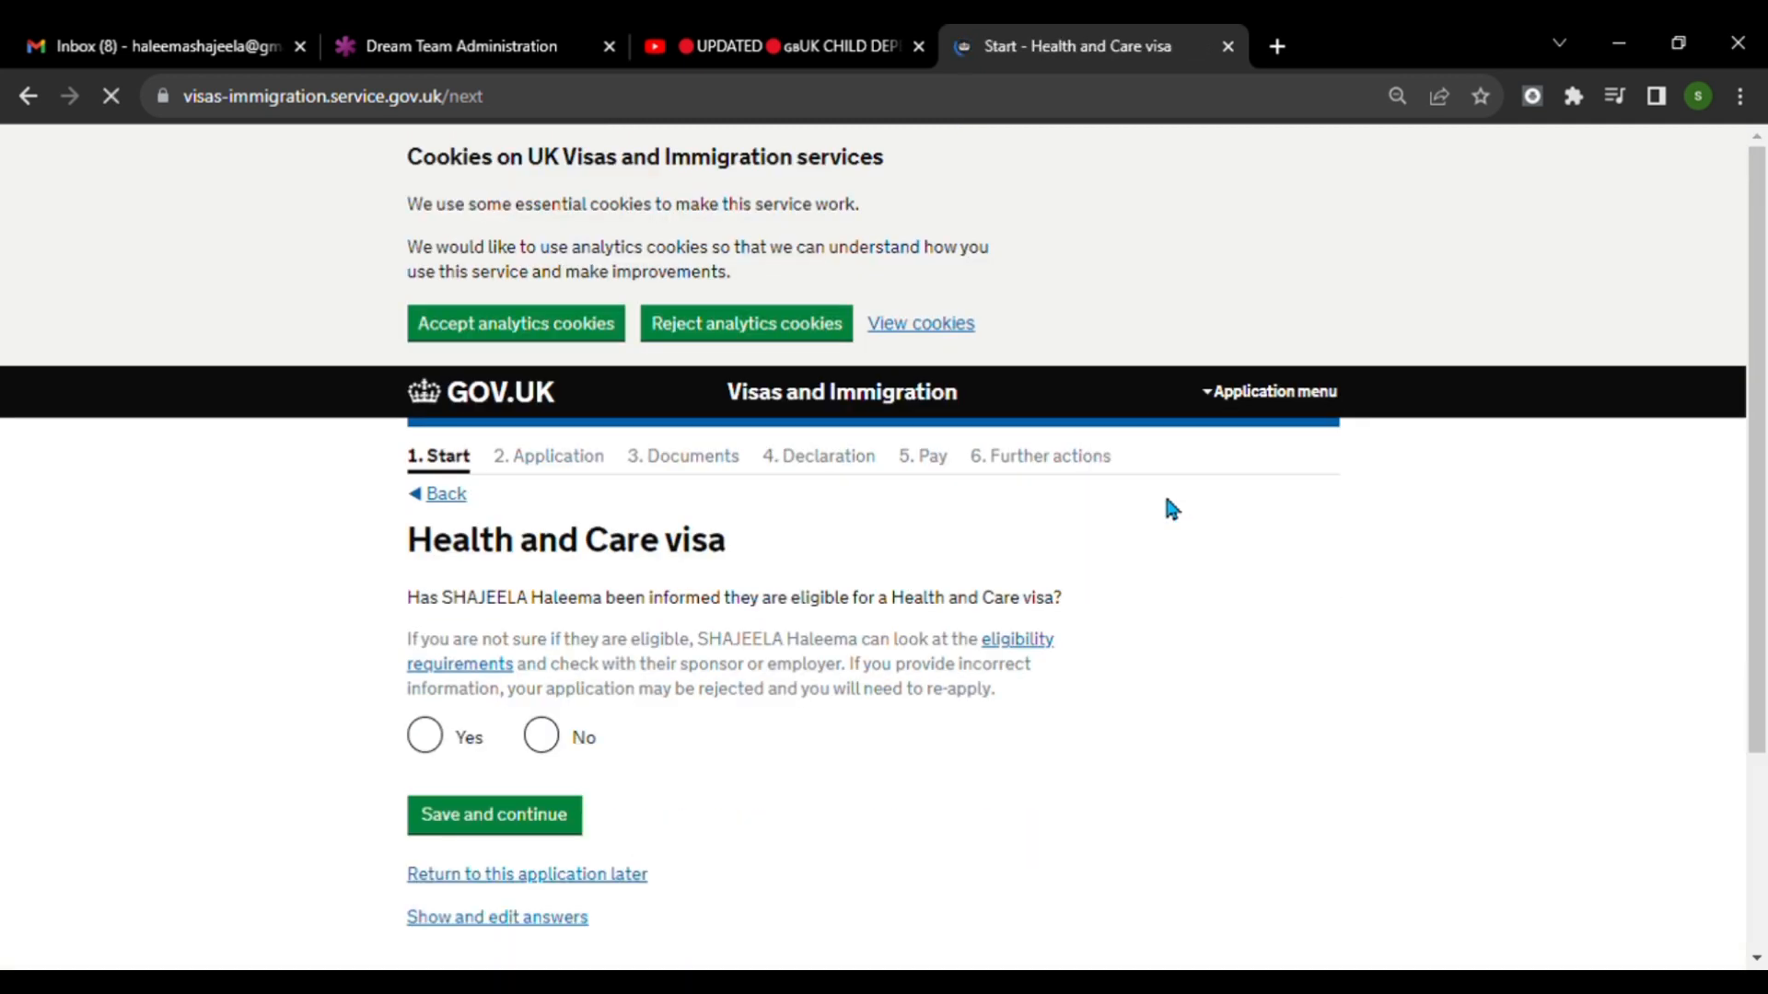
# Answer Yes to Health and Care visa eligibility, confirm the eligibility requirements have been checked, and save the page.
pyautogui.scroll(-2, 1086, 516)
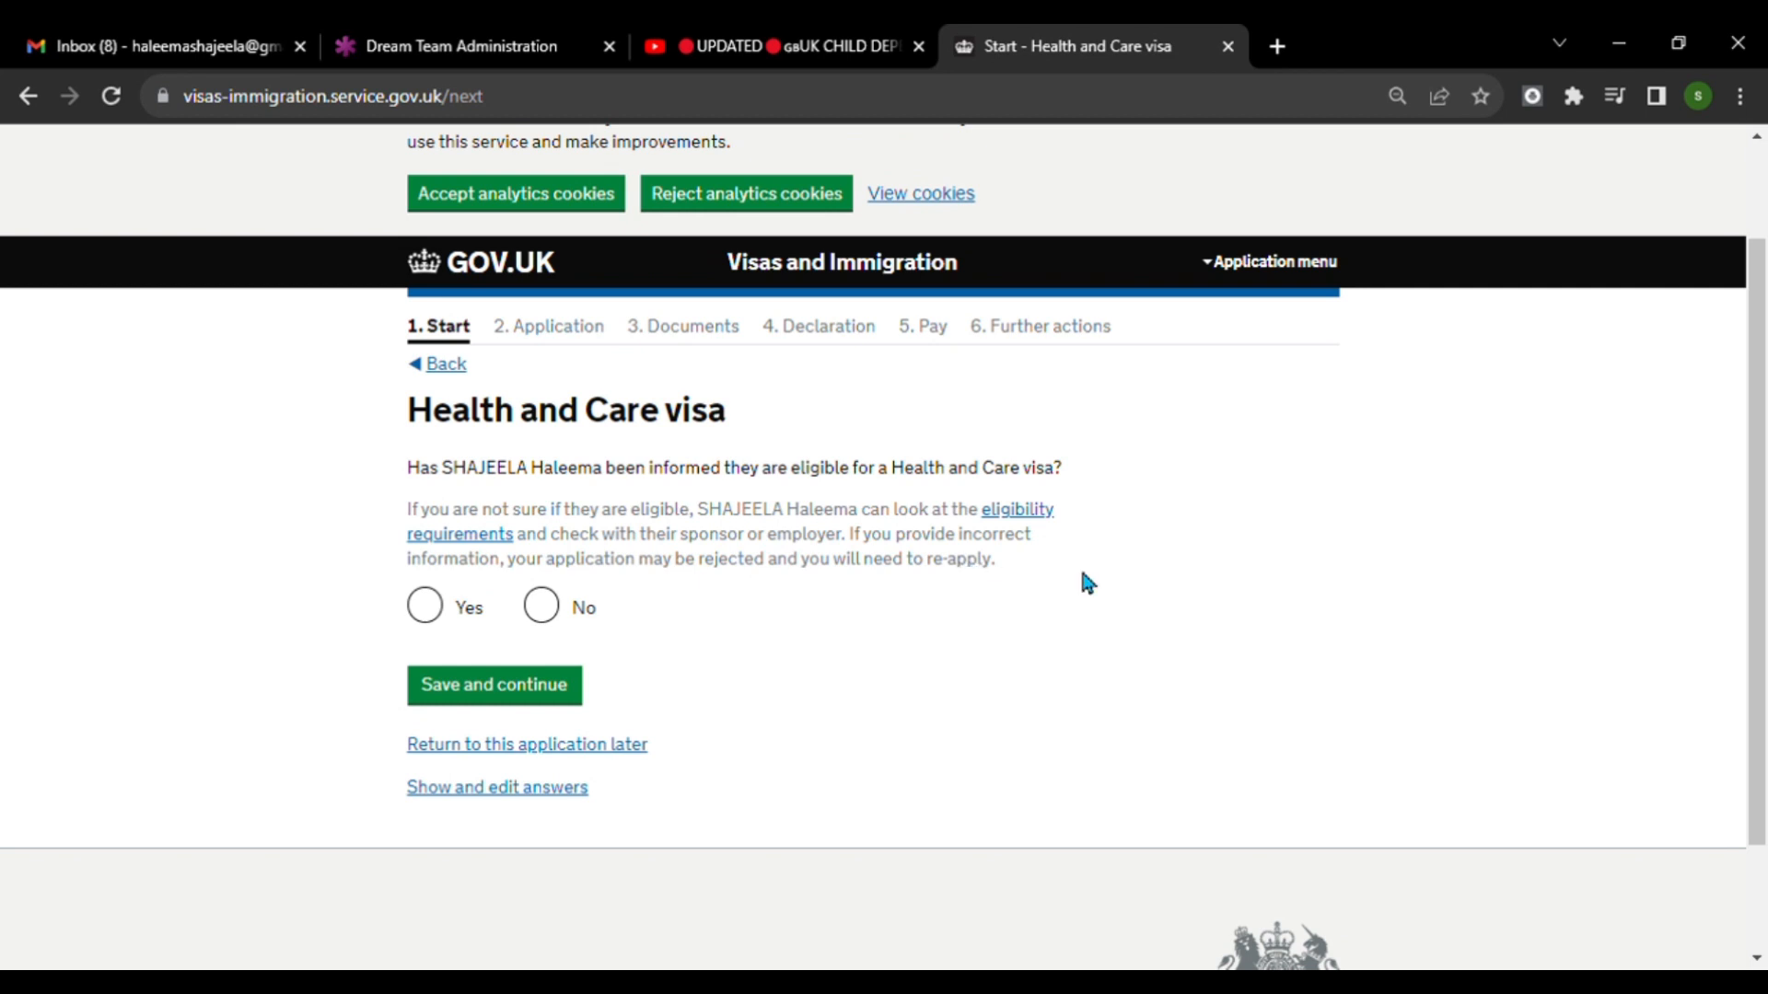
pyautogui.click(429, 613)
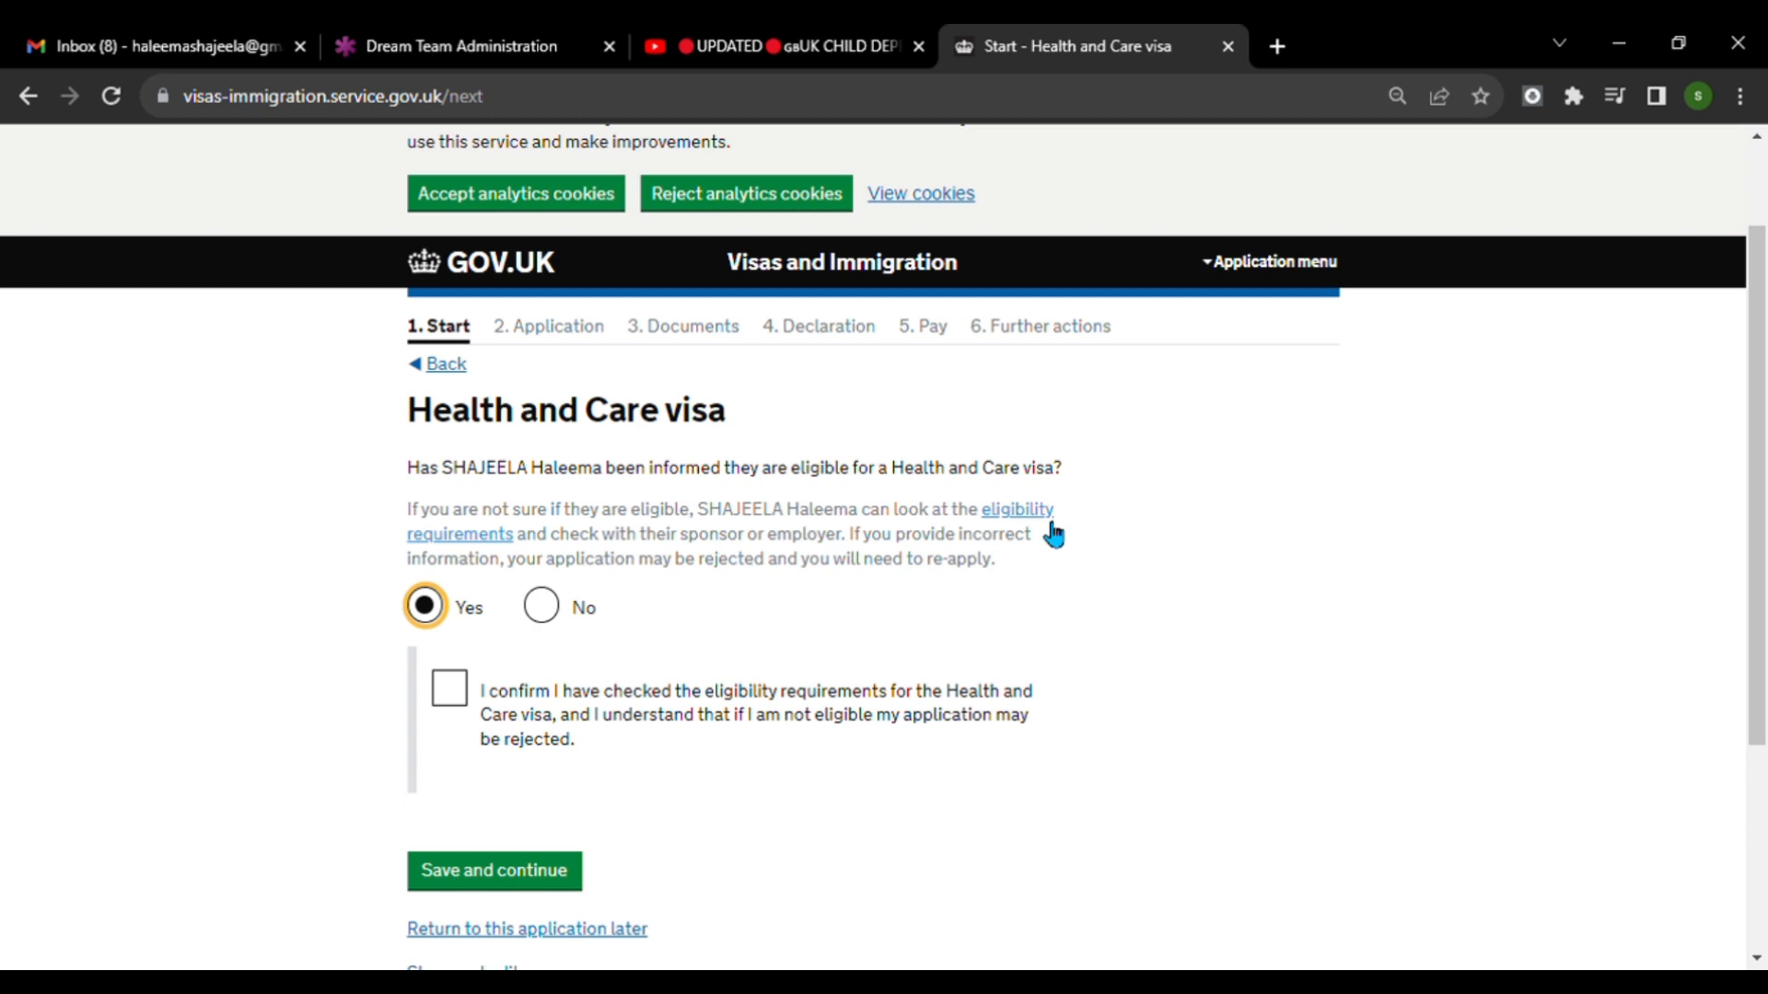
pyautogui.scroll(-2, 1054, 534)
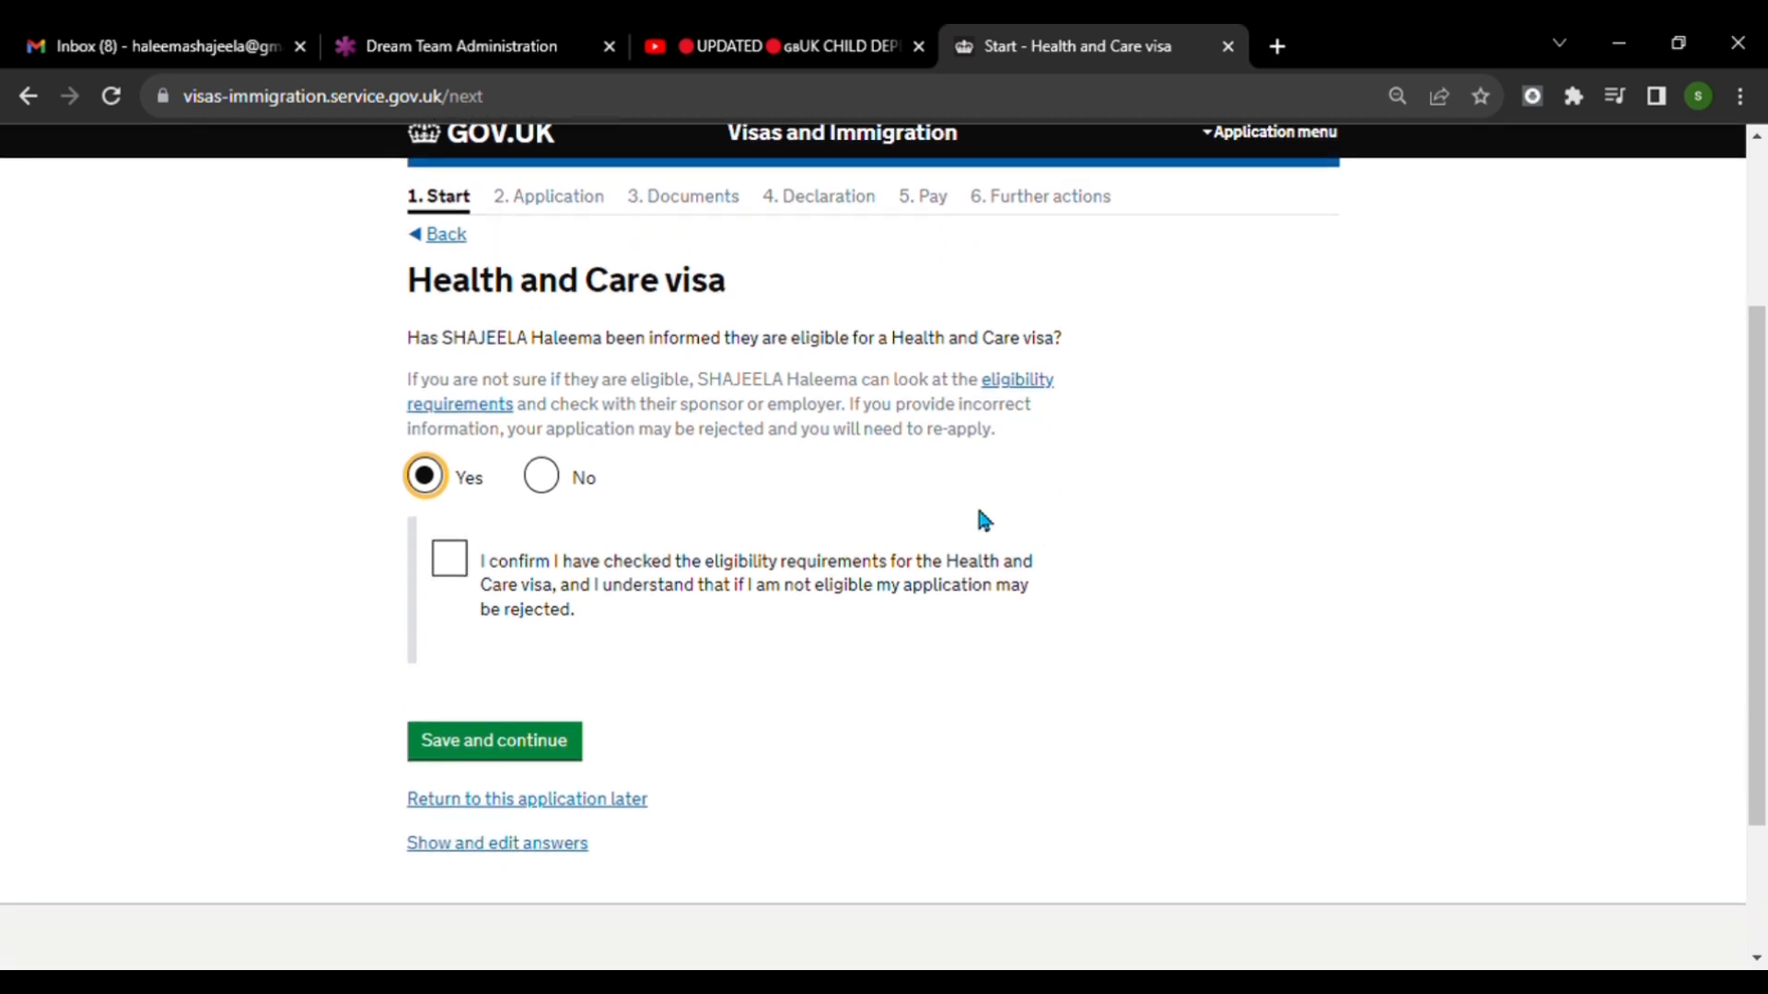
pyautogui.click(460, 575)
pyautogui.scroll(-2, 695, 727)
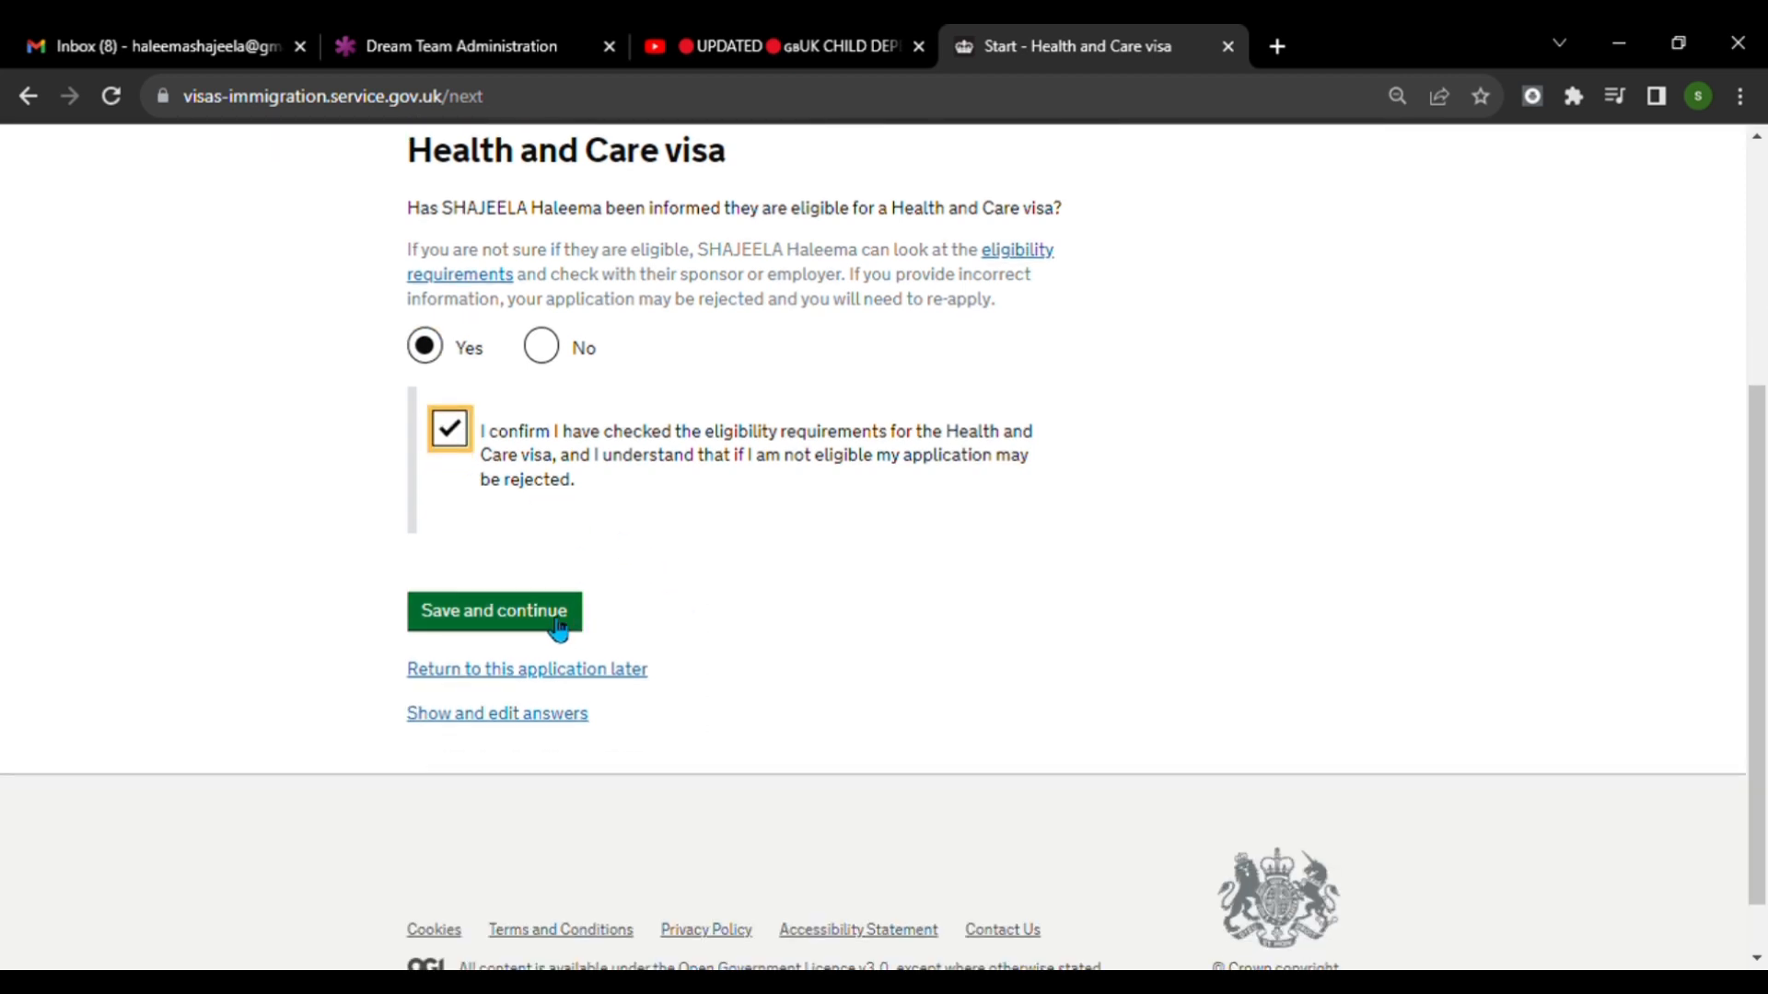
pyautogui.click(447, 612)
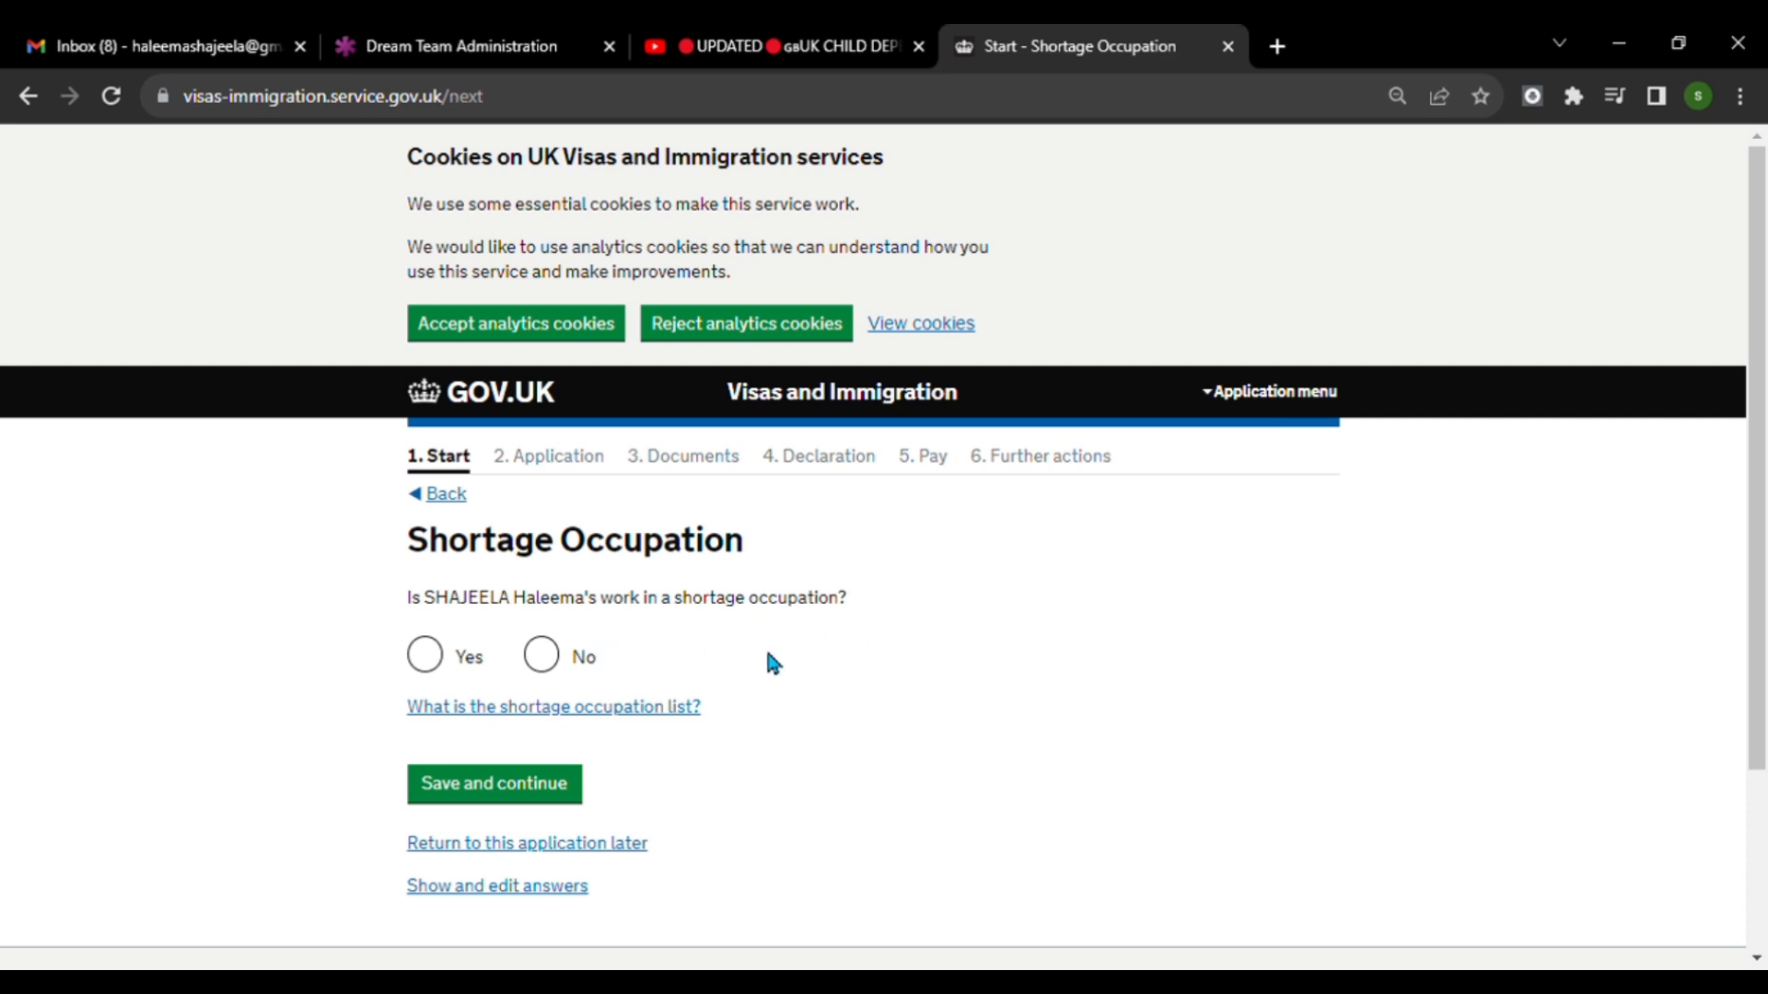
# Answer Yes to working in a shortage occupation and to having a Certificate of Sponsorship reference number, saving each page.
pyautogui.click(425, 655)
pyautogui.click(552, 784)
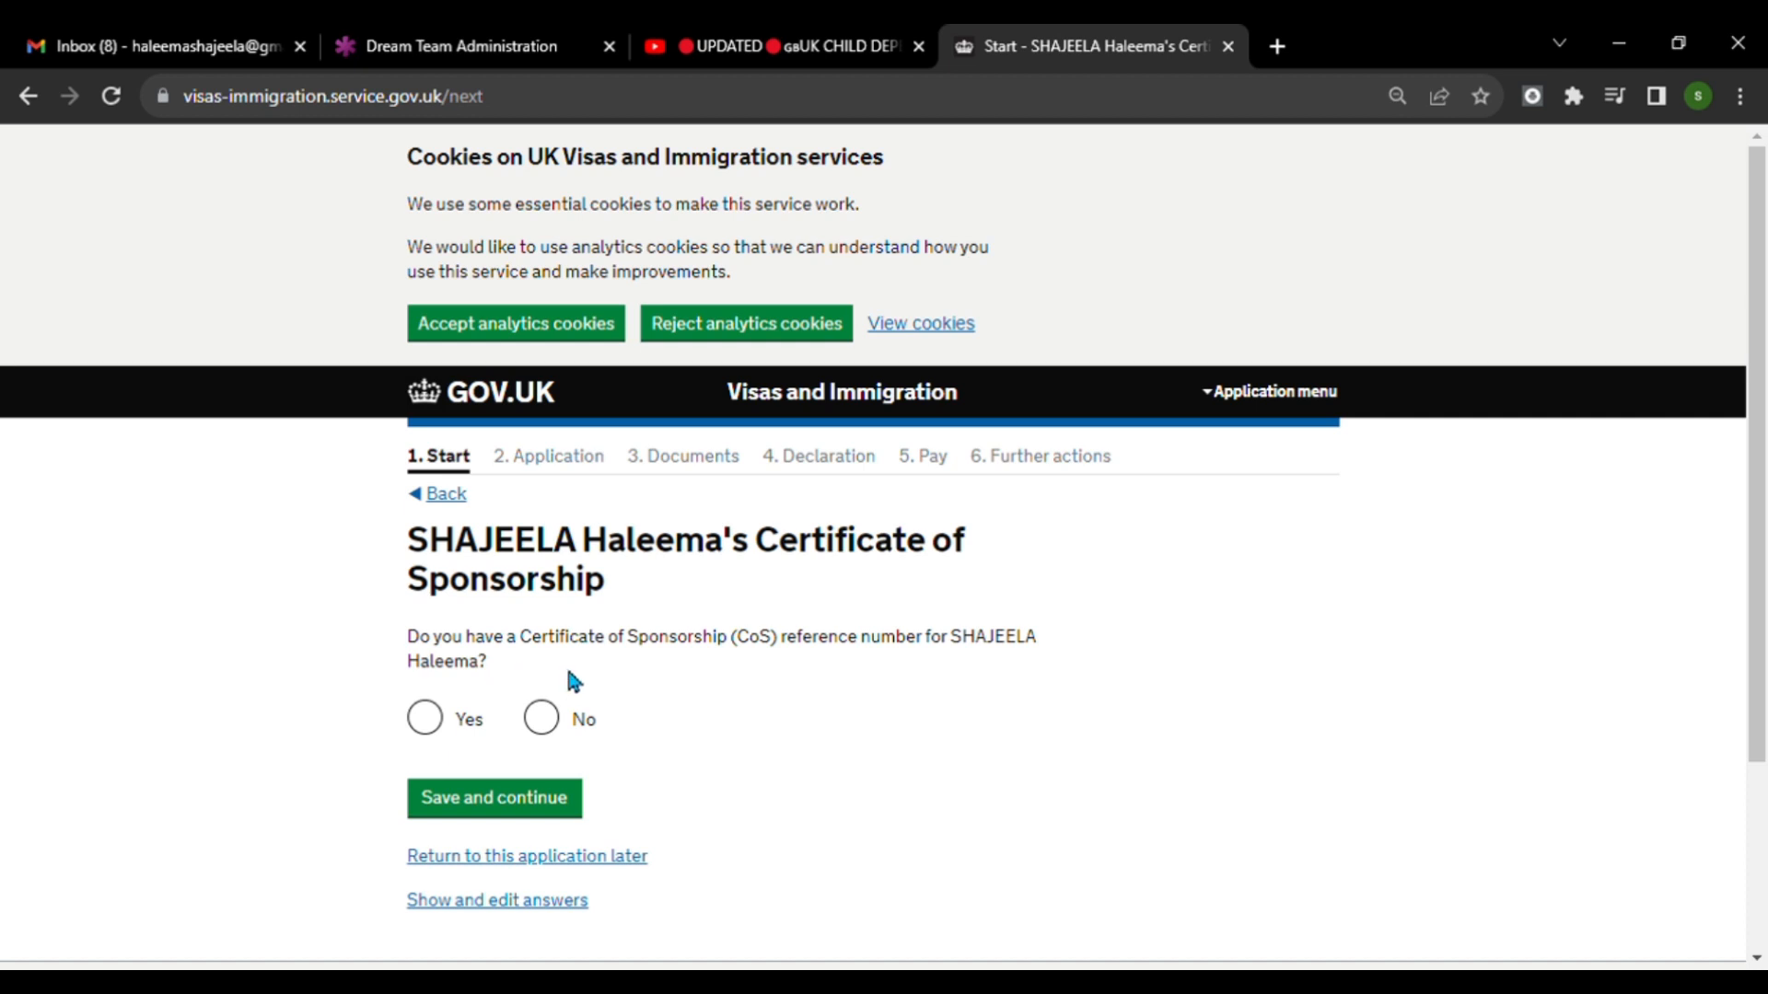
pyautogui.click(425, 719)
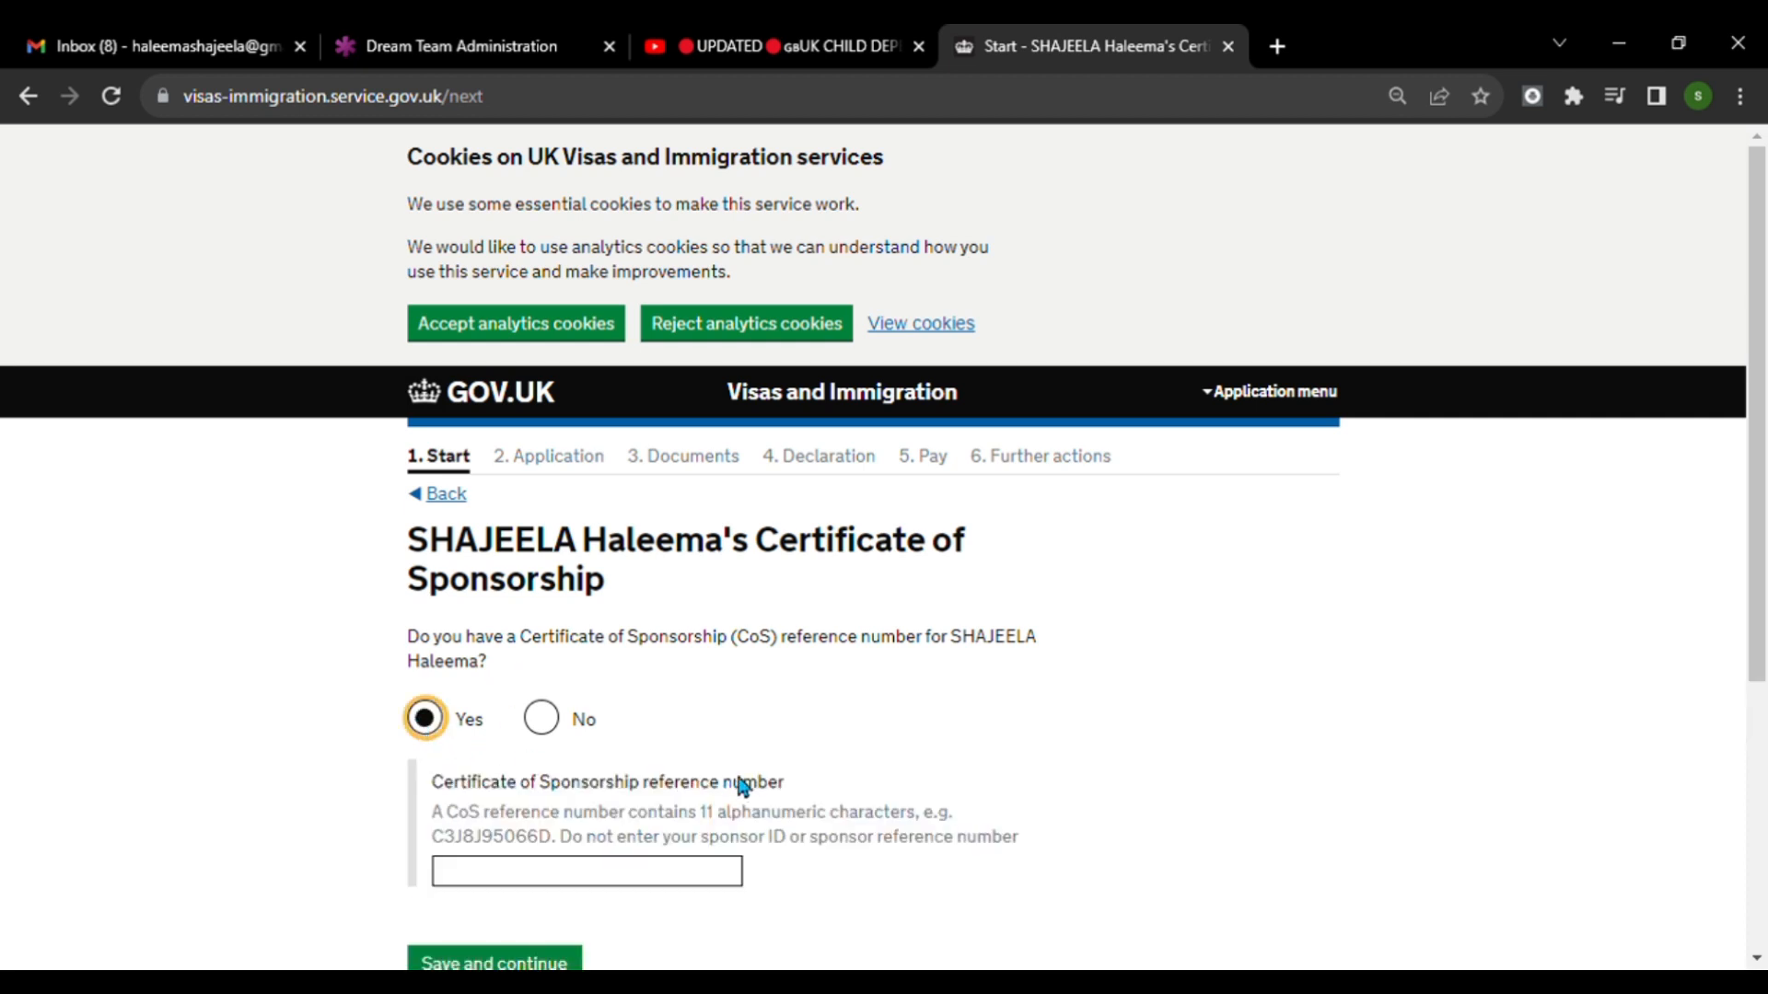
pyautogui.scroll(-1, 848, 722)
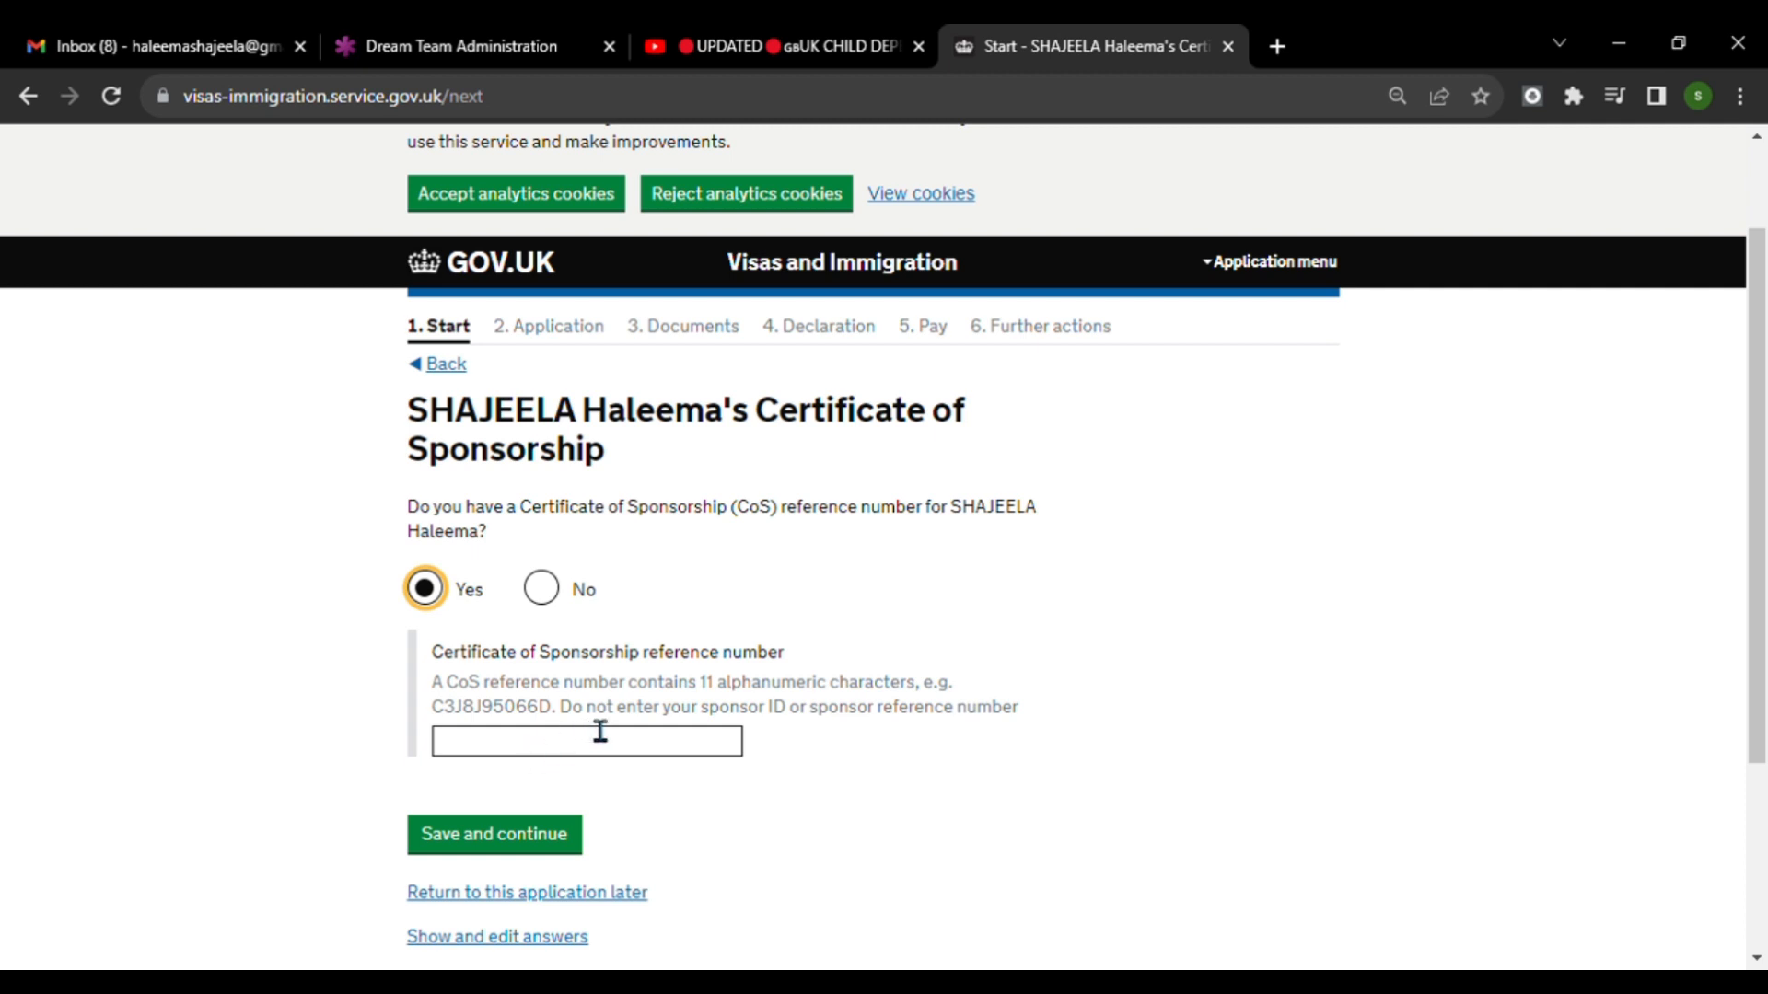
pyautogui.click(553, 832)
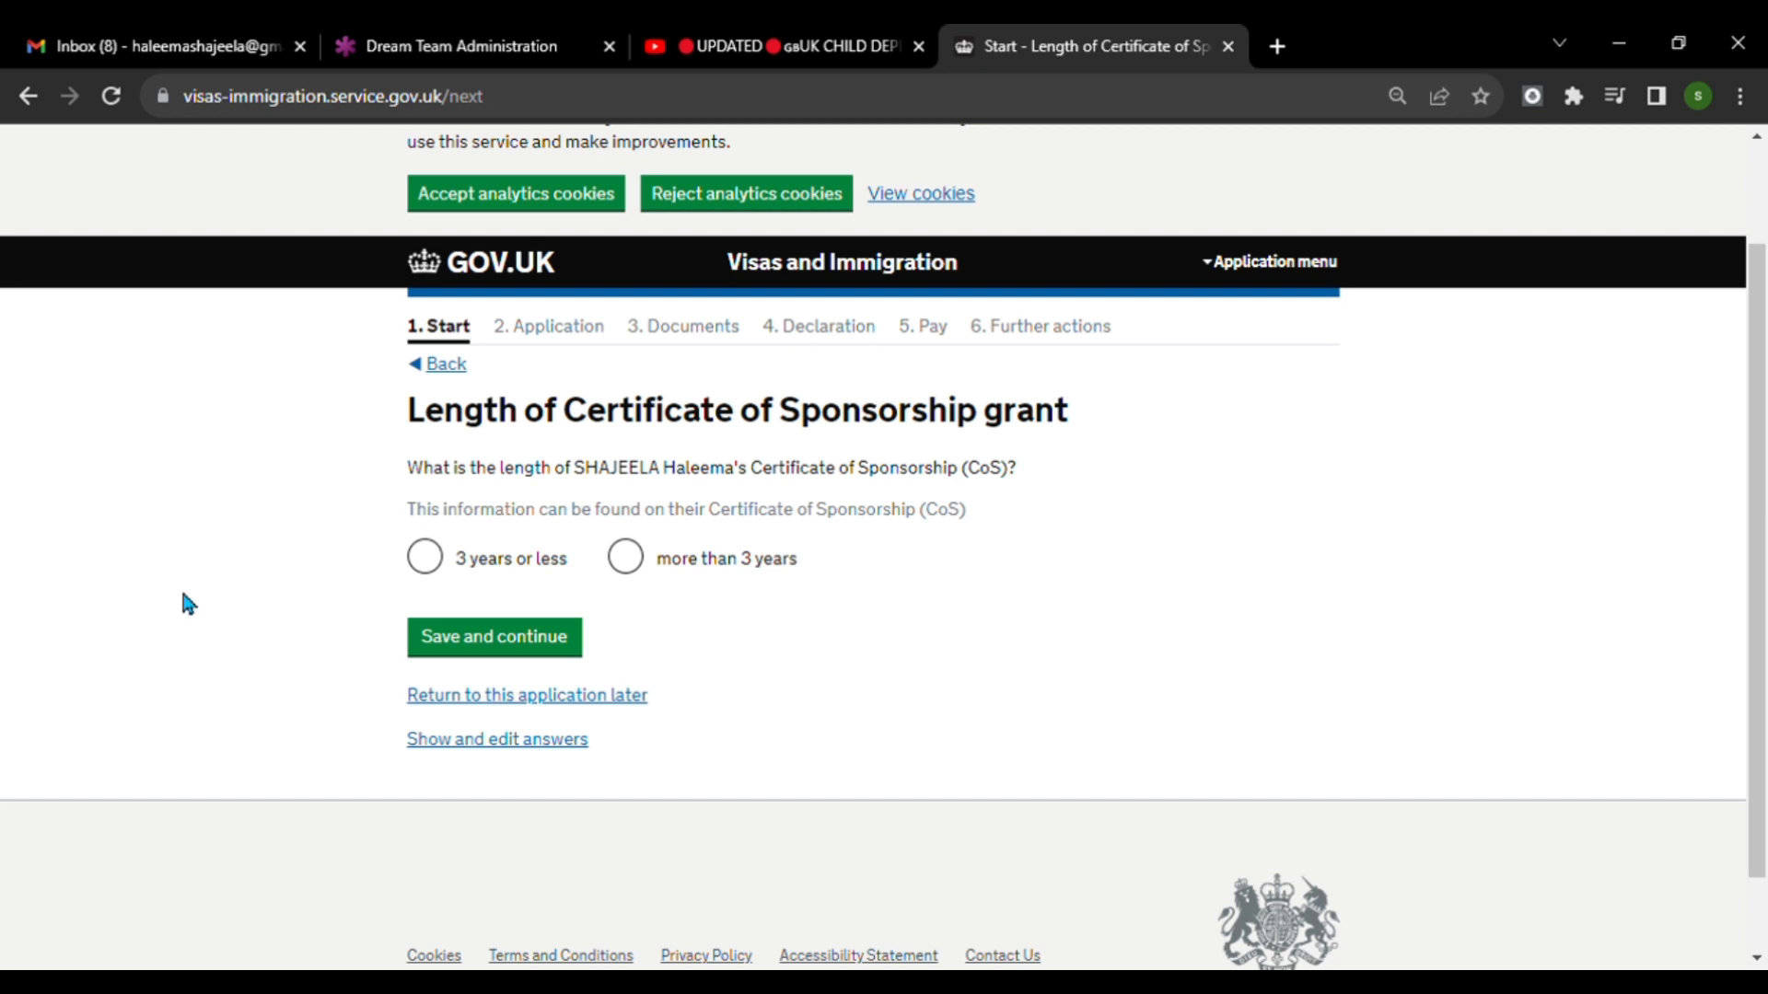
# Set the Certificate of Sponsorship length to 3 years or less, and save Yes for the sponsor certifying maintenance.
pyautogui.click(426, 560)
pyautogui.click(538, 654)
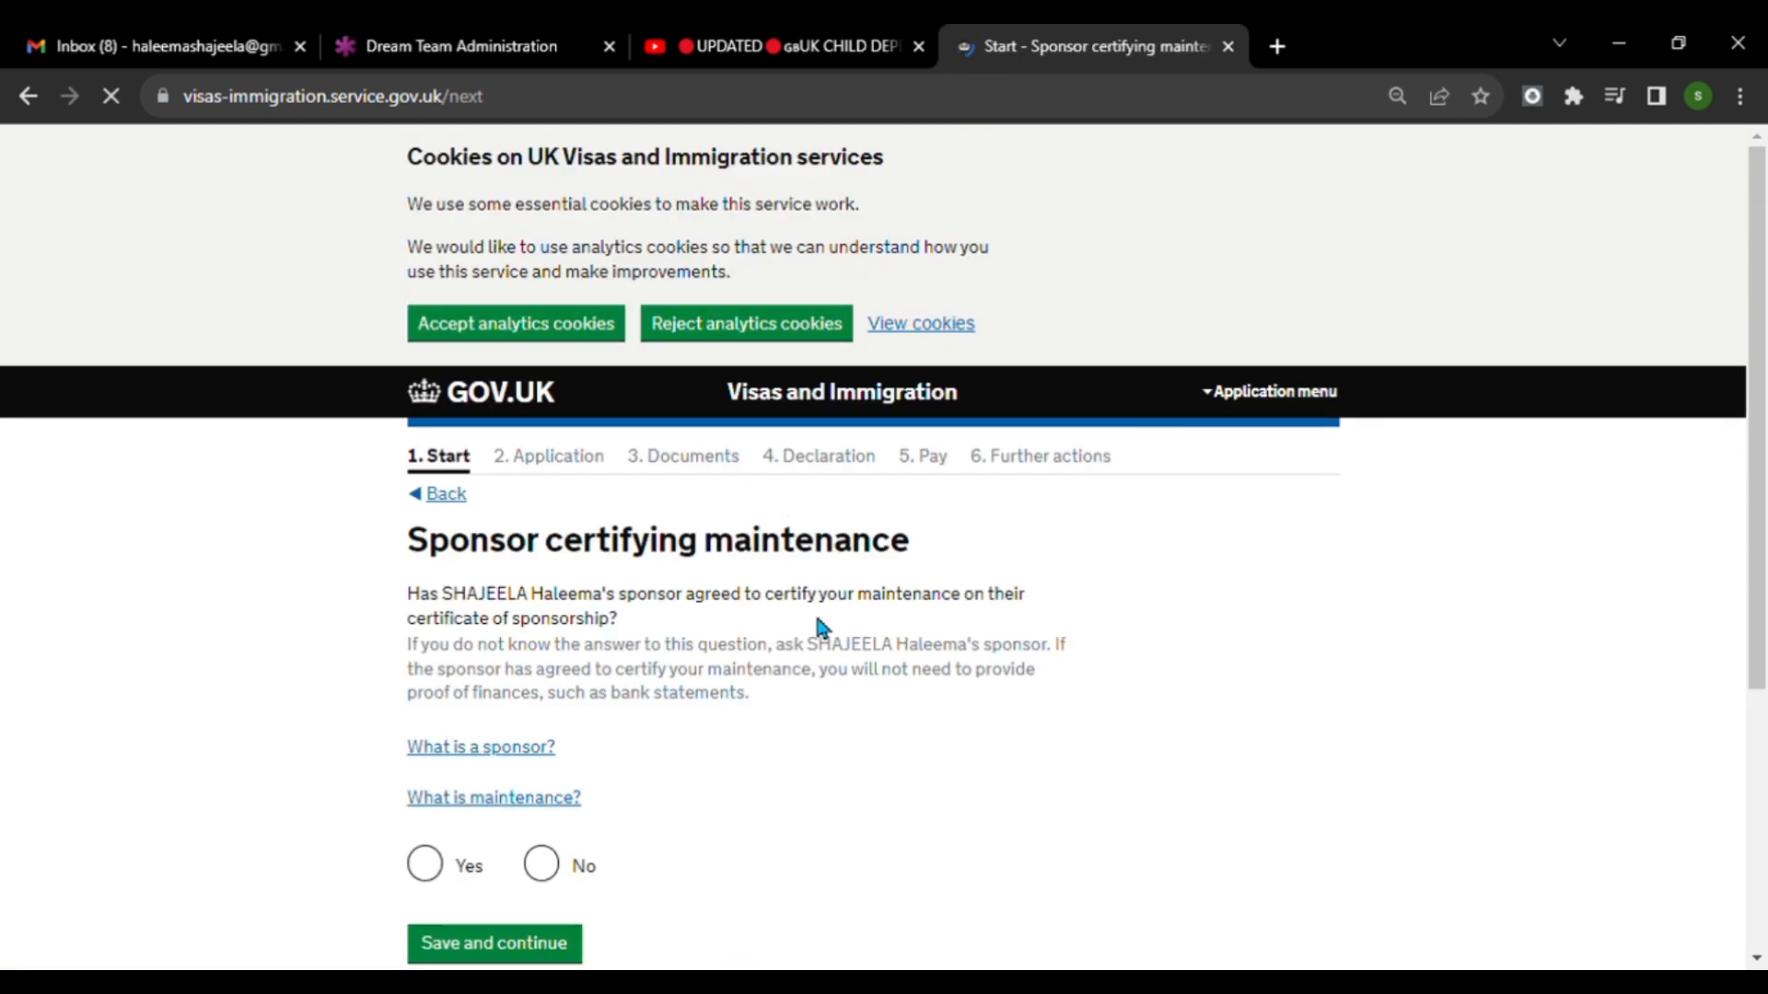
pyautogui.scroll(-3, 817, 618)
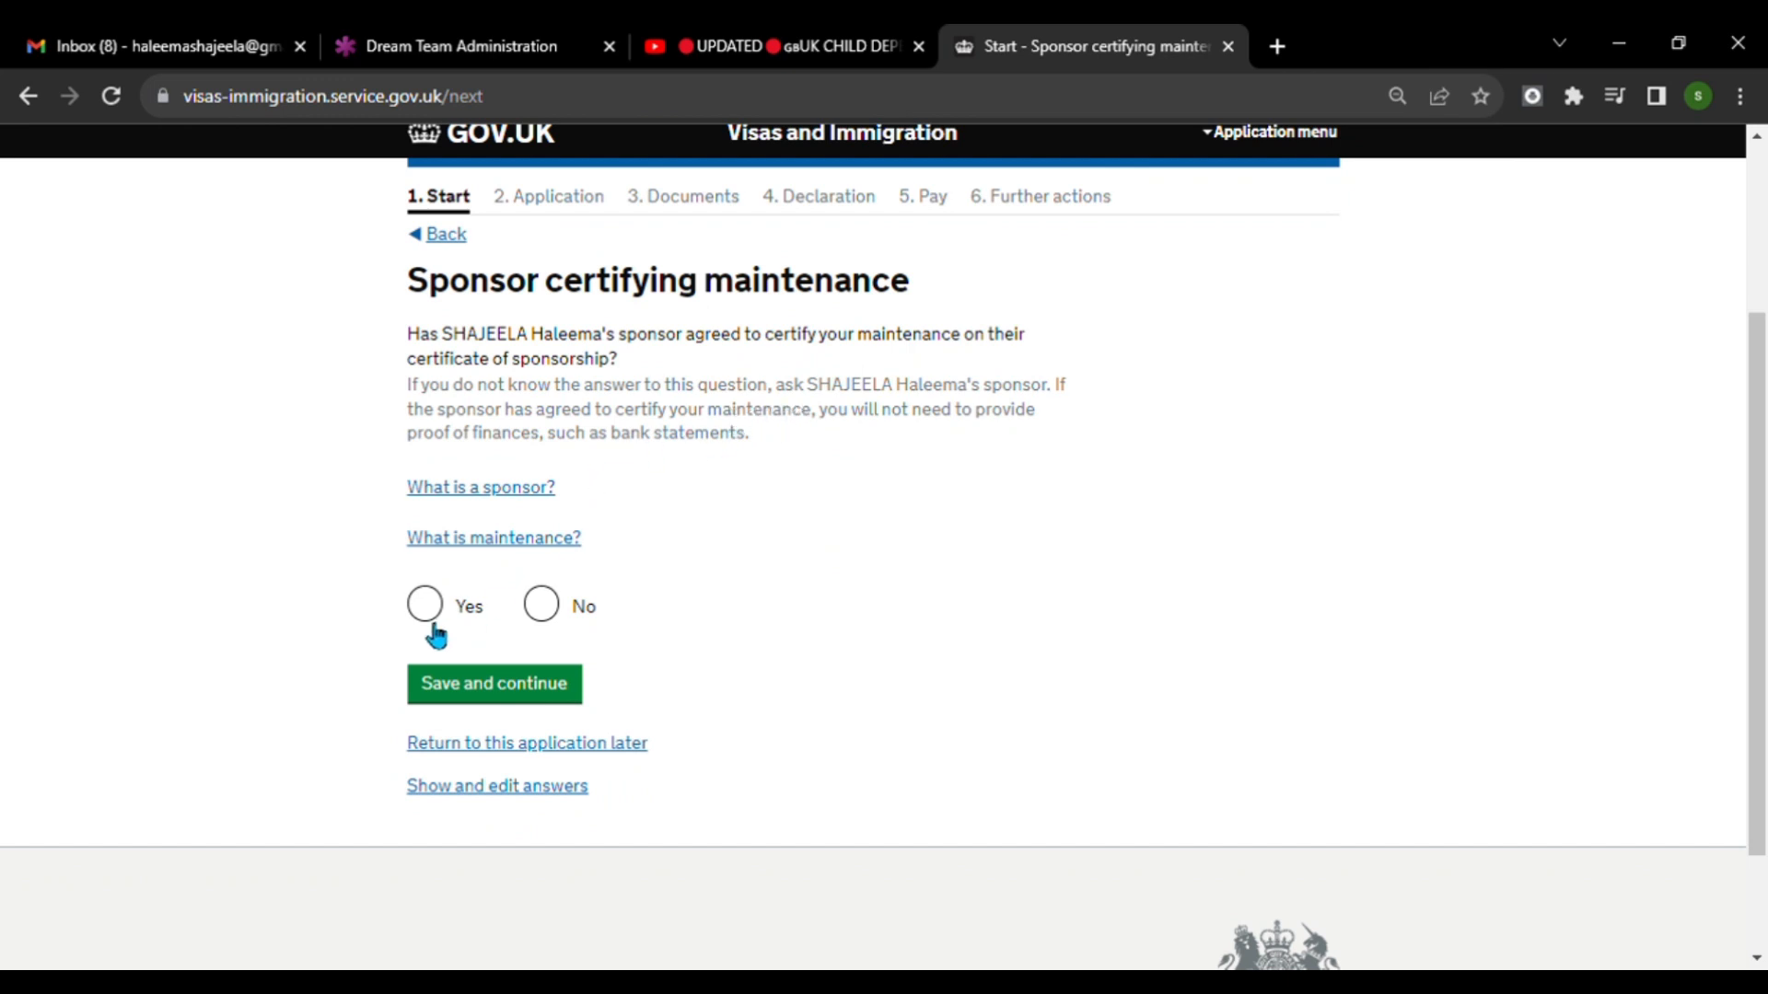
pyautogui.click(445, 614)
pyautogui.click(497, 697)
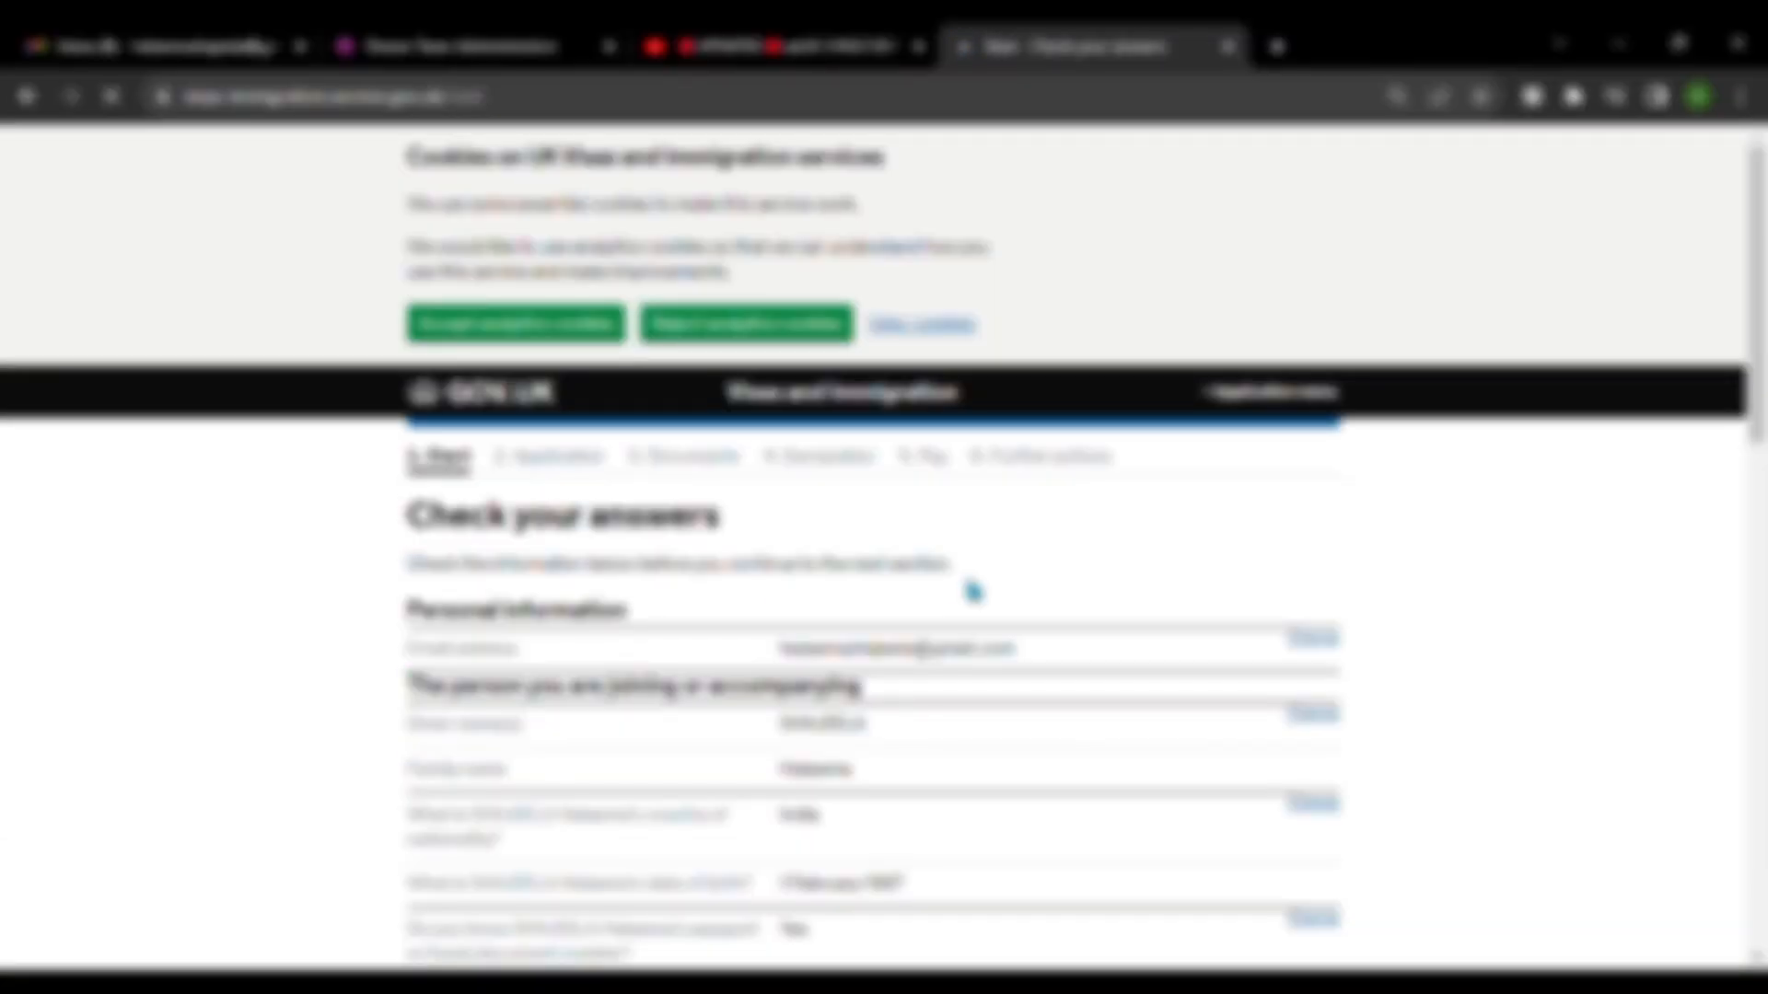
# Review the personal information and sponsoring parent answers in the Start section, and continue to the Application section.
pyautogui.scroll(-3, 973, 592)
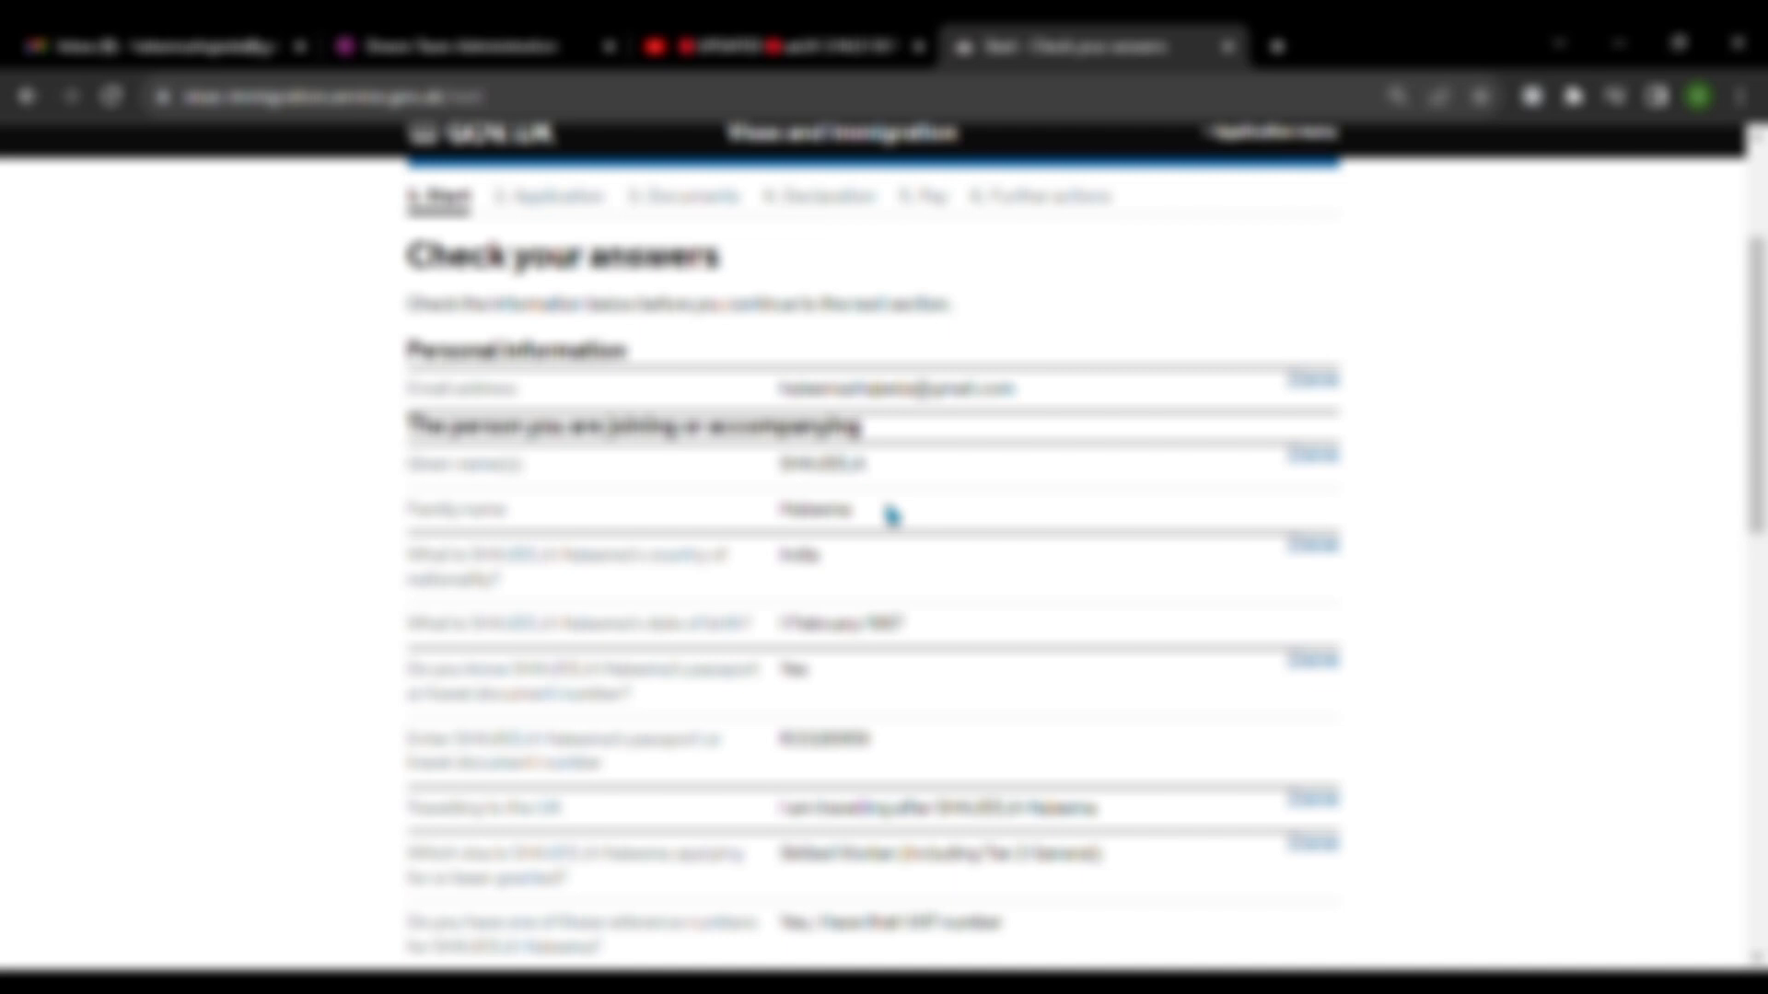
pyautogui.scroll(-7, 891, 515)
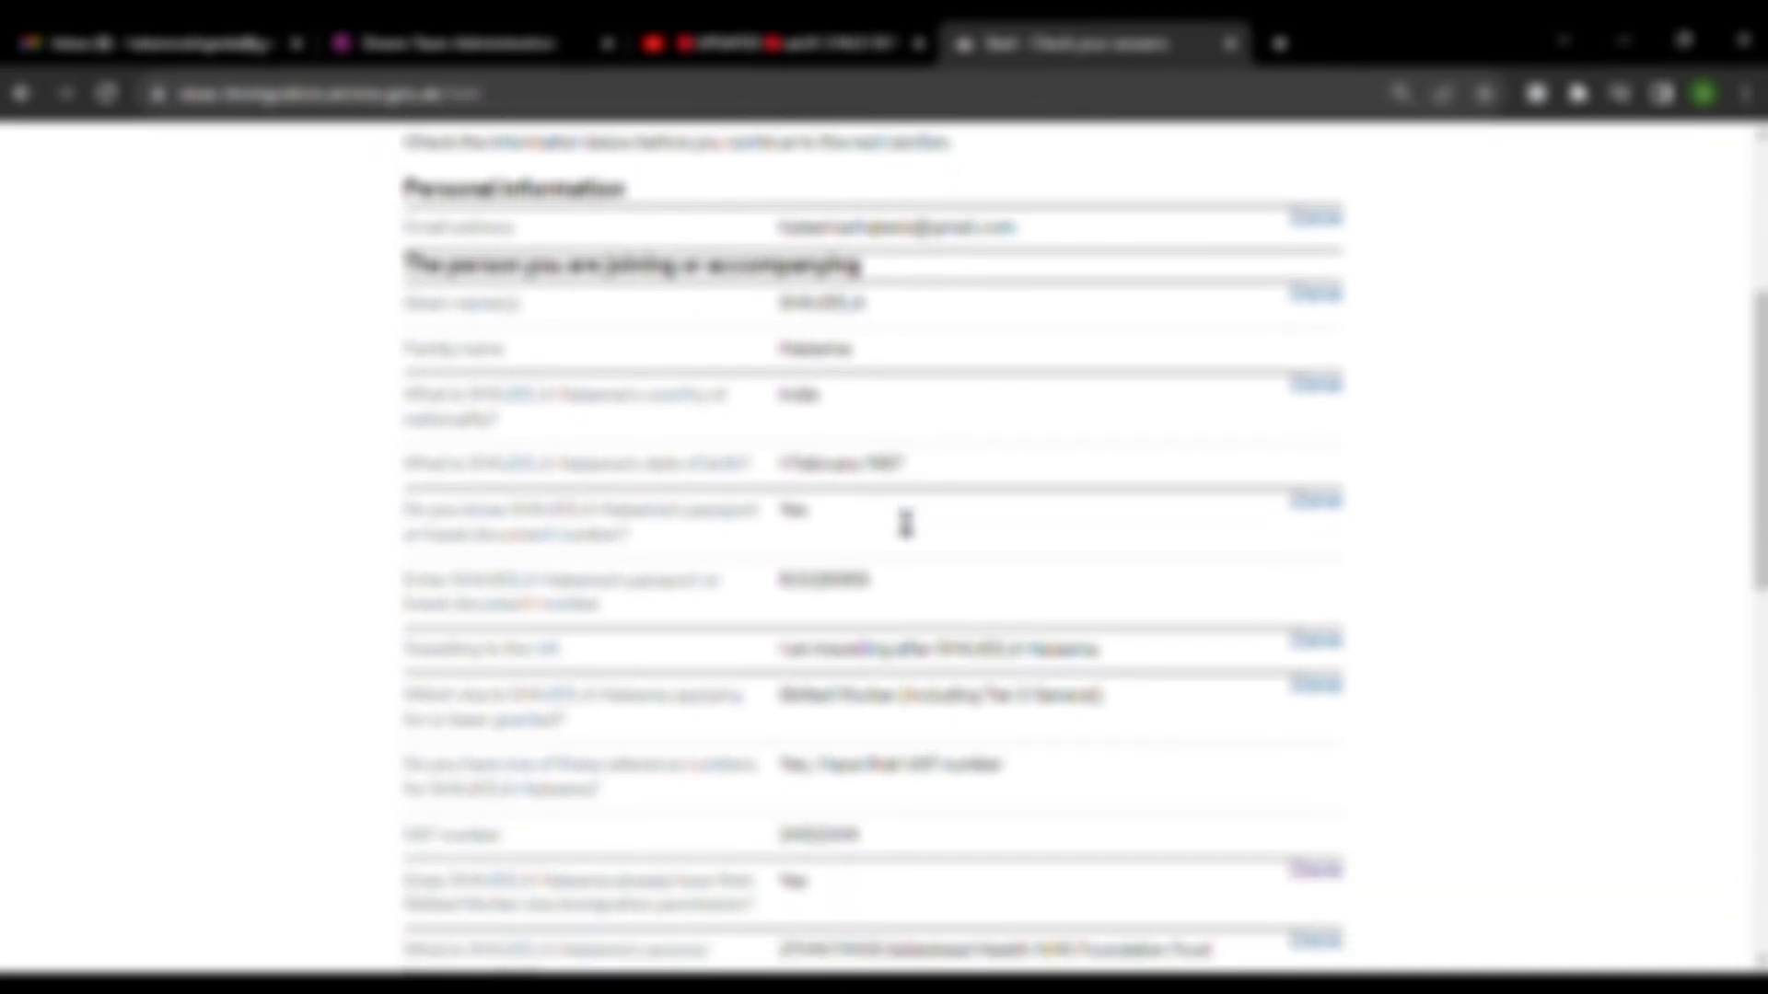
pyautogui.scroll(-6, 893, 518)
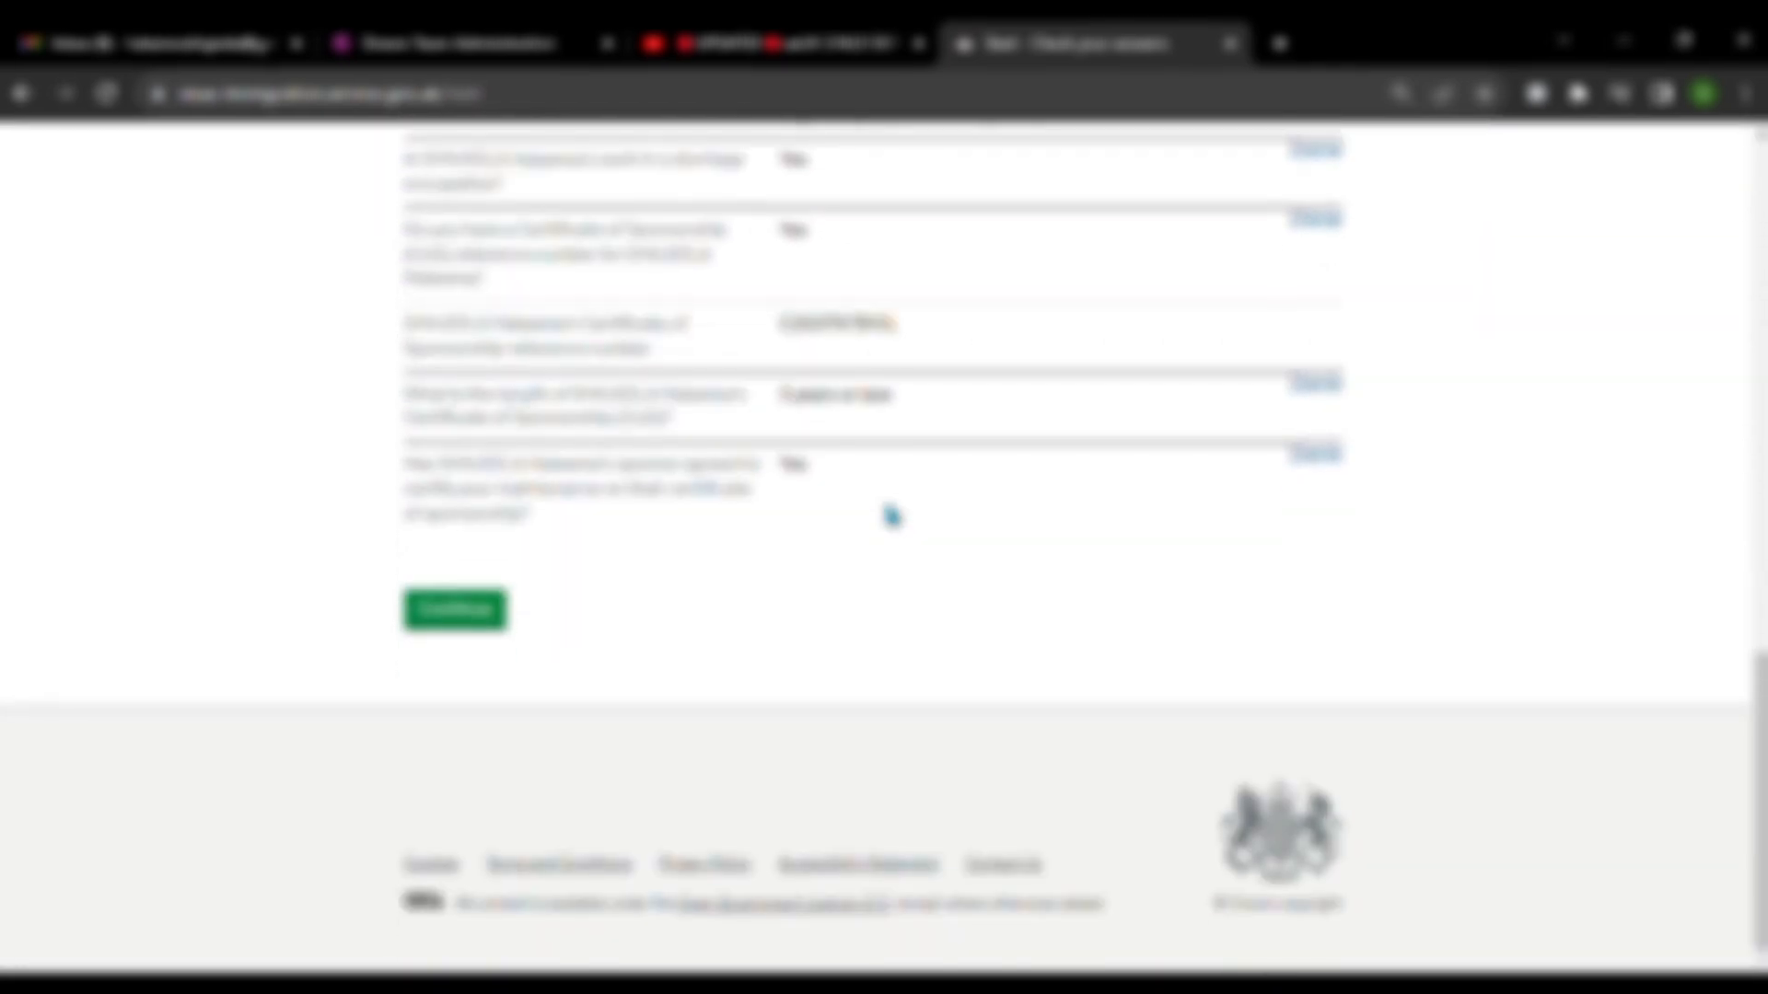
pyautogui.scroll(16, 886, 502)
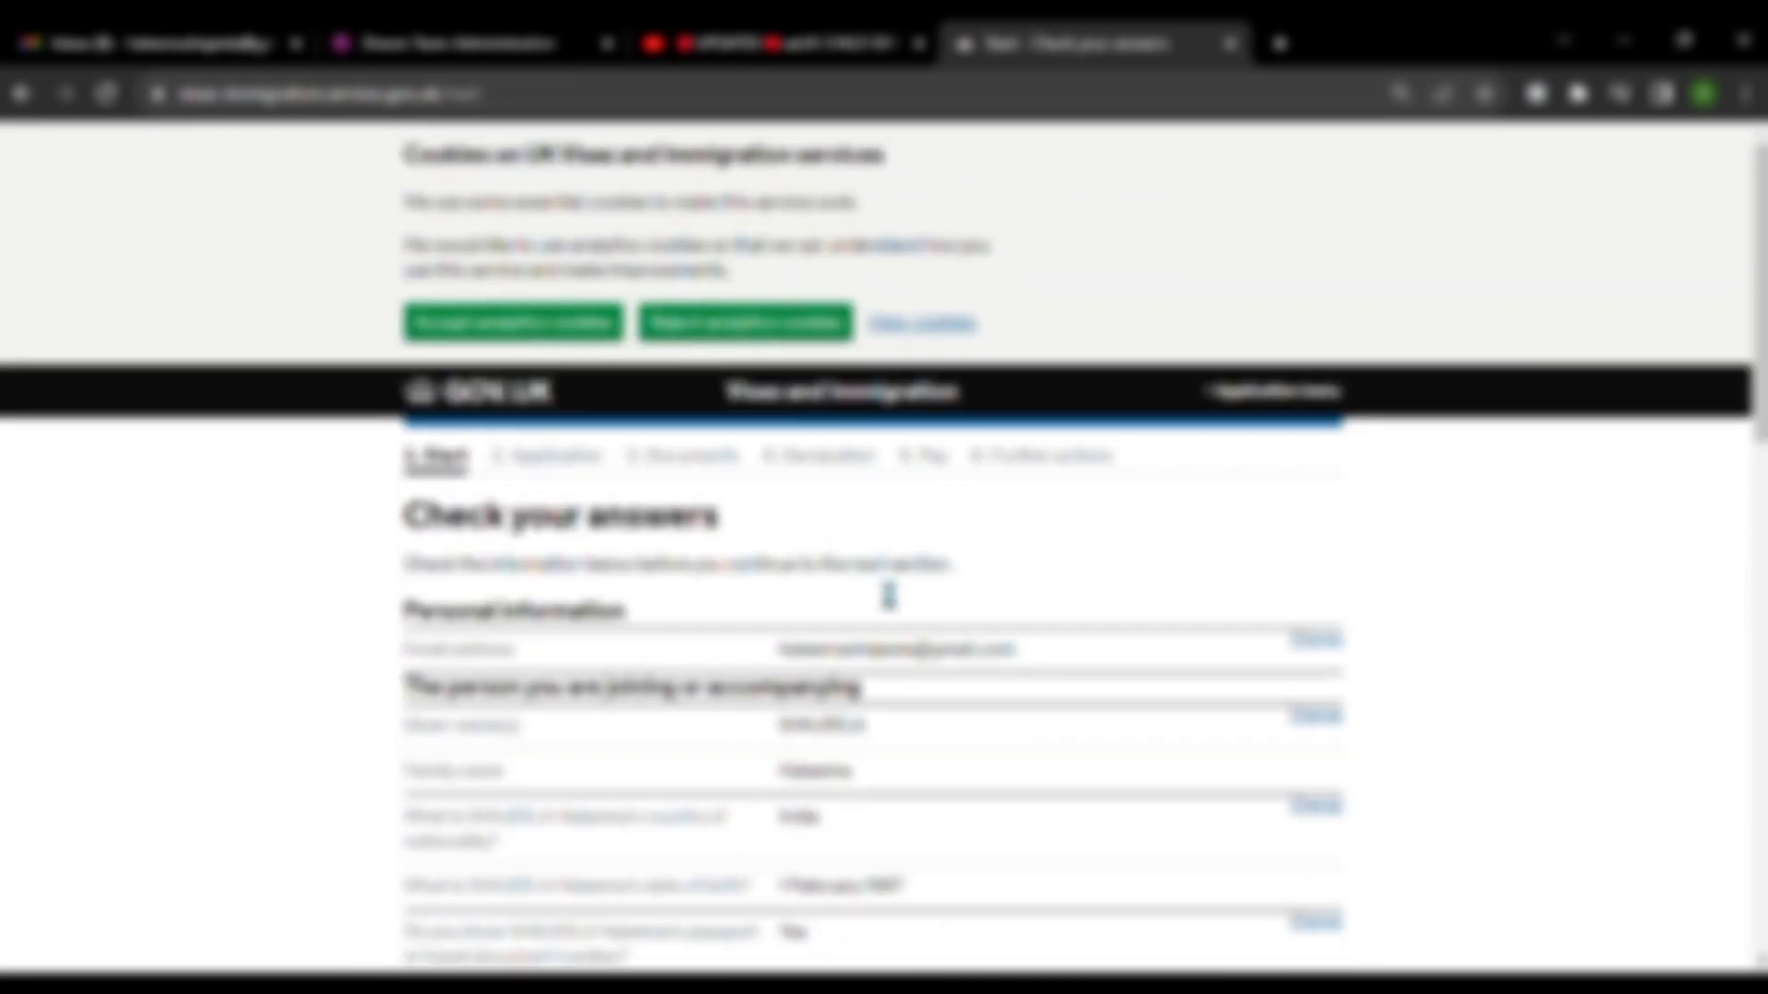
pyautogui.scroll(-15, 887, 597)
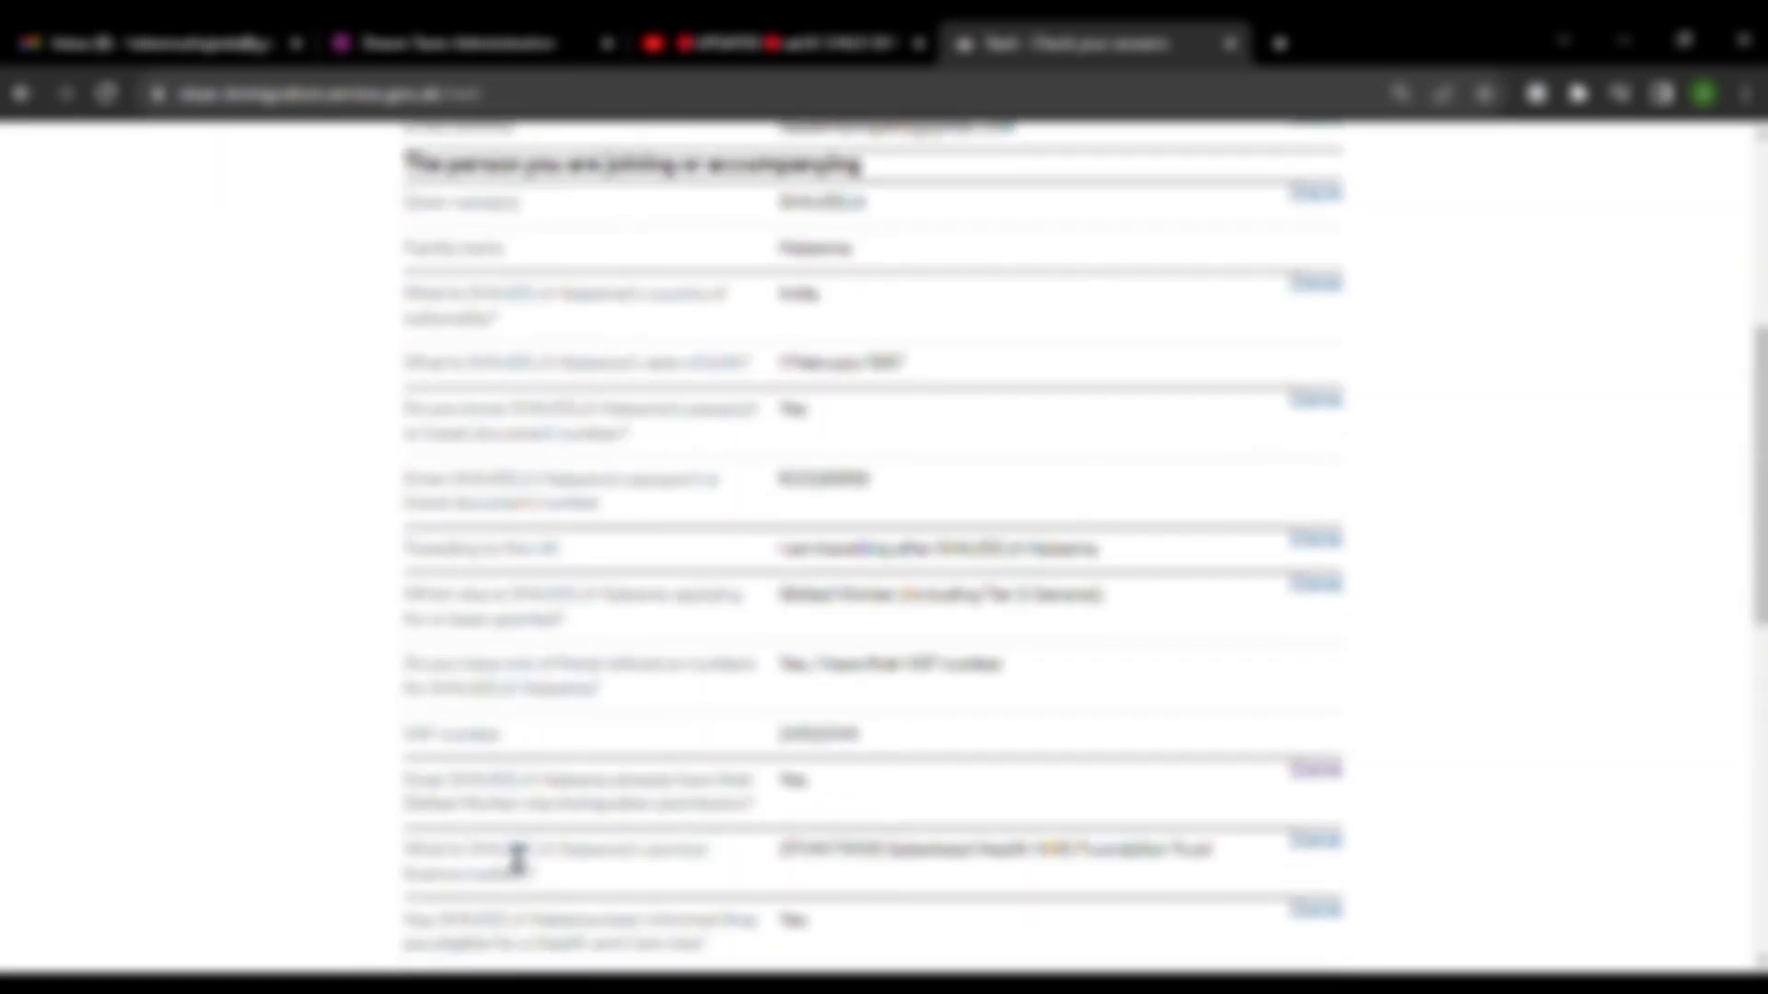
pyautogui.click(405, 613)
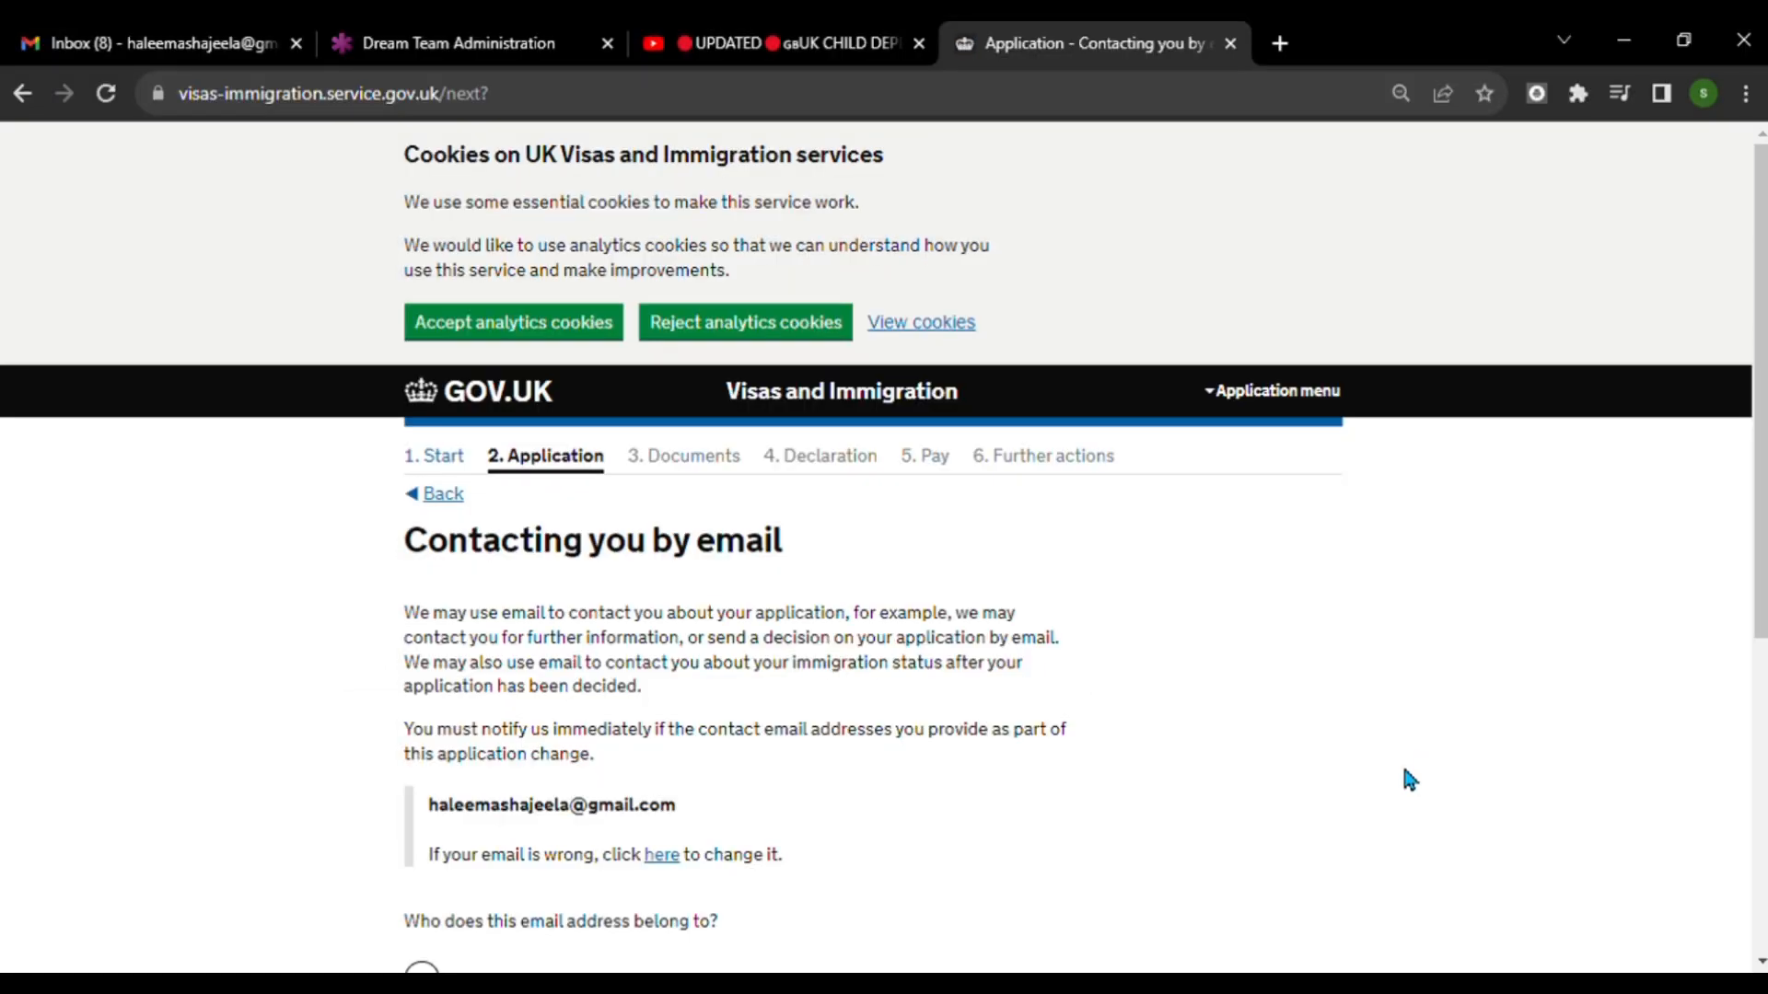
# Save that the contact email address belongs to someone else, and save No for the applicant having an email address.
pyautogui.scroll(-3, 1381, 681)
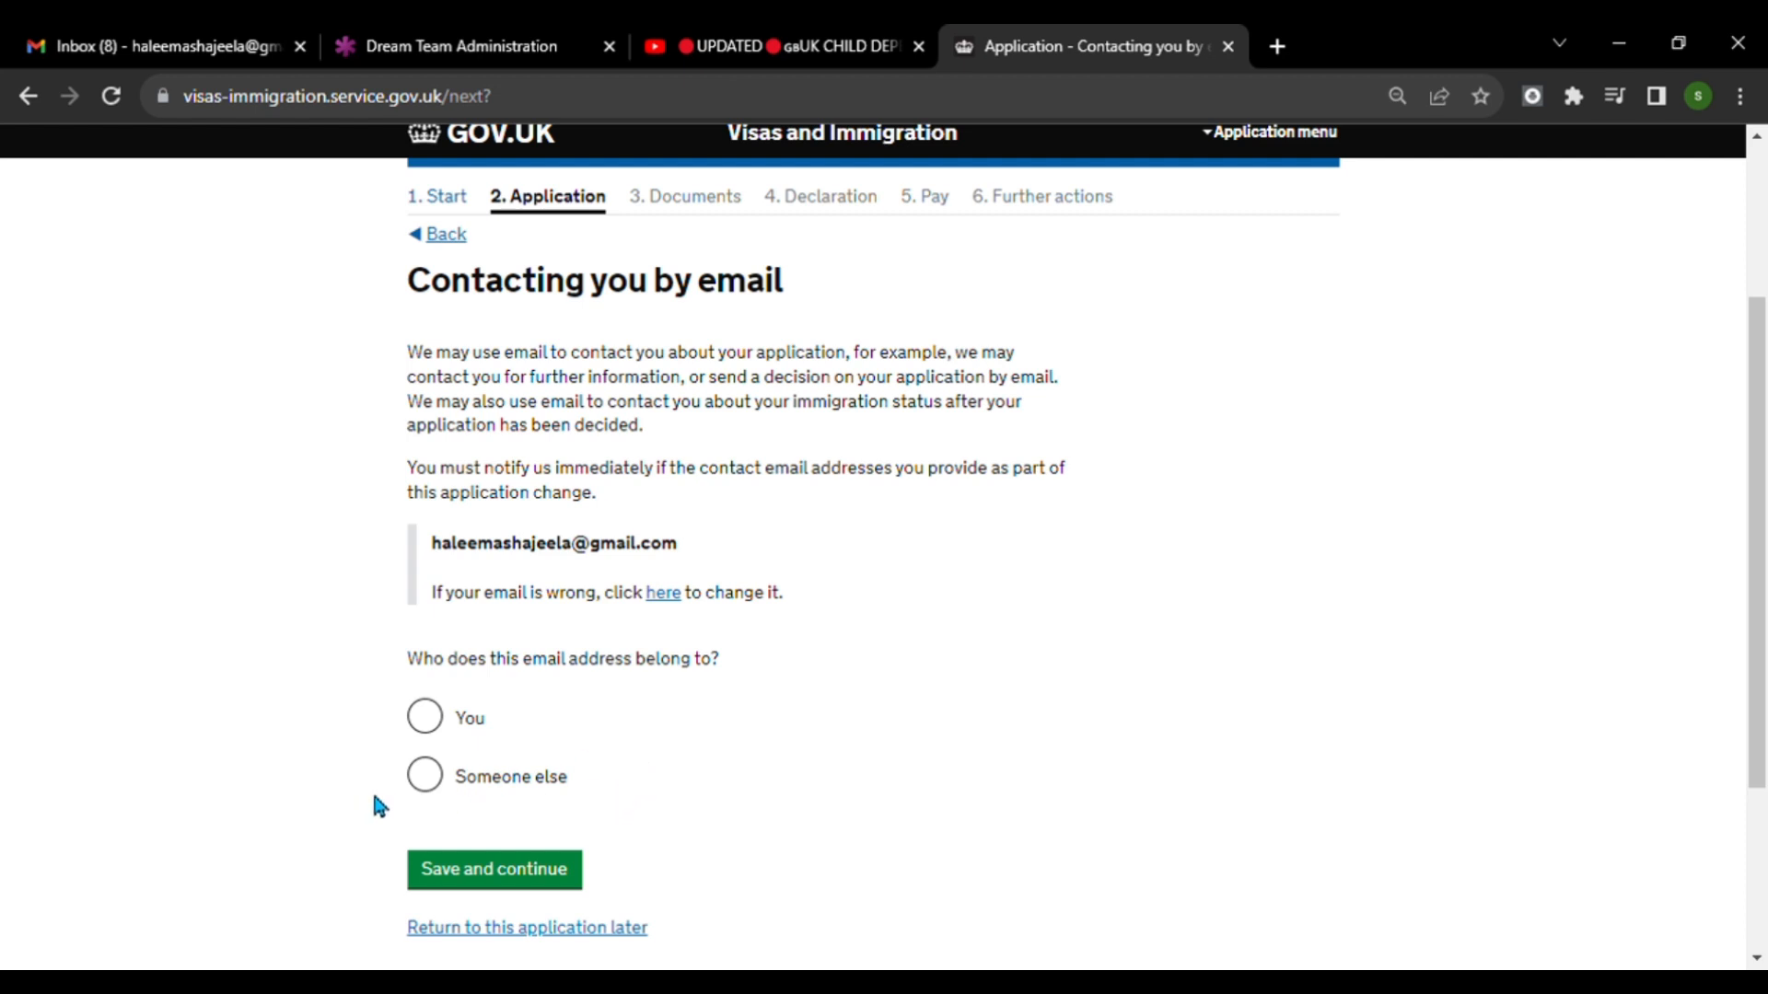
pyautogui.click(431, 783)
pyautogui.scroll(-3, 682, 770)
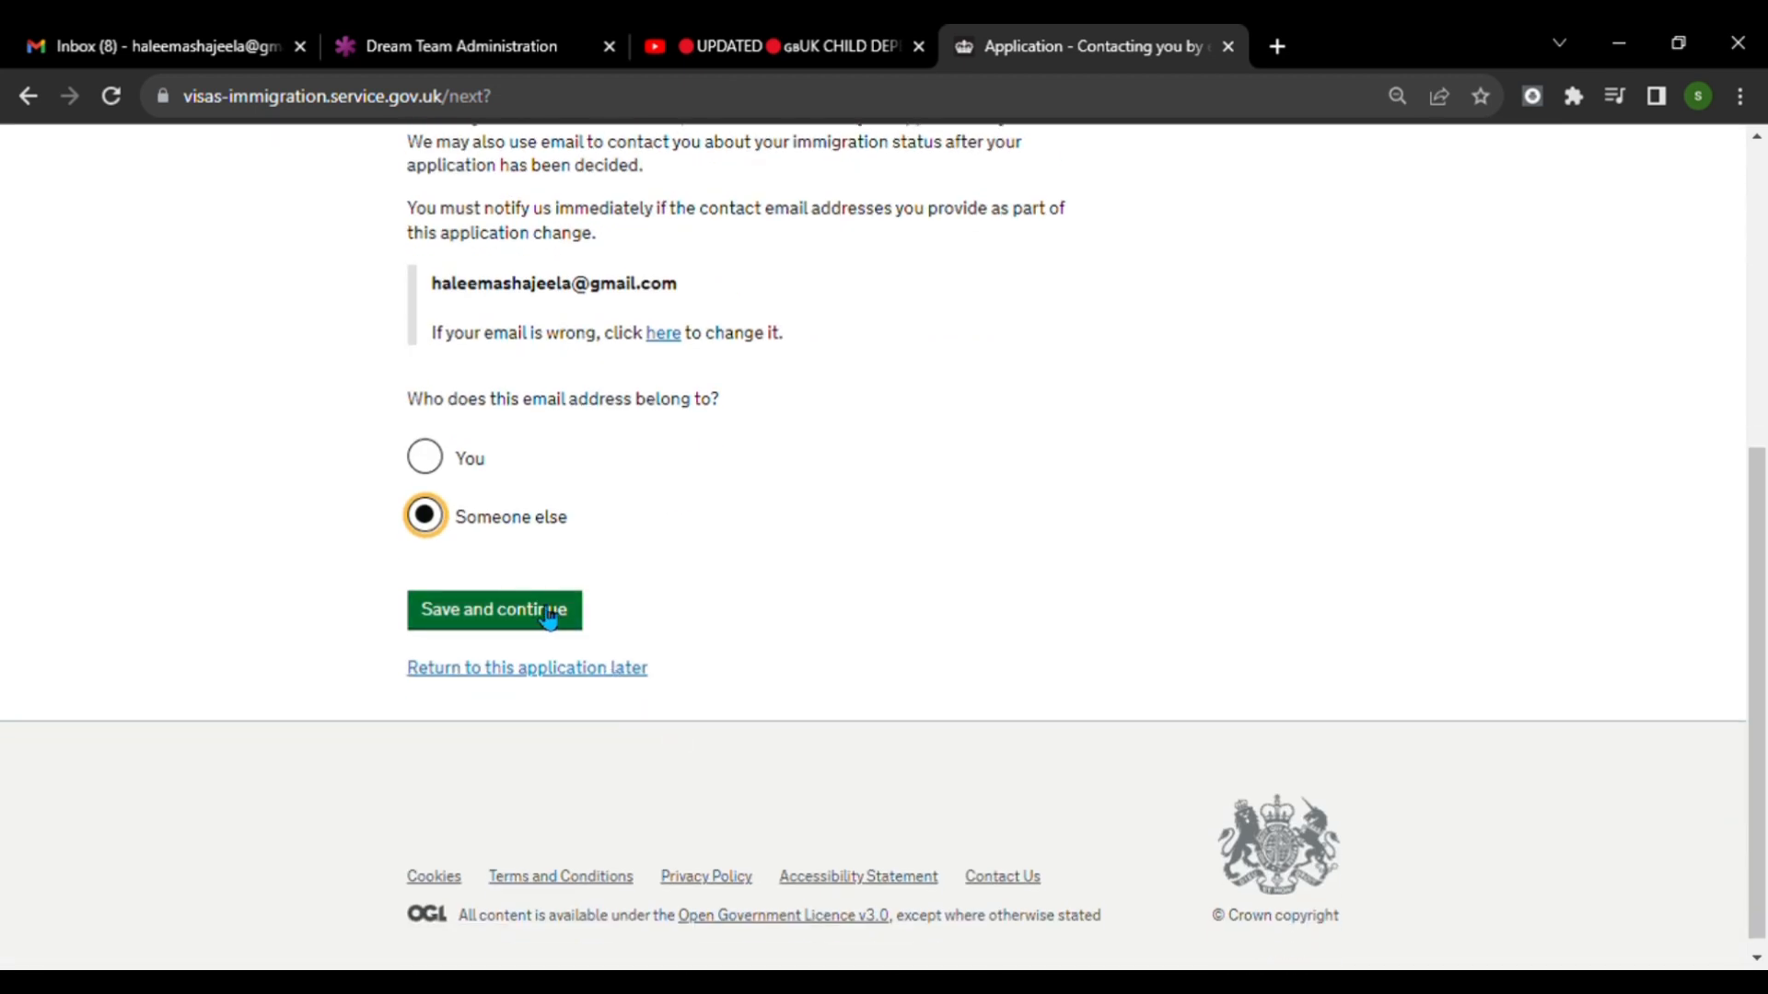
pyautogui.click(543, 612)
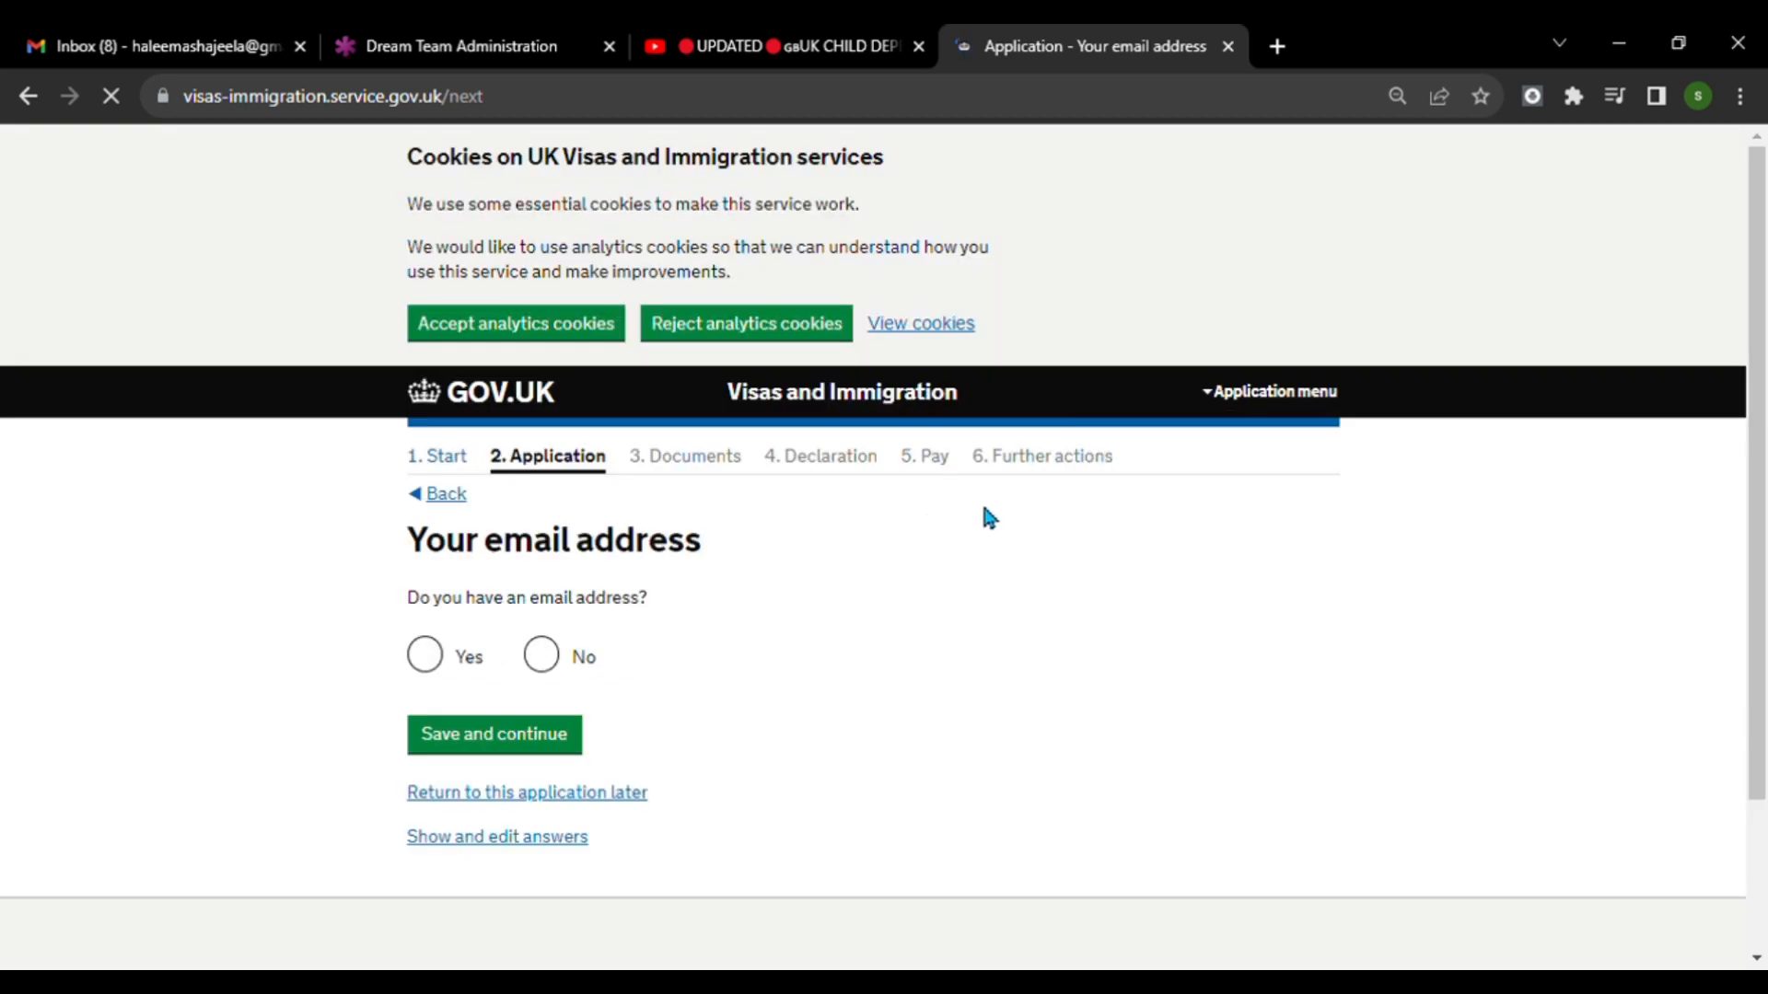
pyautogui.click(549, 658)
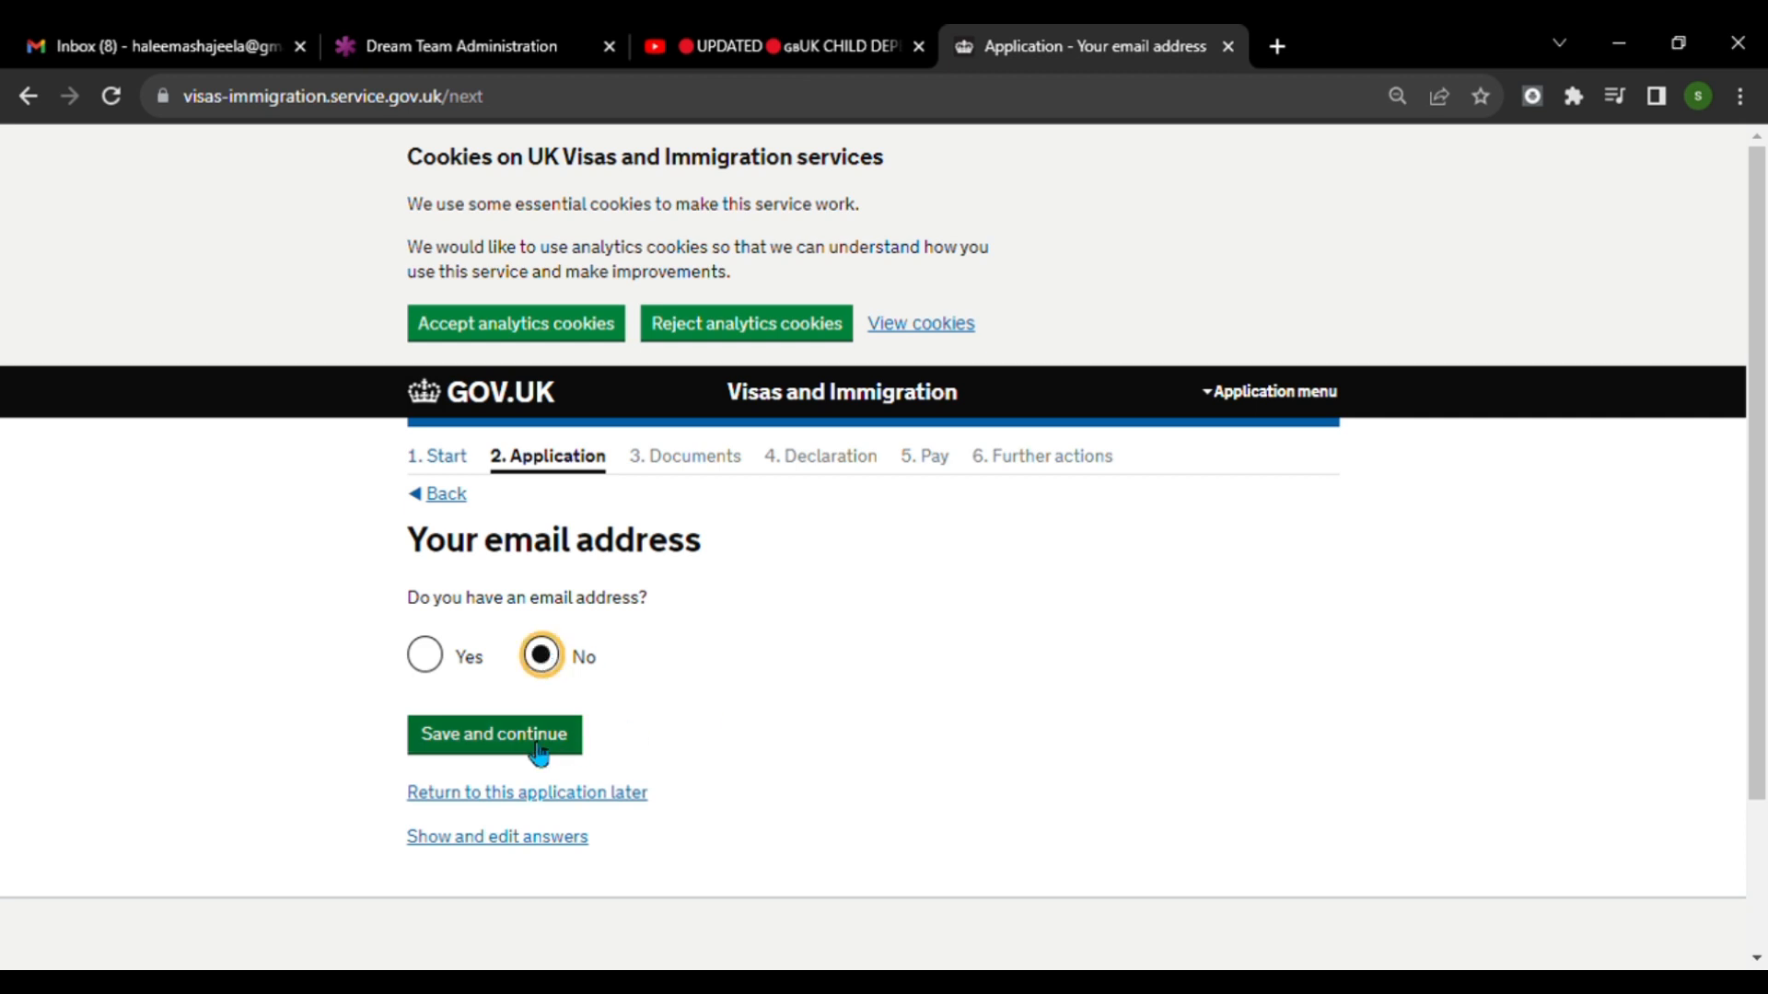
pyautogui.click(504, 744)
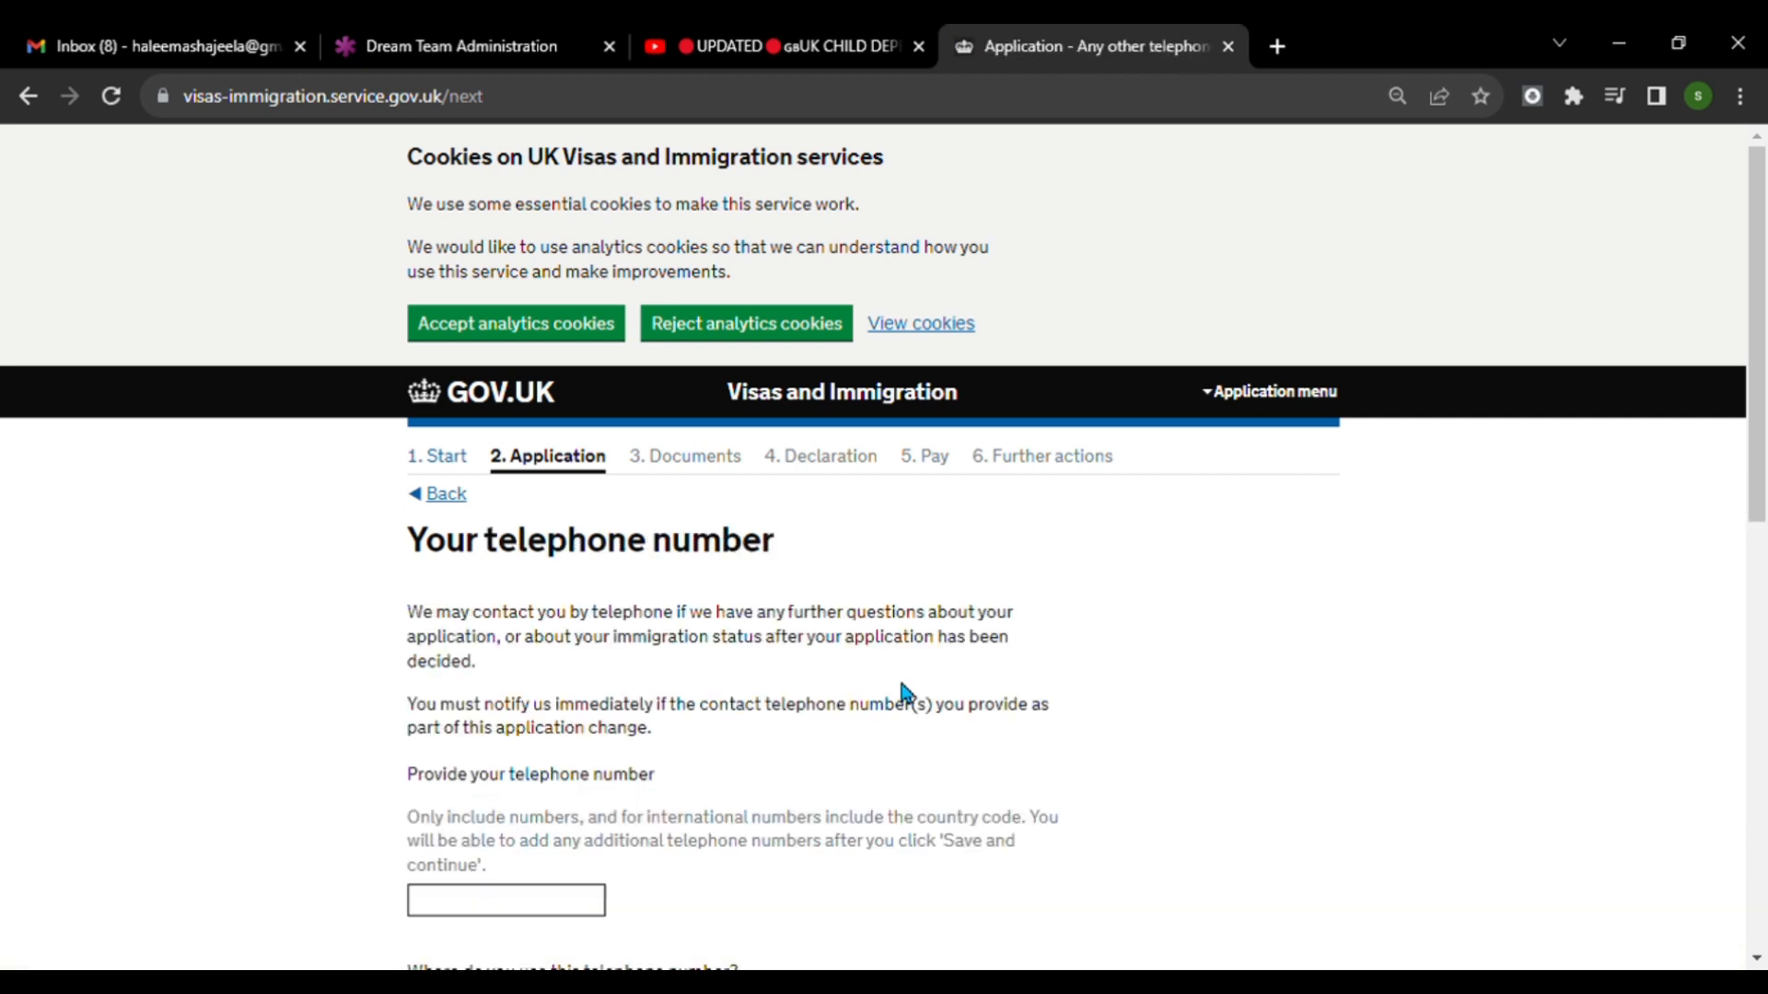
# Enter the applicant's telephone number, mark it as a mobile number for use whilst in the UK, and save the page.
pyautogui.scroll(-3, 899, 676)
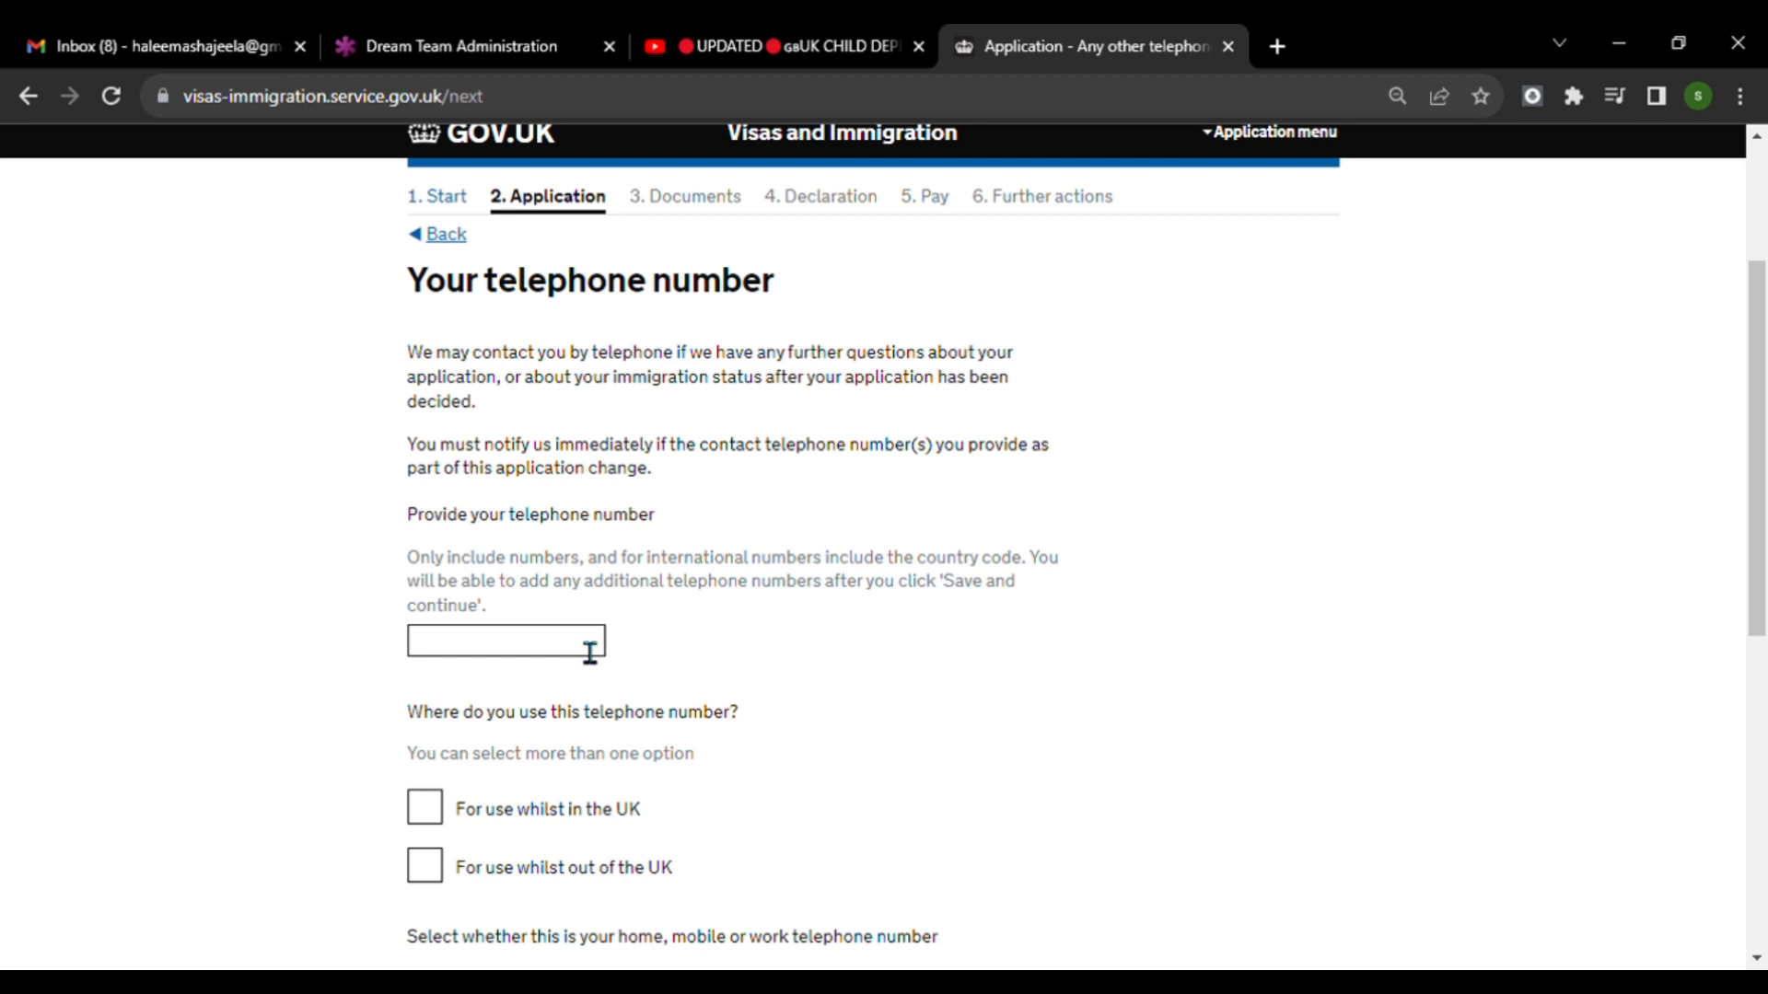
pyautogui.scroll(-3, 594, 652)
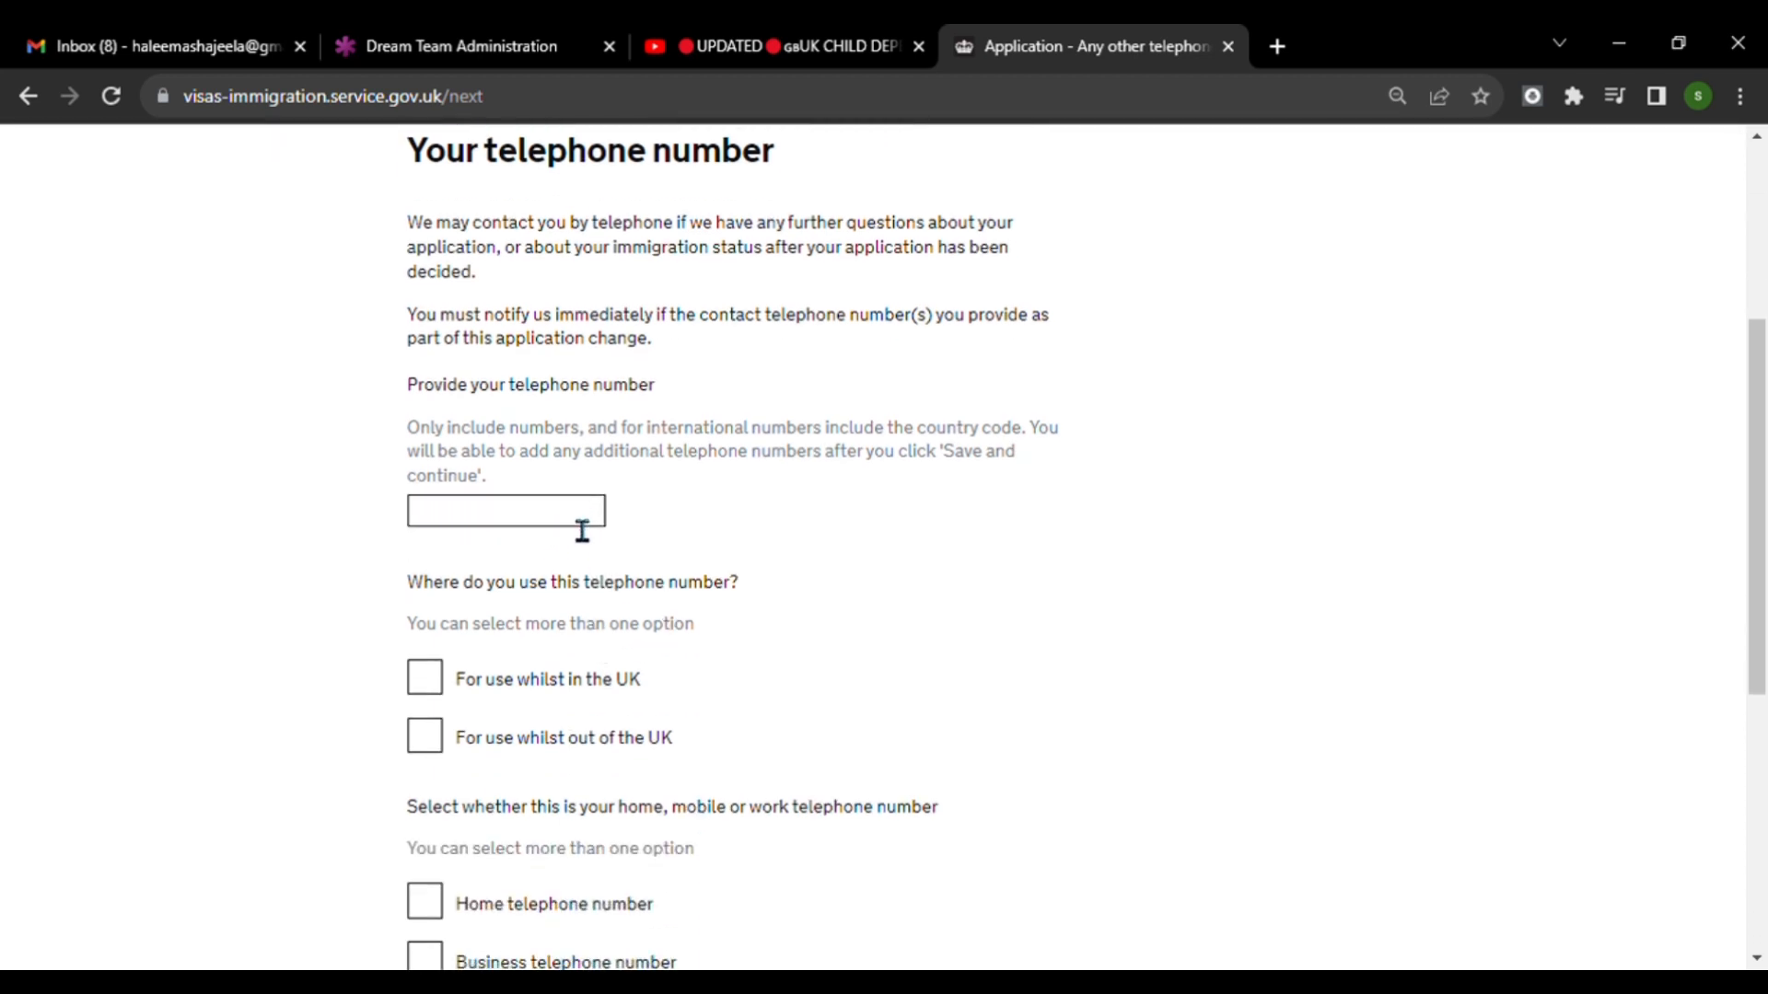
pyautogui.click(582, 524)
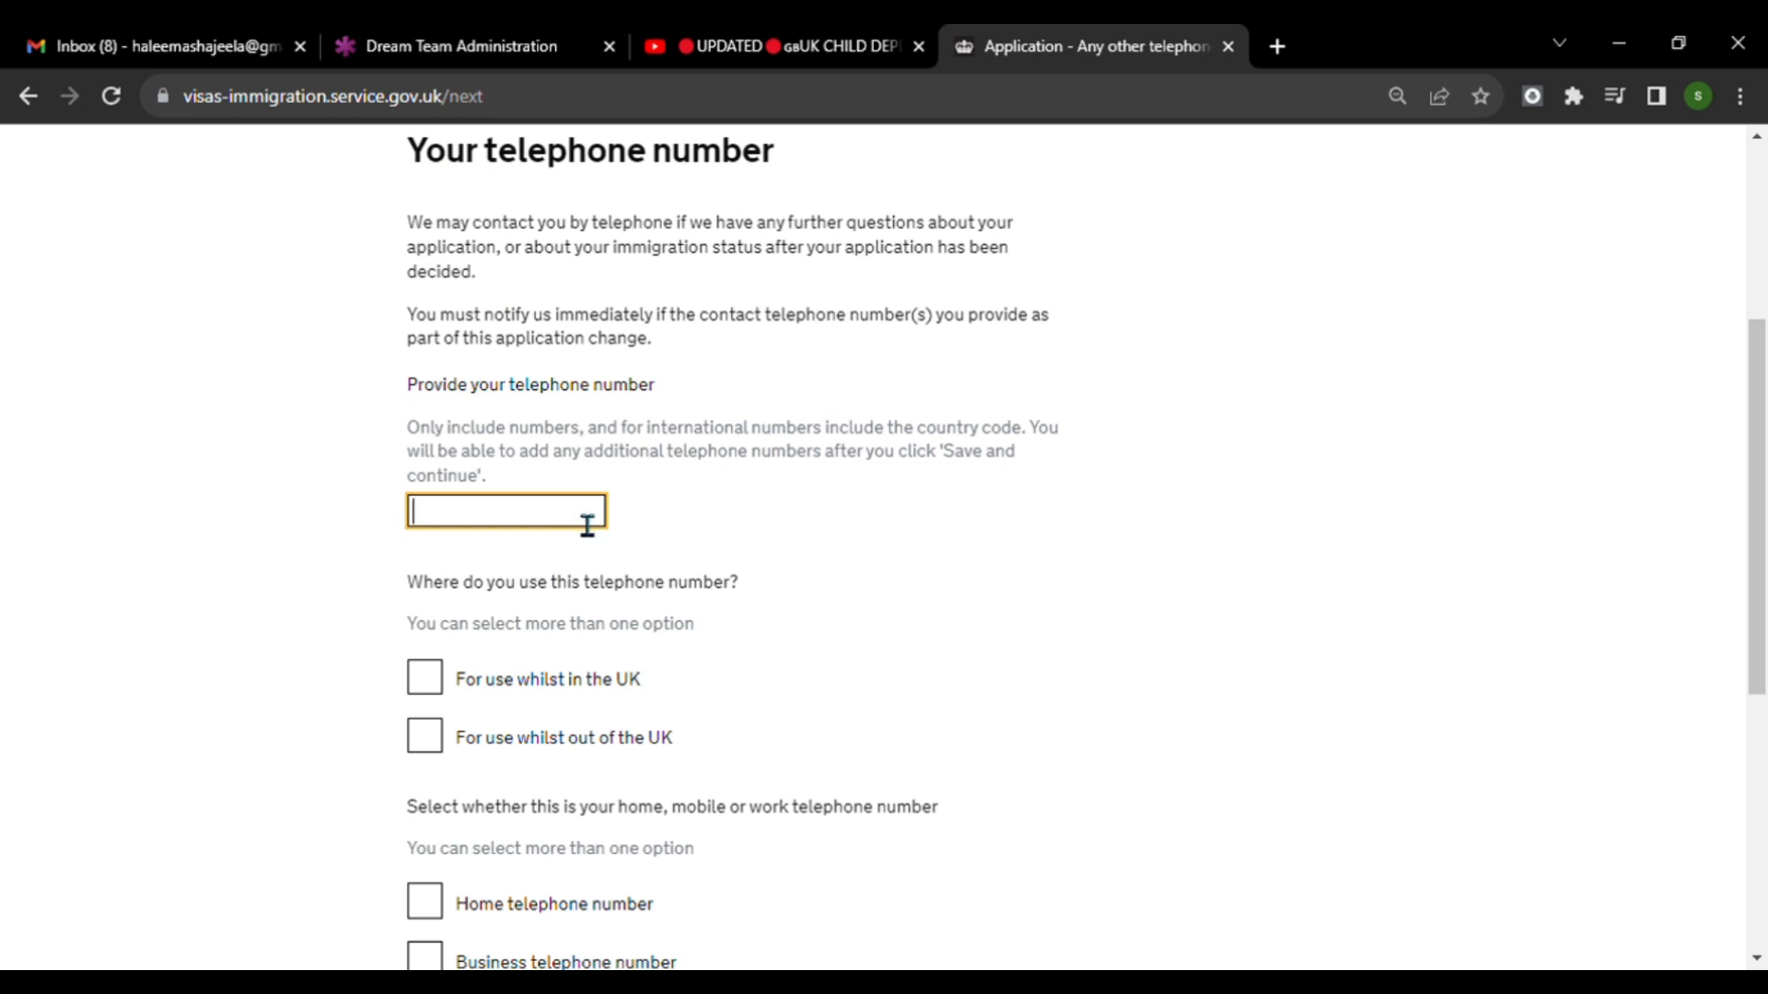
pyautogui.scroll(-5, 668, 552)
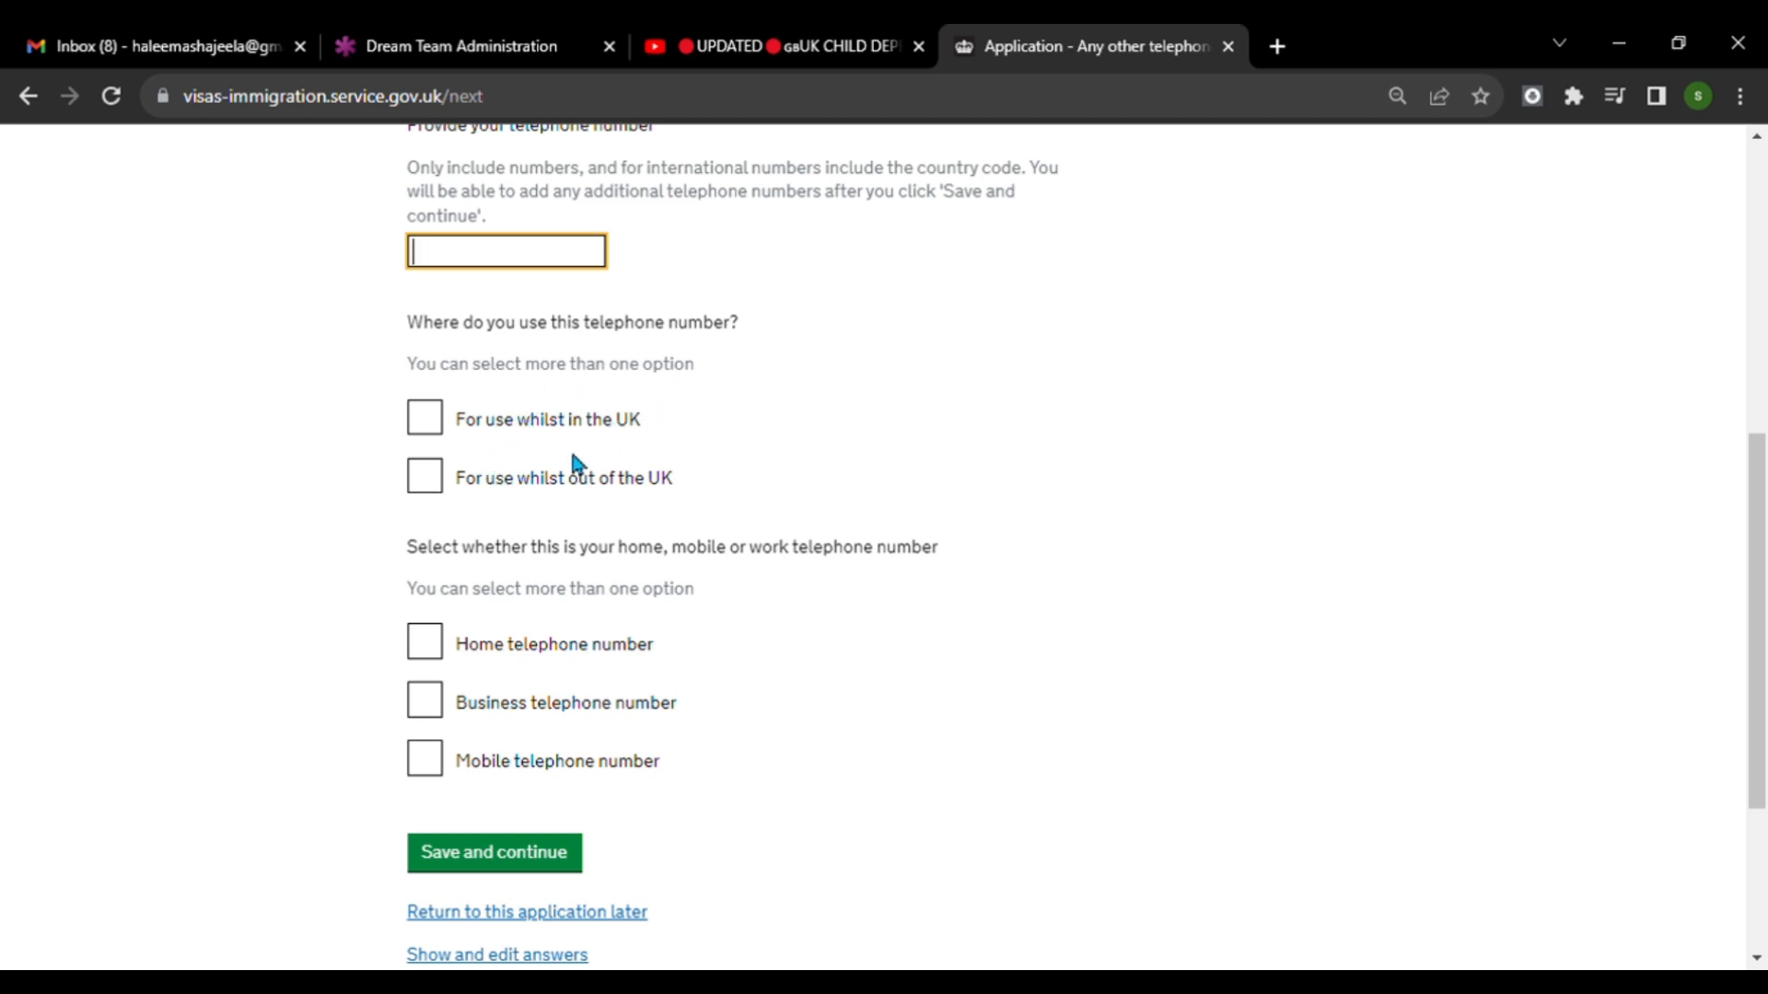
pyautogui.click(426, 420)
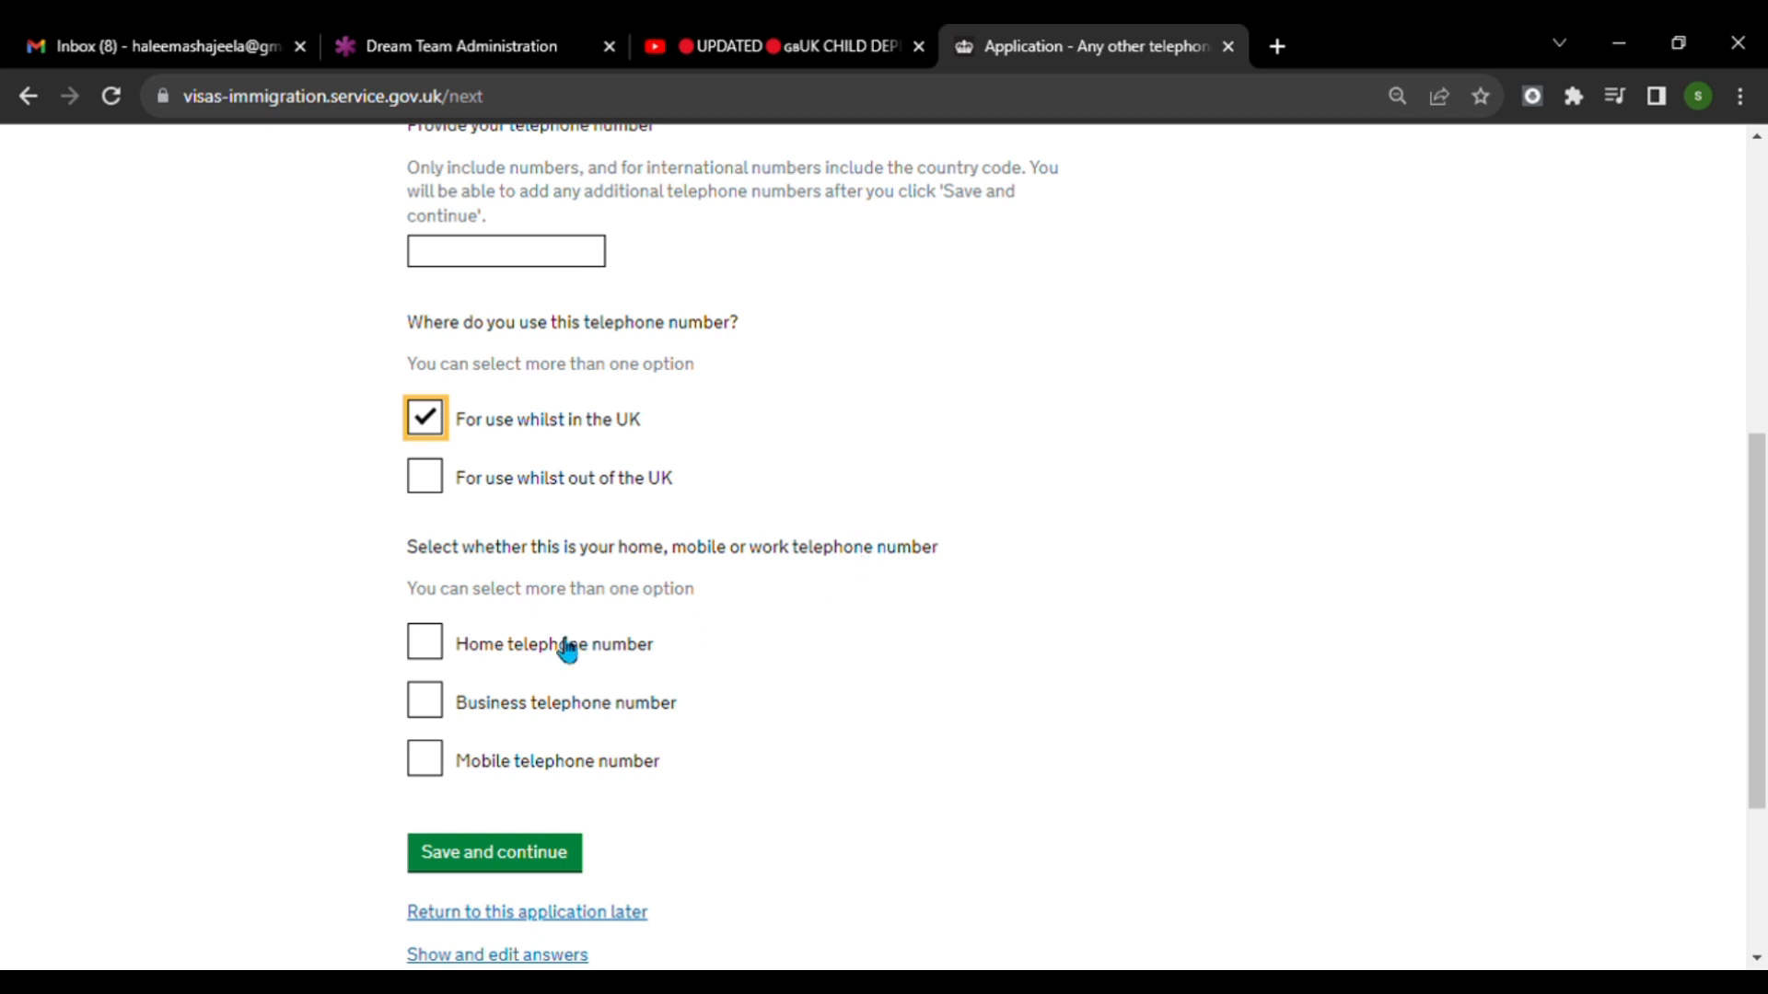
pyautogui.click(429, 760)
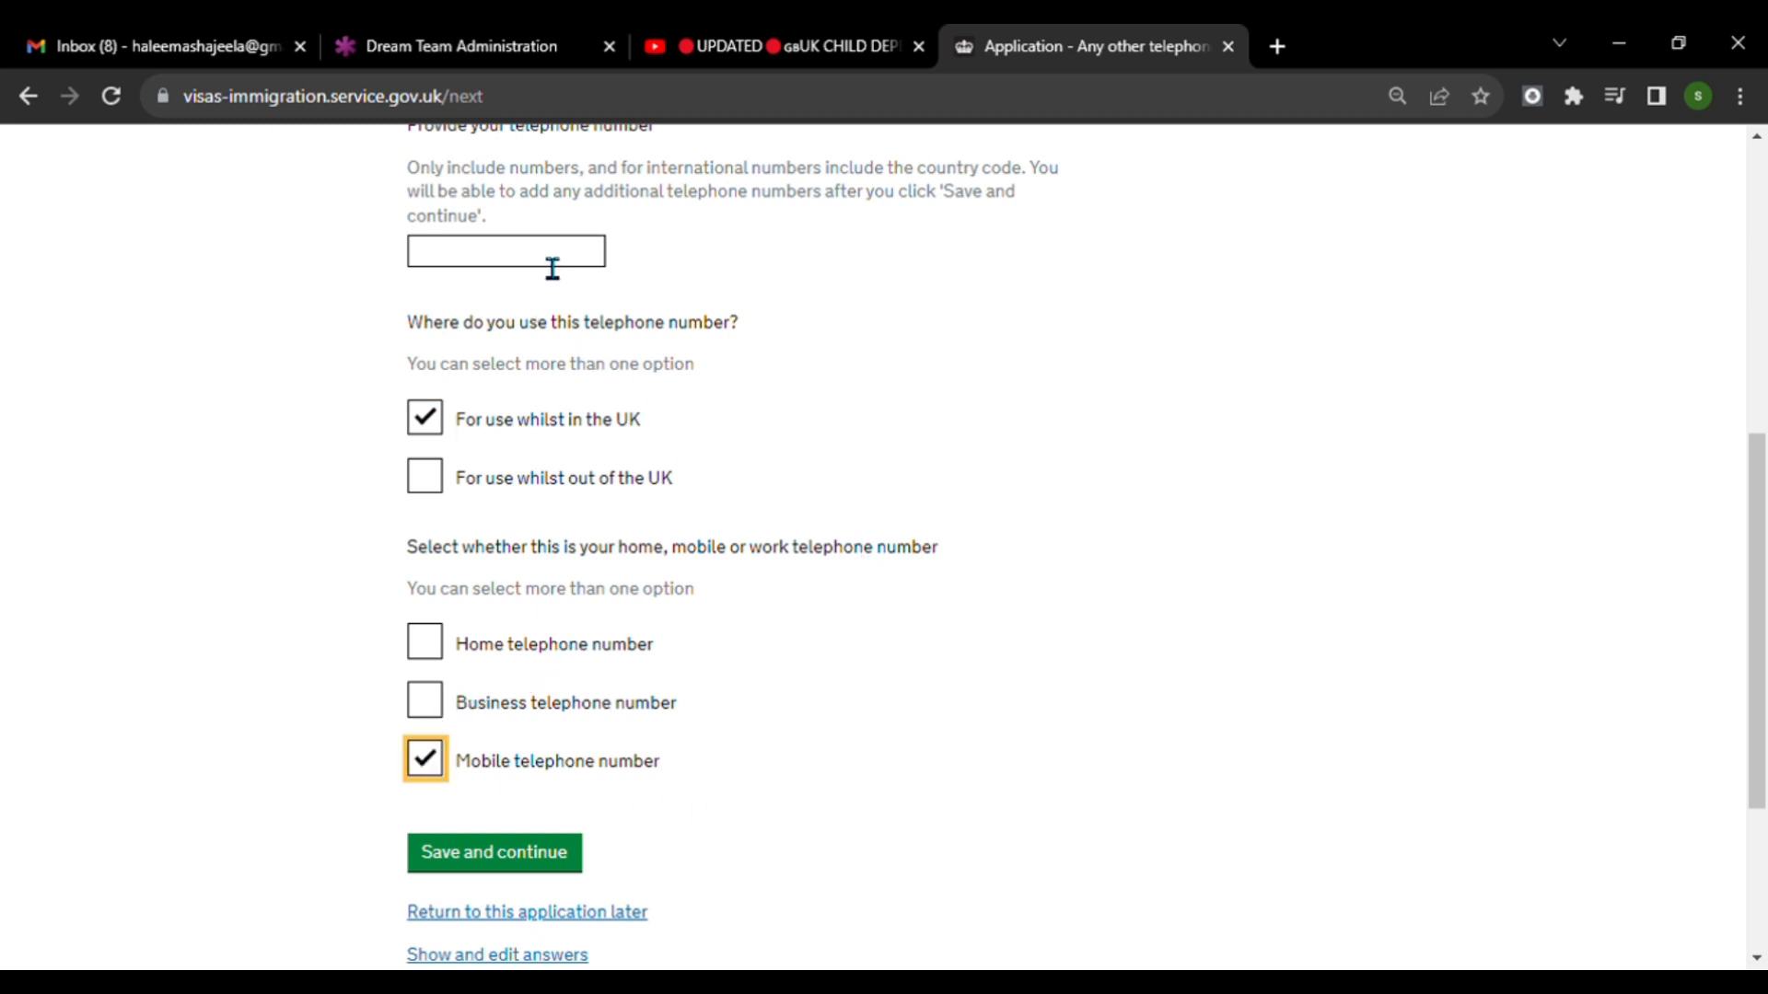
pyautogui.click(549, 848)
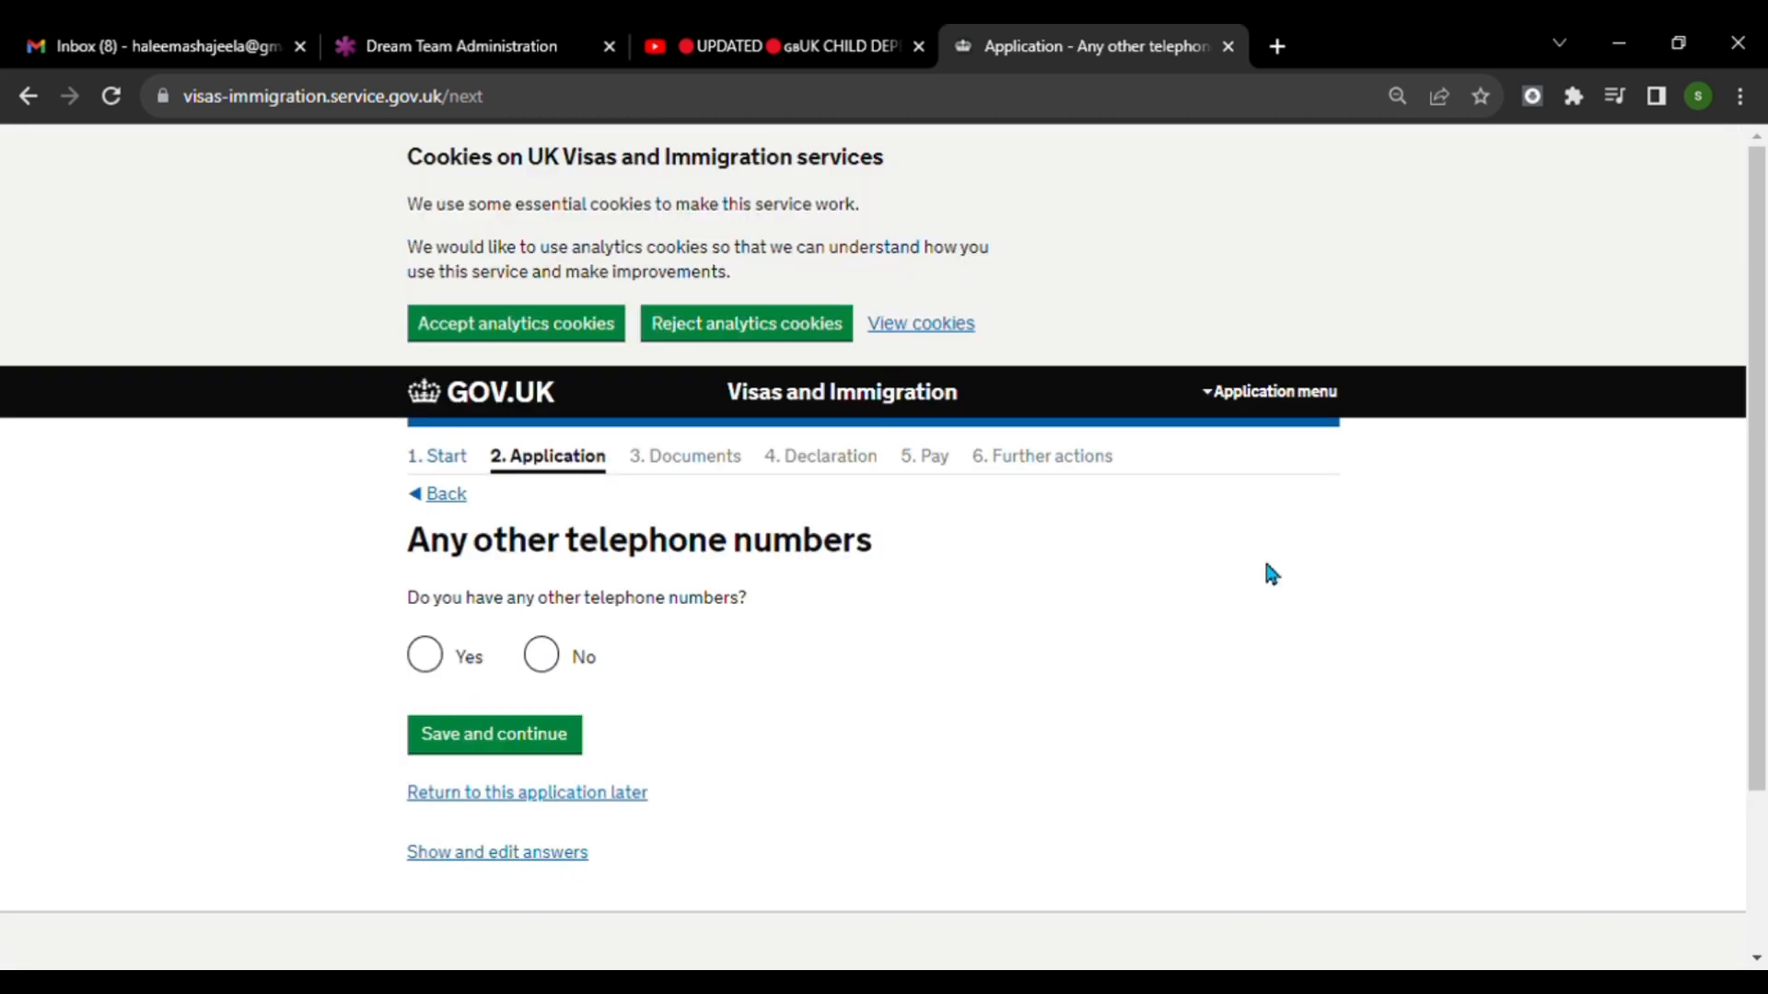
# Save No for other telephone numbers, and save that contact is possible by both telephone call and text message (SMS).
pyautogui.scroll(-1, 675, 339)
pyautogui.click(580, 541)
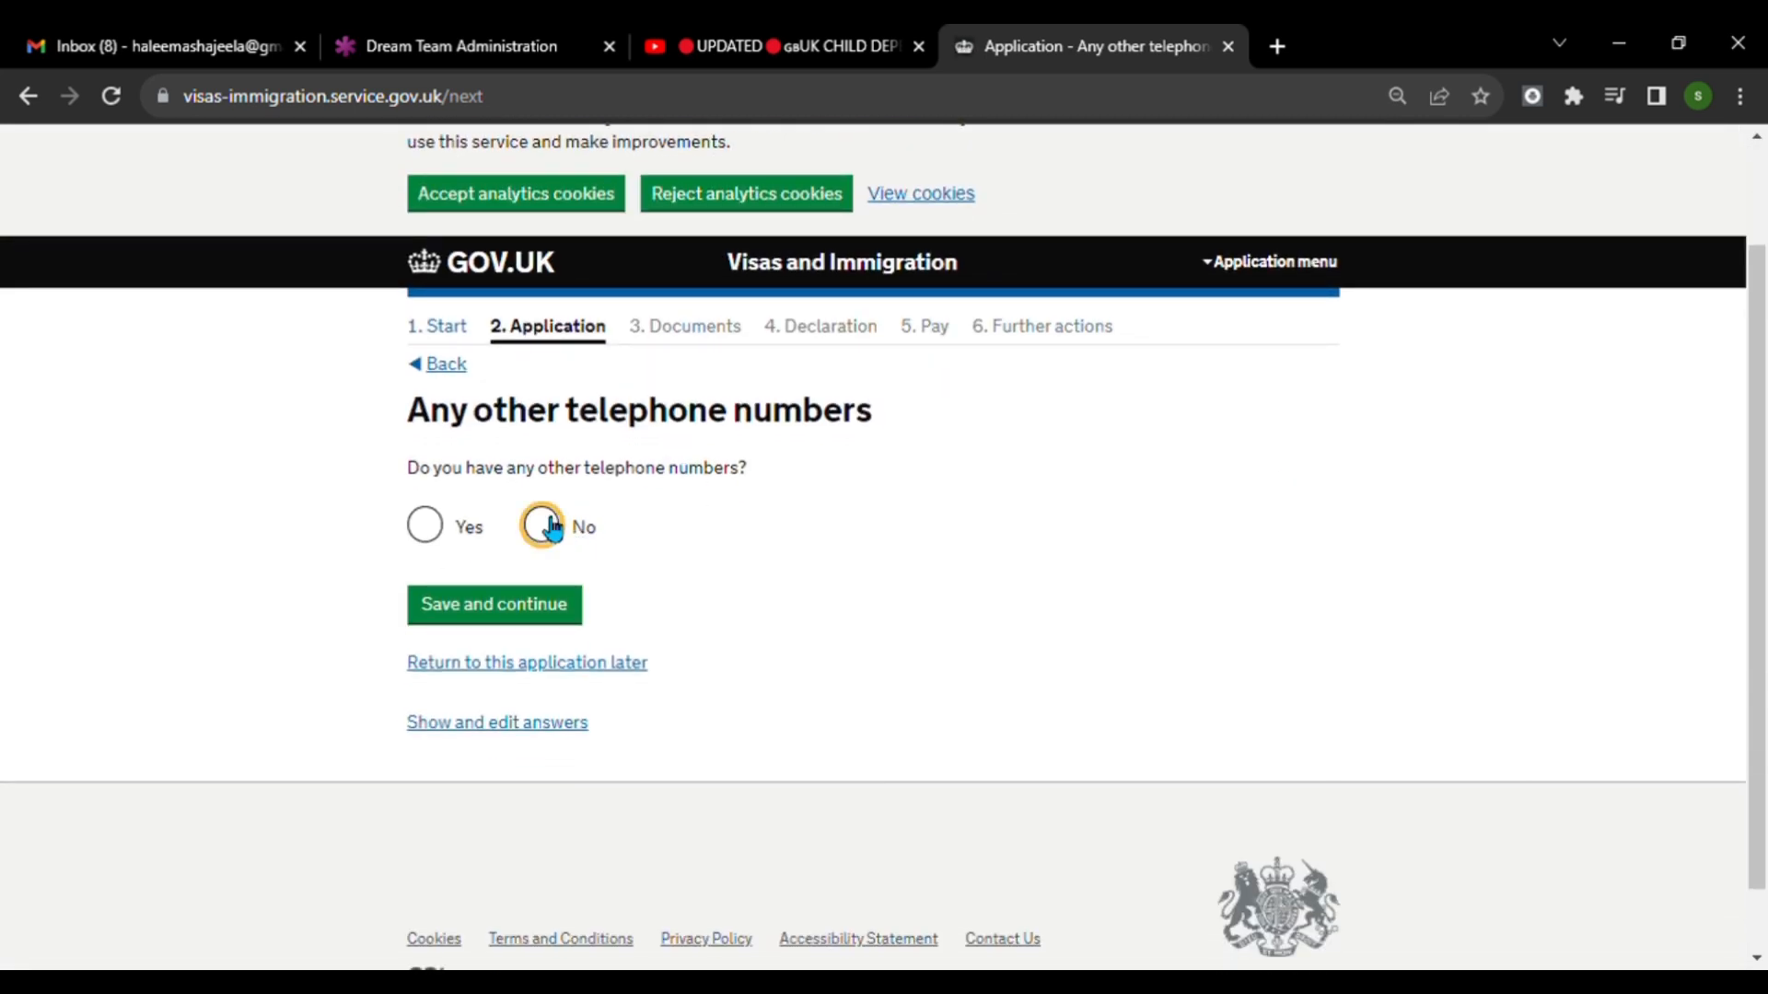
pyautogui.click(539, 612)
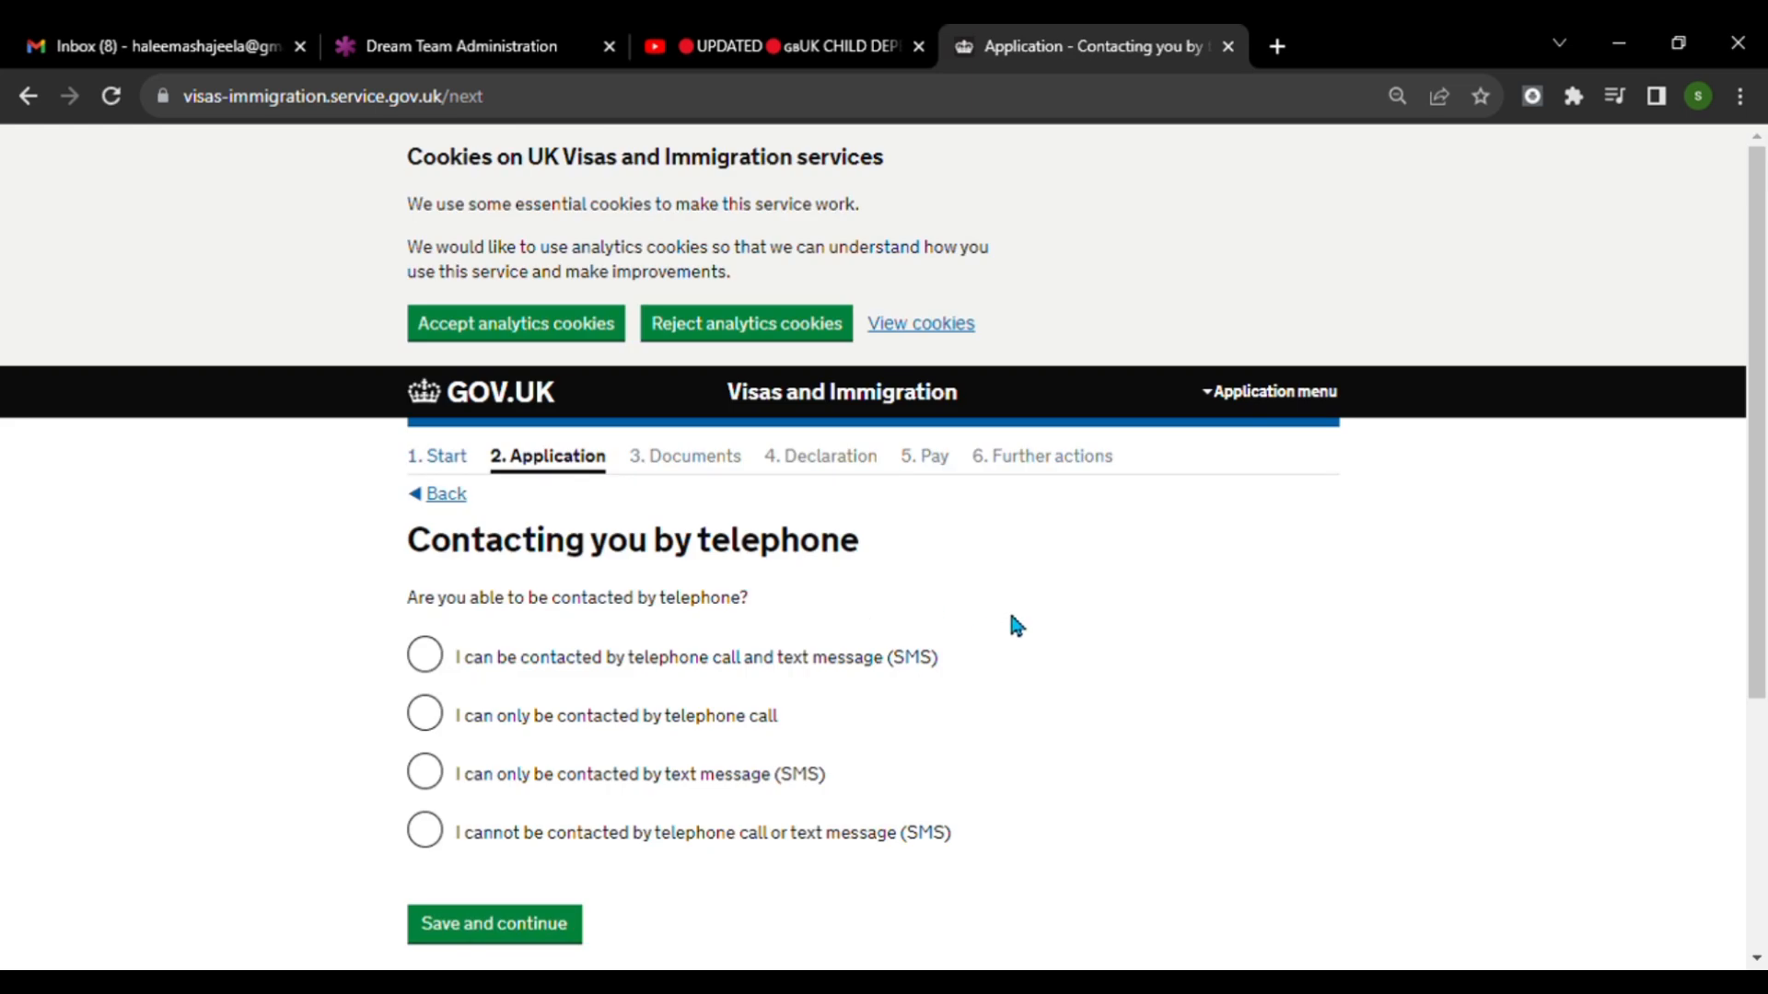
pyautogui.scroll(-1, 1011, 626)
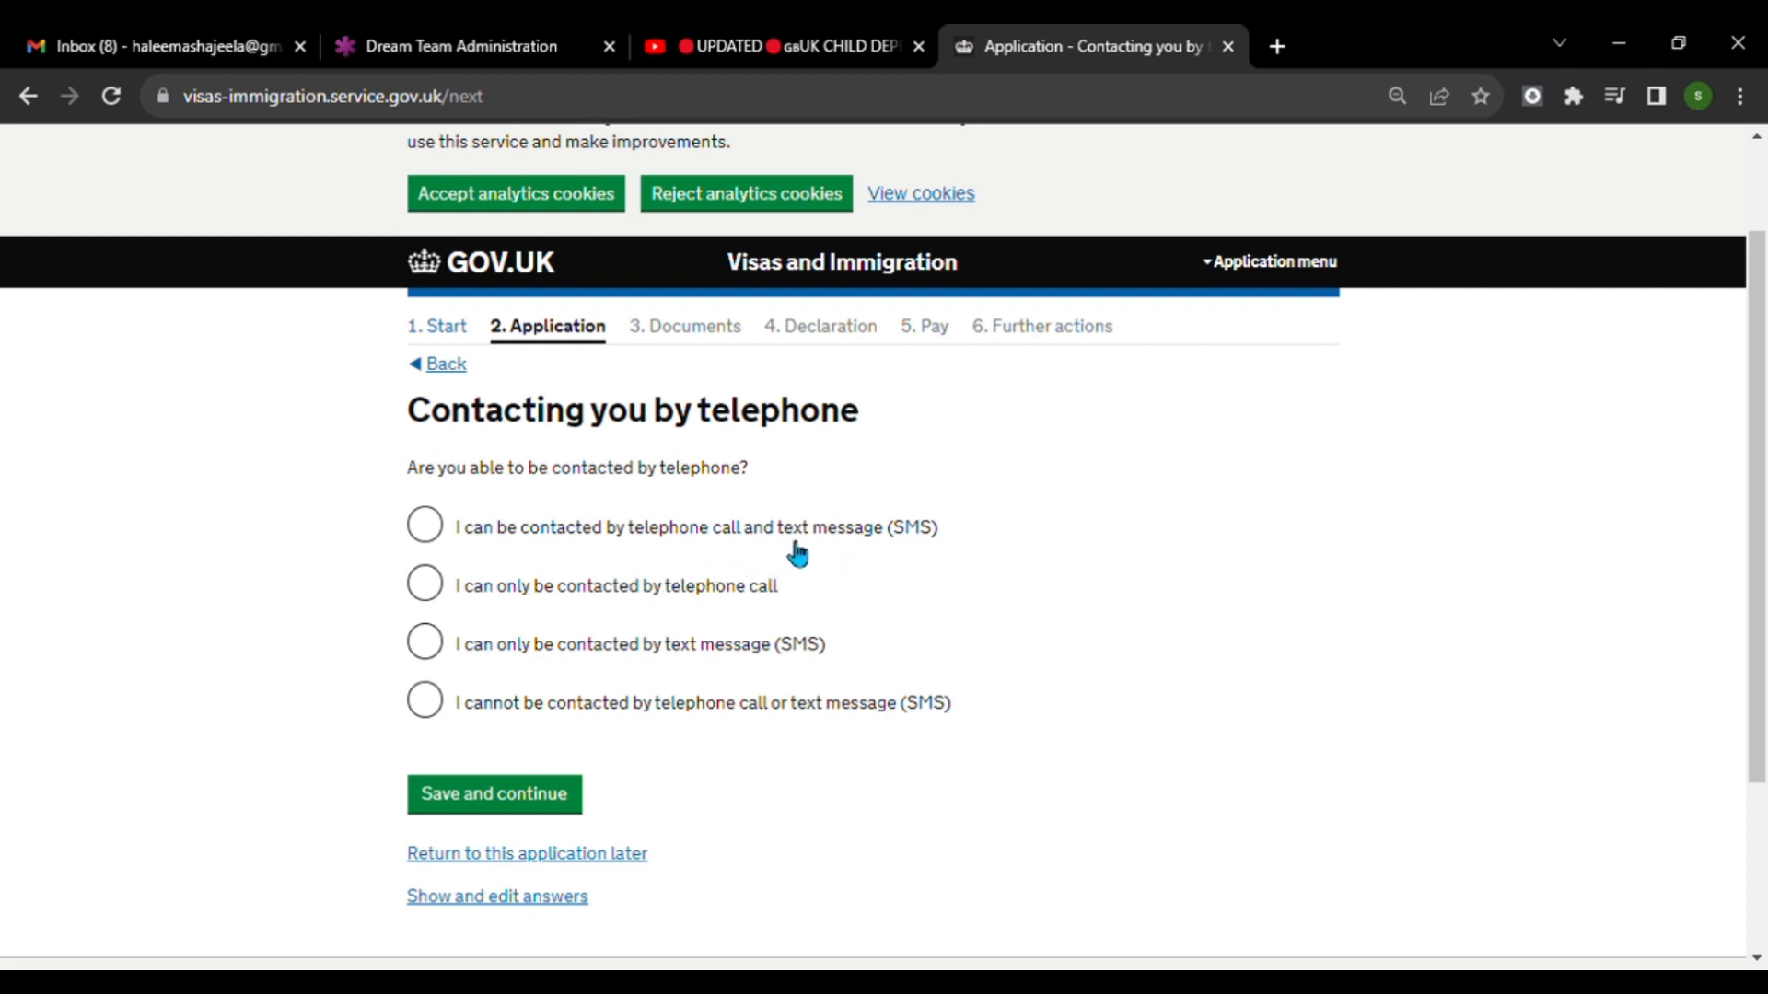
pyautogui.click(441, 531)
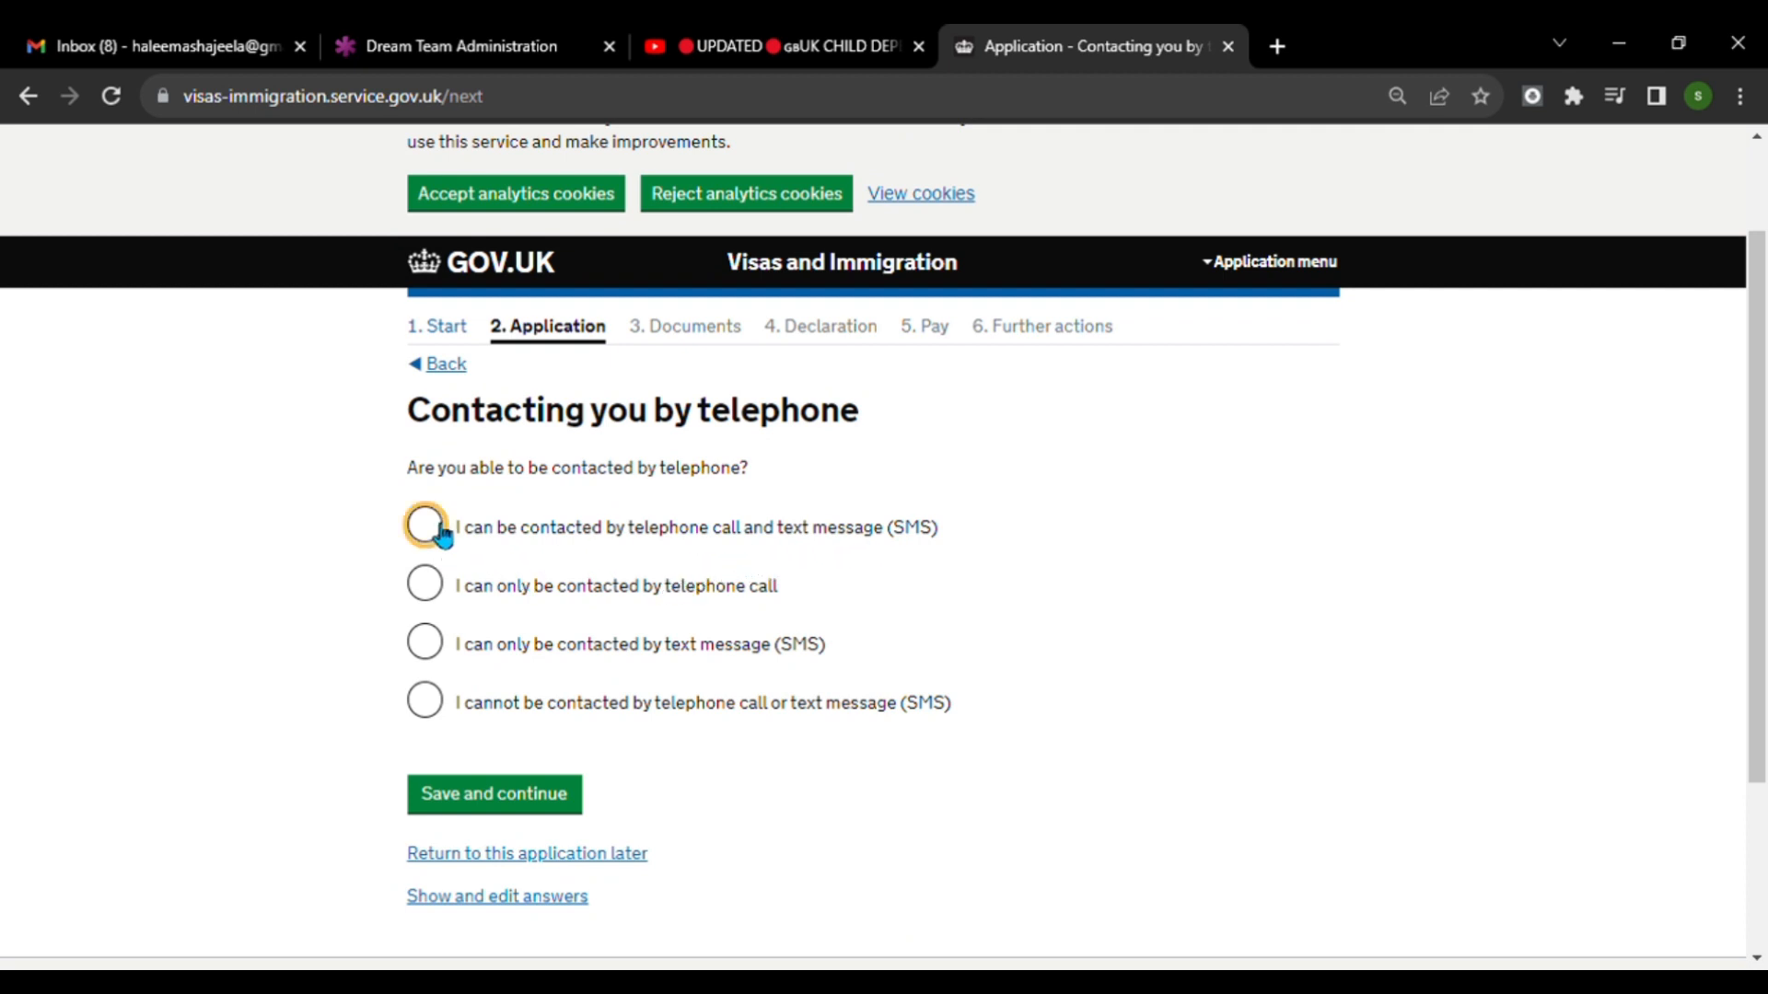
pyautogui.click(525, 799)
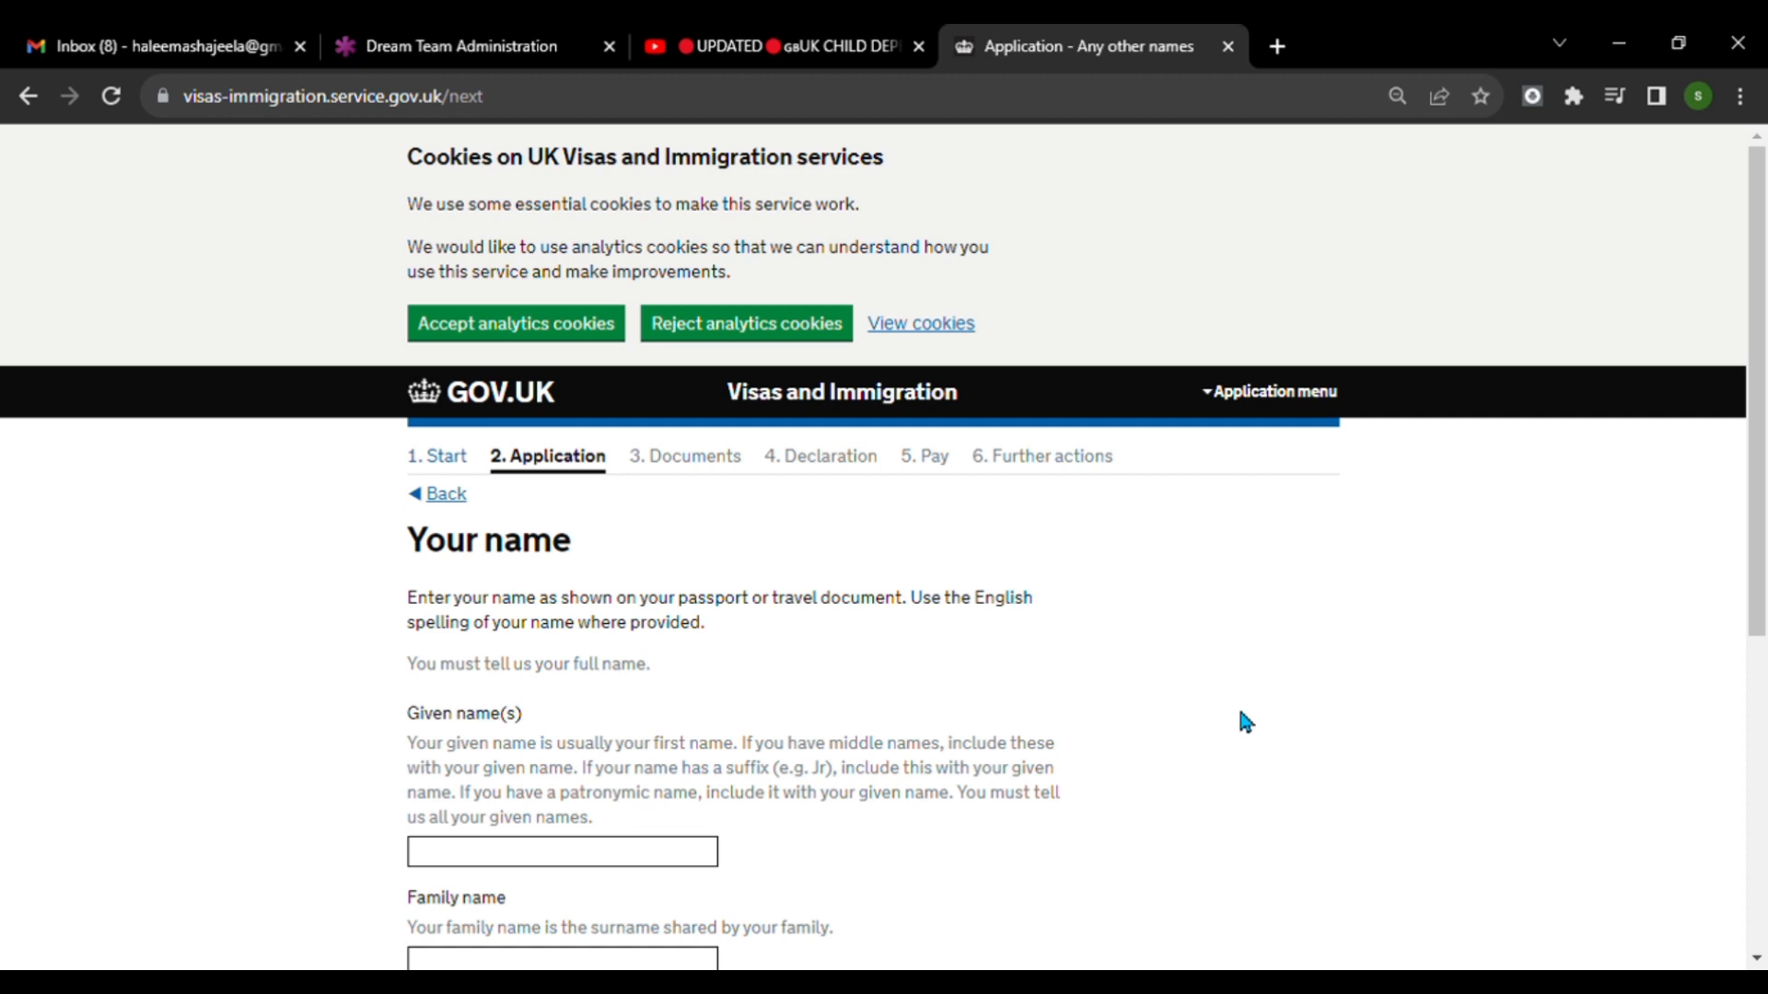
# Enter the child's given name and family name as shown on the passport, and save the page.
pyautogui.scroll(-3, 1224, 682)
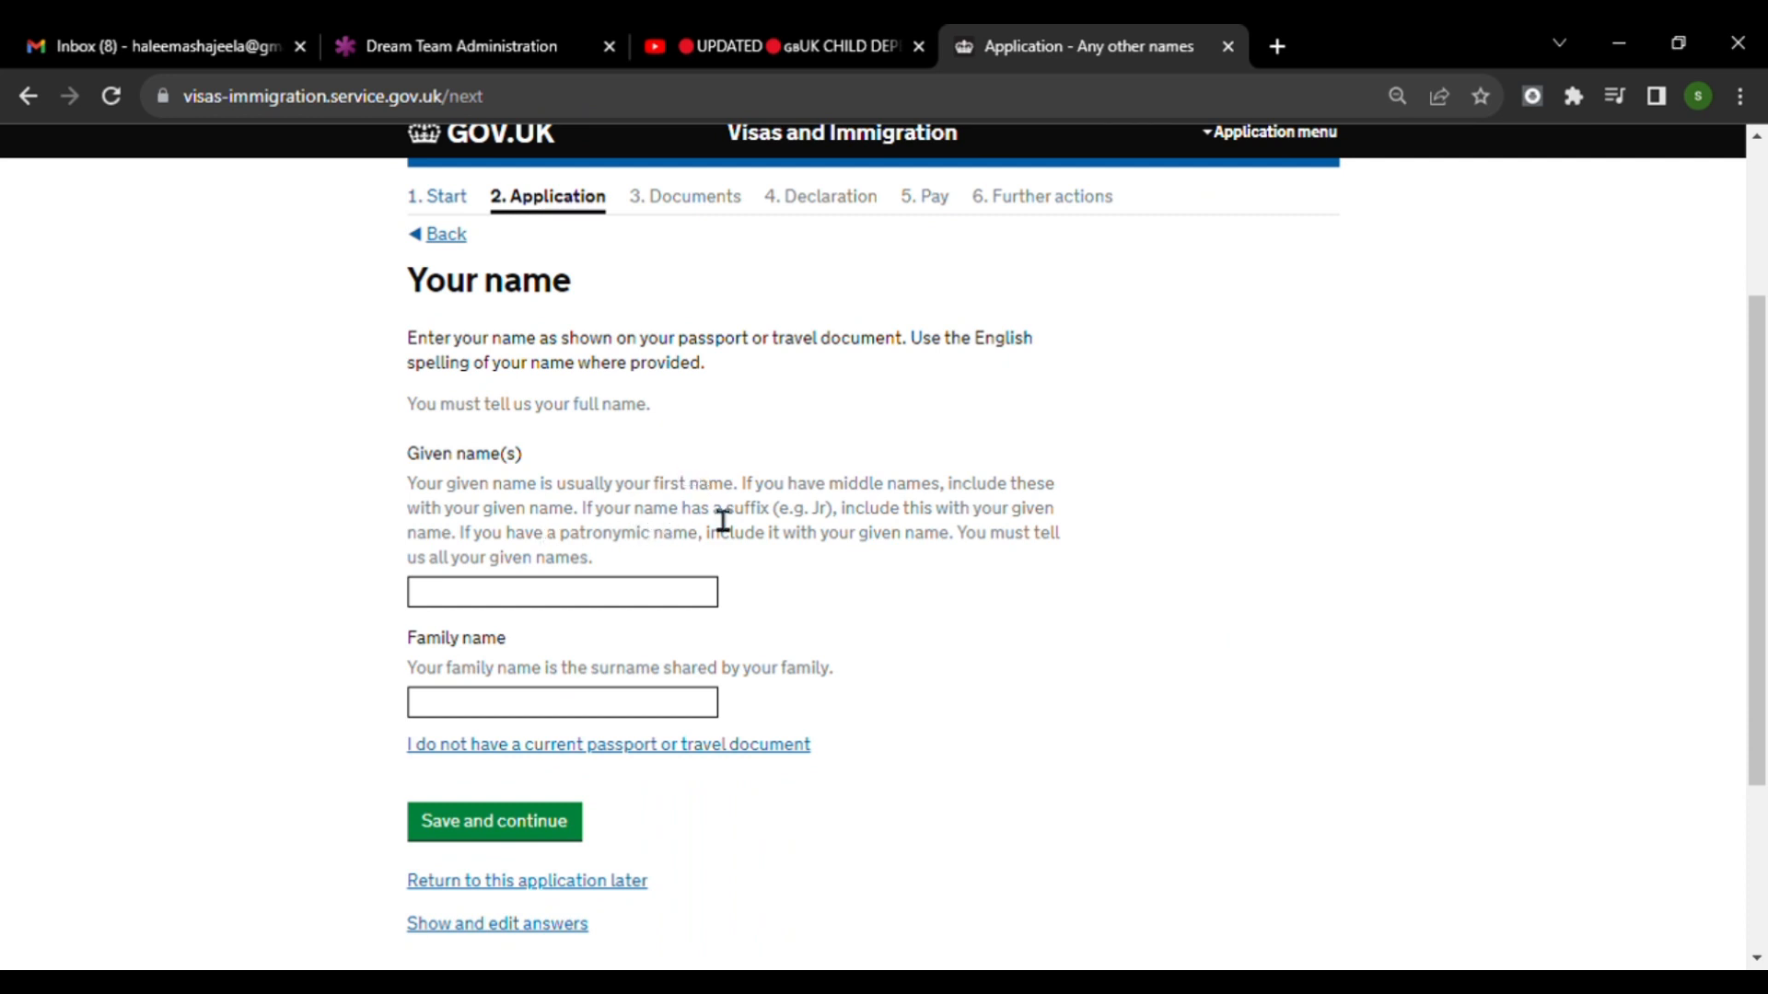
pyautogui.click(593, 605)
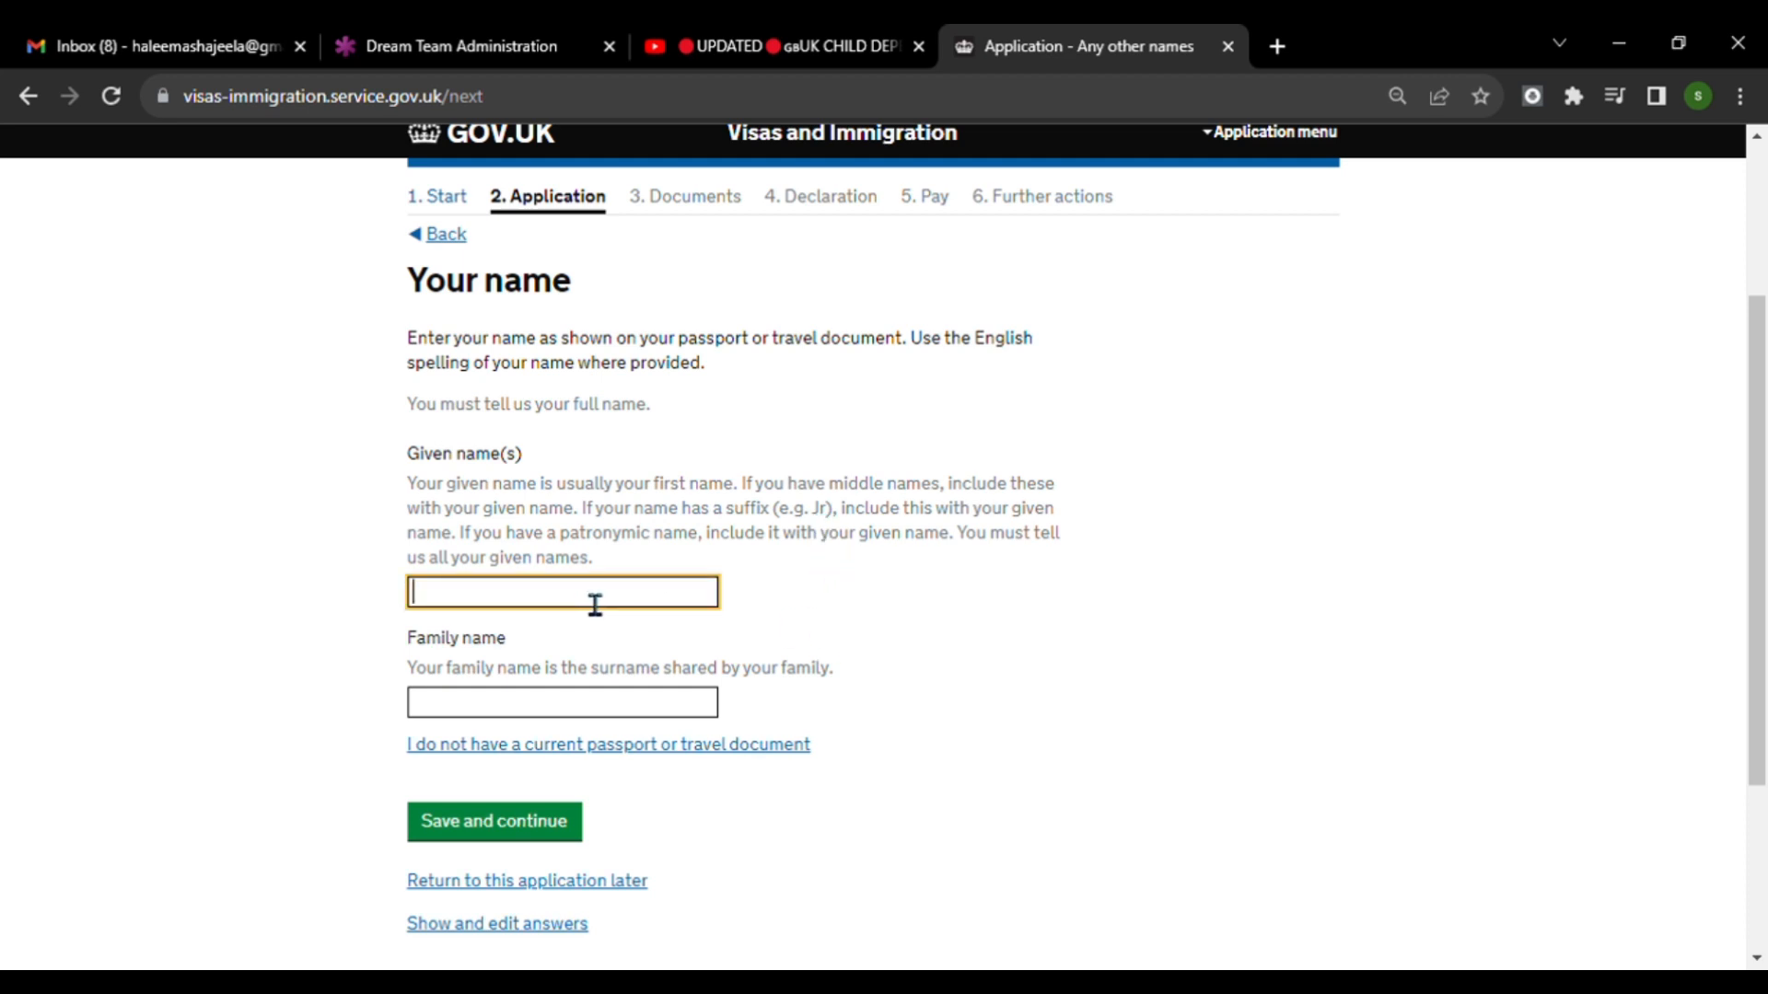
pyautogui.scroll(2, 563, 742)
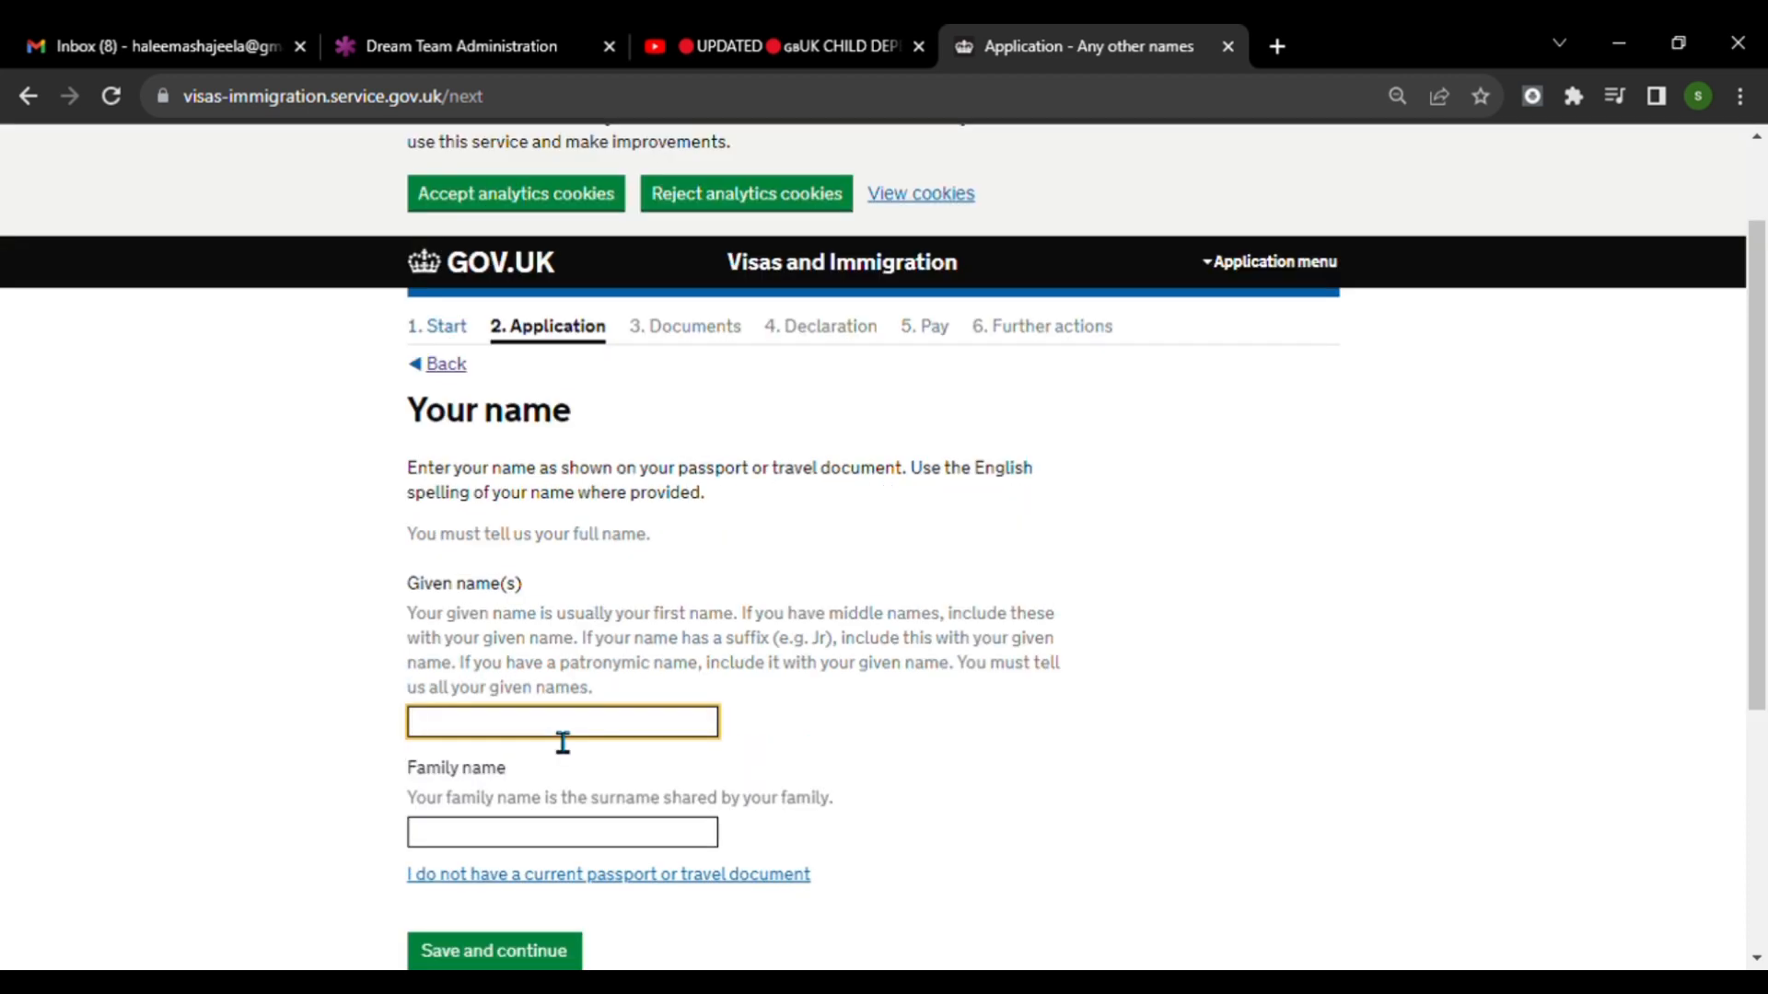
pyautogui.click(520, 844)
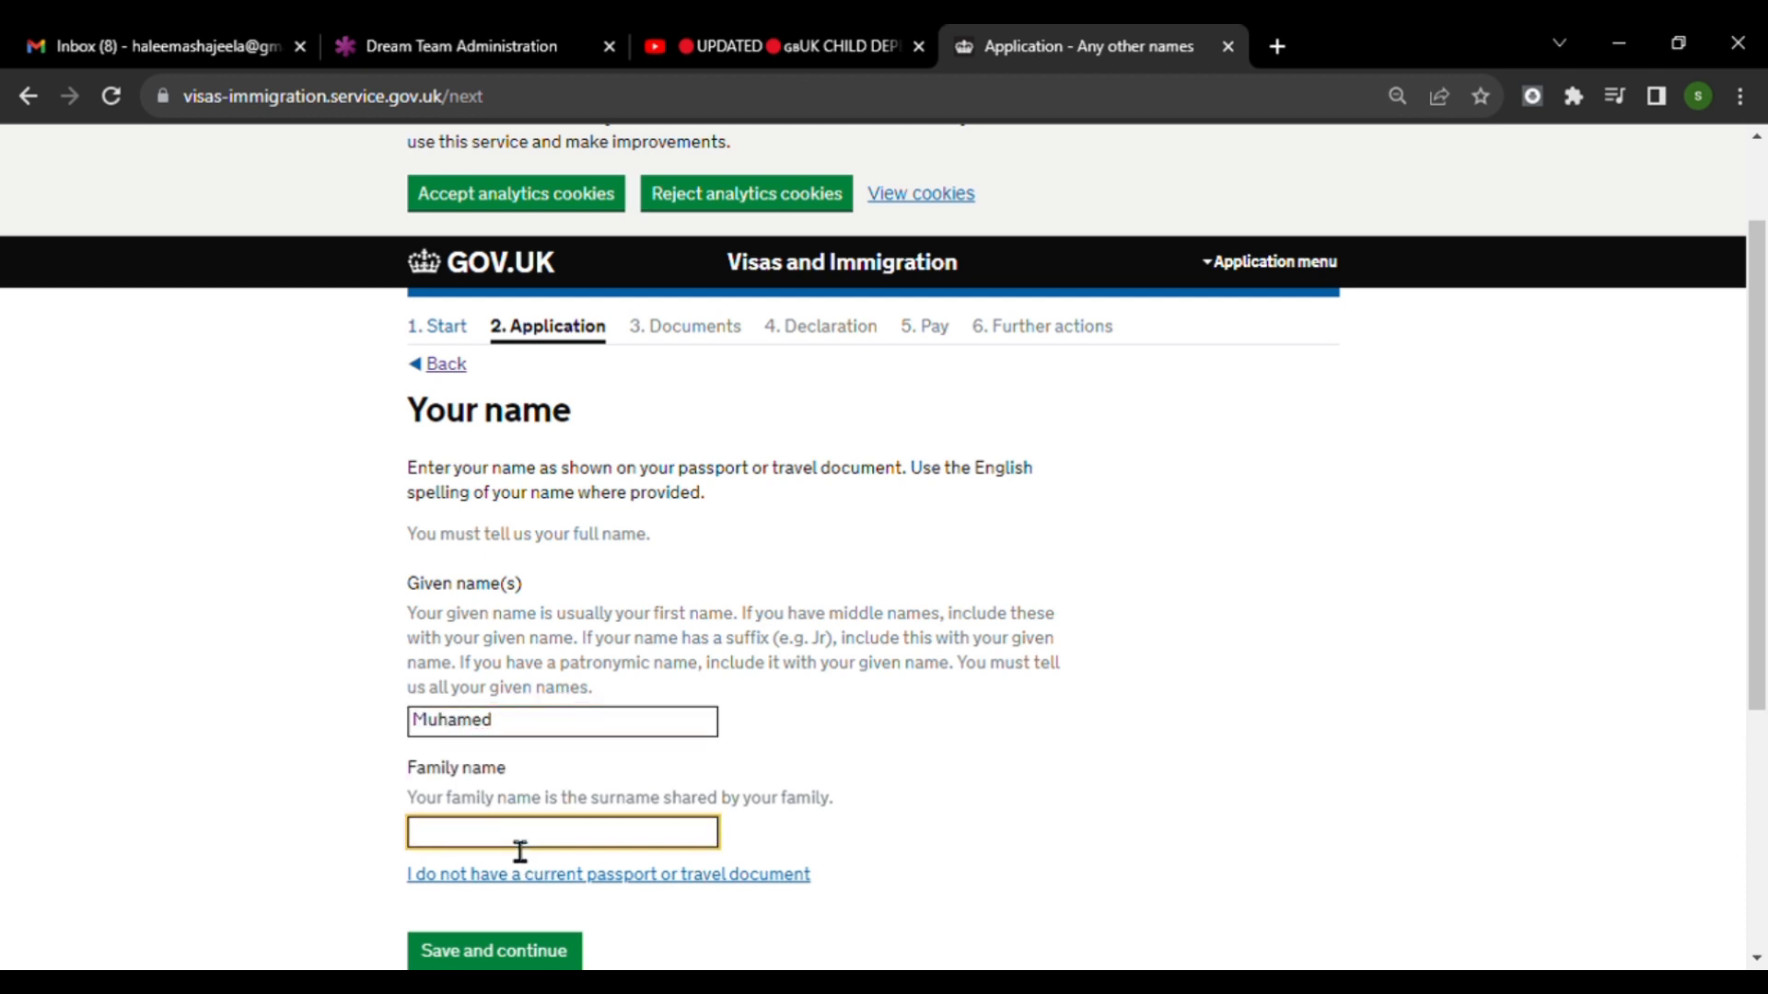
pyautogui.scroll(-5, 1006, 639)
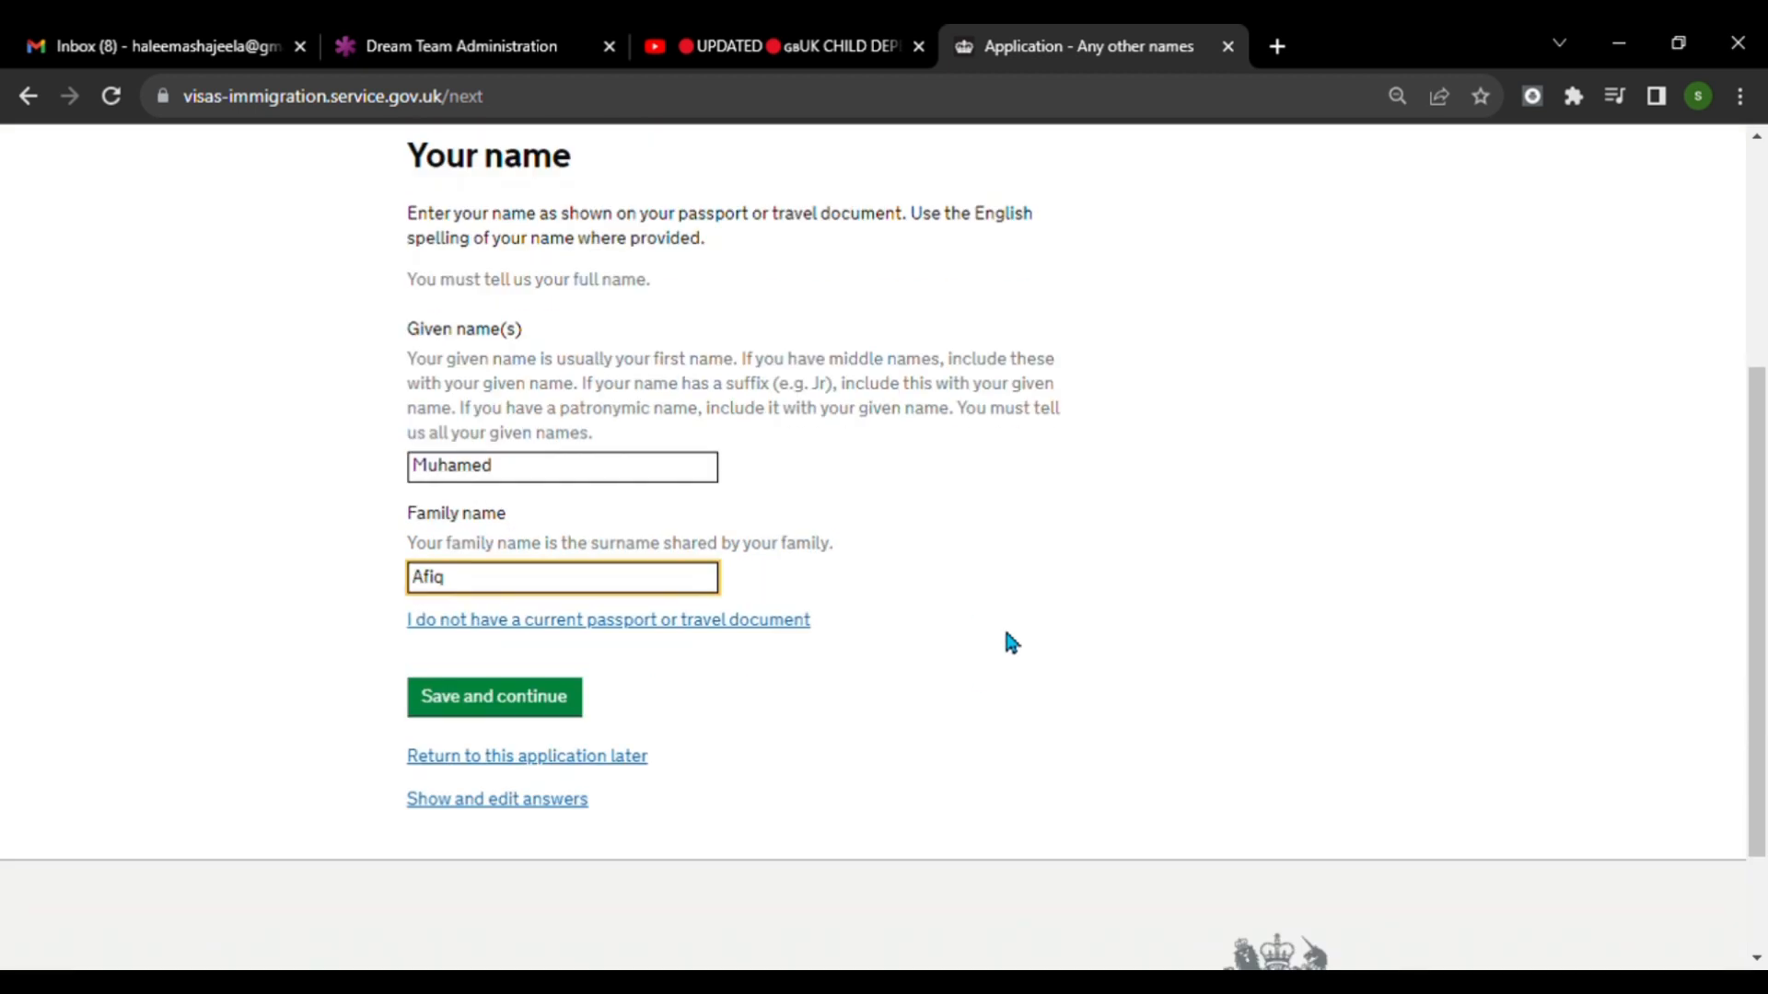
pyautogui.click(537, 571)
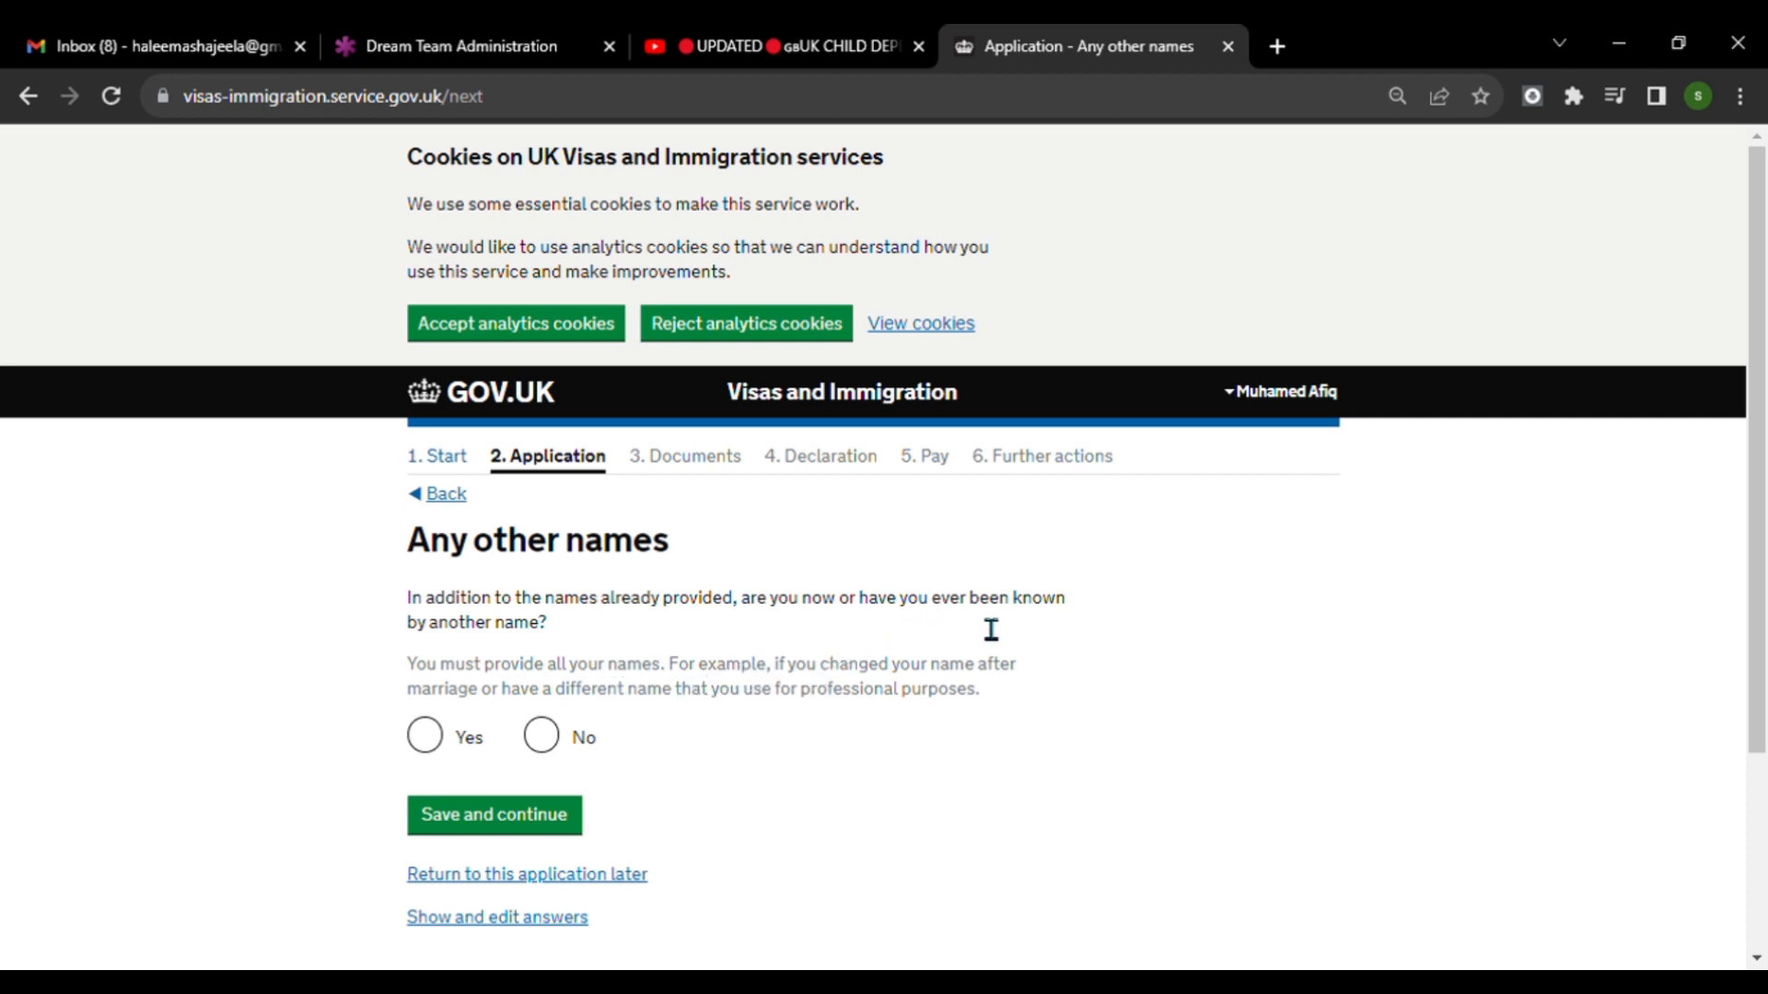
# Save No for ever having been known by another name.
pyautogui.click(545, 736)
pyautogui.scroll(-2, 560, 764)
pyautogui.click(549, 688)
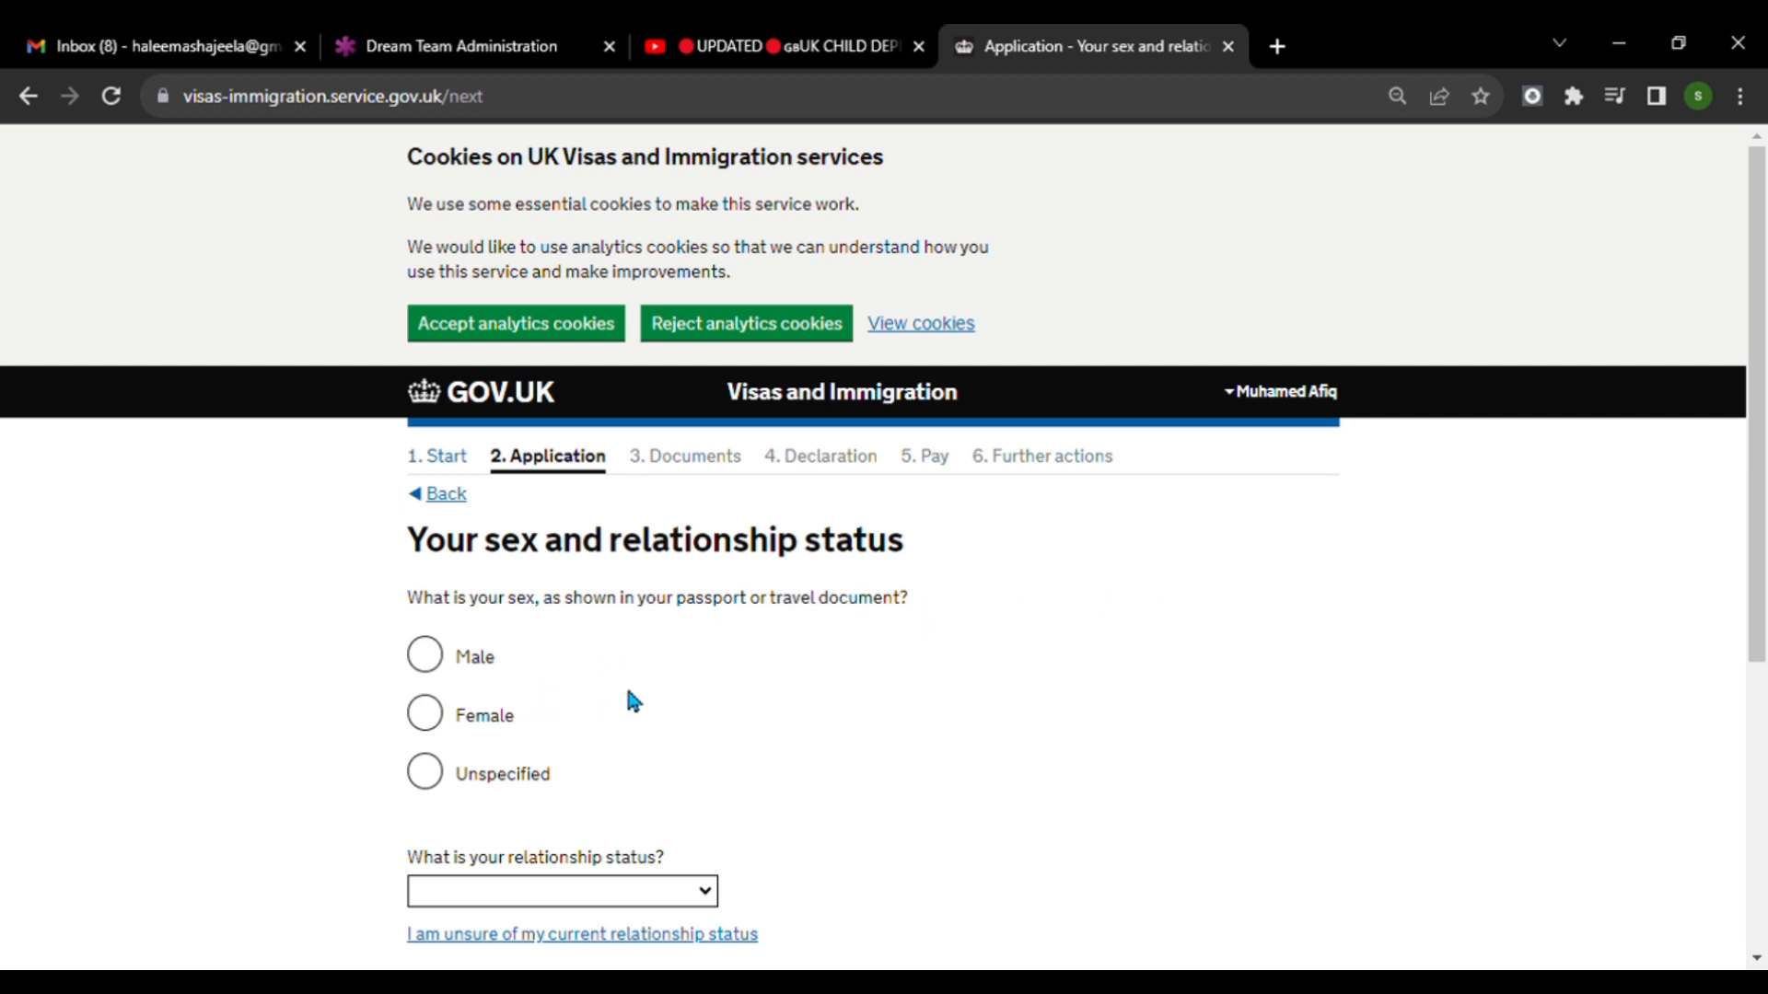
# Set the applicant's sex to Male and relationship status to Single, and save the page.
pyautogui.click(426, 658)
pyautogui.scroll(-3, 822, 709)
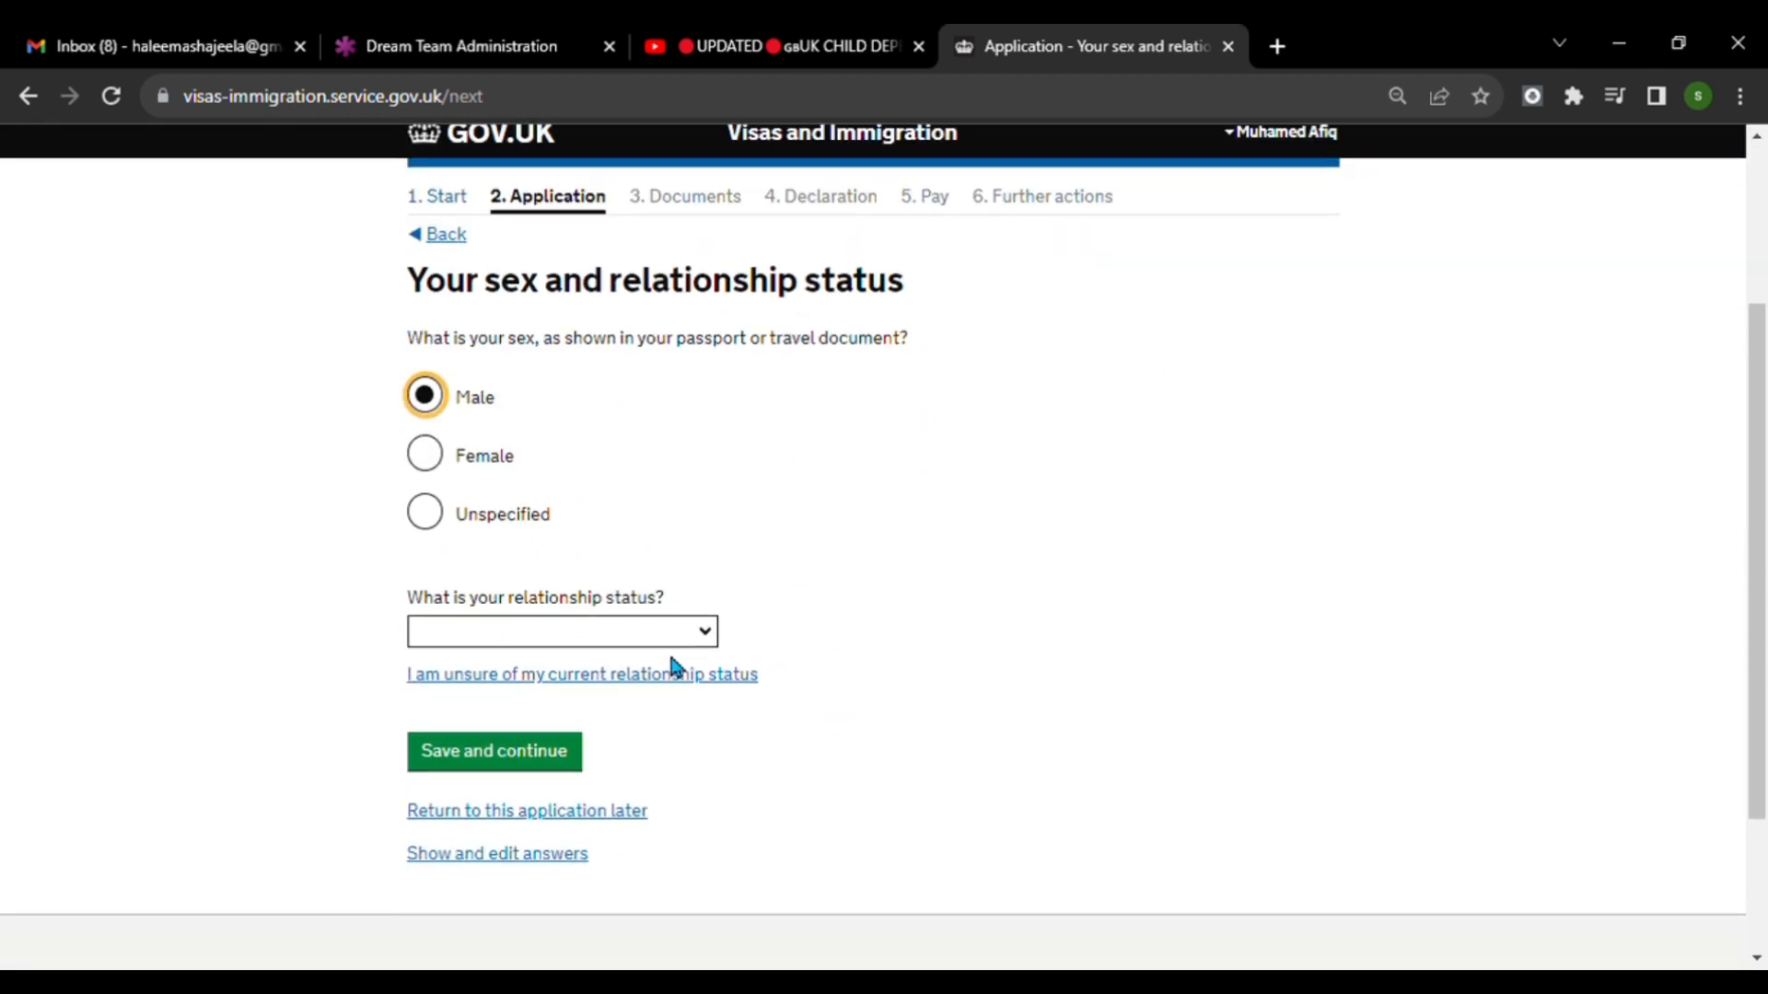
pyautogui.click(707, 639)
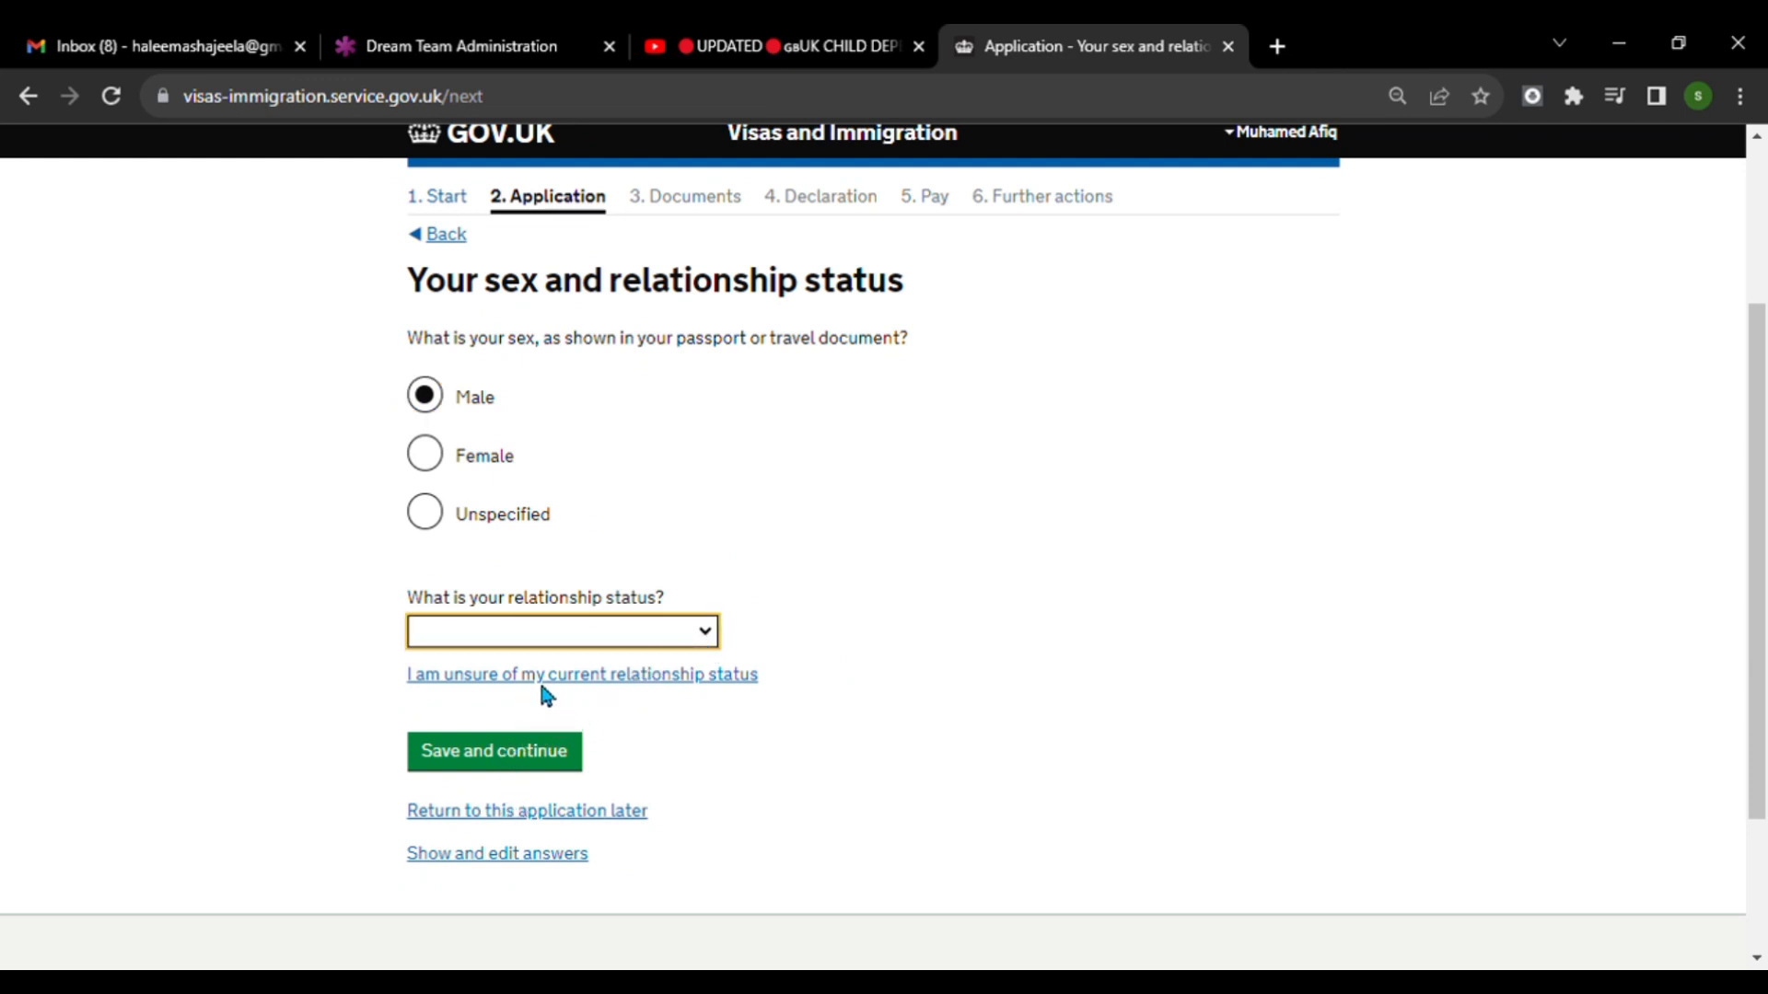
pyautogui.press('Down')
pyautogui.scroll(-2, 921, 660)
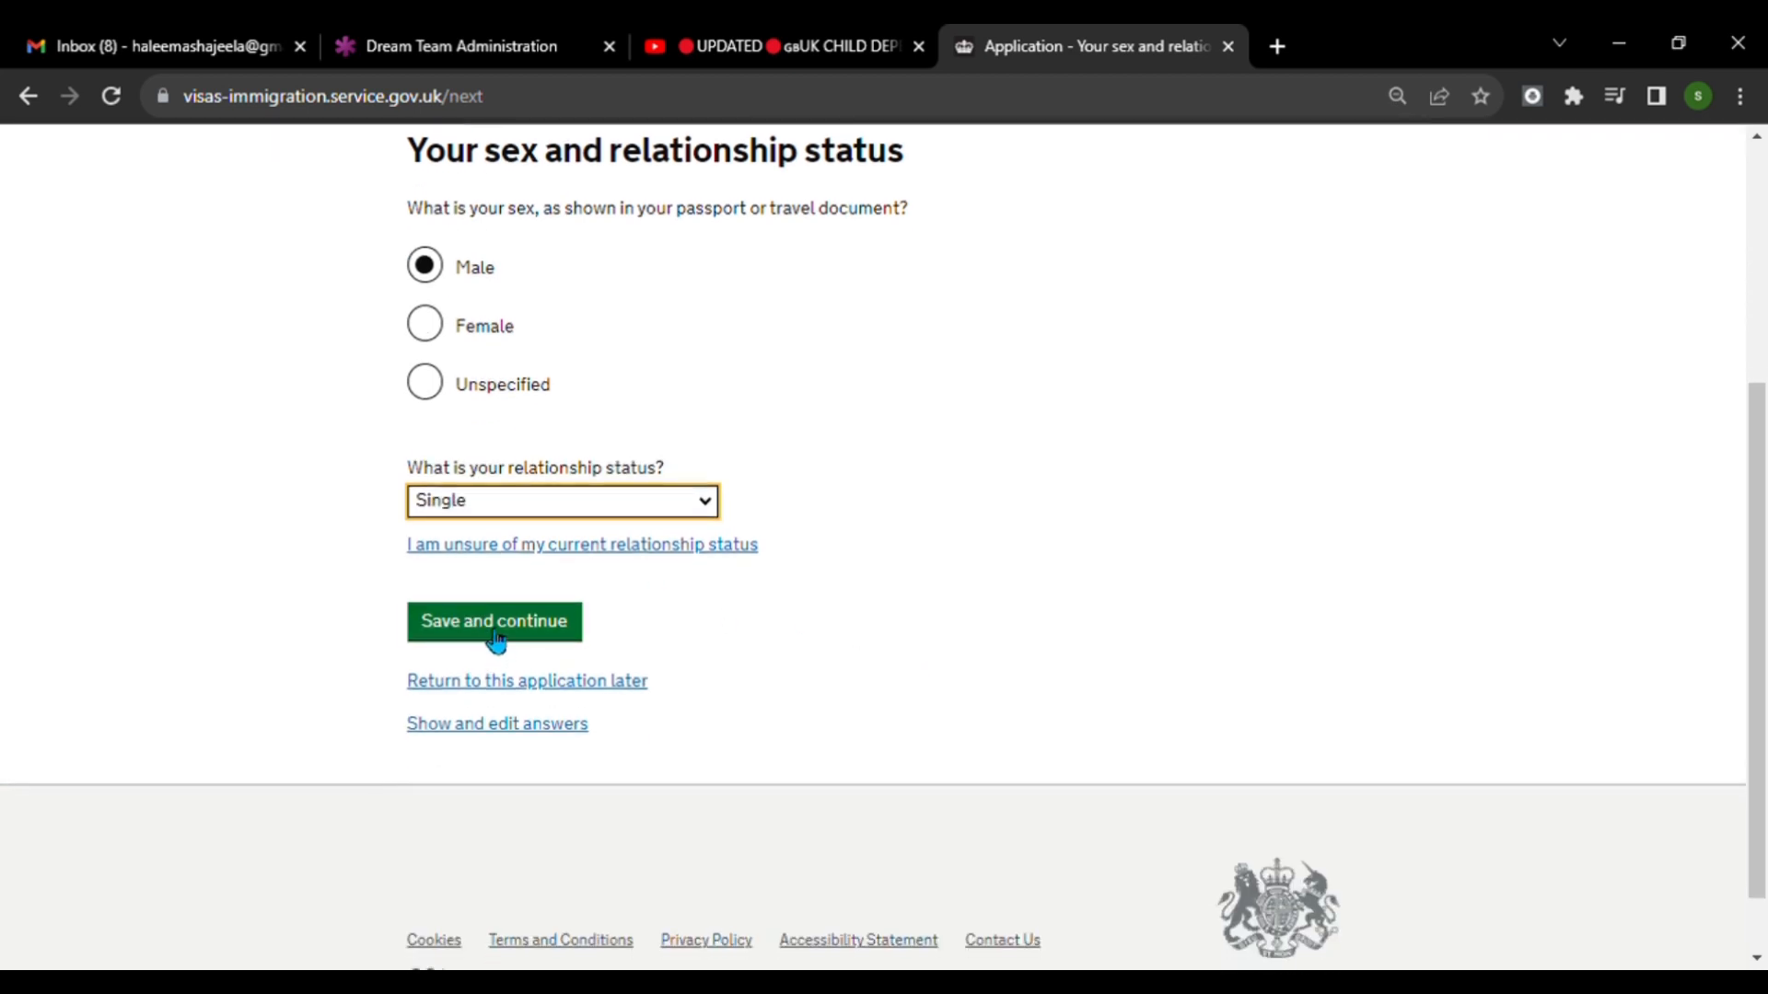
pyautogui.click(483, 622)
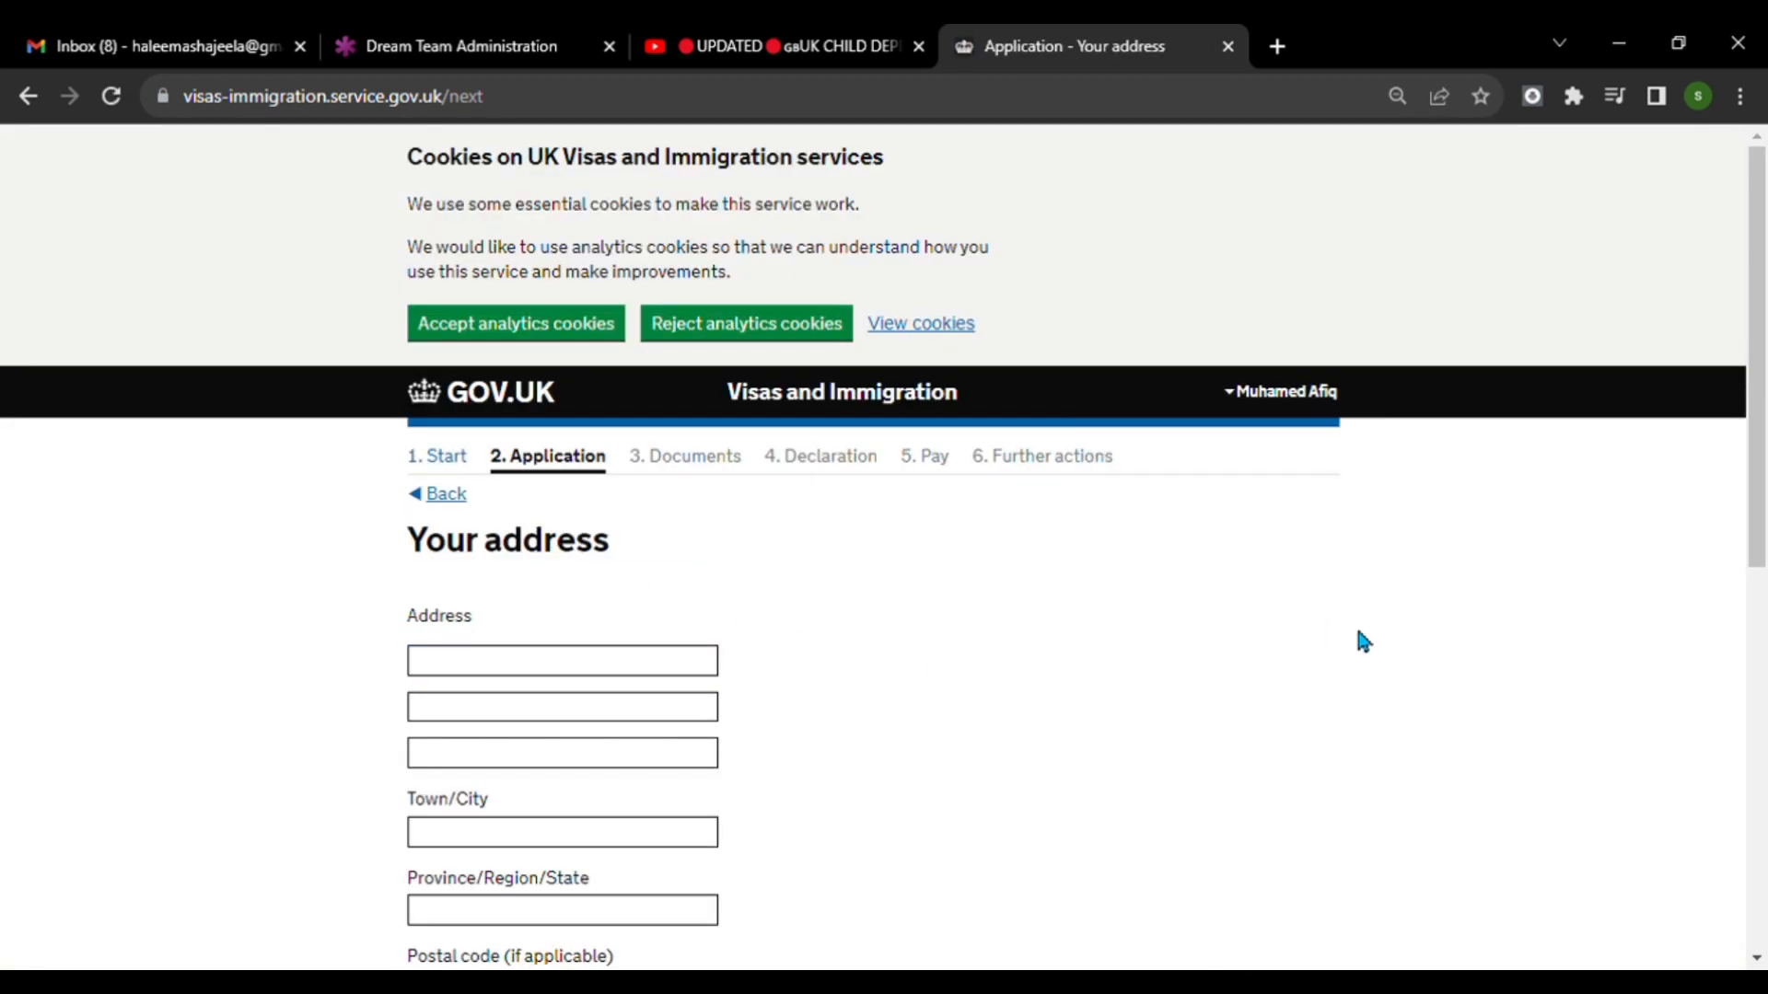
# Enter the applicant's home address, answer Yes to it also being the correspondence address, and save the page.
pyautogui.scroll(-4, 1356, 598)
pyautogui.scroll(5, 930, 335)
pyautogui.click(537, 662)
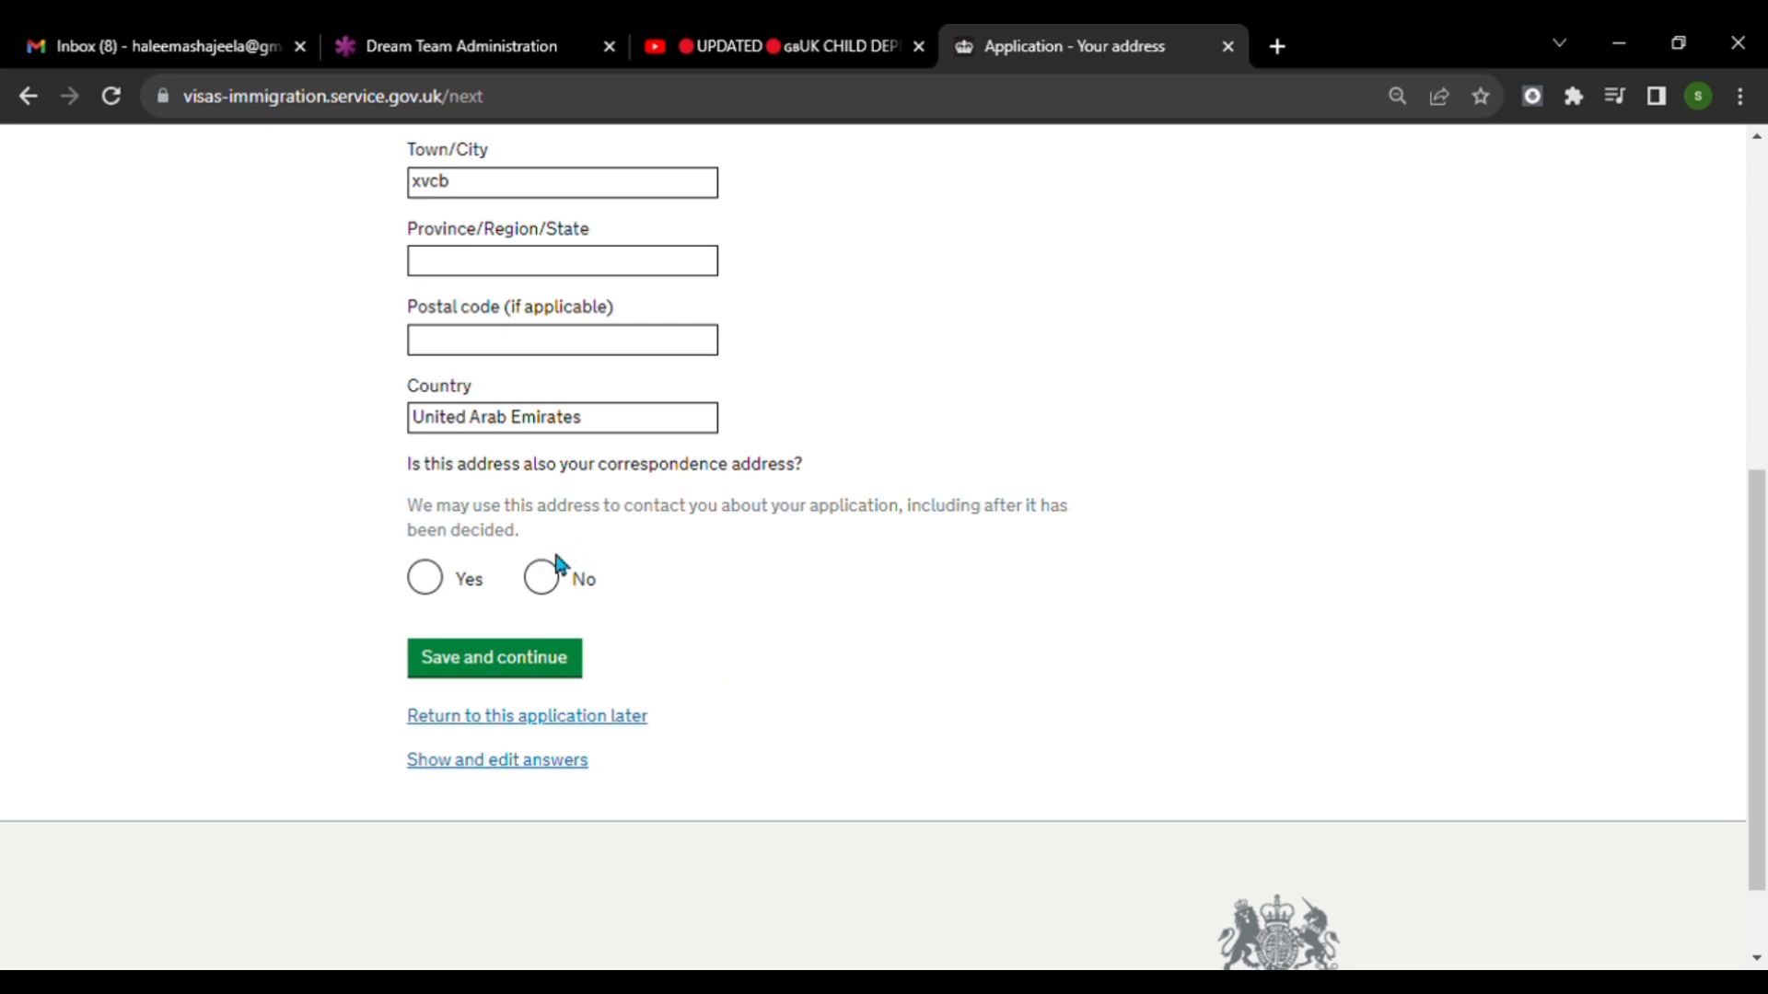
pyautogui.click(425, 578)
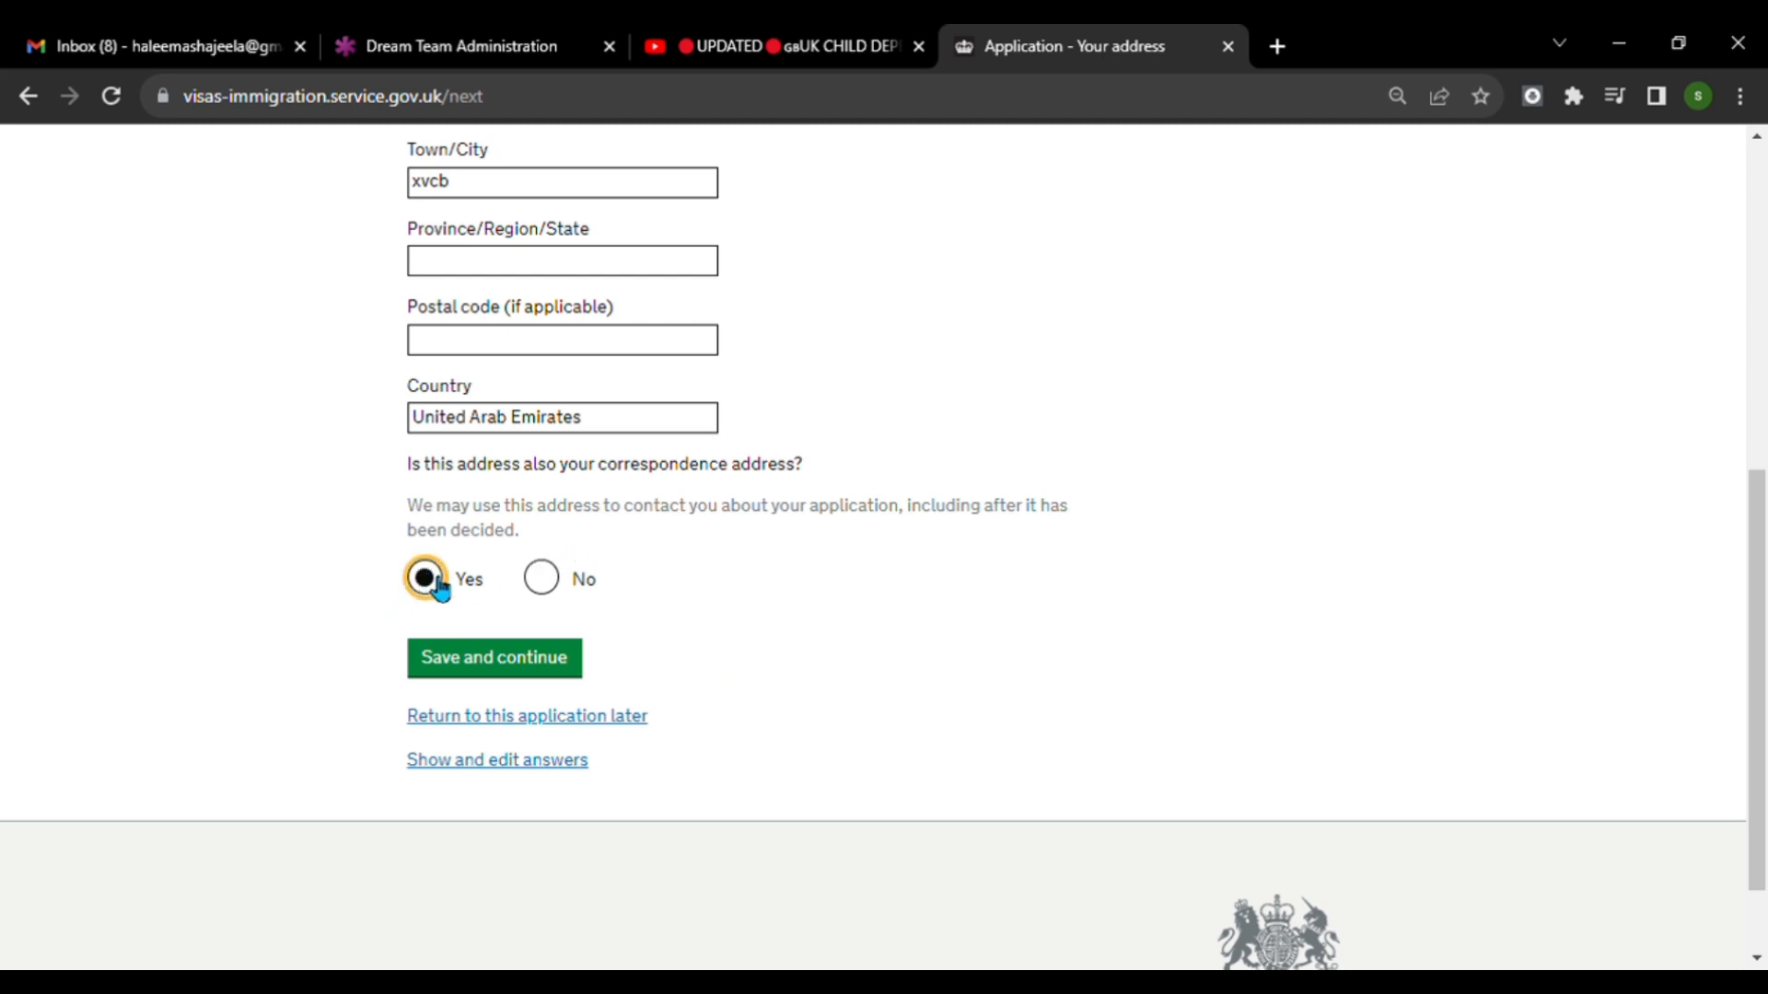
pyautogui.click(557, 672)
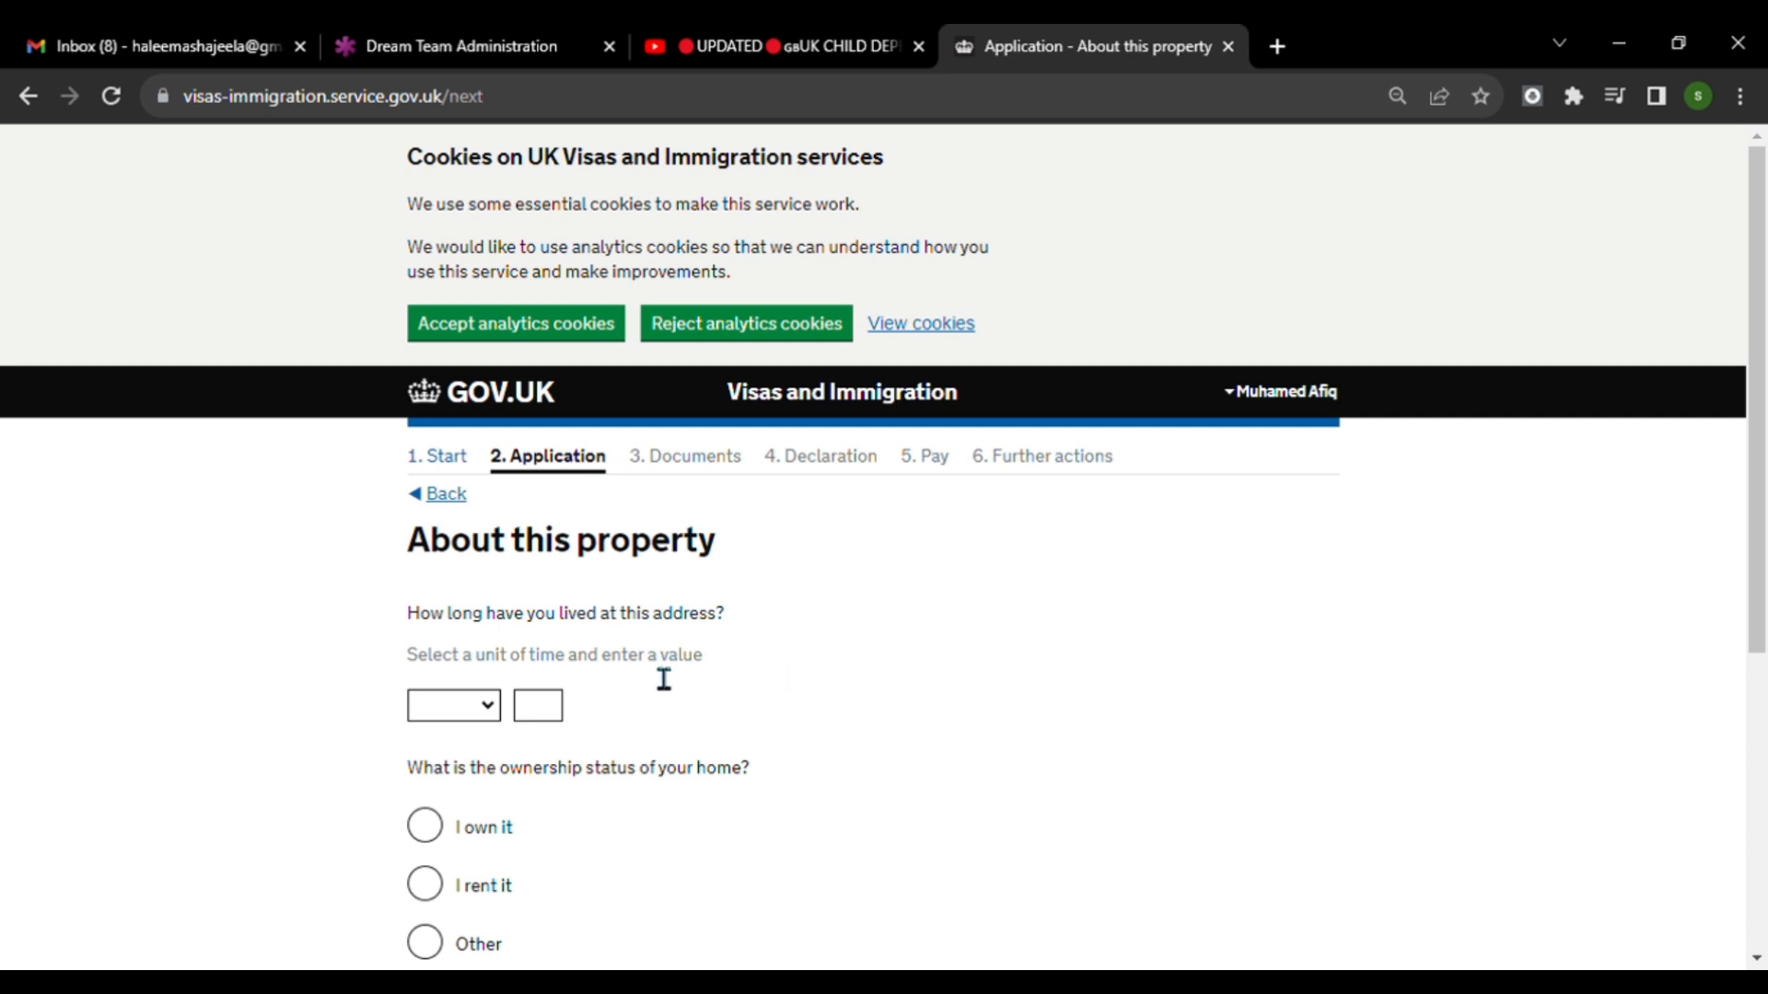
# Set the time lived at this address to 10 years and the home's ownership status to I rent it, and save the page.
pyautogui.scroll(-1, 644, 663)
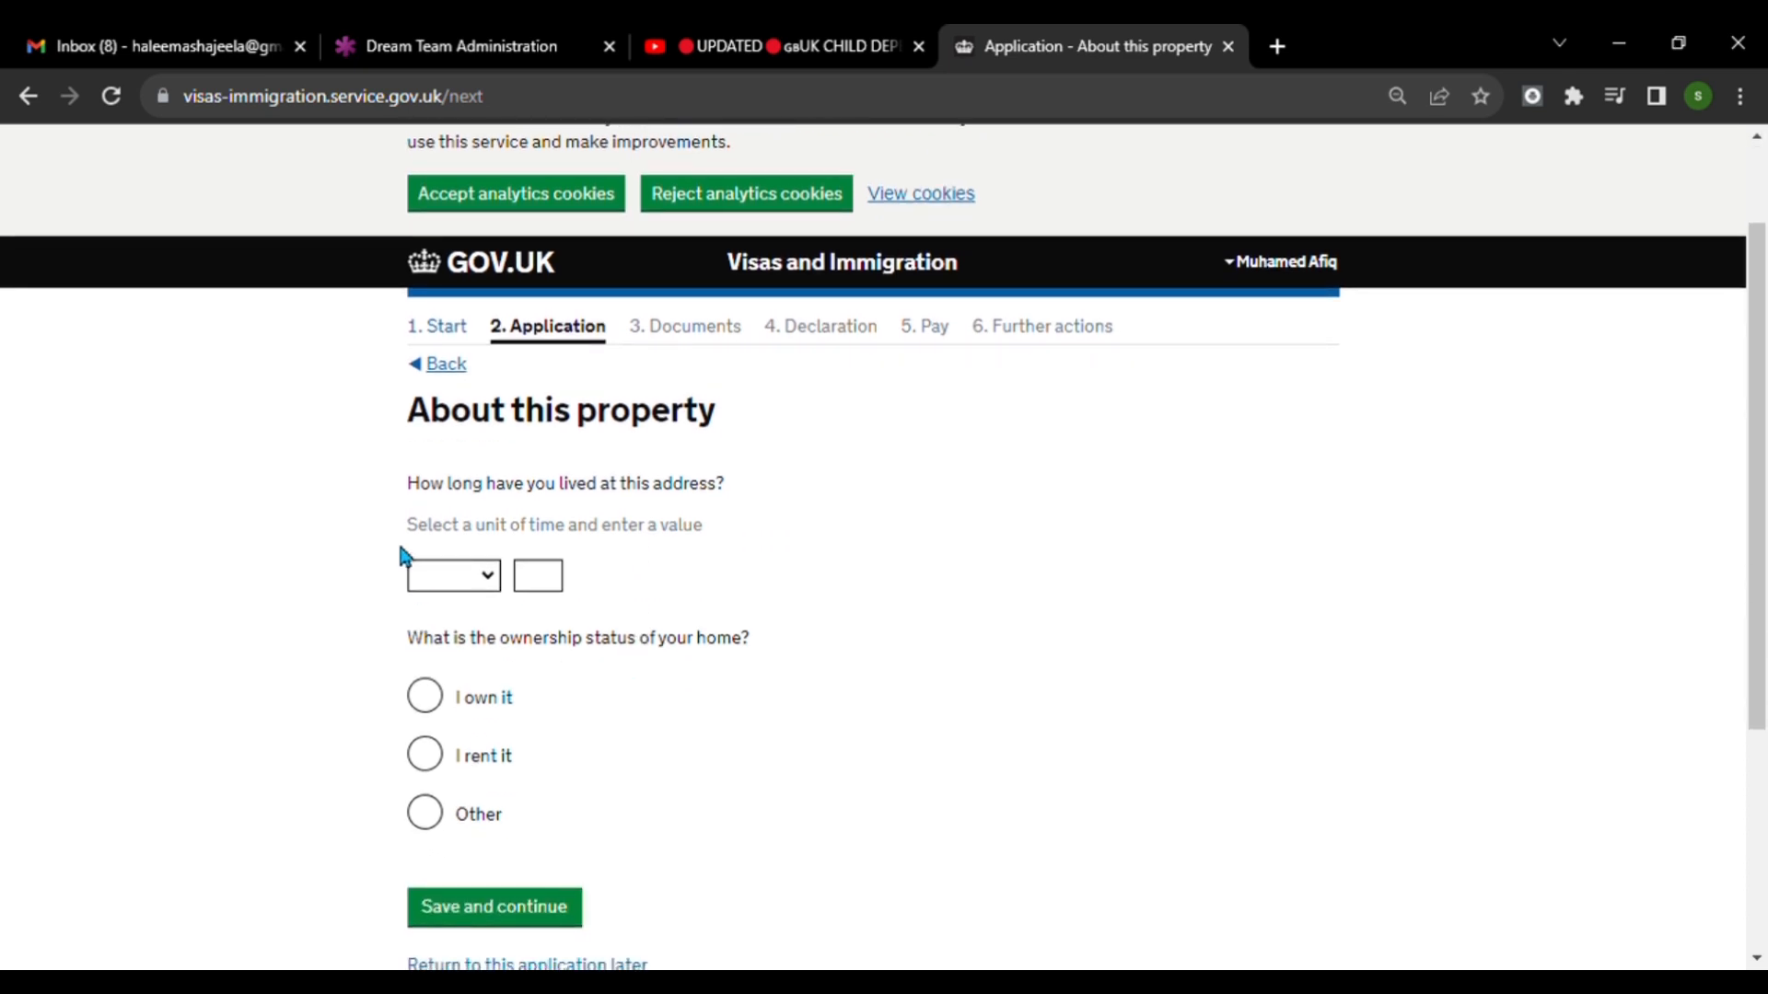
pyautogui.click(490, 582)
pyautogui.click(466, 725)
pyautogui.click(557, 585)
pyautogui.write('10')
pyautogui.click(427, 757)
pyautogui.scroll(-4, 776, 849)
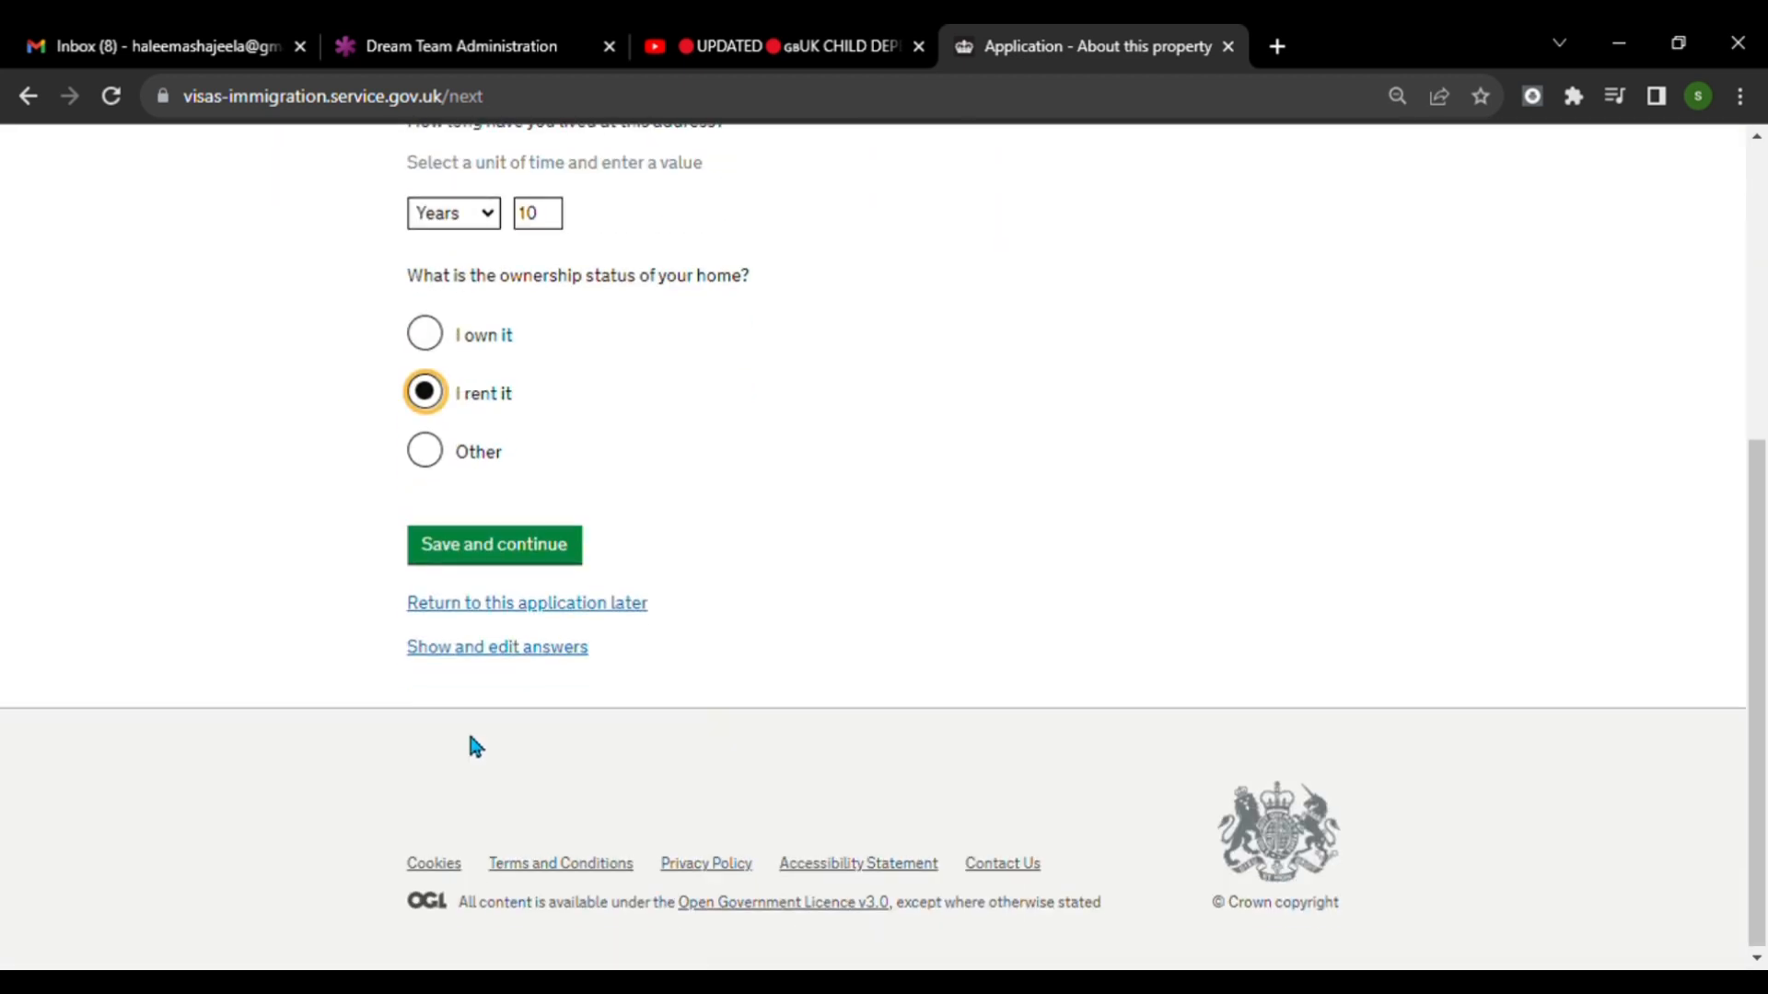
pyautogui.click(488, 550)
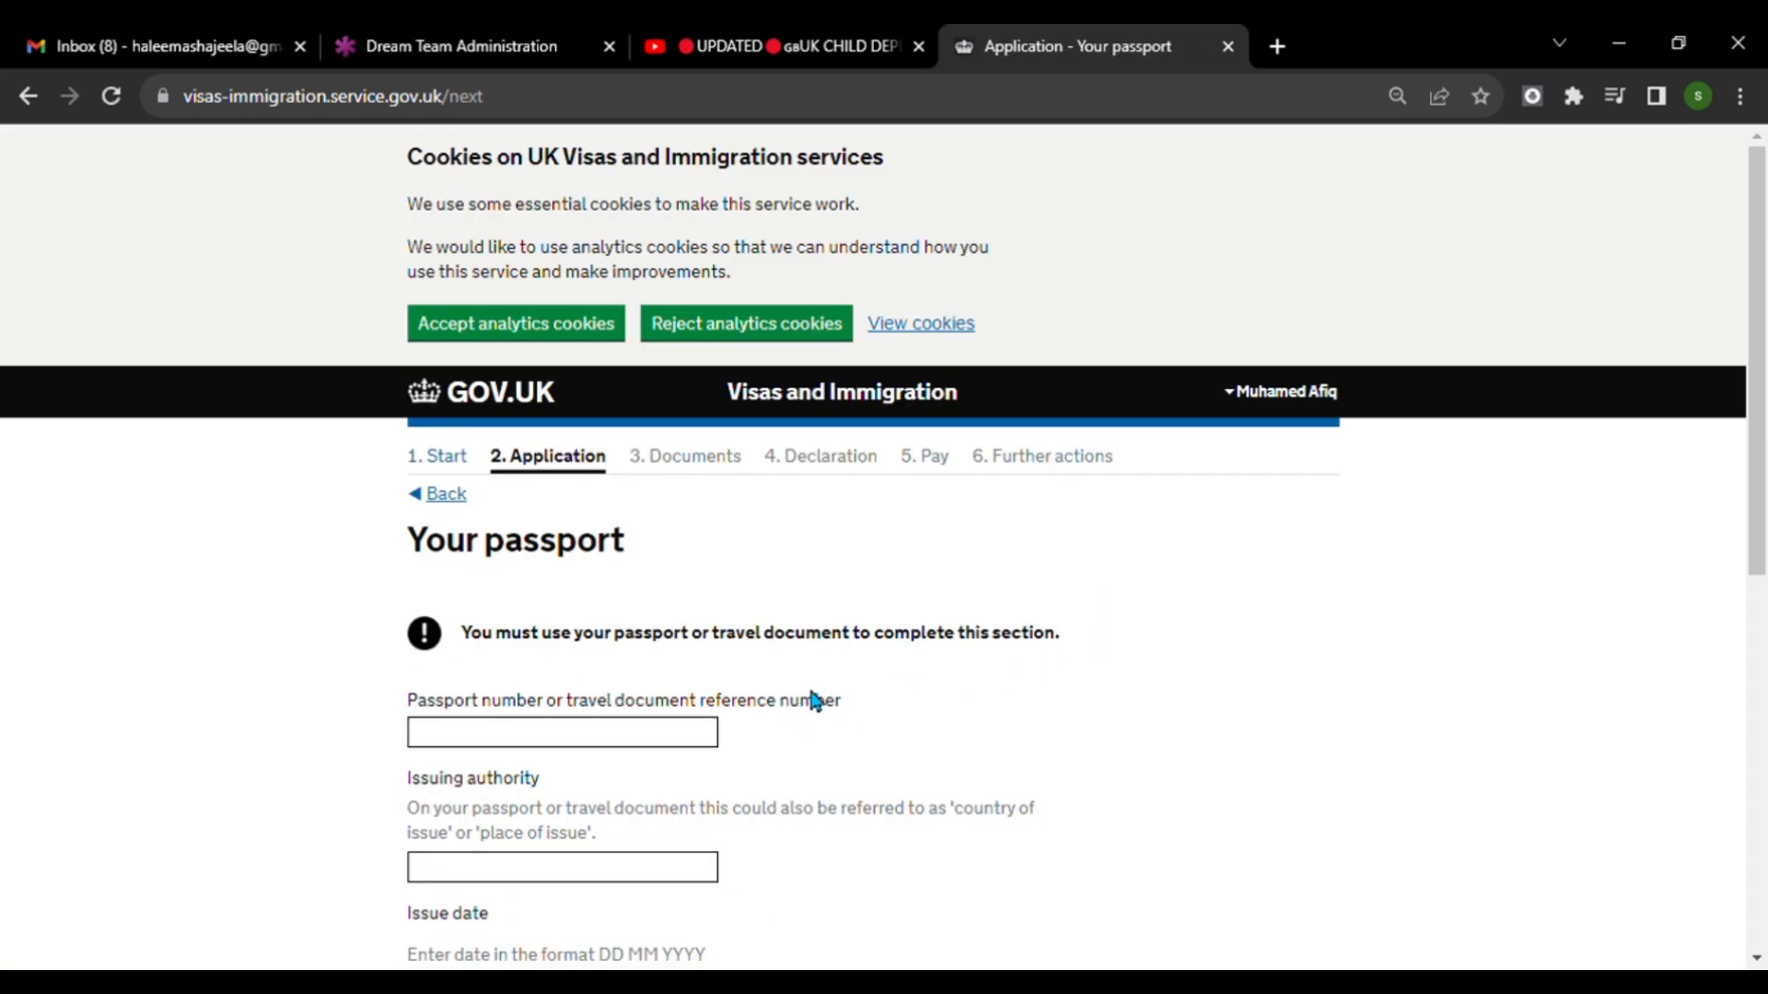
# Complete and save the applicant's passport details page.
pyautogui.scroll(-2, 632, 513)
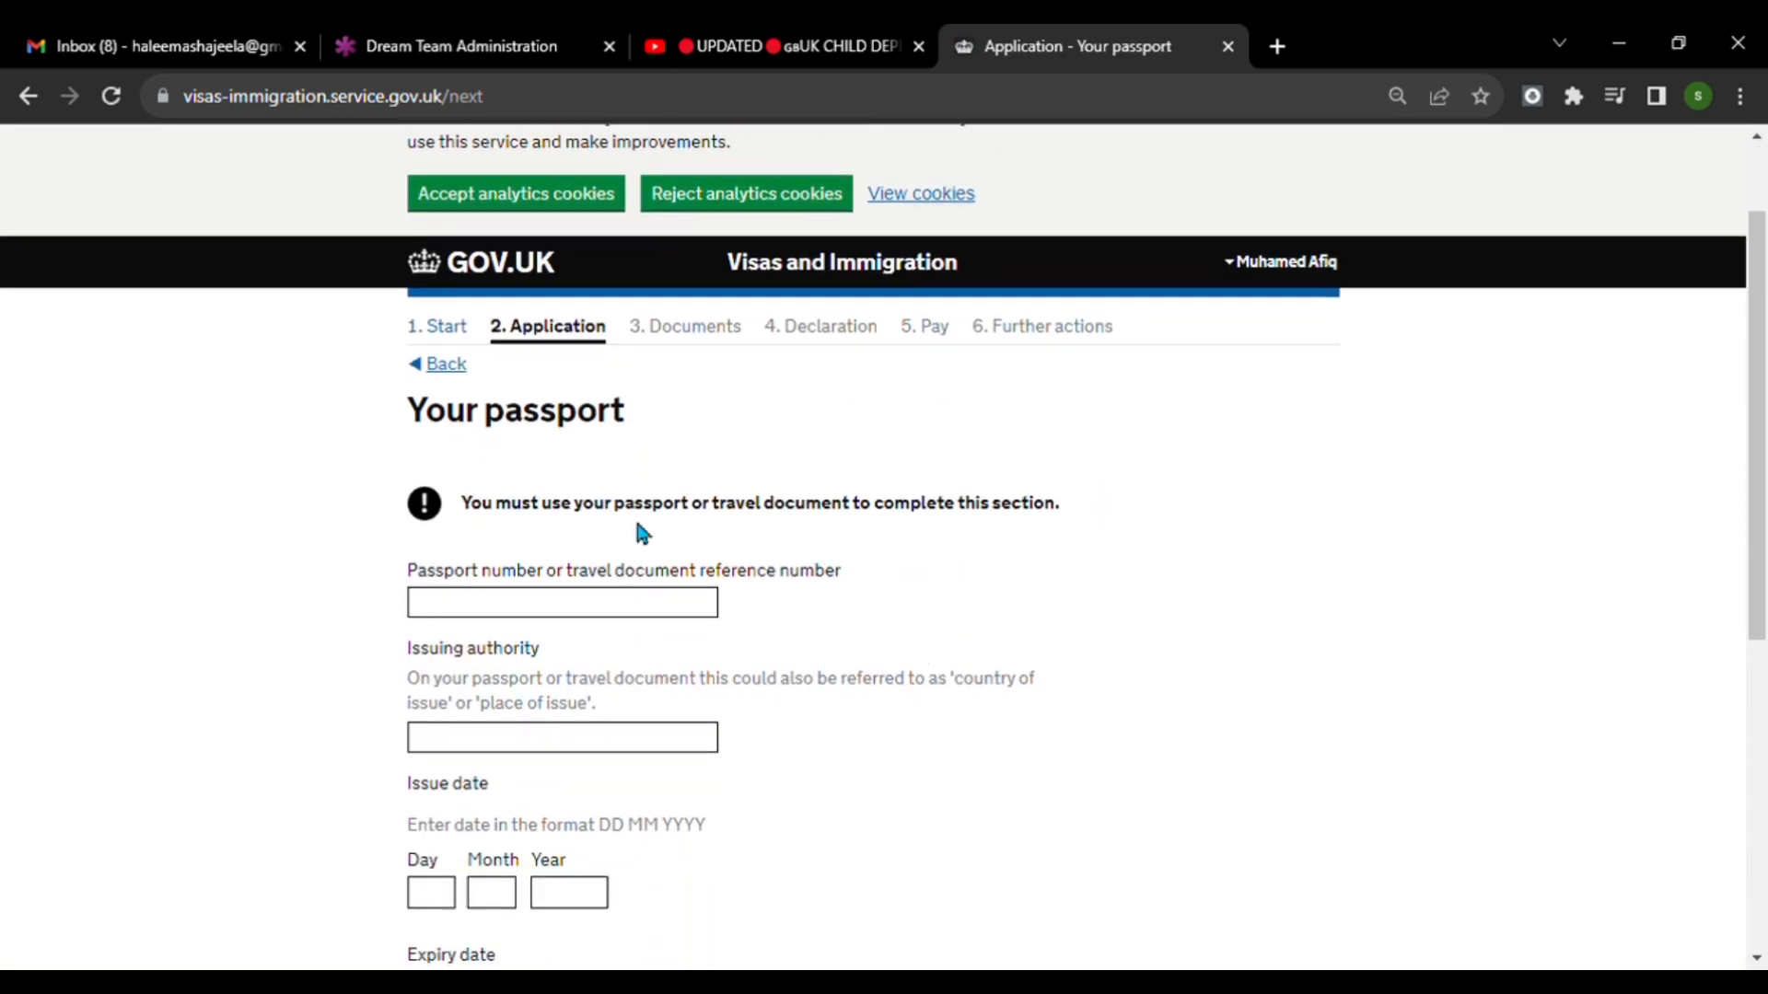
pyautogui.scroll(-3, 570, 534)
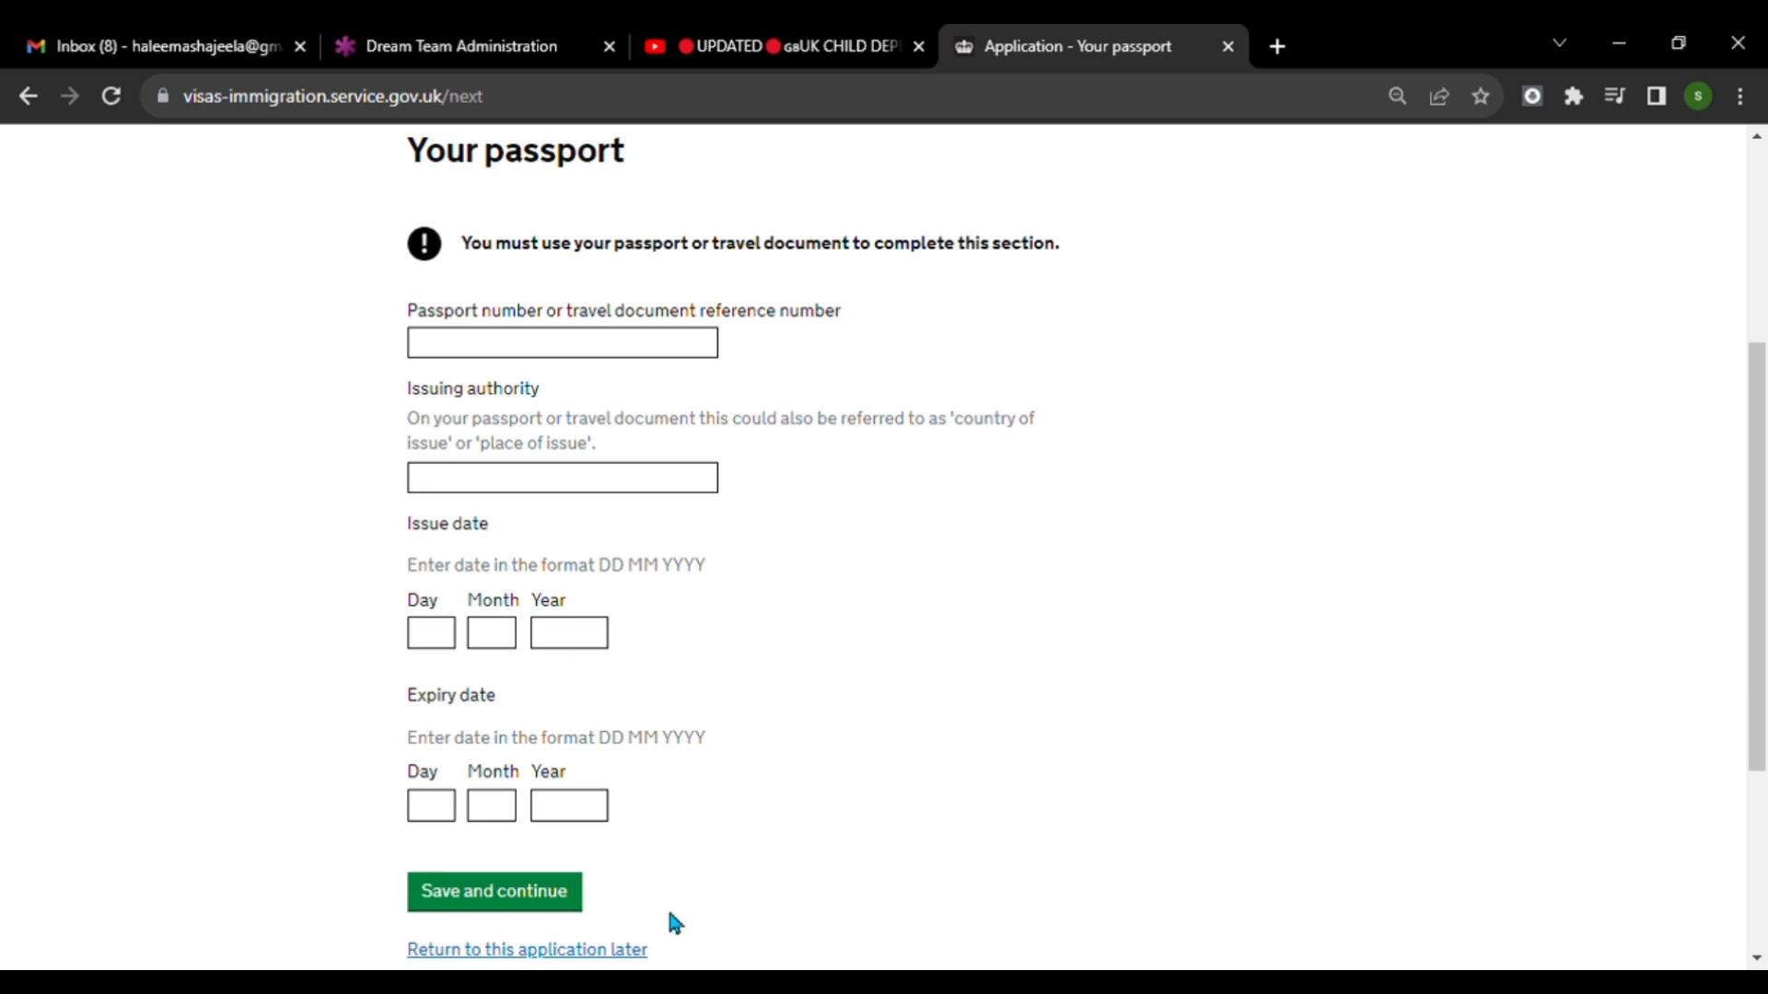
pyautogui.click(578, 916)
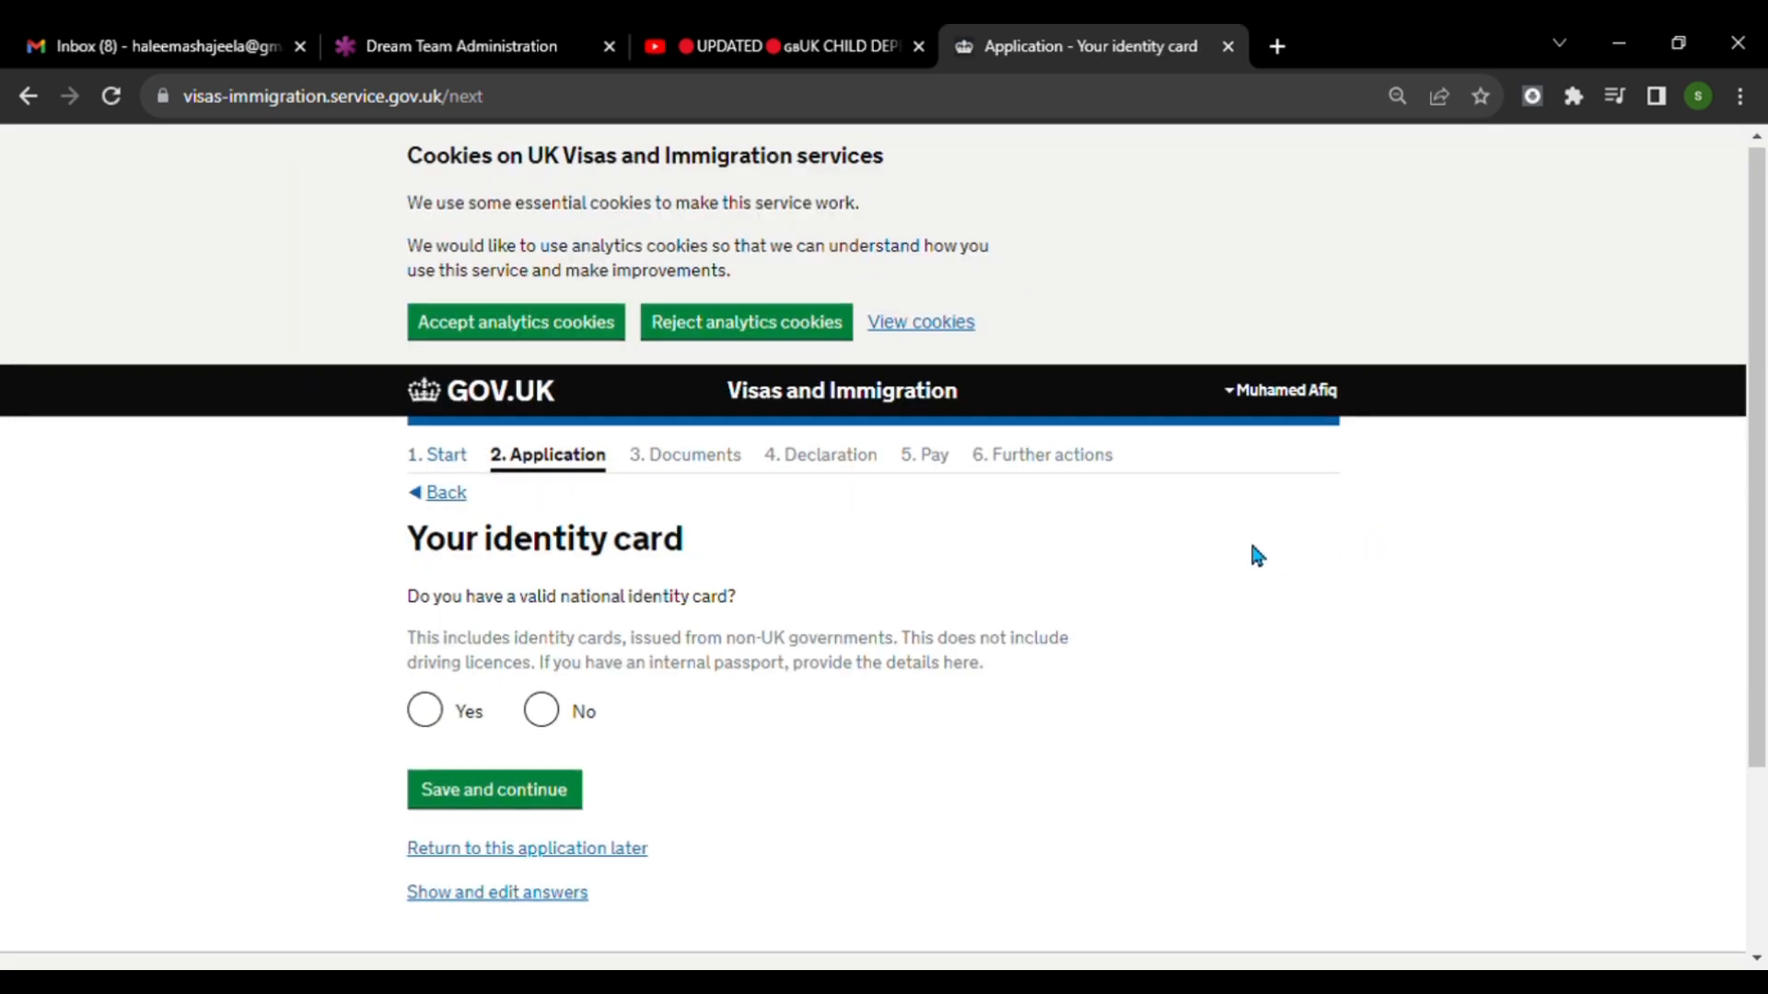
# Answer Yes to having a valid national identity card, enter the national identity card number, and save the page.
pyautogui.scroll(-3, 1252, 550)
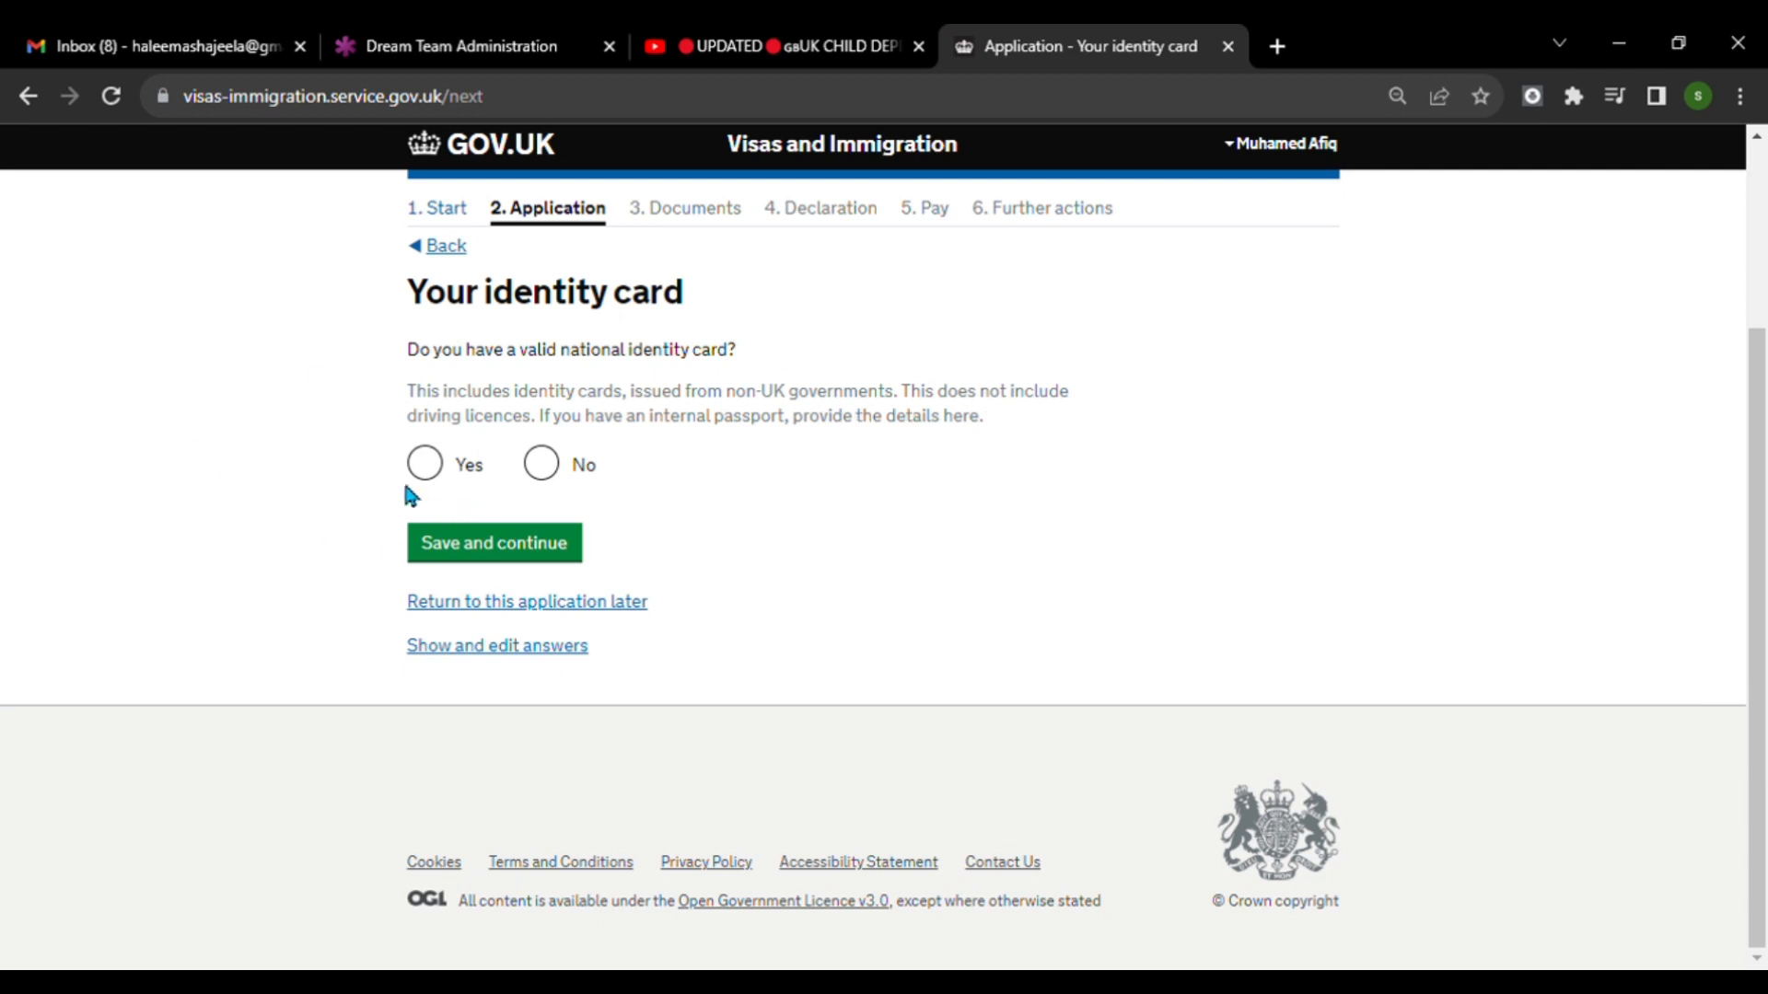
pyautogui.click(424, 465)
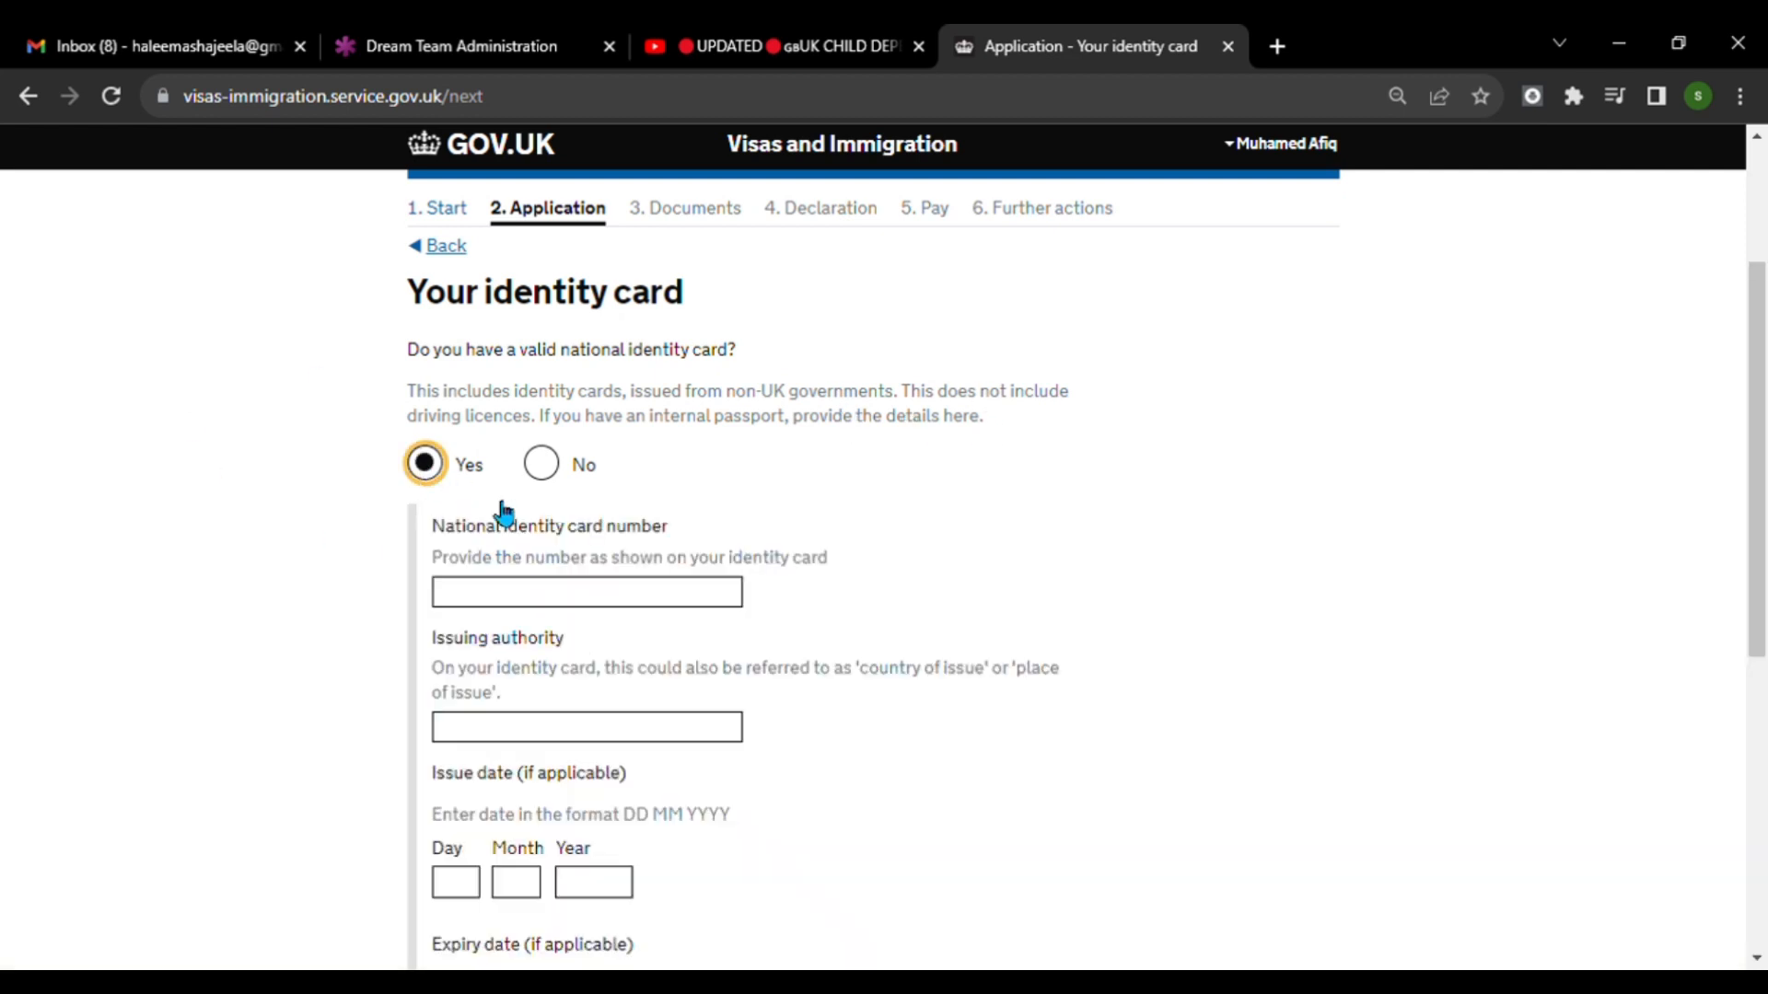
pyautogui.click(741, 594)
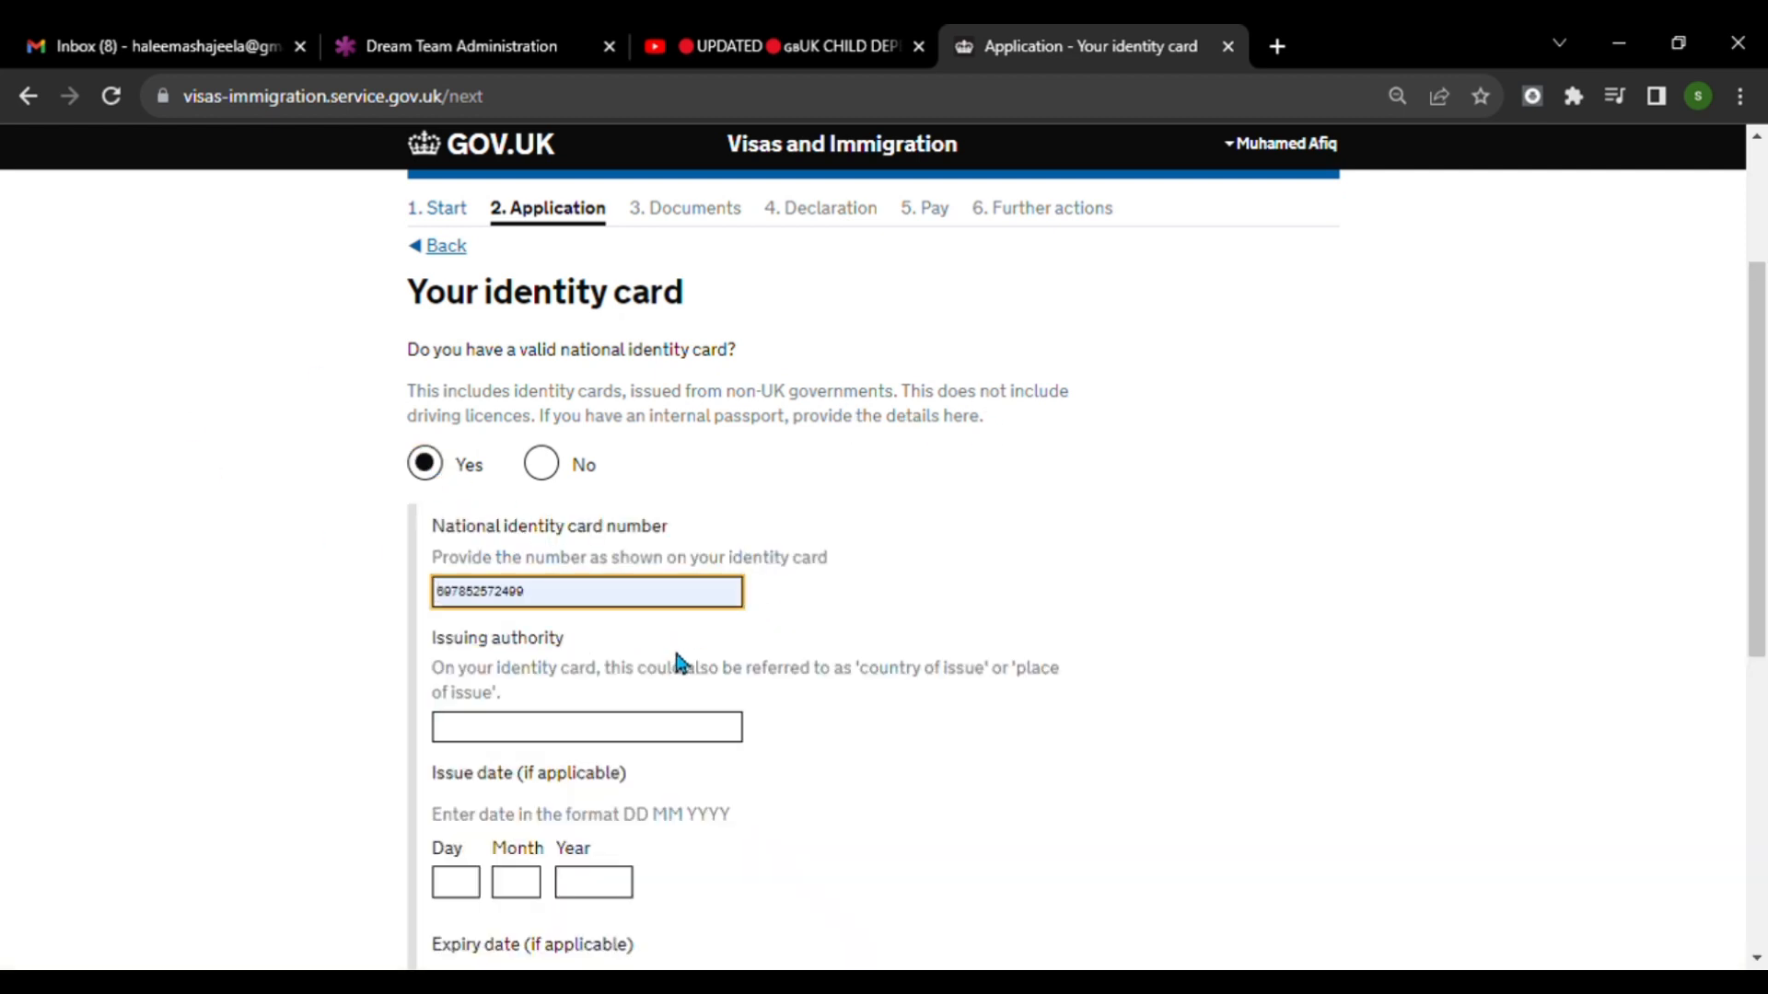
pyautogui.scroll(-3, 991, 577)
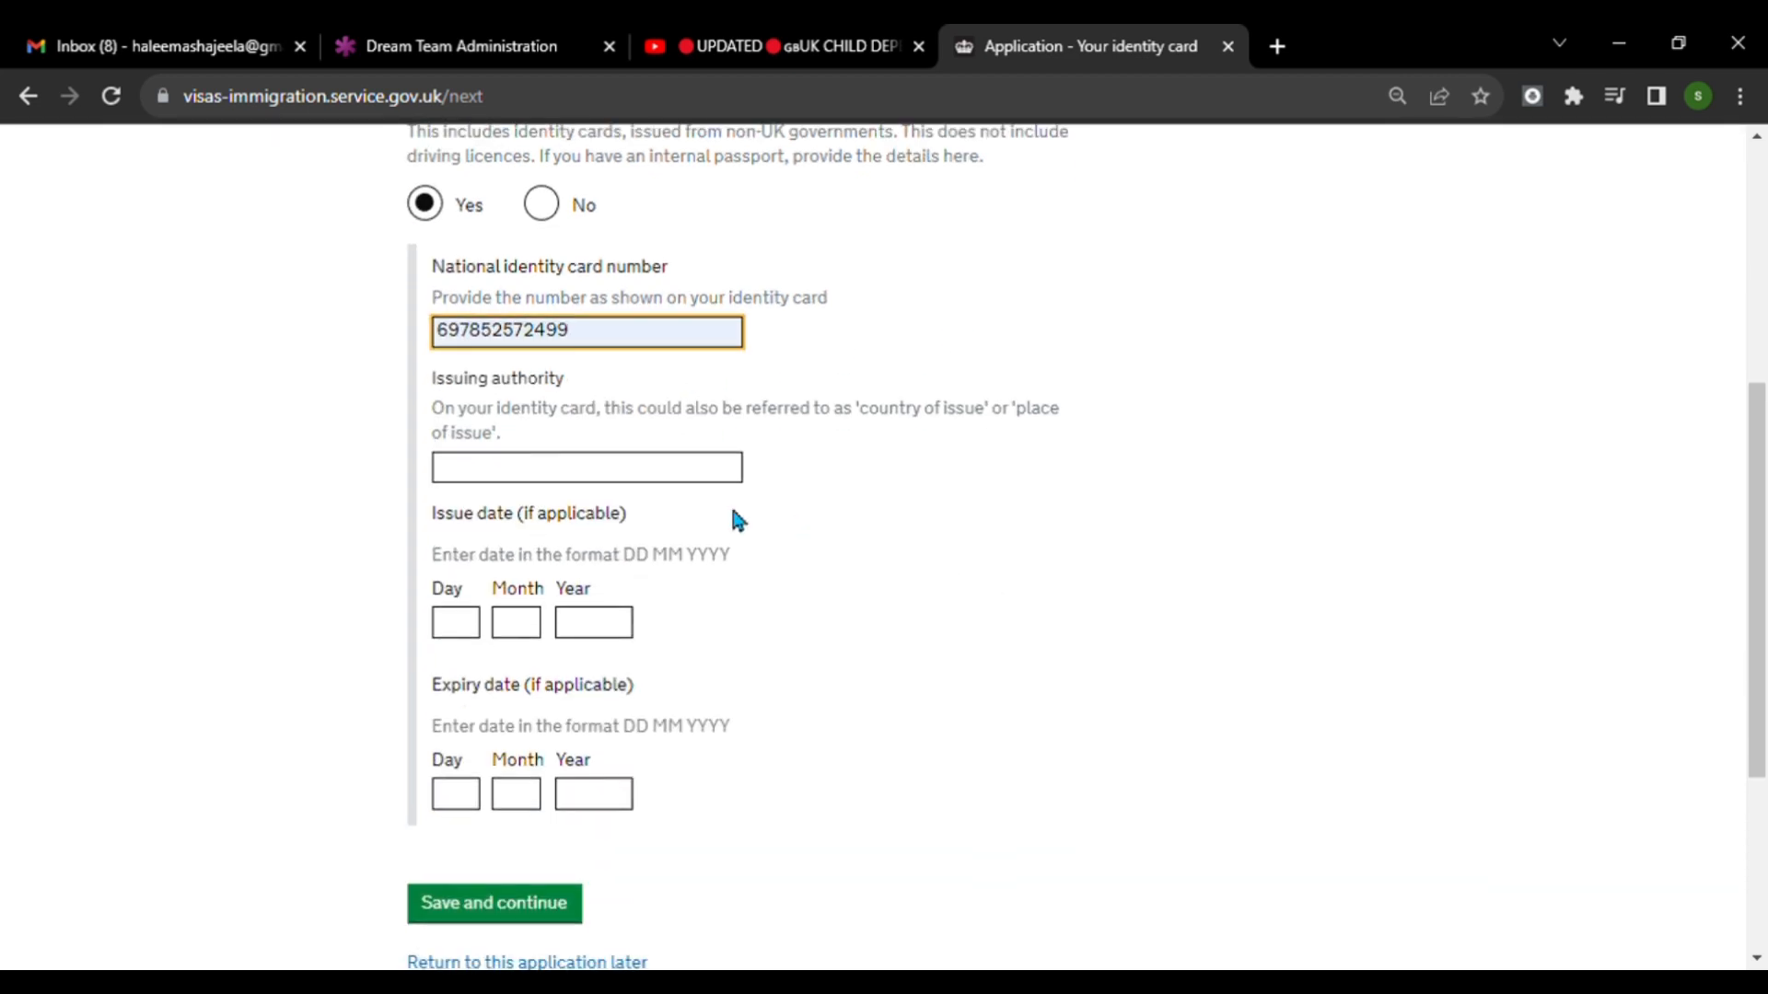
pyautogui.click(603, 473)
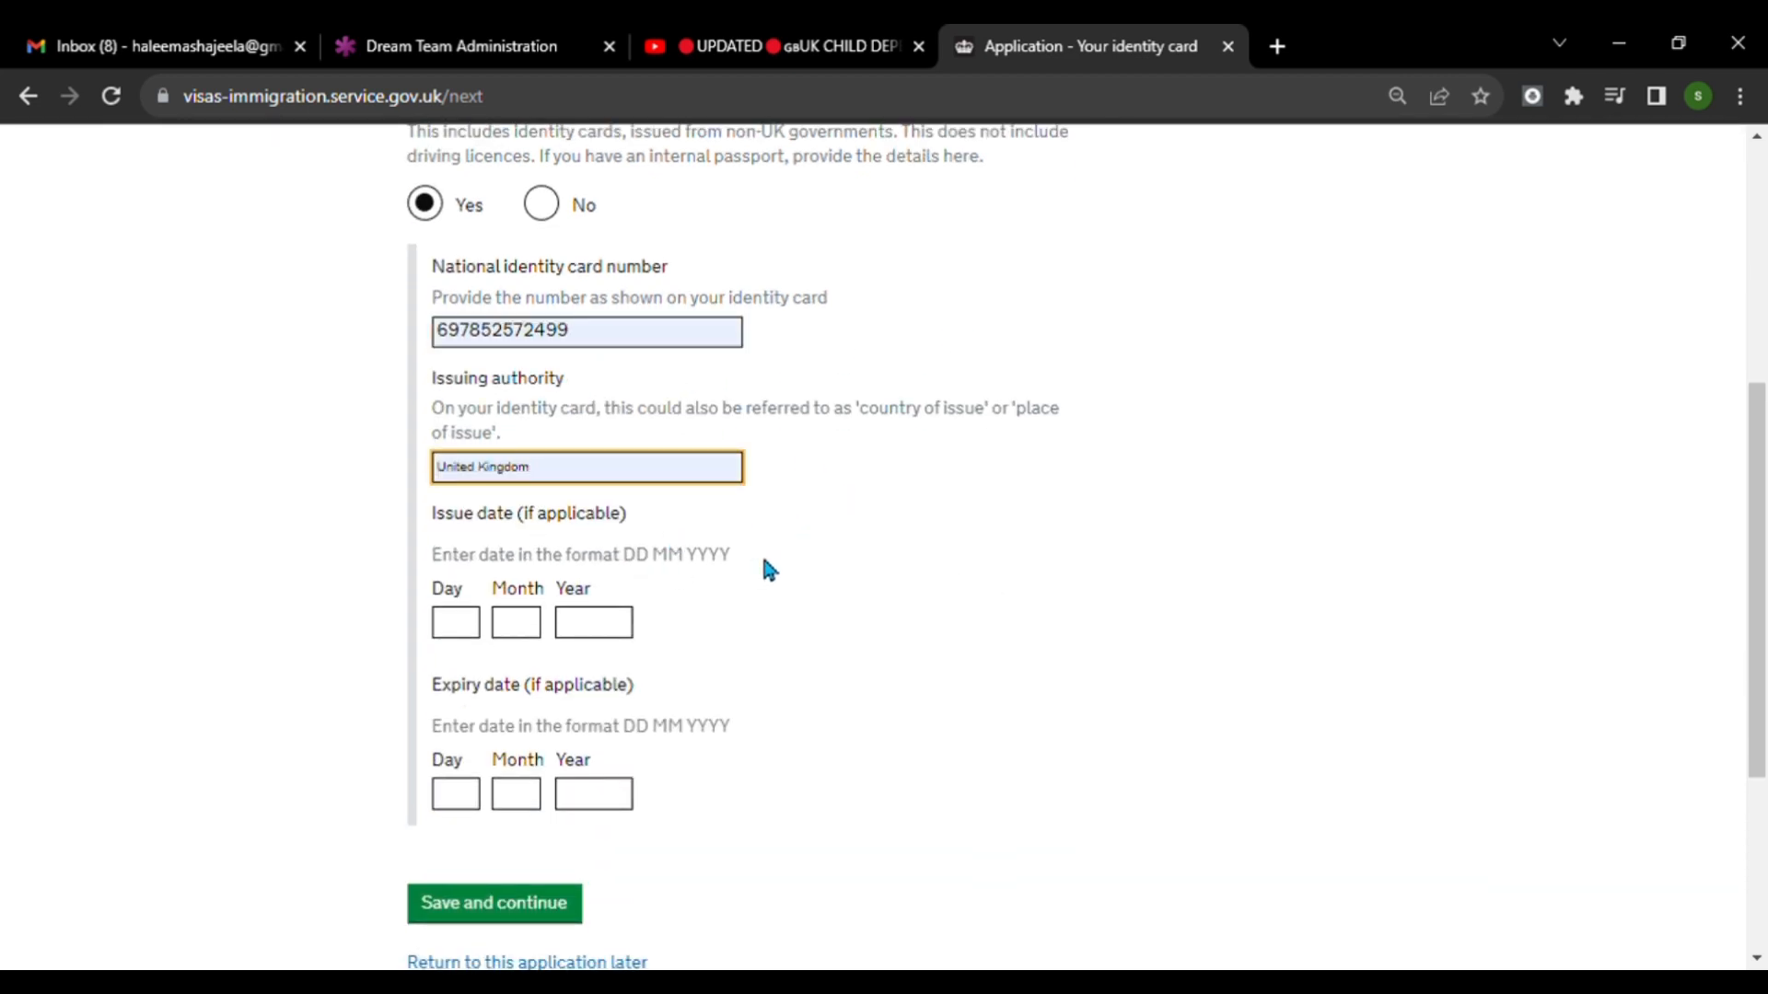
pyautogui.doubleClick(608, 336)
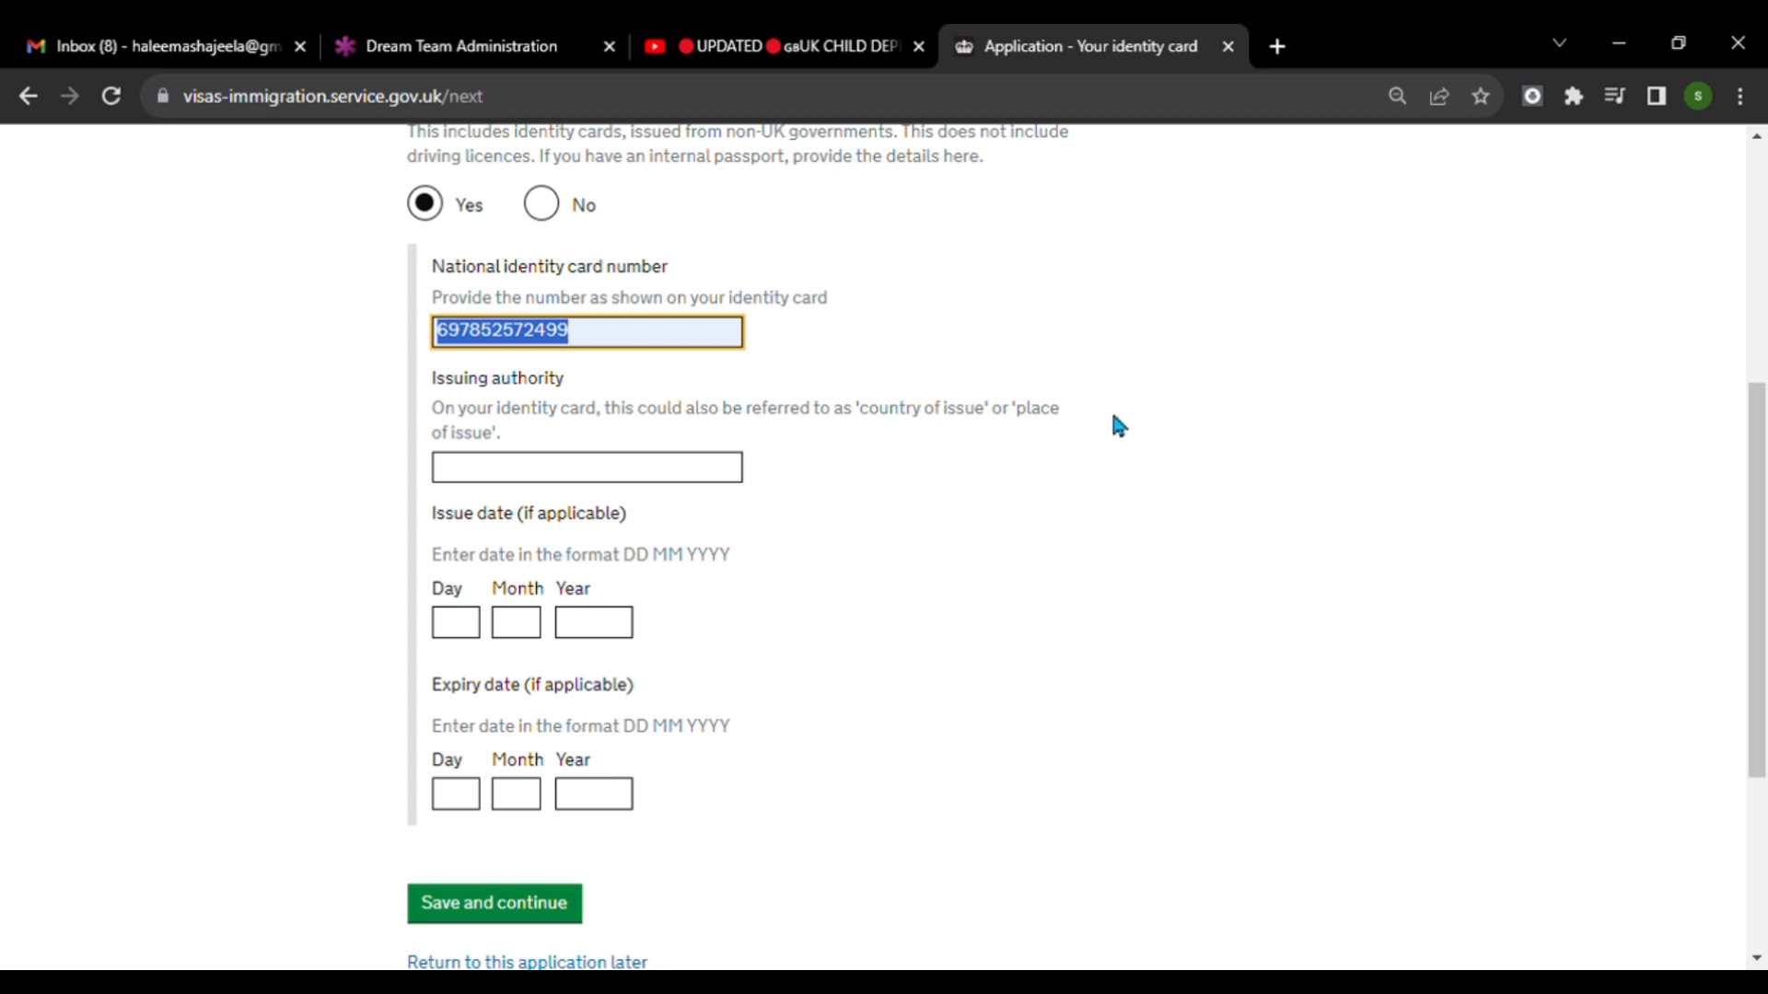
pyautogui.press('BackSpace')
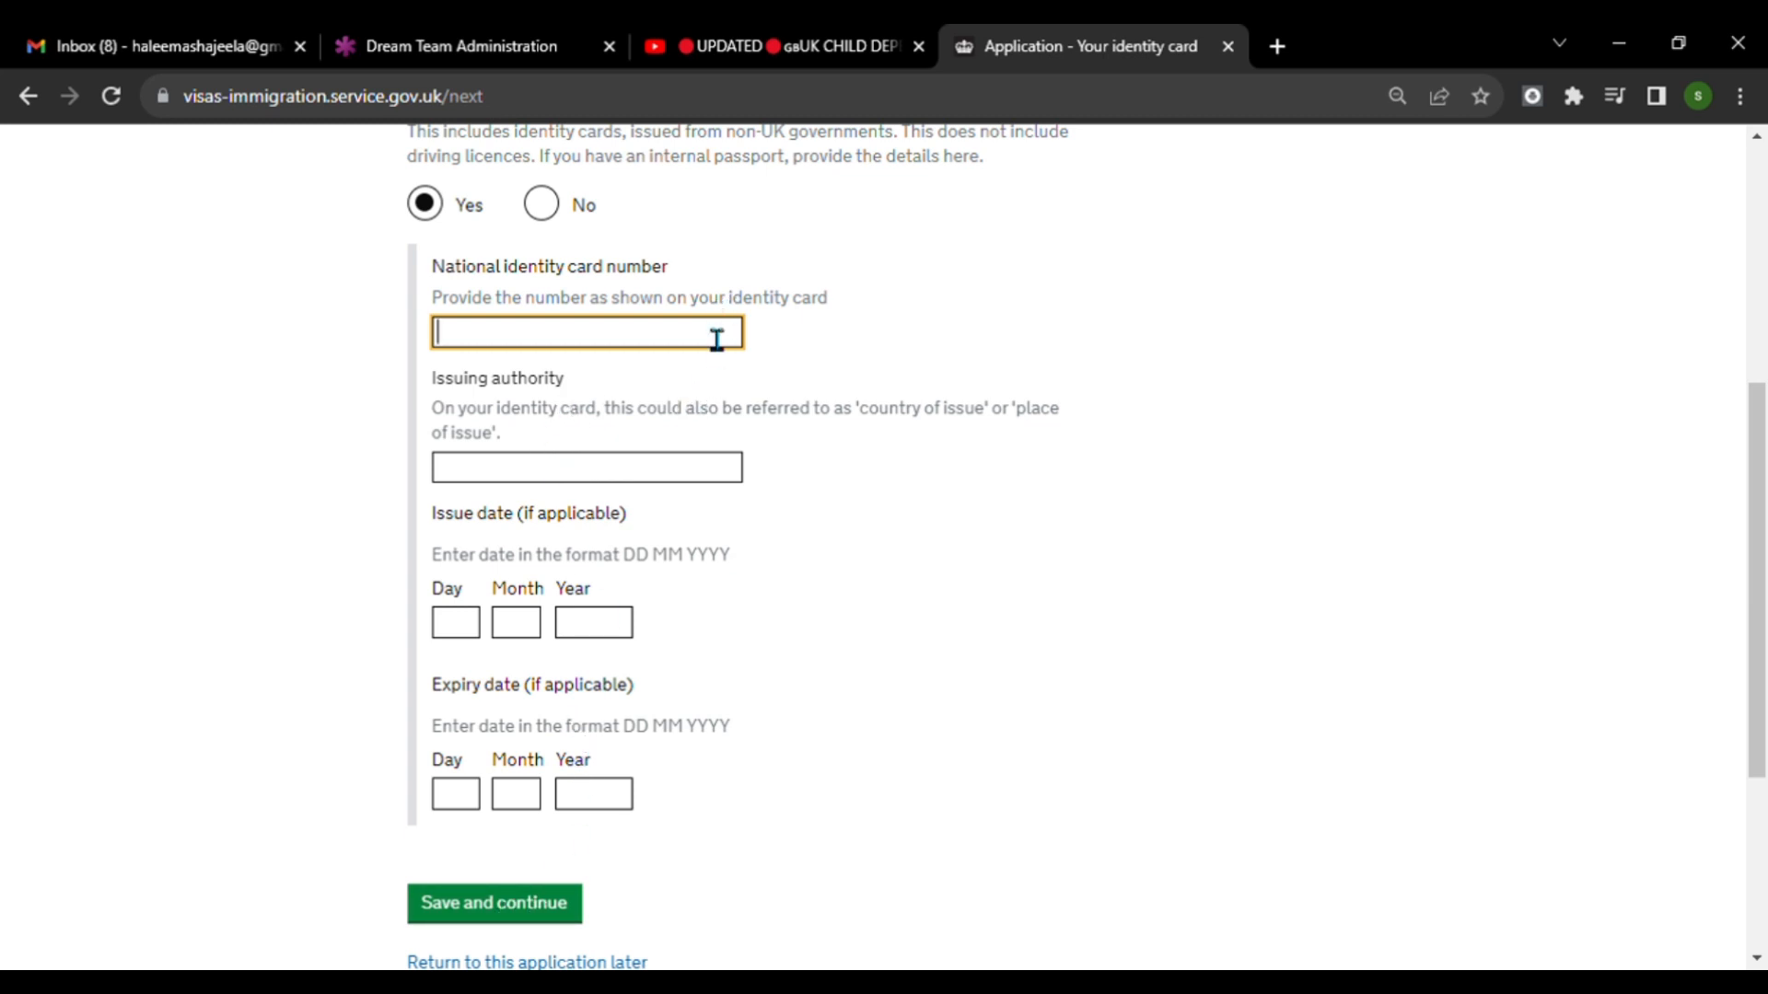
pyautogui.hotkey('ctrl', 'v')
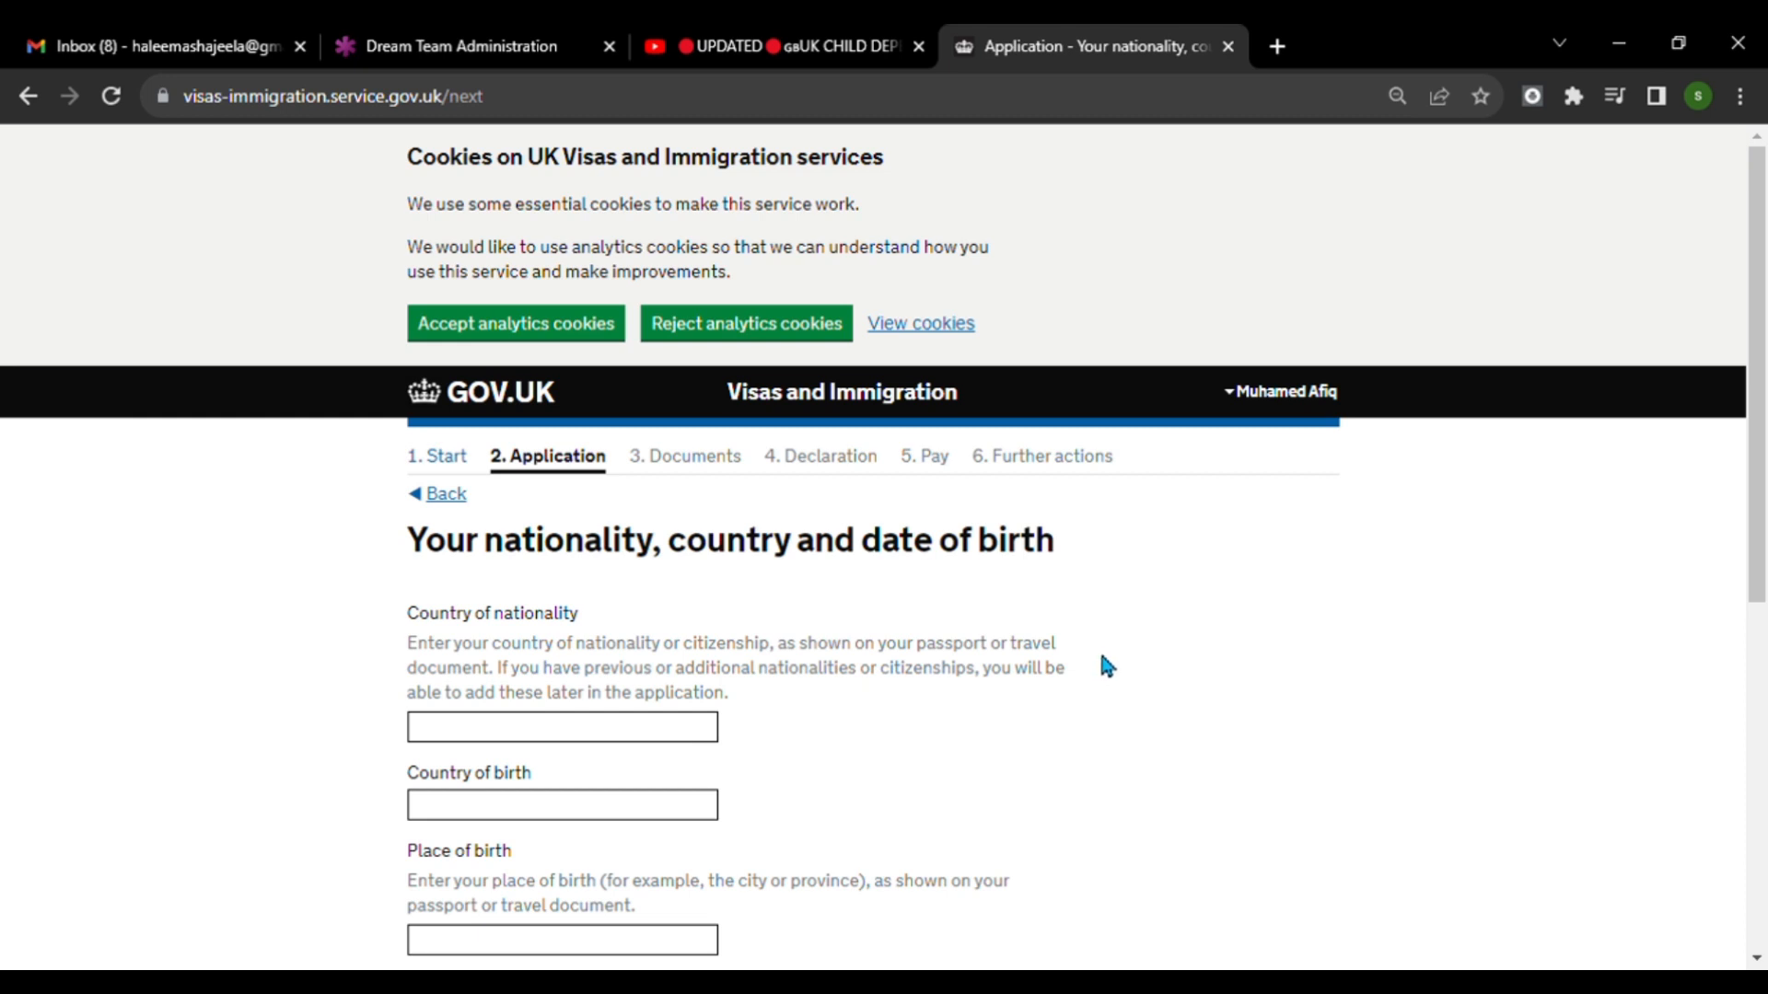
# Choose the country of nationality matching "Ind", fill in the birth details, and save the page.
pyautogui.scroll(-1, 1107, 665)
pyautogui.click(645, 606)
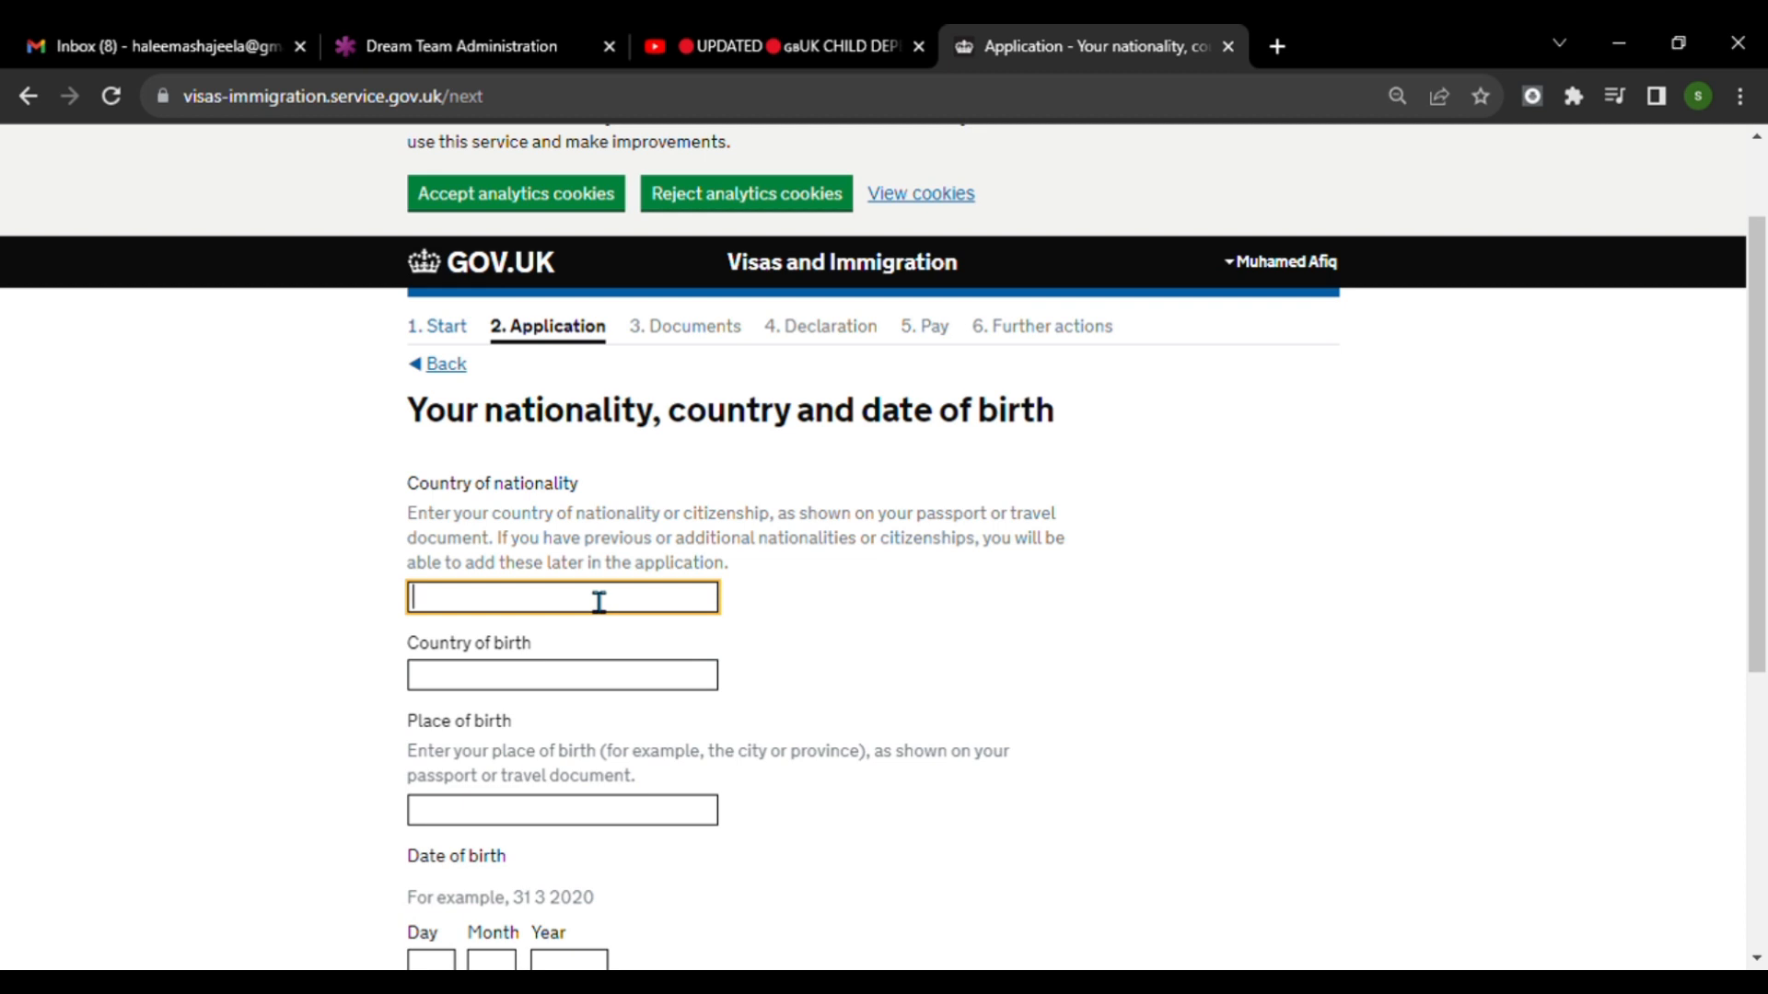
pyautogui.write('Ind')
pyautogui.click(556, 632)
pyautogui.scroll(-2, 635, 639)
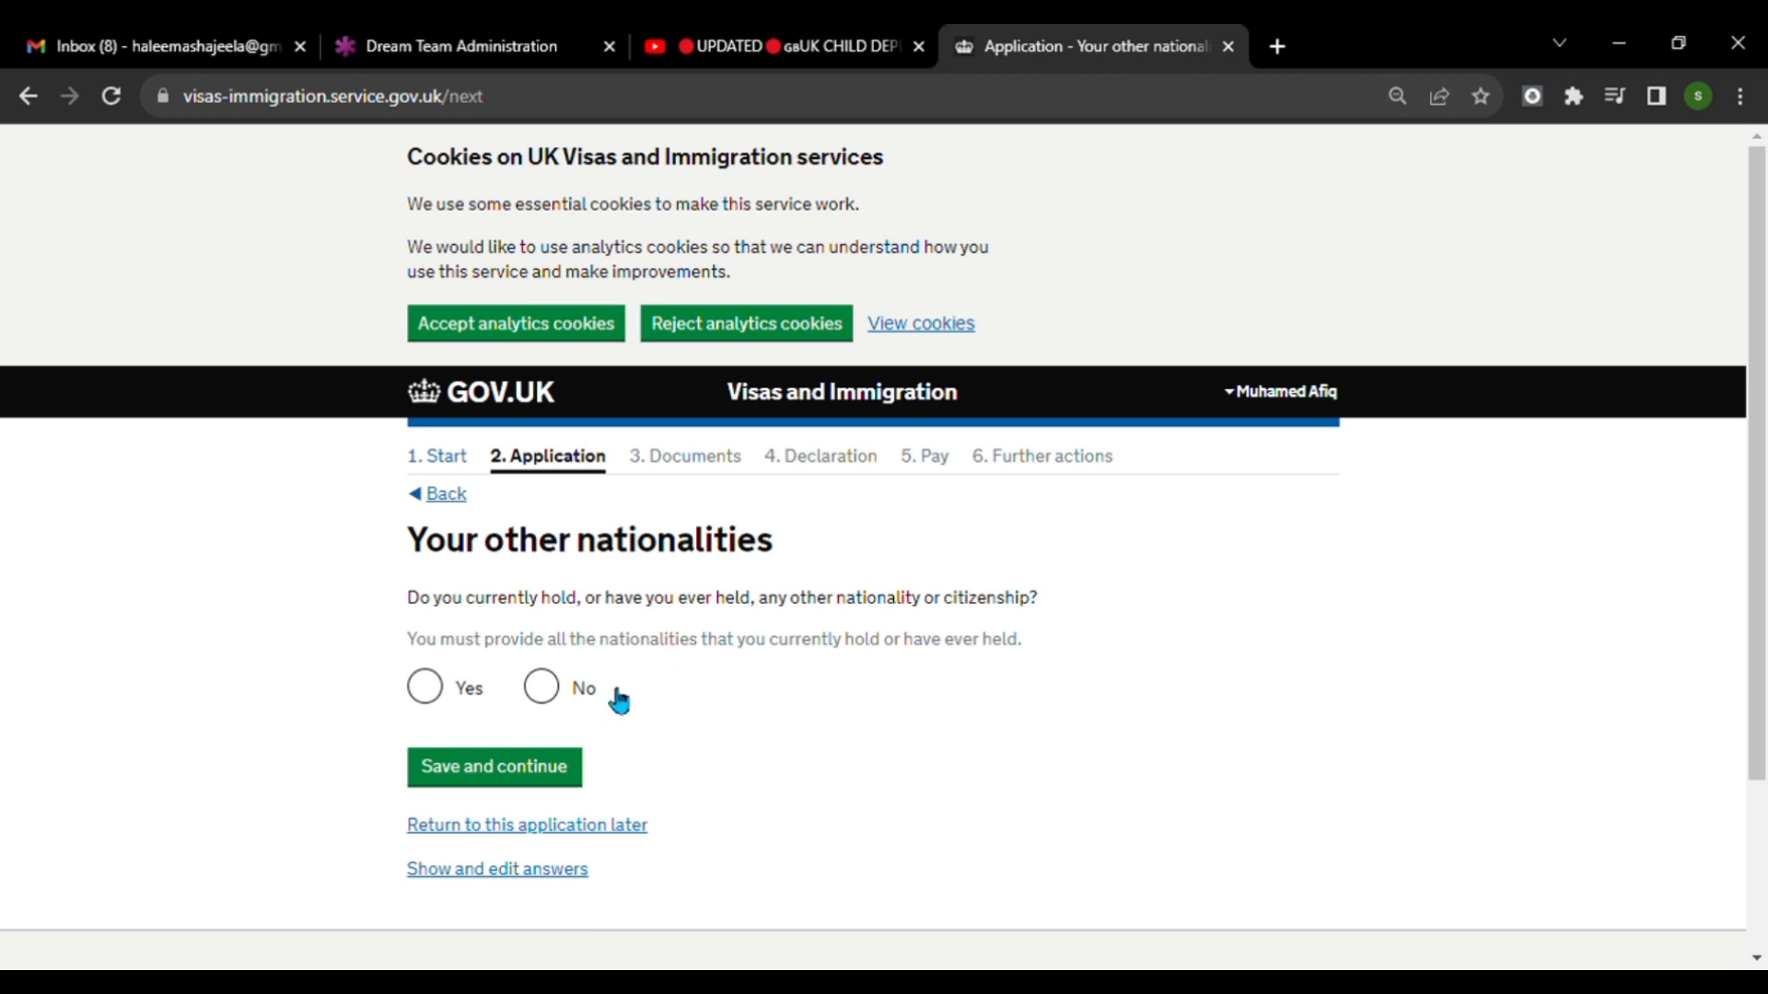
# Save No for holding any other nationality or citizenship, and save the parent's relationship to the applicant as Mother.
pyautogui.click(573, 704)
pyautogui.click(501, 792)
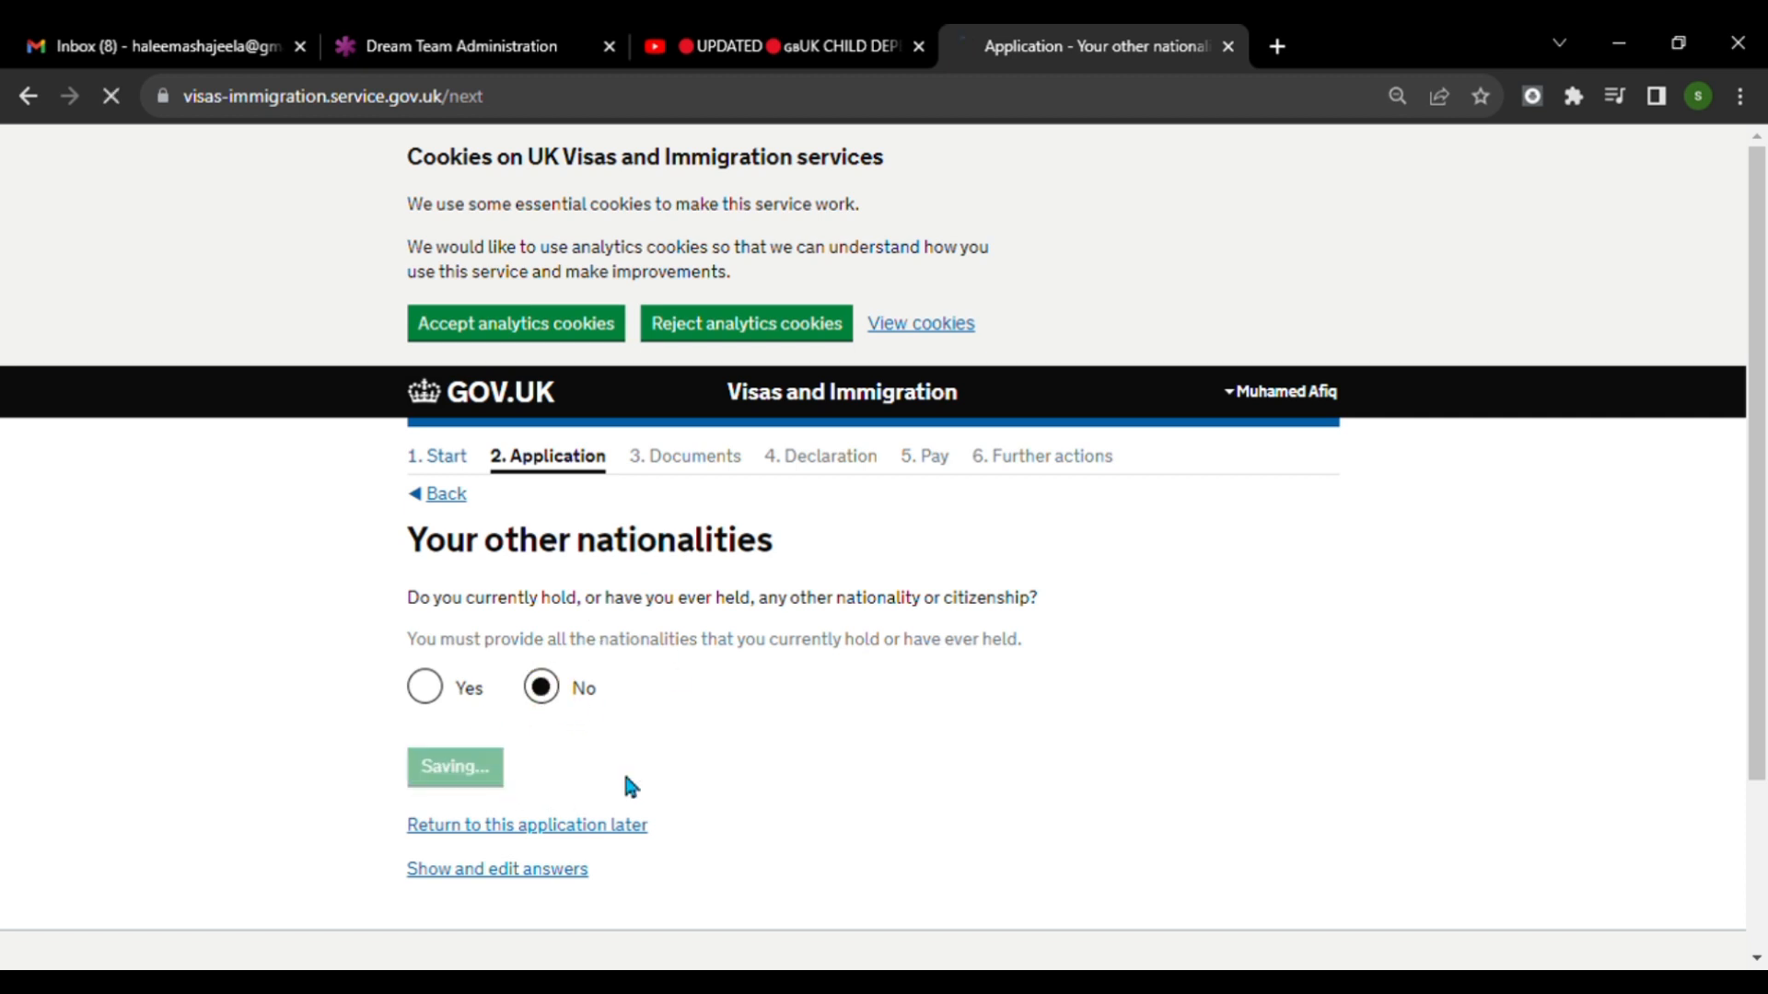
pyautogui.scroll(-1, 782, 764)
pyautogui.scroll(-1, 782, 762)
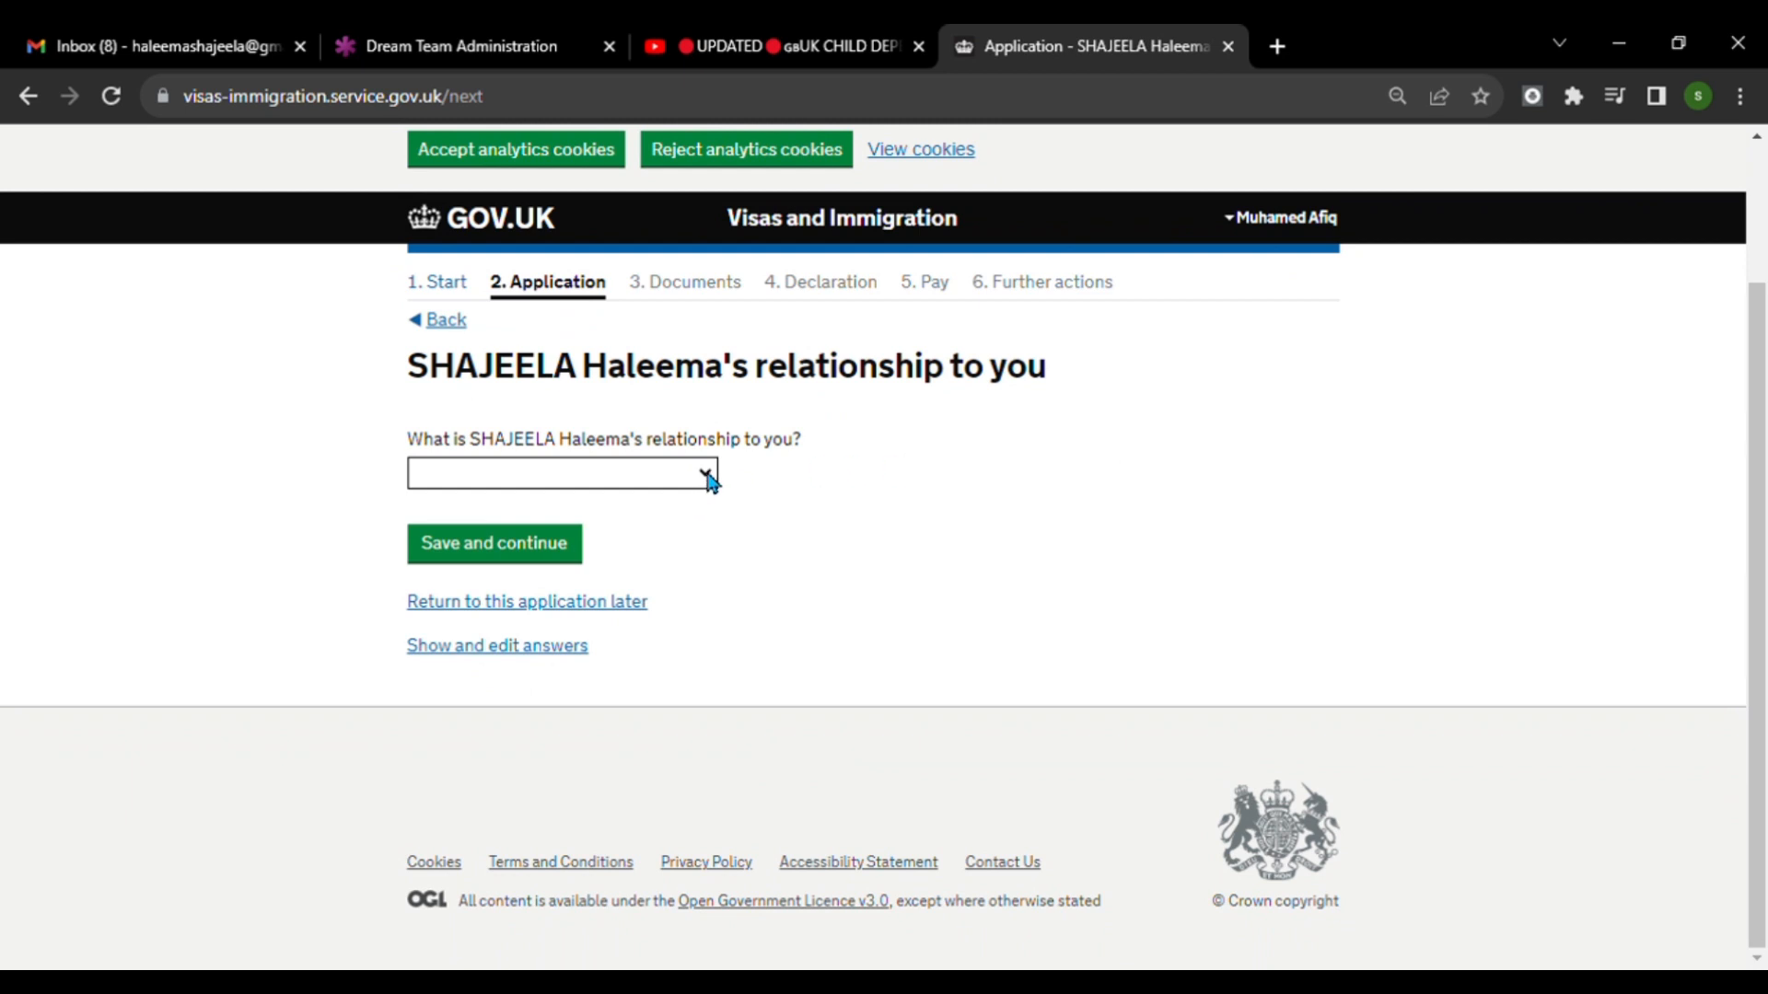
pyautogui.click(709, 475)
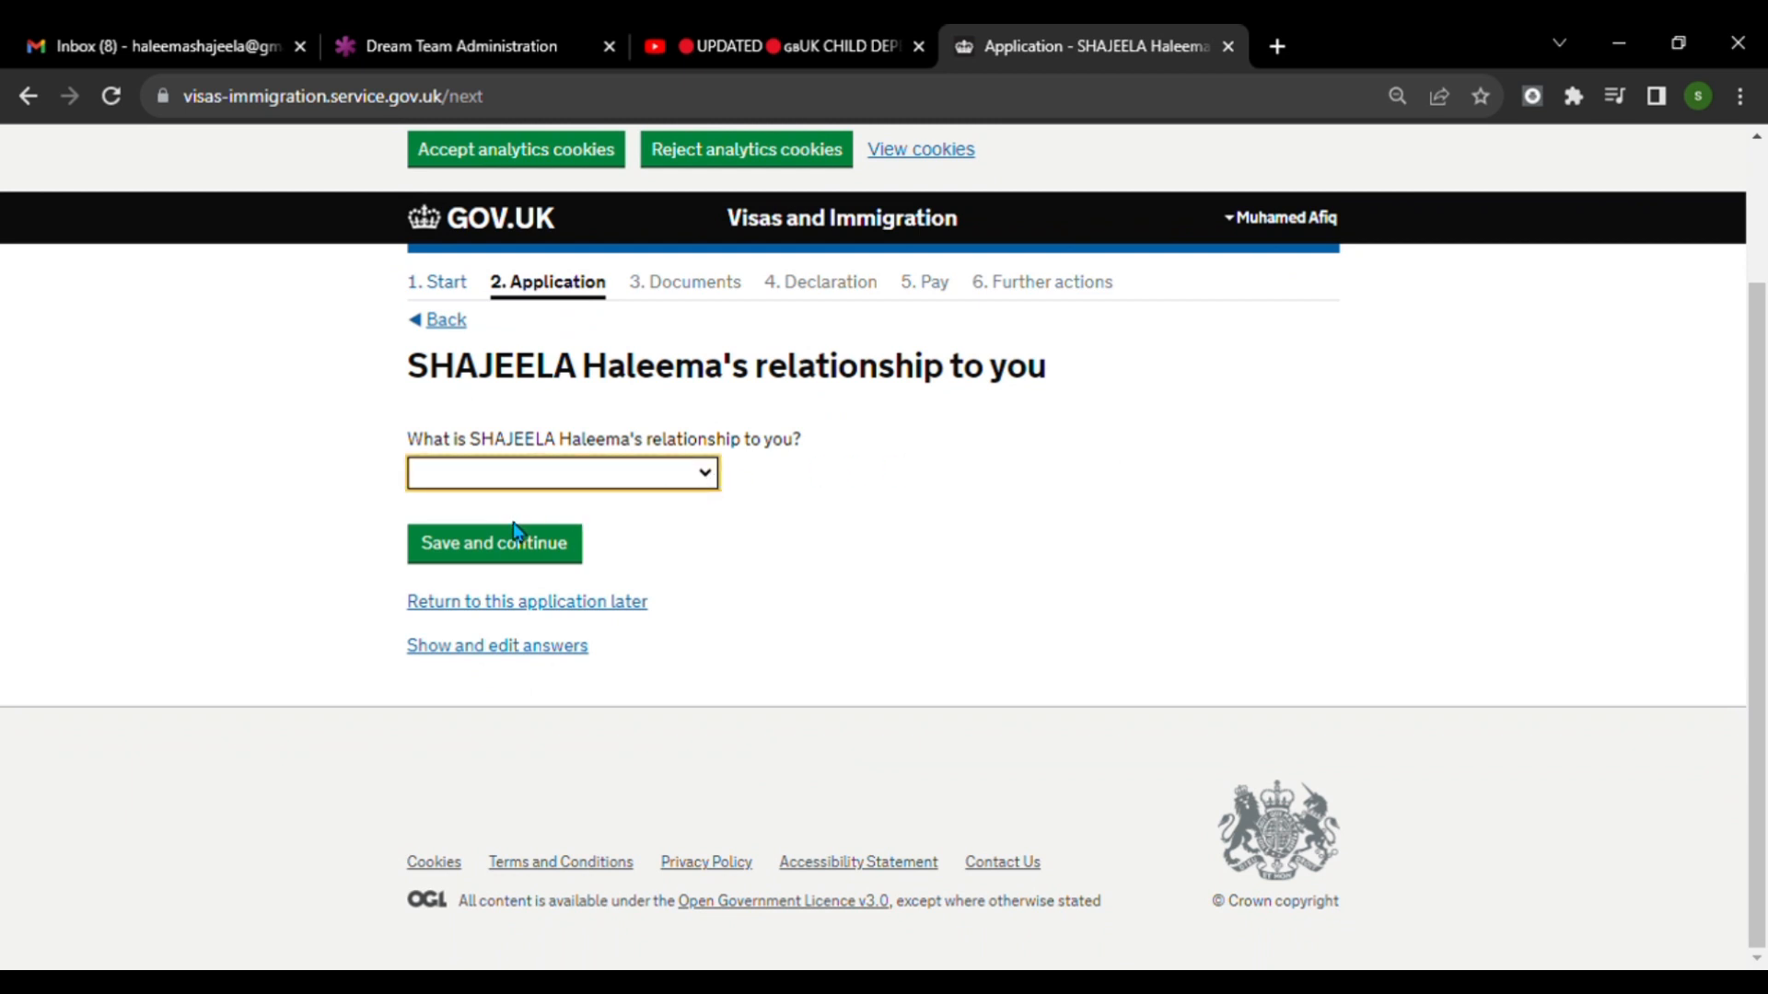
pyautogui.press('Down')
pyautogui.click(549, 555)
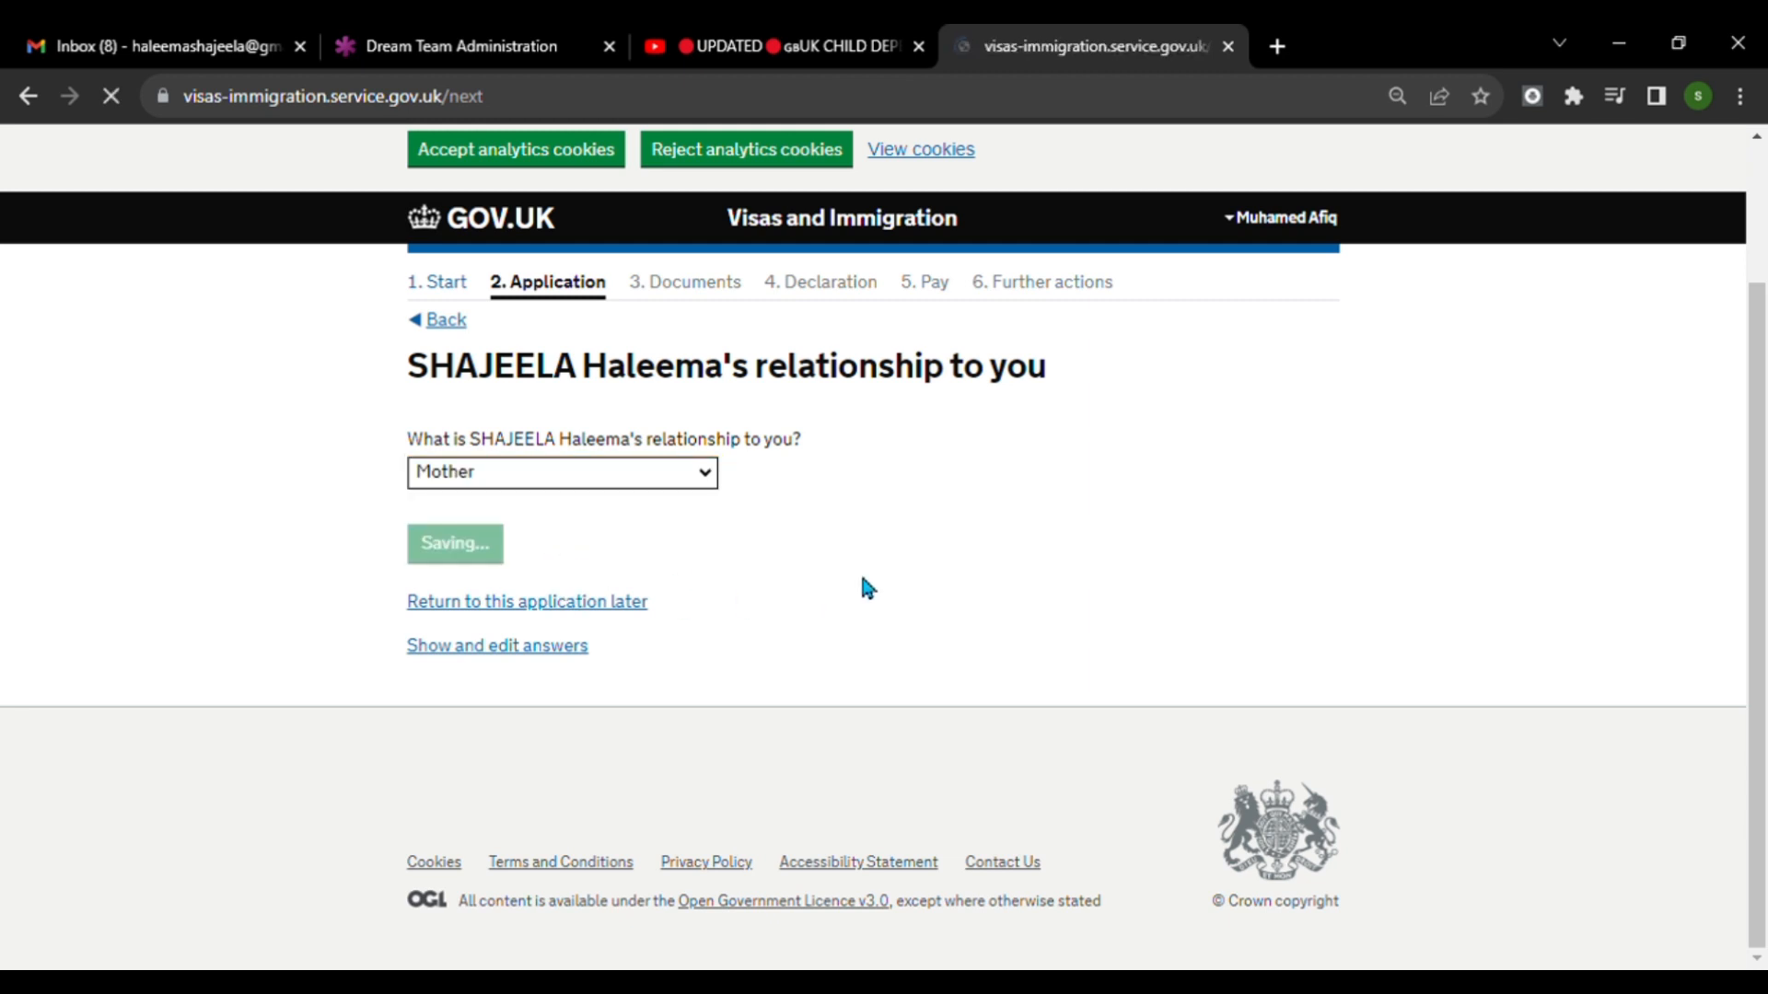
pyautogui.scroll(-1, 861, 585)
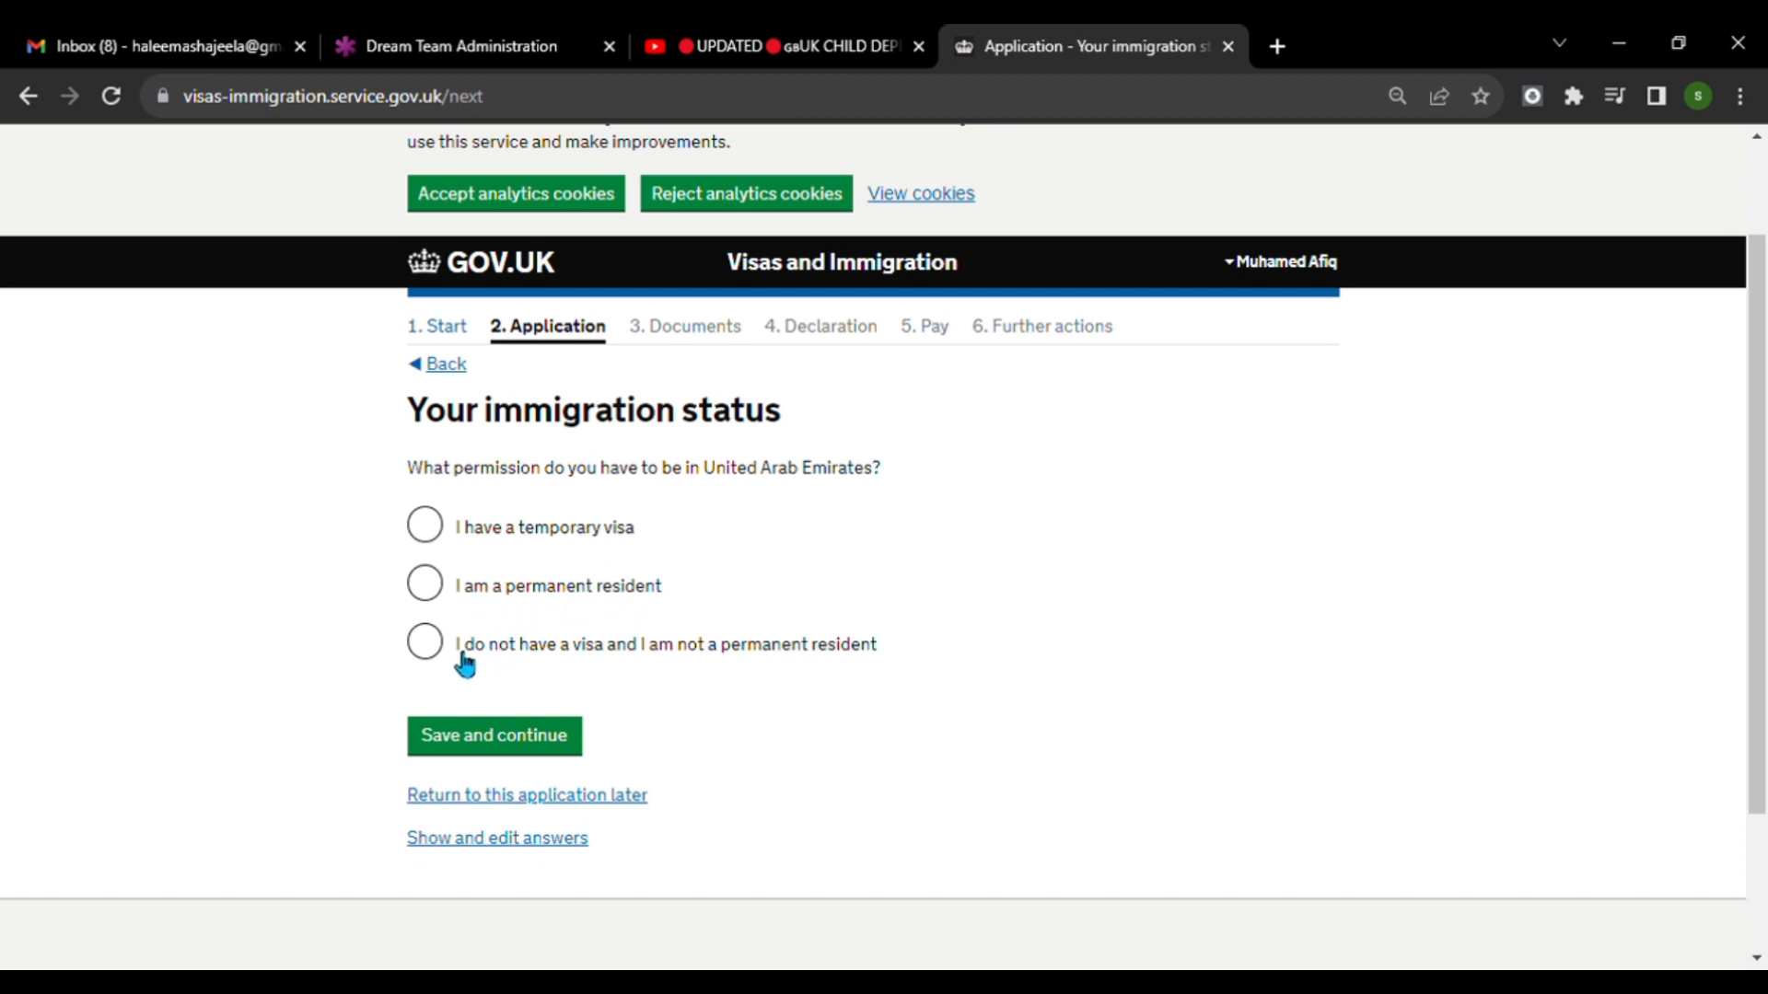
pyautogui.click(438, 532)
pyautogui.scroll(-3, 696, 753)
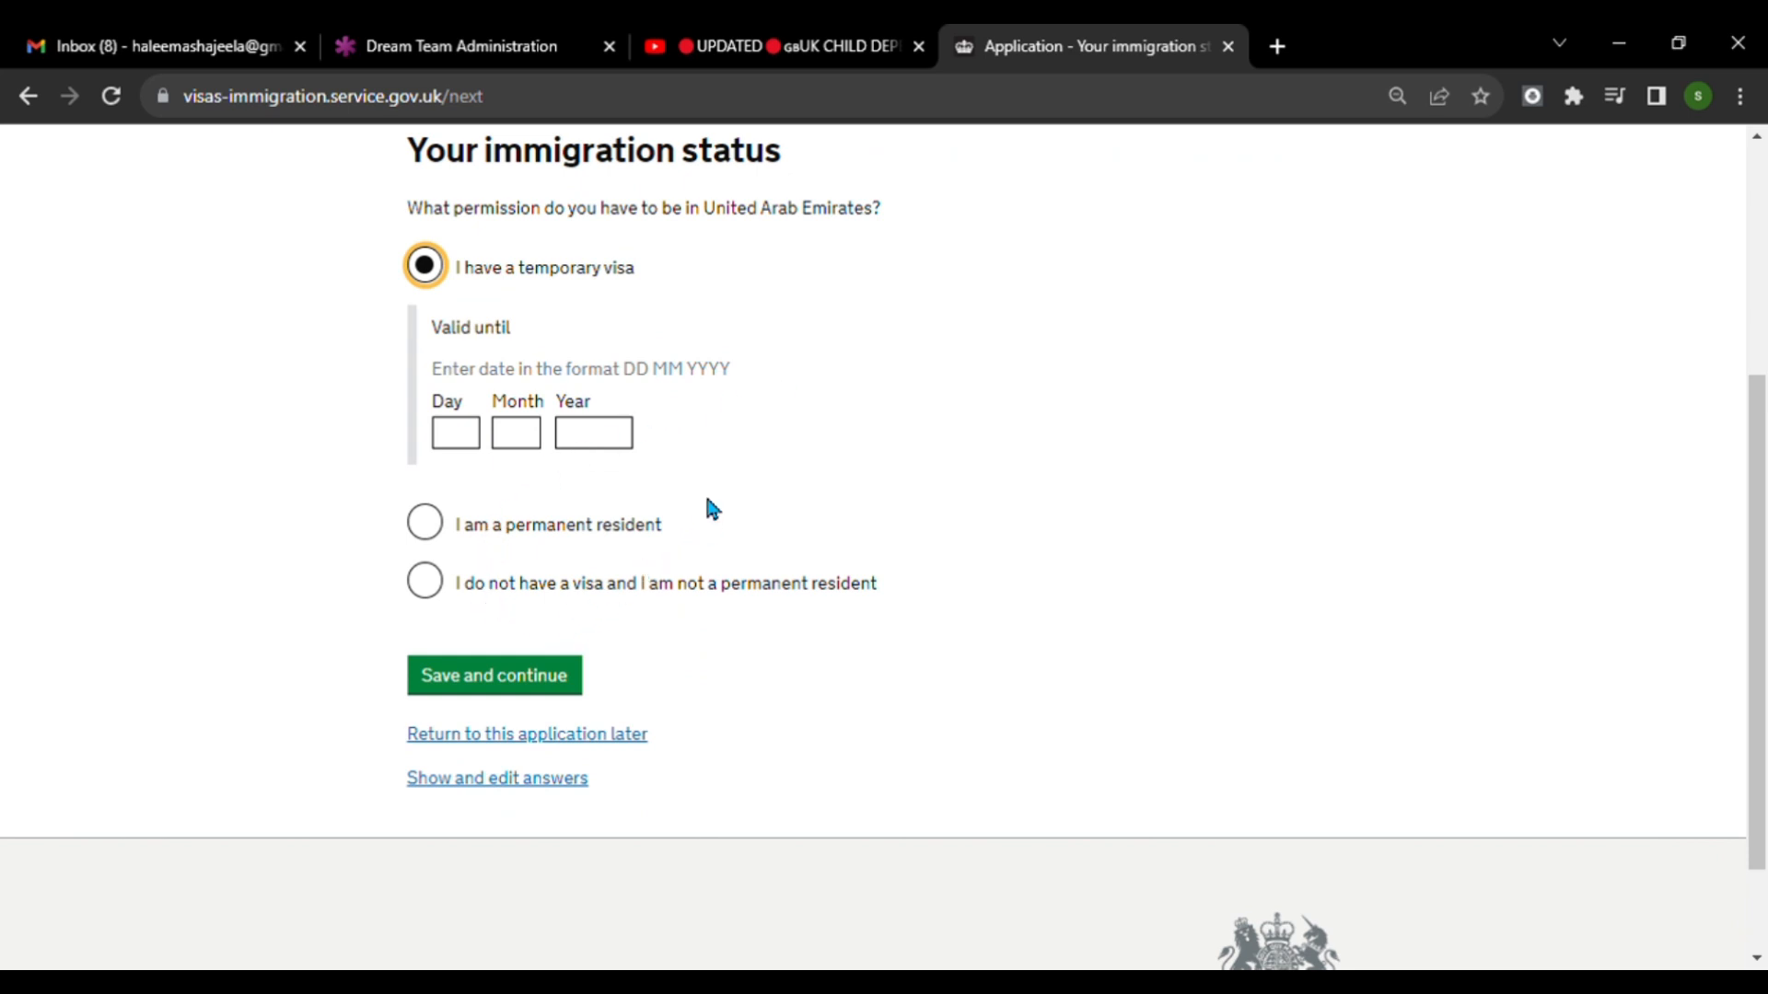
pyautogui.scroll(1, 745, 714)
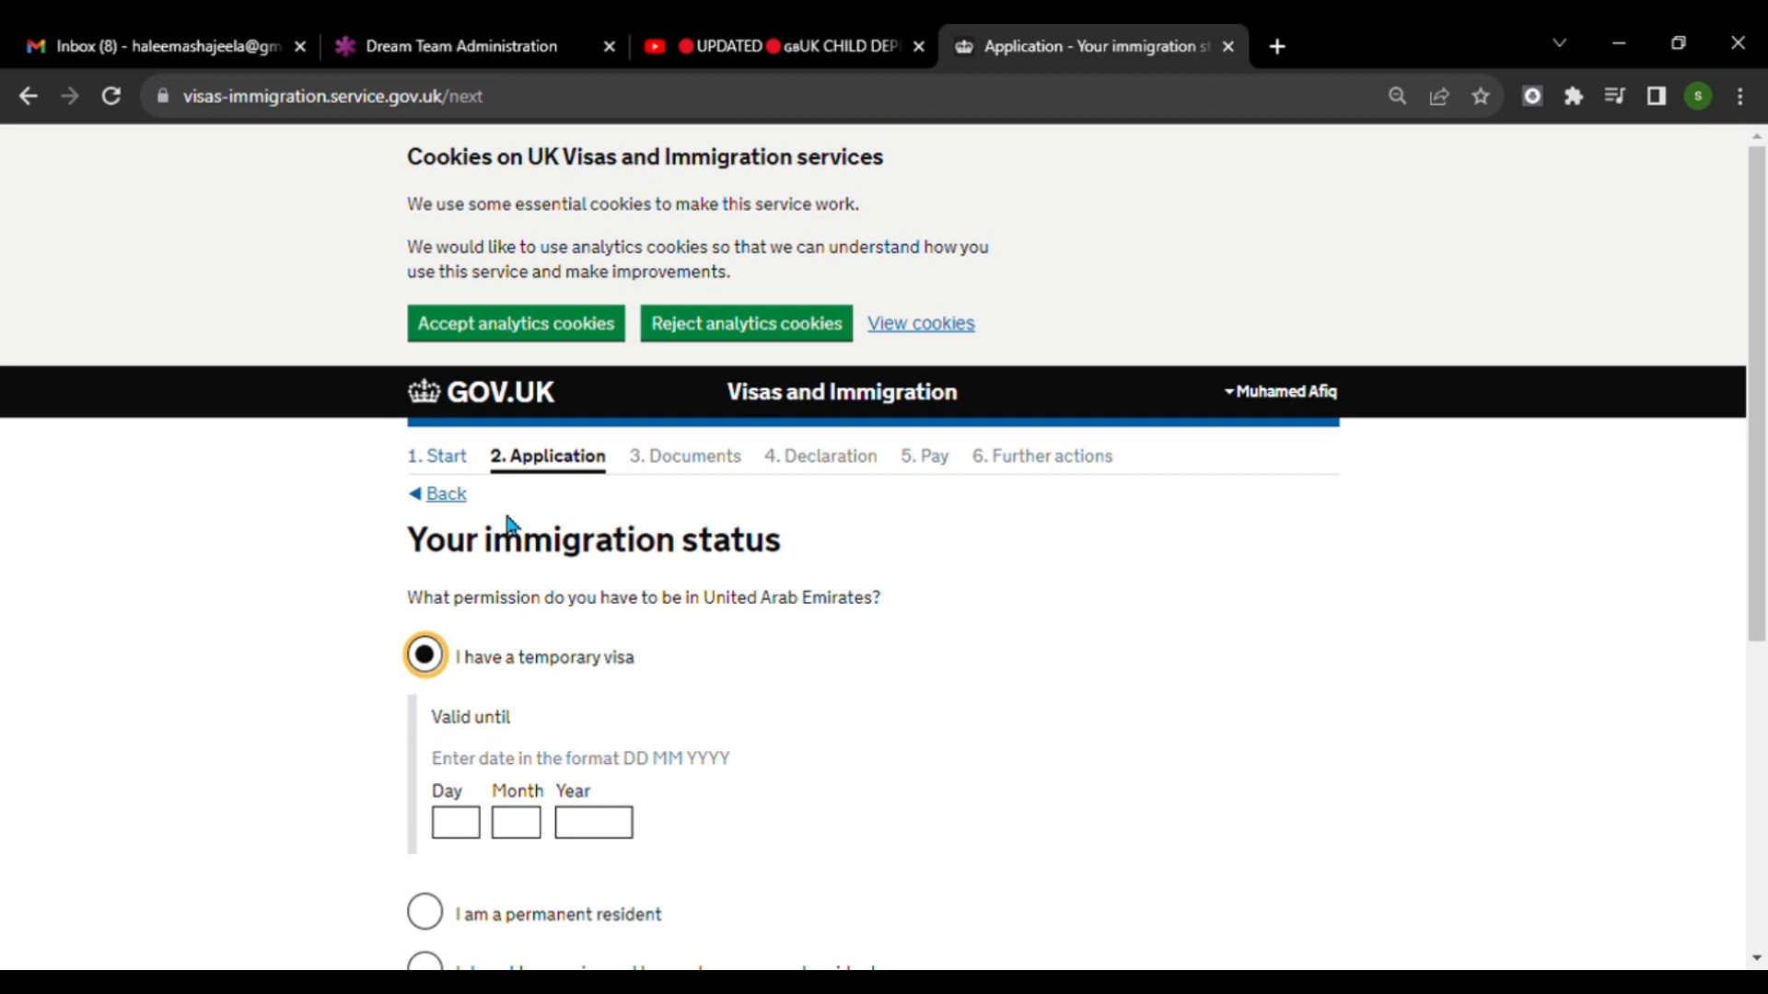
pyautogui.click(448, 496)
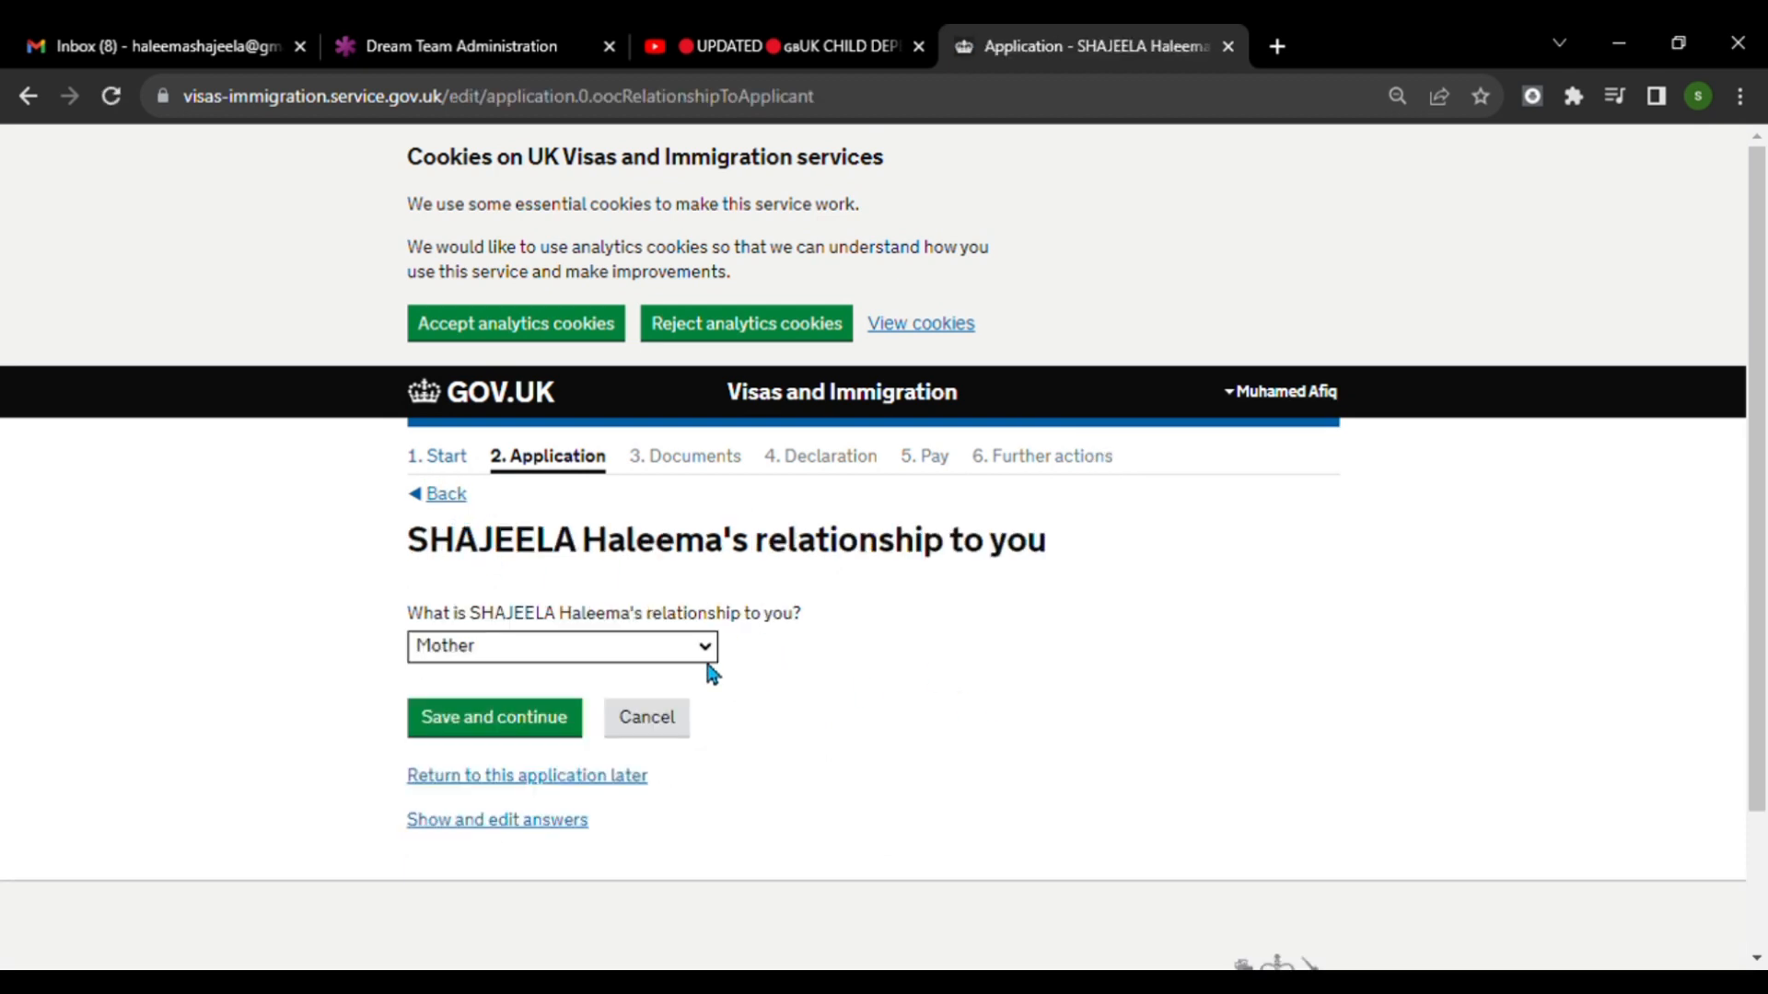
pyautogui.scroll(-2, 694, 685)
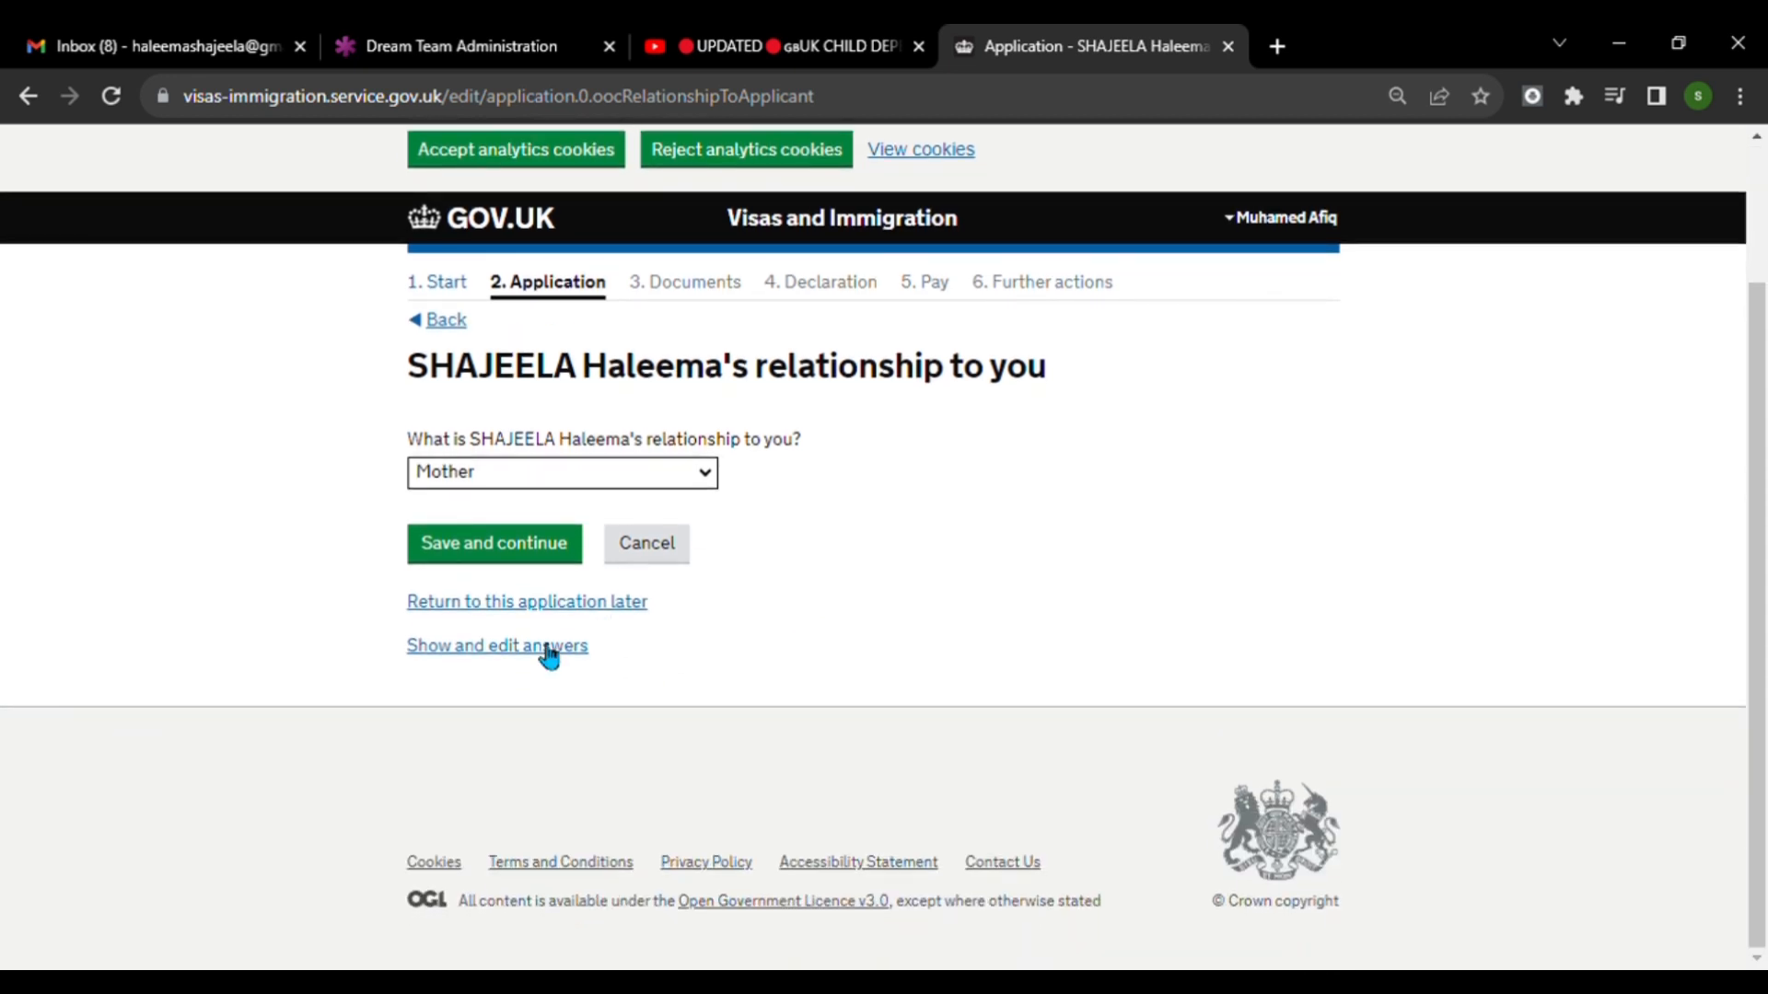
pyautogui.click(542, 553)
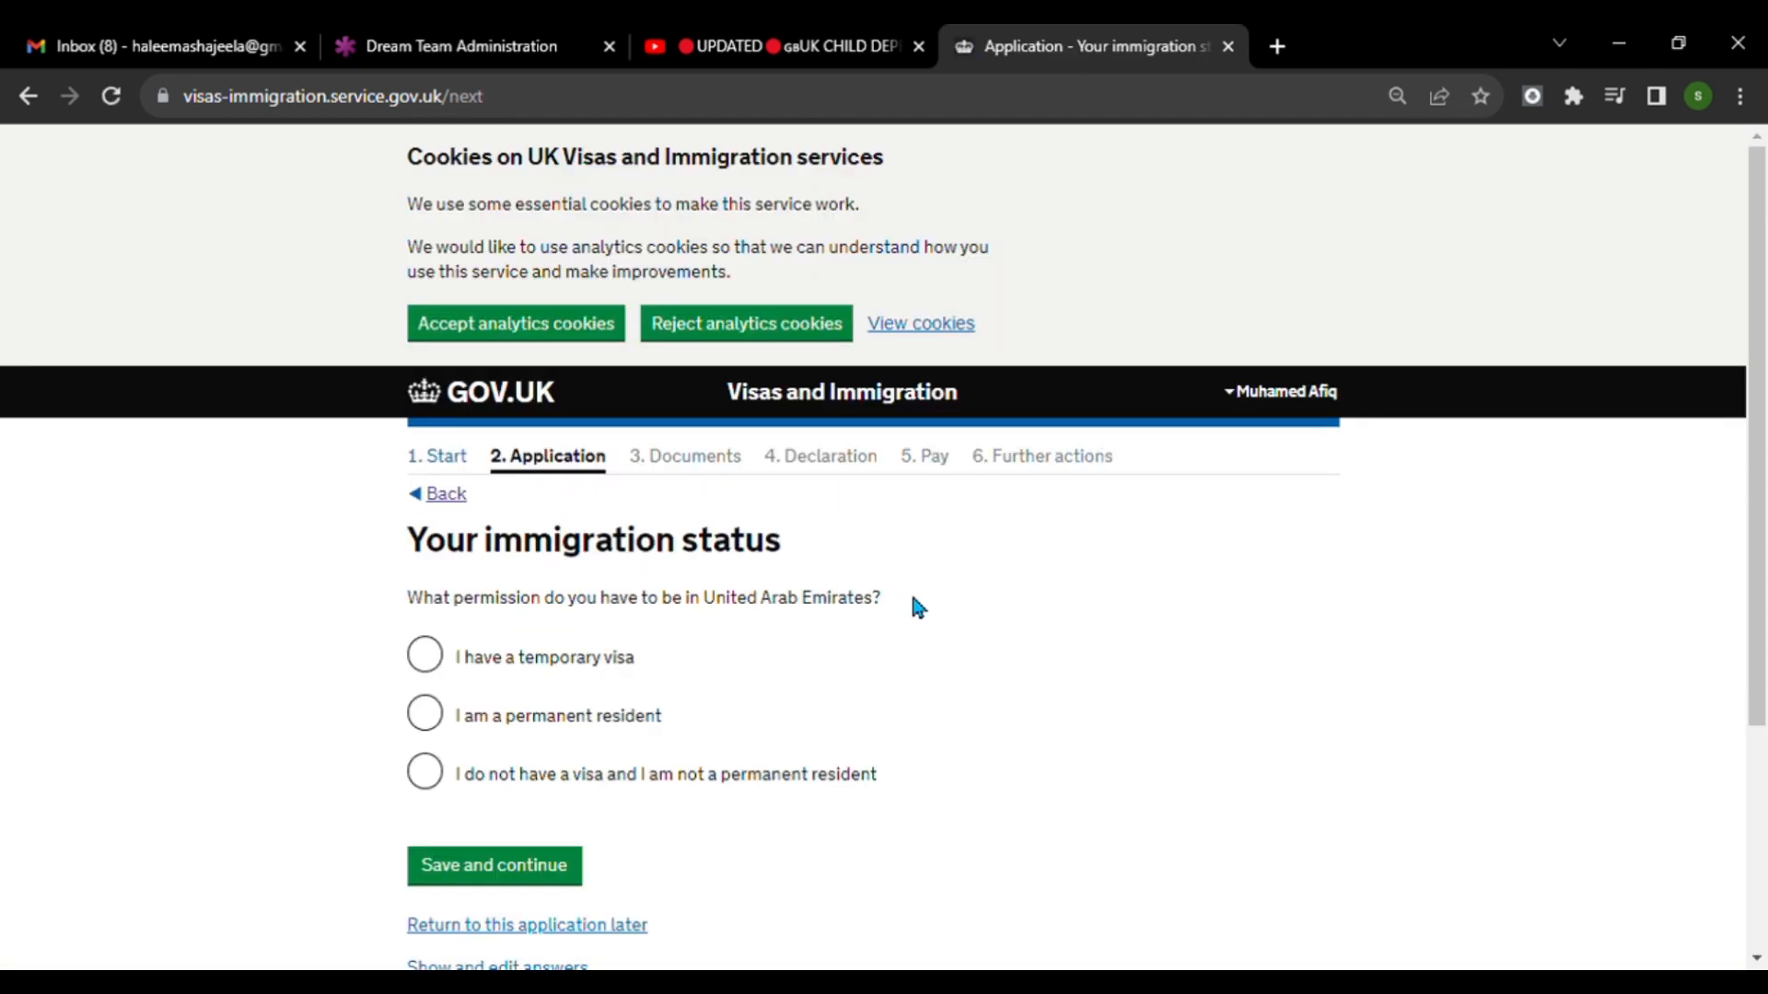
pyautogui.scroll(-2, 913, 601)
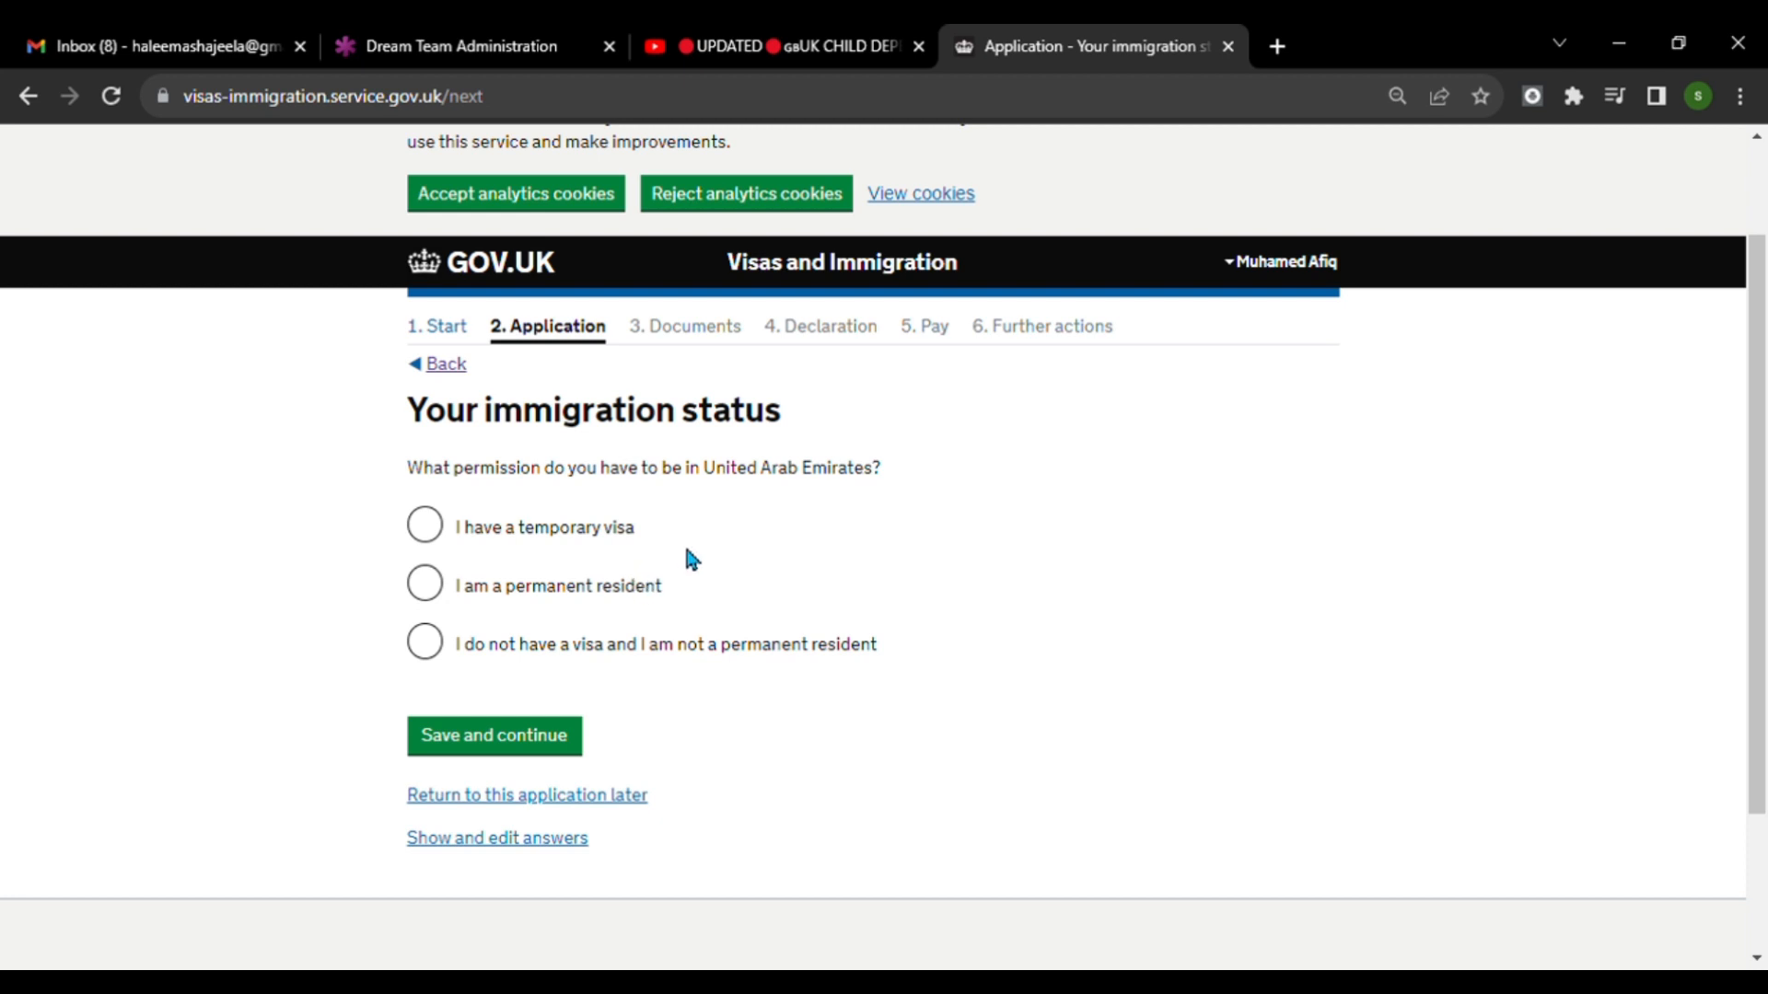
pyautogui.click(436, 592)
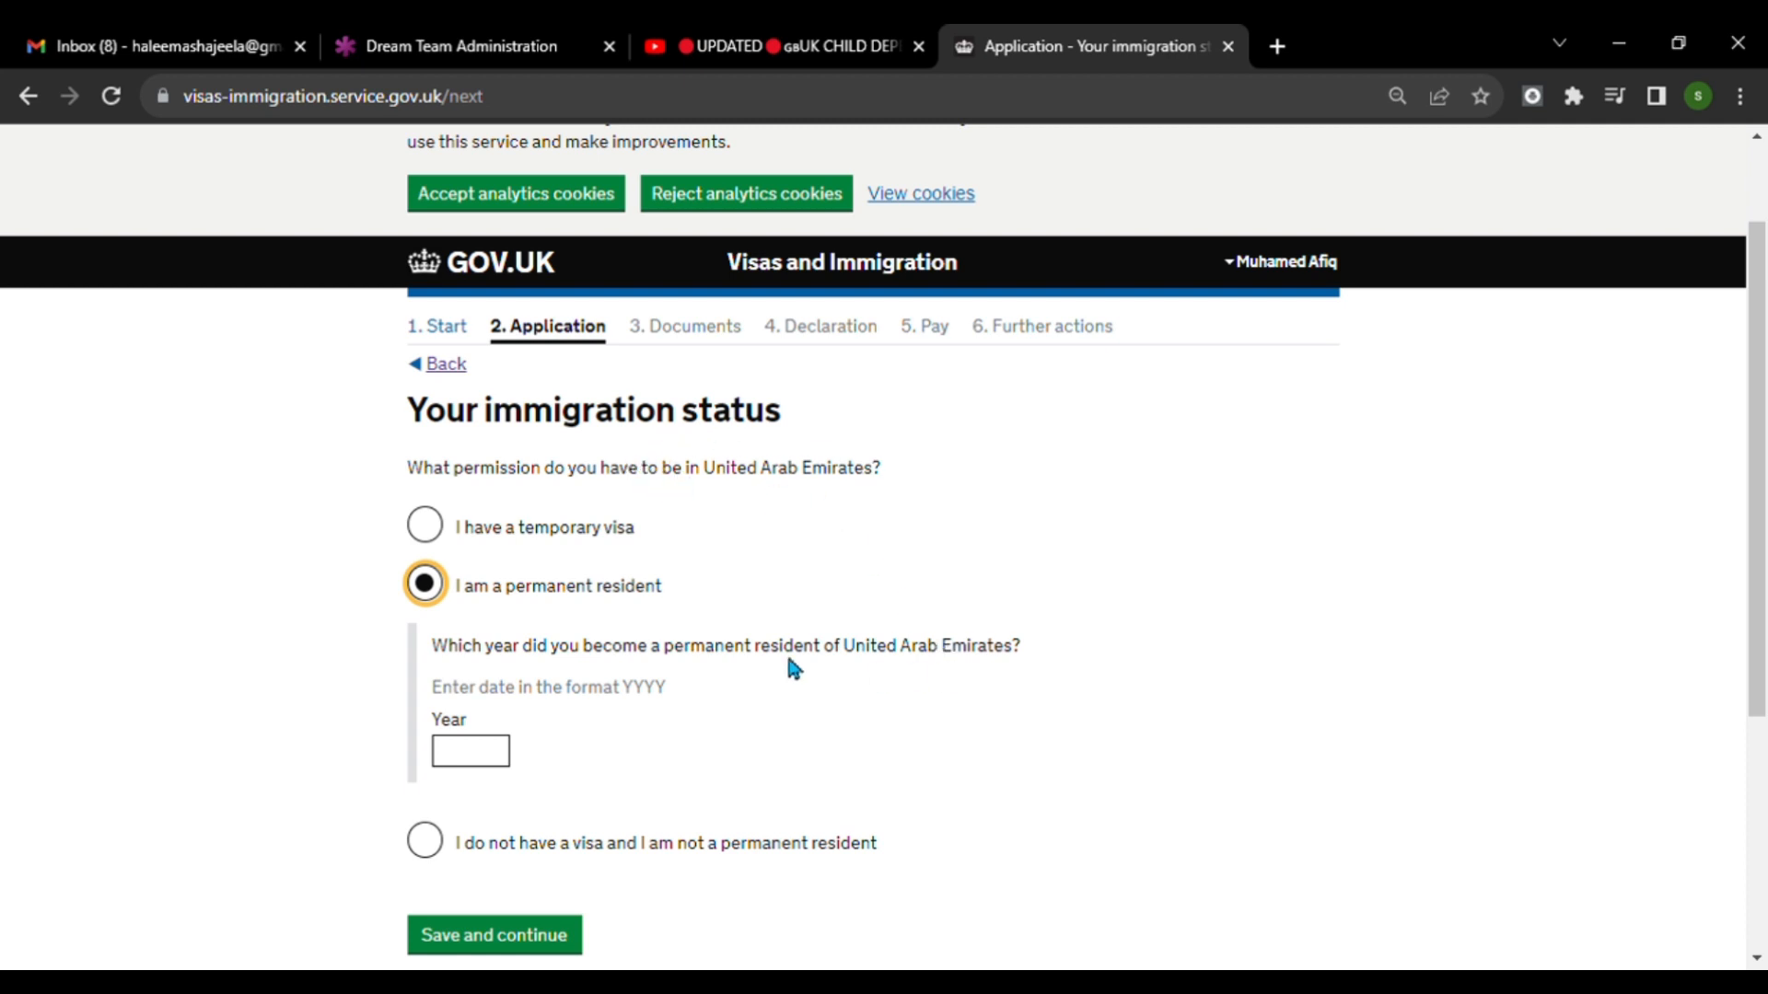
pyautogui.click(446, 364)
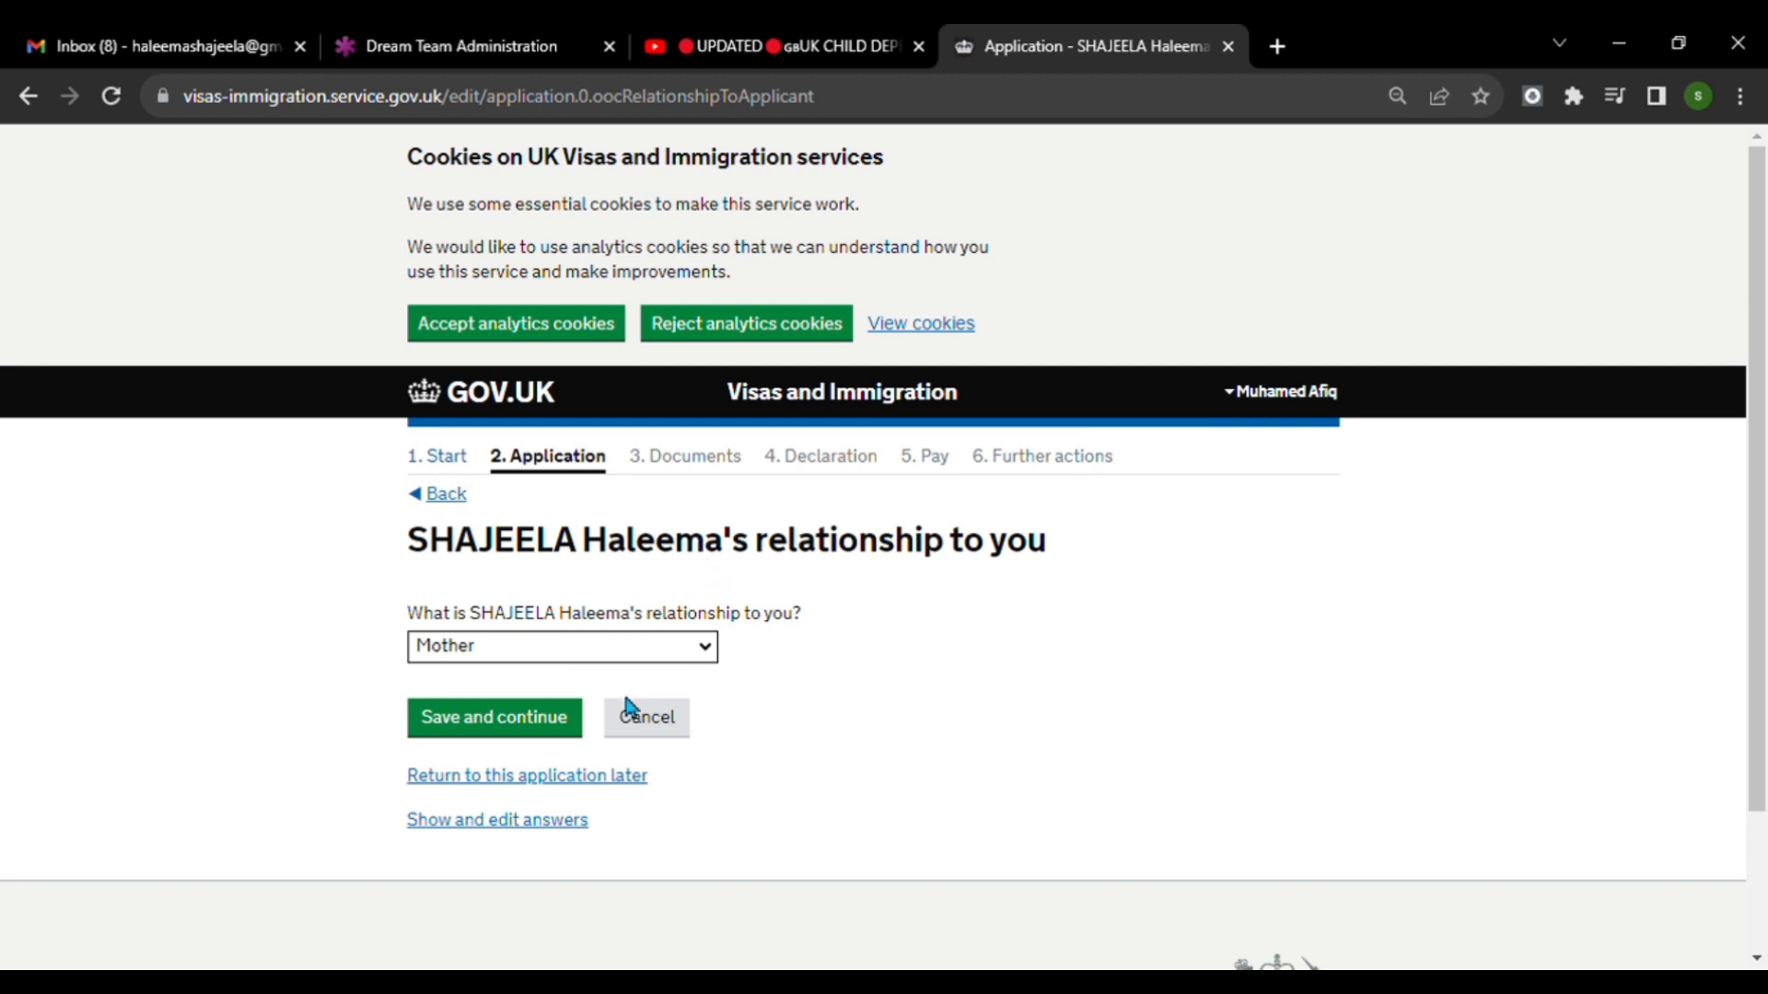
pyautogui.click(557, 723)
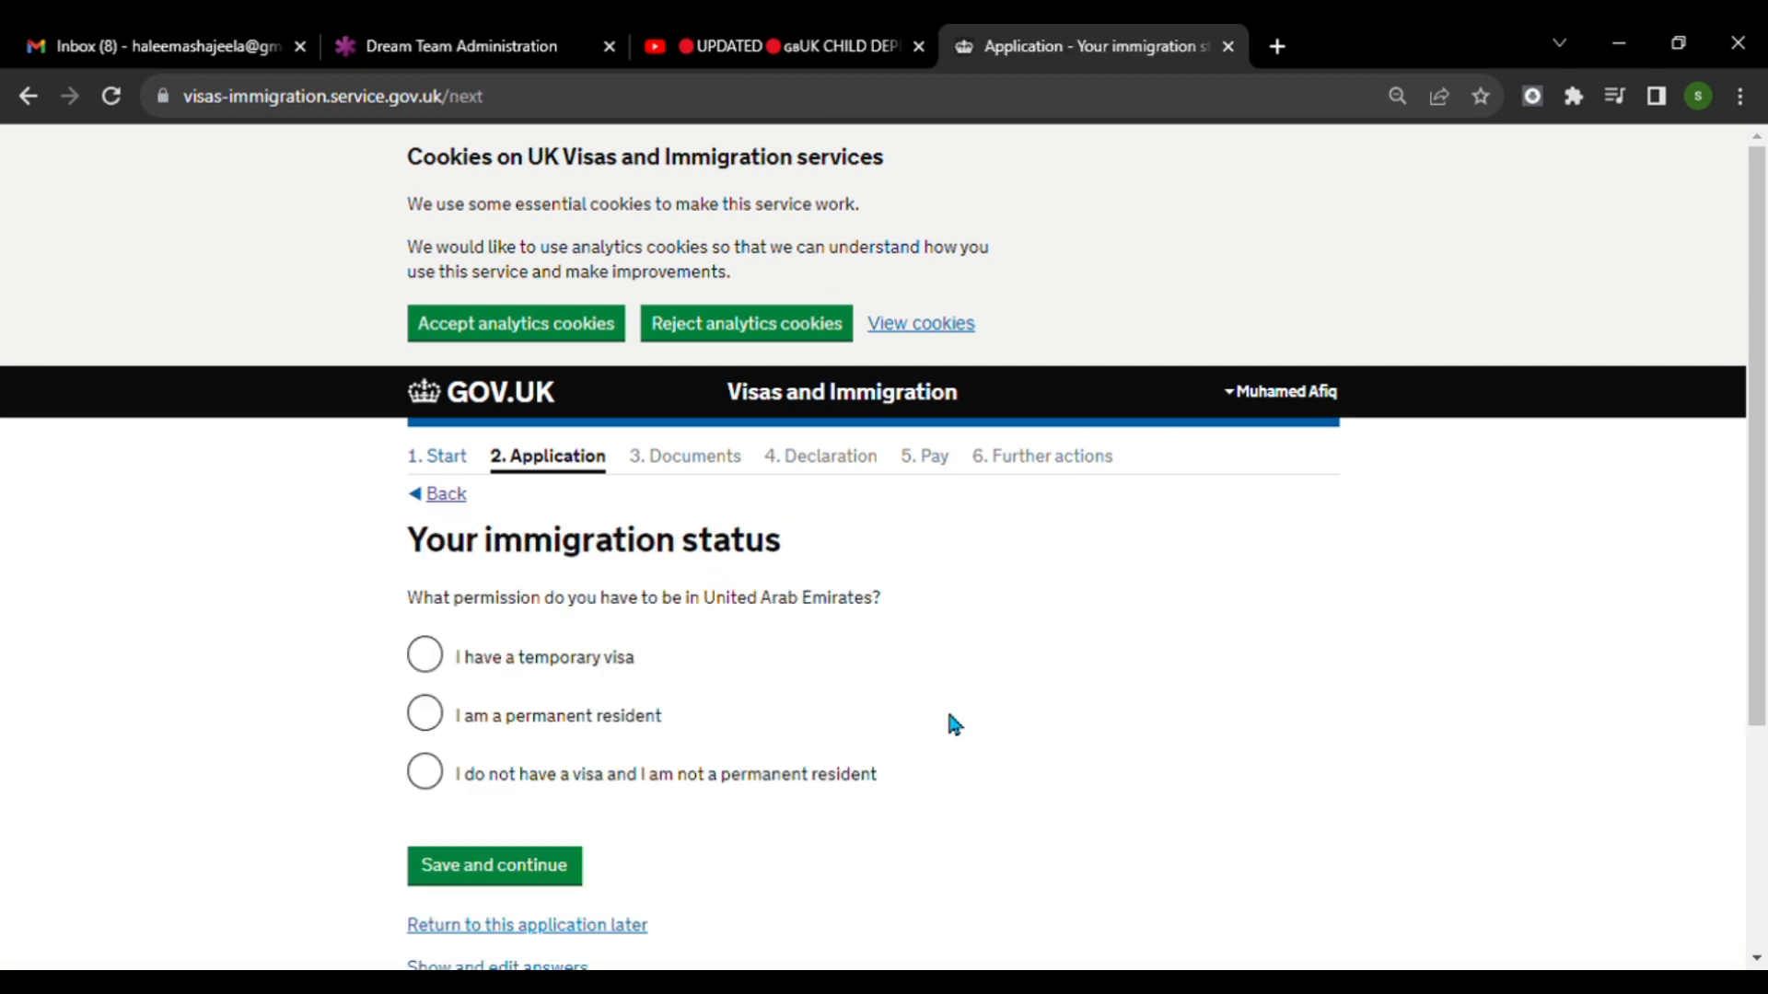
# Declare a temporary visa for the United Arab Emirates valid until 11 05 2024 and save the immigration status page.
pyautogui.click(439, 663)
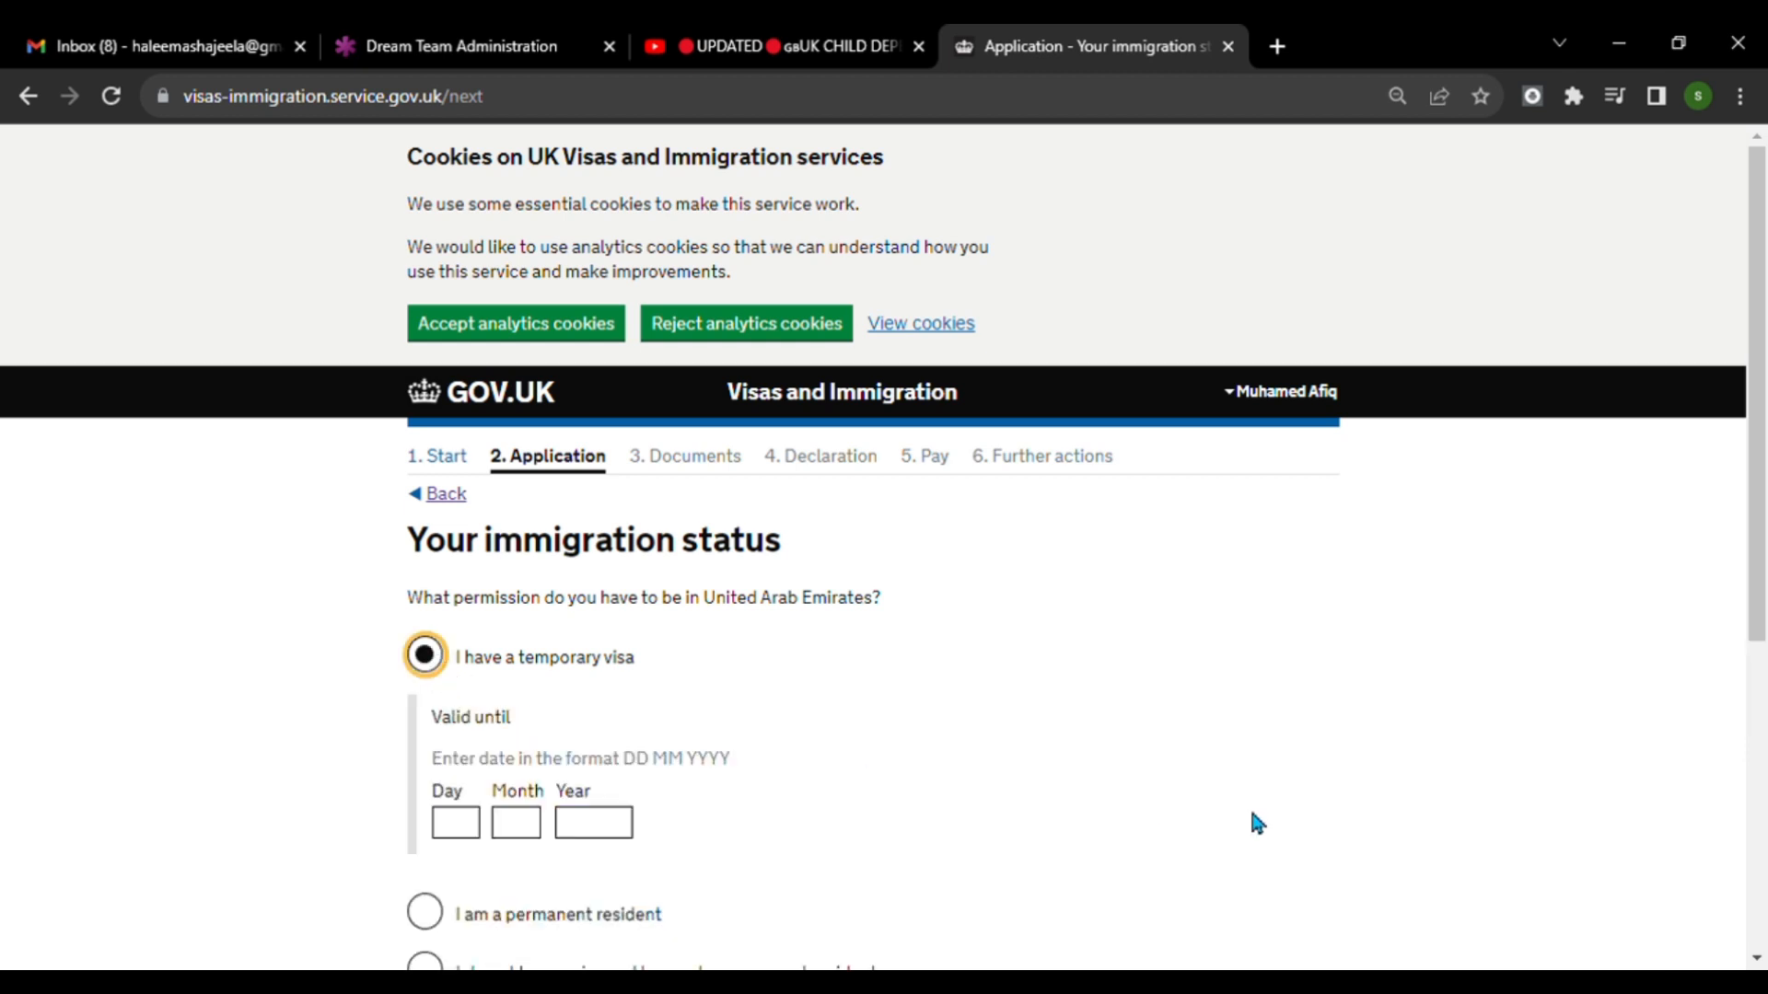
pyautogui.scroll(-1, 1250, 808)
pyautogui.press('Tab')
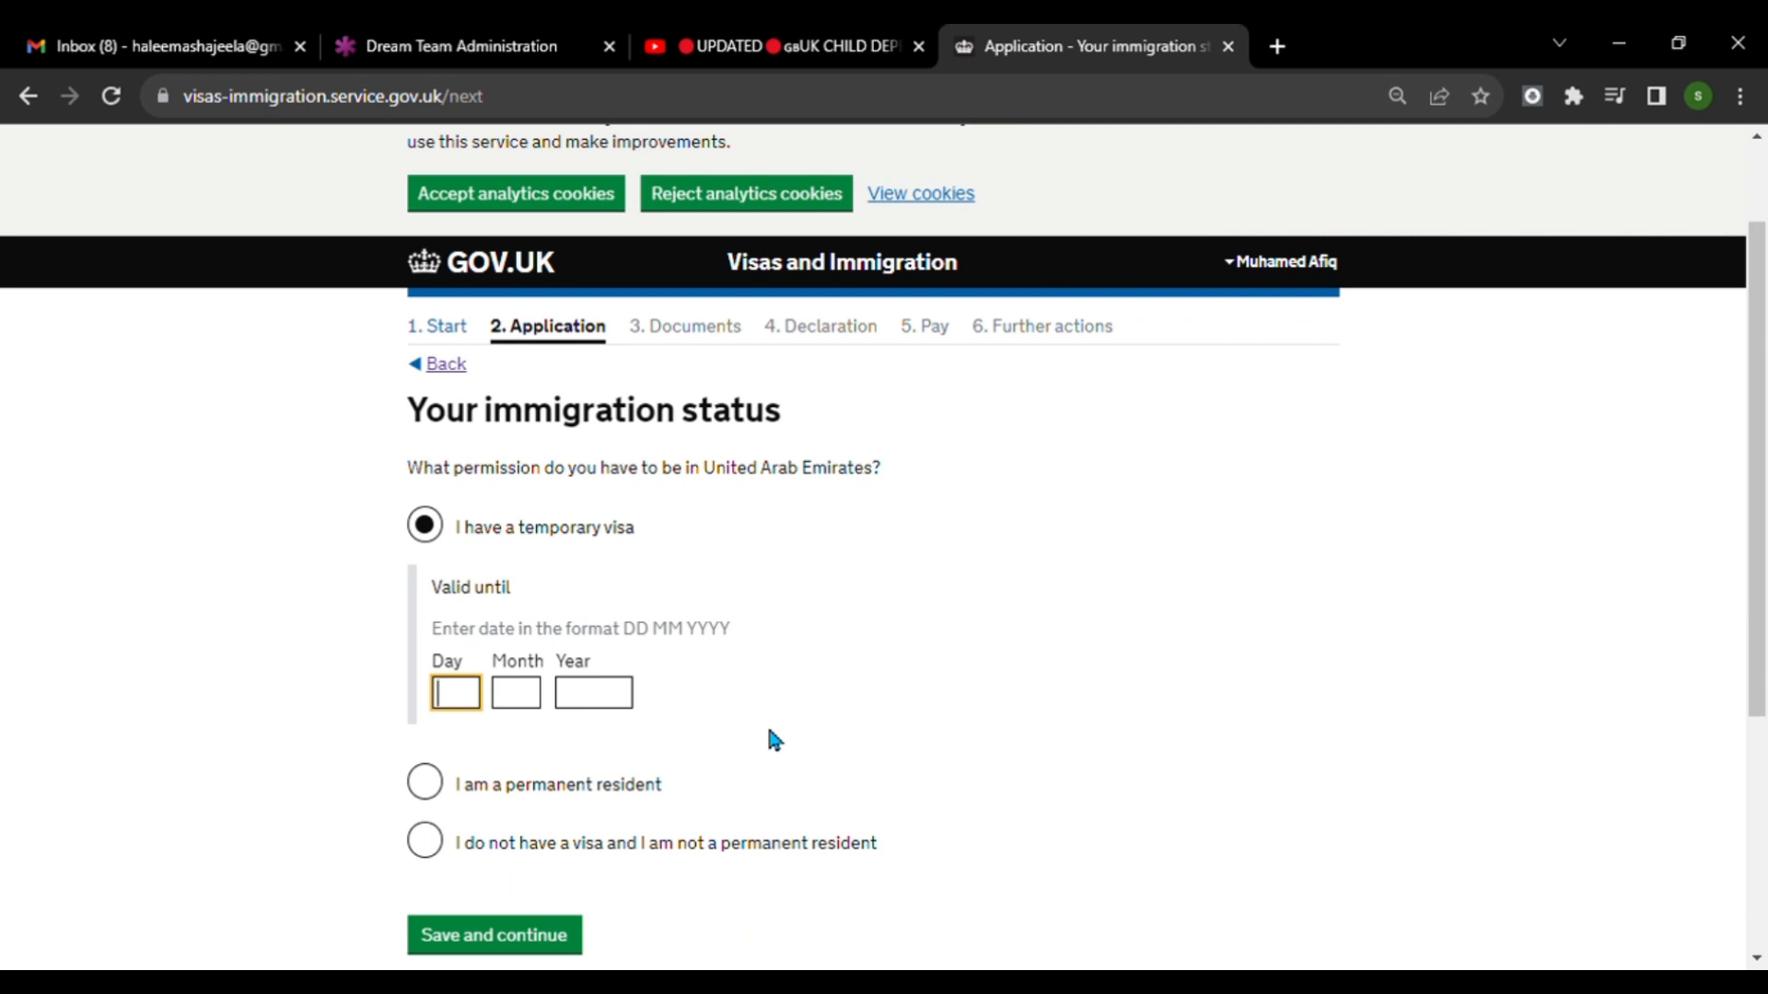
pyautogui.write('11')
pyautogui.press('Tab')
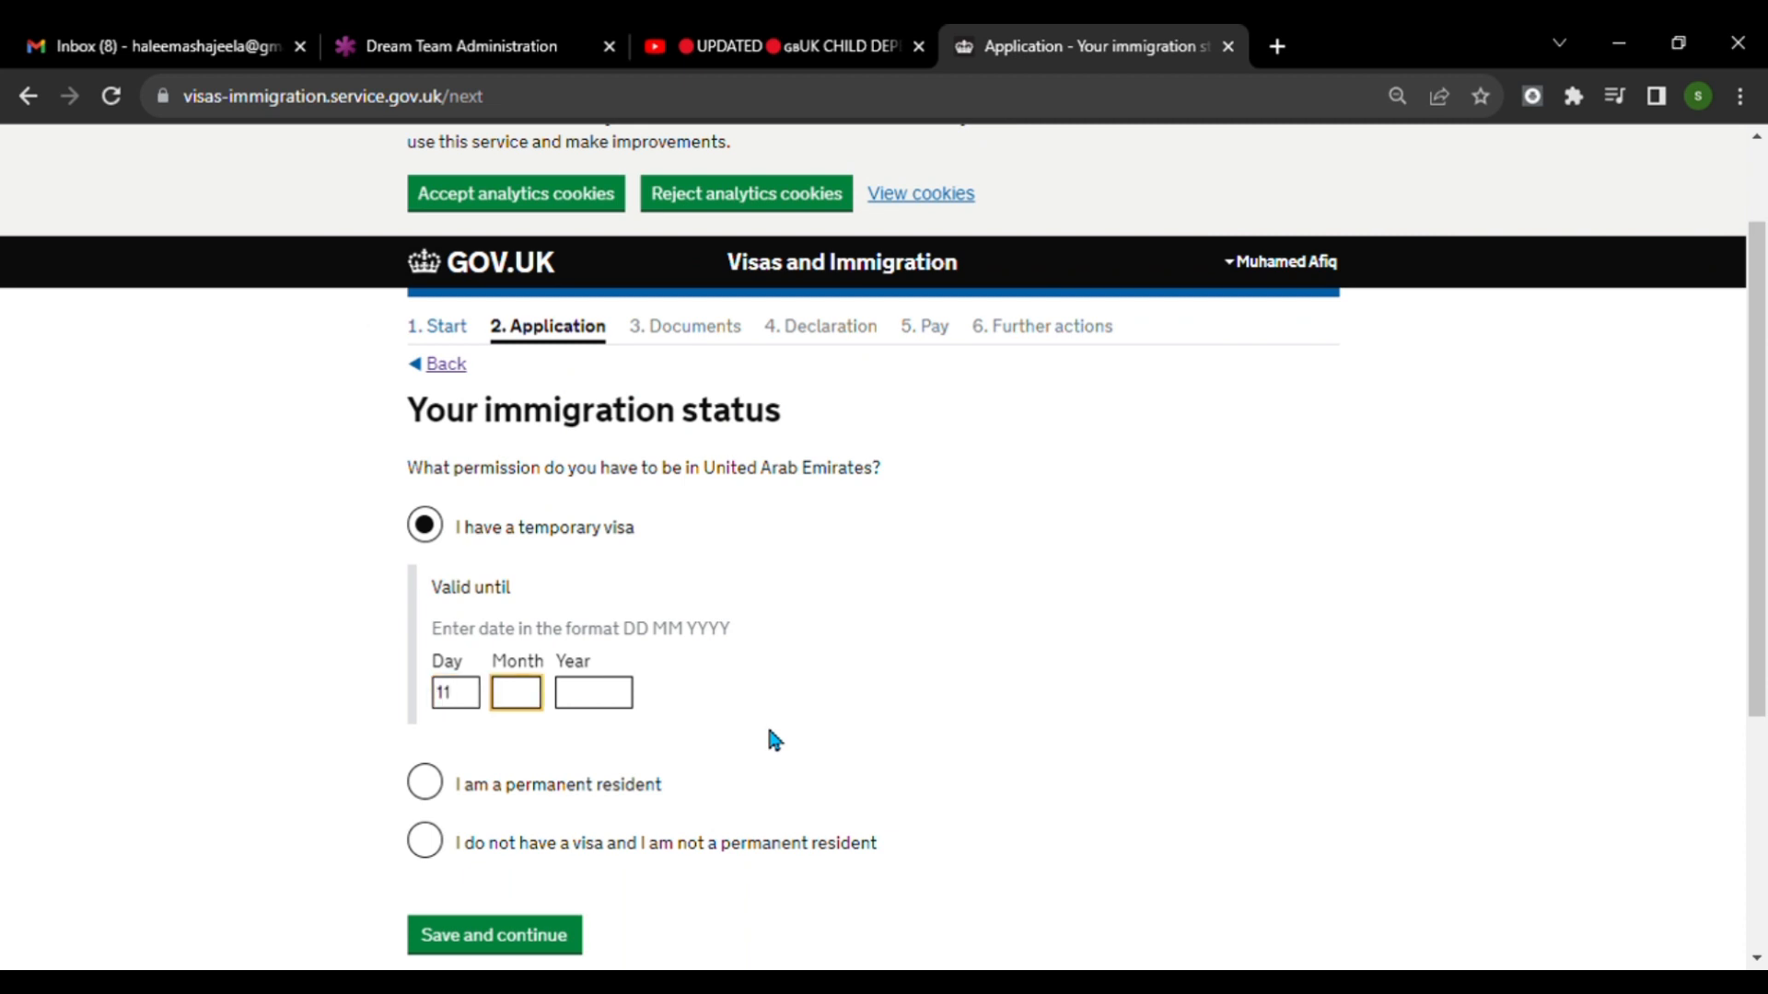
pyautogui.write('05')
pyautogui.press('Tab')
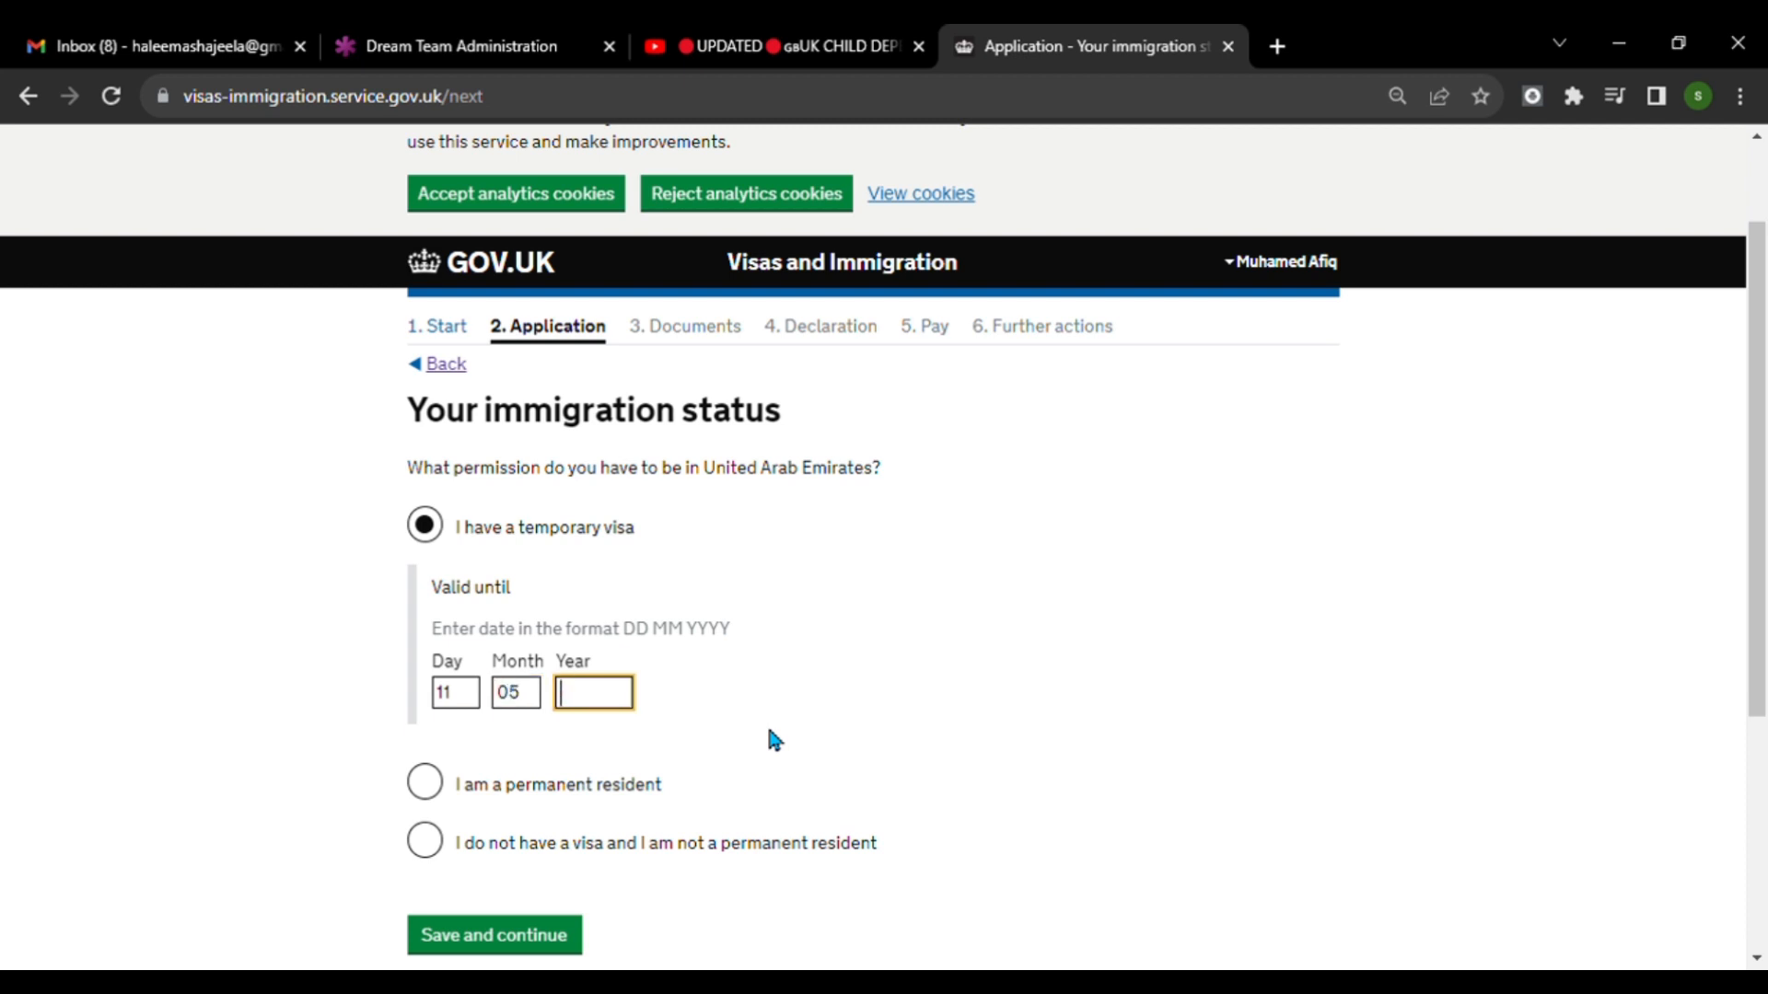
pyautogui.write('2024')
pyautogui.scroll(-4, 858, 584)
pyautogui.press('Return')
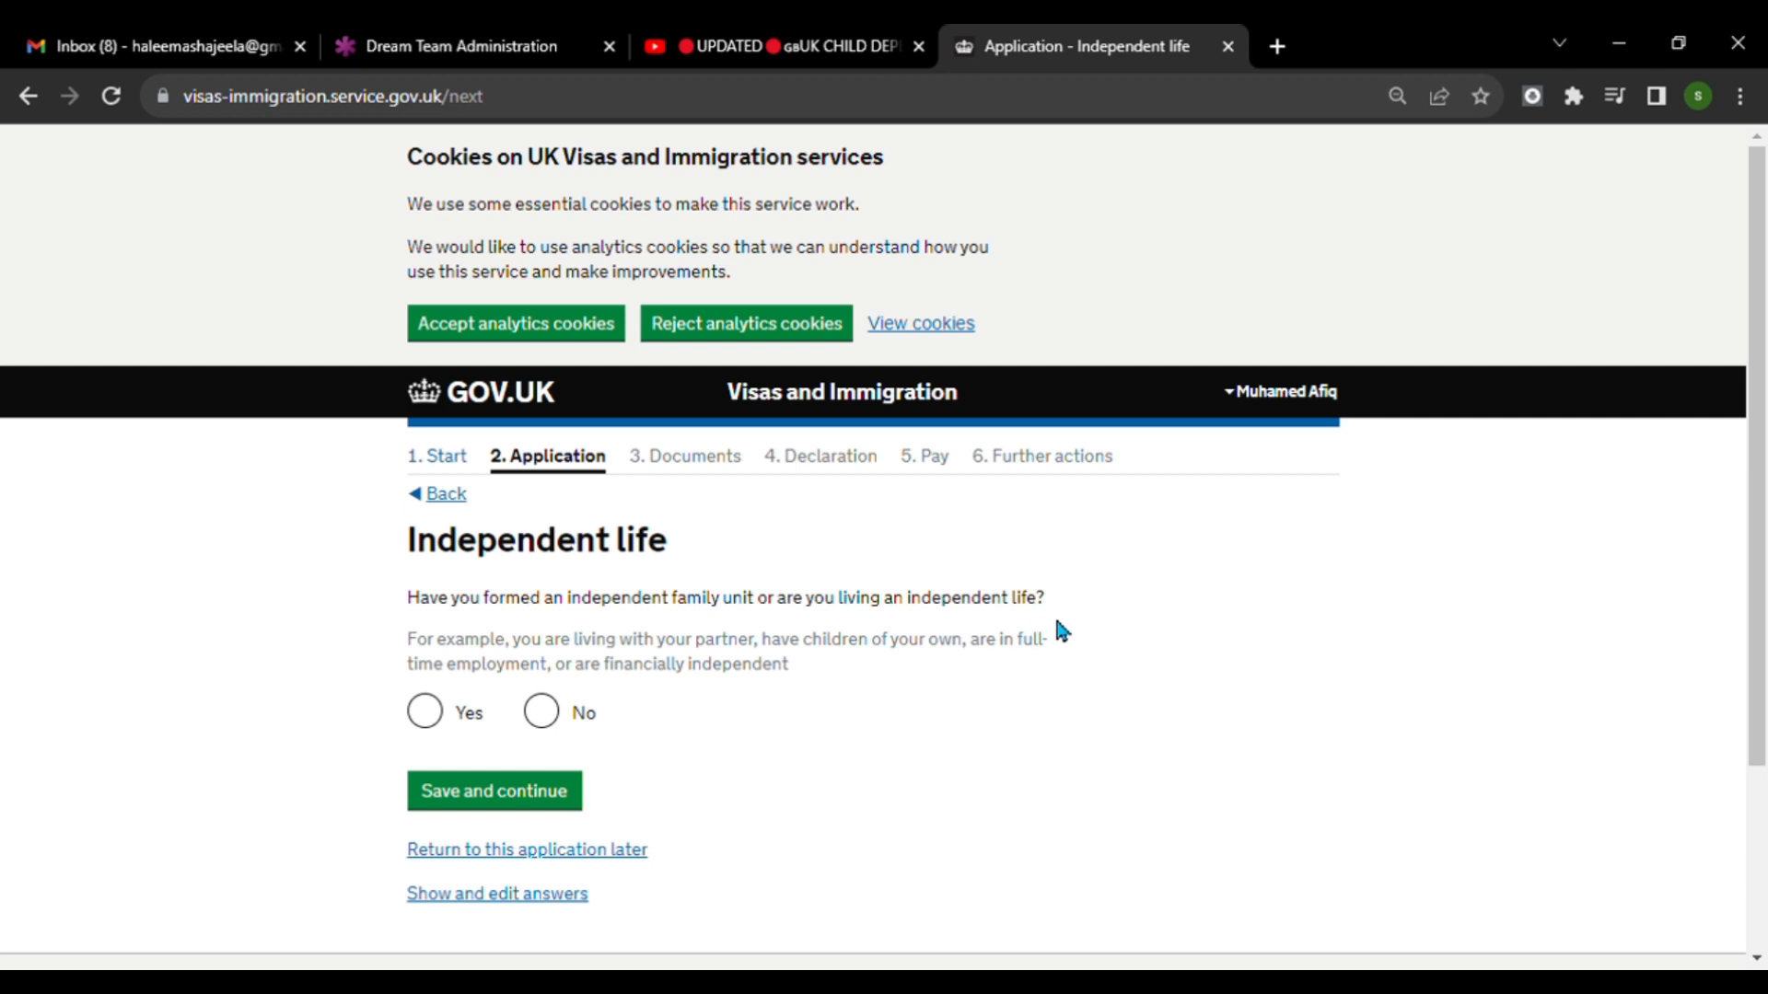
# Answer No to having formed an independent family unit or living an independent life, and save the page.
pyautogui.scroll(-3, 1150, 607)
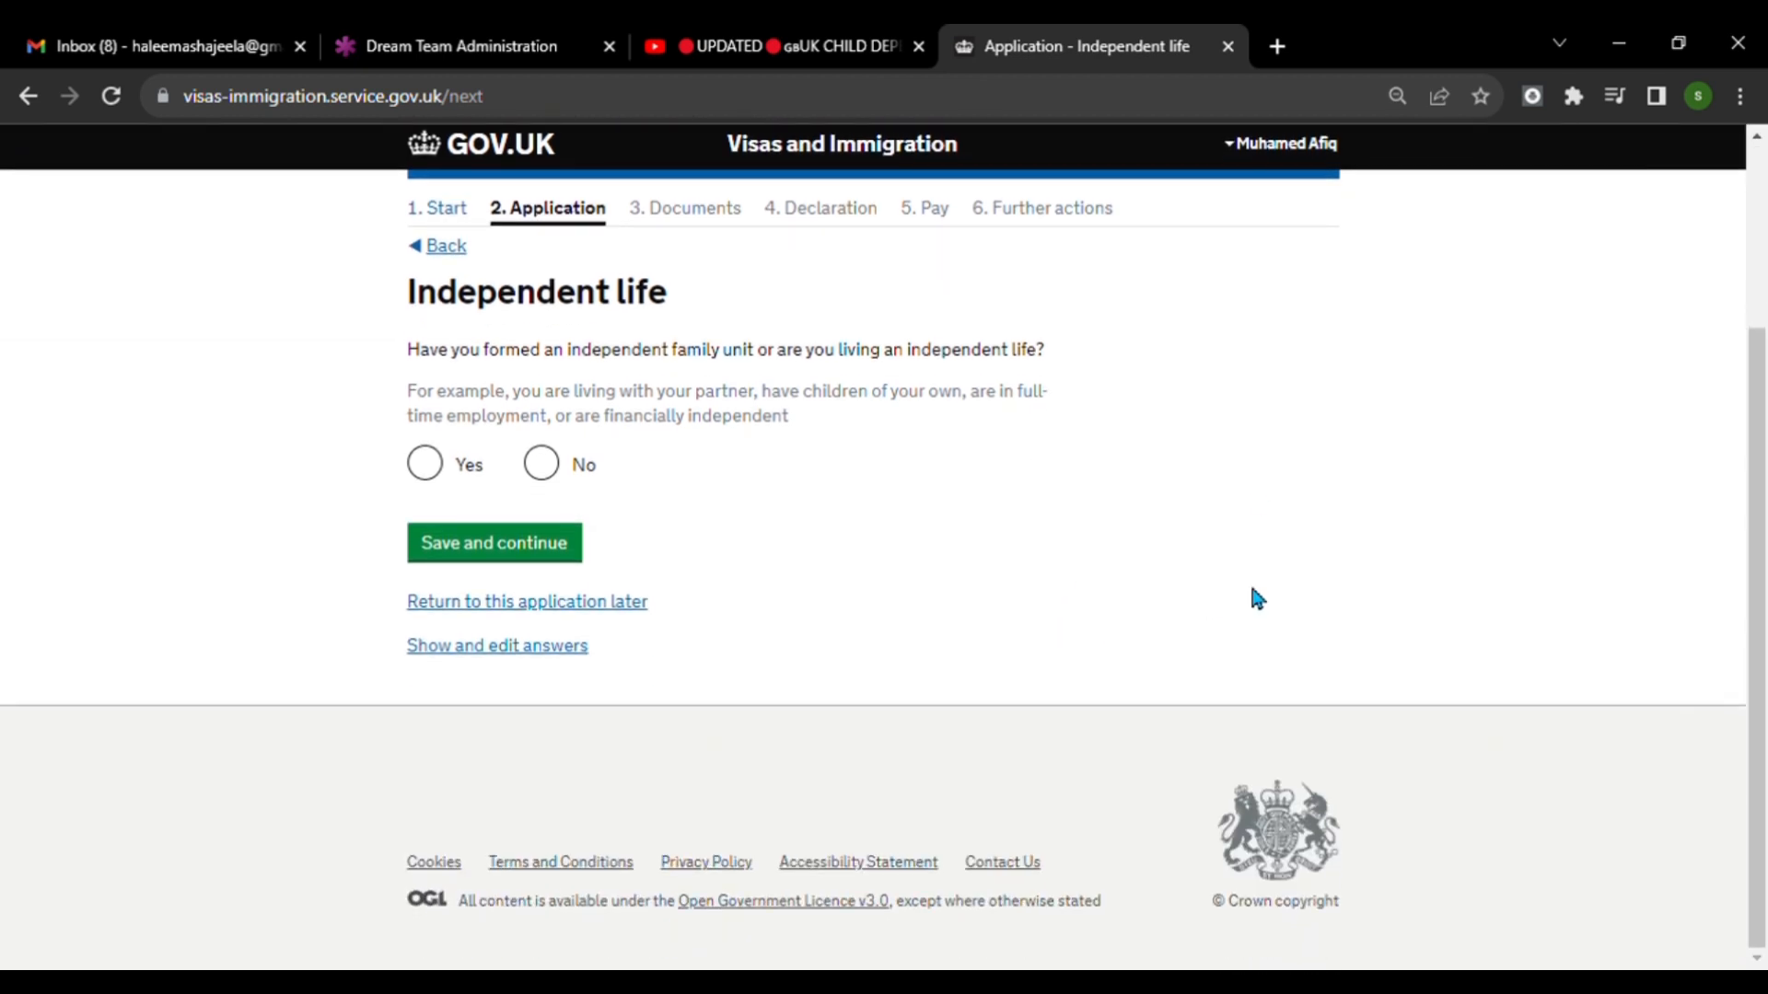
pyautogui.click(558, 468)
pyautogui.click(513, 552)
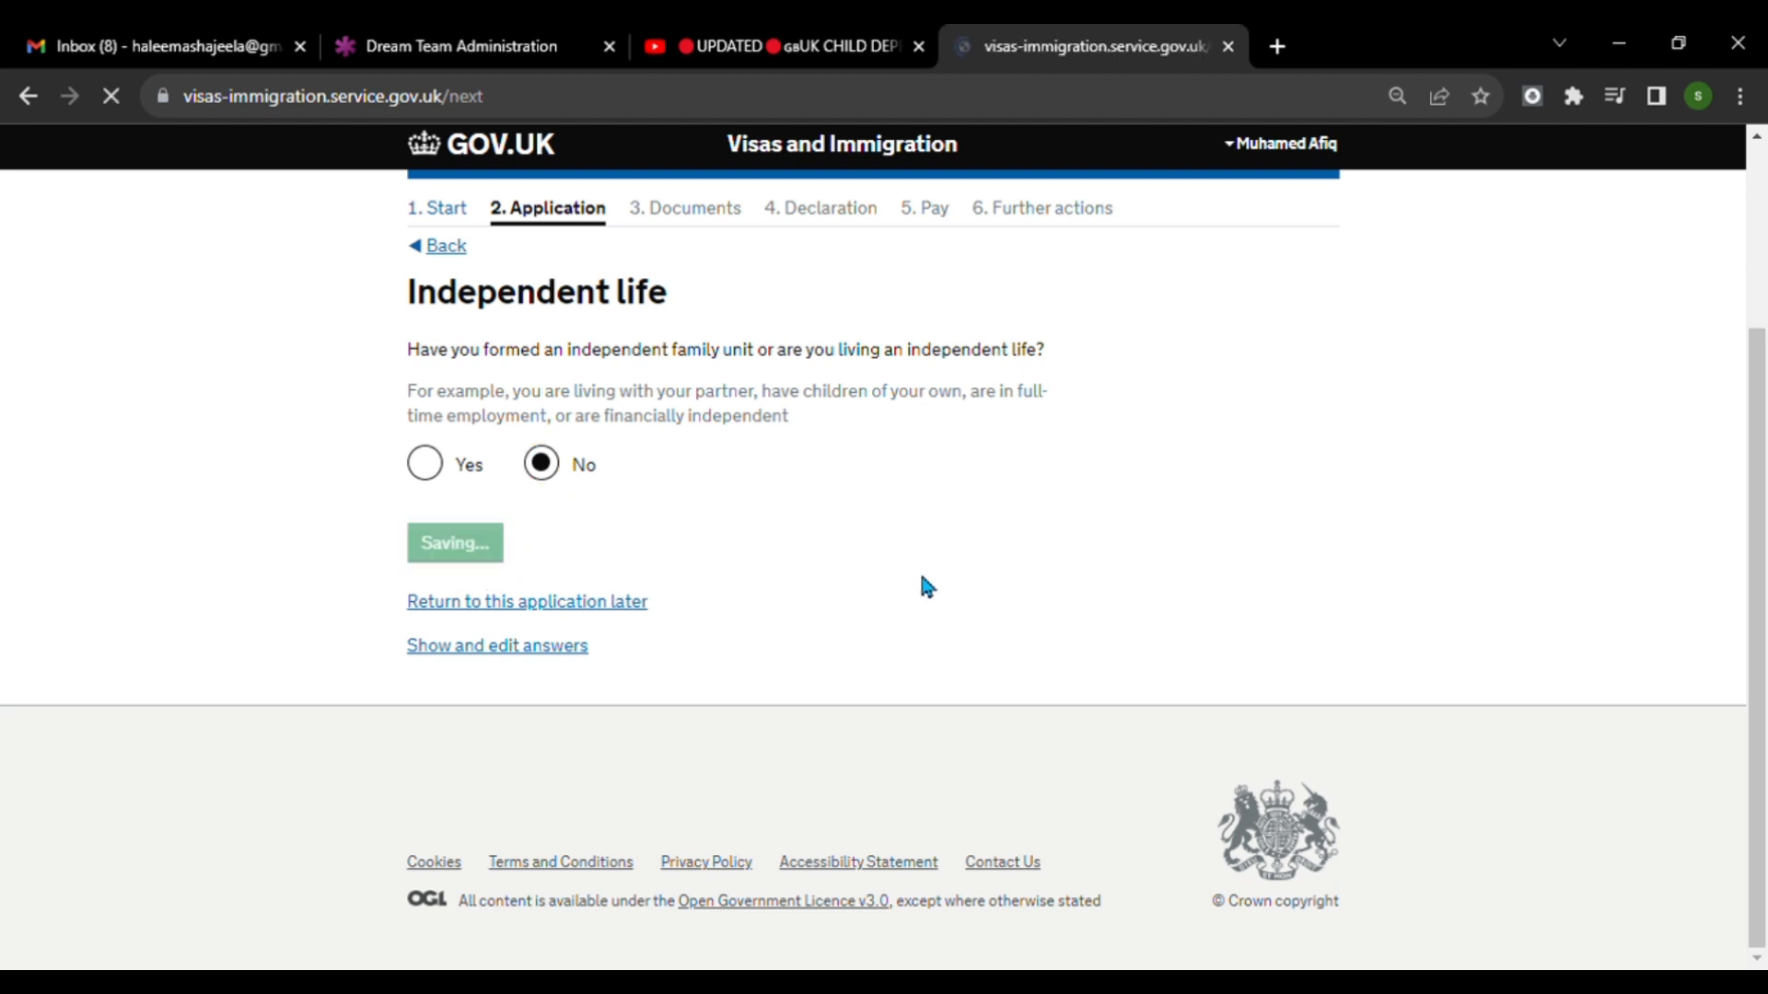
# Enter 20 12 2023 as the planned date of arrival in the UK and save the travel information.
pyautogui.scroll(-1, 922, 577)
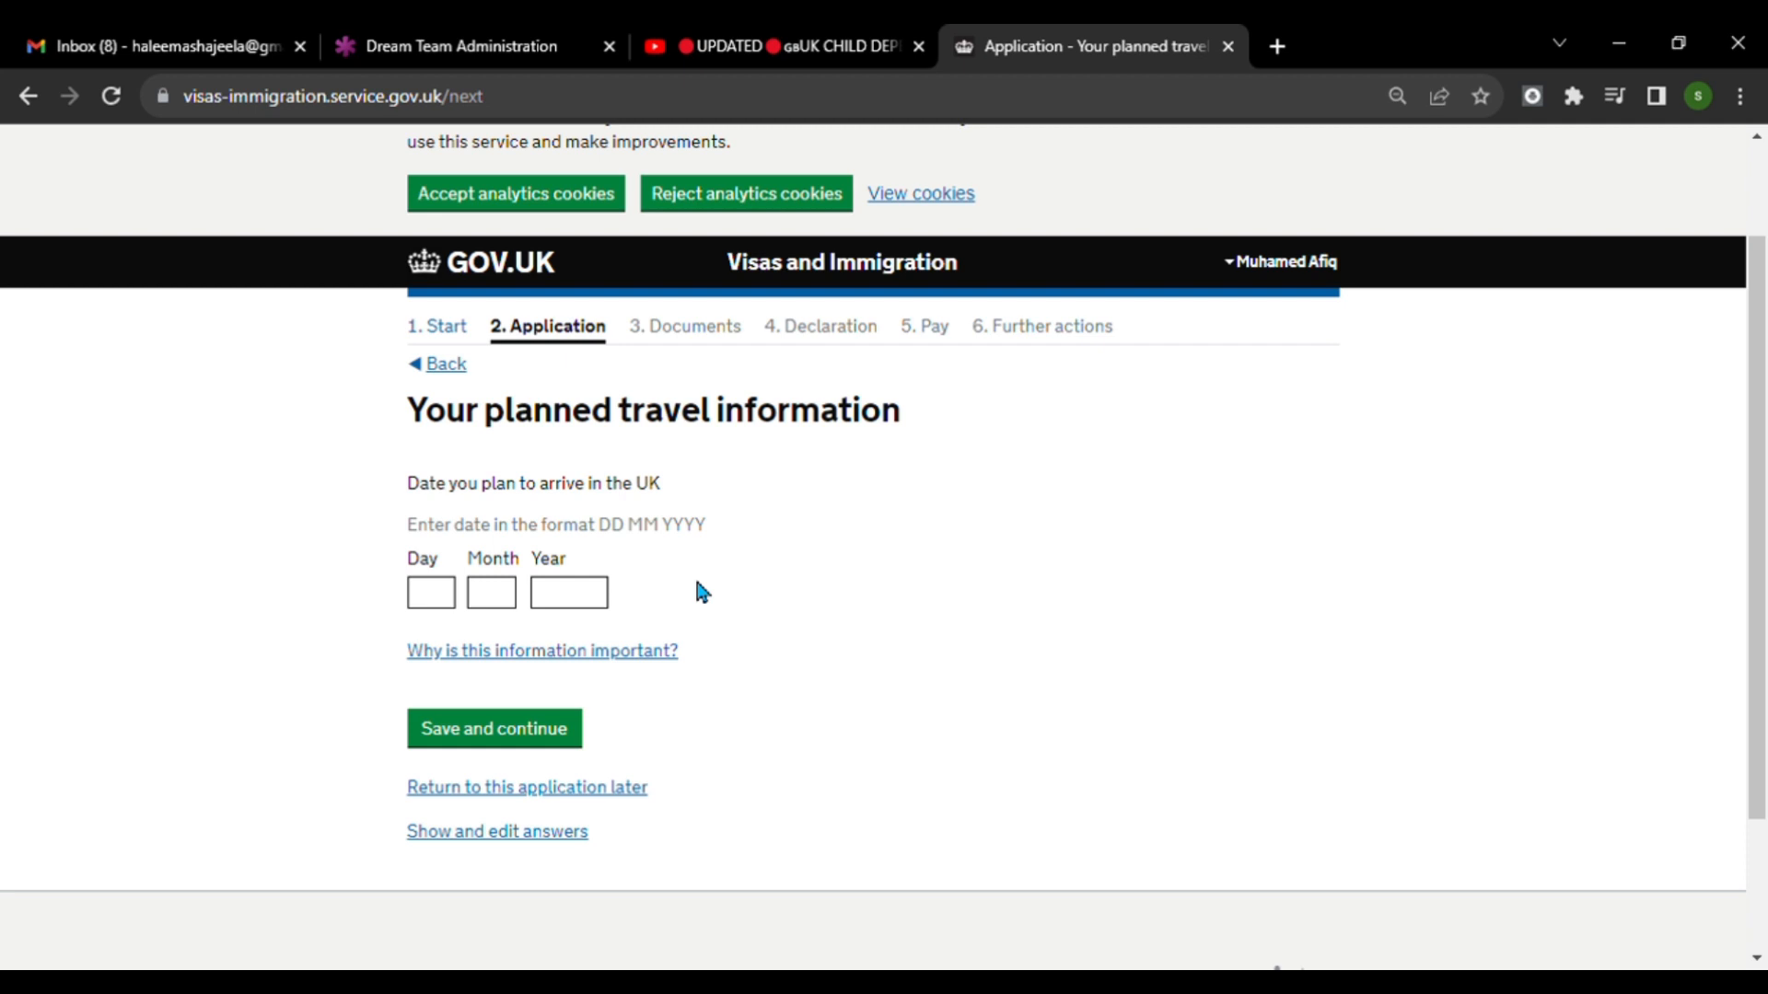
pyautogui.scroll(2, 699, 592)
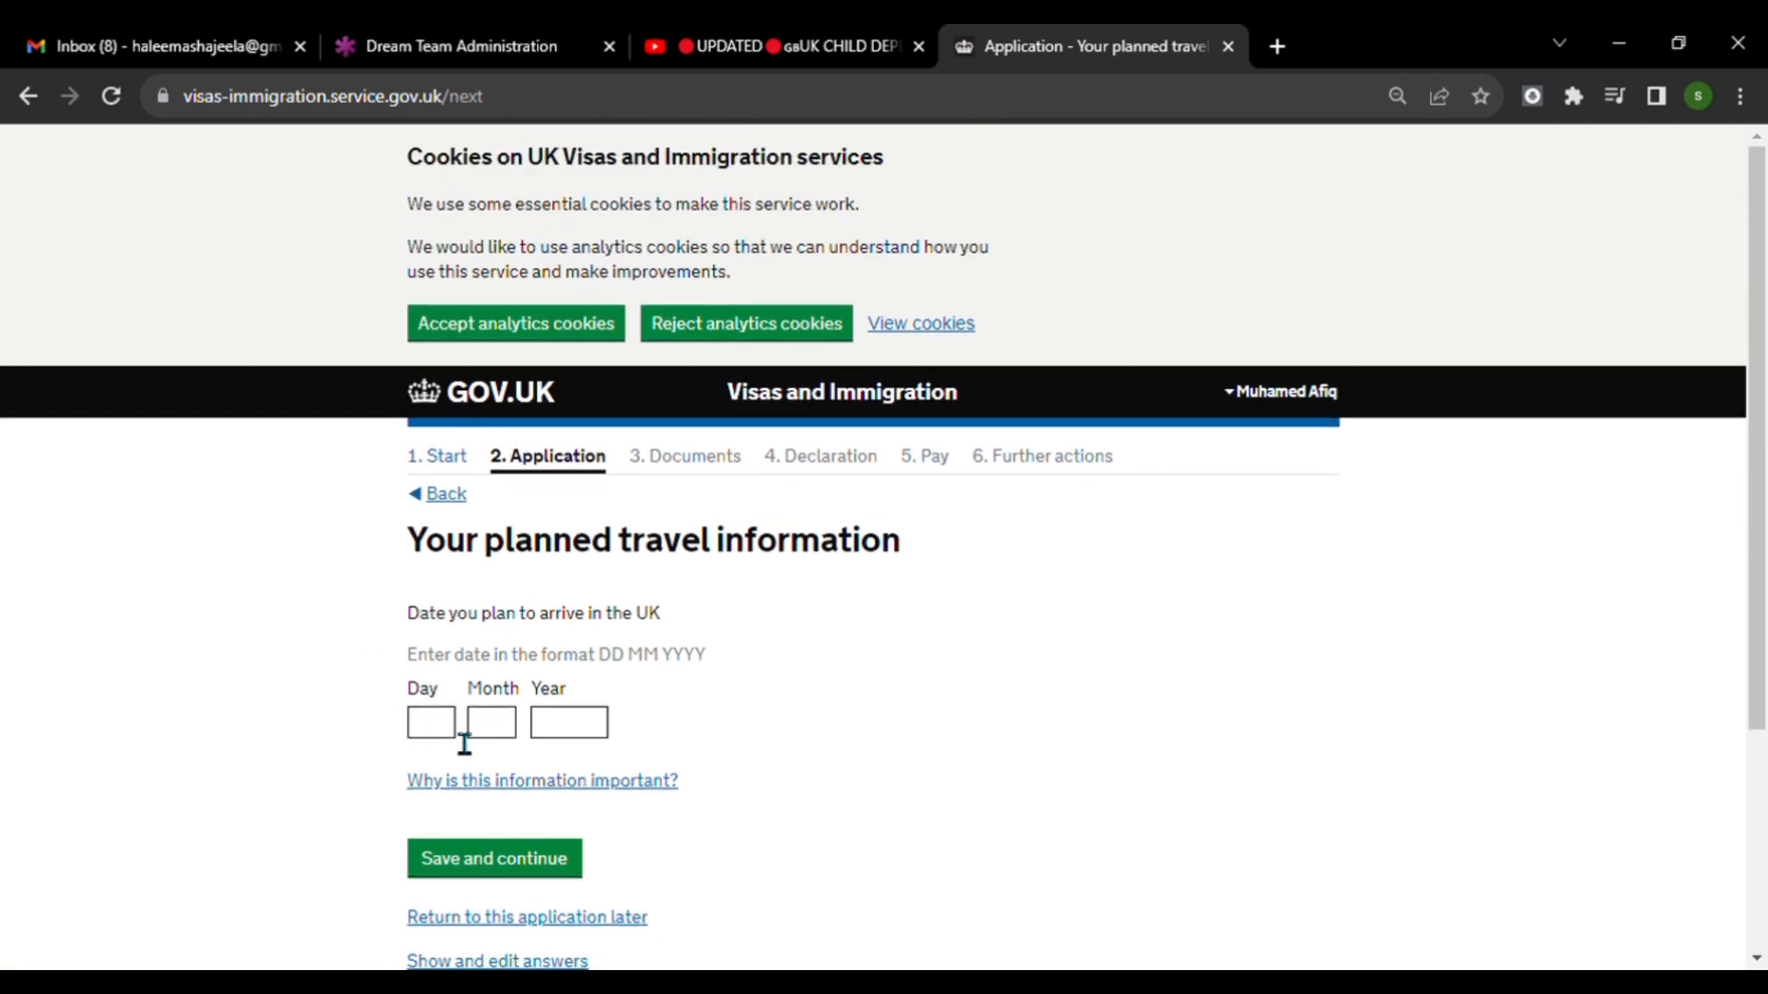
pyautogui.click(432, 723)
pyautogui.write('20')
pyautogui.press('Tab')
pyautogui.write('12')
pyautogui.press('Tab')
pyautogui.write('2023')
pyautogui.scroll(-3, 789, 639)
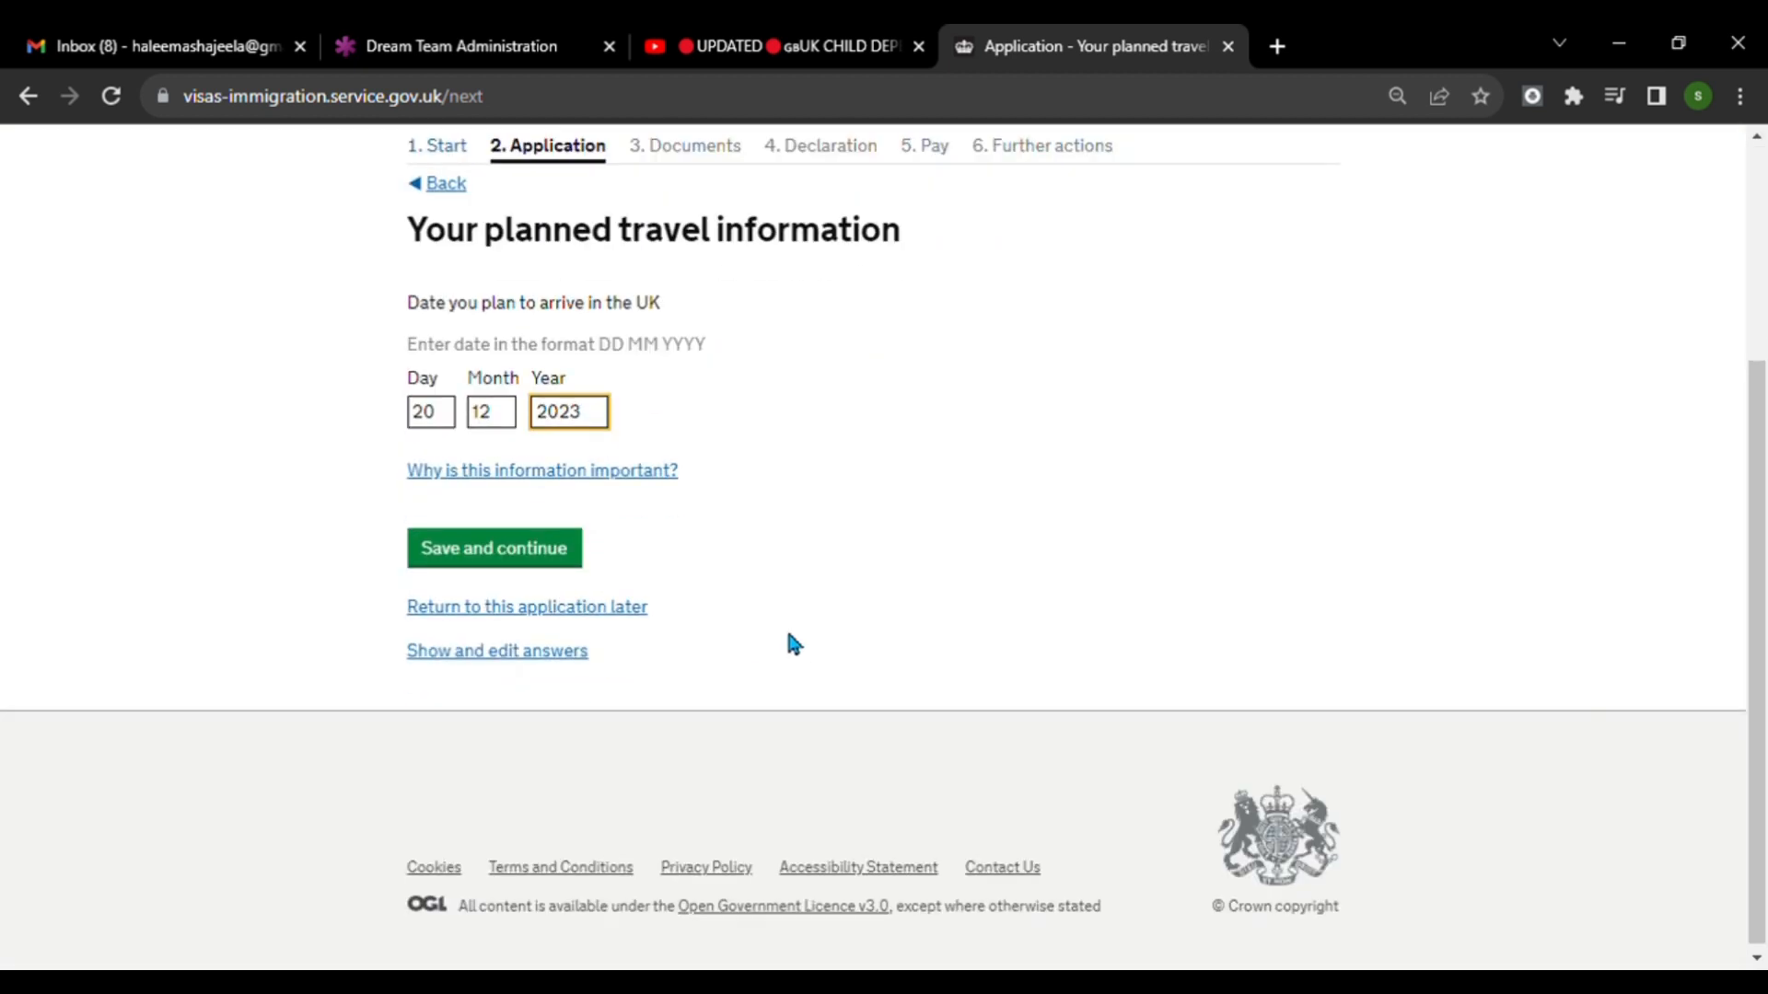
pyautogui.click(552, 544)
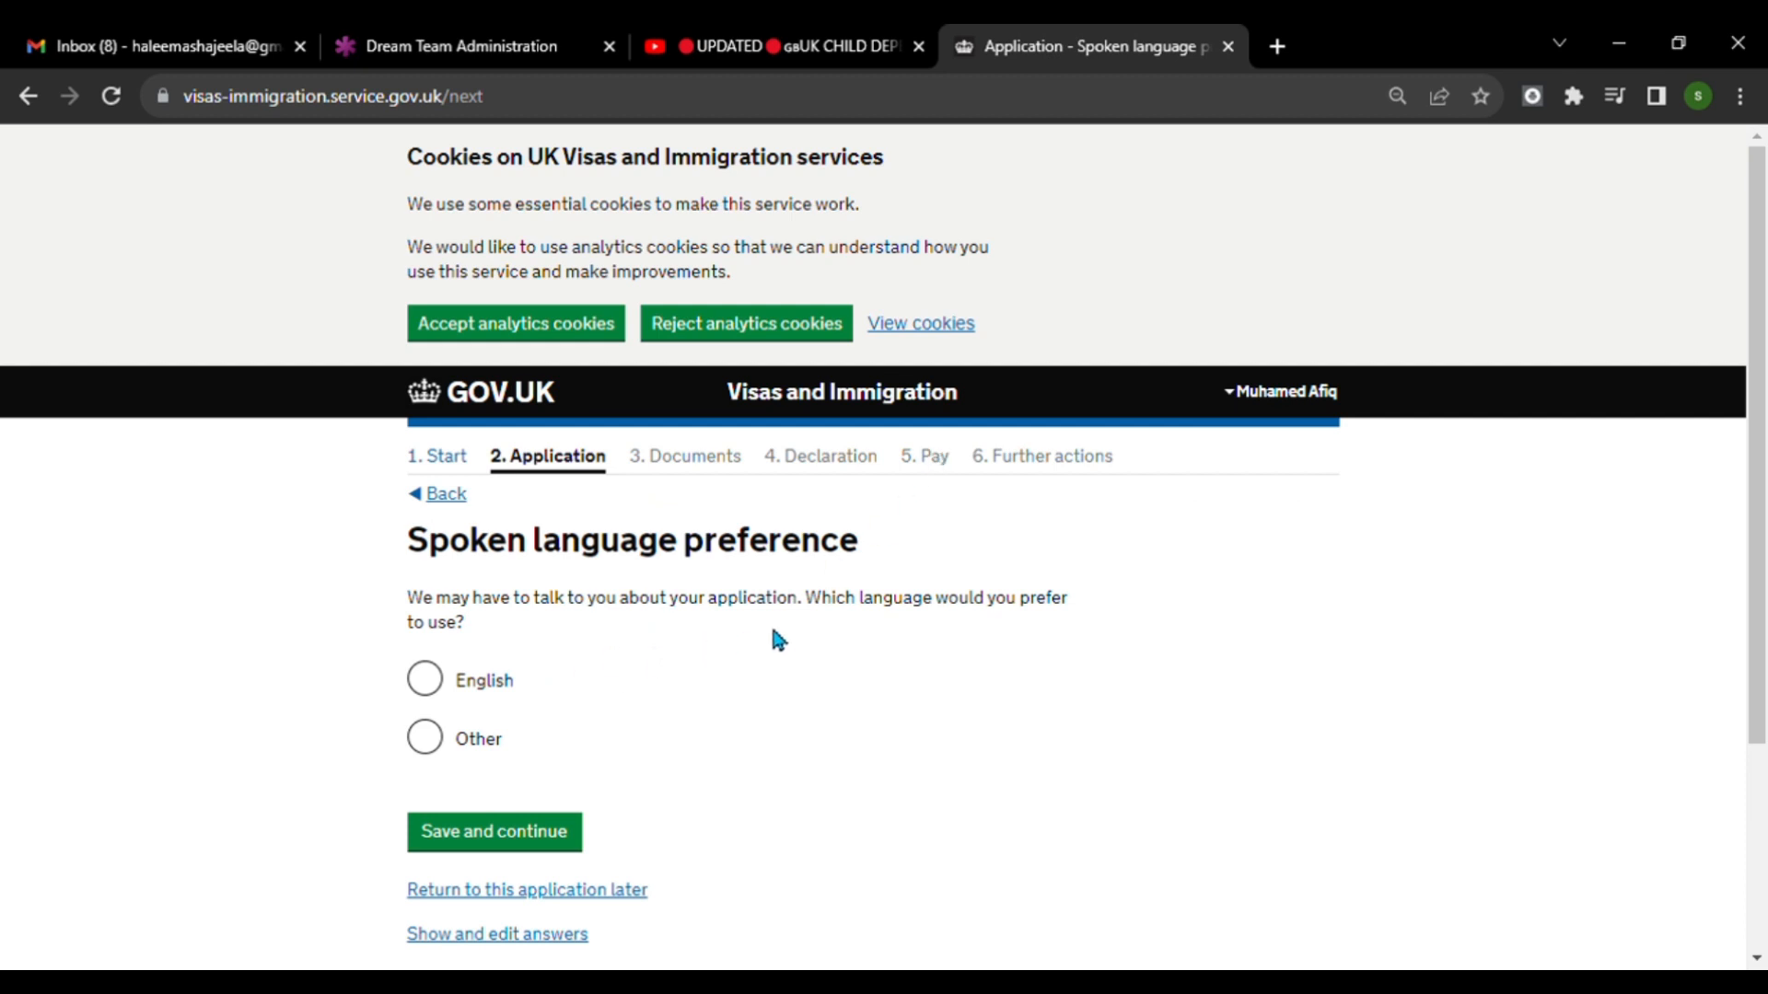
# Save English as the spoken language preference, and save No for anyone relying on the applicant for financial support.
pyautogui.click(486, 681)
pyautogui.scroll(-3, 824, 726)
pyautogui.click(494, 544)
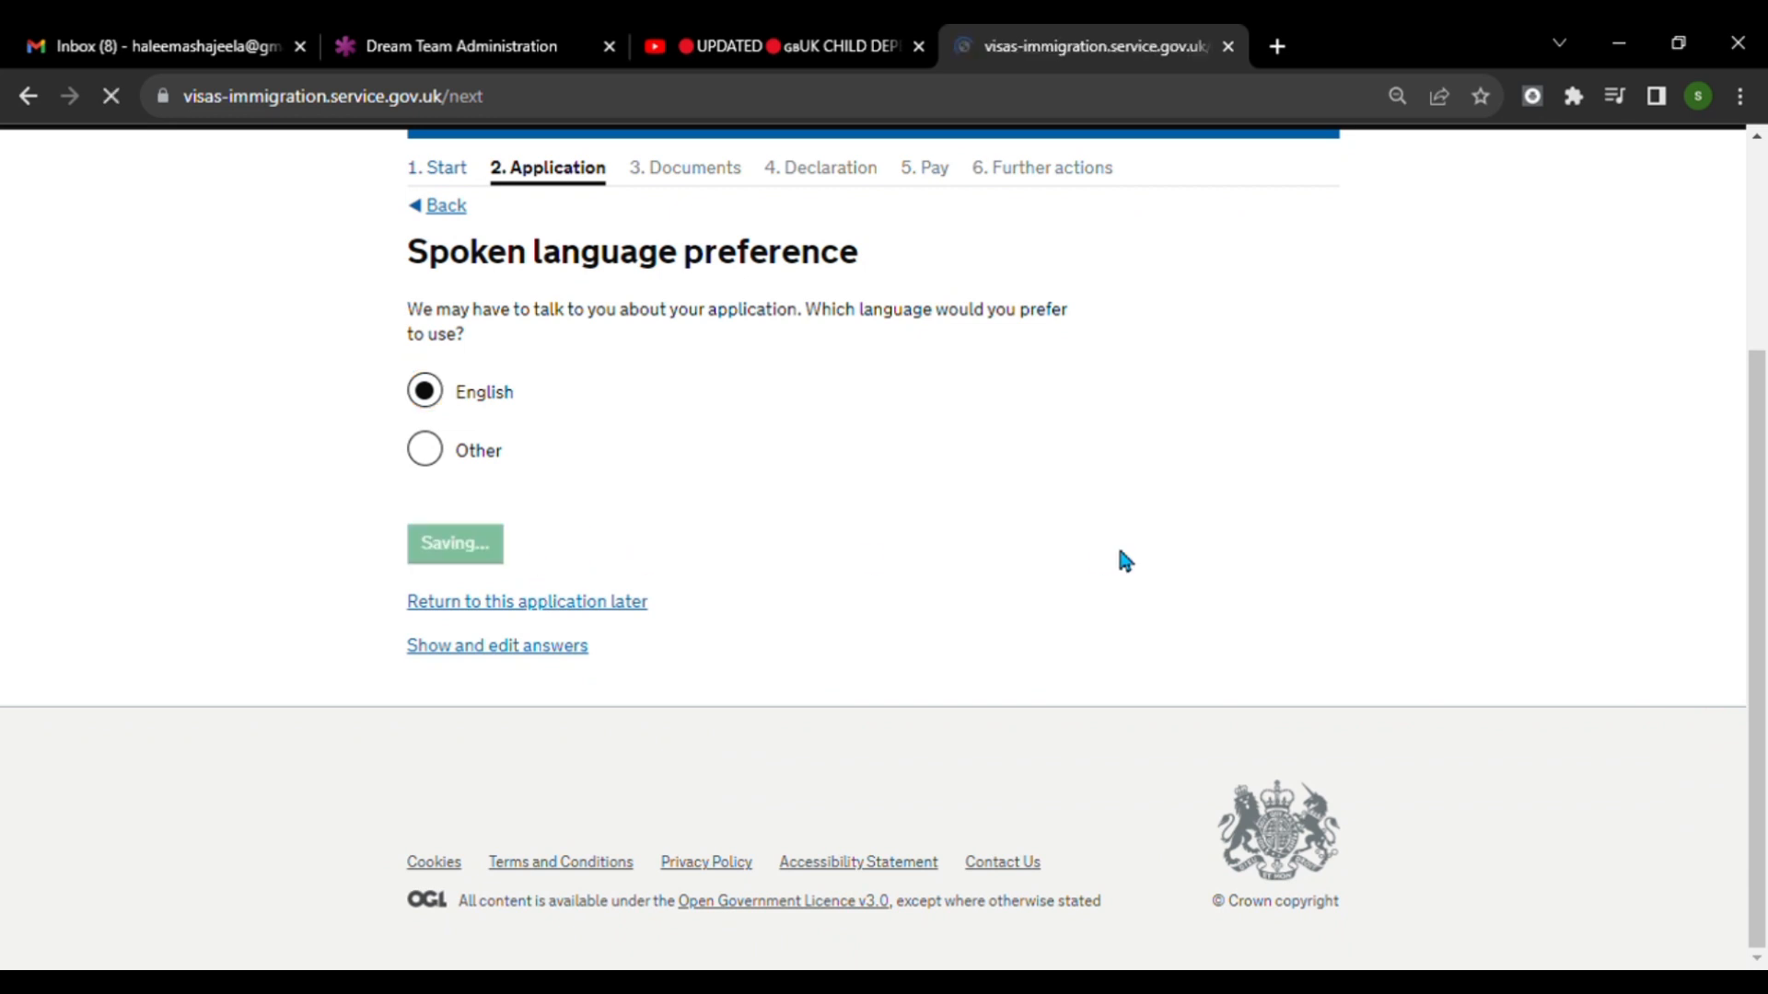
pyautogui.scroll(-1, 1123, 560)
pyautogui.scroll(-2, 1124, 560)
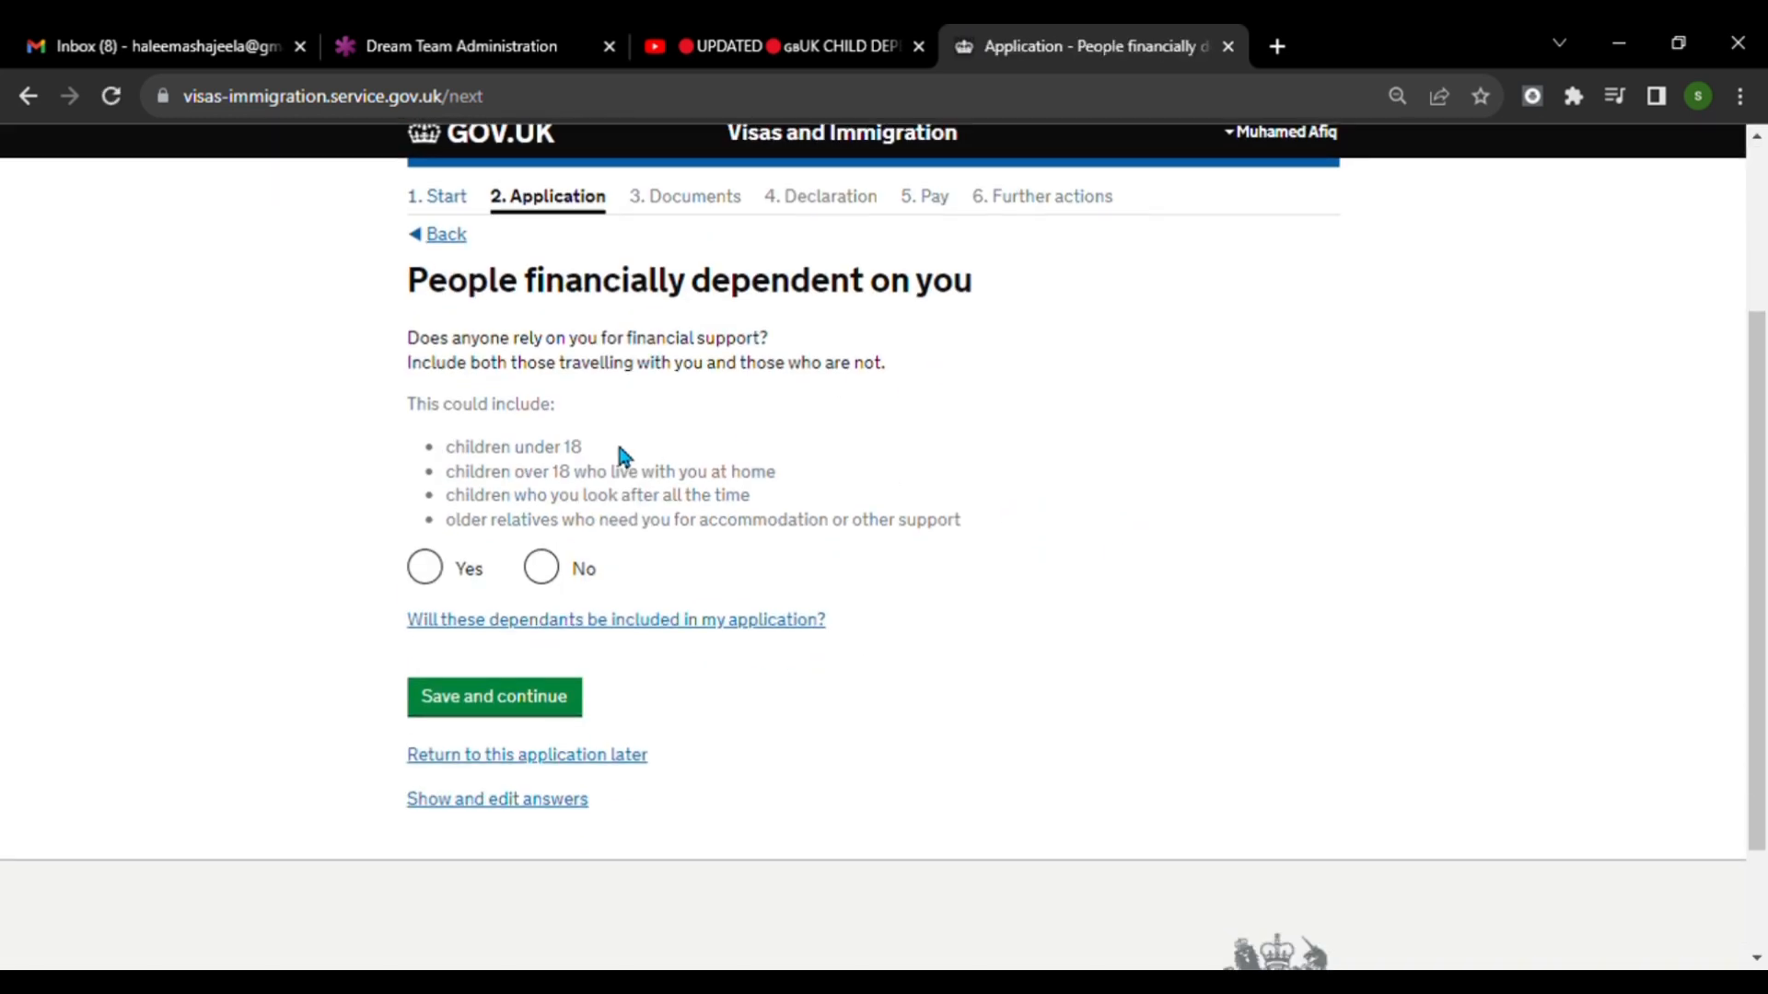
pyautogui.click(551, 570)
pyautogui.click(532, 709)
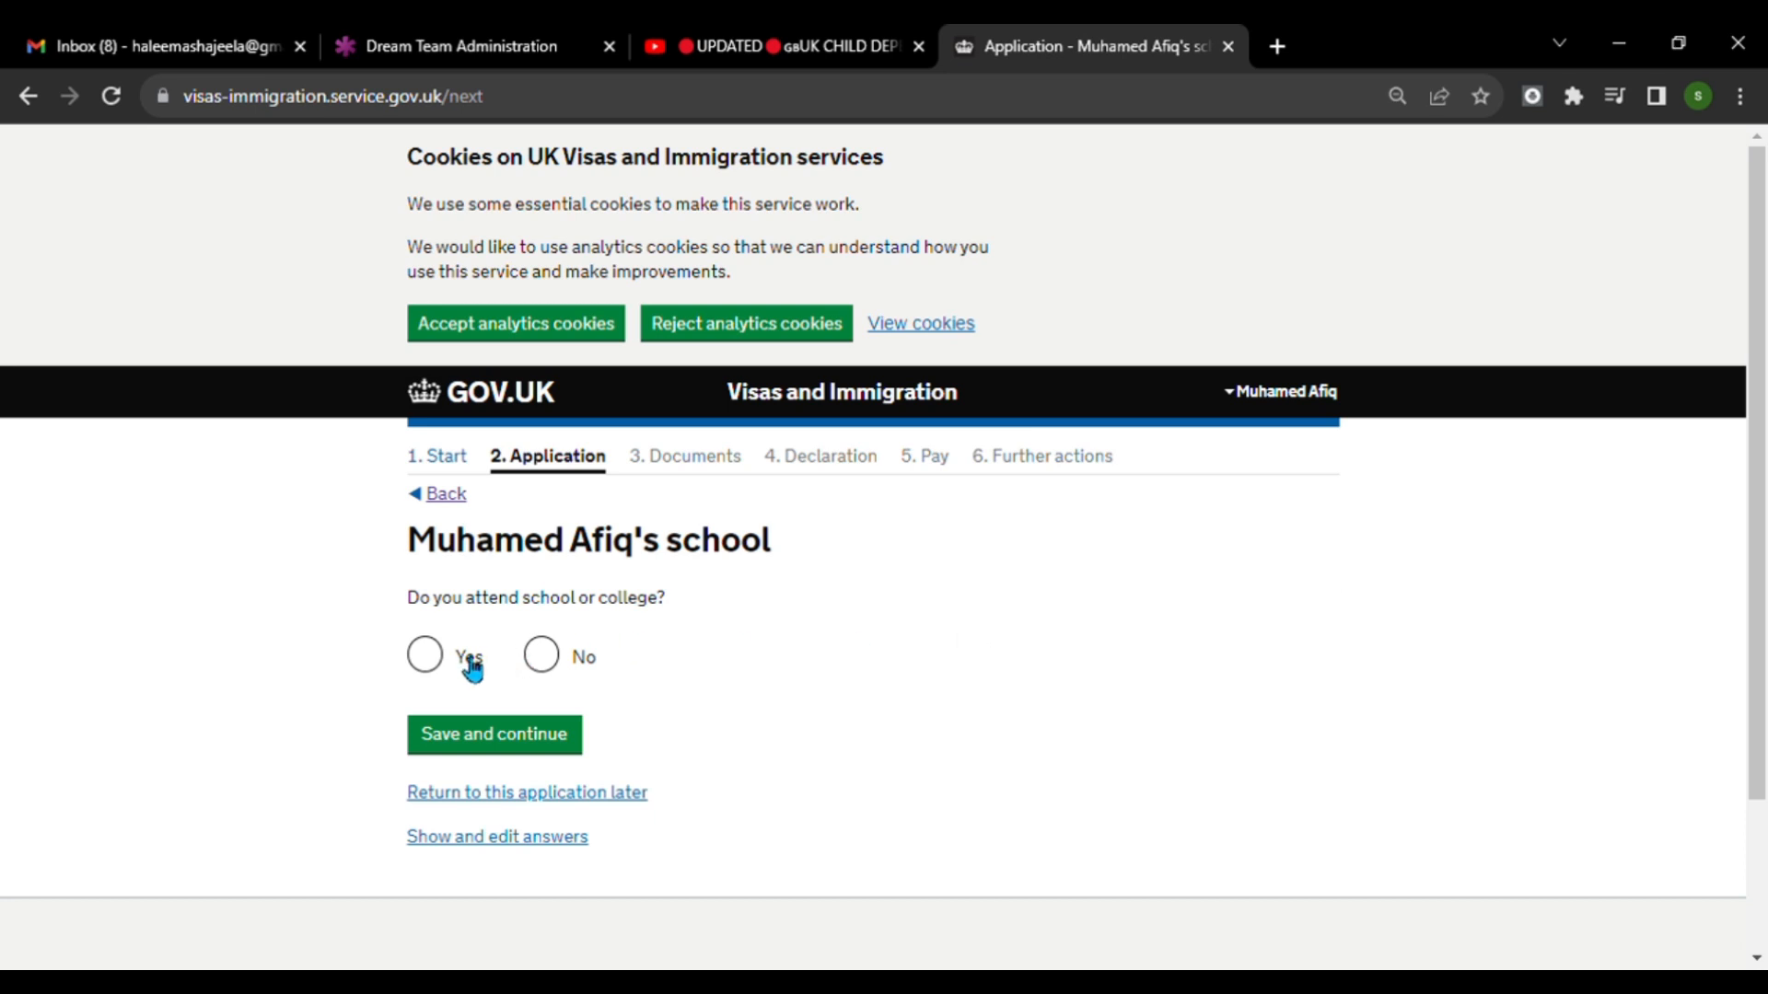
# Answer Yes to attending school or college and enter Sharjah Indian School as the school attended.
pyautogui.click(435, 663)
pyautogui.scroll(-2, 1068, 781)
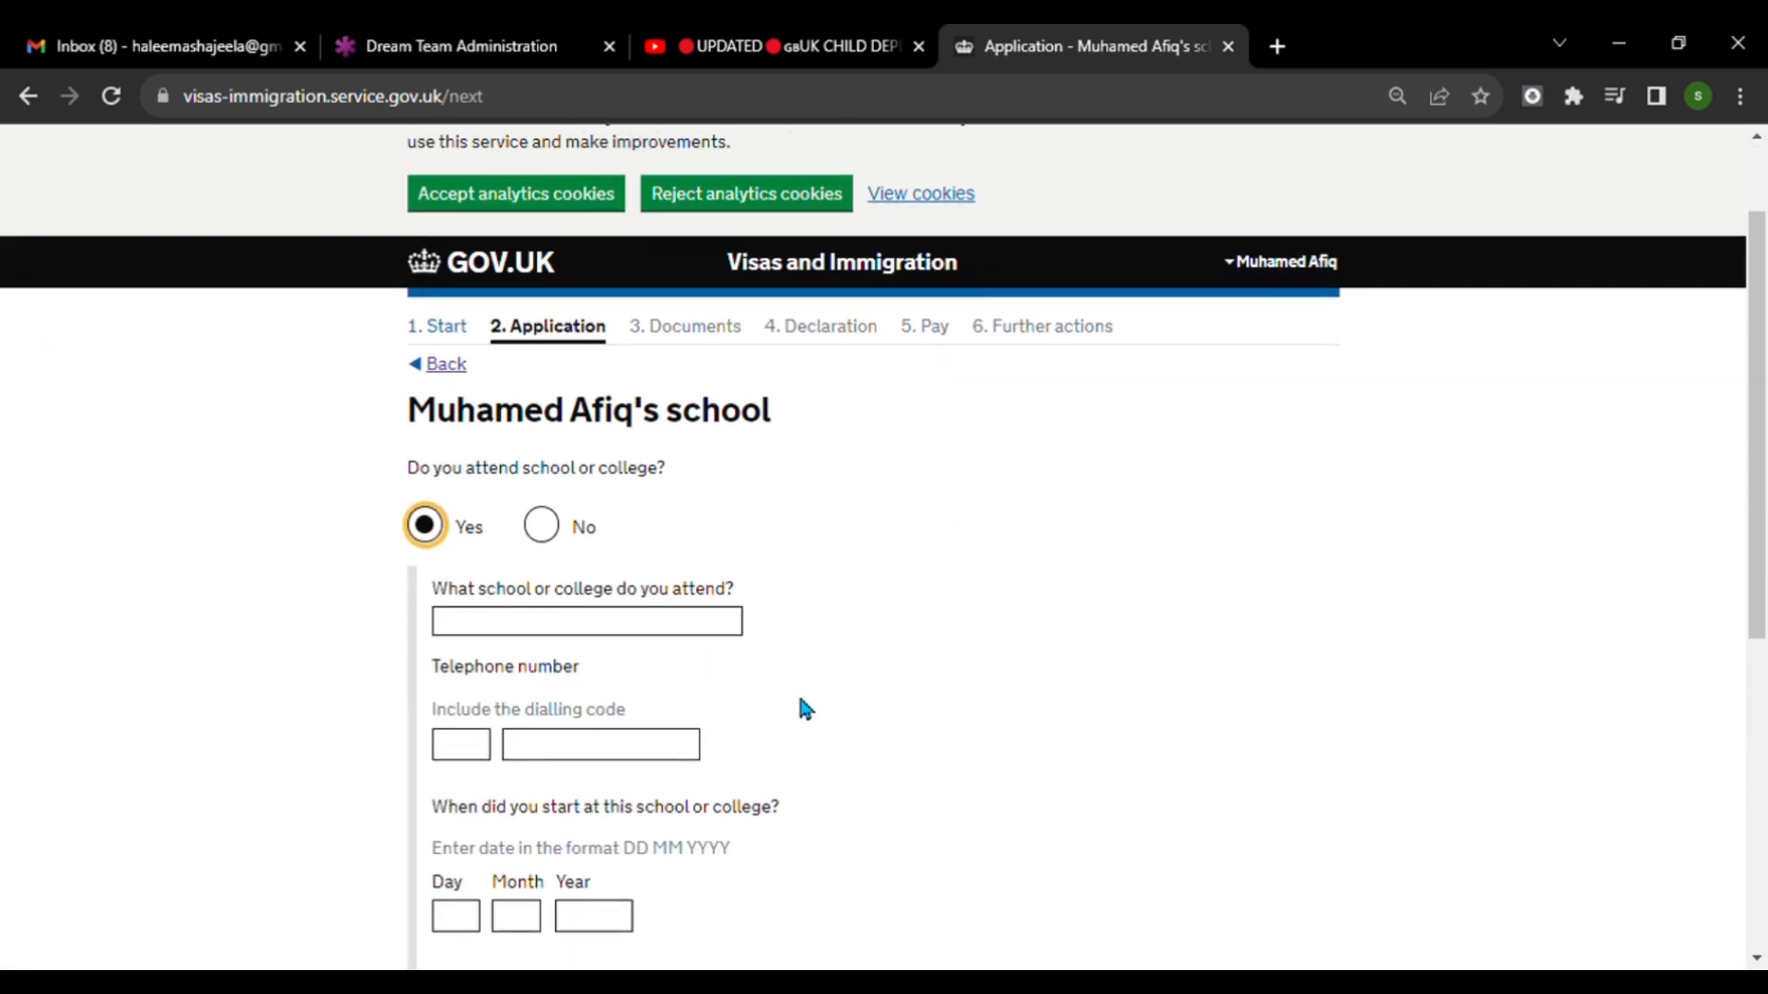
pyautogui.click(707, 633)
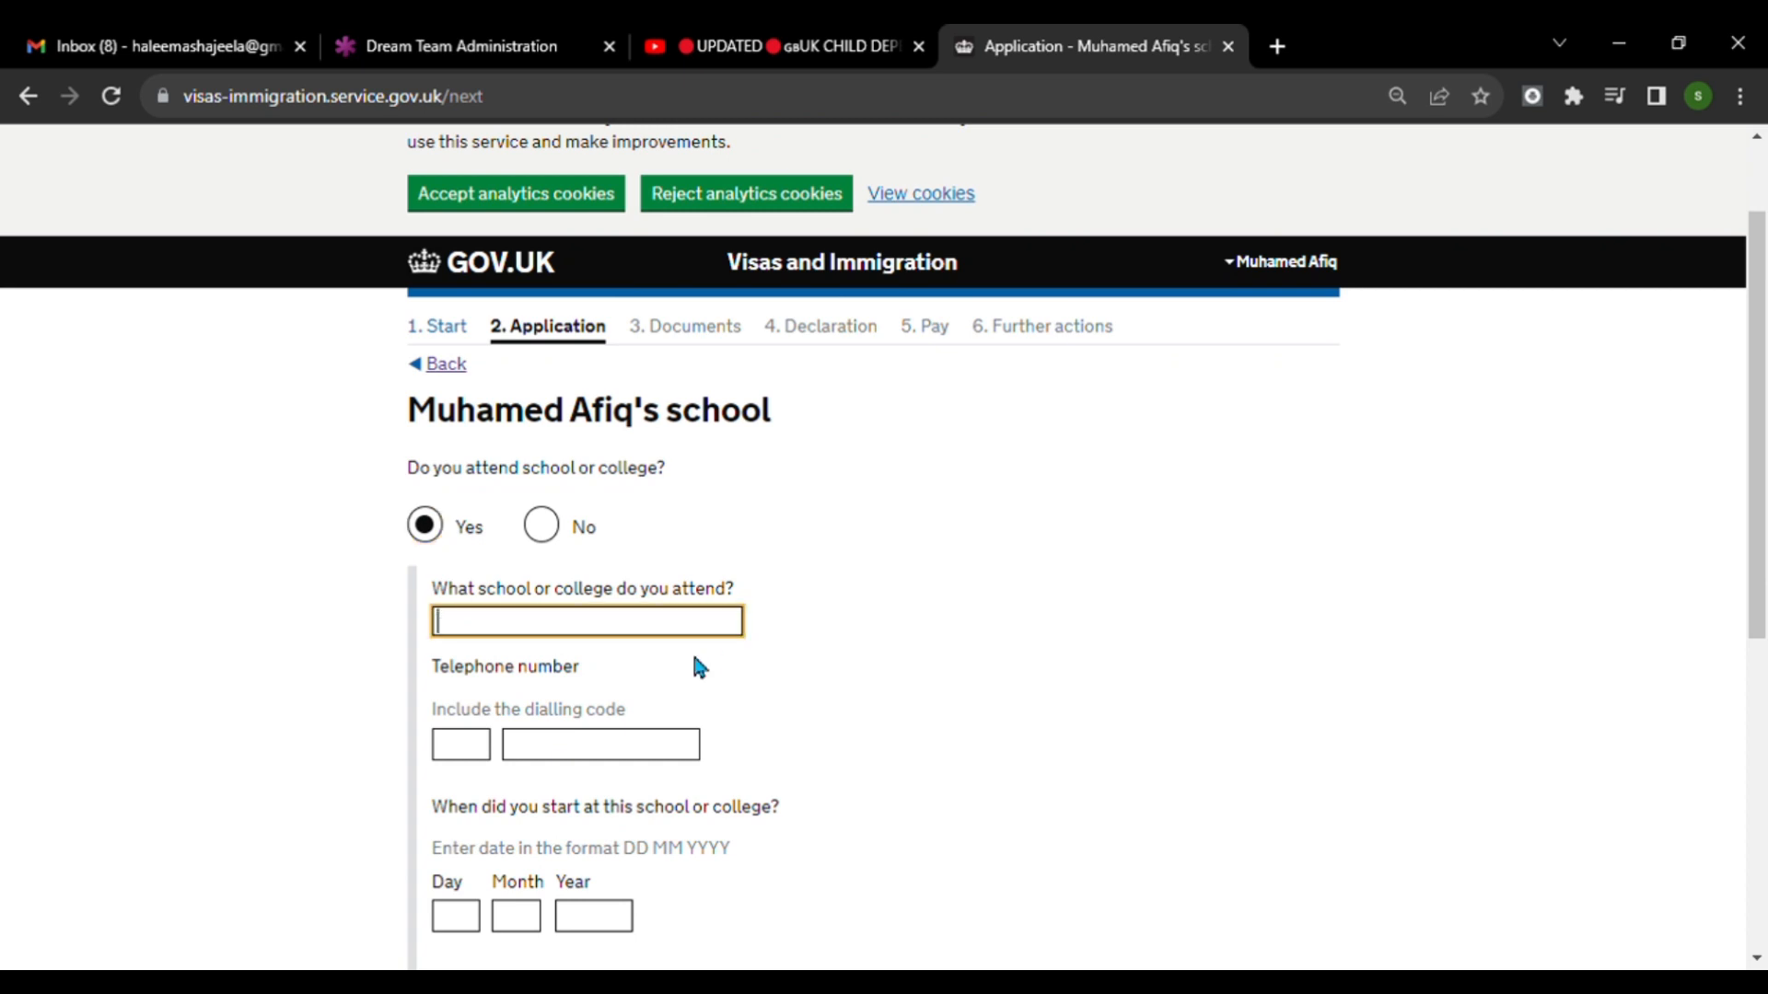
pyautogui.click(696, 672)
pyautogui.scroll(-2, 827, 646)
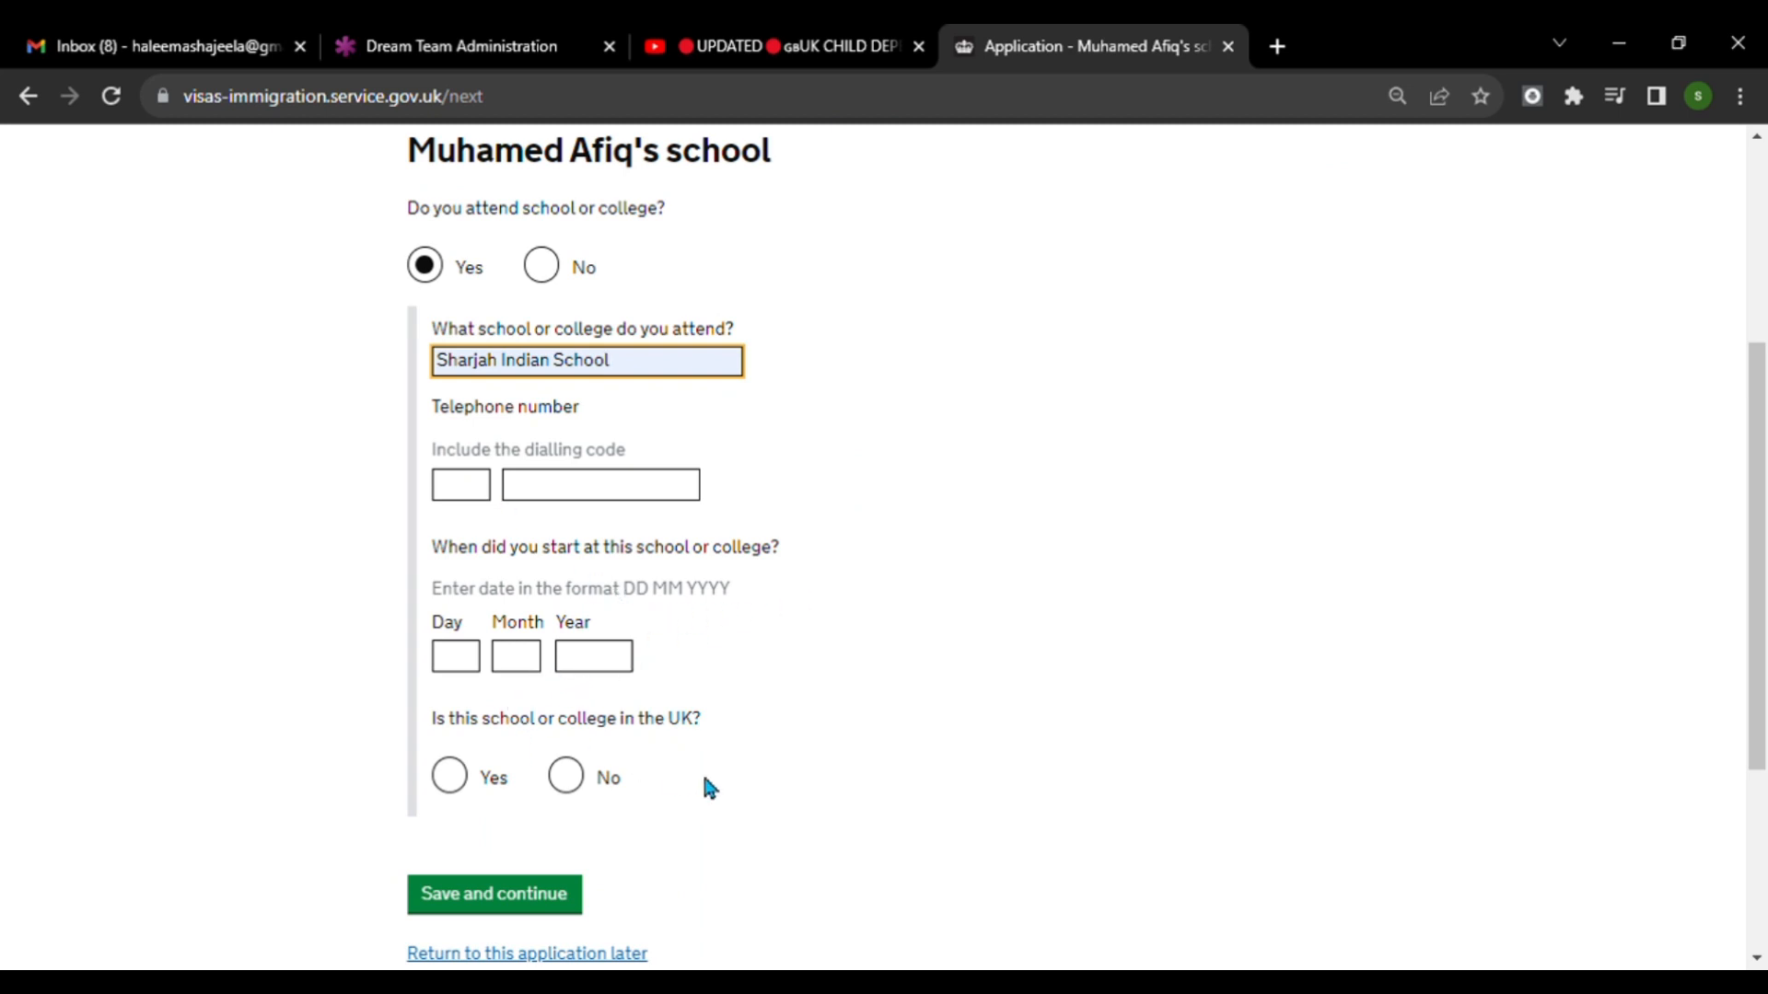
# Answer No to the school being in the UK and save the school details page.
pyautogui.click(565, 775)
pyautogui.scroll(-4, 797, 731)
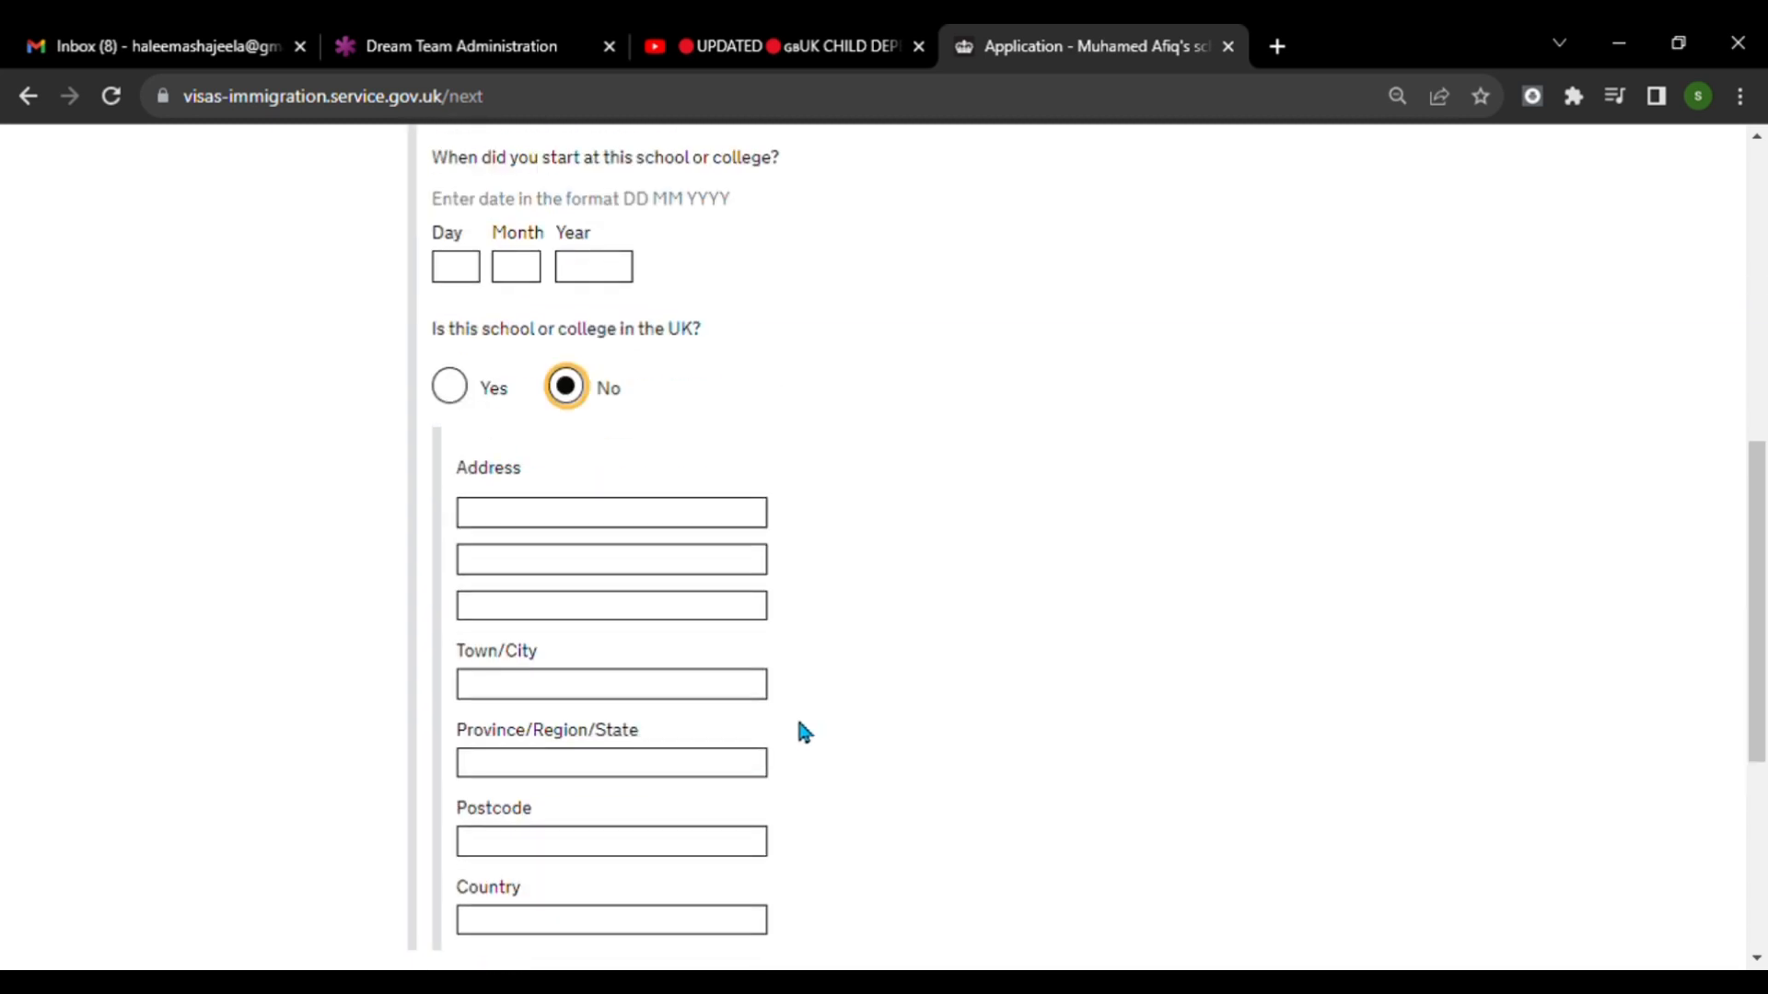
pyautogui.scroll(4, 710, 485)
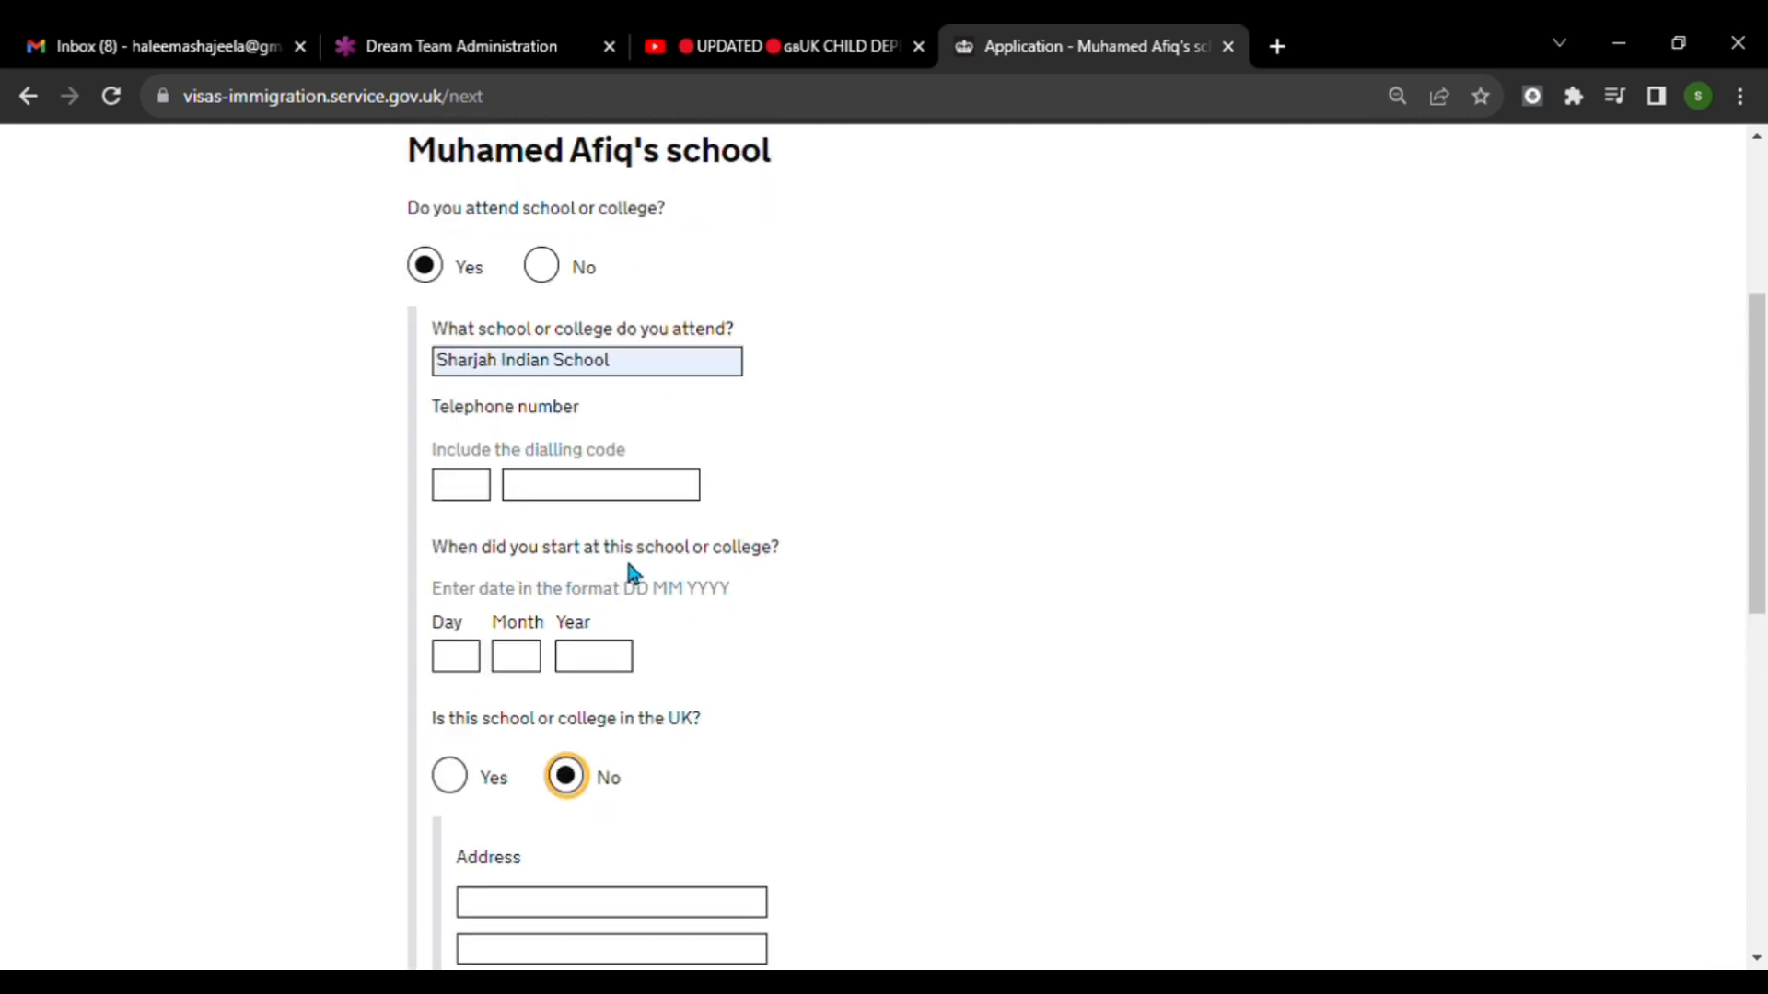
pyautogui.scroll(-3, 763, 578)
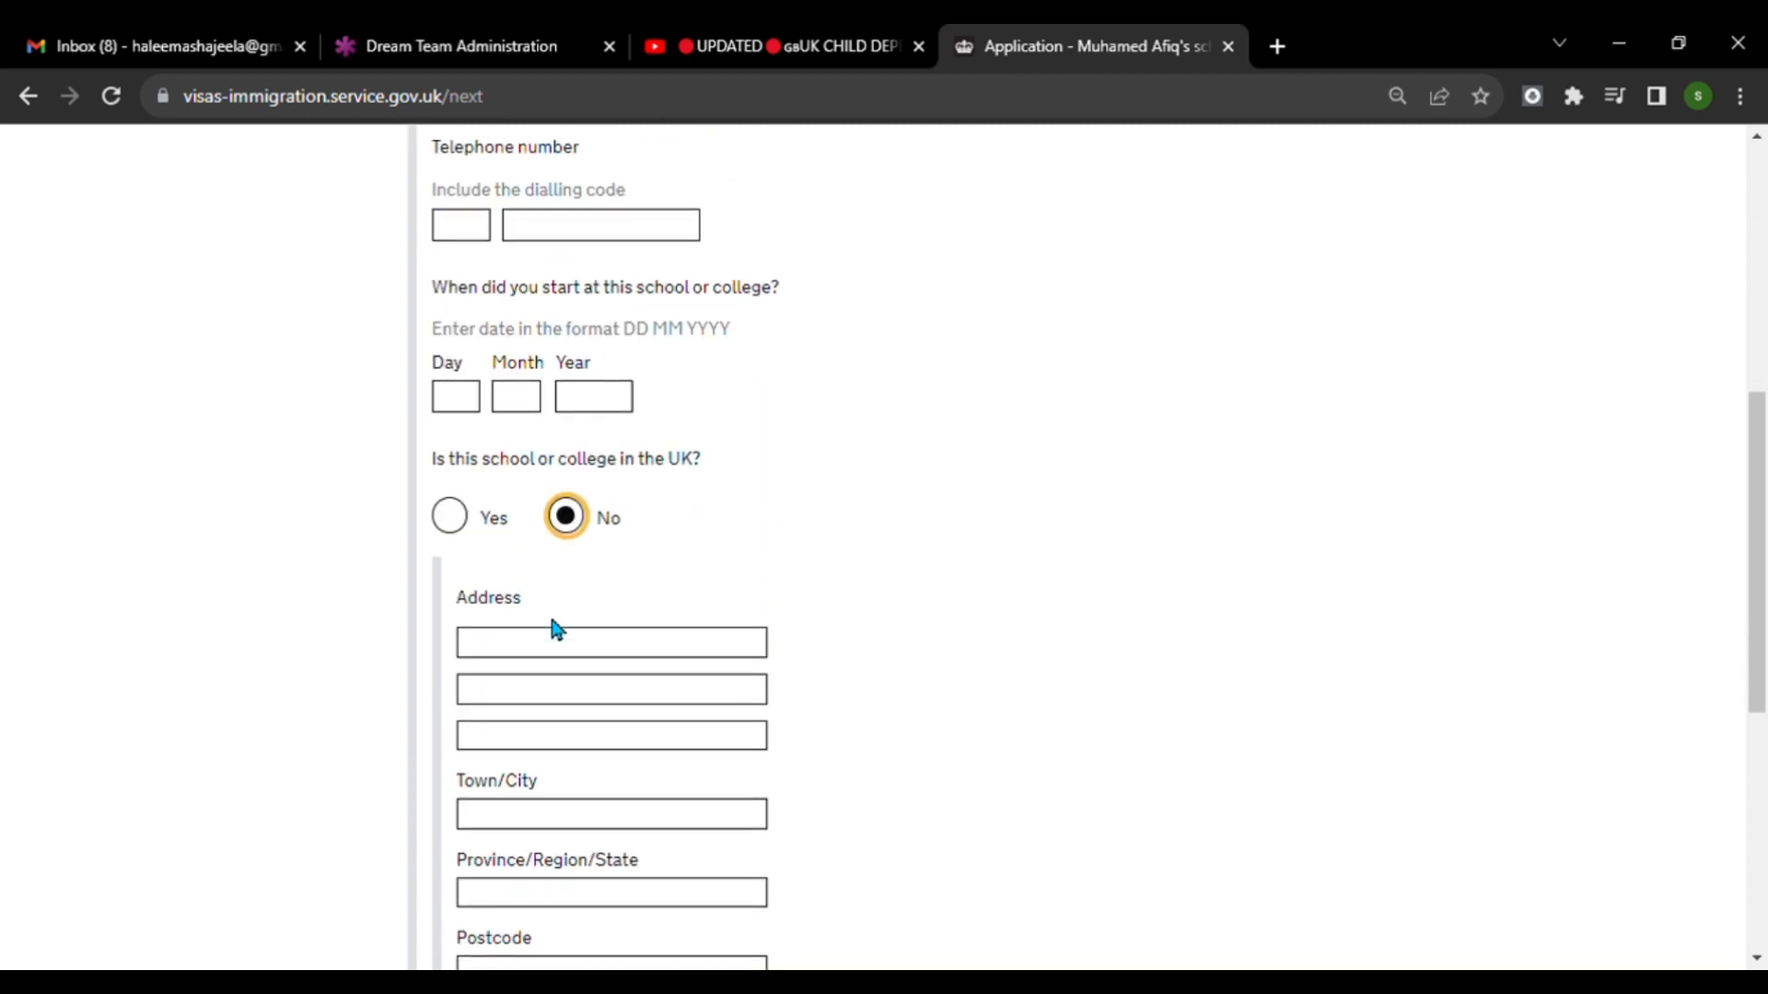
pyautogui.scroll(-1, 619, 679)
pyautogui.scroll(-2, 652, 653)
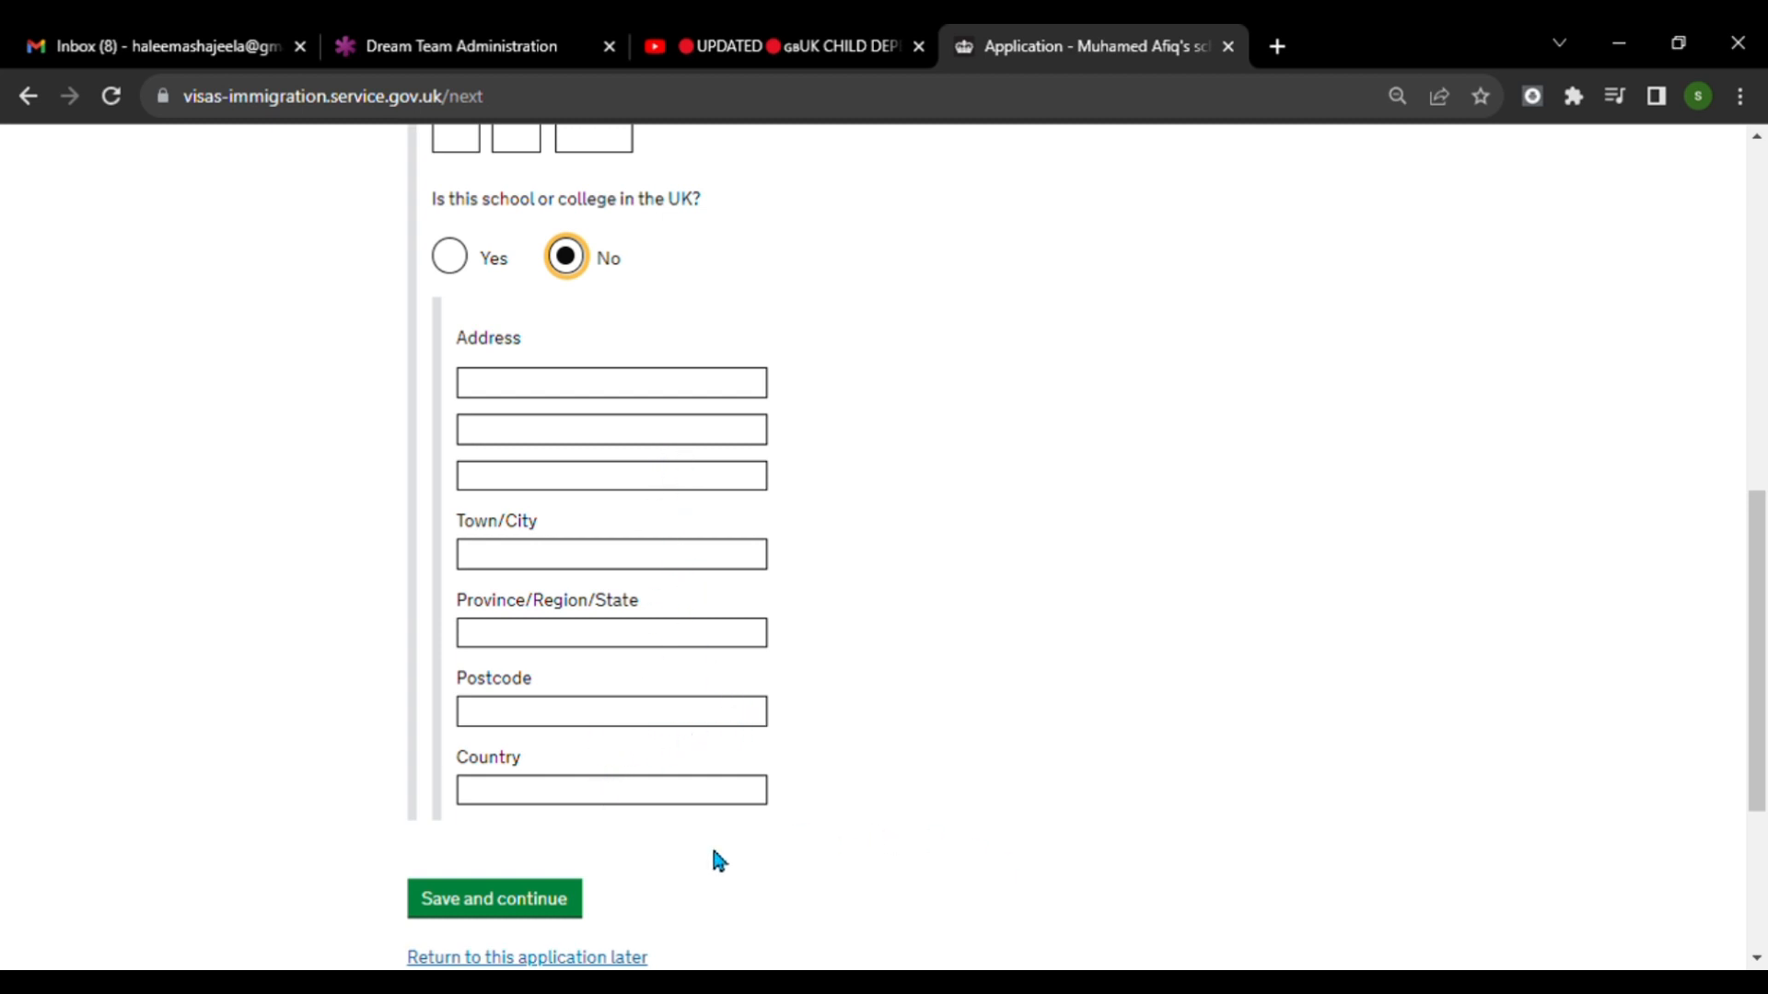
pyautogui.click(580, 925)
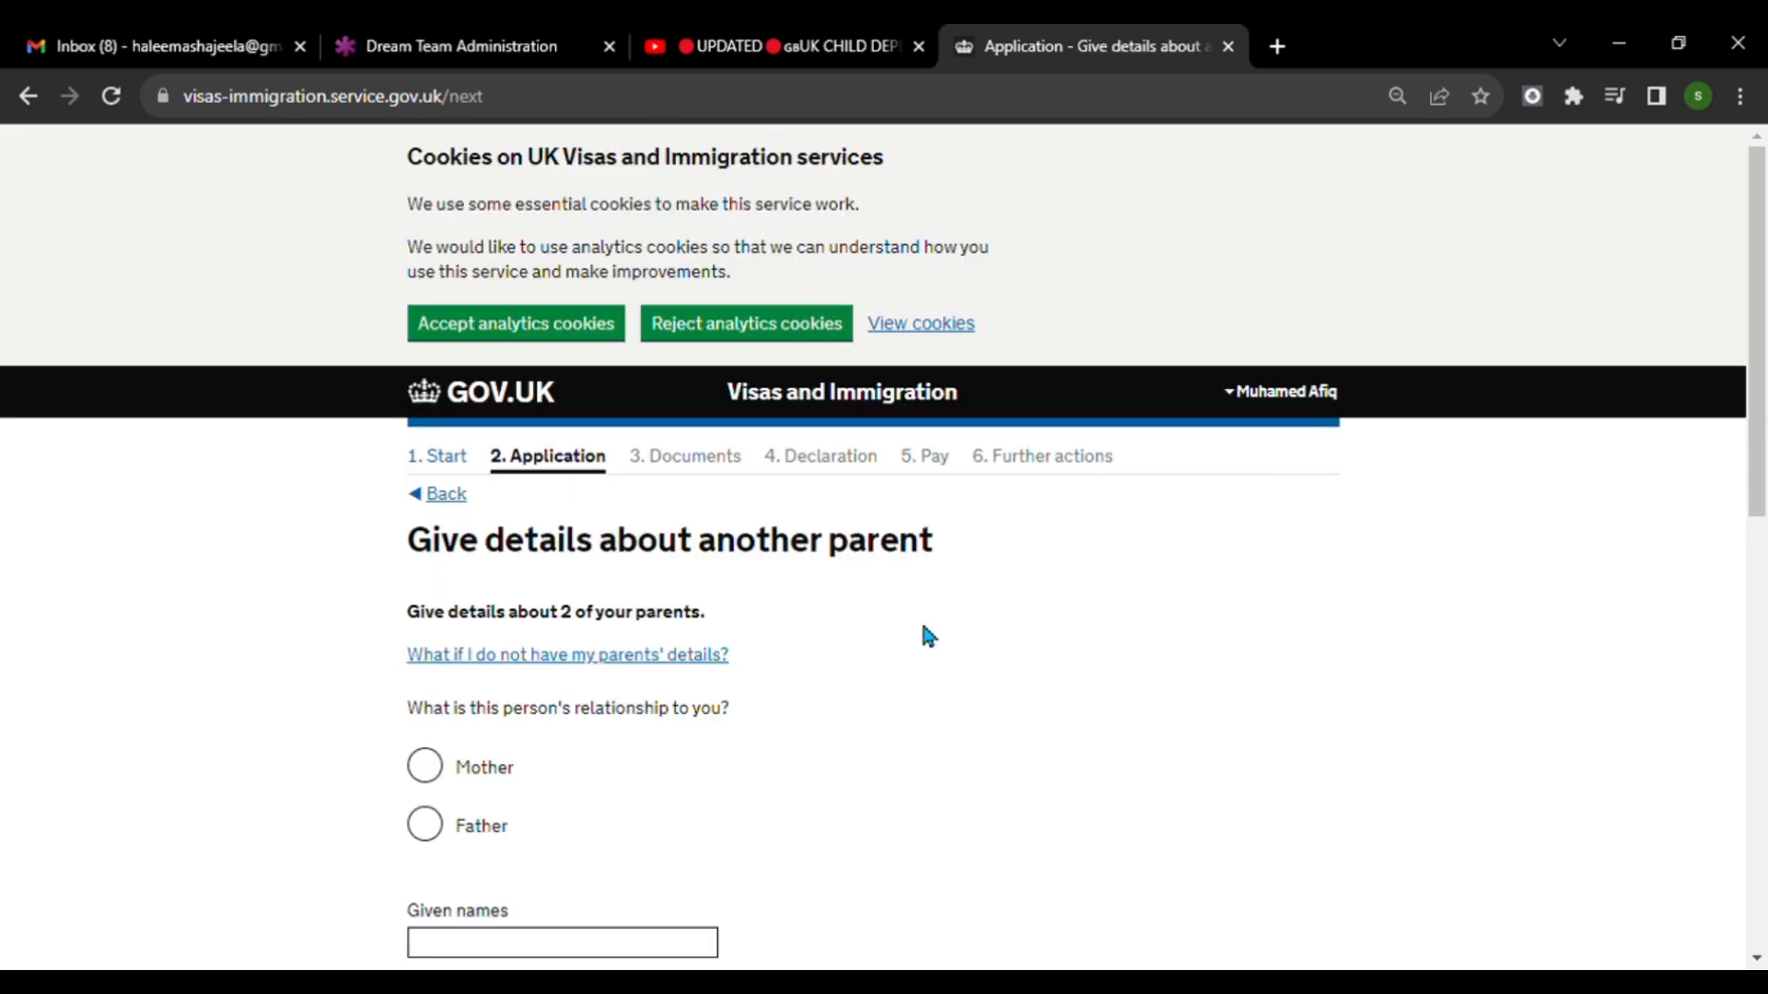
# Set the other parent's relationship to the applicant as Mother and save the parent details page.
pyautogui.scroll(-2, 939, 635)
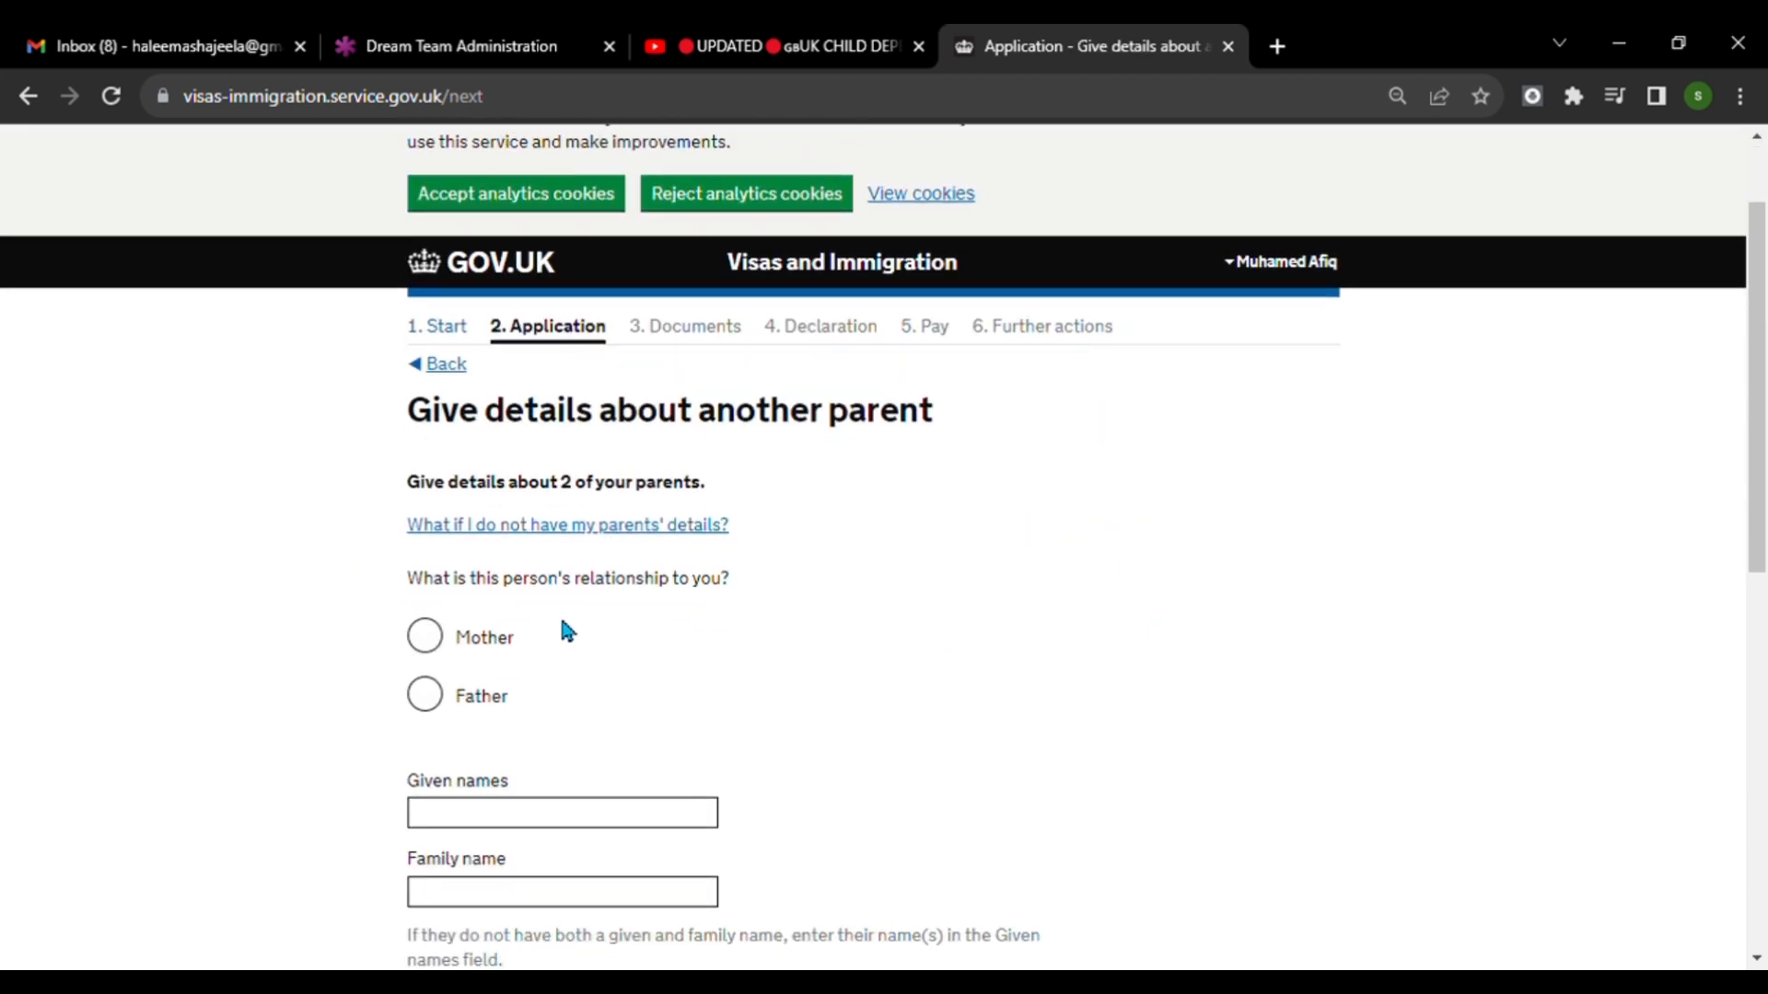
pyautogui.scroll(-2, 834, 580)
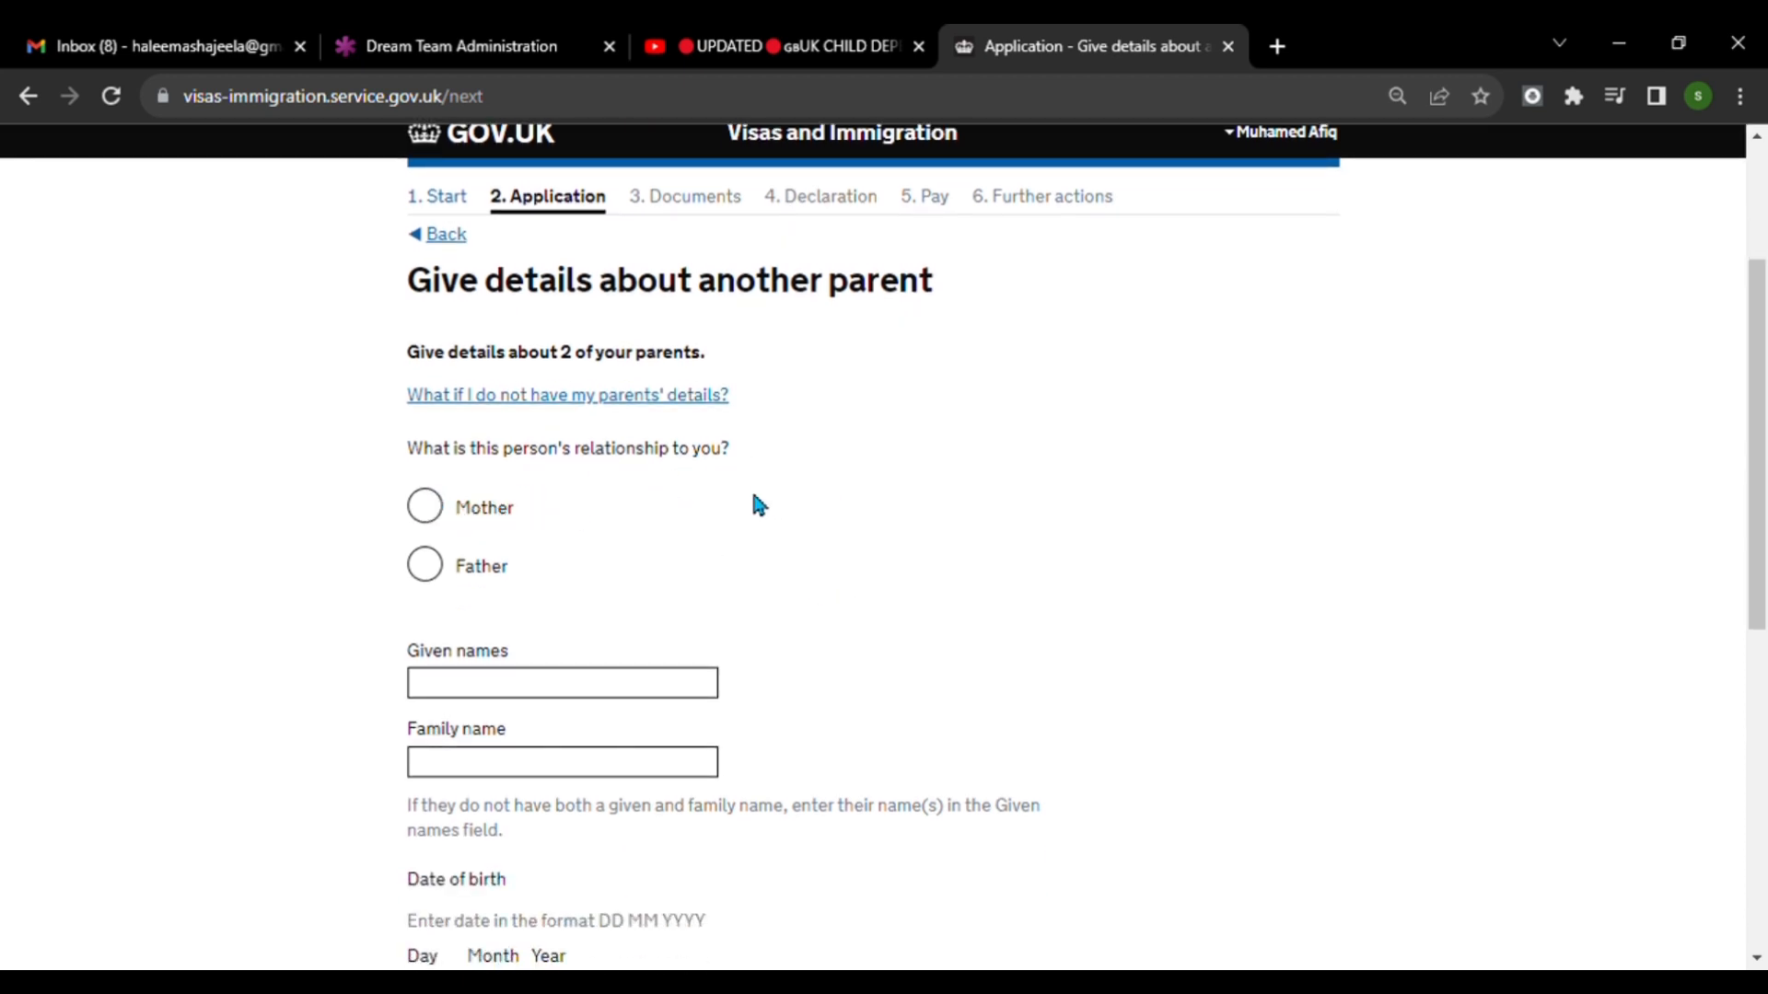
pyautogui.click(425, 509)
pyautogui.scroll(-2, 540, 688)
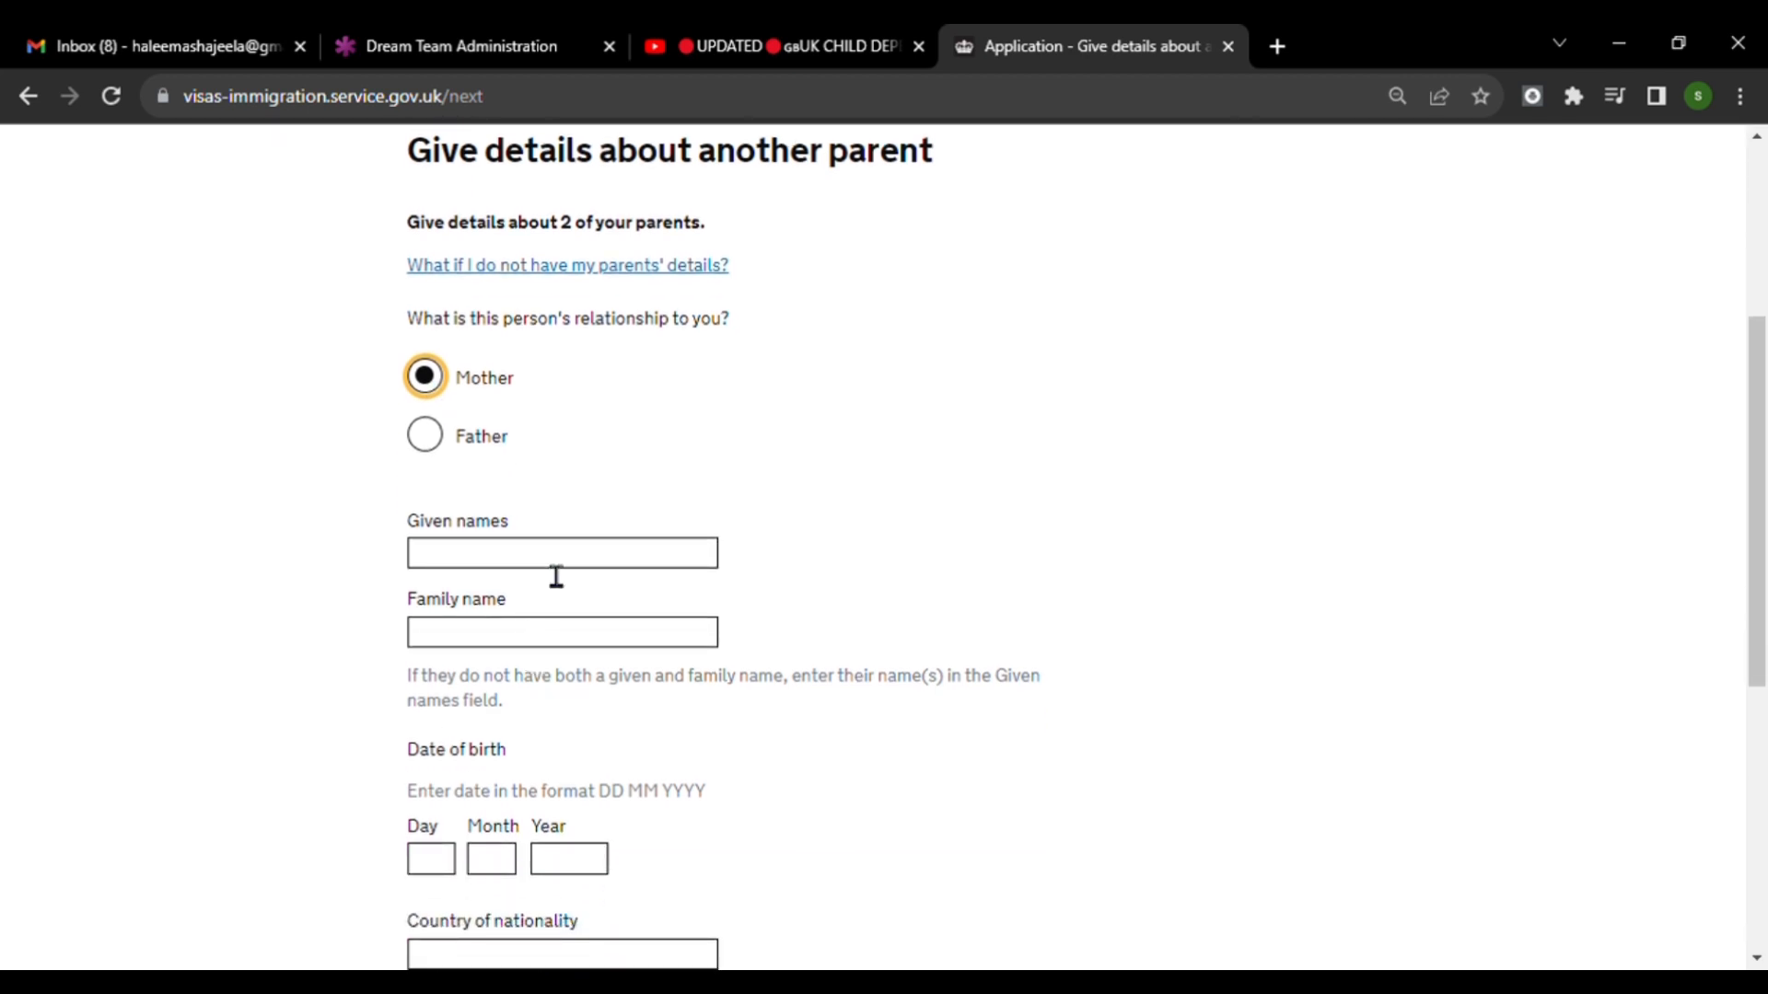
pyautogui.scroll(-4, 562, 636)
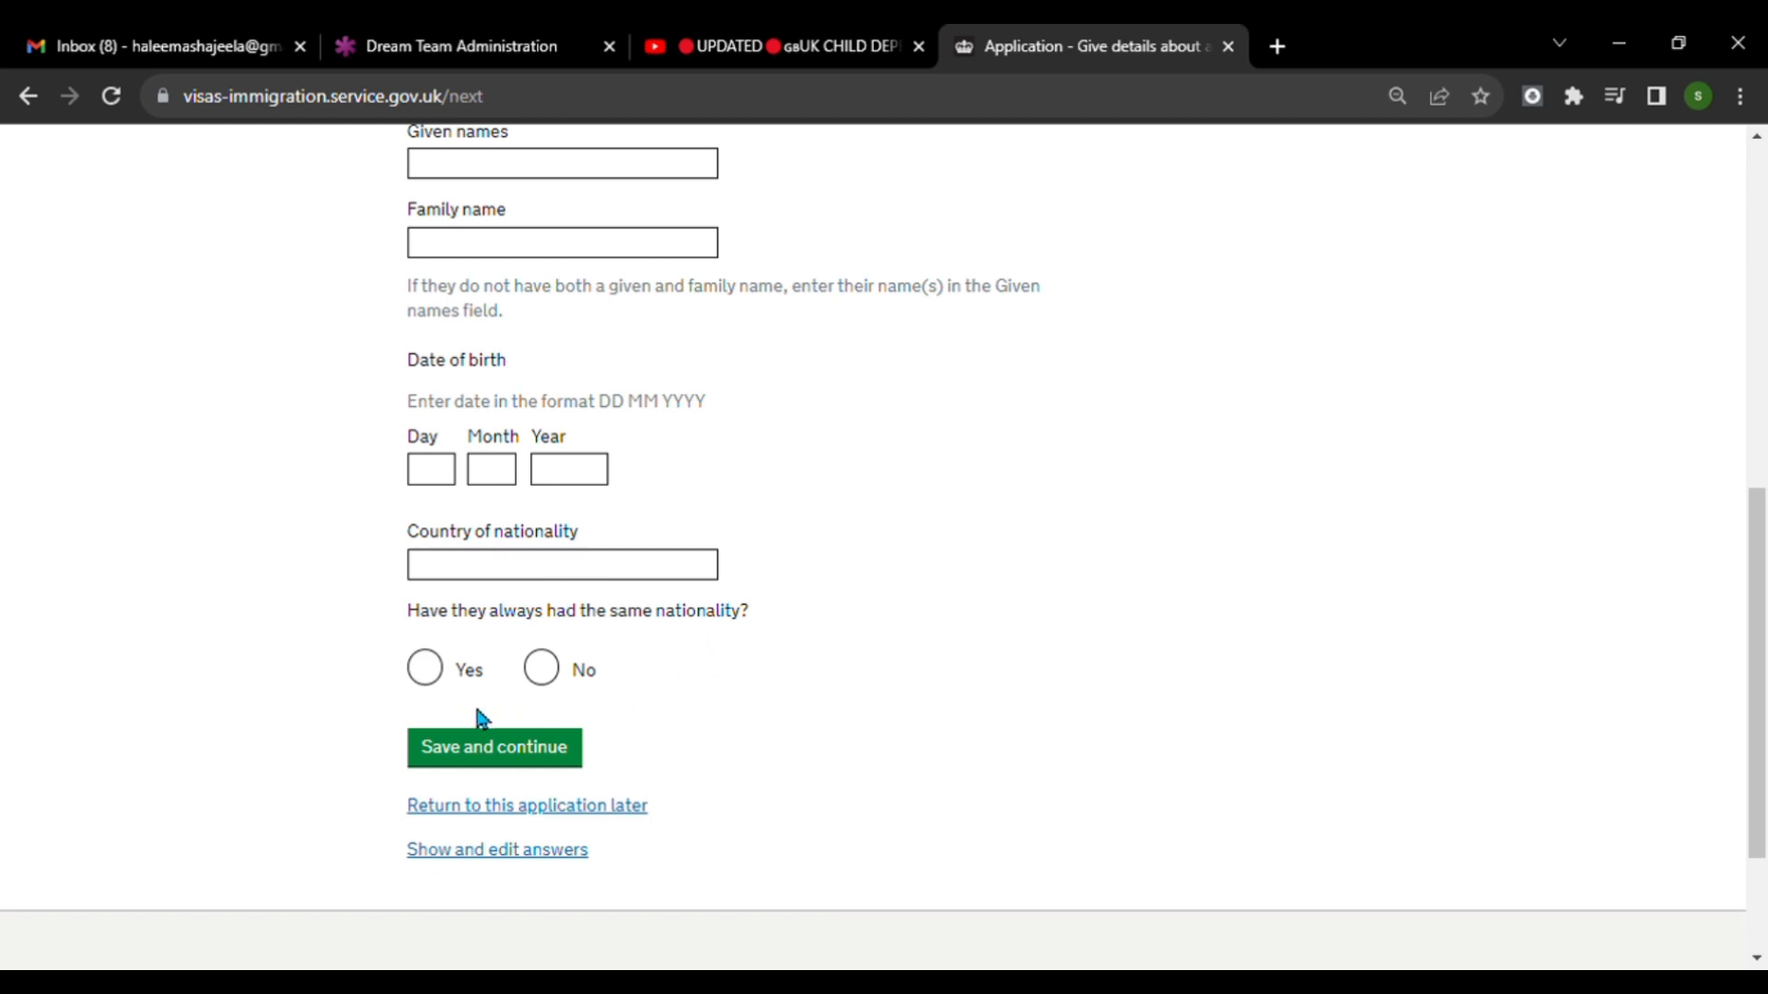
pyautogui.click(527, 760)
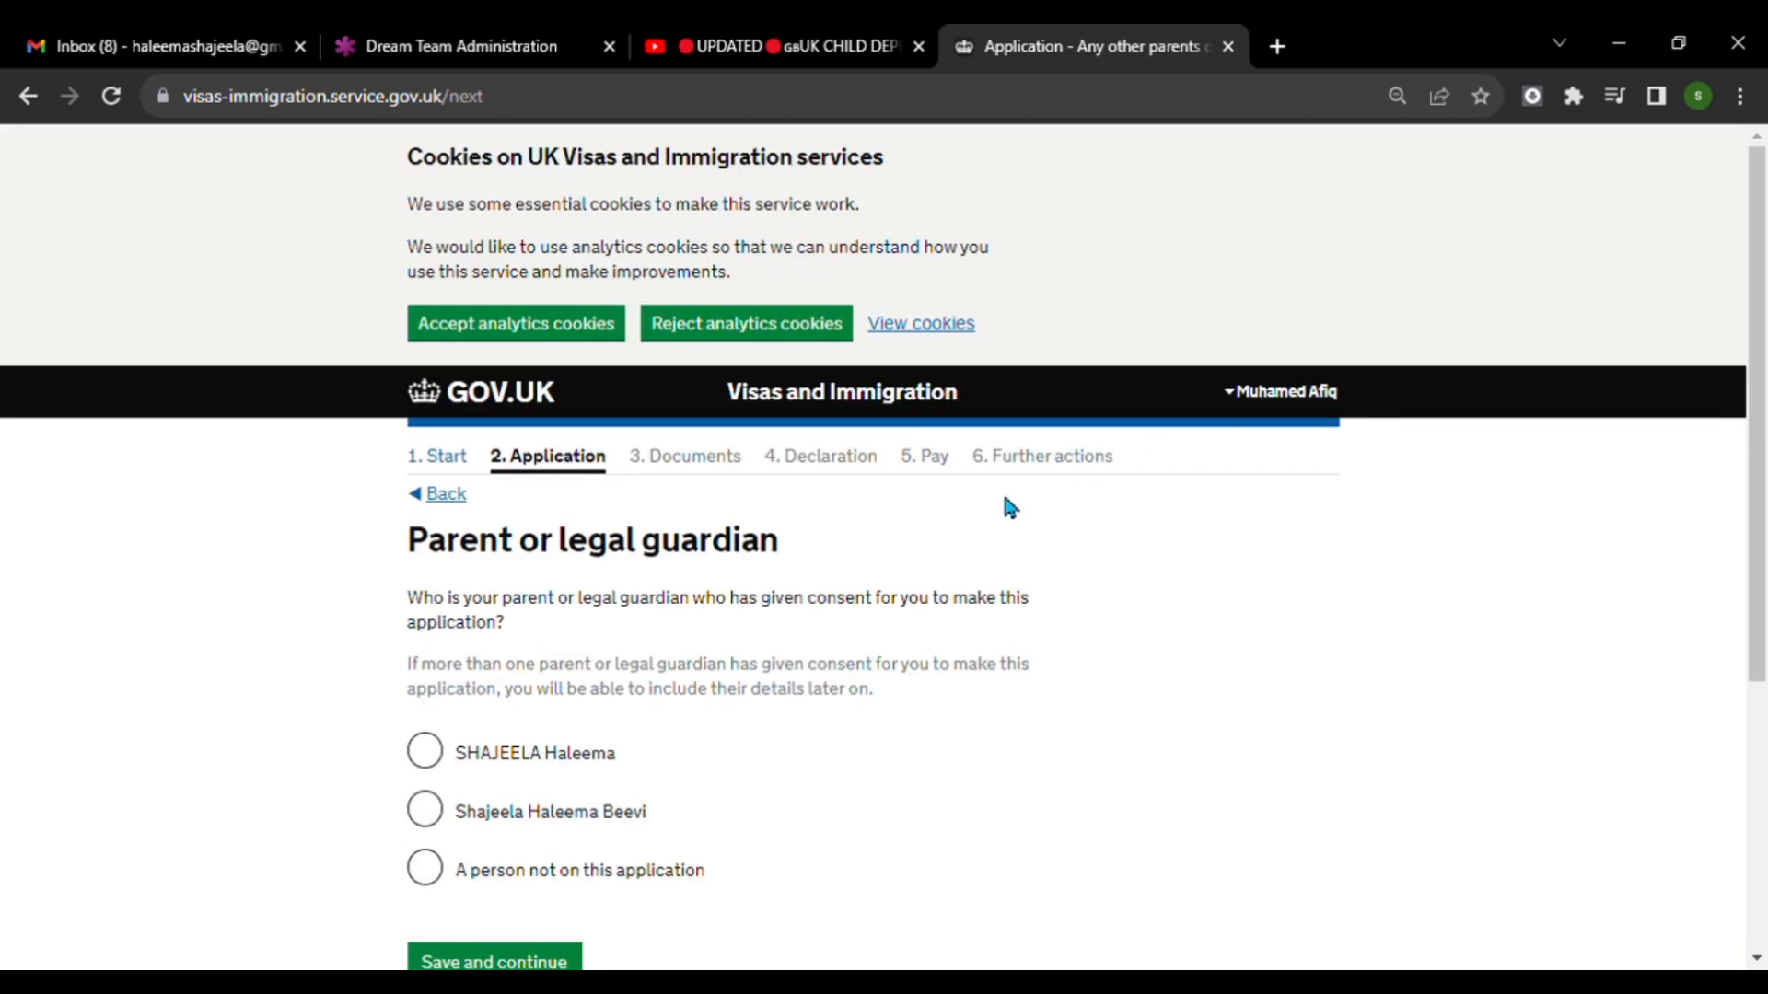
# Save the first listed parent as the one giving consent, and save No for consent from any other parents or legal guardians.
pyautogui.scroll(-3, 1053, 635)
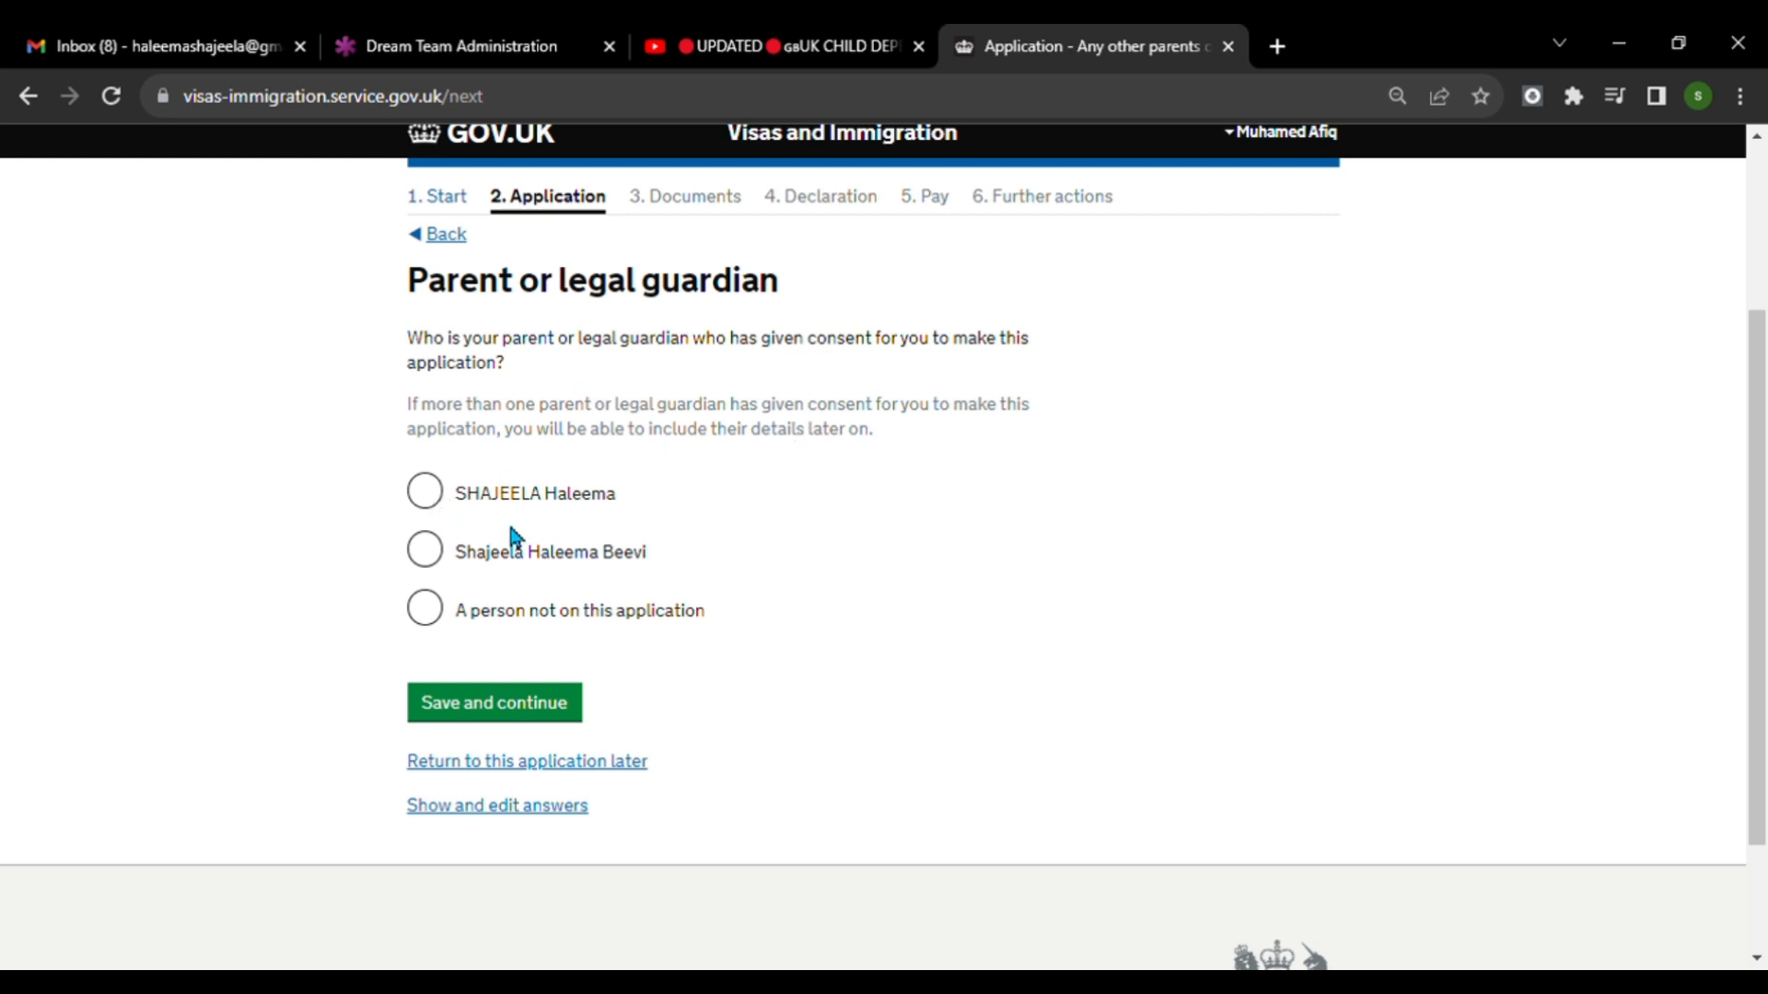
pyautogui.click(431, 496)
pyautogui.click(512, 712)
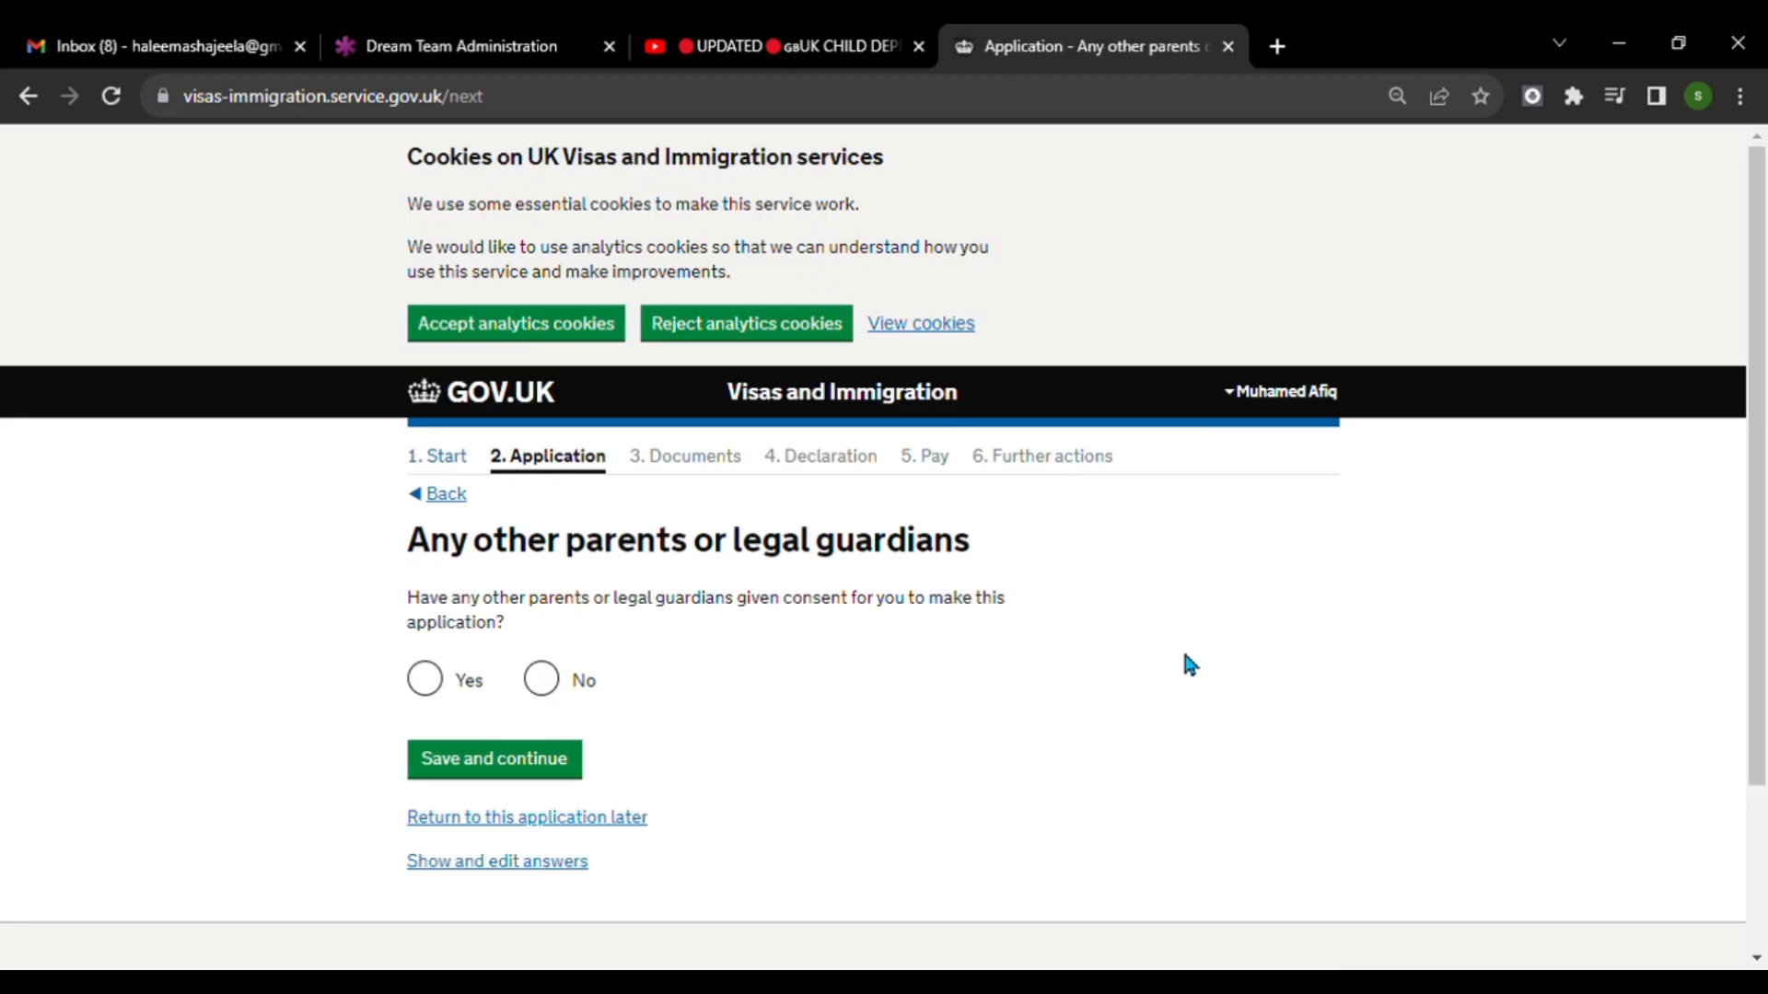
pyautogui.click(542, 683)
pyautogui.click(549, 772)
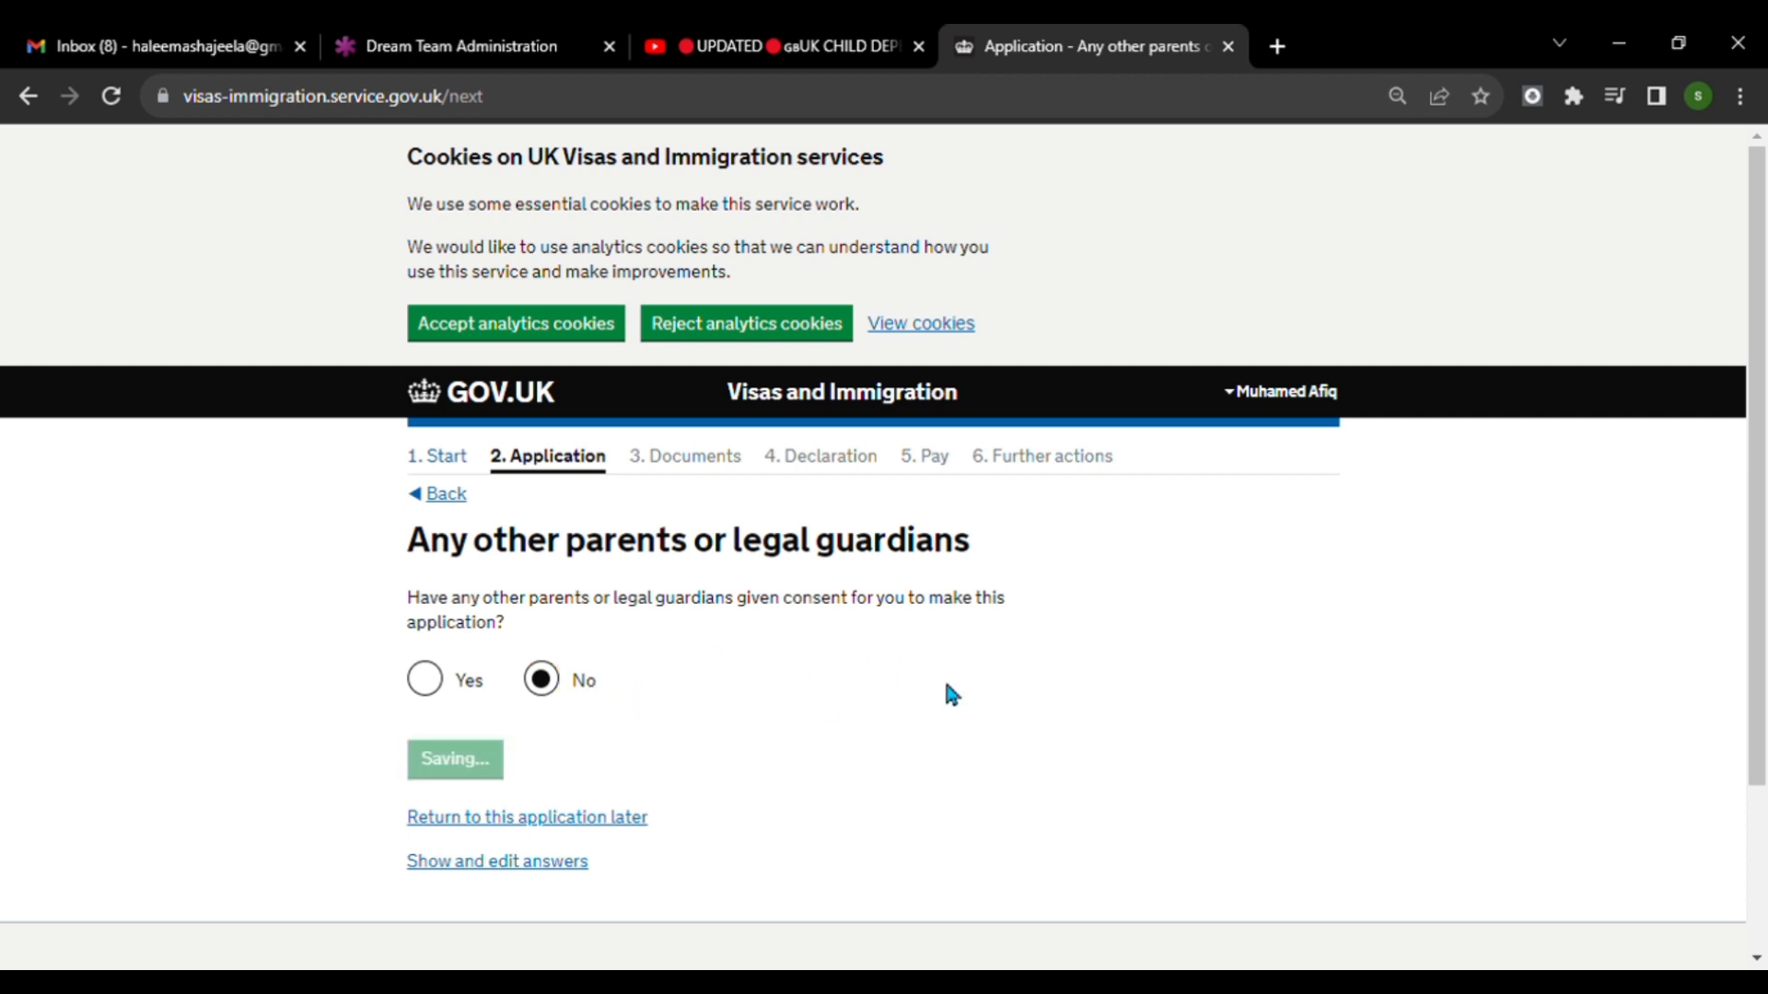
# Select the consenting parent as the person with parental responsibility for the applicant and save the page.
pyautogui.scroll(-2, 948, 693)
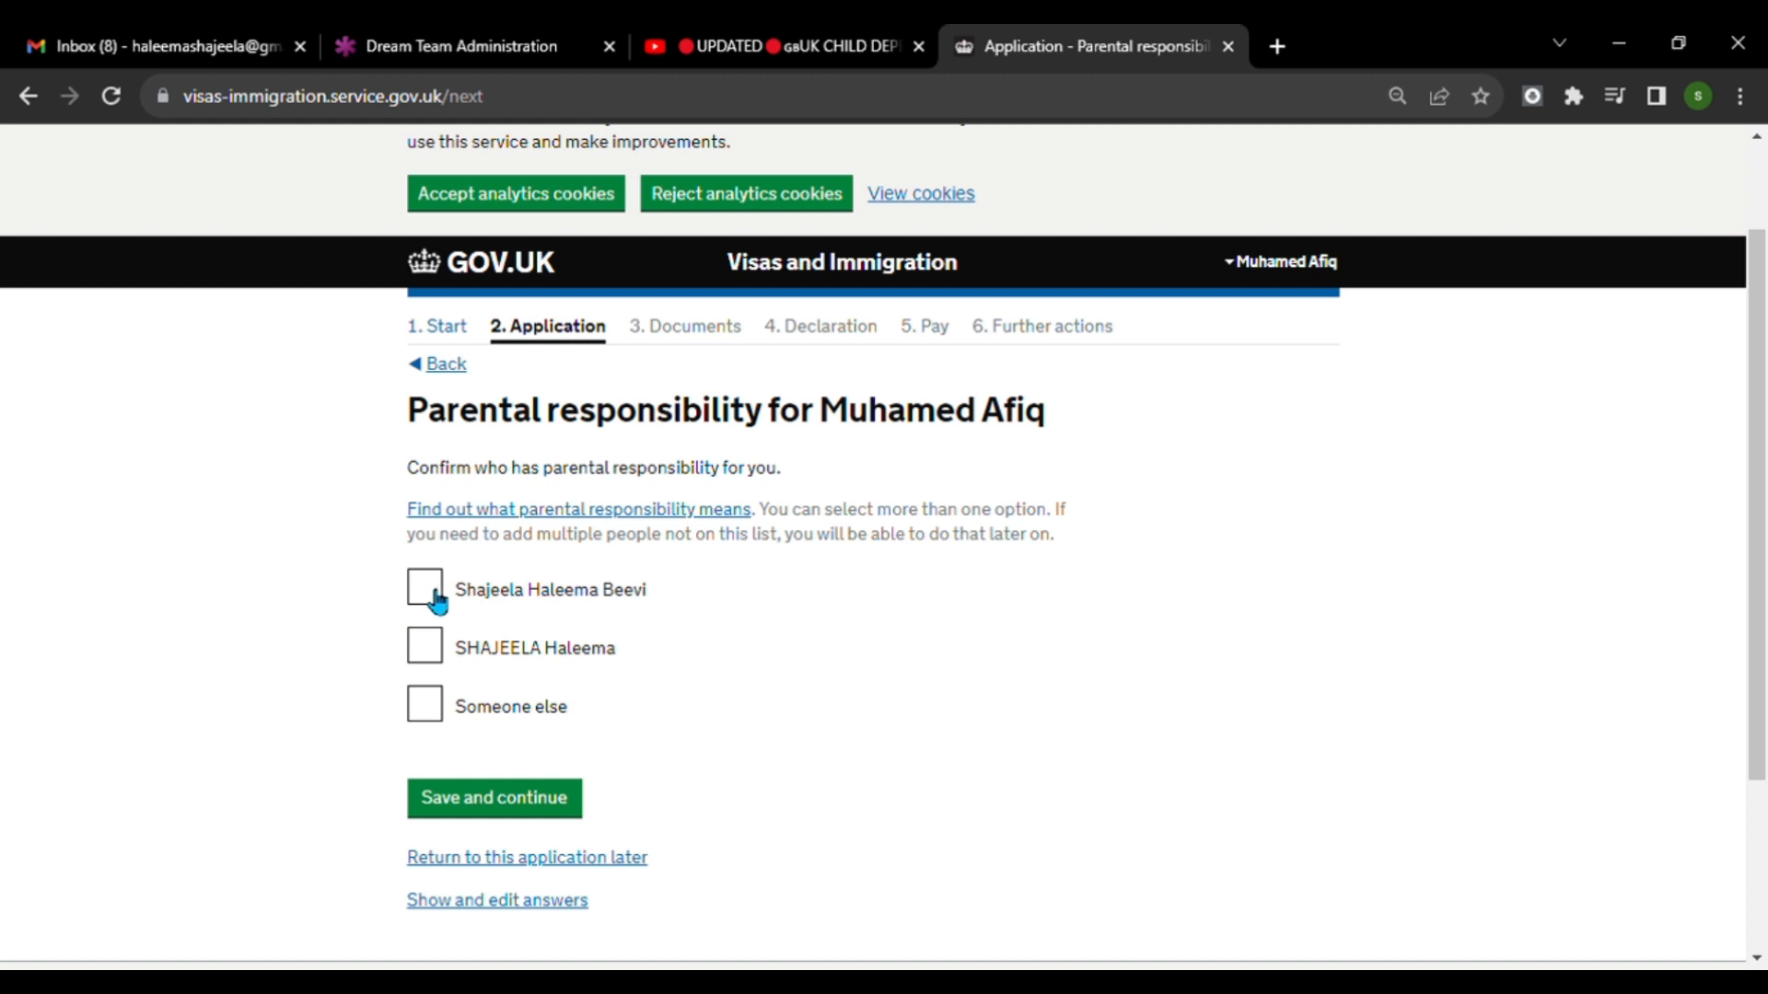
pyautogui.click(425, 647)
pyautogui.scroll(-3, 709, 663)
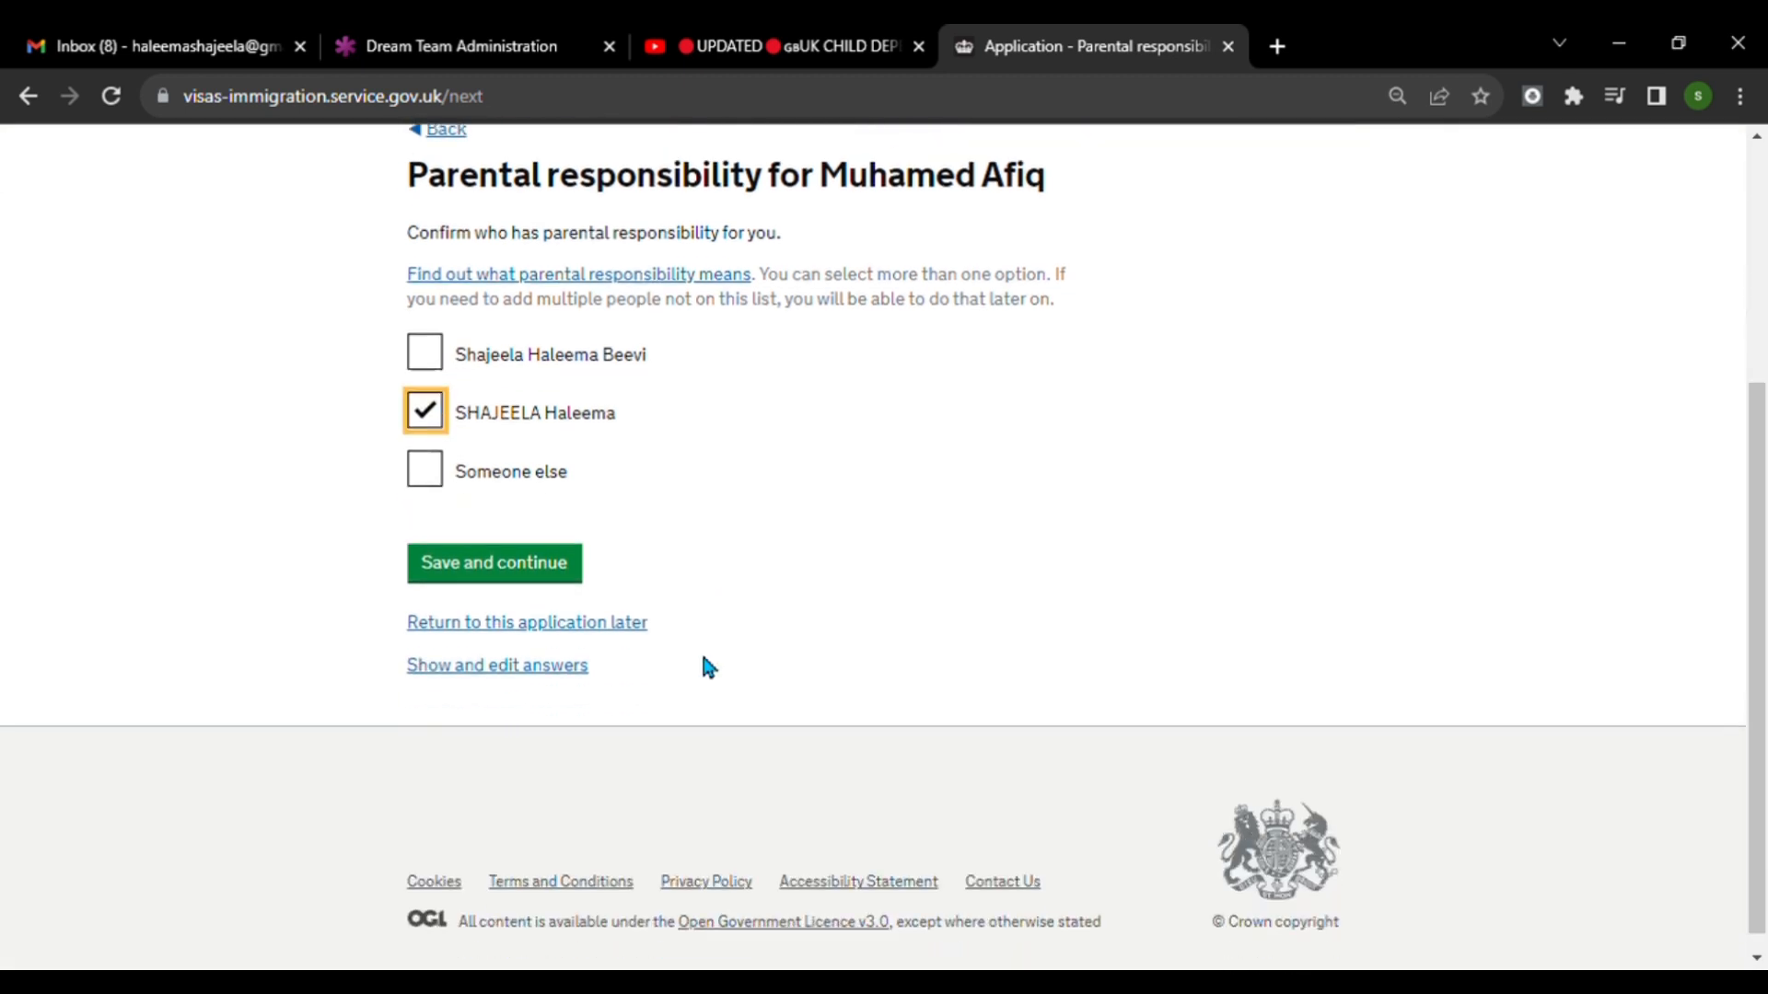
pyautogui.click(553, 551)
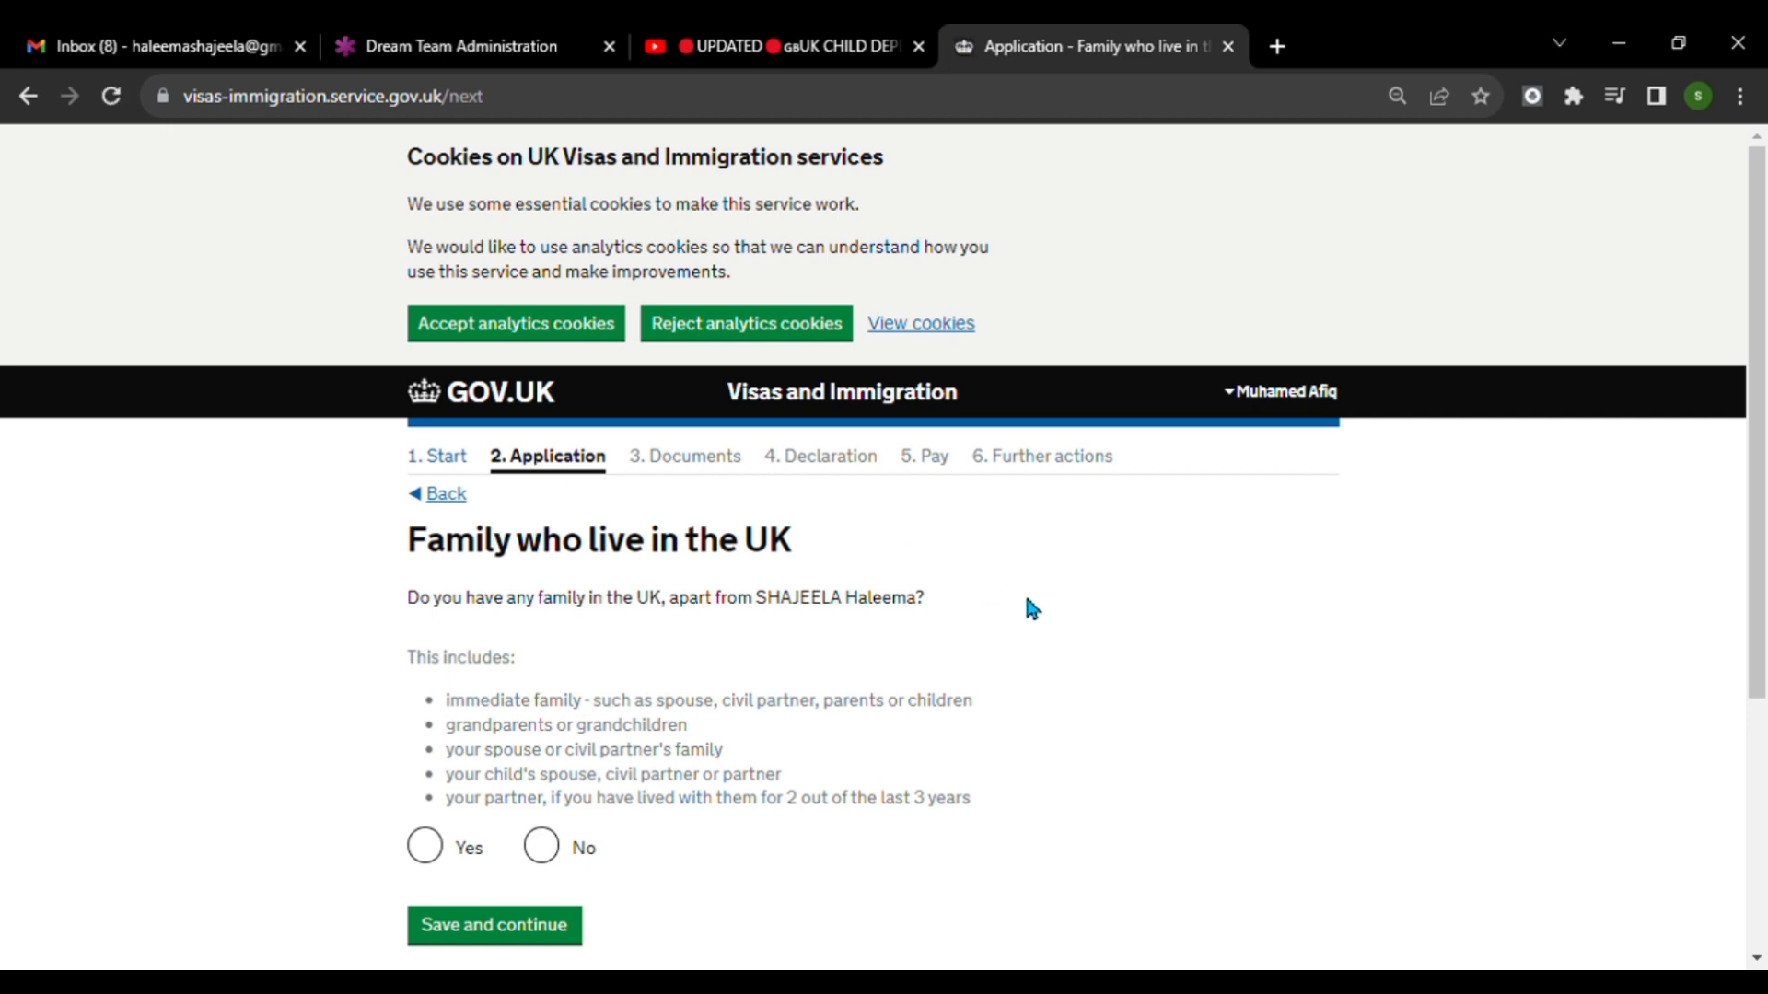
# Answer No to having other family in the UK and No to travelling in an organised group, saving both pages.
pyautogui.scroll(-1, 1024, 608)
pyautogui.click(540, 716)
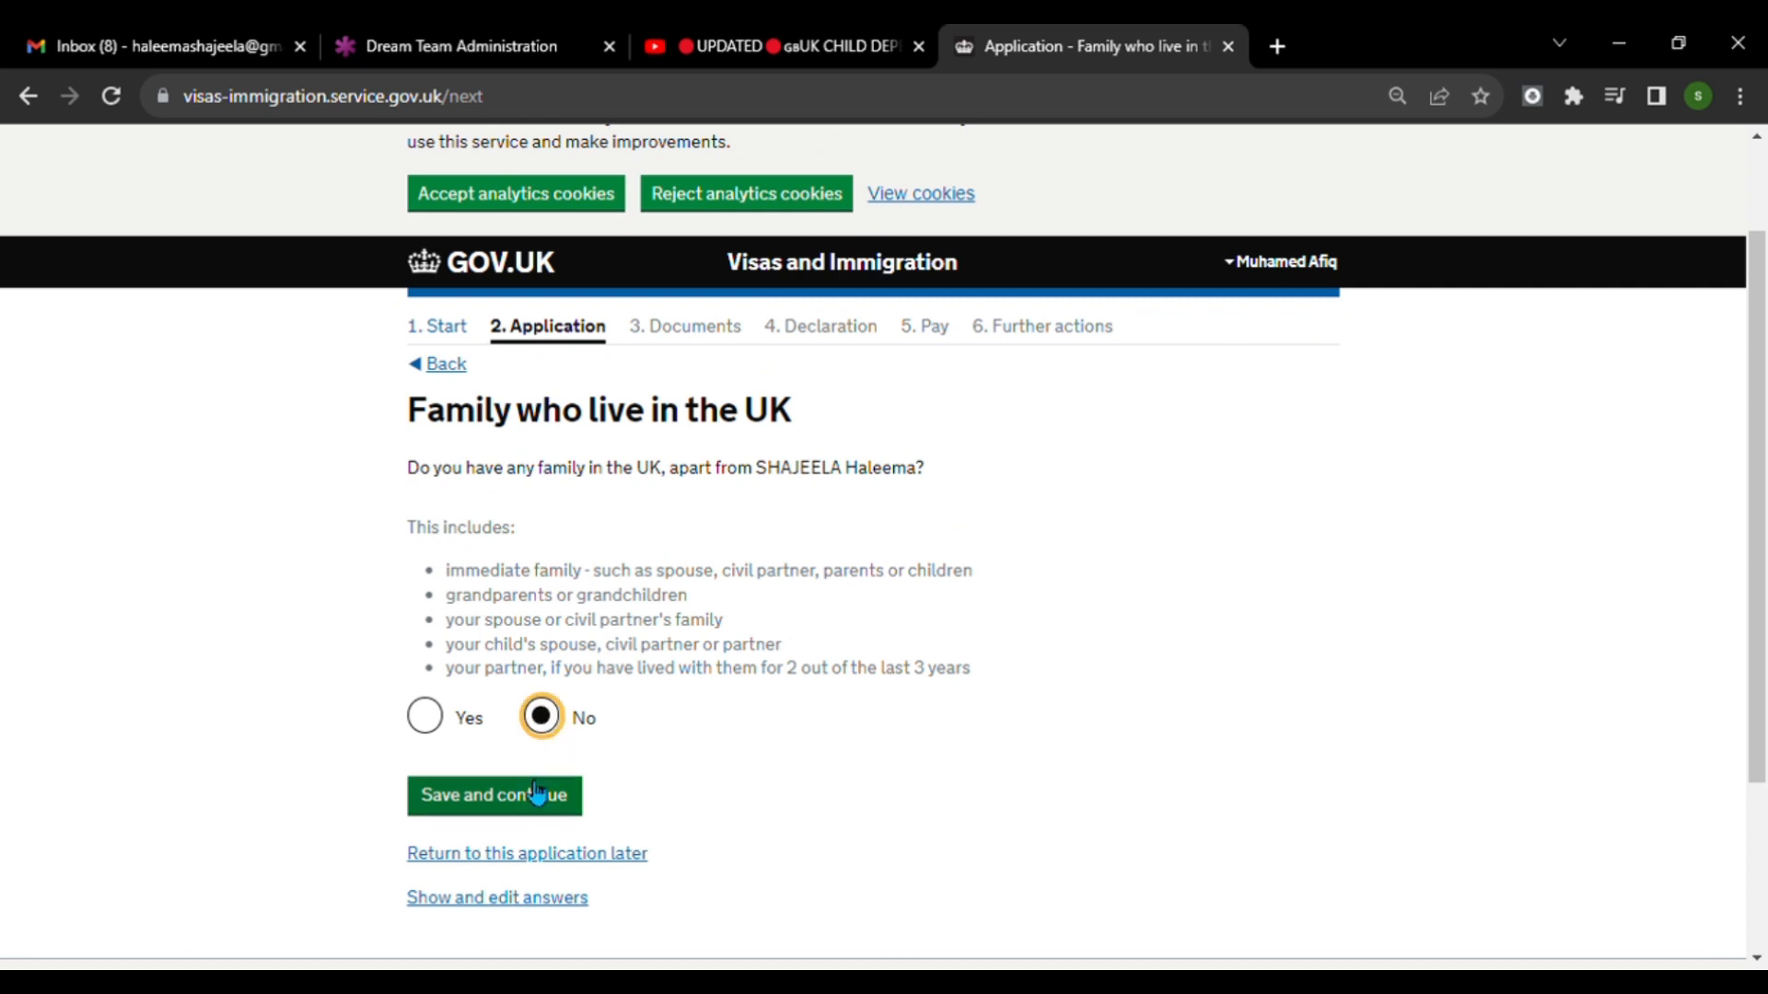
pyautogui.click(537, 791)
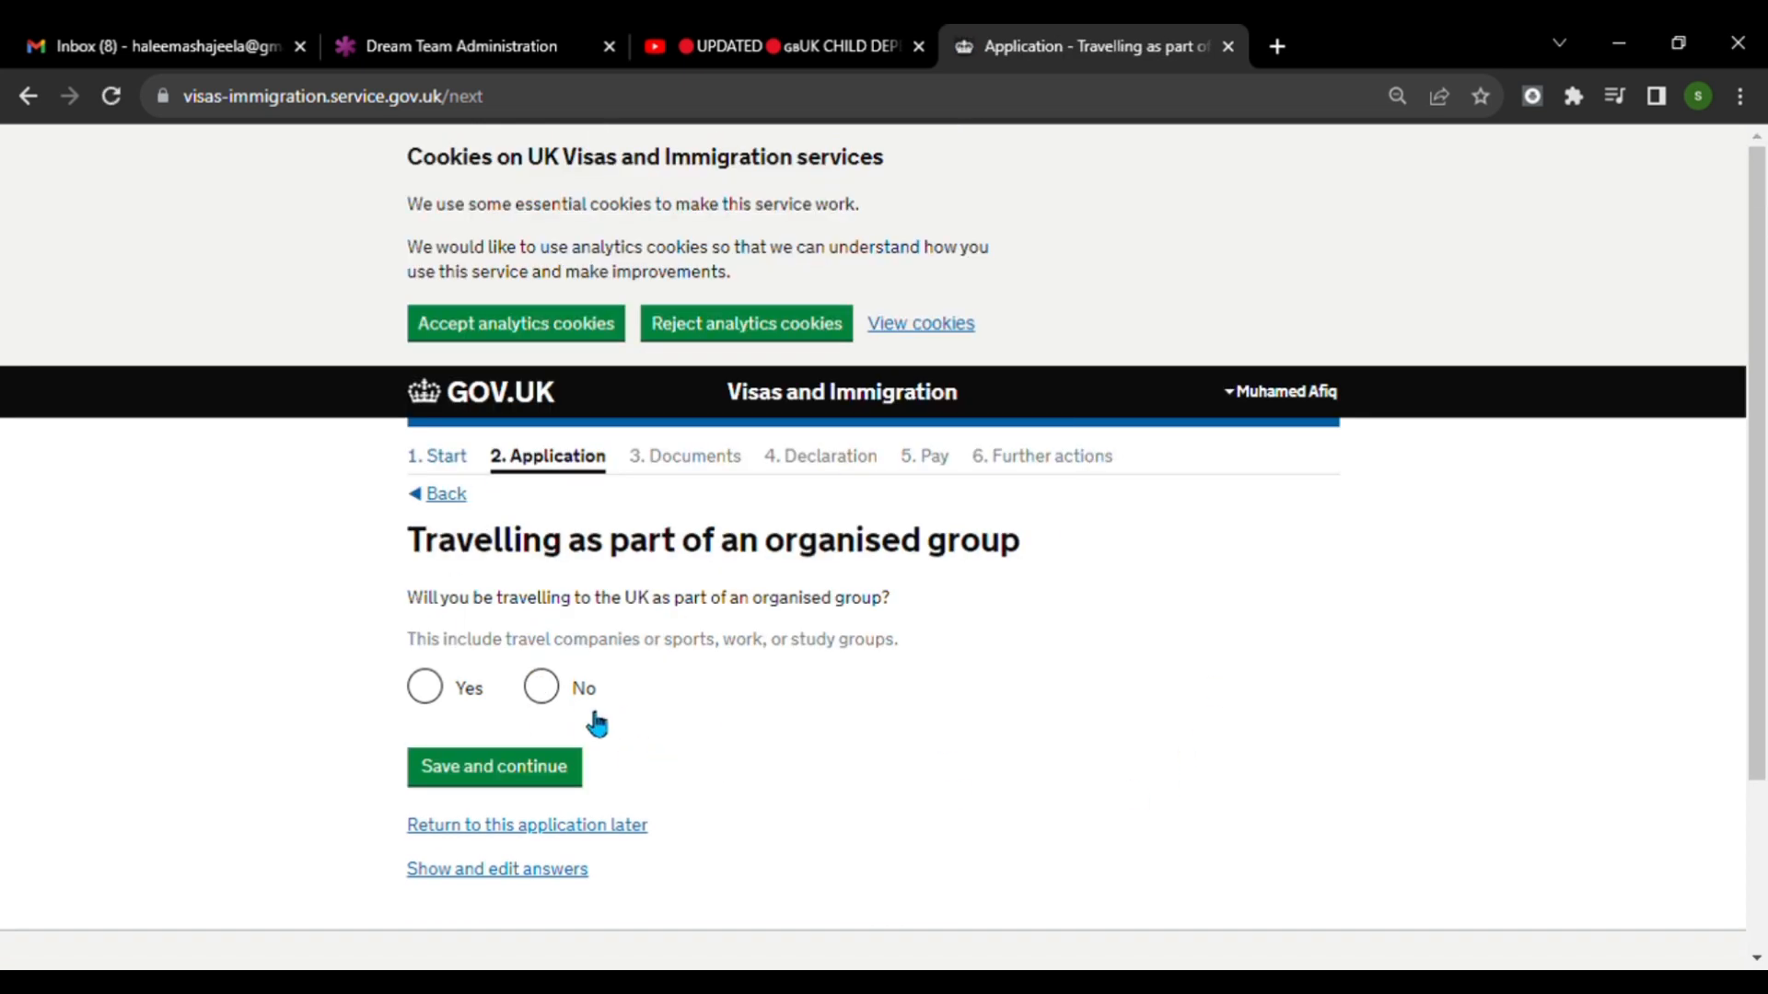
pyautogui.click(543, 690)
pyautogui.click(516, 753)
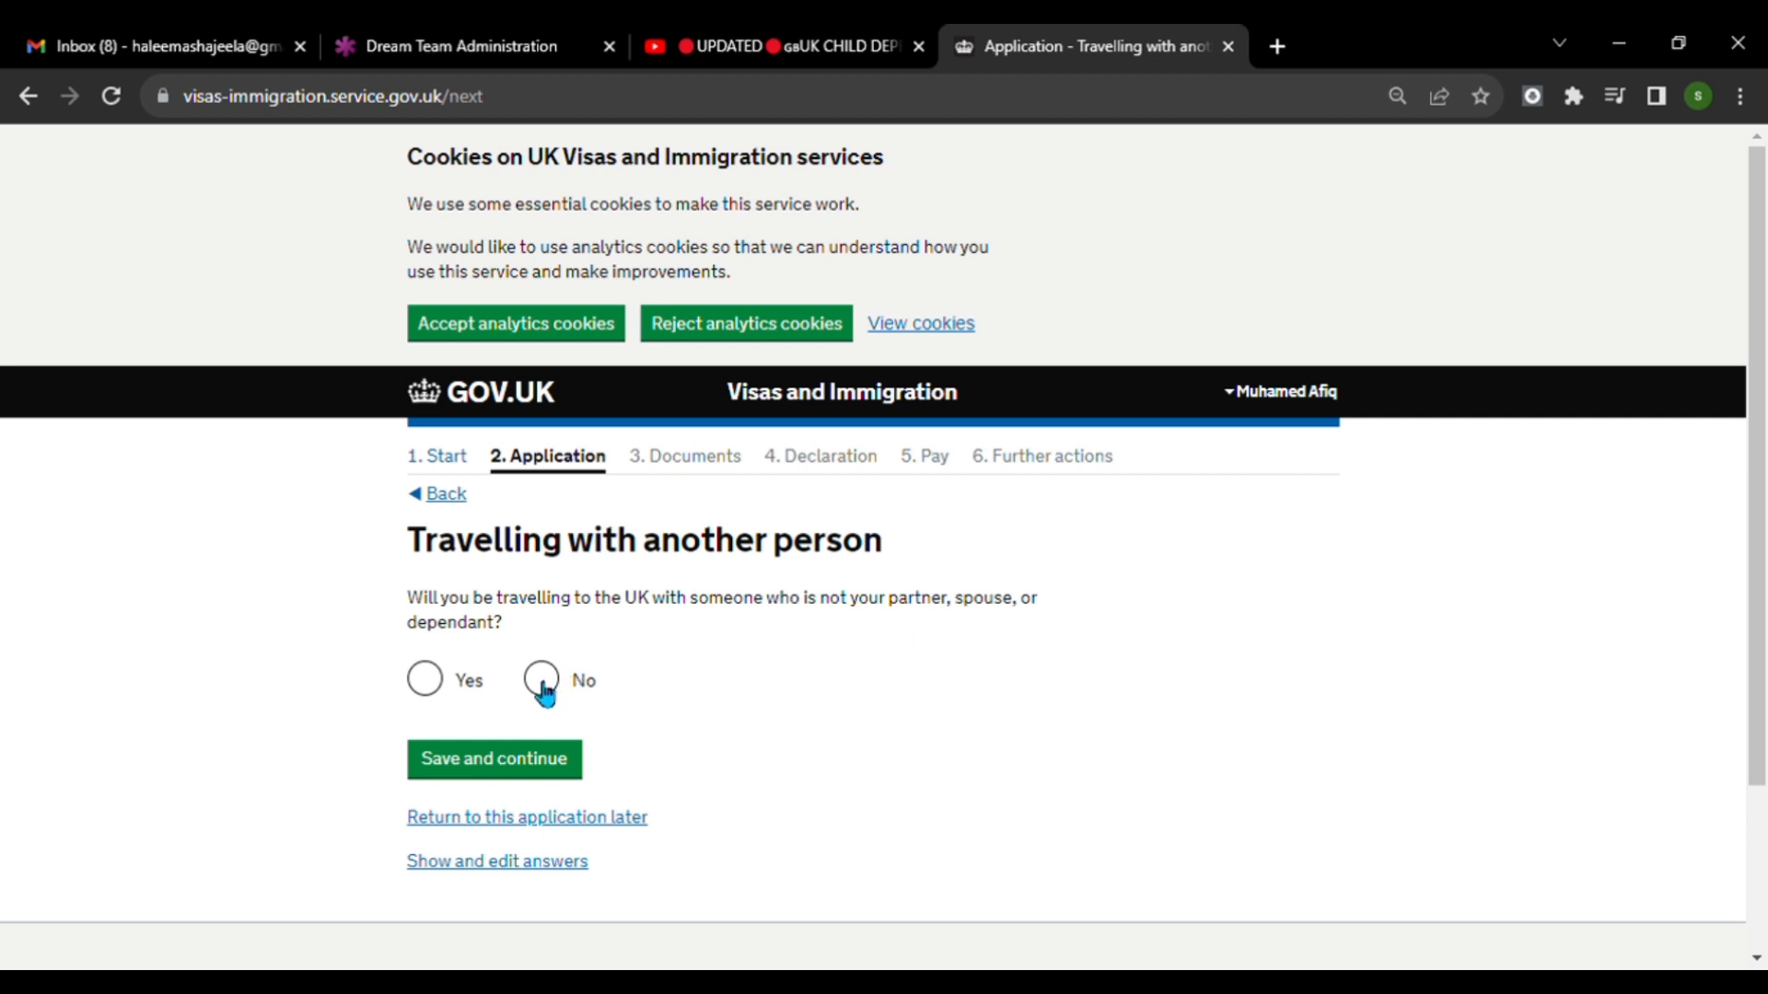
# Answer Yes to travelling to the UK with someone who is not a partner, spouse or dependant, and go through the companion's detail fields.
pyautogui.click(443, 690)
pyautogui.scroll(-3, 770, 705)
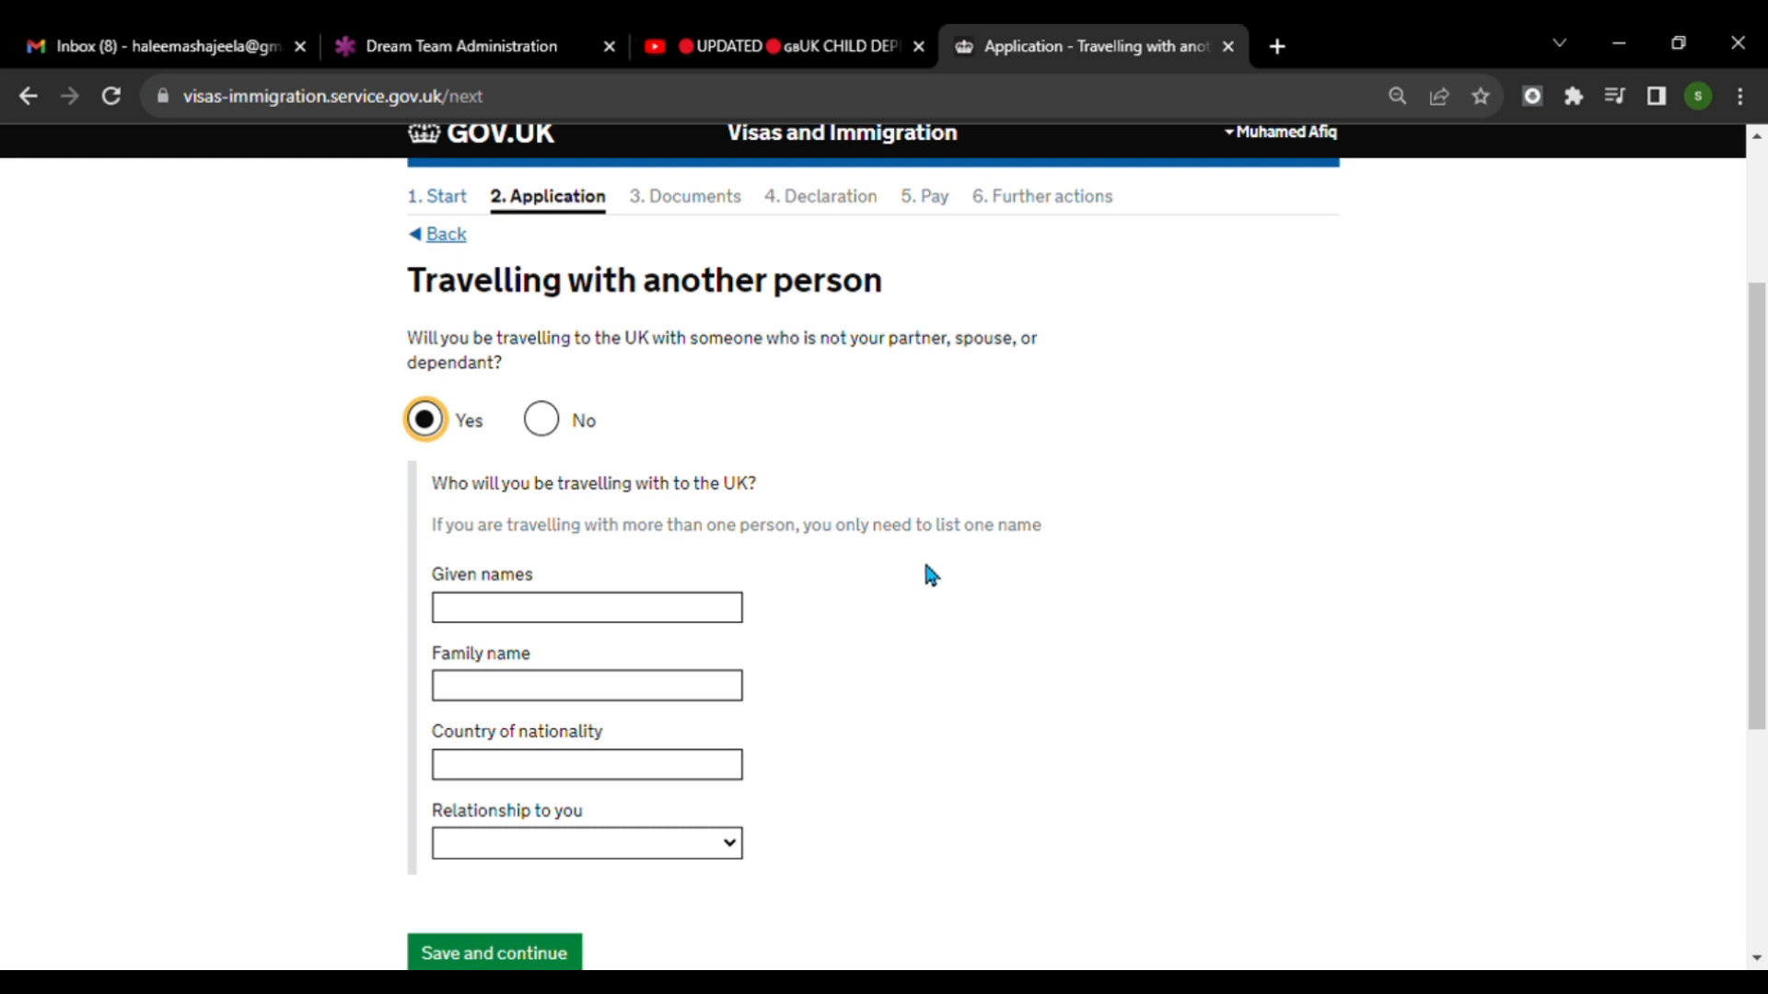
pyautogui.click(677, 618)
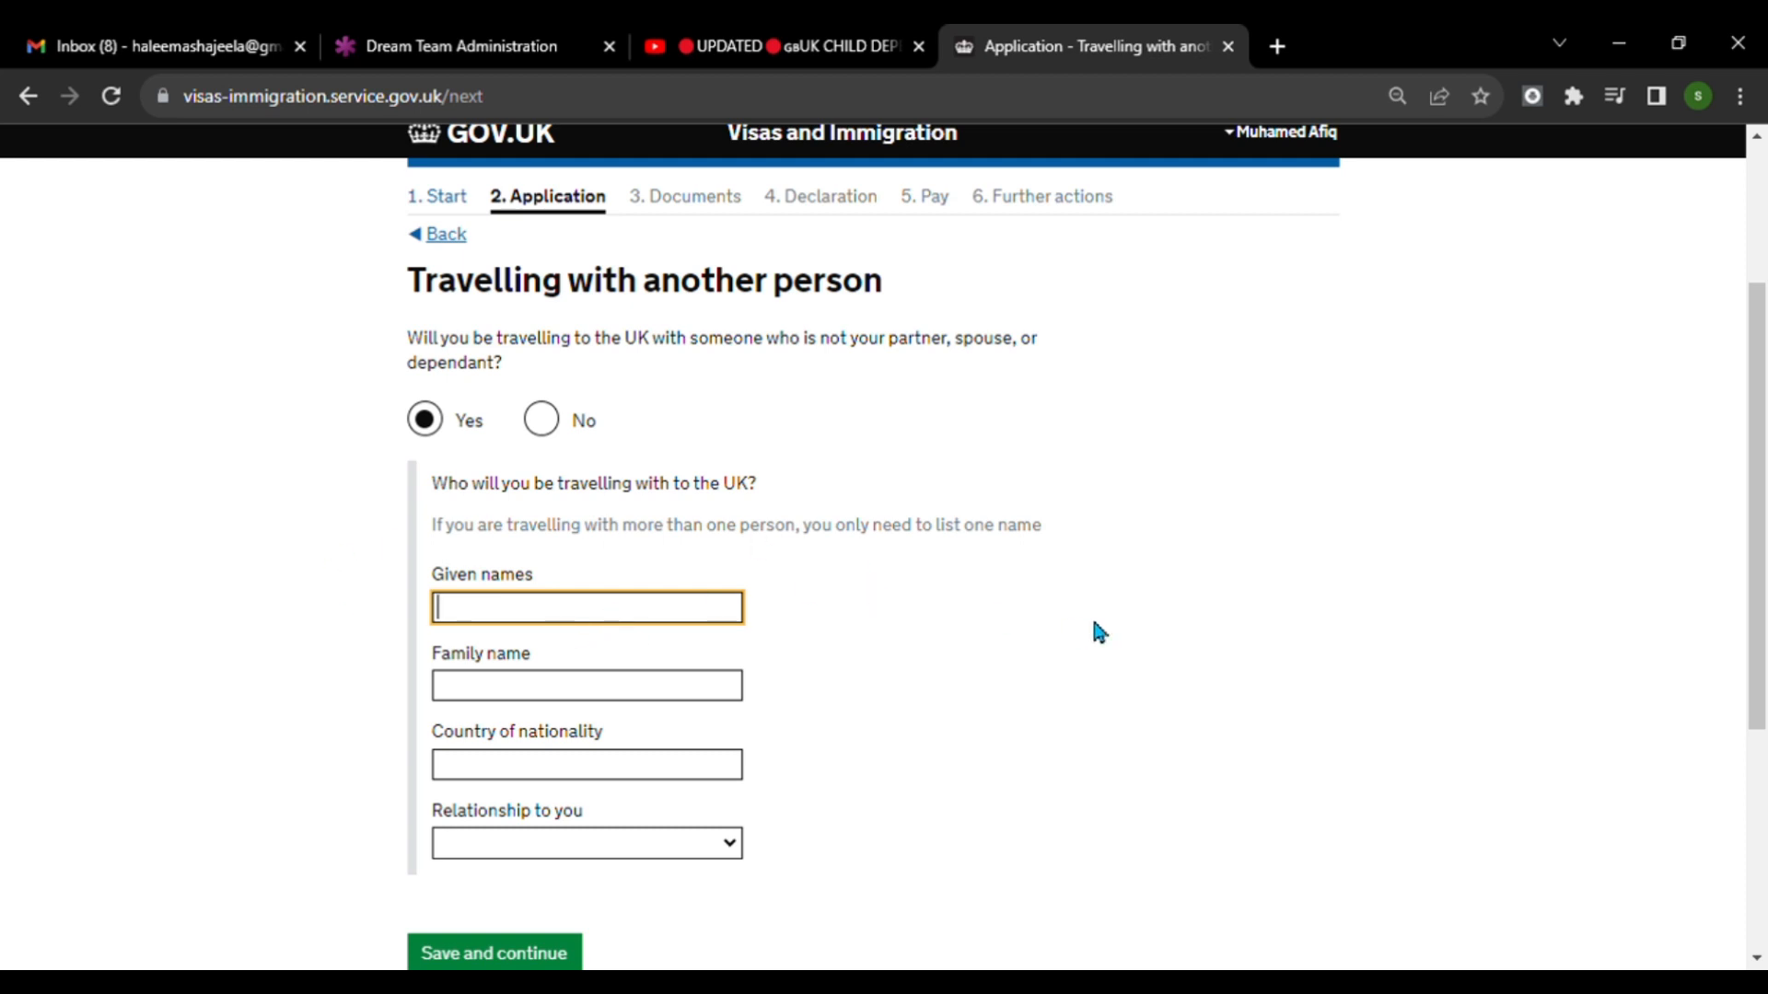
pyautogui.click(1068, 635)
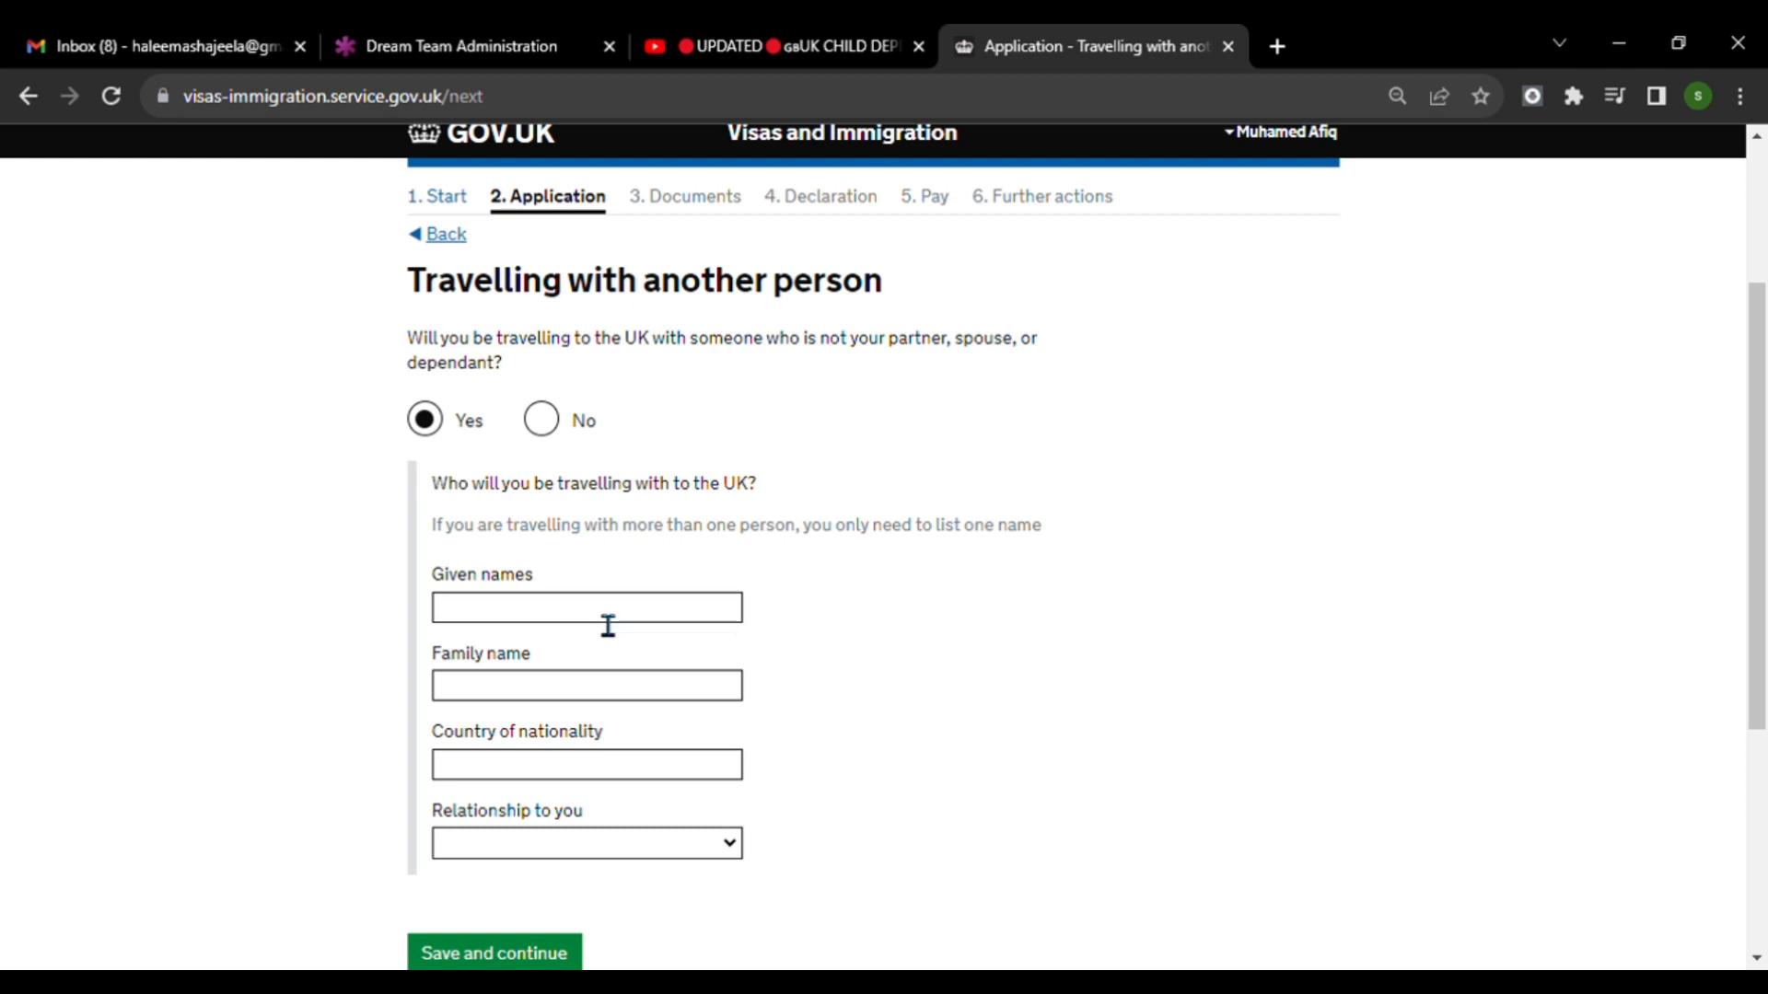
pyautogui.scroll(-2, 590, 788)
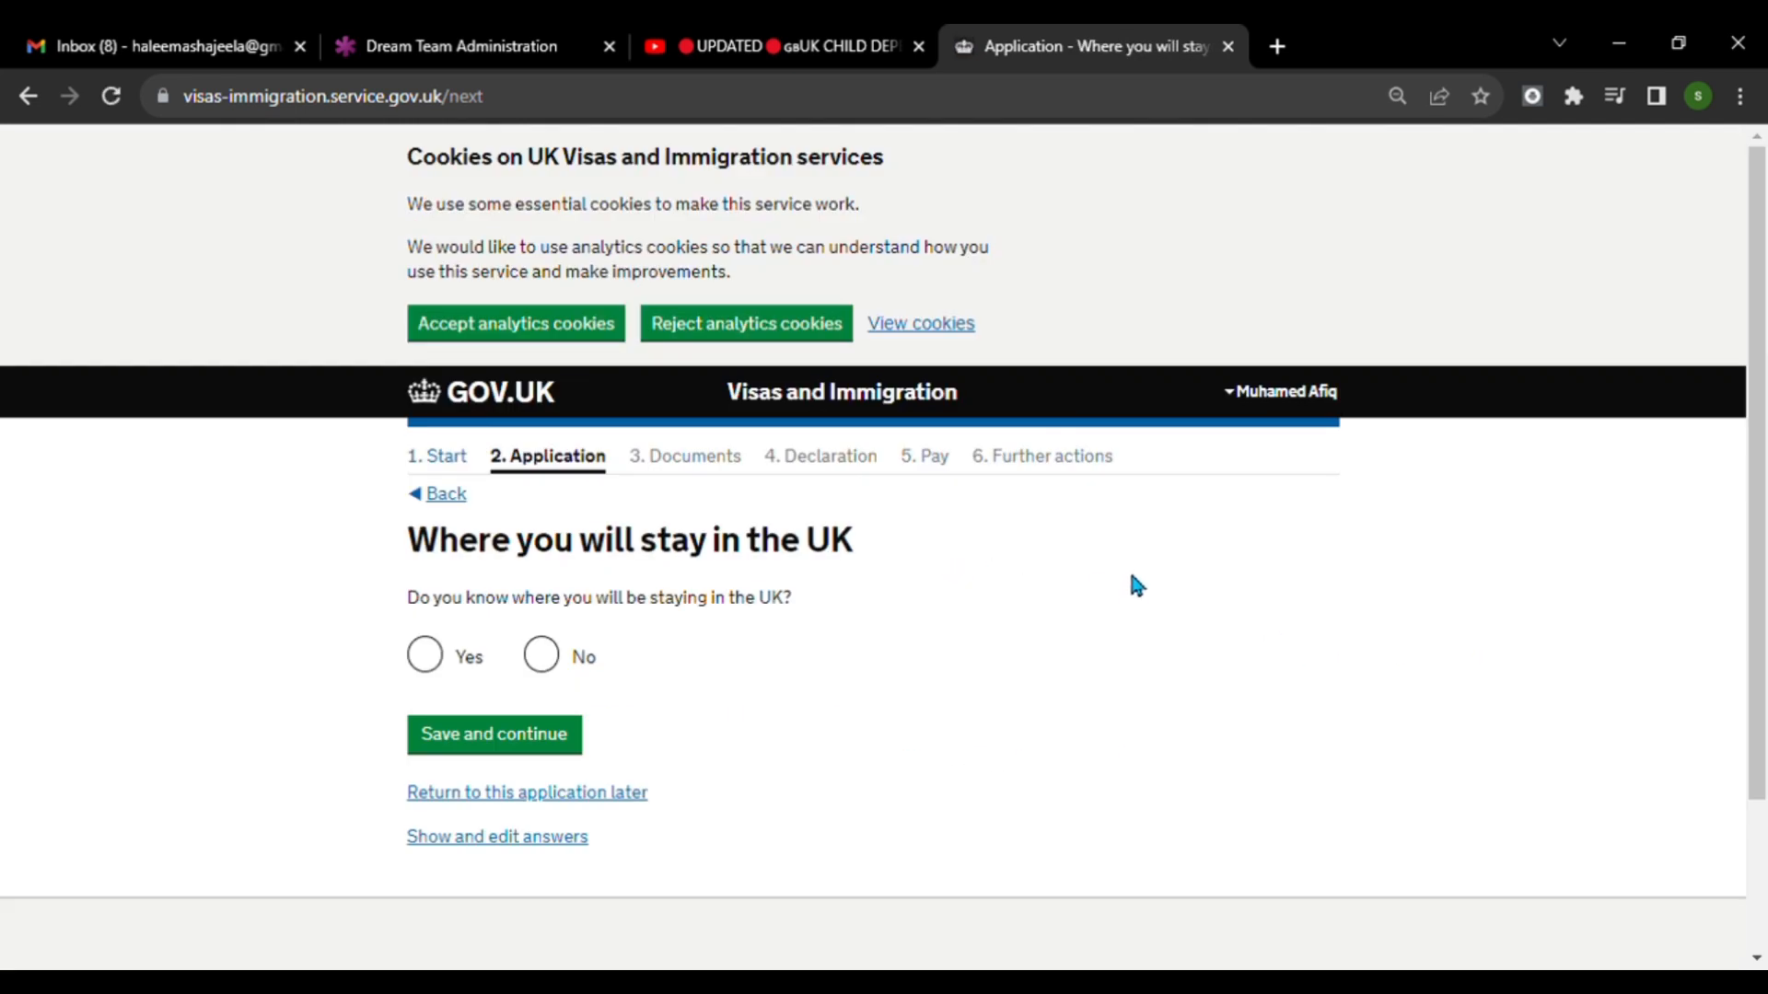
# Answer Yes to knowing where the applicant will be staying in the UK and save the page.
pyautogui.click(424, 656)
pyautogui.scroll(-2, 939, 764)
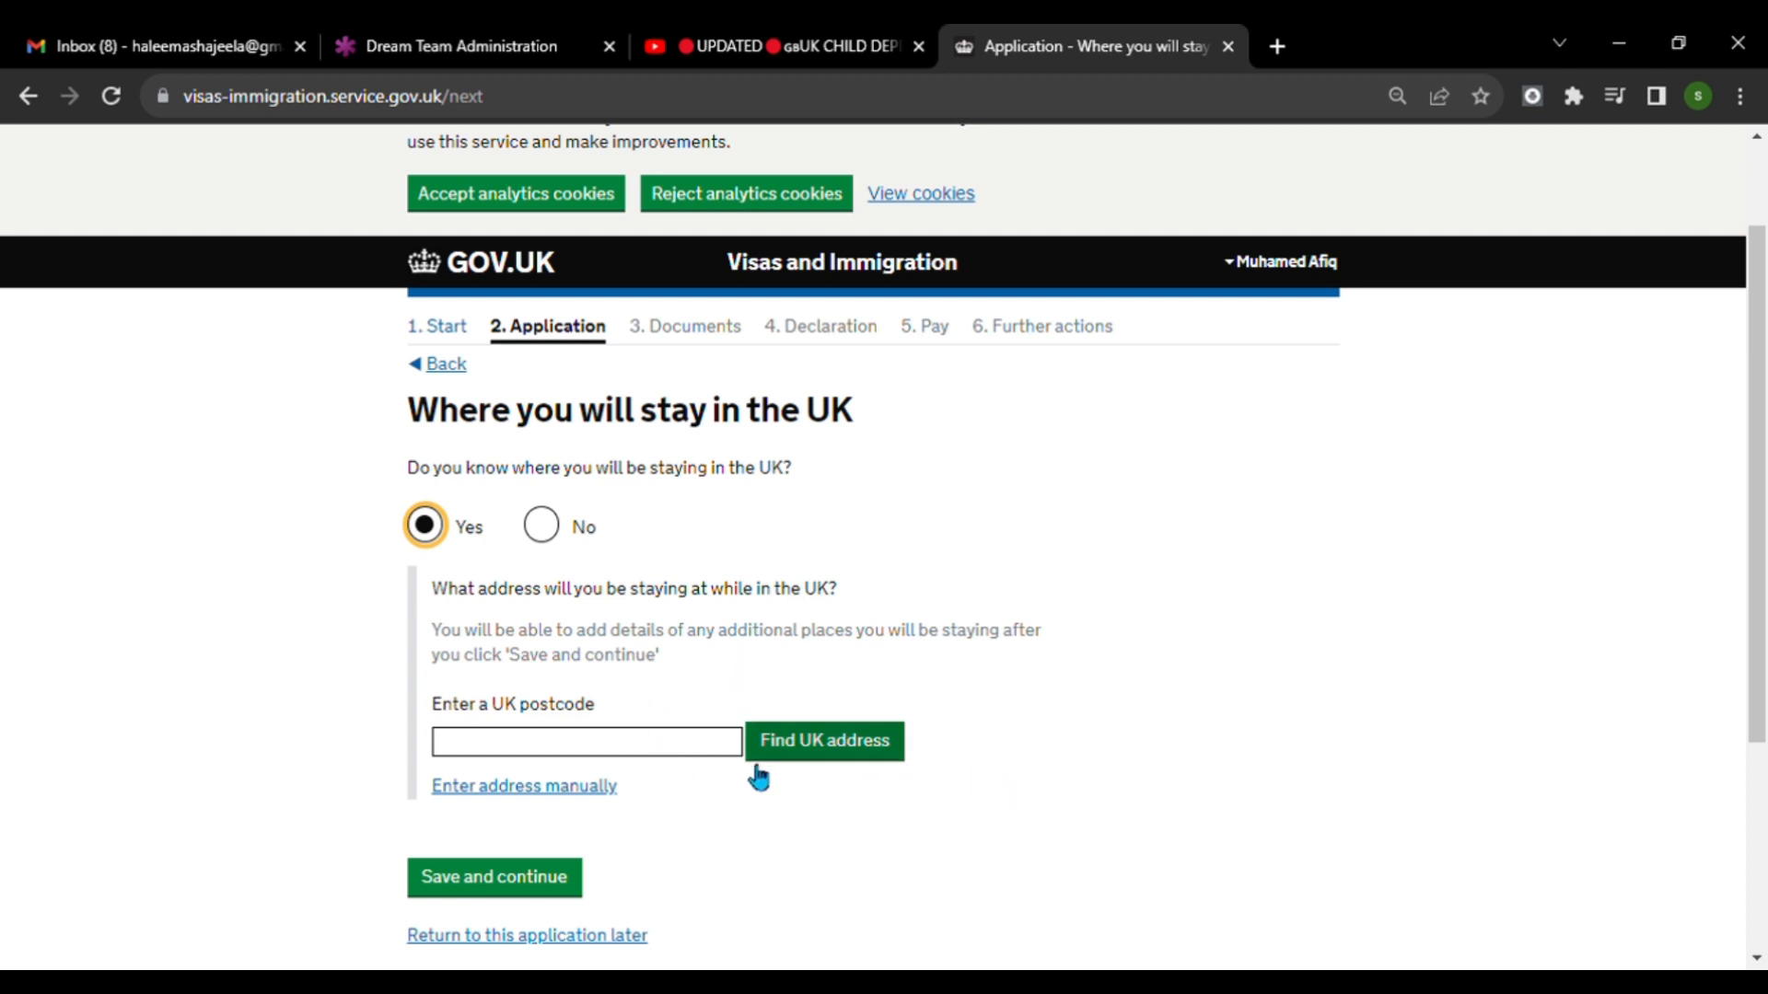
pyautogui.click(564, 889)
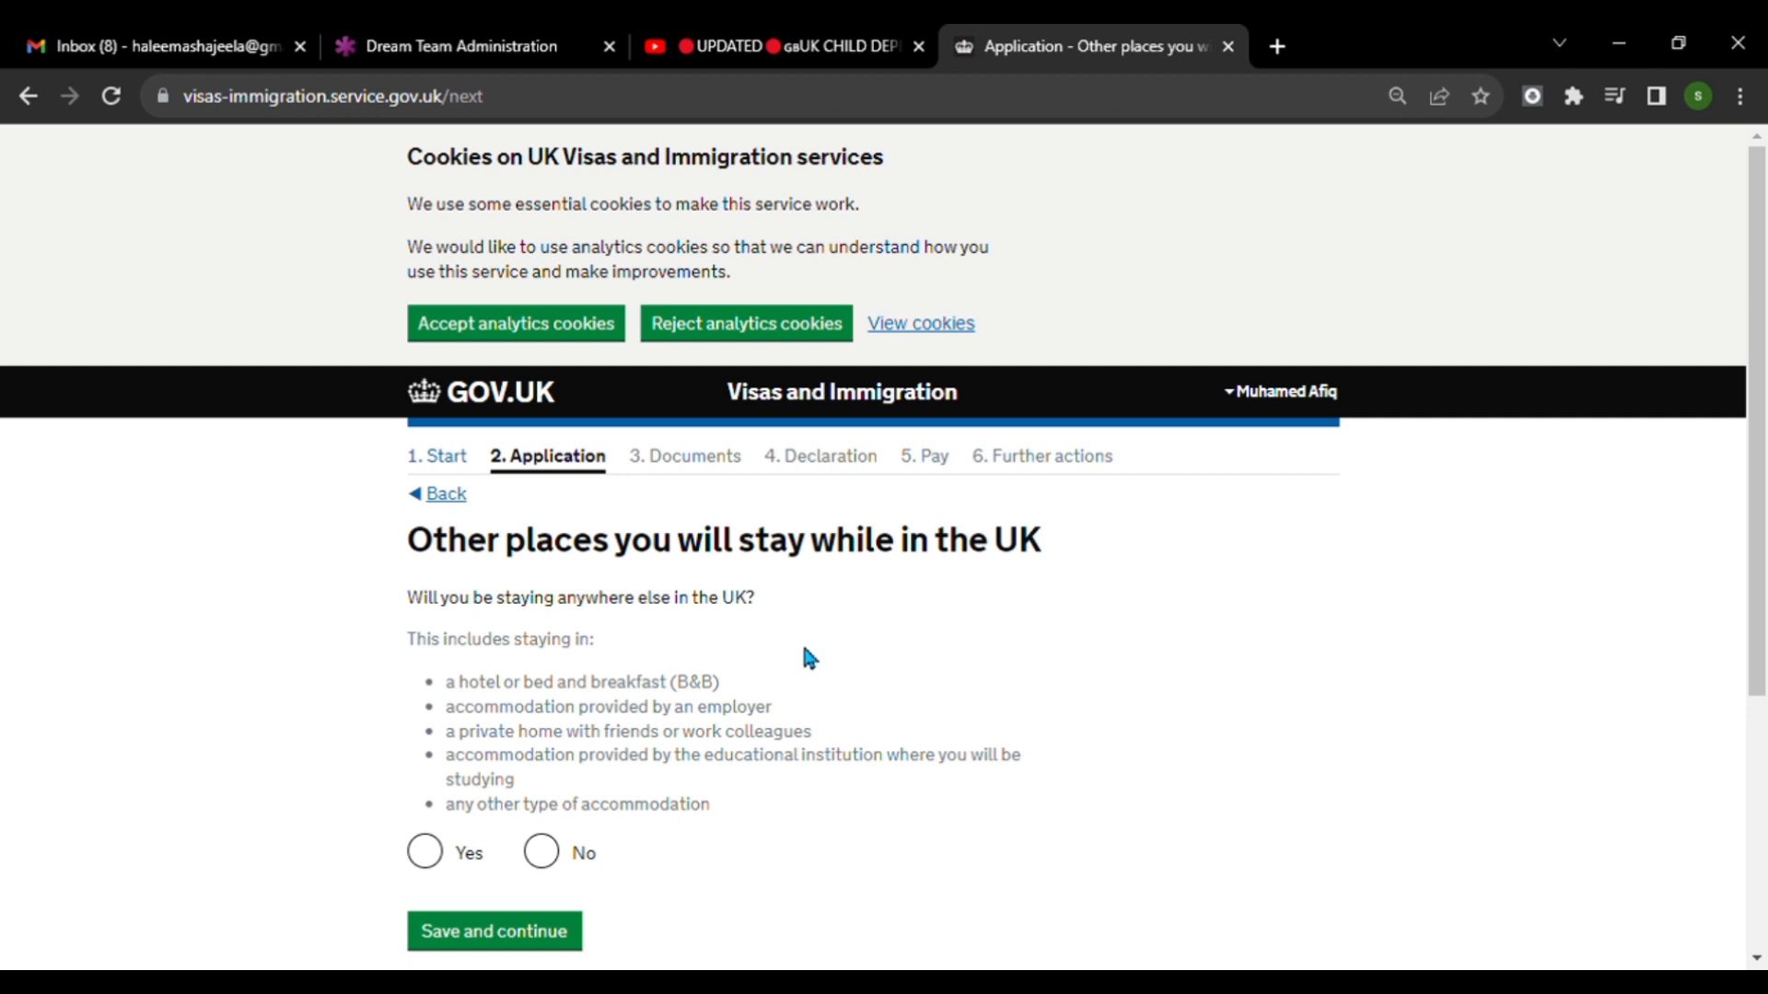
# Answer No to staying anywhere else in the UK and save the page.
pyautogui.scroll(-4, 808, 658)
pyautogui.click(545, 465)
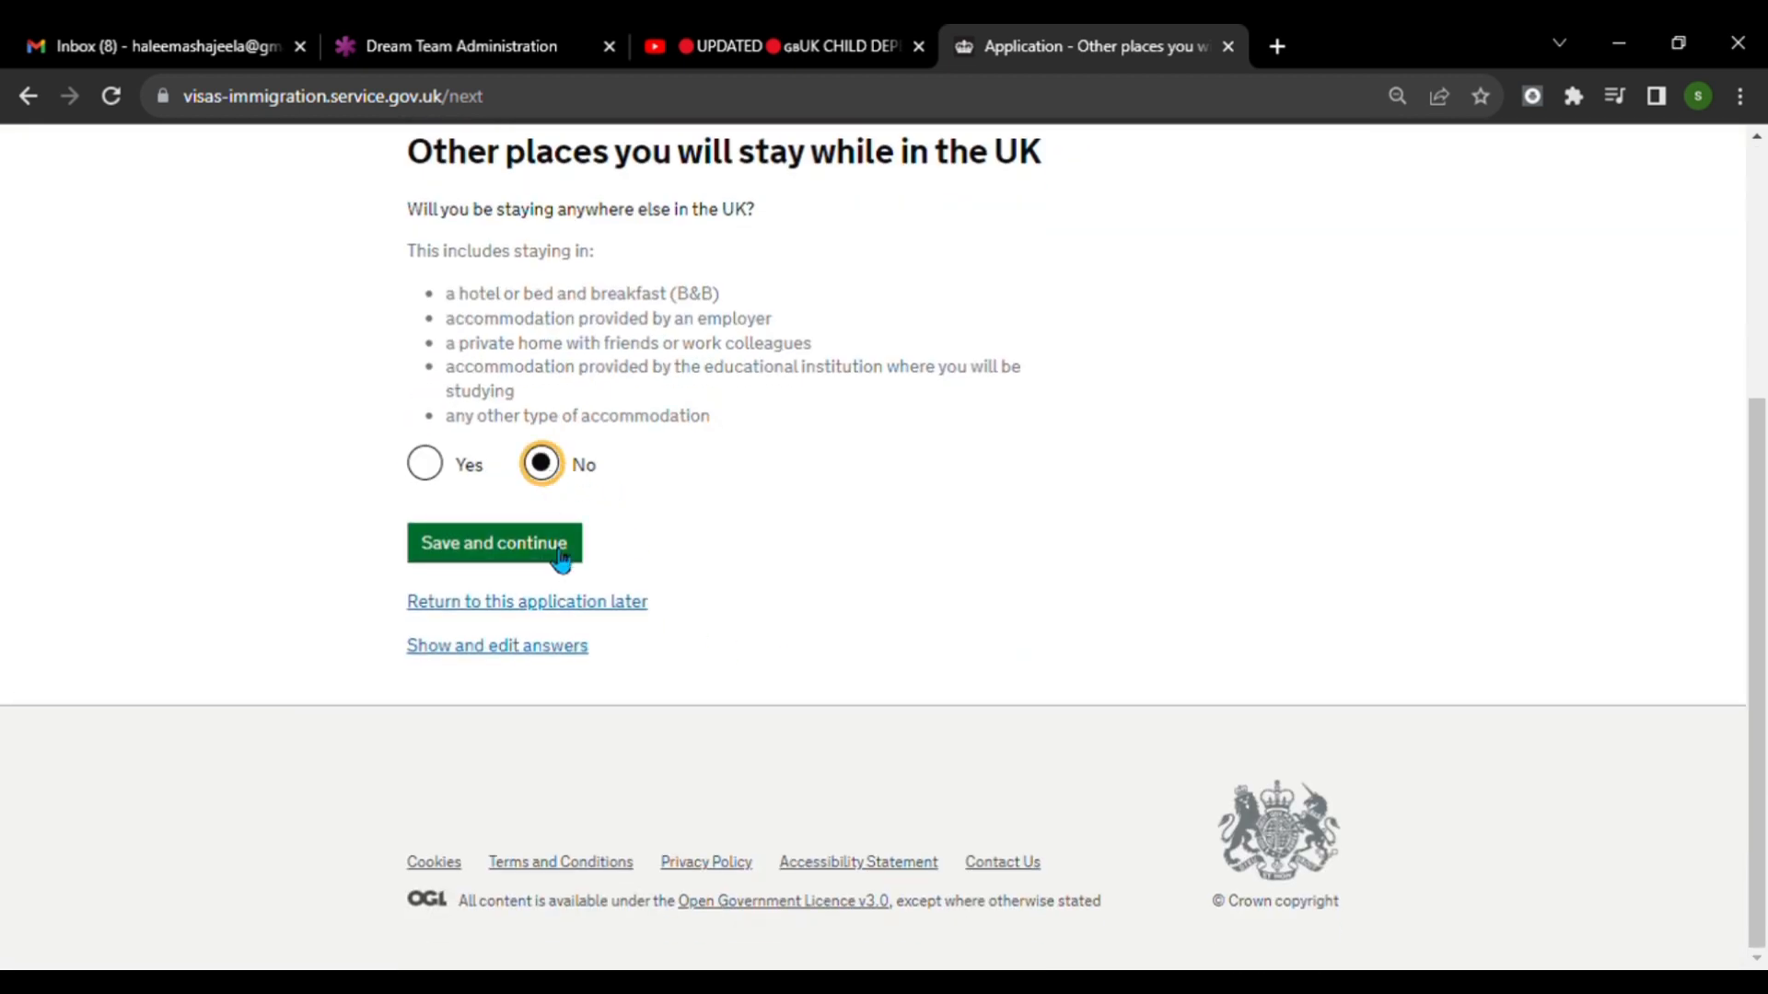
pyautogui.click(508, 552)
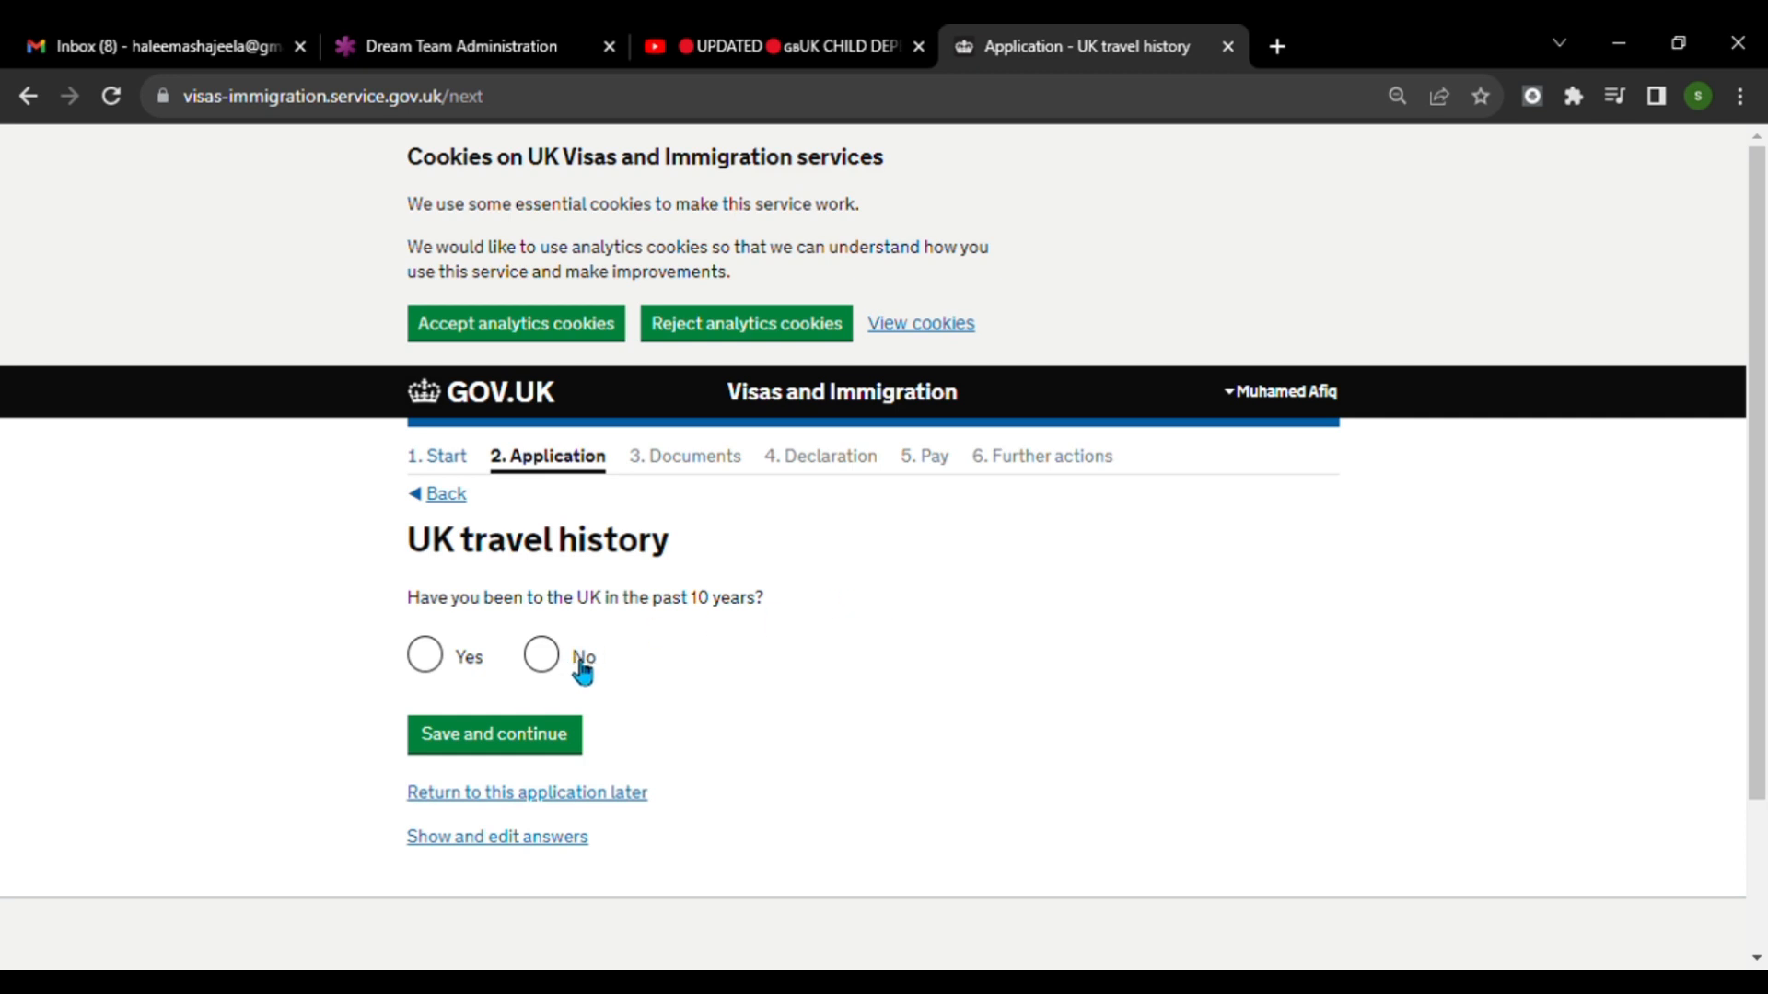
# Answer No to having been to the UK and No to having been issued a UK visa in the past 10 years, saving both pages.
pyautogui.click(545, 657)
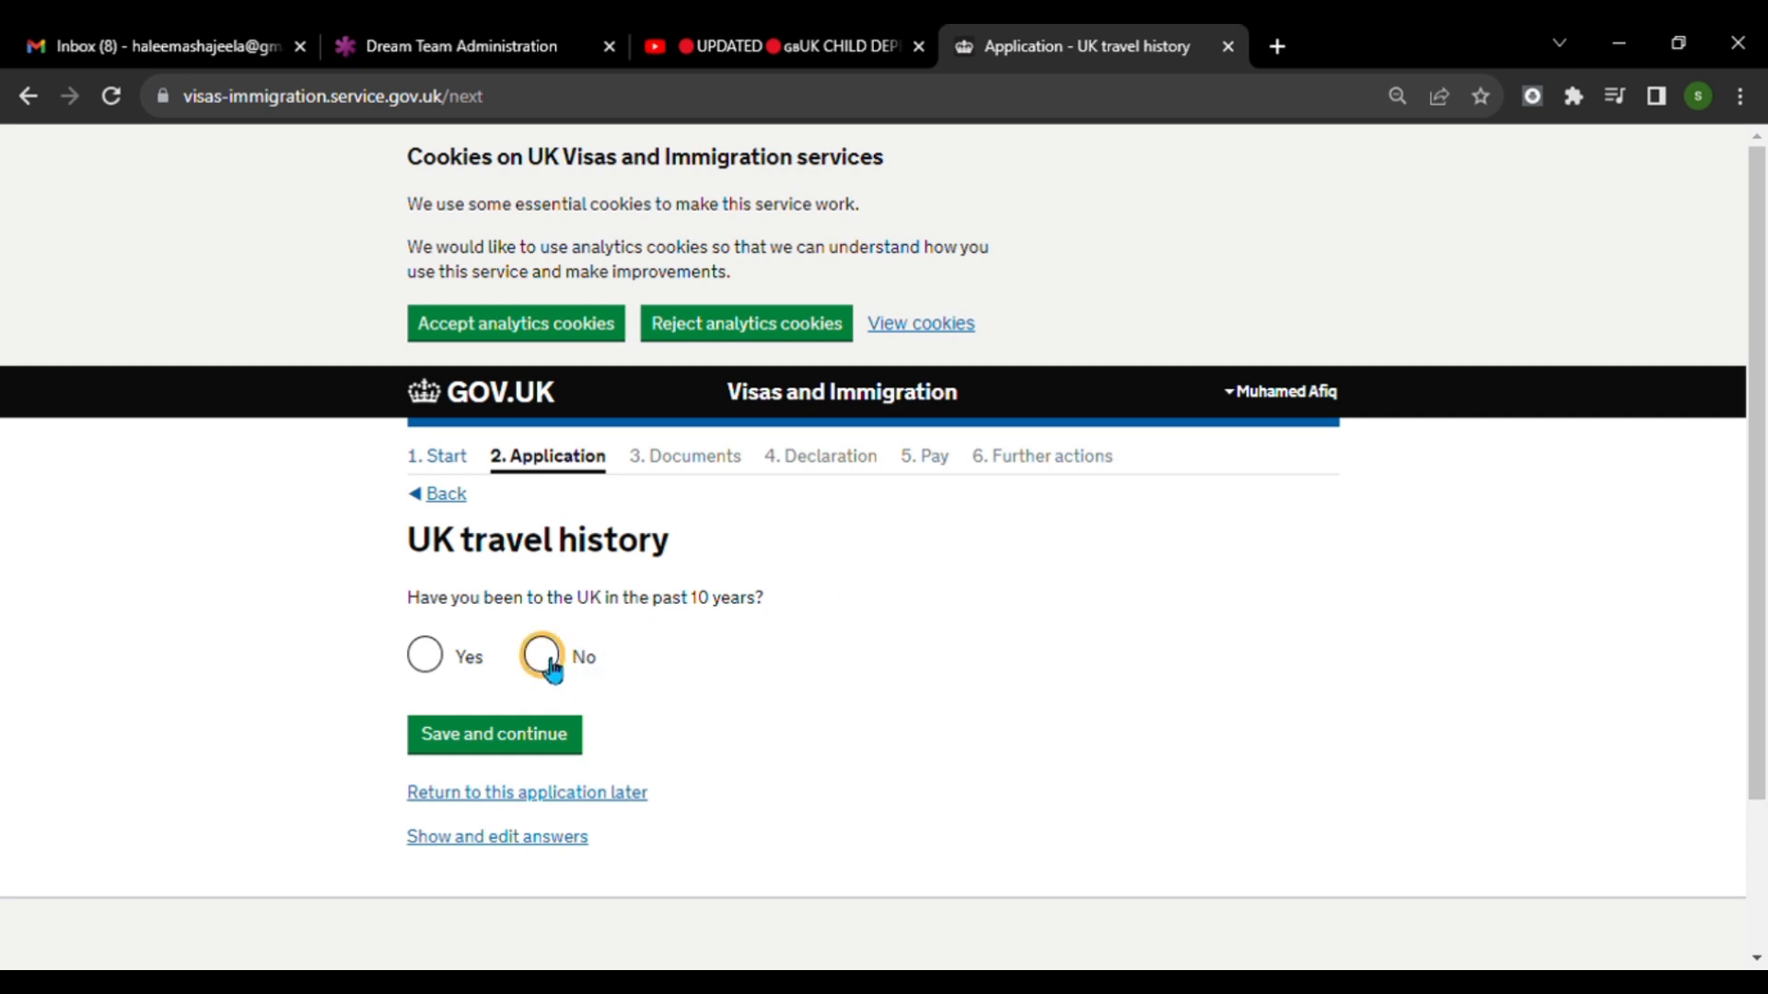
pyautogui.click(549, 746)
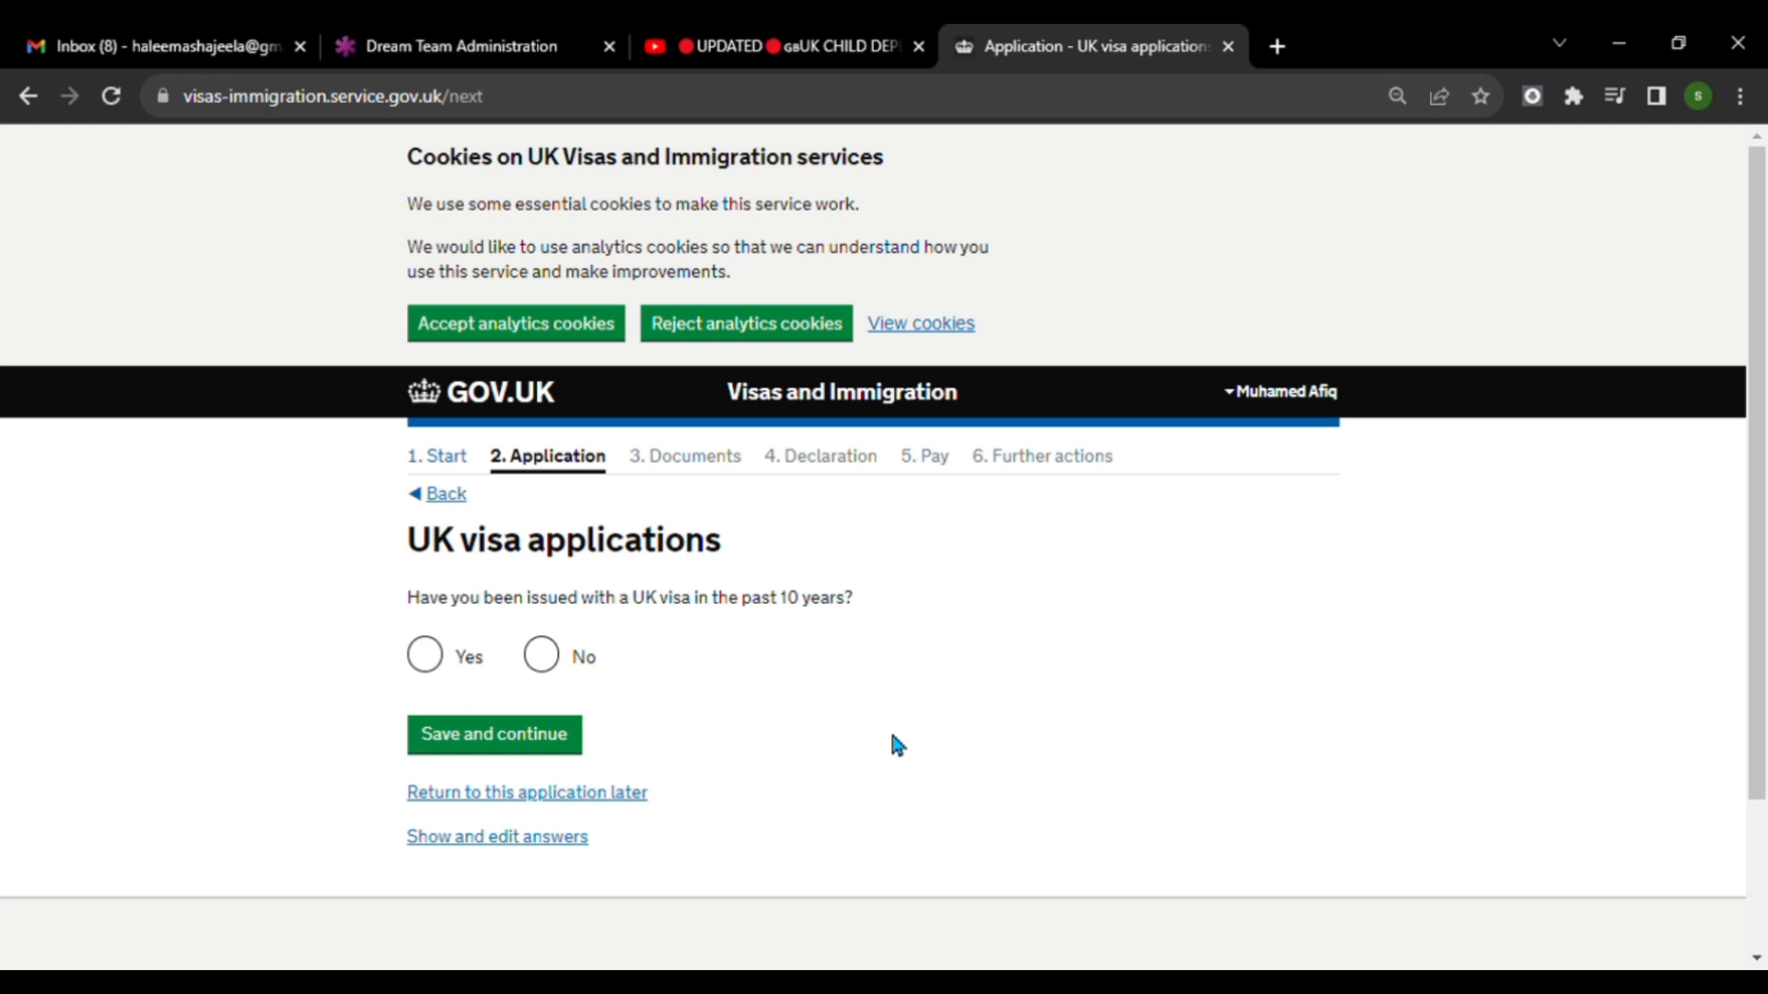
pyautogui.click(553, 659)
pyautogui.click(563, 737)
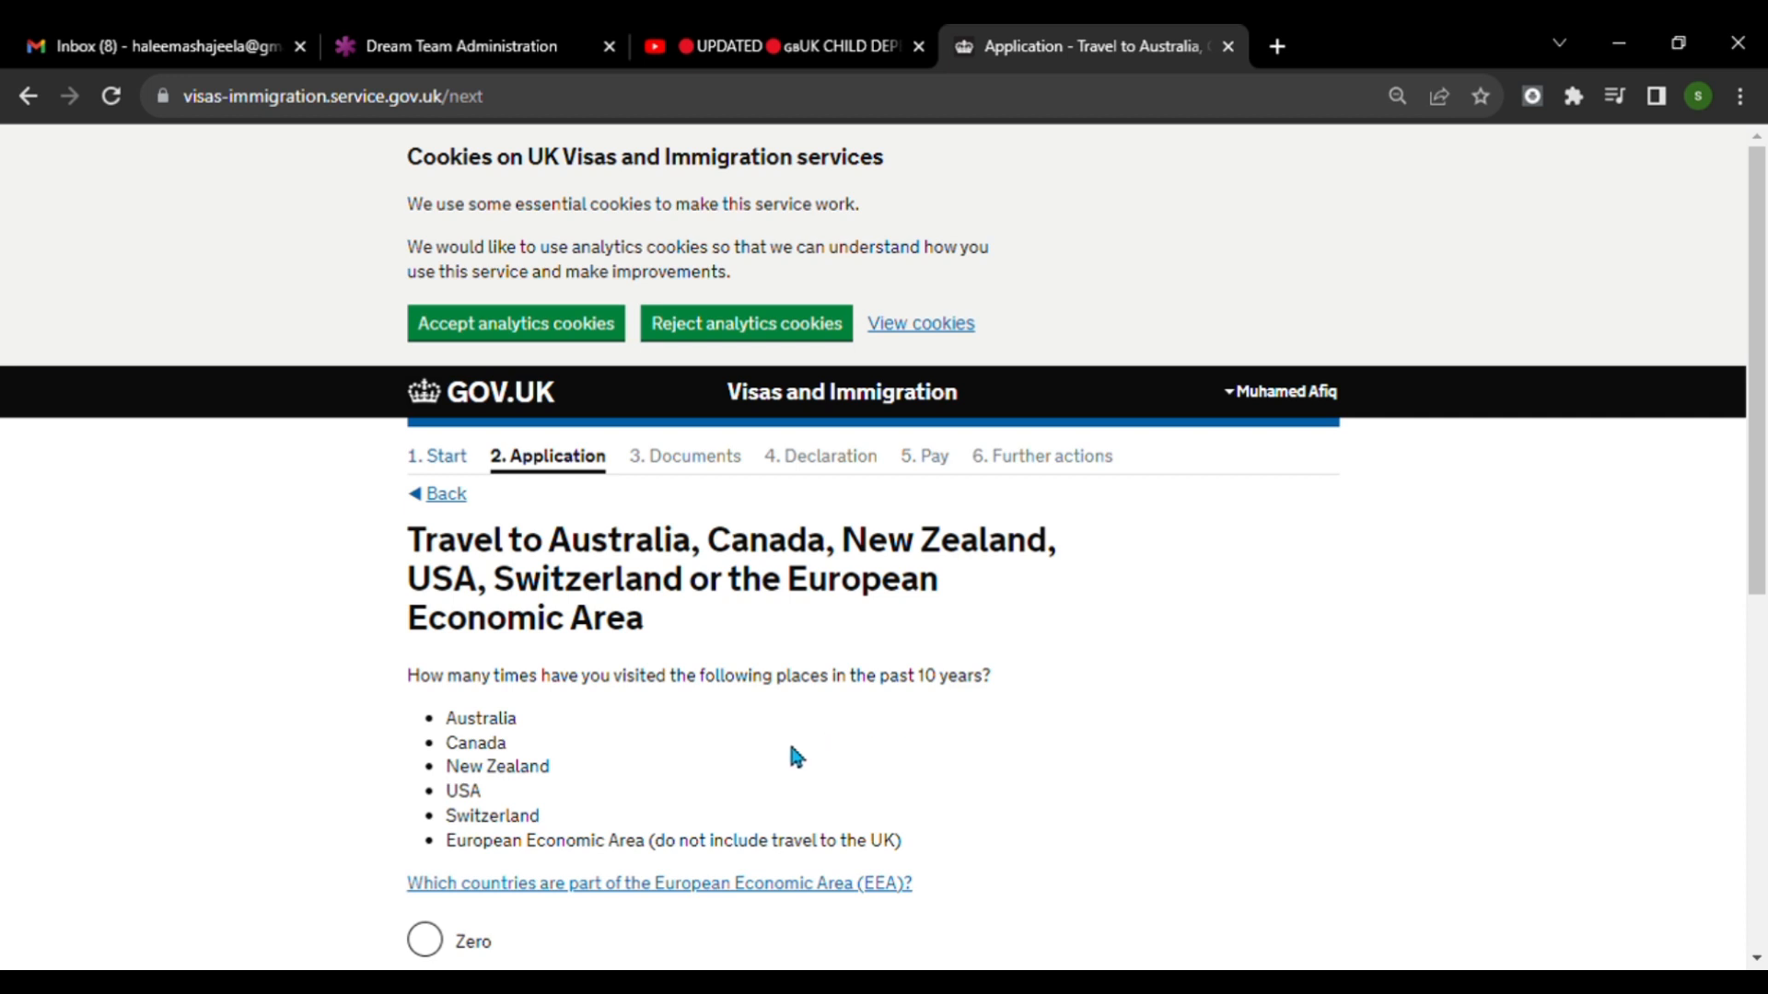
# Save Zero as the number of visits to Australia, Canada, New Zealand, USA, Switzerland or the European Economic Area.
pyautogui.scroll(-3, 962, 757)
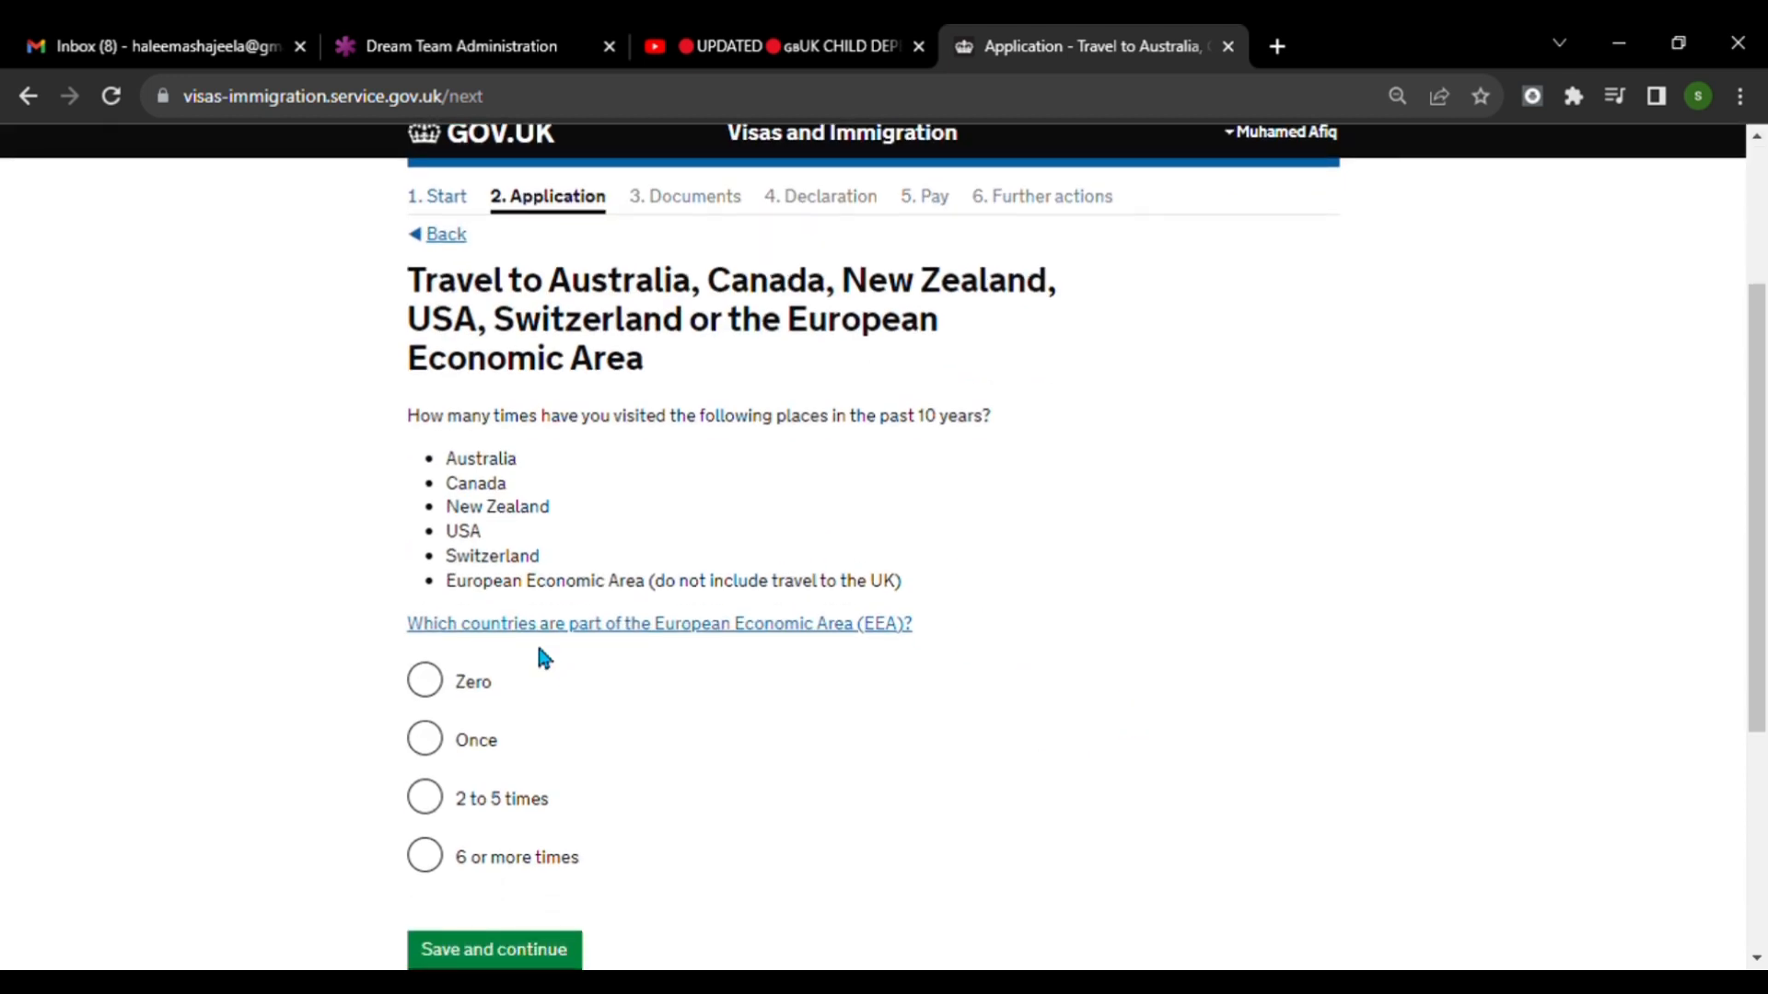
pyautogui.click(438, 682)
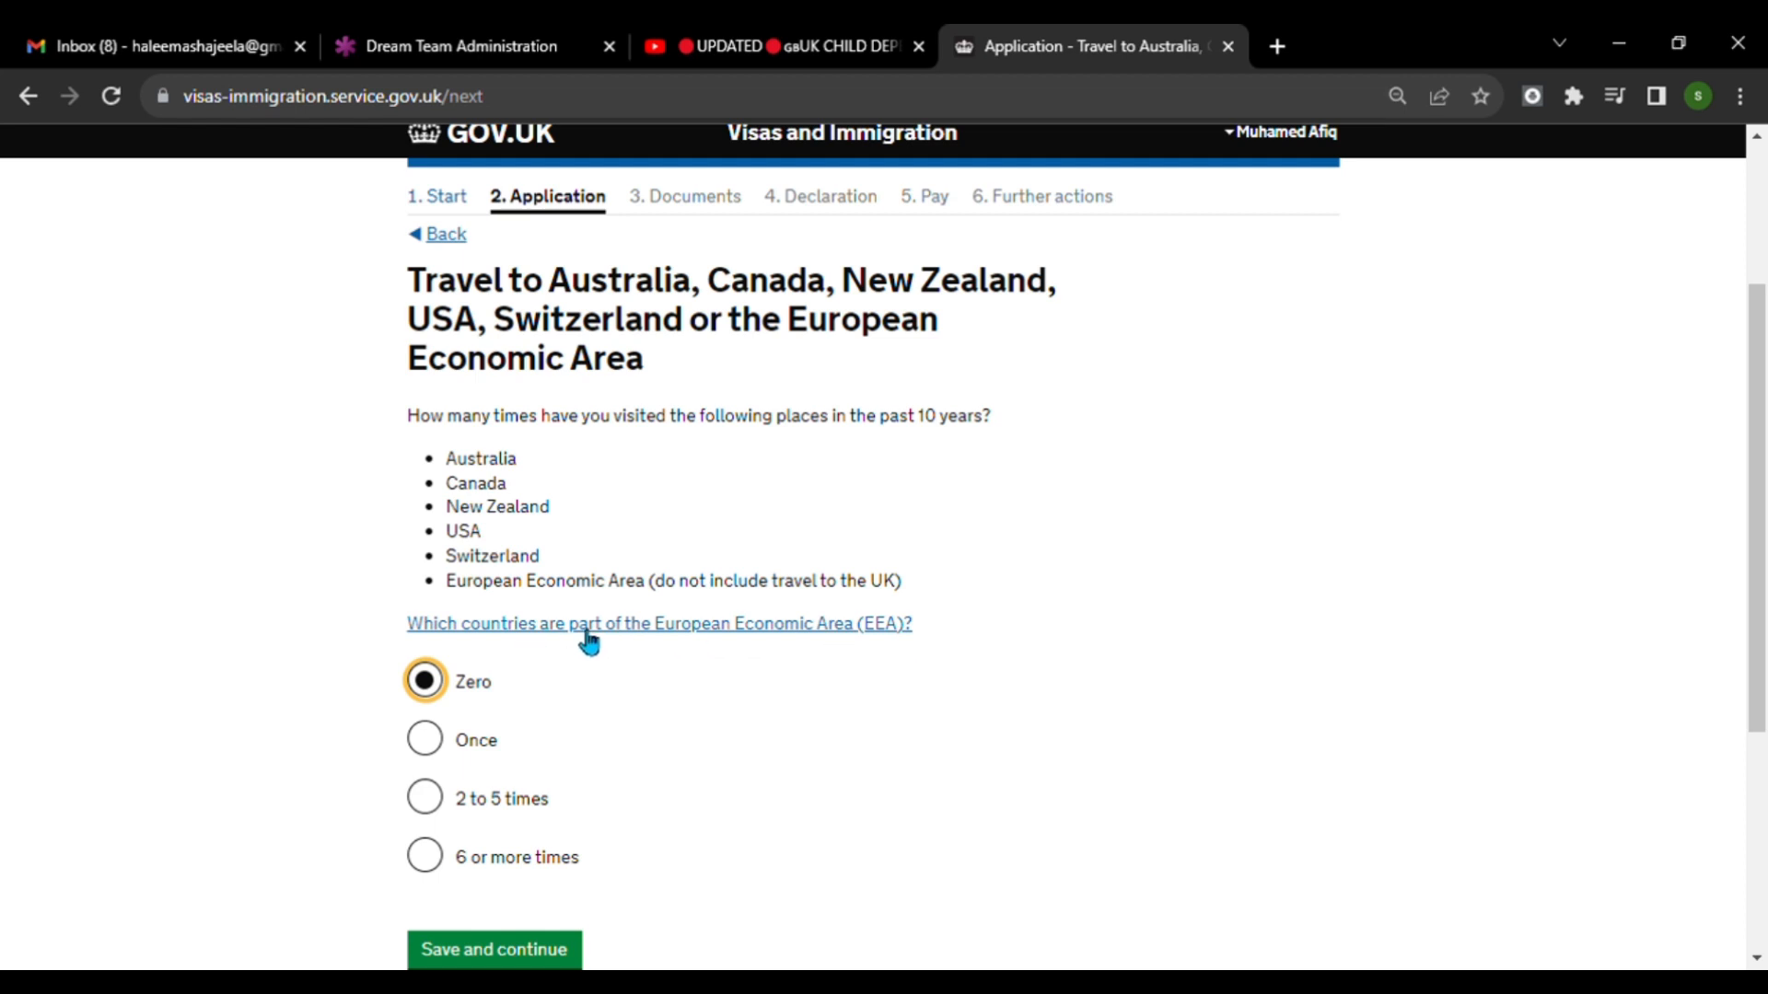
pyautogui.scroll(-3, 655, 722)
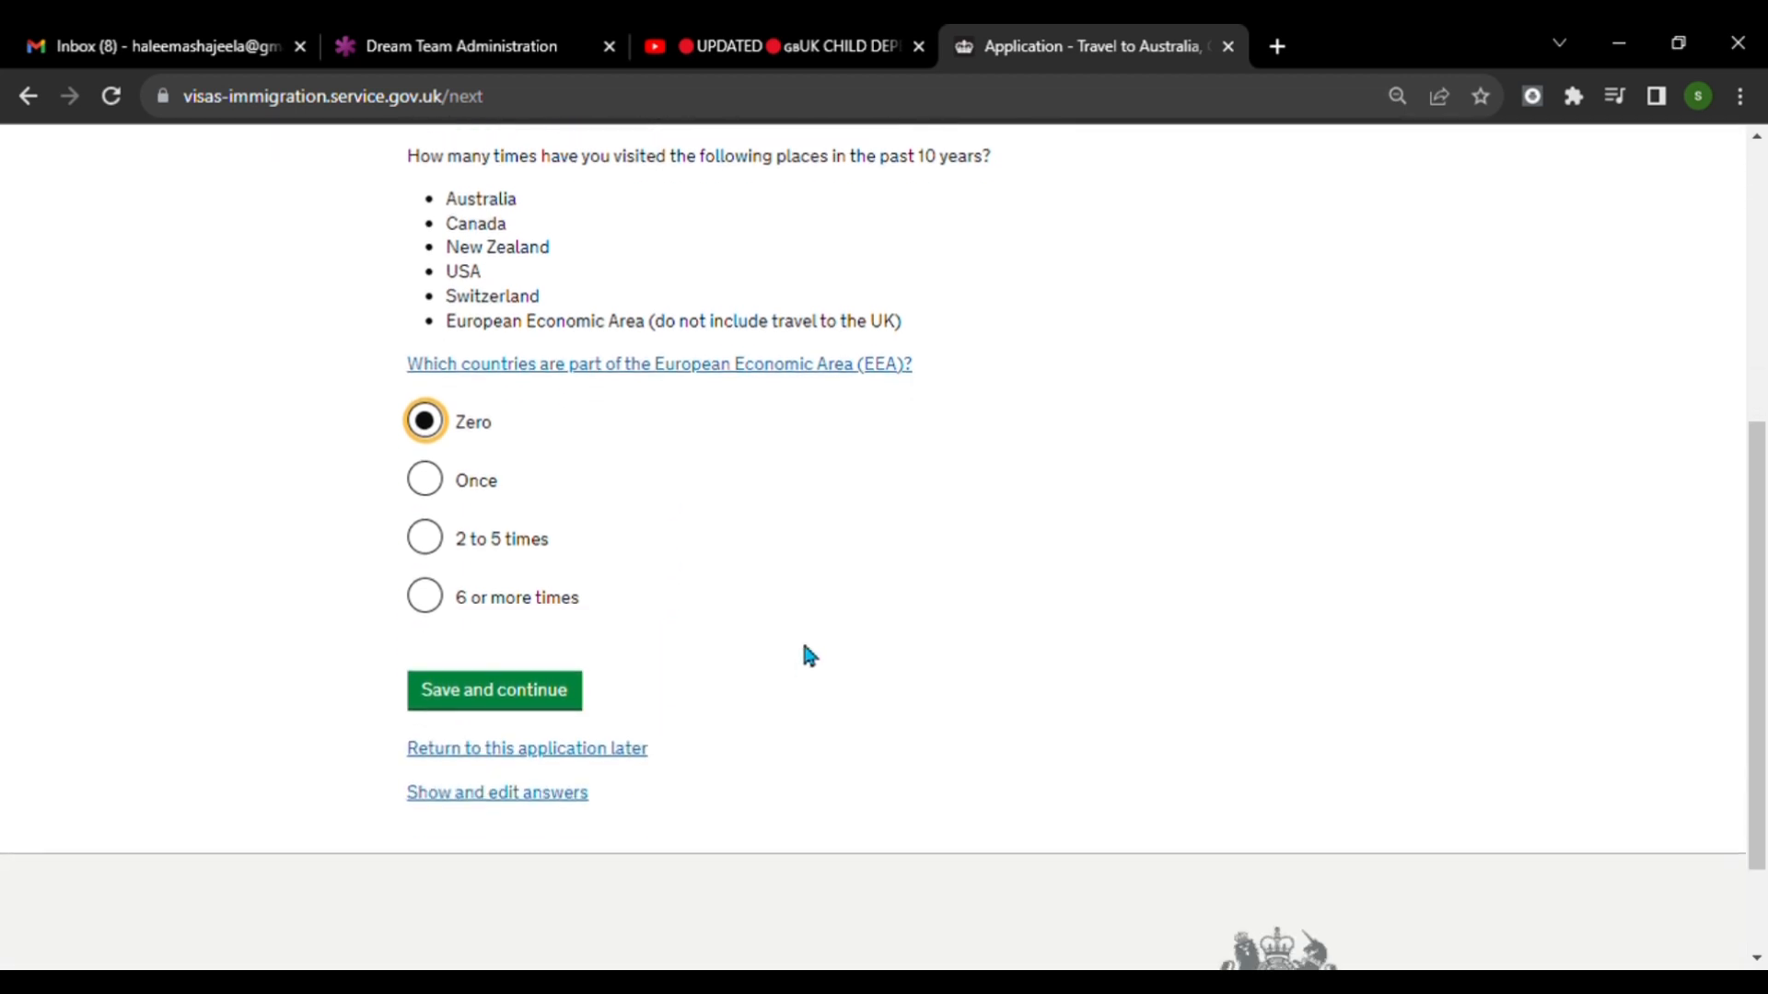
pyautogui.click(516, 699)
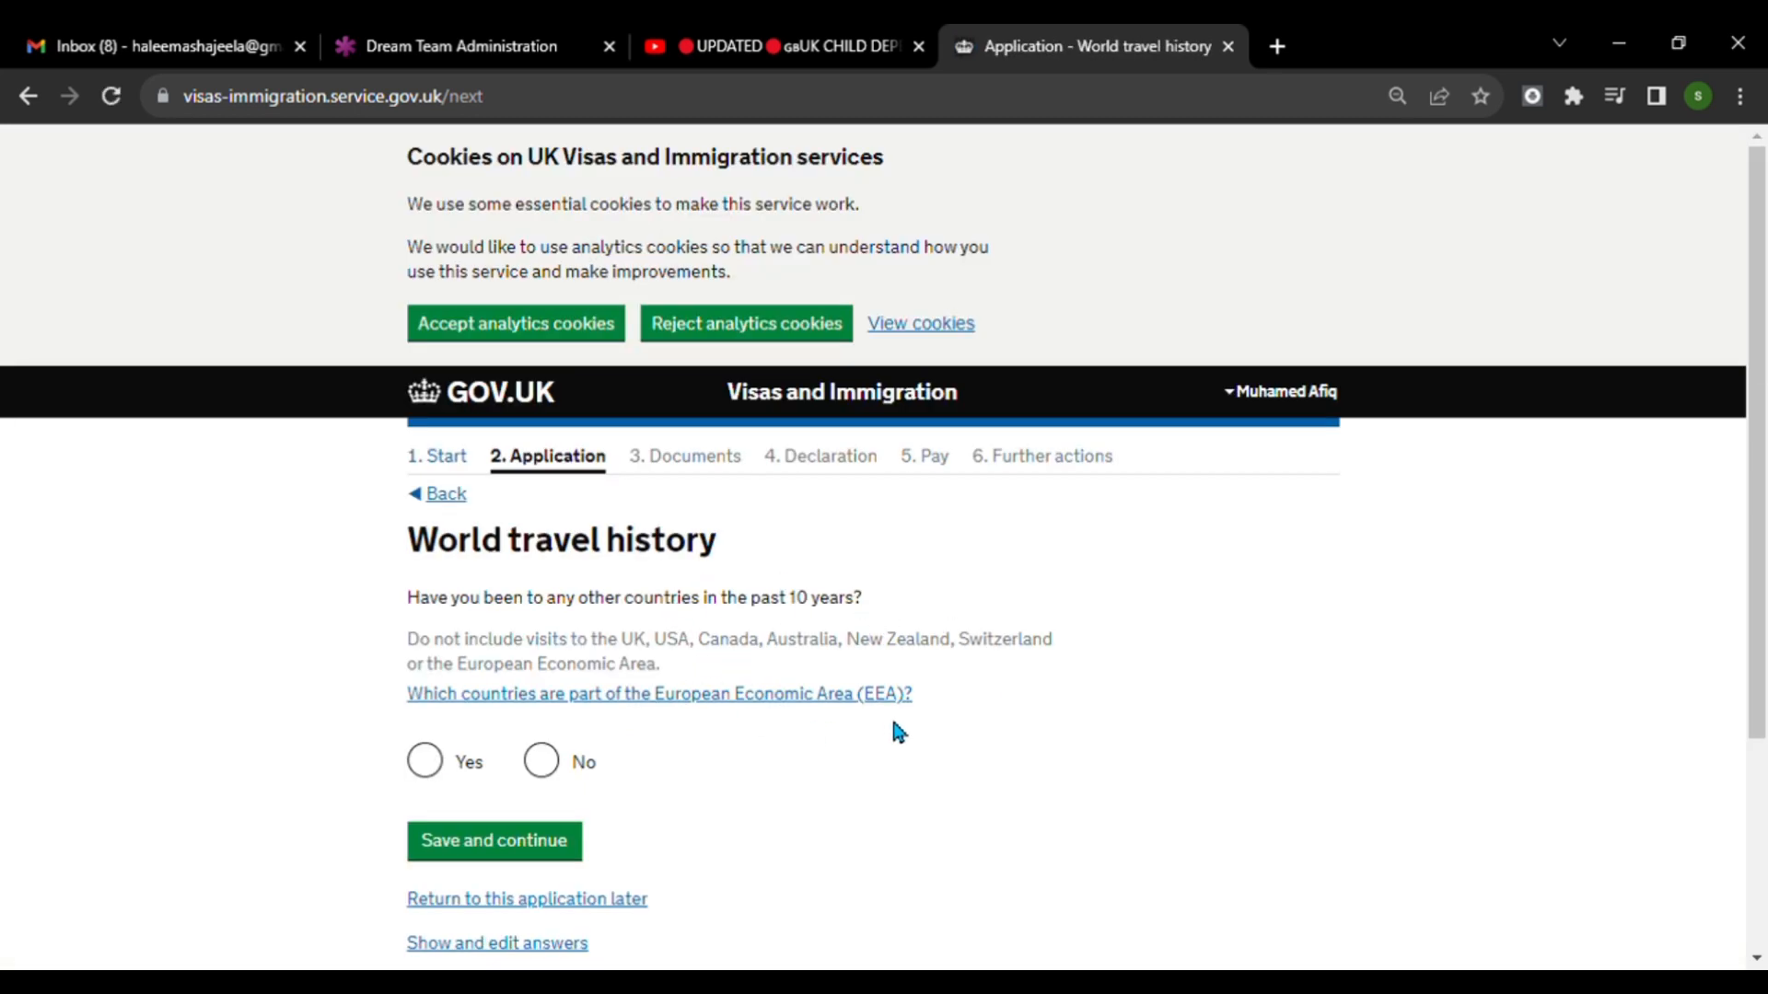
# Answer Yes to having been to any other countries in the past 10 years and save the page.
pyautogui.click(429, 764)
pyautogui.scroll(-1, 645, 810)
pyautogui.click(528, 725)
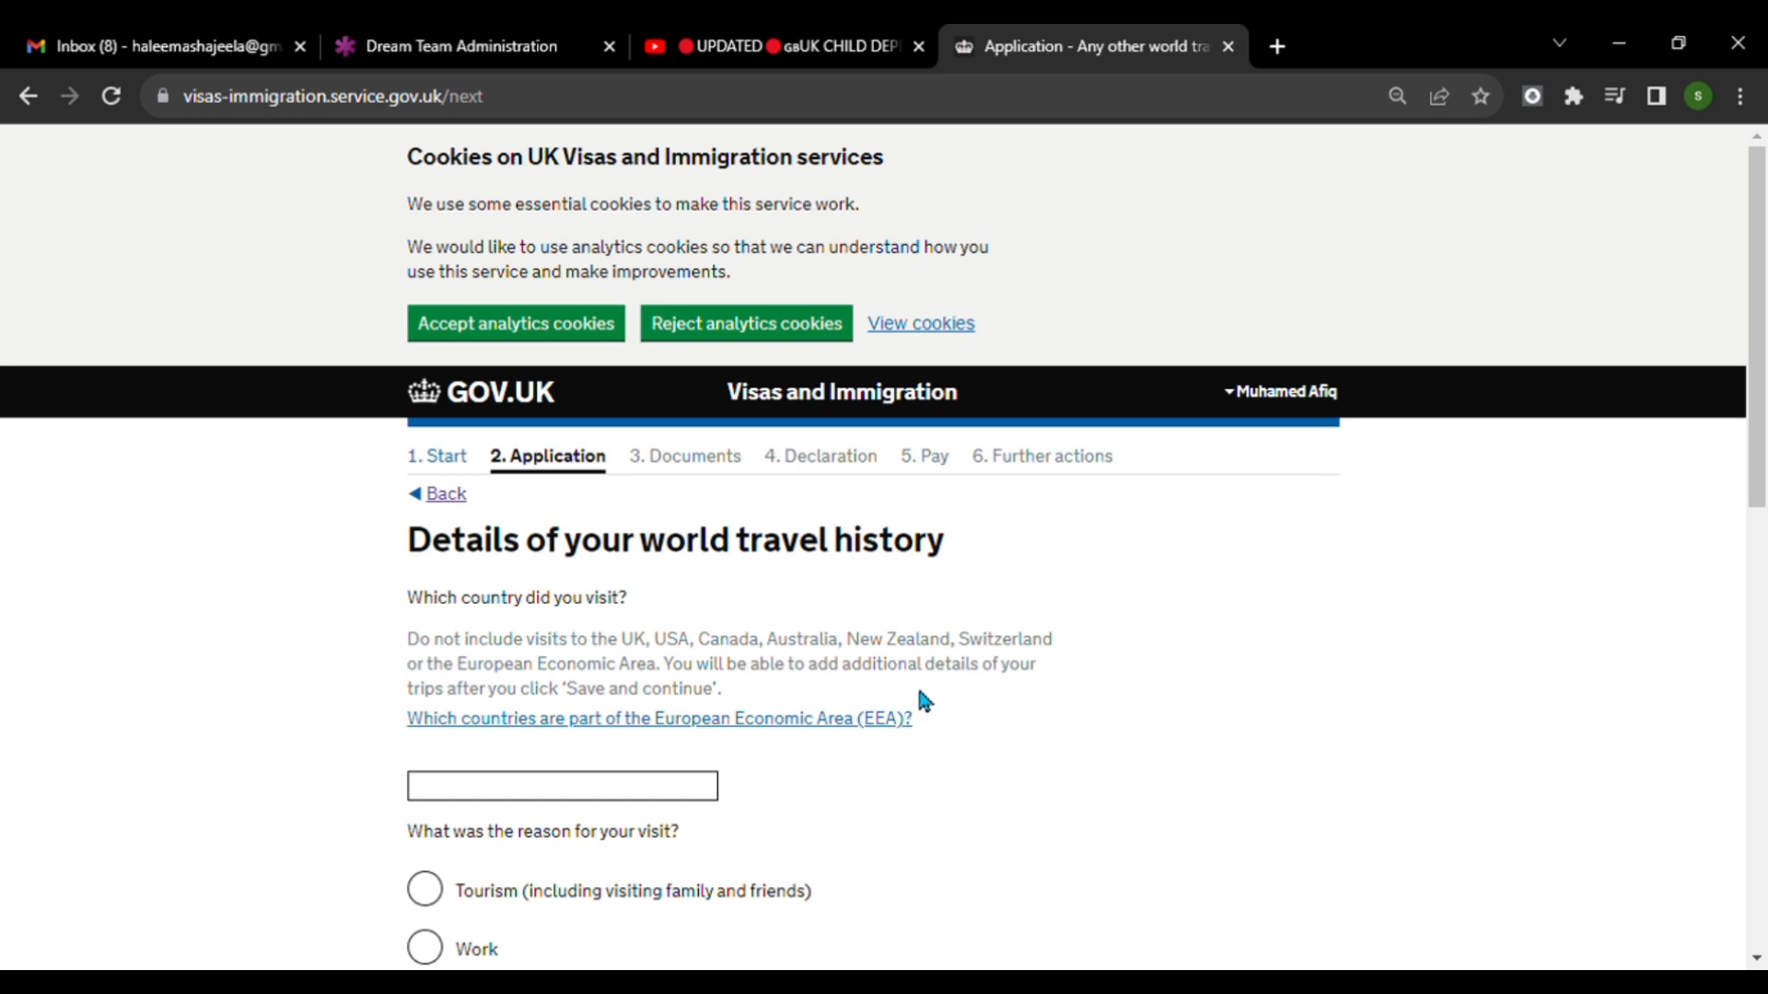
# Set United Arab Emirates as the country visited in the world travel history details.
pyautogui.scroll(-3, 975, 663)
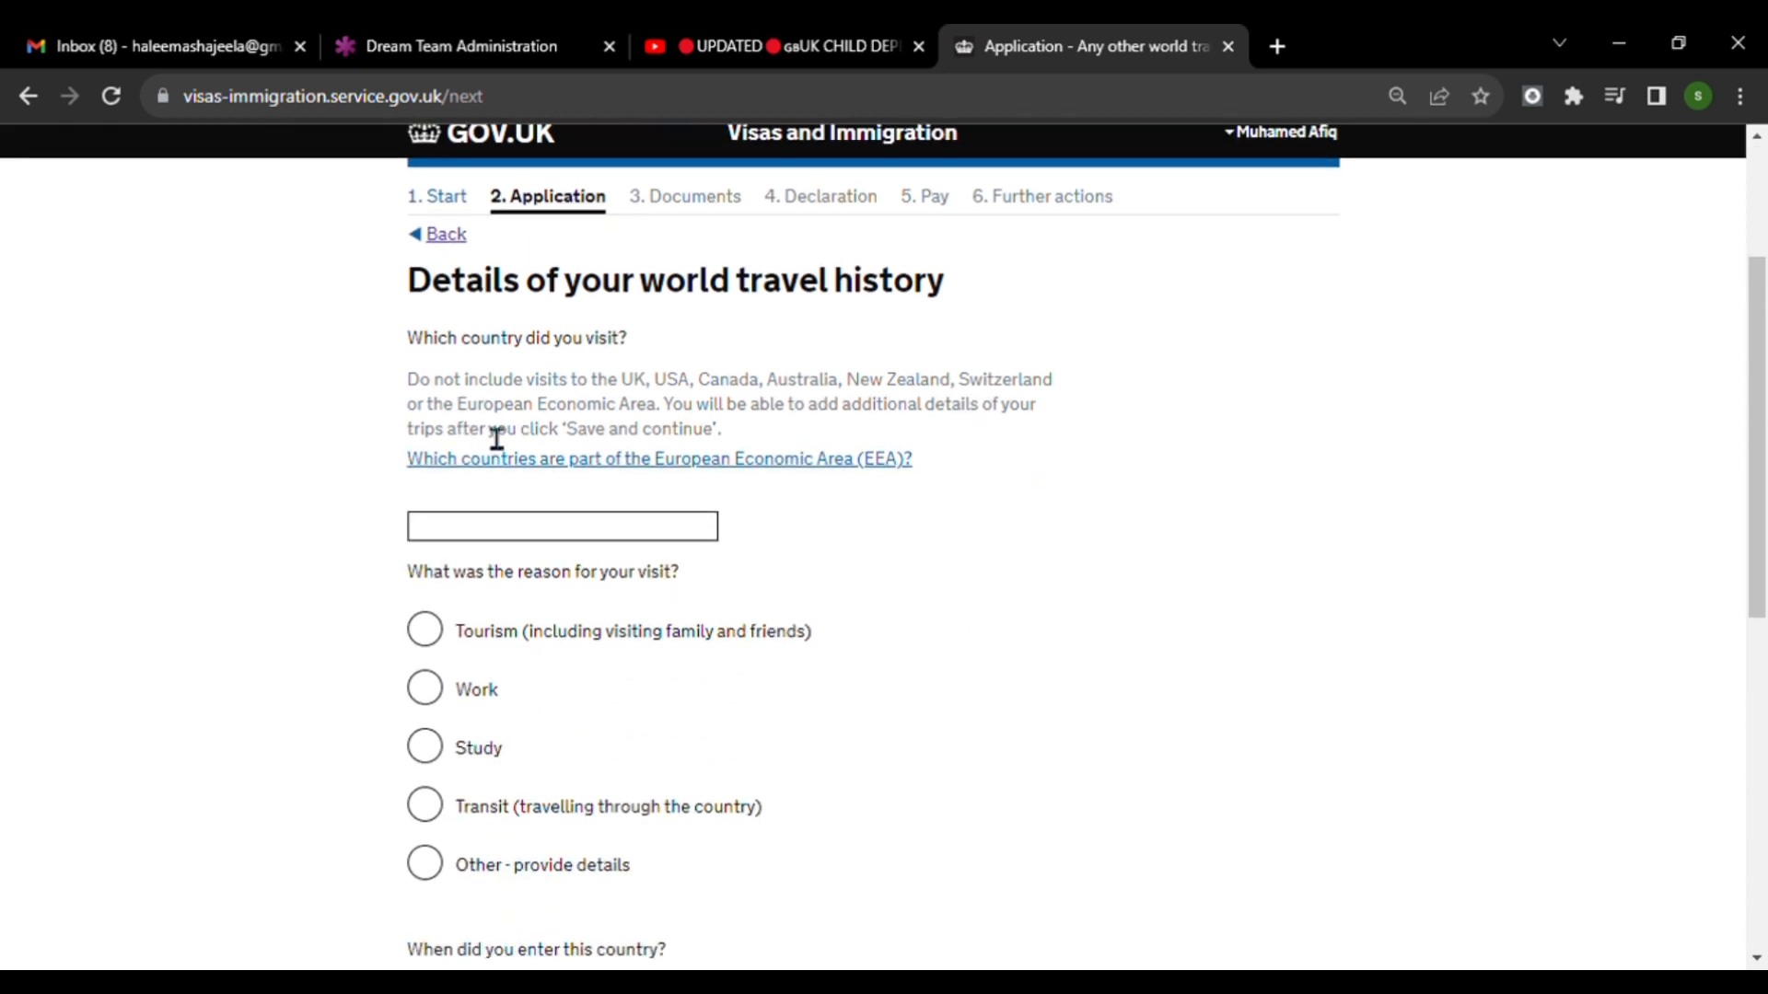
pyautogui.click(547, 539)
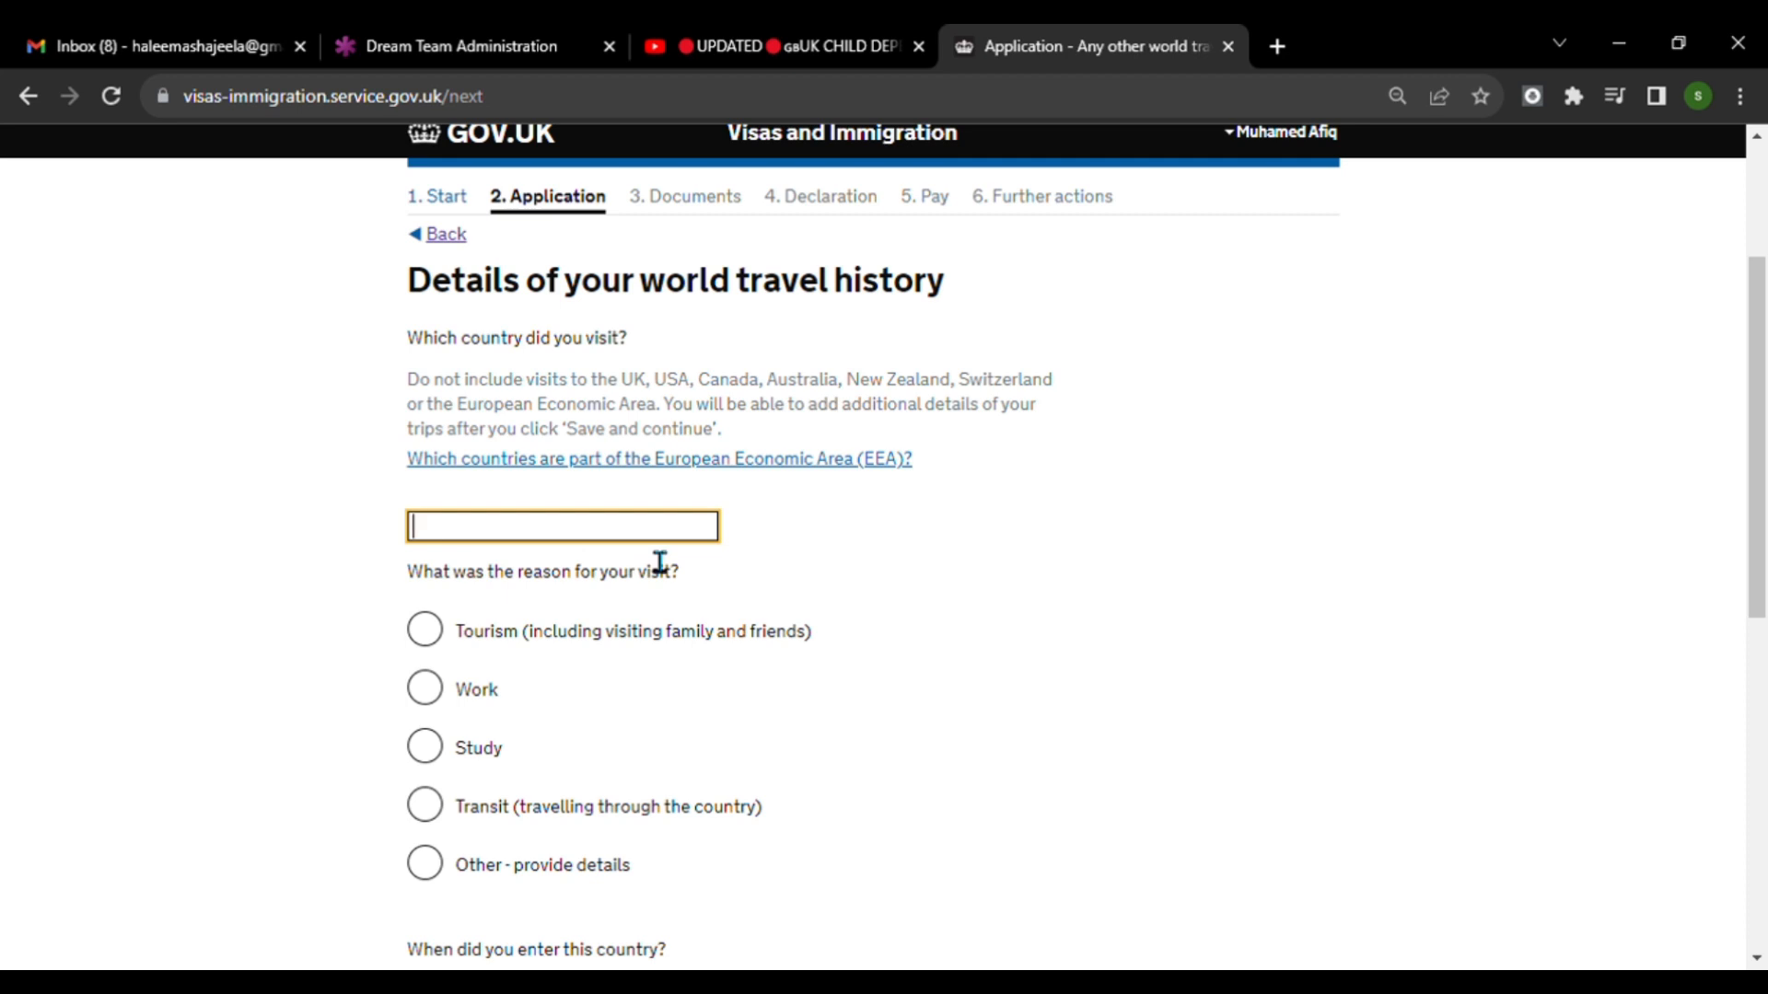
pyautogui.scroll(-3, 658, 561)
pyautogui.scroll(1, 644, 548)
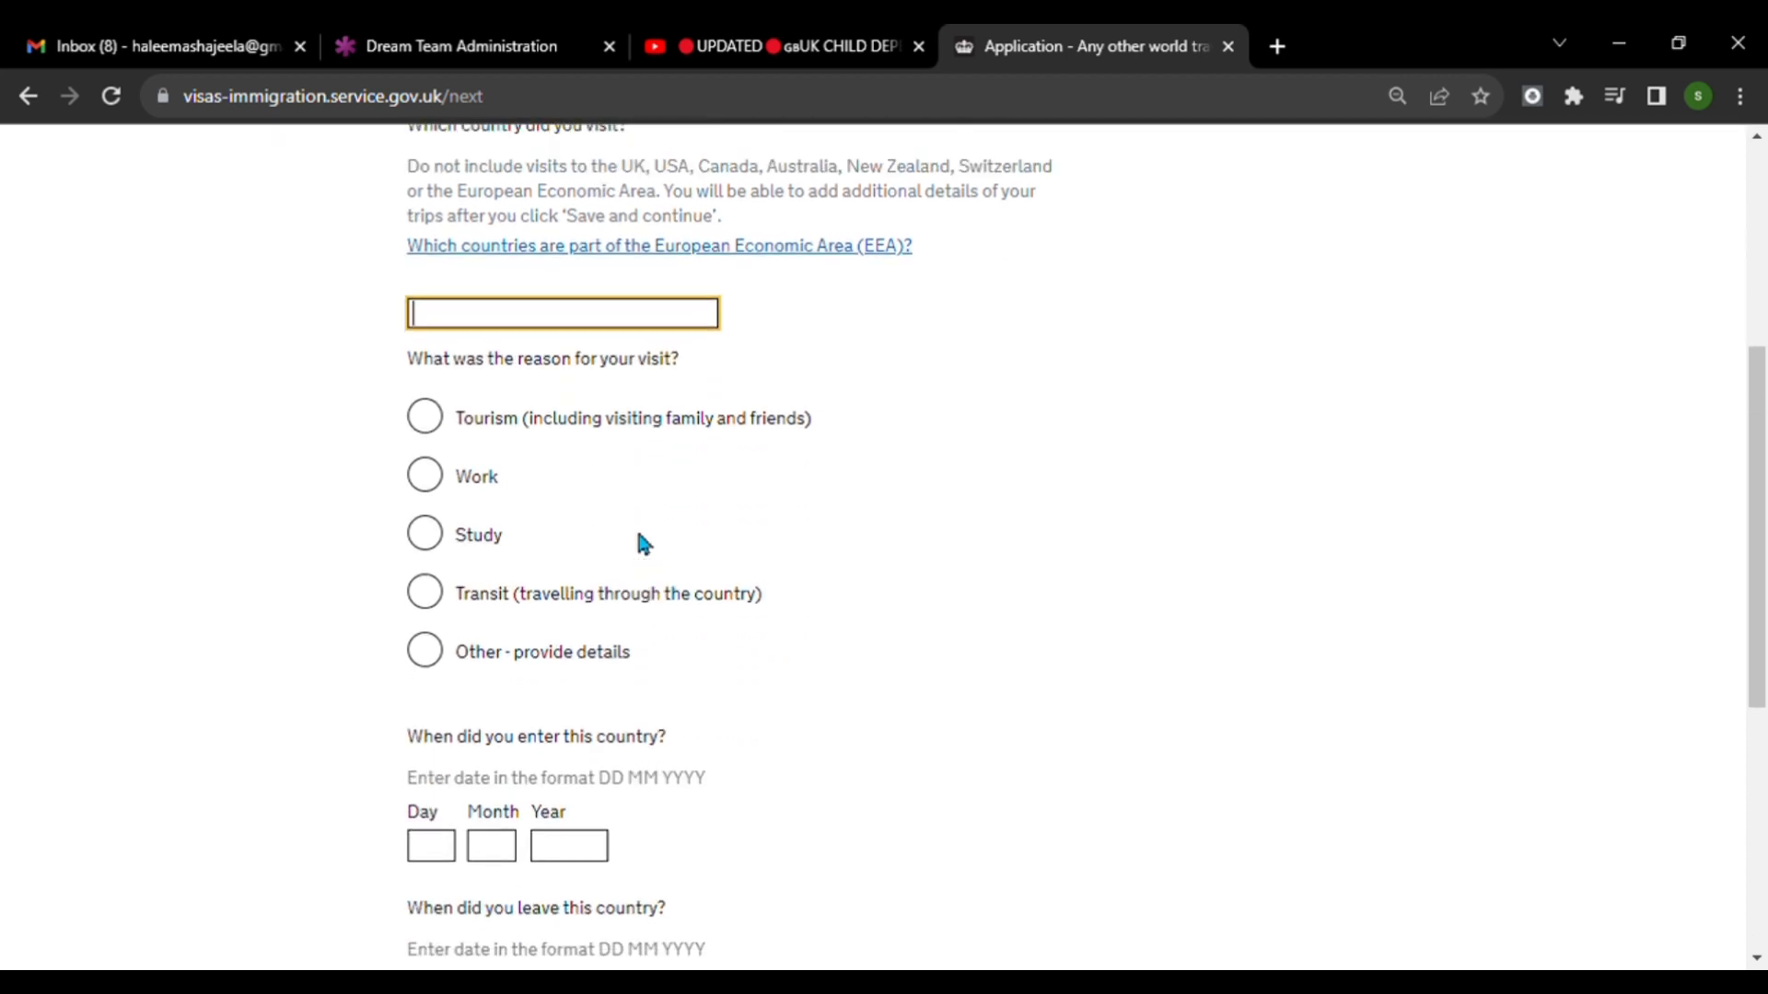
pyautogui.scroll(1, 644, 544)
pyautogui.write('Uni')
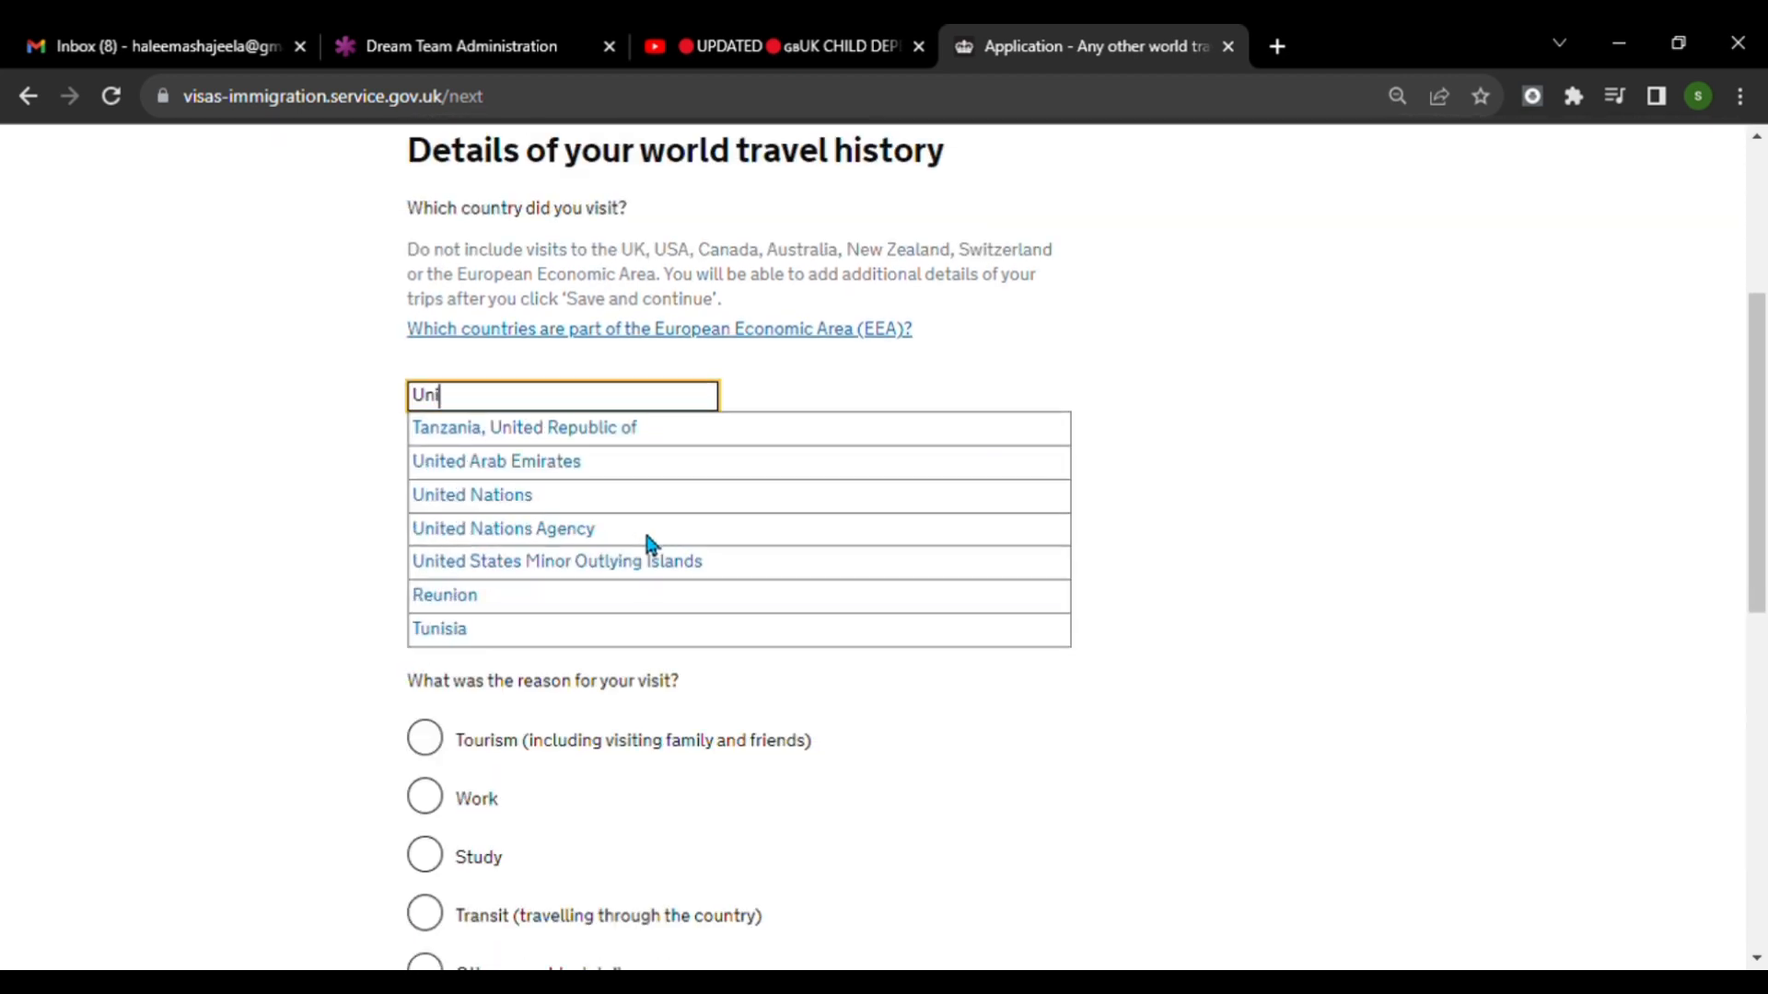
pyautogui.click(617, 461)
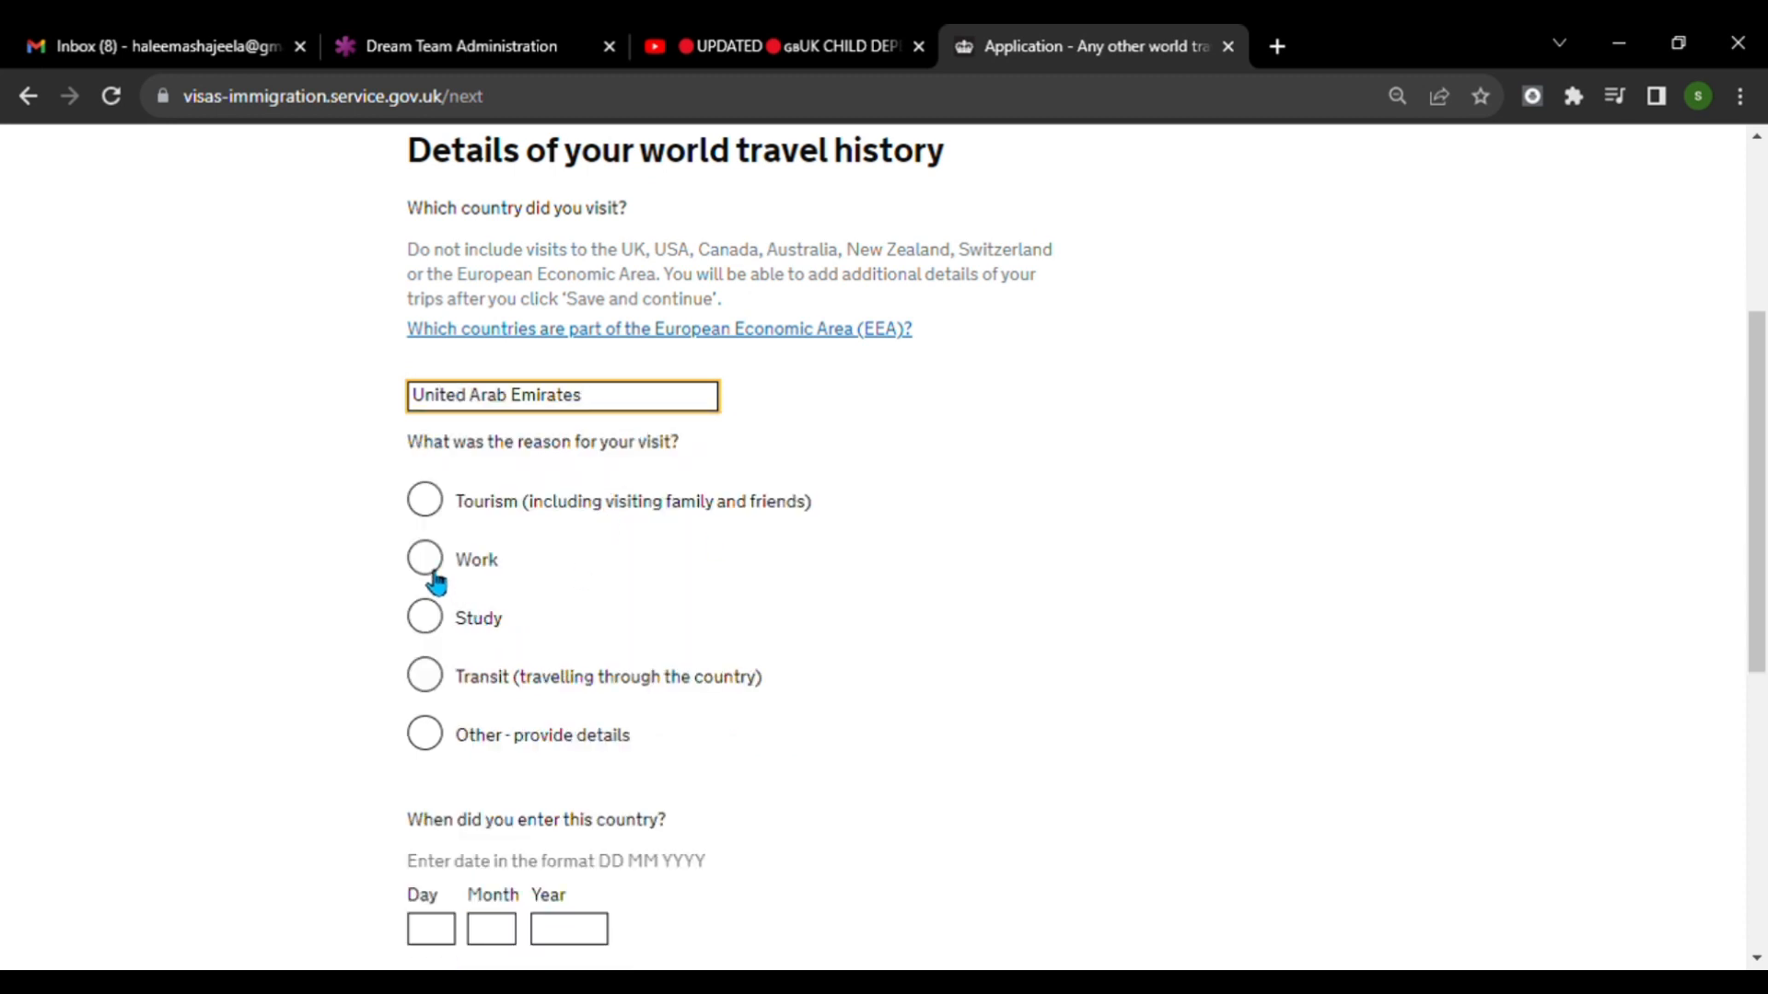
# Choose Study as the reason for the visit and go to the date of entry into the country.
pyautogui.click(439, 632)
pyautogui.scroll(-3, 695, 603)
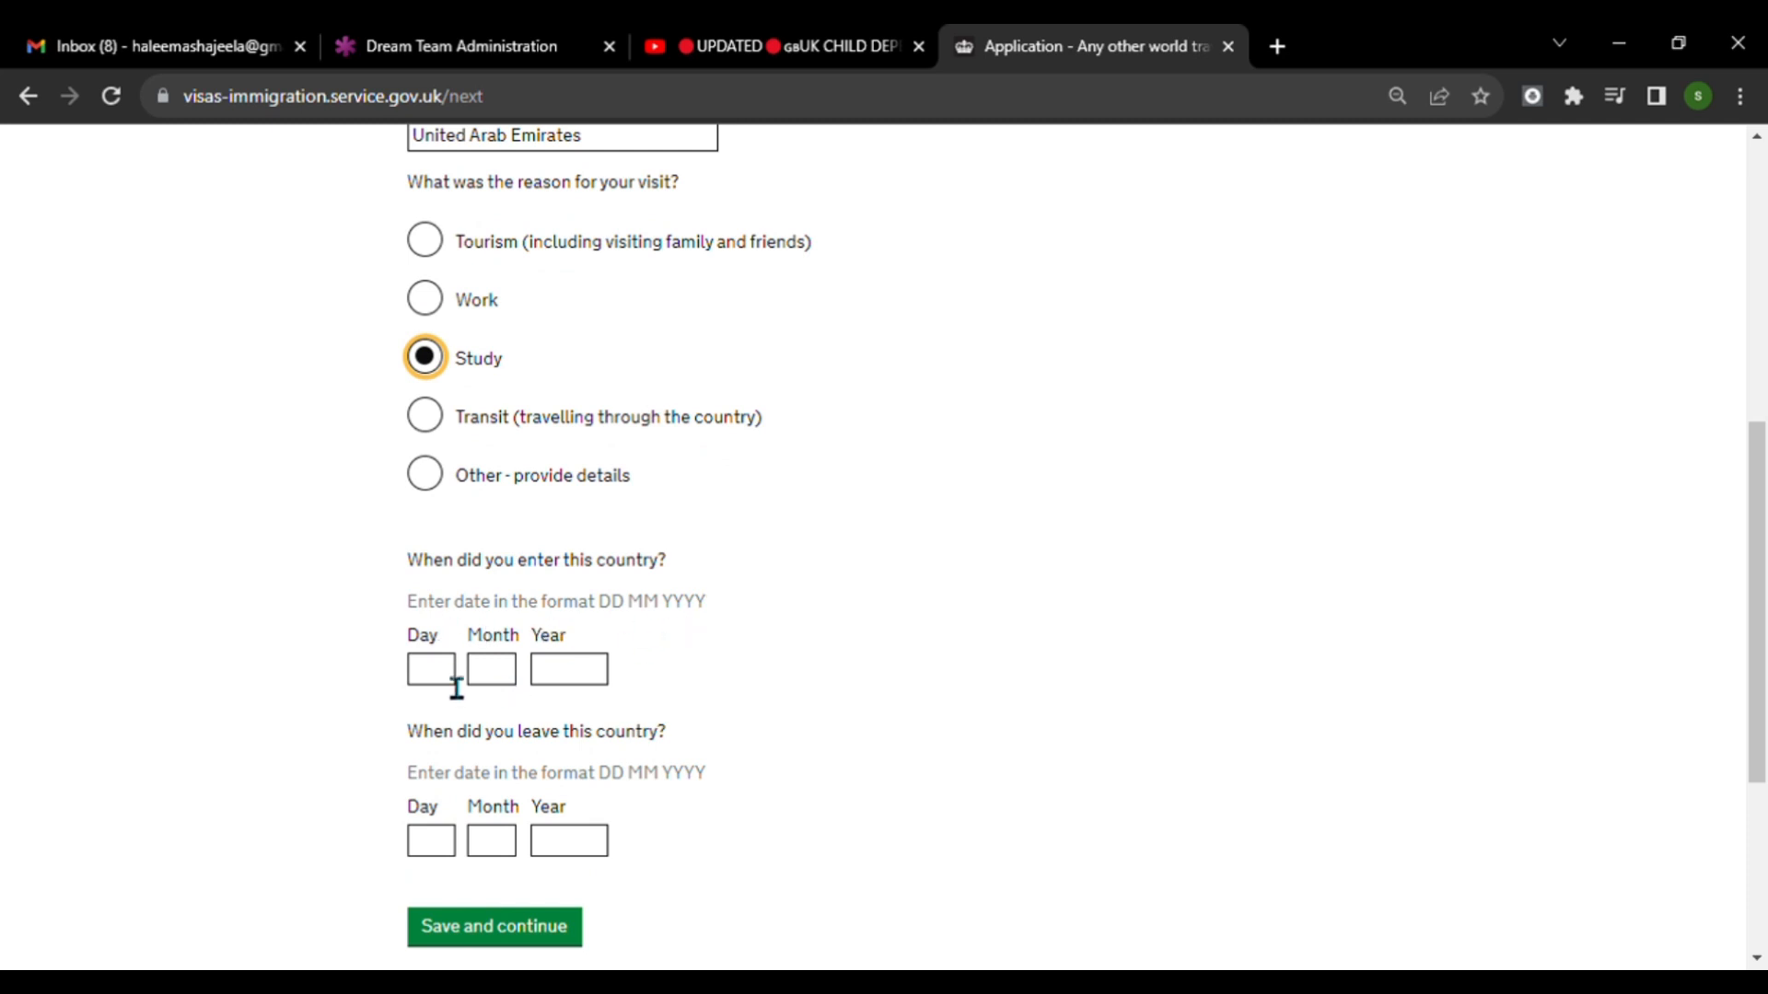
pyautogui.scroll(-2, 501, 671)
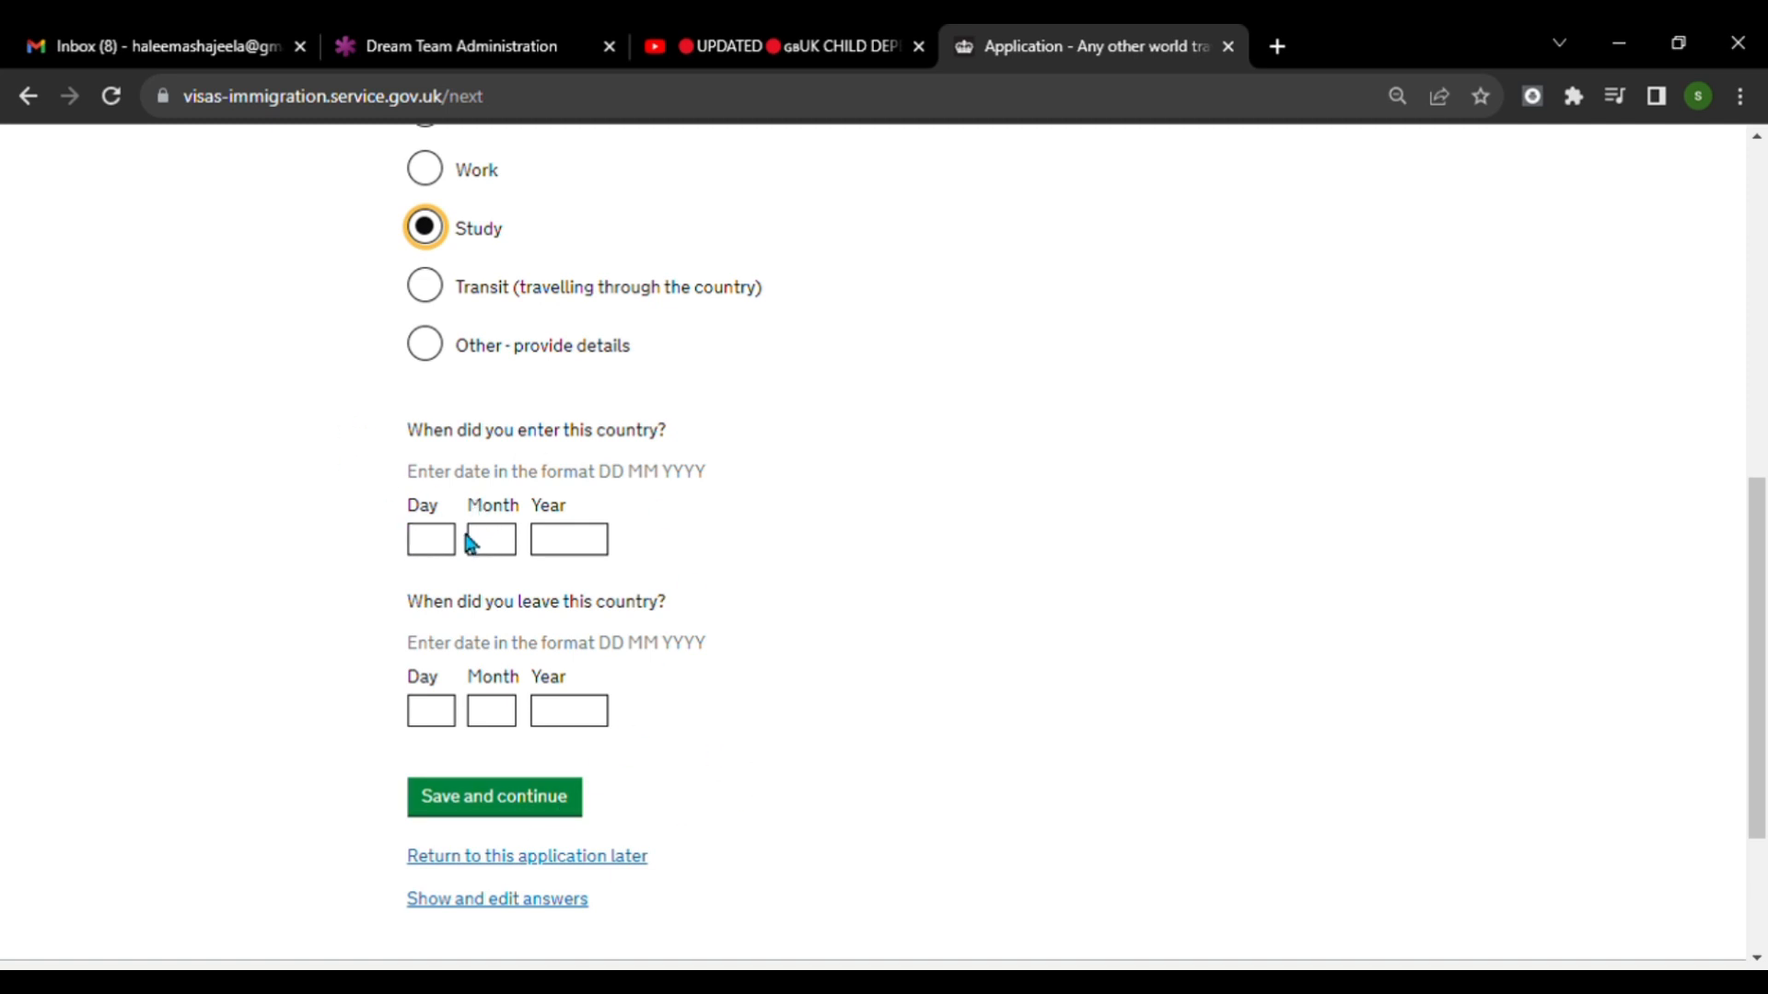
pyautogui.moveTo(420, 518); pyautogui.dragTo(461, 560)
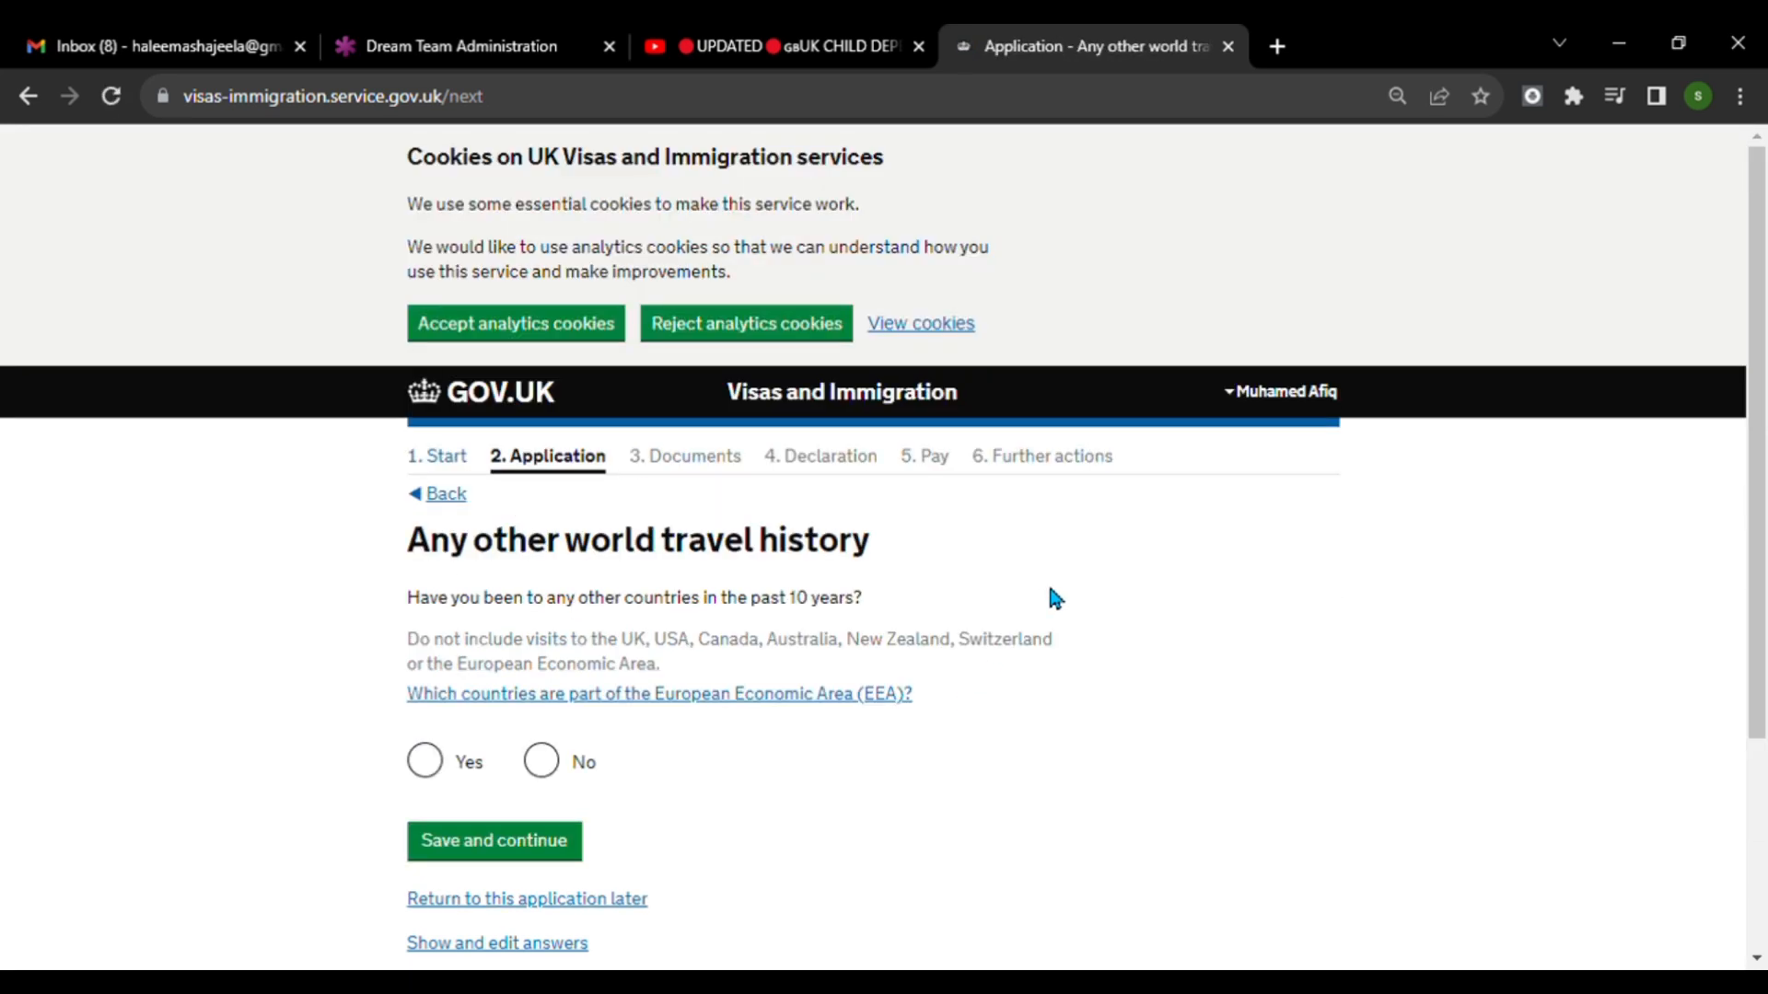
# Answer No to any further countries visited and No to visa refusals, deportation or other immigration history issues, saving both pages.
pyautogui.click(541, 760)
pyautogui.click(526, 852)
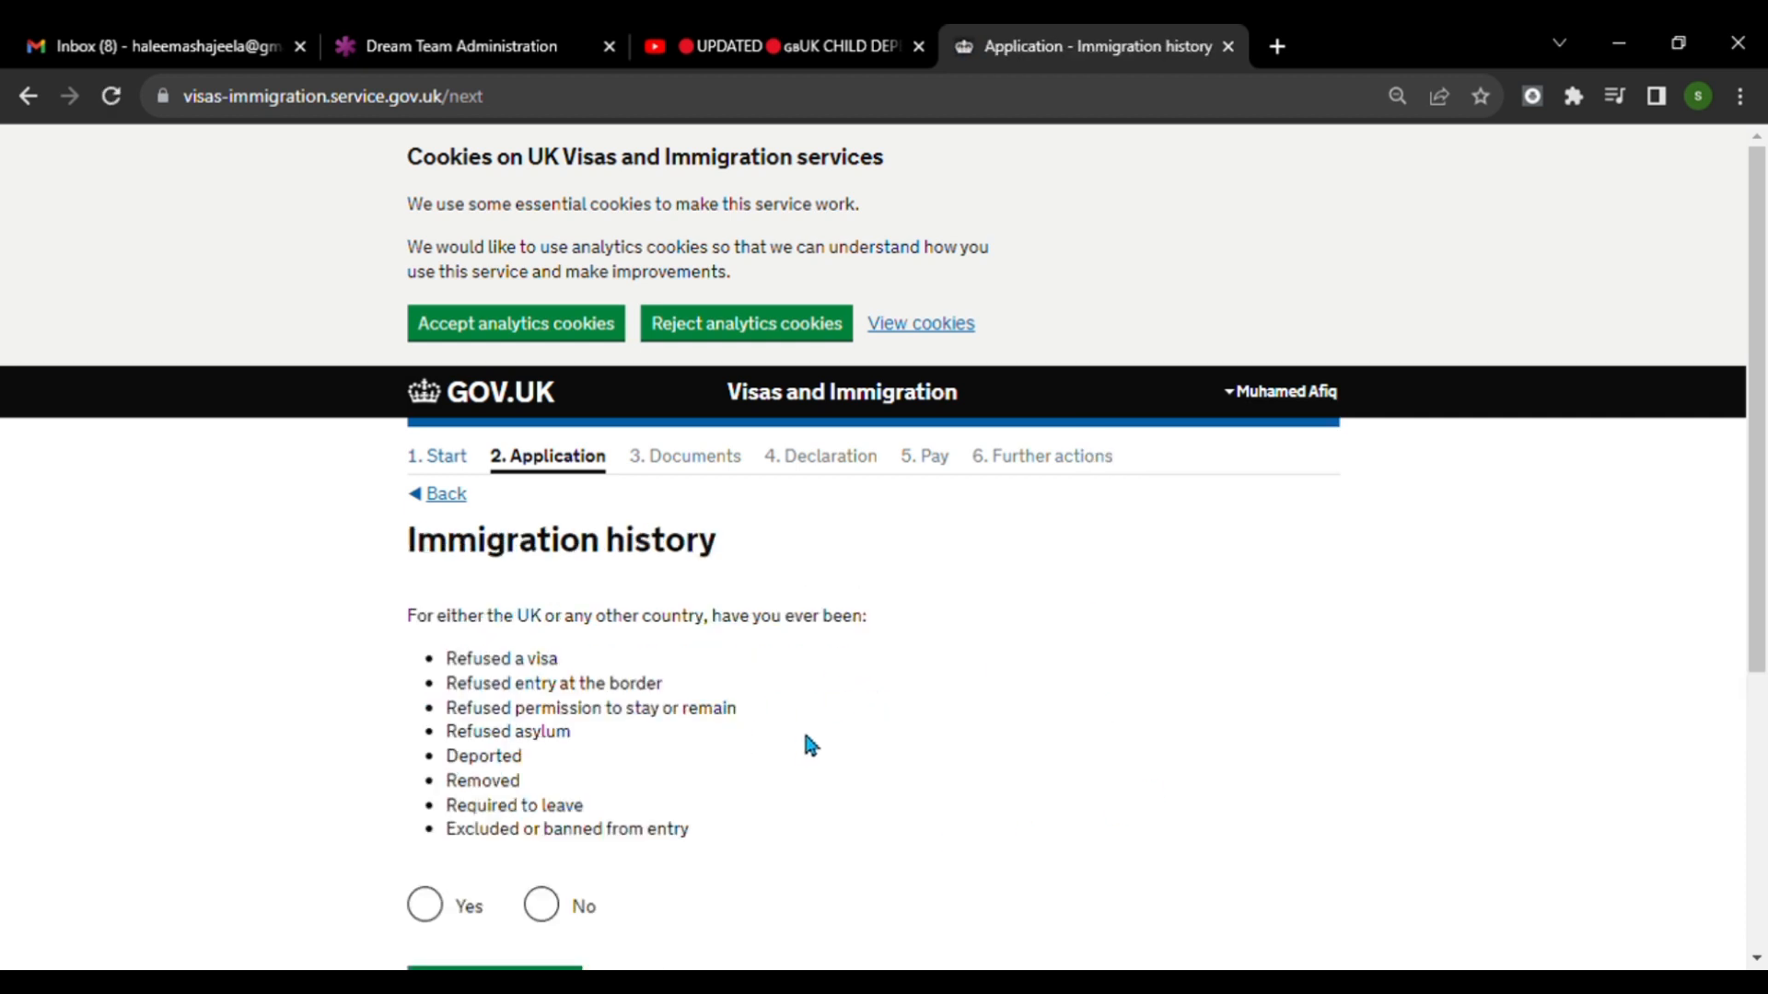
pyautogui.scroll(-3, 805, 737)
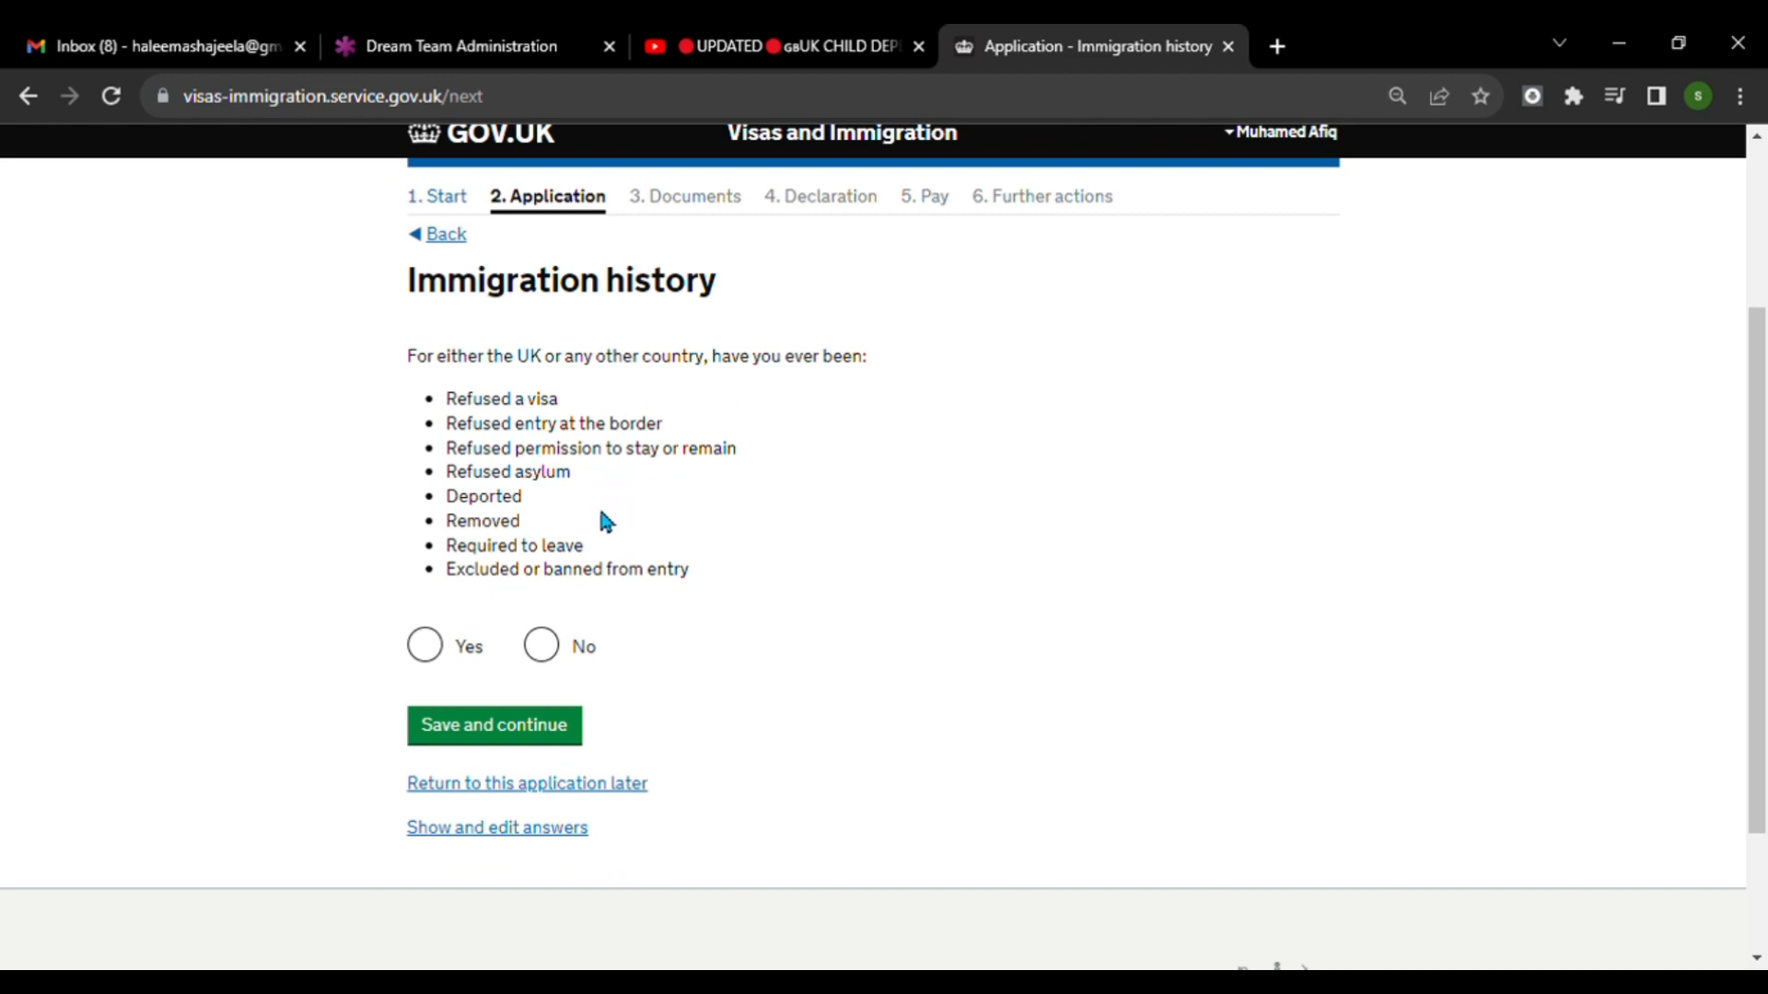
pyautogui.click(553, 646)
pyautogui.click(575, 727)
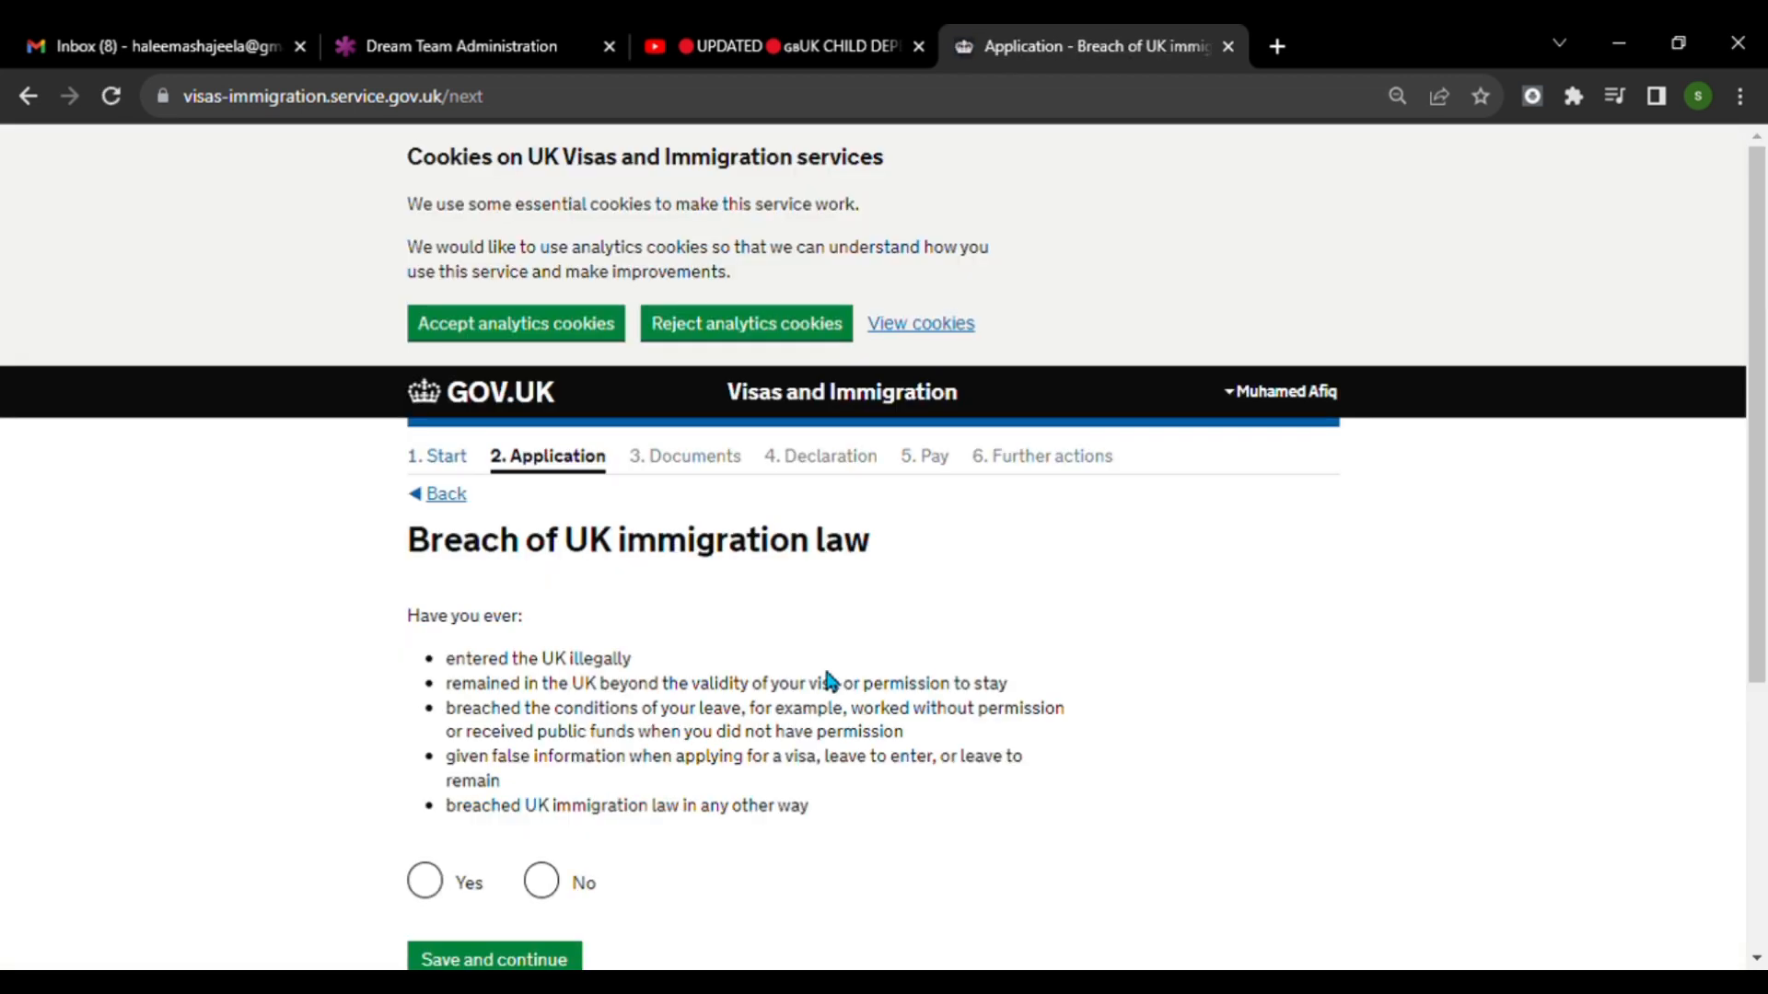
# Answer No to ever having breached UK immigration law and save the page.
pyautogui.scroll(-3, 828, 682)
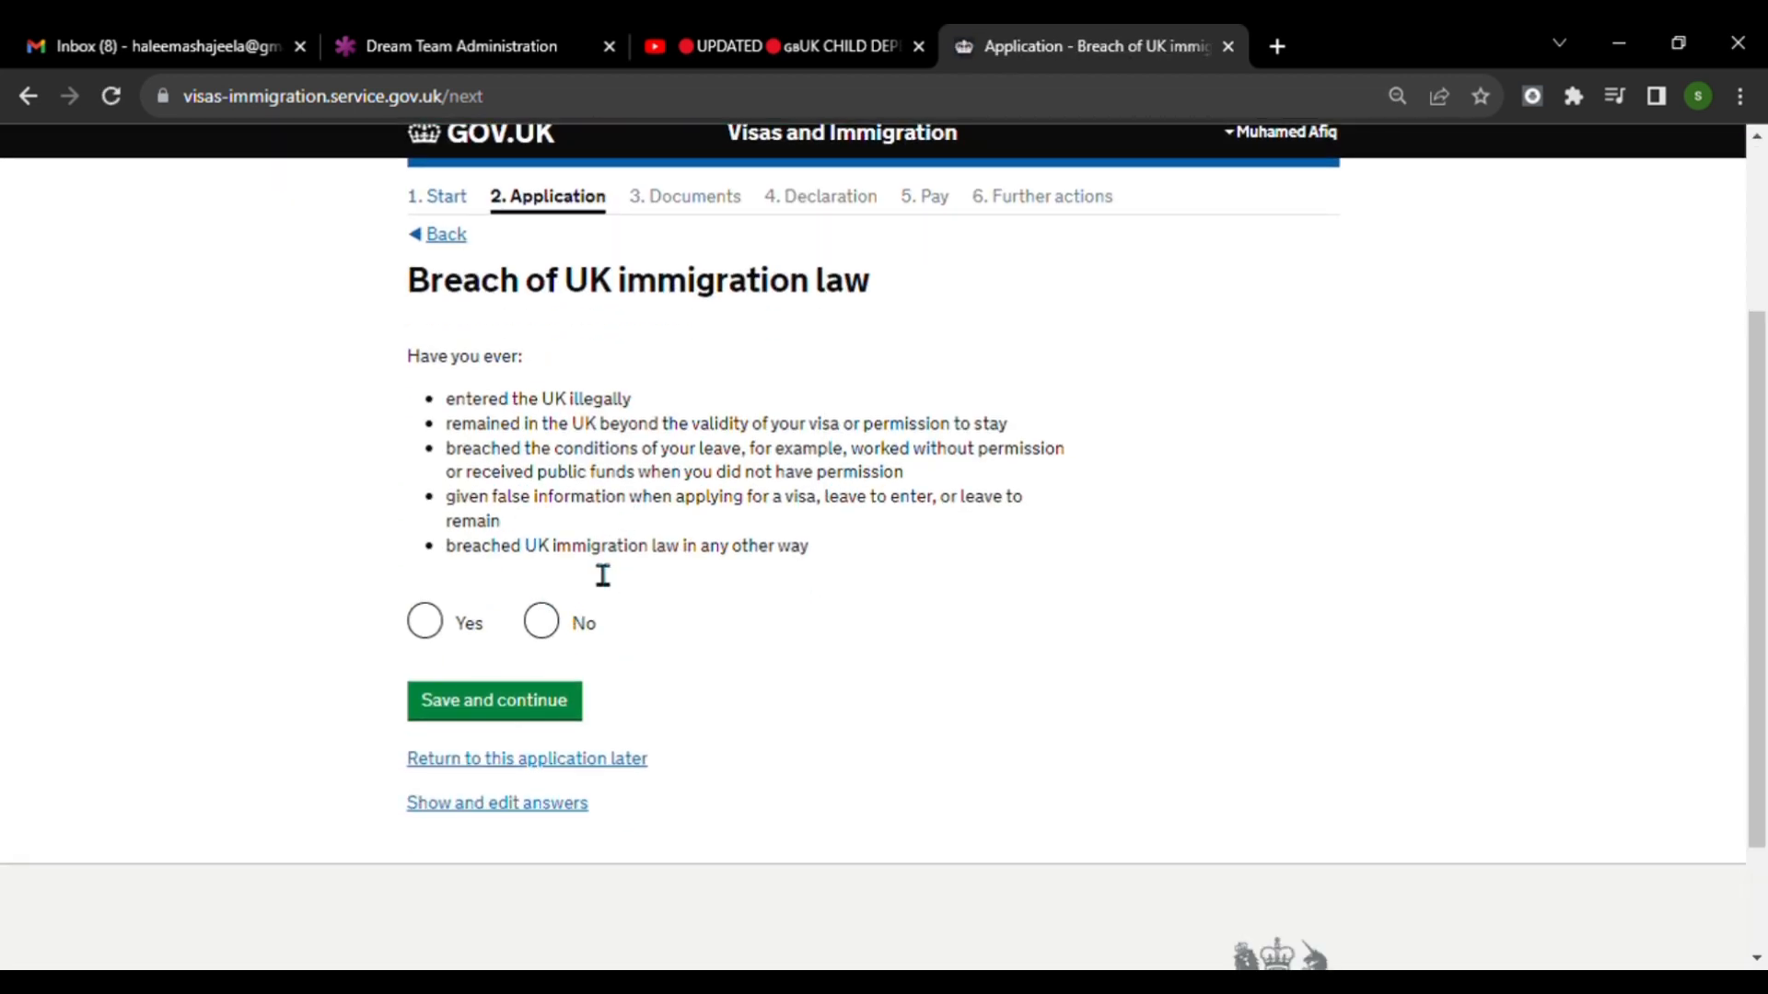
pyautogui.click(553, 634)
pyautogui.click(552, 709)
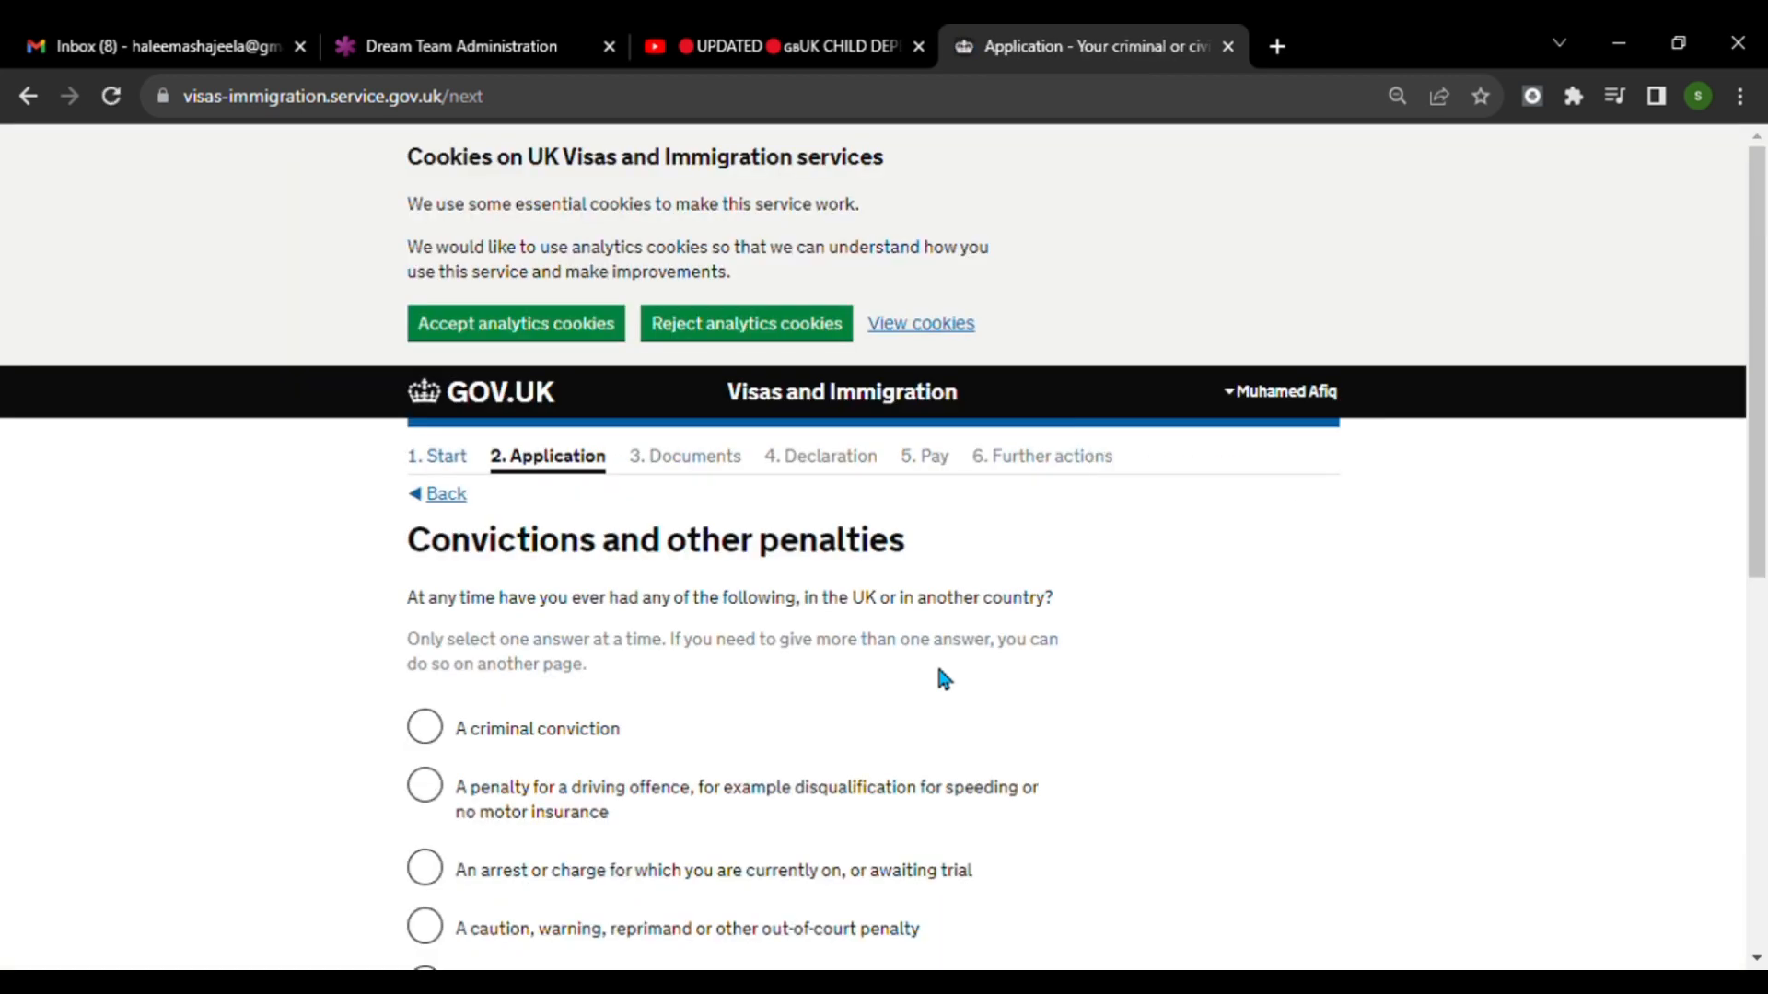
# Declare that the applicant has never had any of the listed convictions or penalties and save the page.
pyautogui.scroll(-1, 824, 635)
pyautogui.scroll(-3, 824, 636)
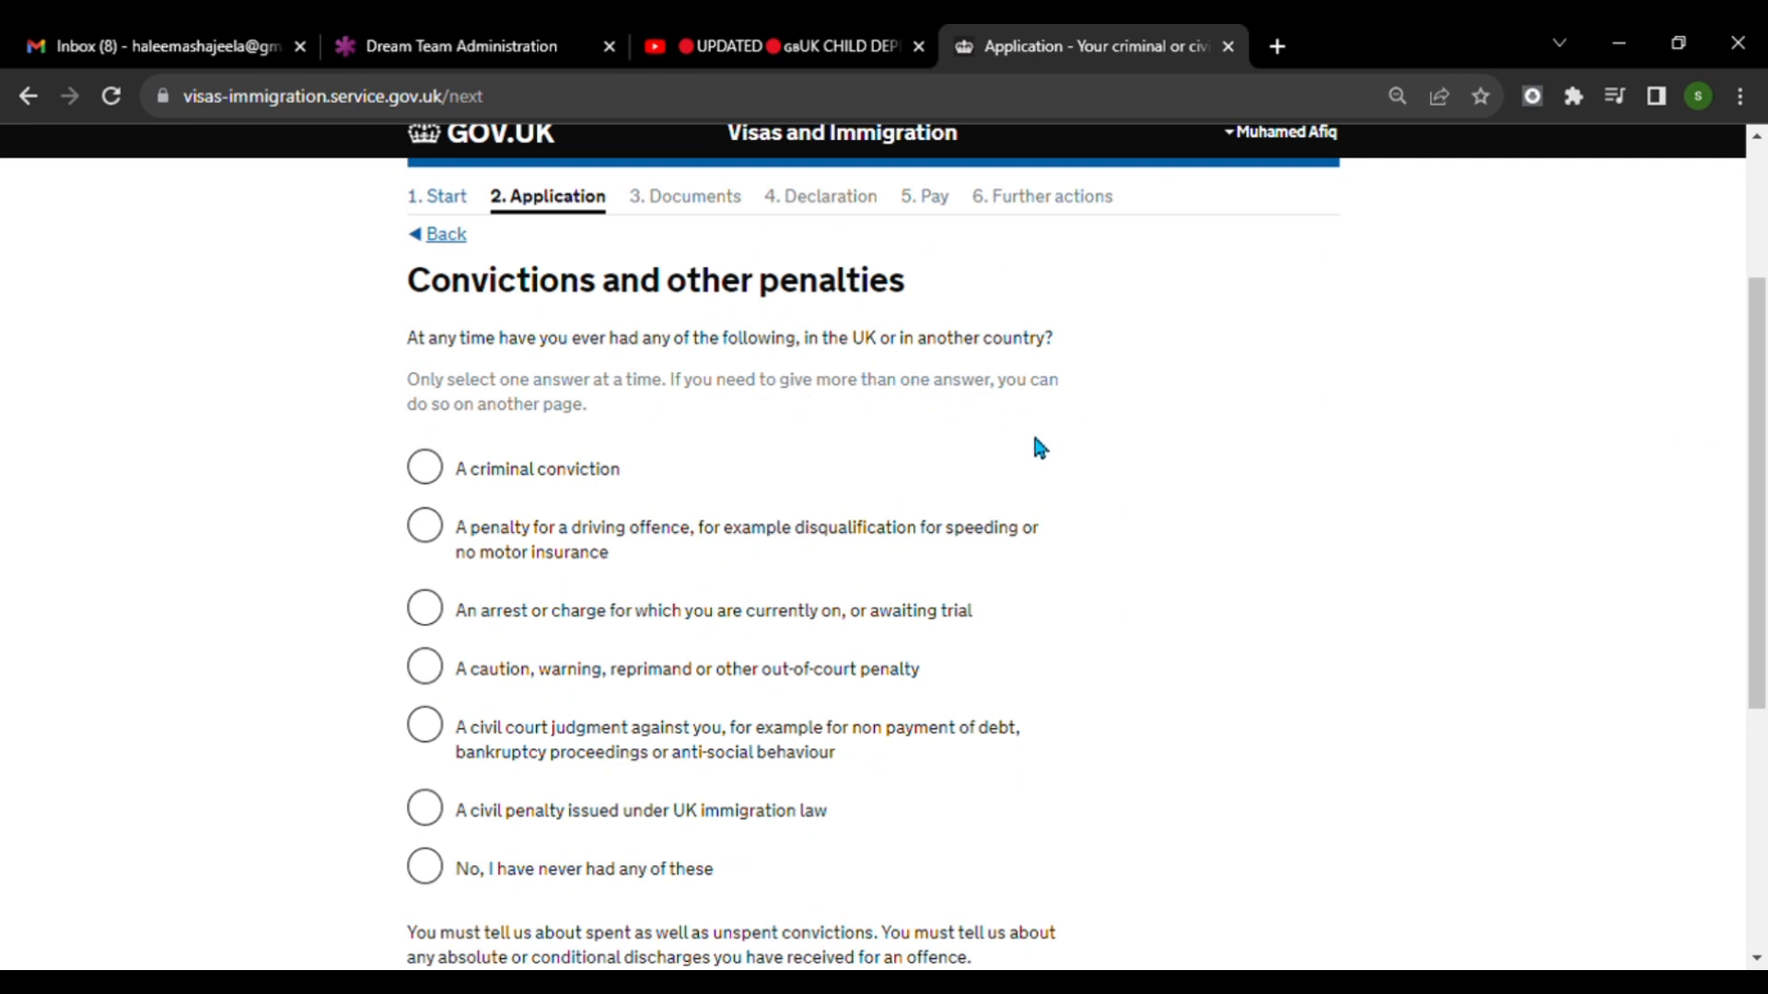
pyautogui.scroll(-5, 1007, 473)
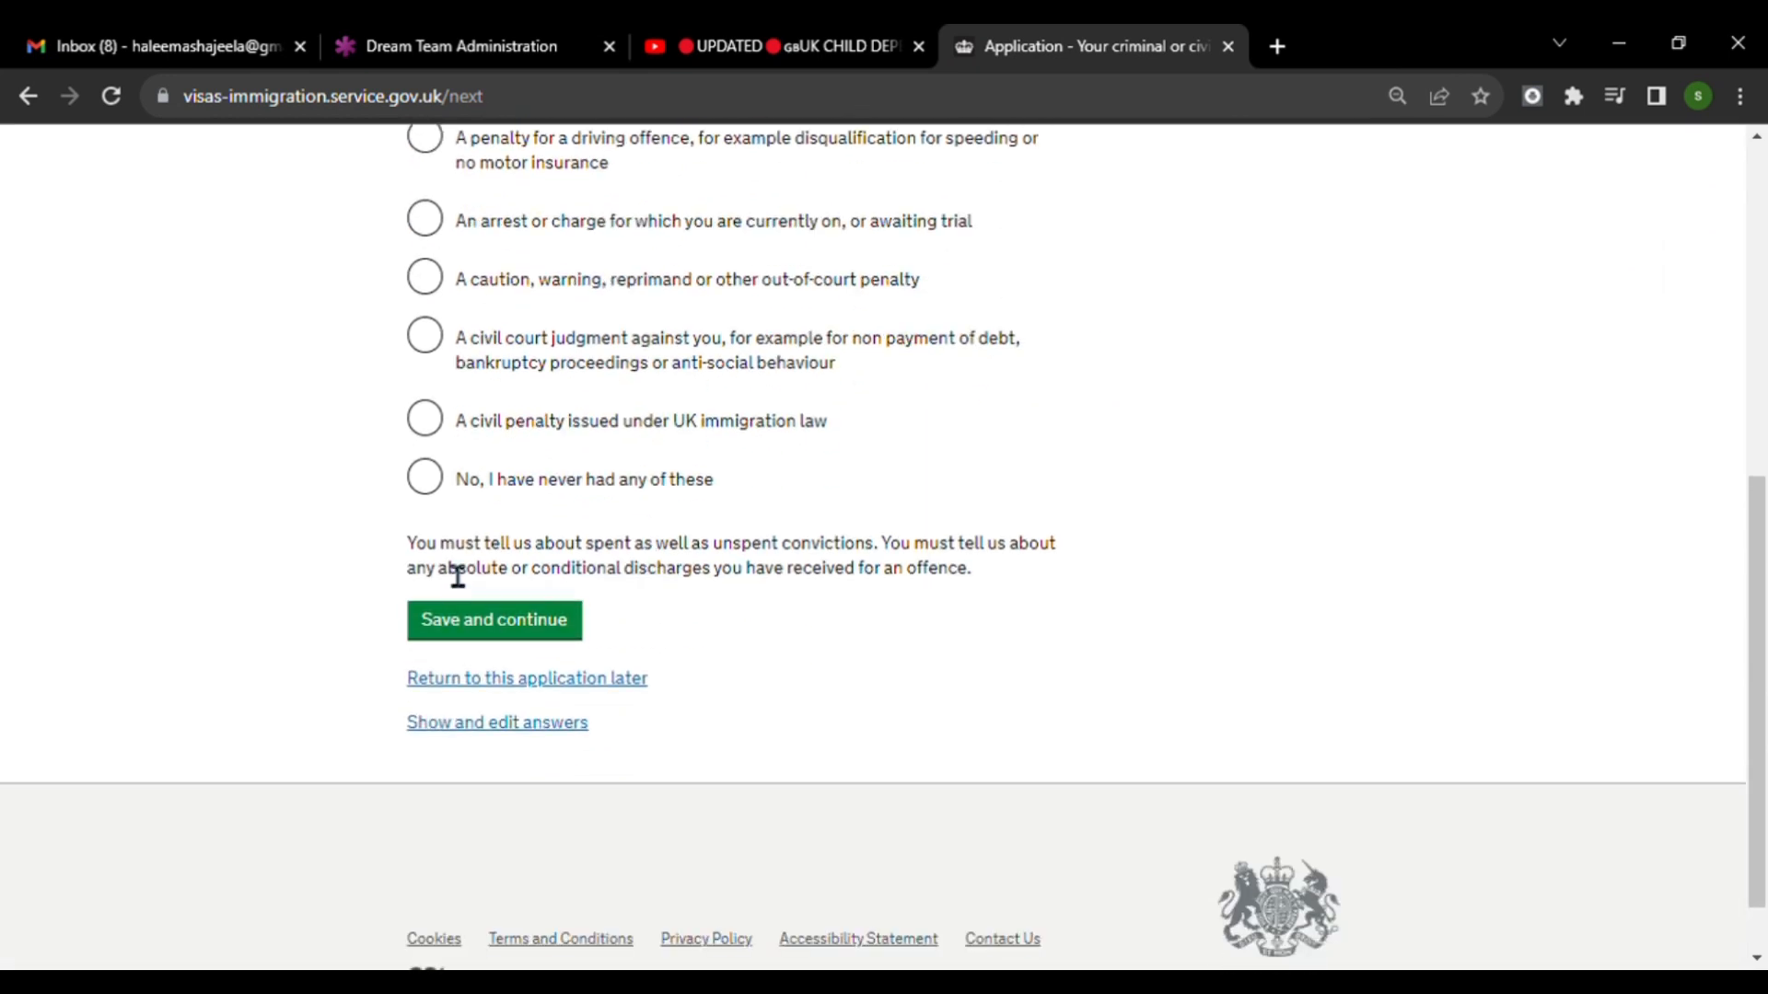
pyautogui.click(442, 486)
pyautogui.click(540, 633)
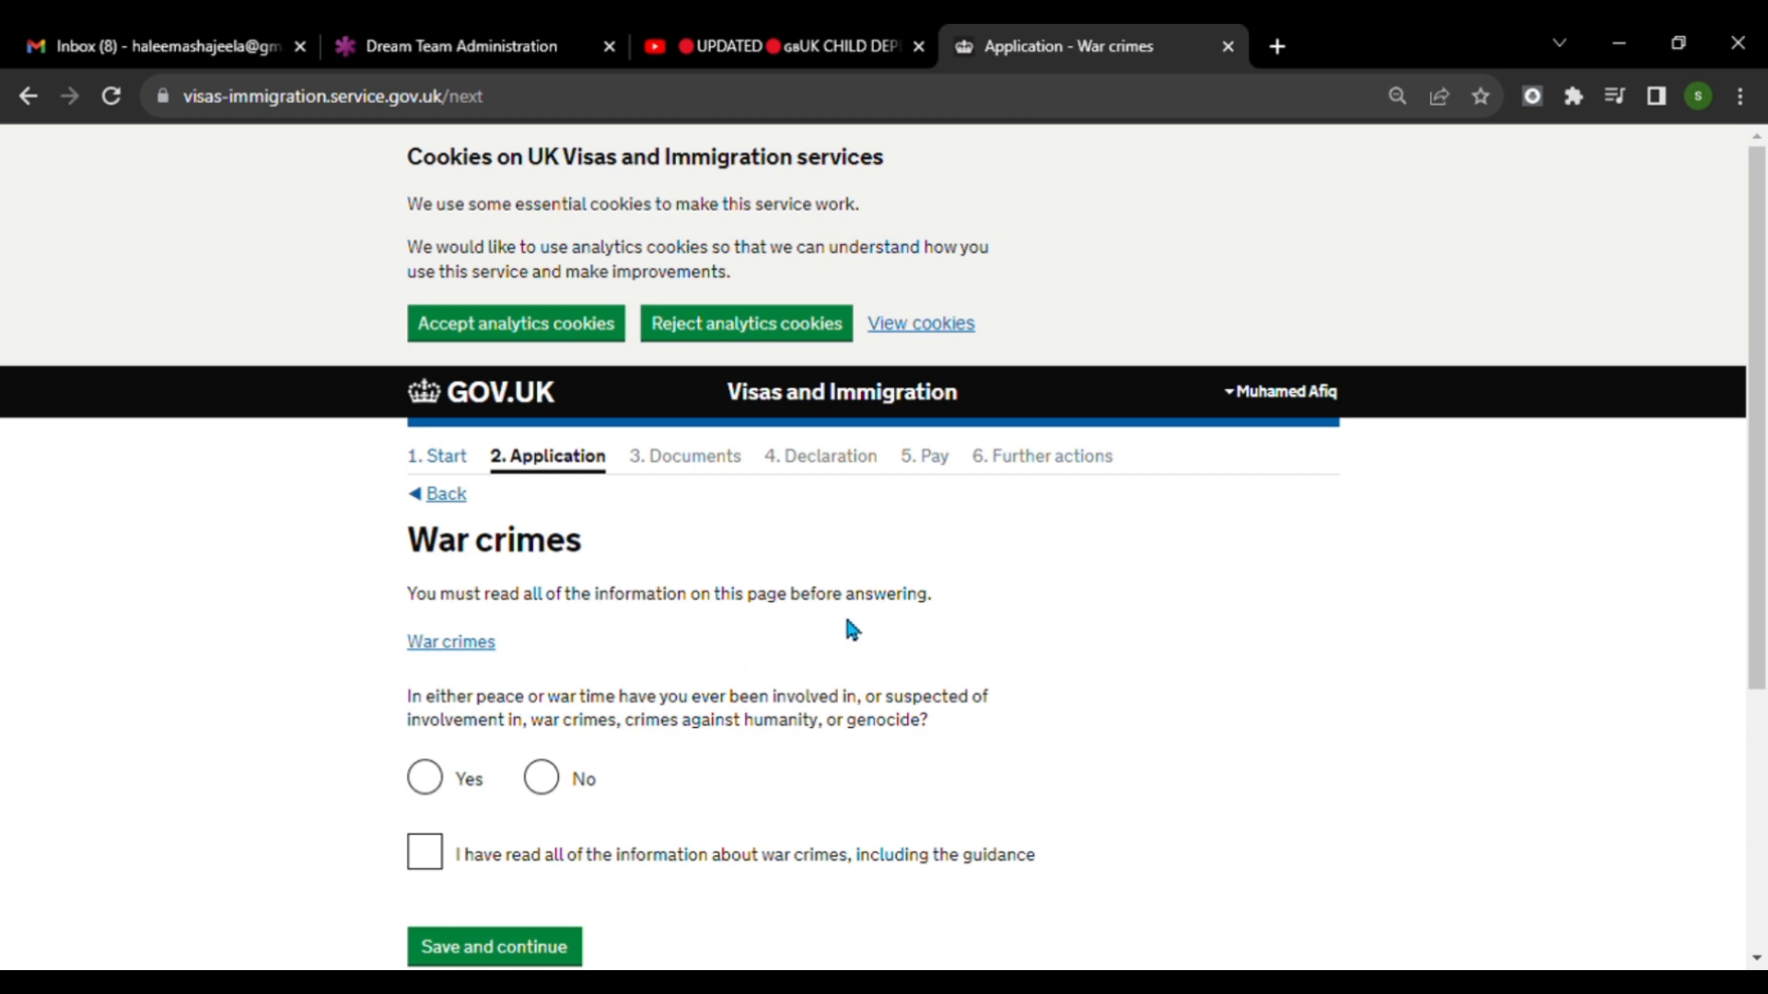
# Answer No to involvement in war crimes, confirm that the war crimes information has been read, and save the page.
pyautogui.scroll(-3, 954, 654)
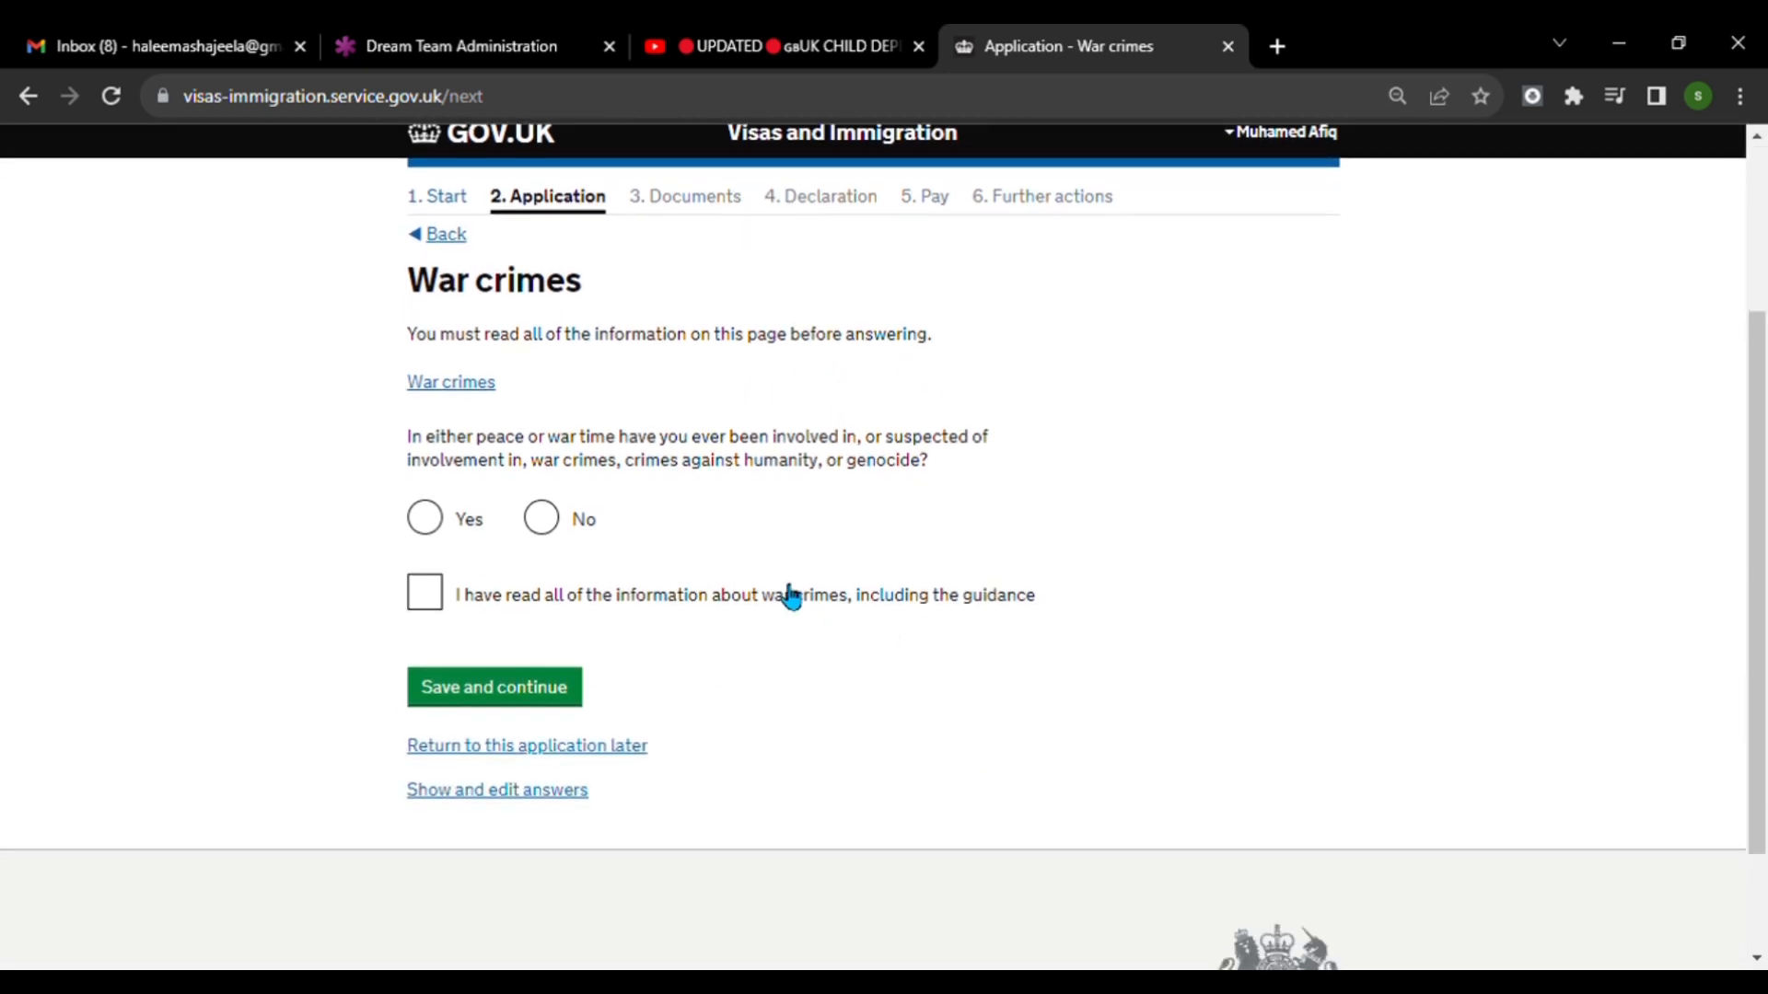
pyautogui.click(542, 520)
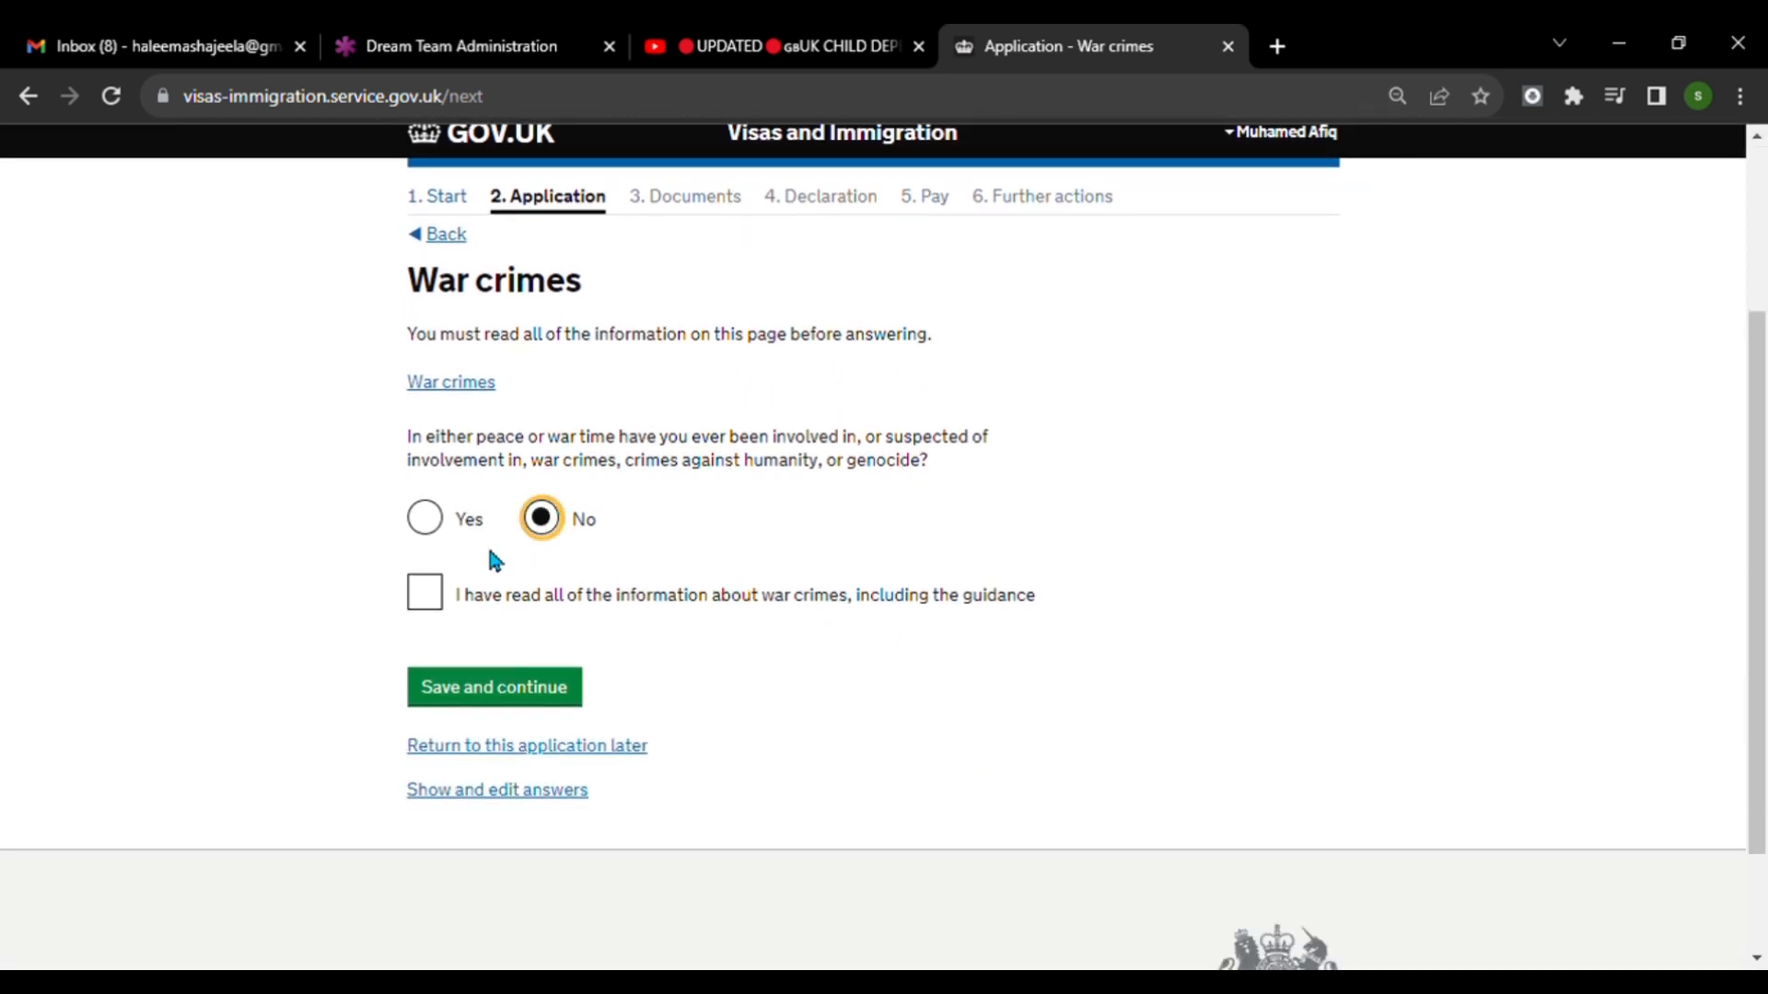
pyautogui.click(424, 592)
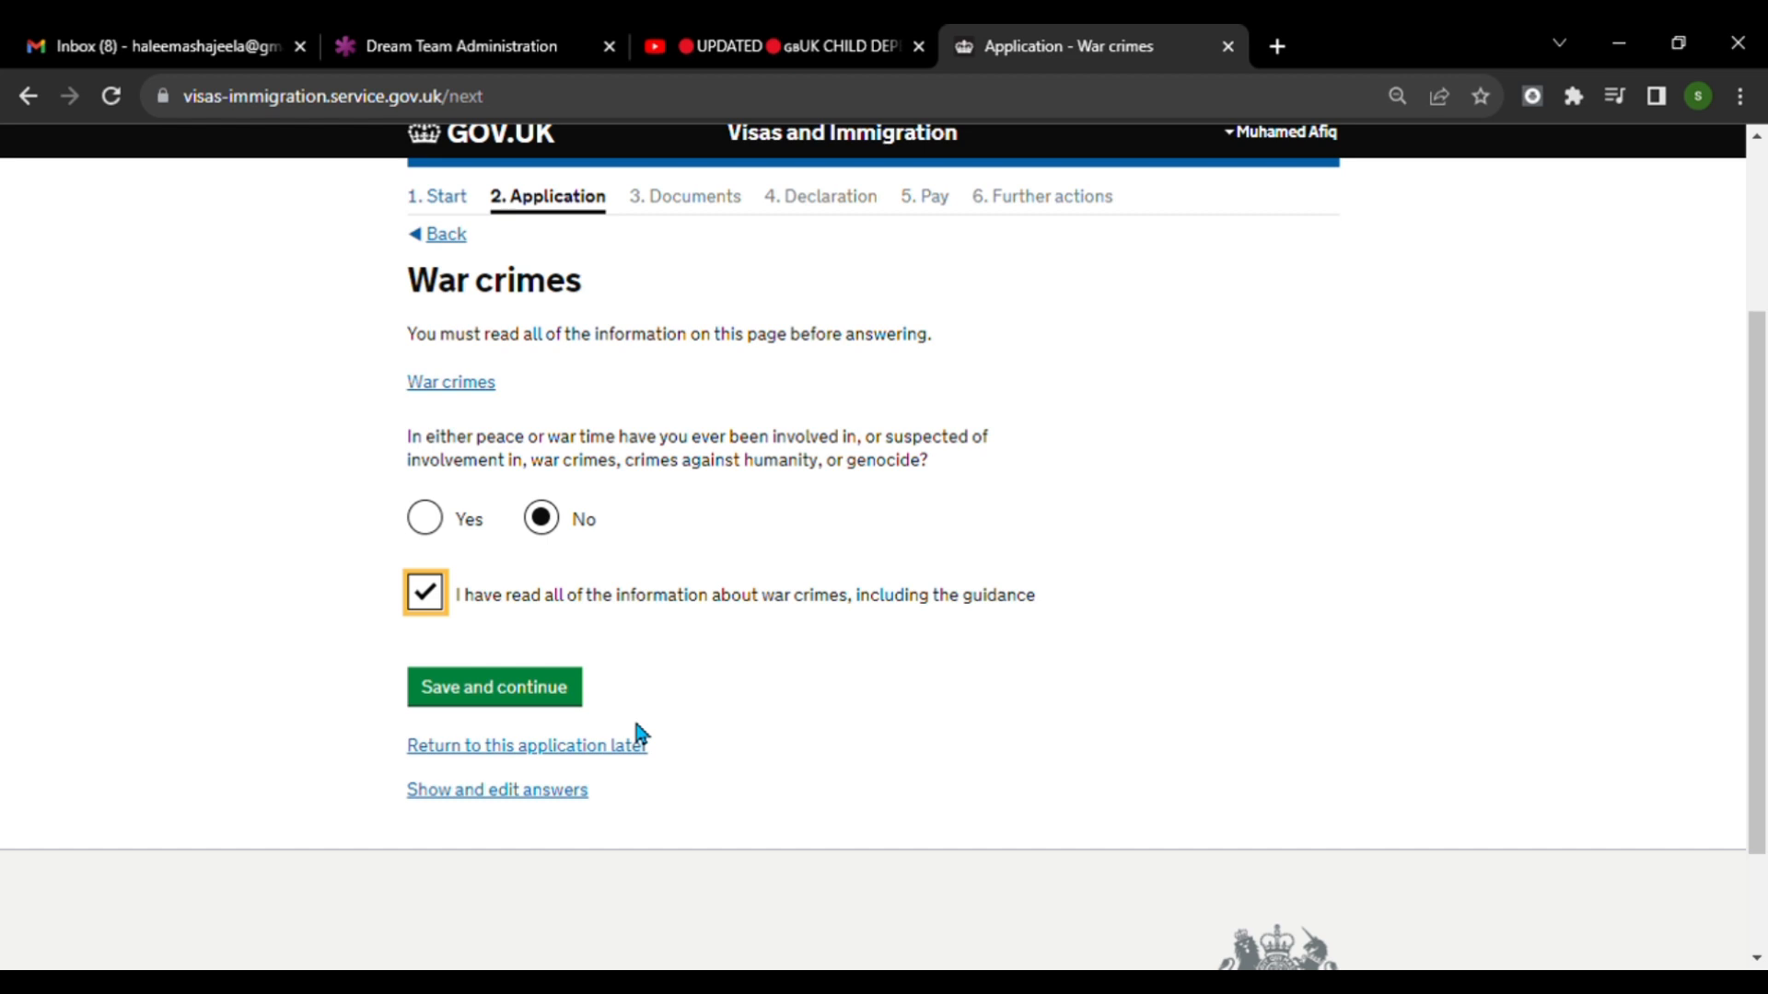
pyautogui.click(542, 708)
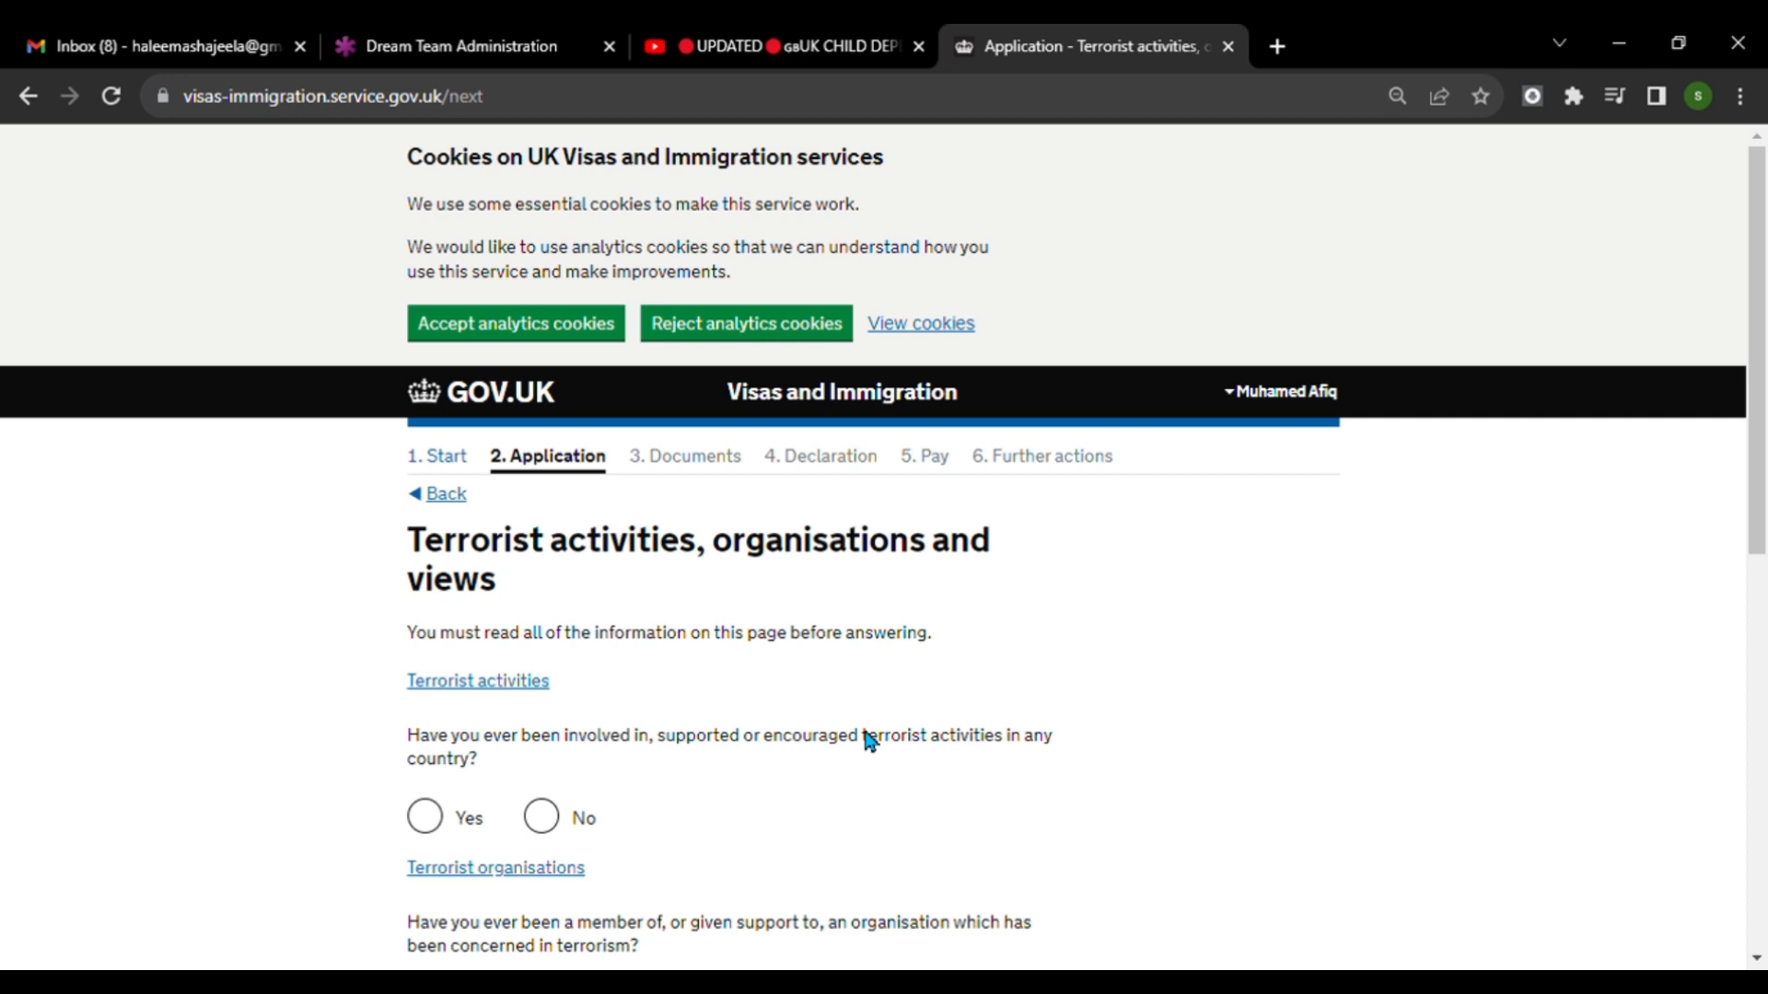
# Answer No to all three questions on terrorist activities, organisations and views, confirm the guidance has been read, and save the page.
pyautogui.scroll(-1, 907, 741)
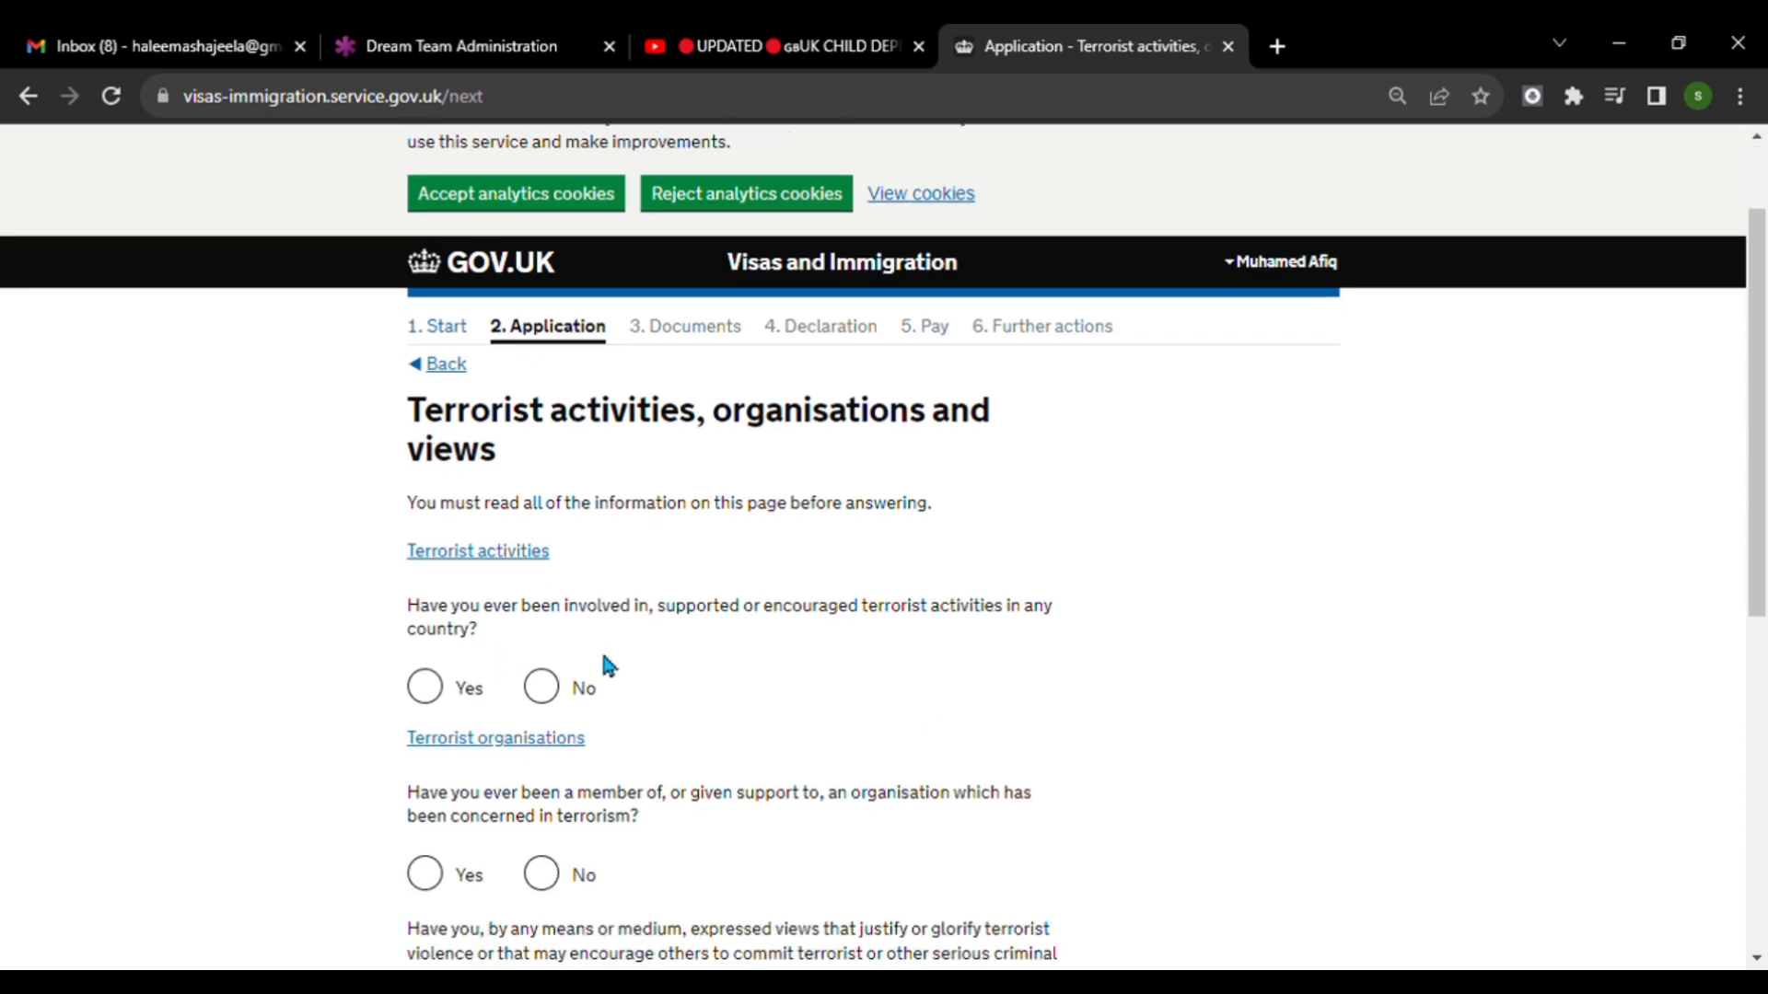
pyautogui.click(563, 690)
pyautogui.scroll(-2, 733, 741)
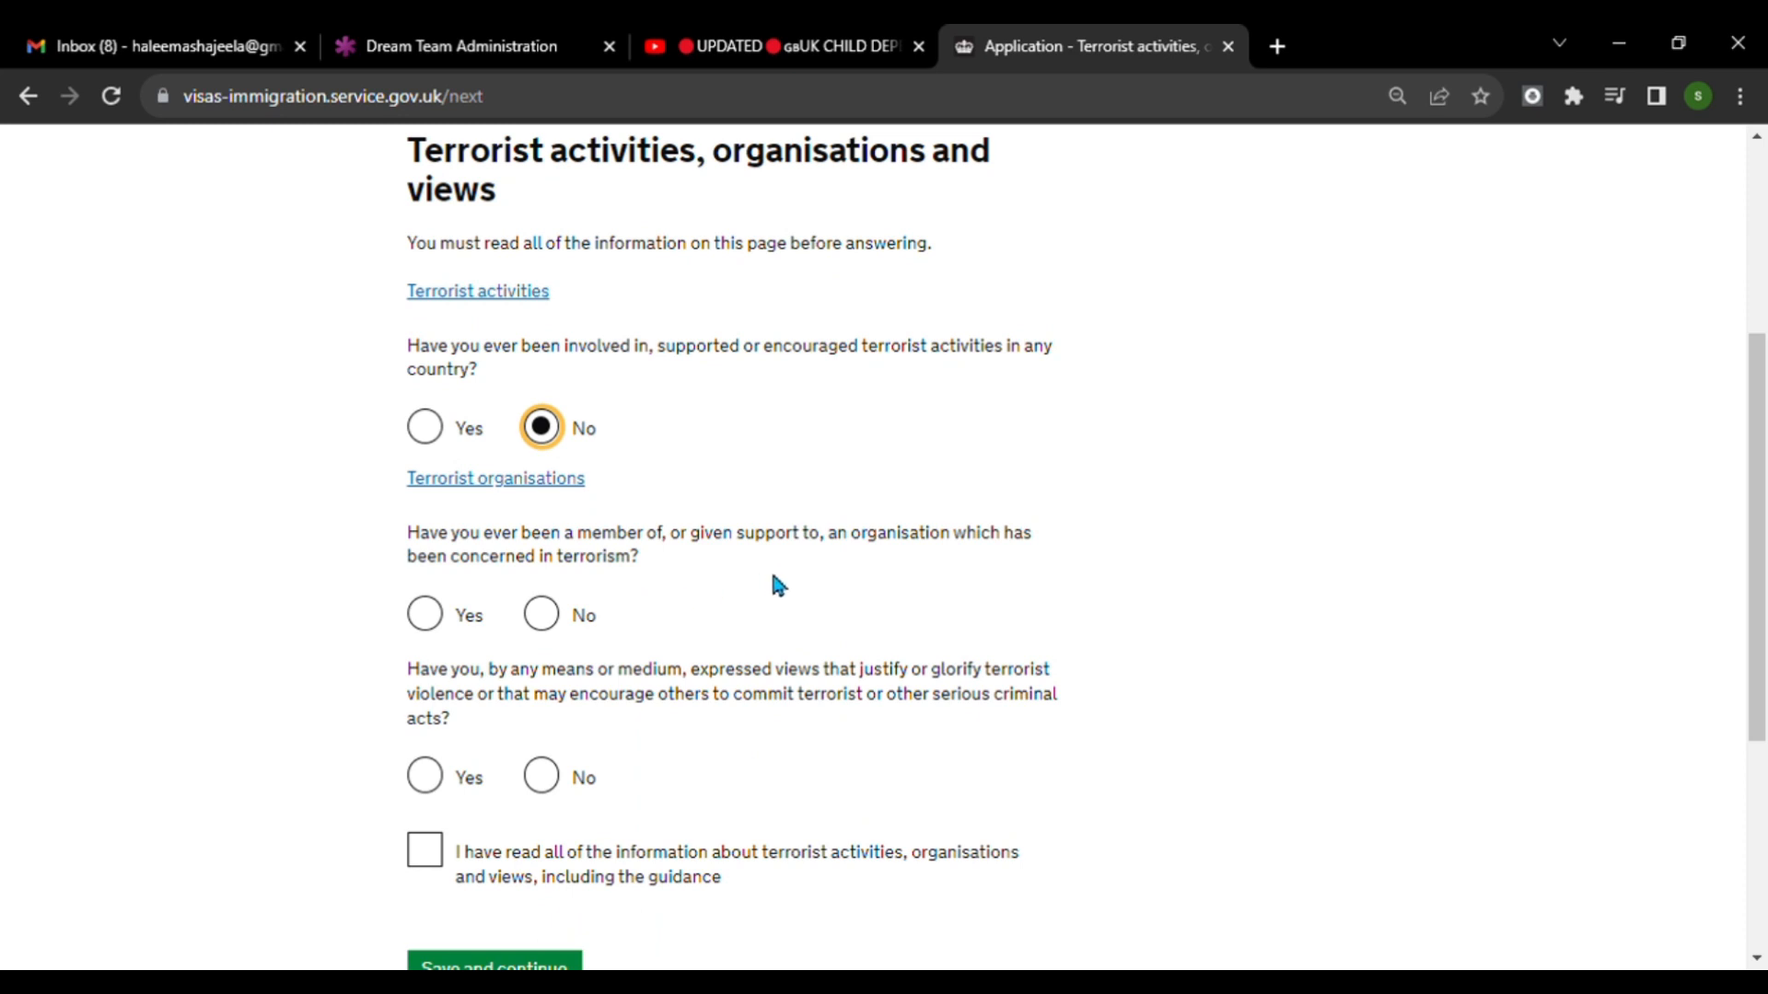
pyautogui.click(552, 624)
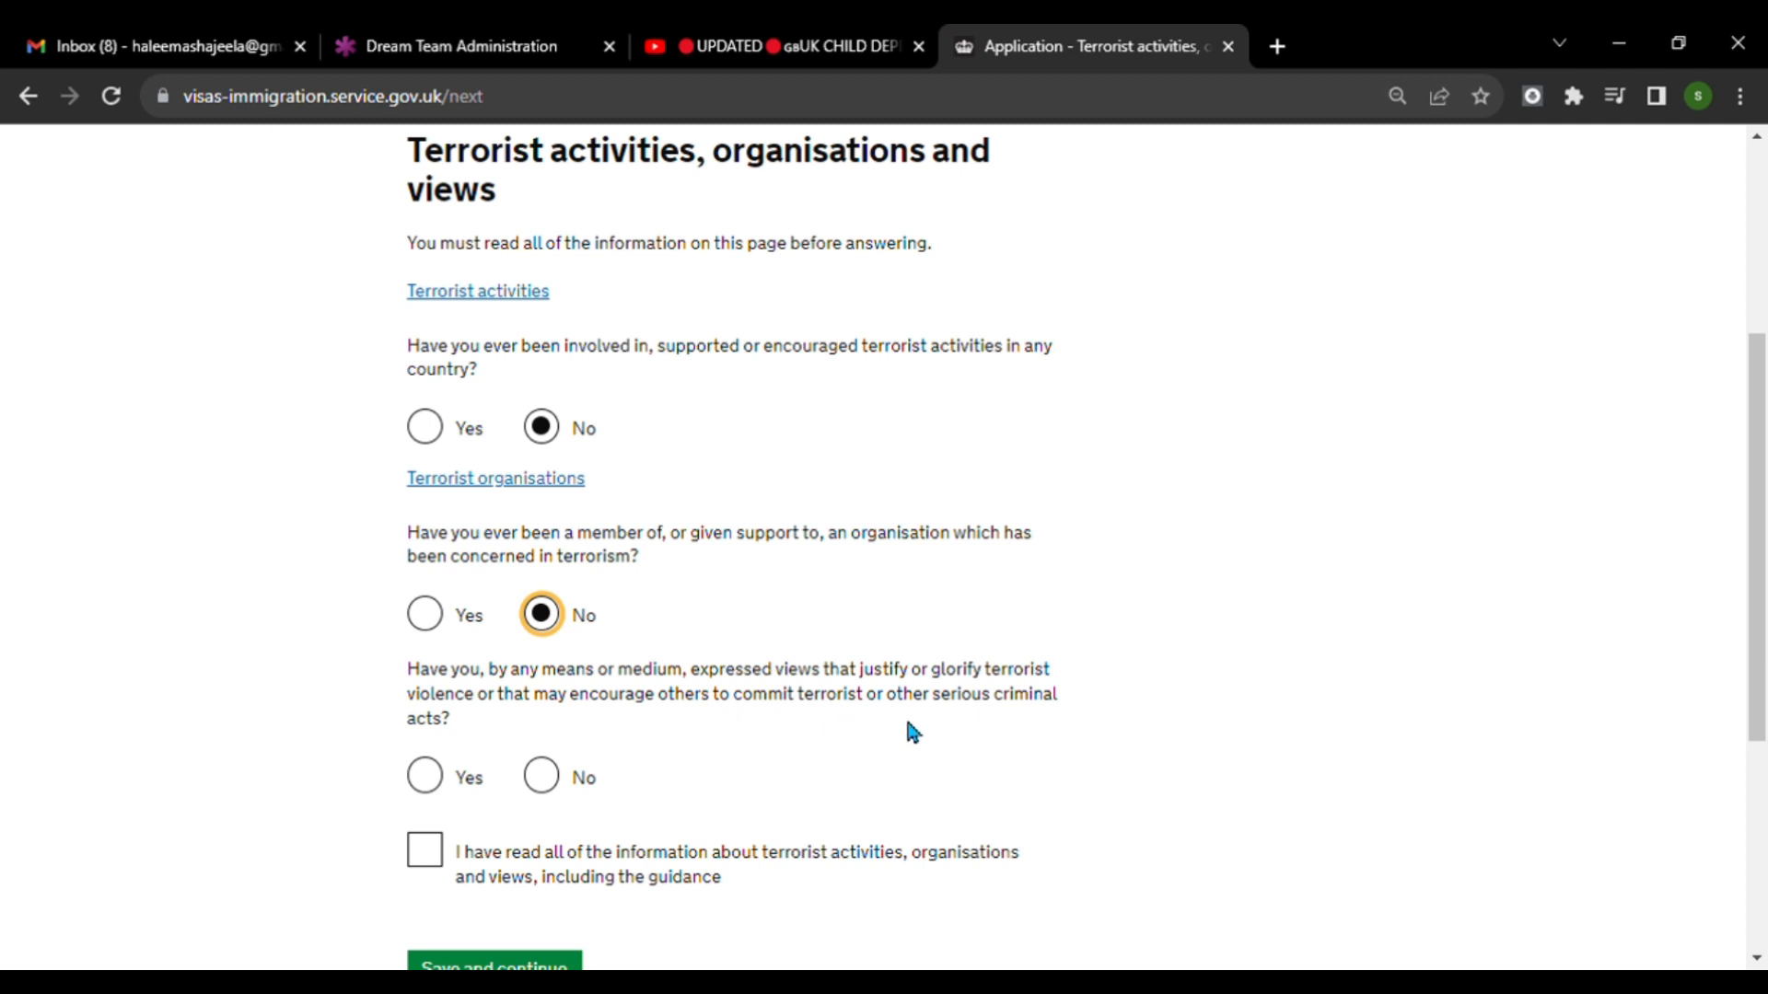
pyautogui.click(561, 782)
pyautogui.scroll(-1, 573, 809)
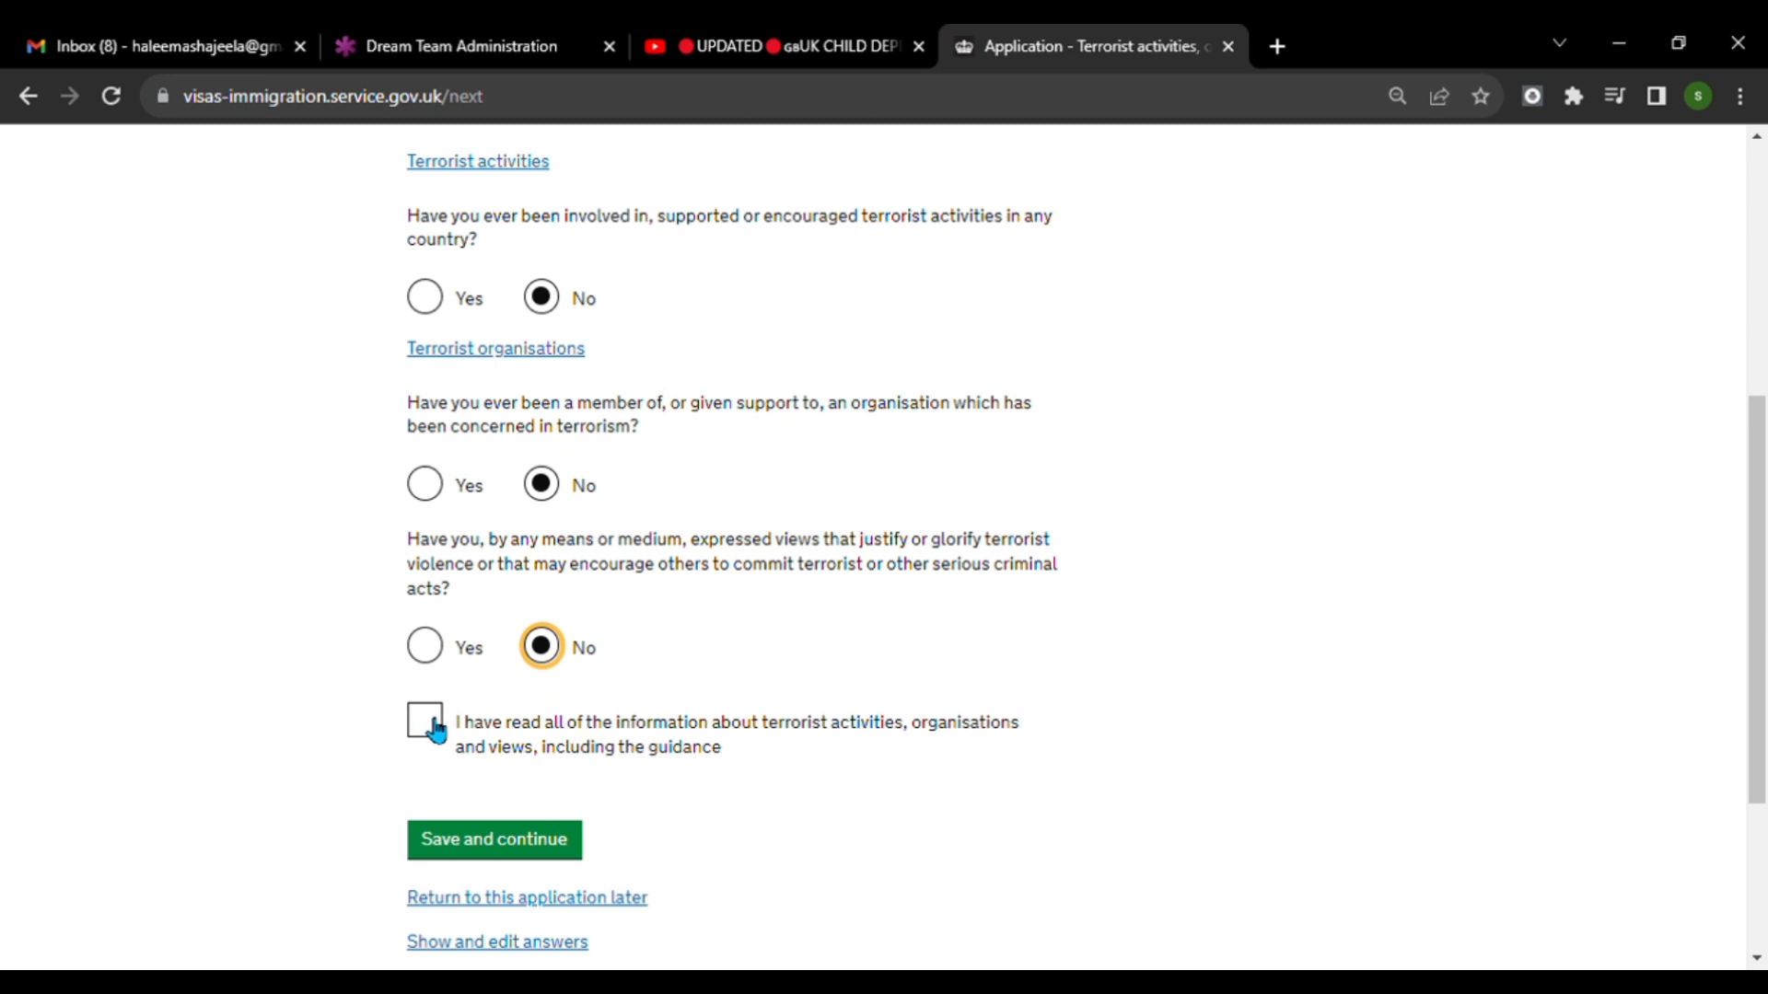
pyautogui.click(431, 730)
pyautogui.click(509, 847)
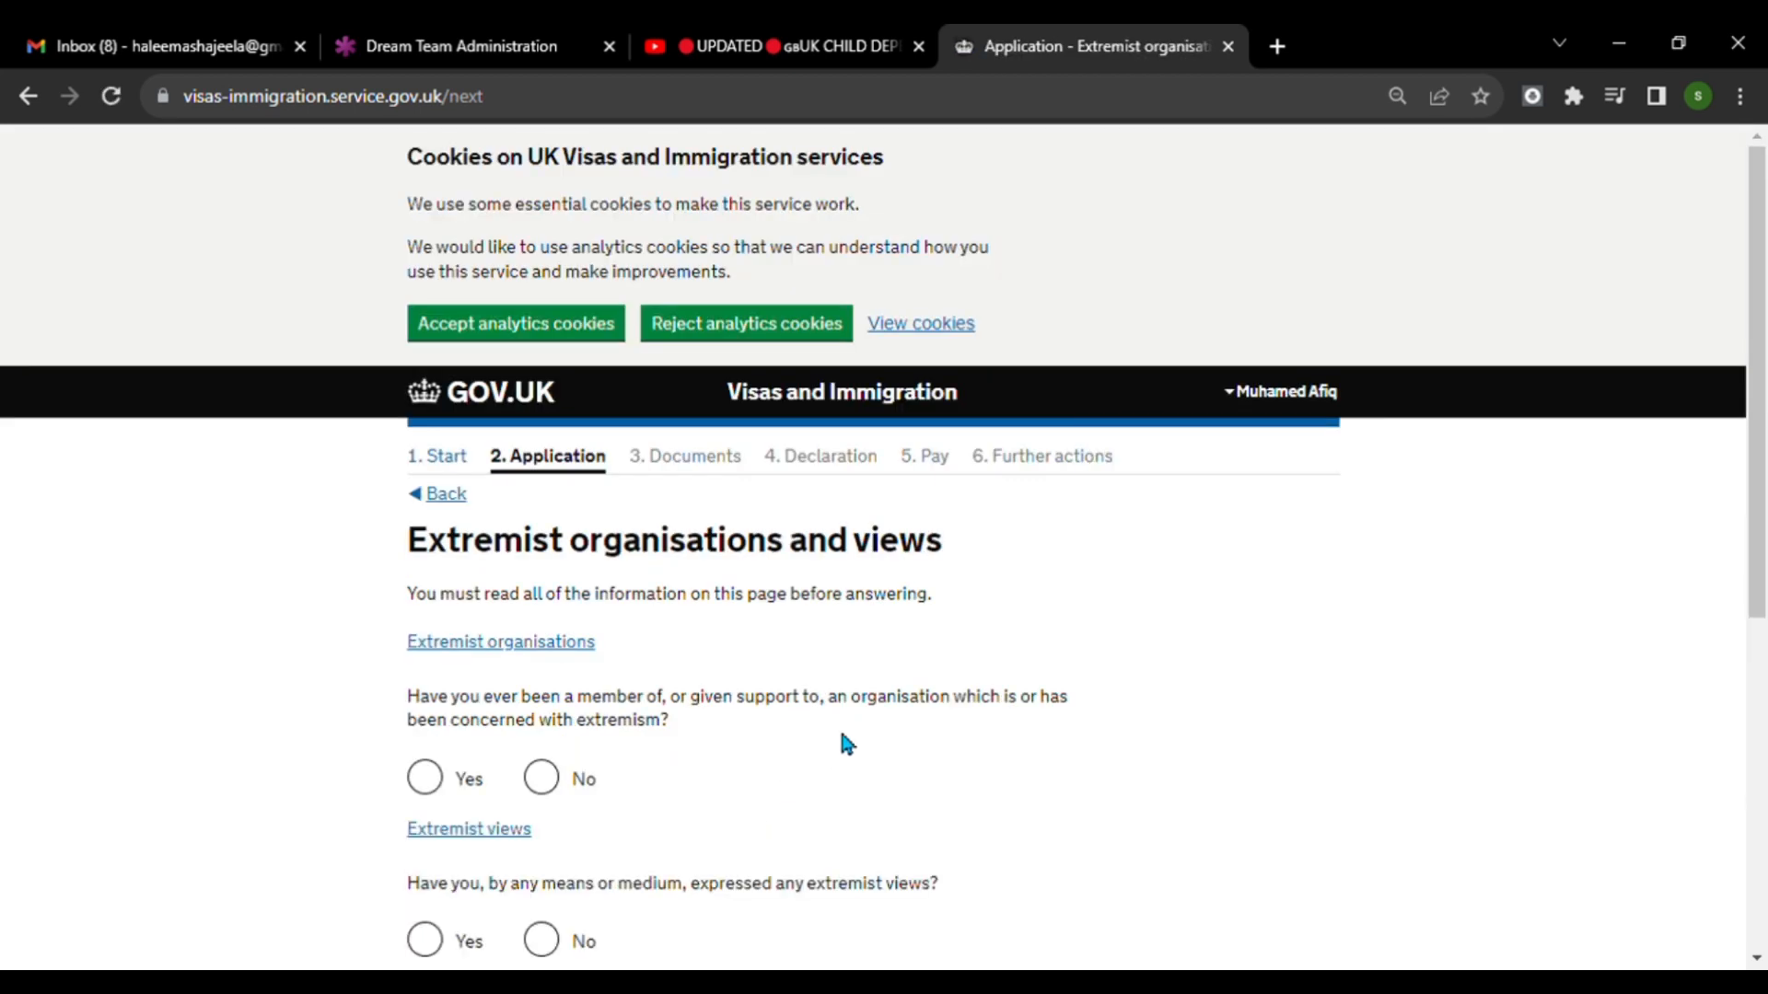
# Answer No to both questions on extremist organisations and views, confirm the guidance has been read, and save the page.
pyautogui.scroll(-3, 923, 681)
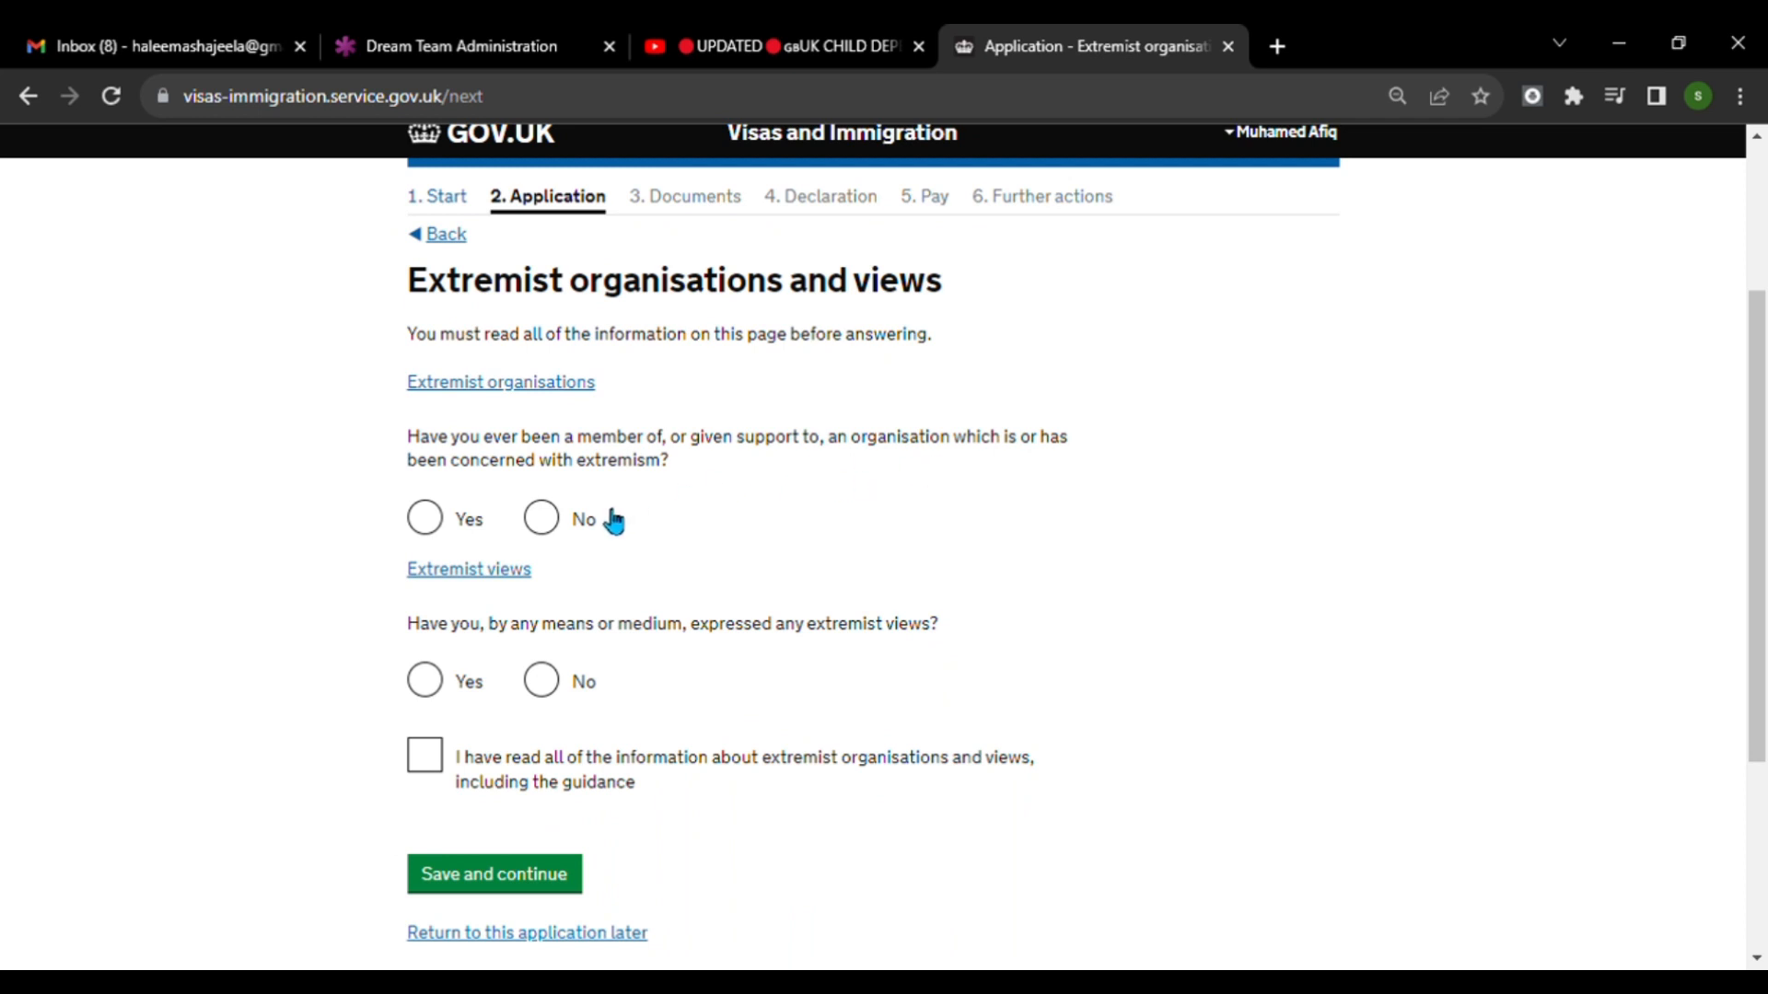
pyautogui.click(557, 534)
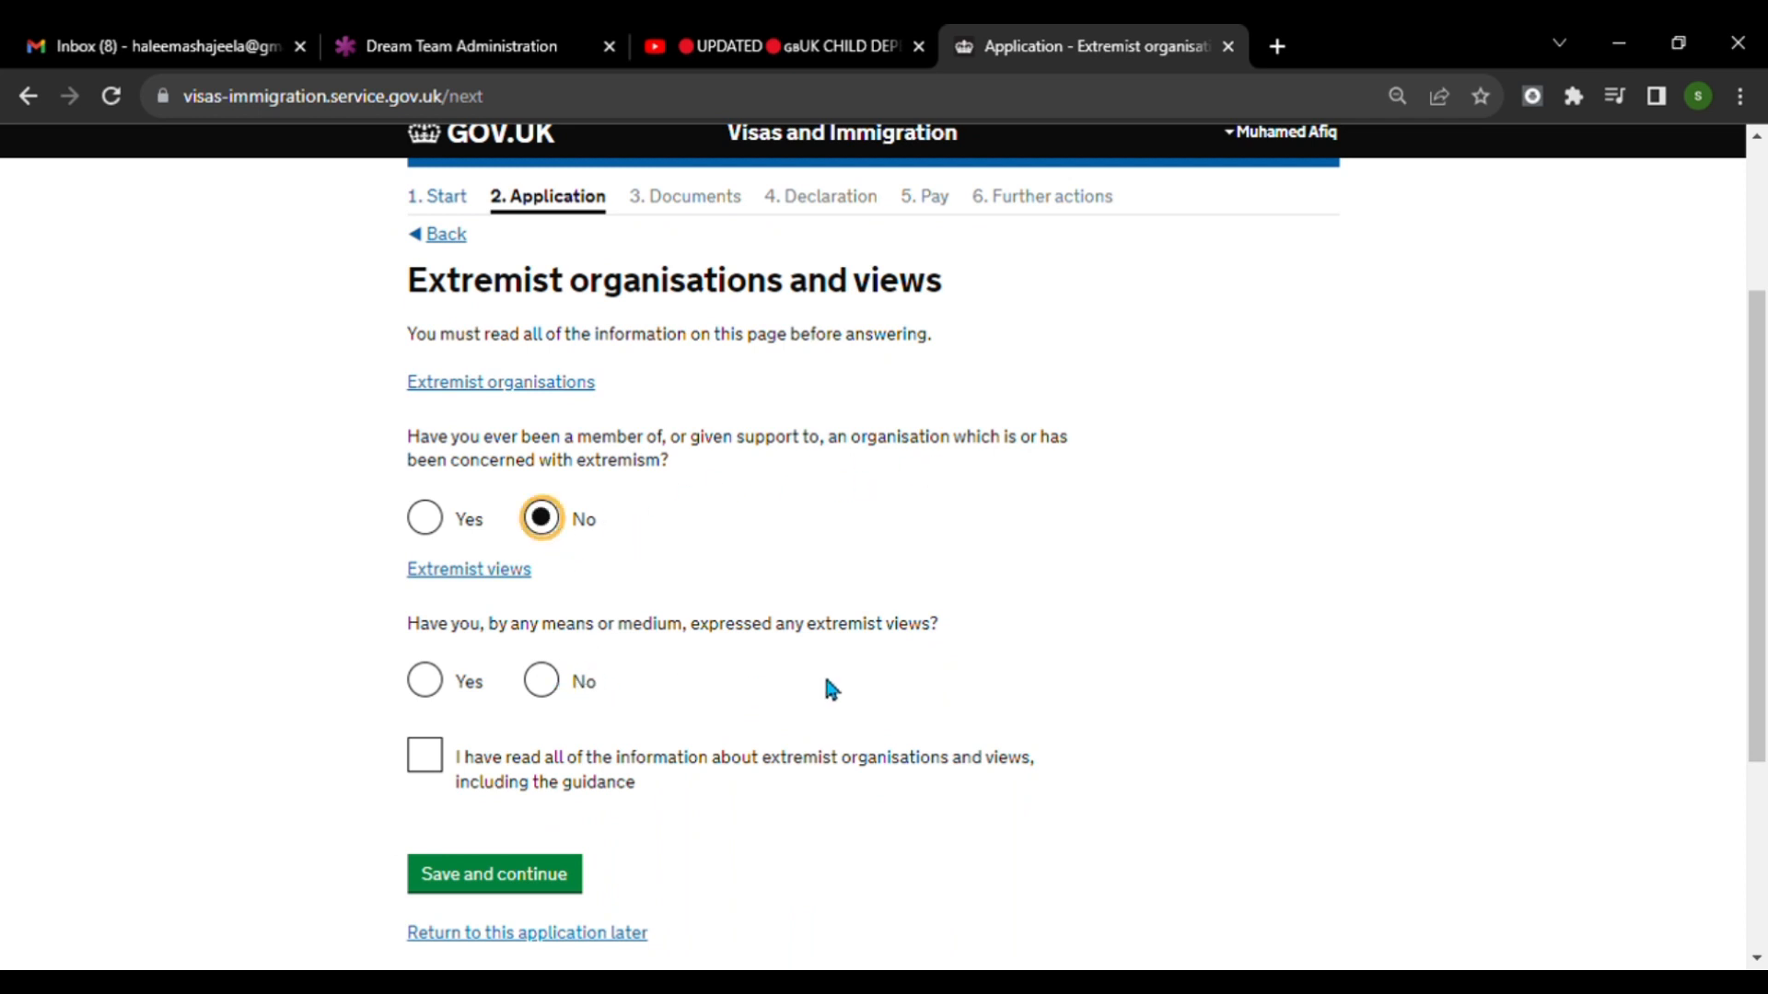
pyautogui.click(546, 682)
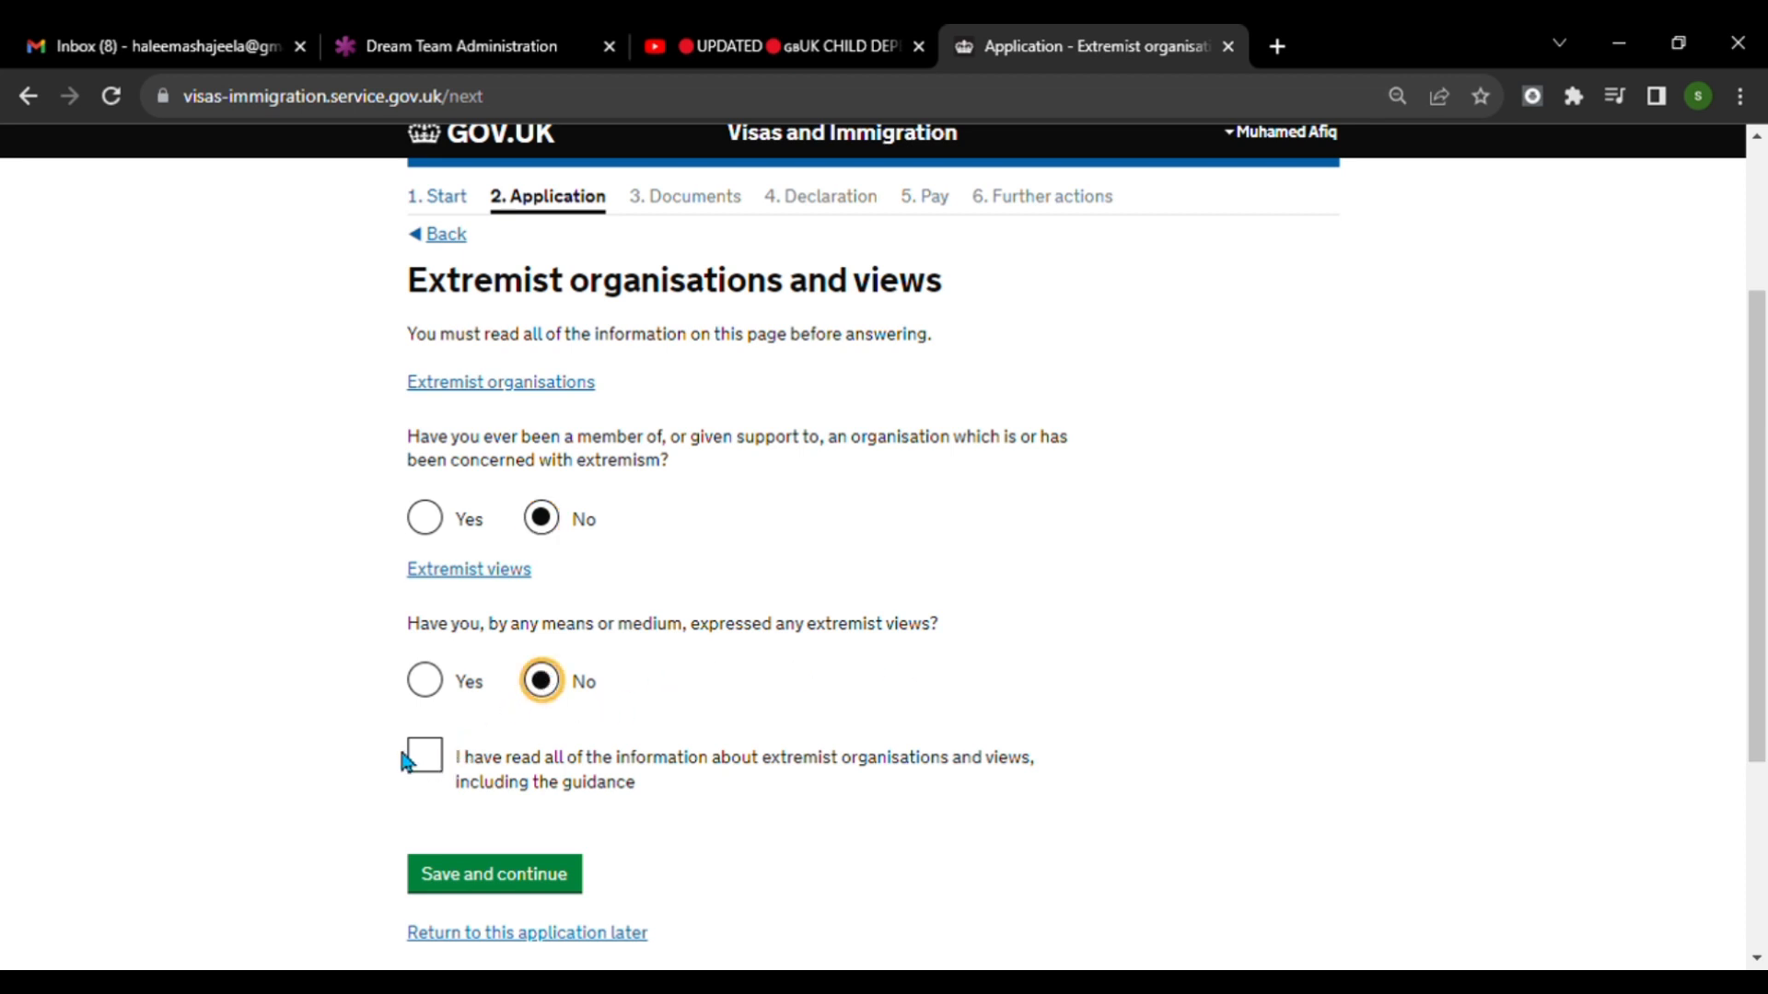
pyautogui.click(429, 758)
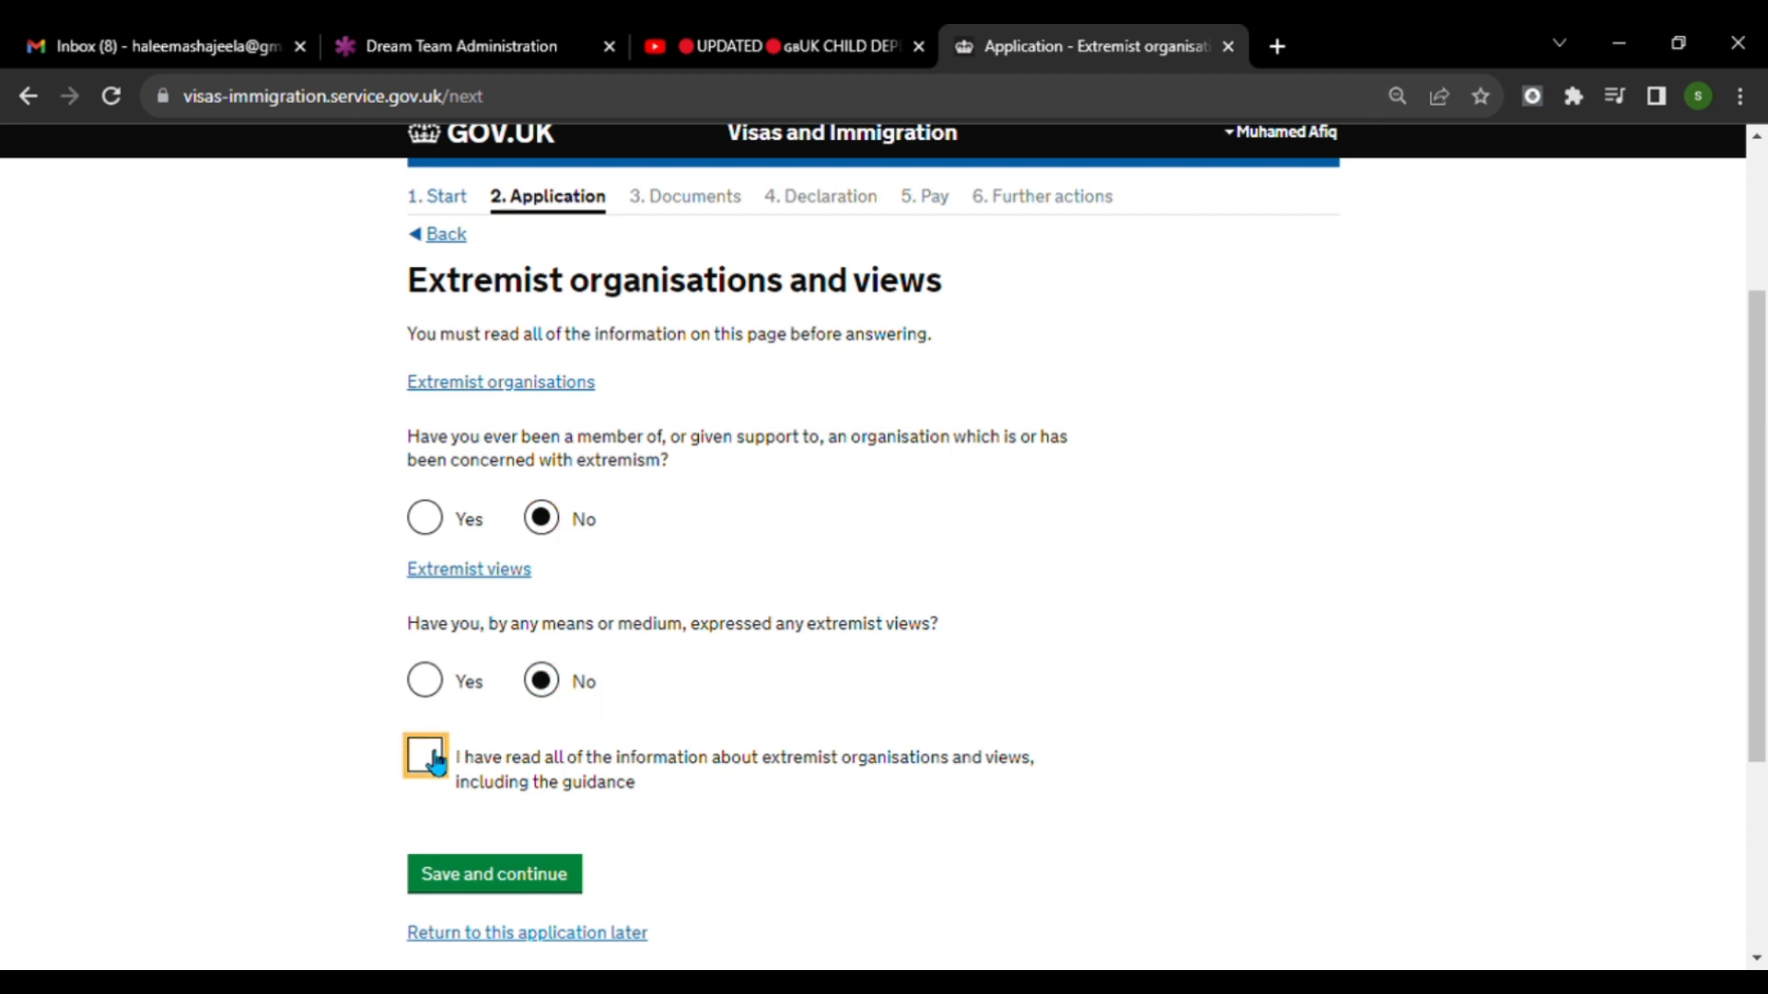
pyautogui.click(534, 883)
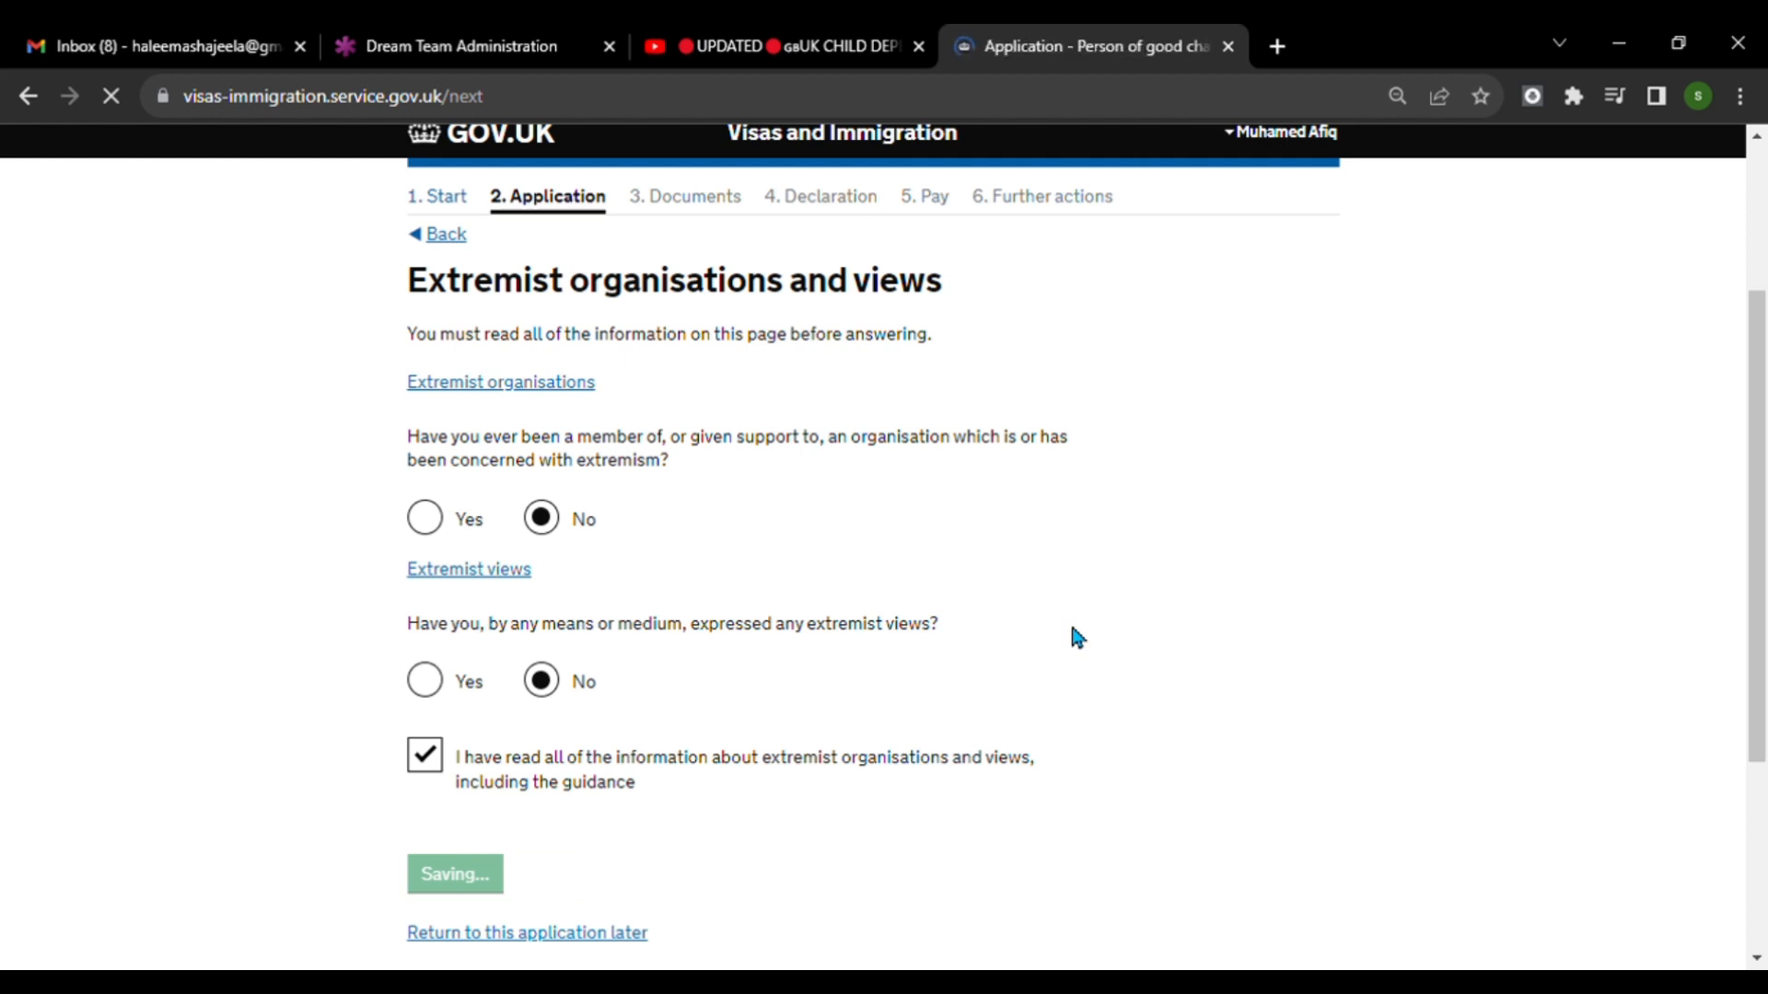
# Answer No to all three person of good character questions and save the page.
pyautogui.scroll(-3, 1072, 622)
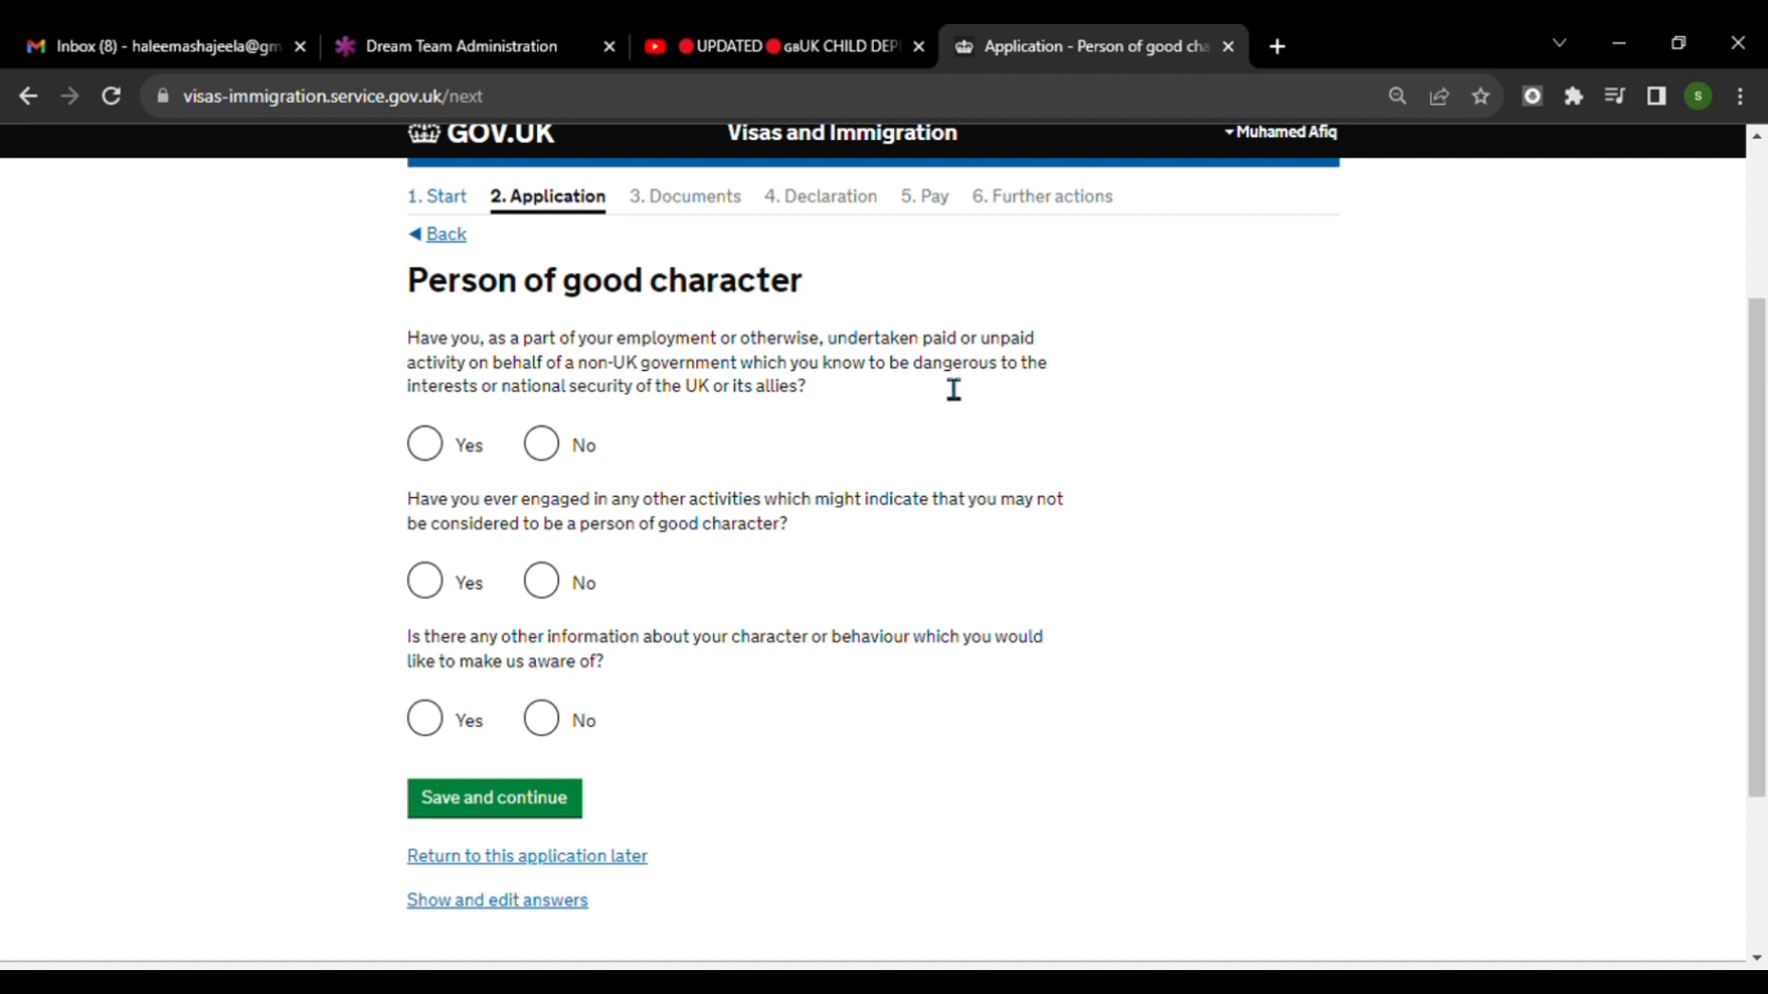
pyautogui.click(556, 453)
pyautogui.click(540, 582)
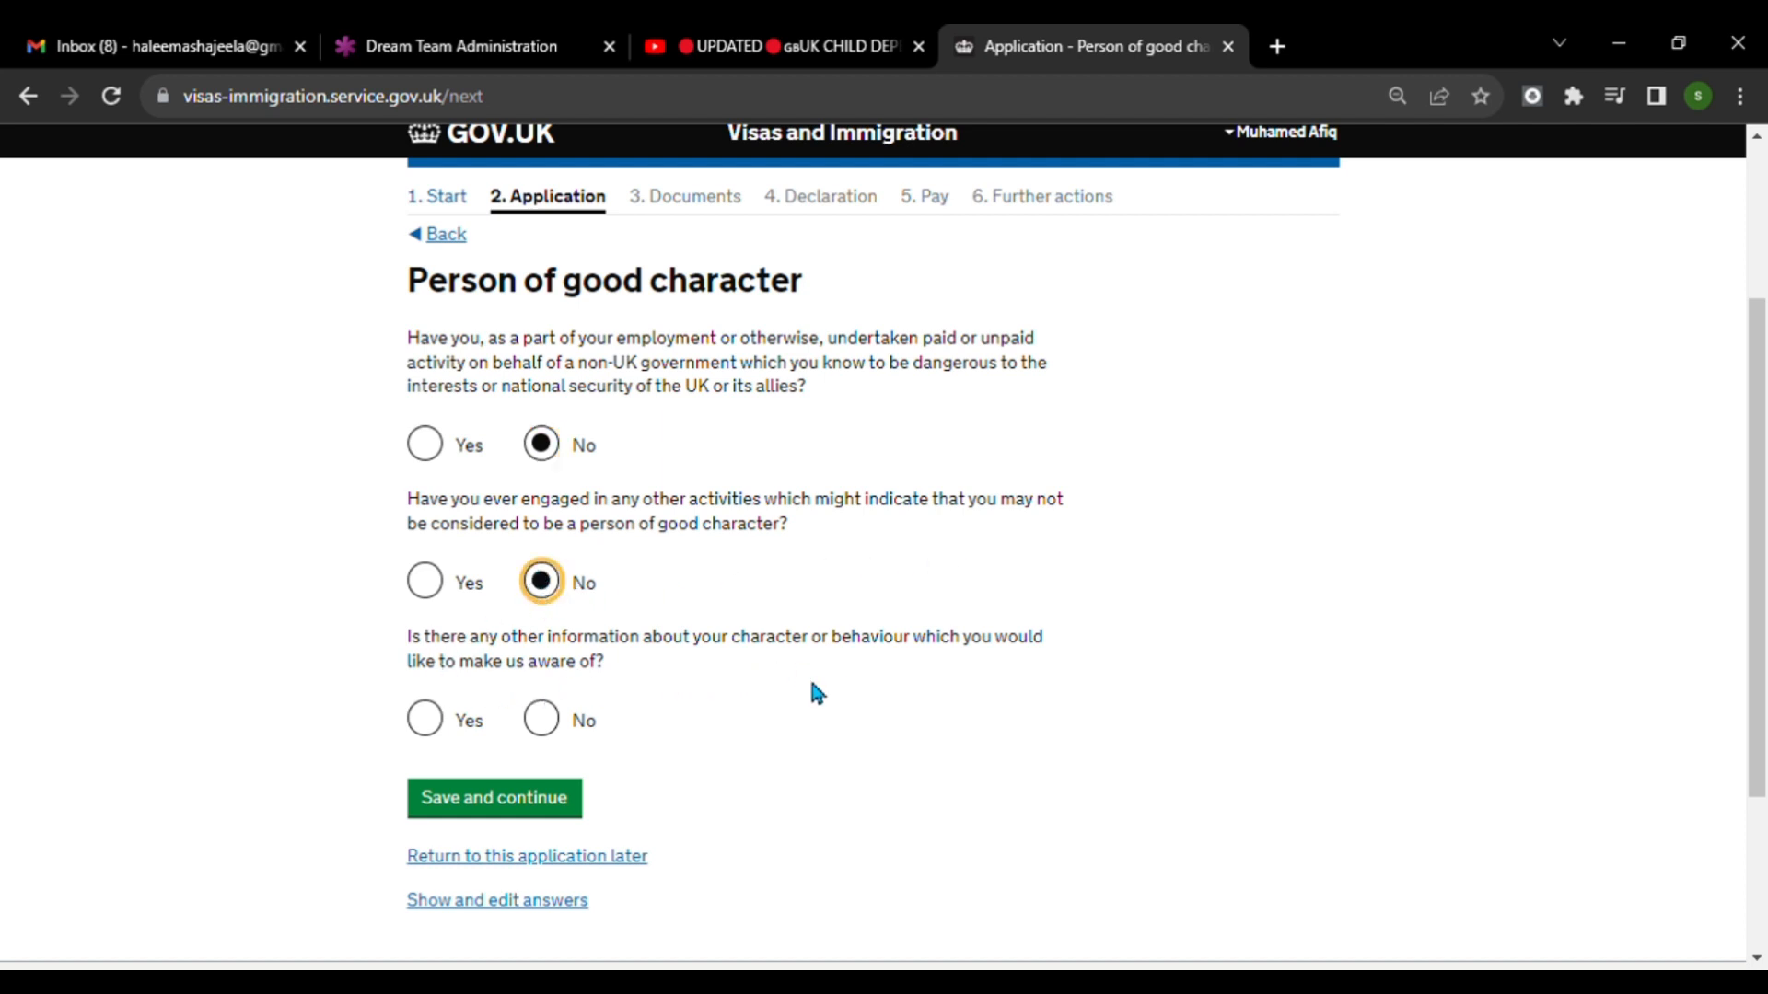
pyautogui.click(543, 720)
pyautogui.click(506, 797)
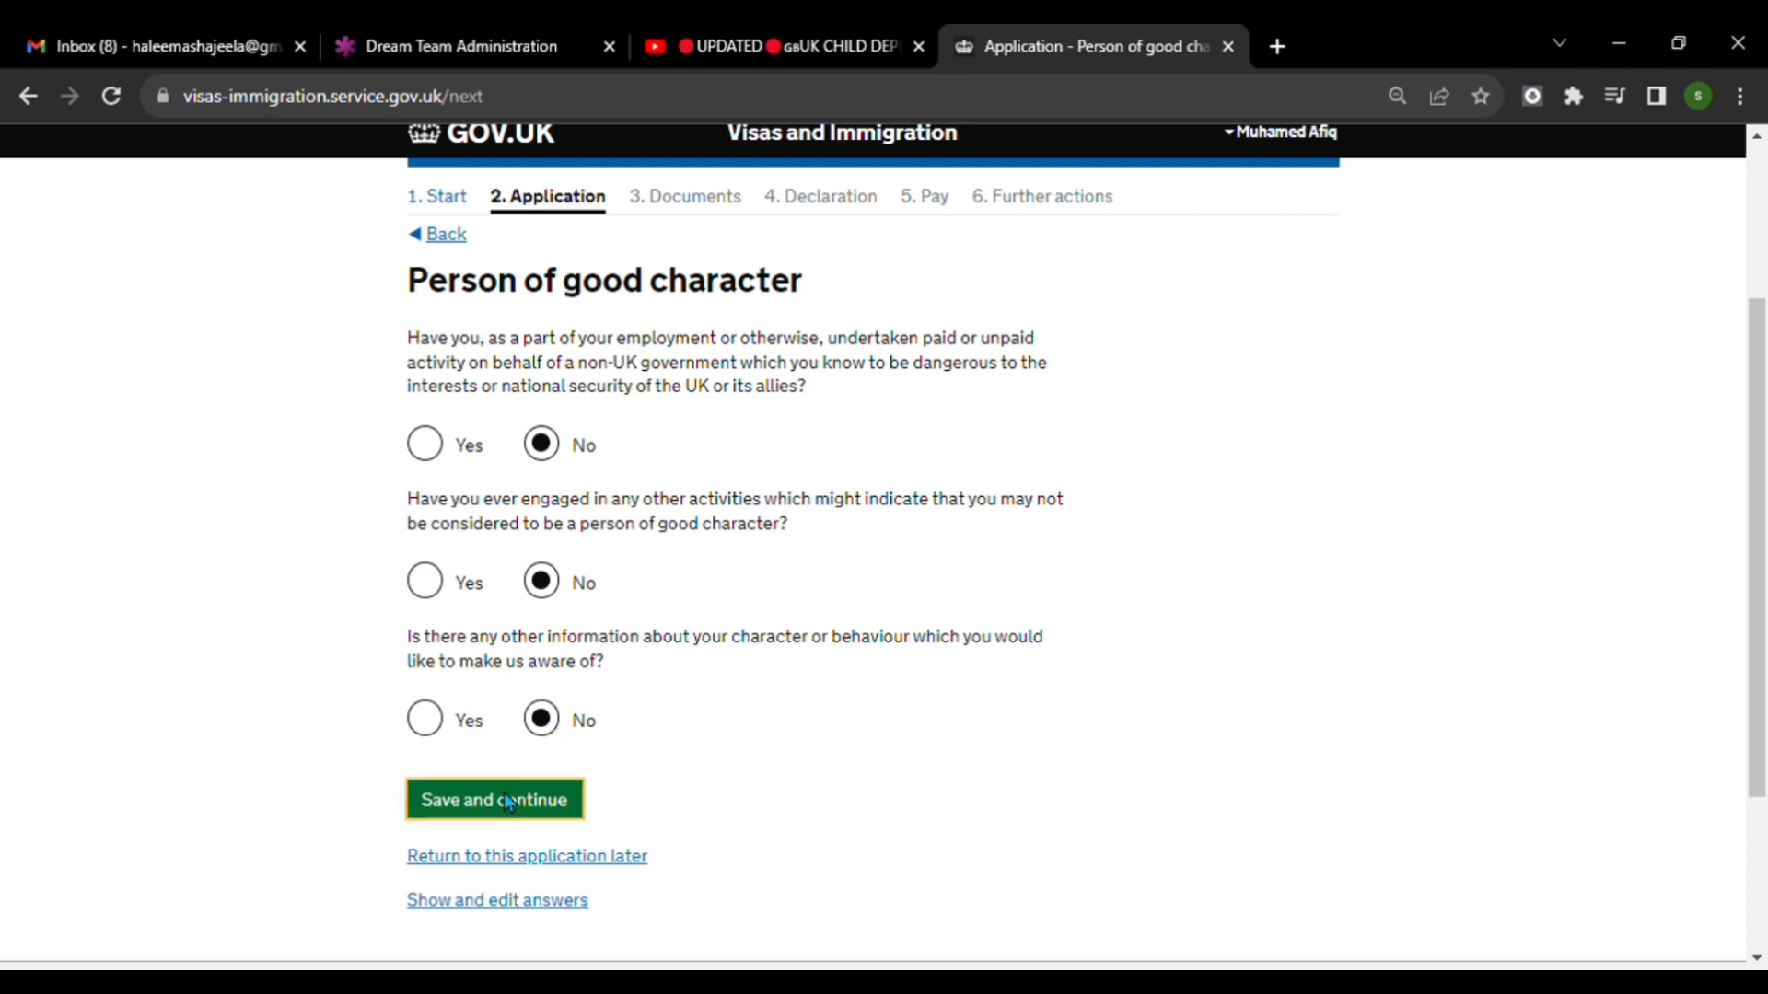
# Save the additional information page without further details and continue past the answer check to the documents section.
pyautogui.scroll(-1, 987, 747)
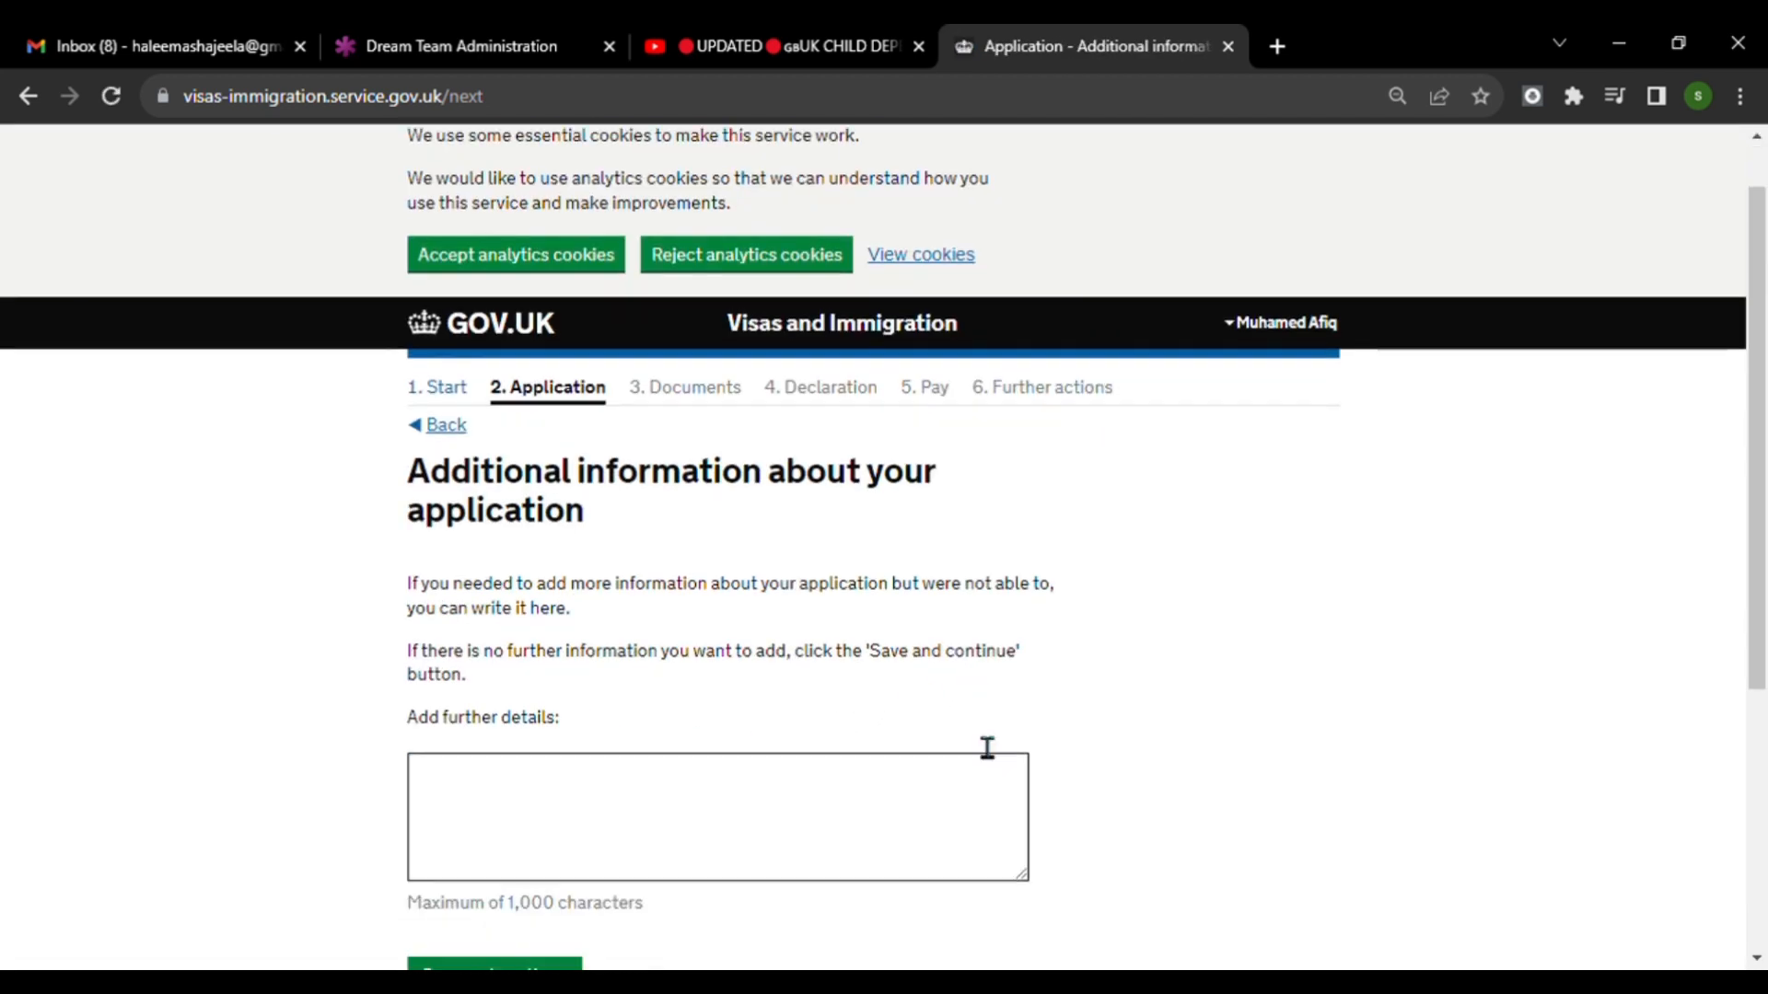
pyautogui.scroll(-2, 987, 748)
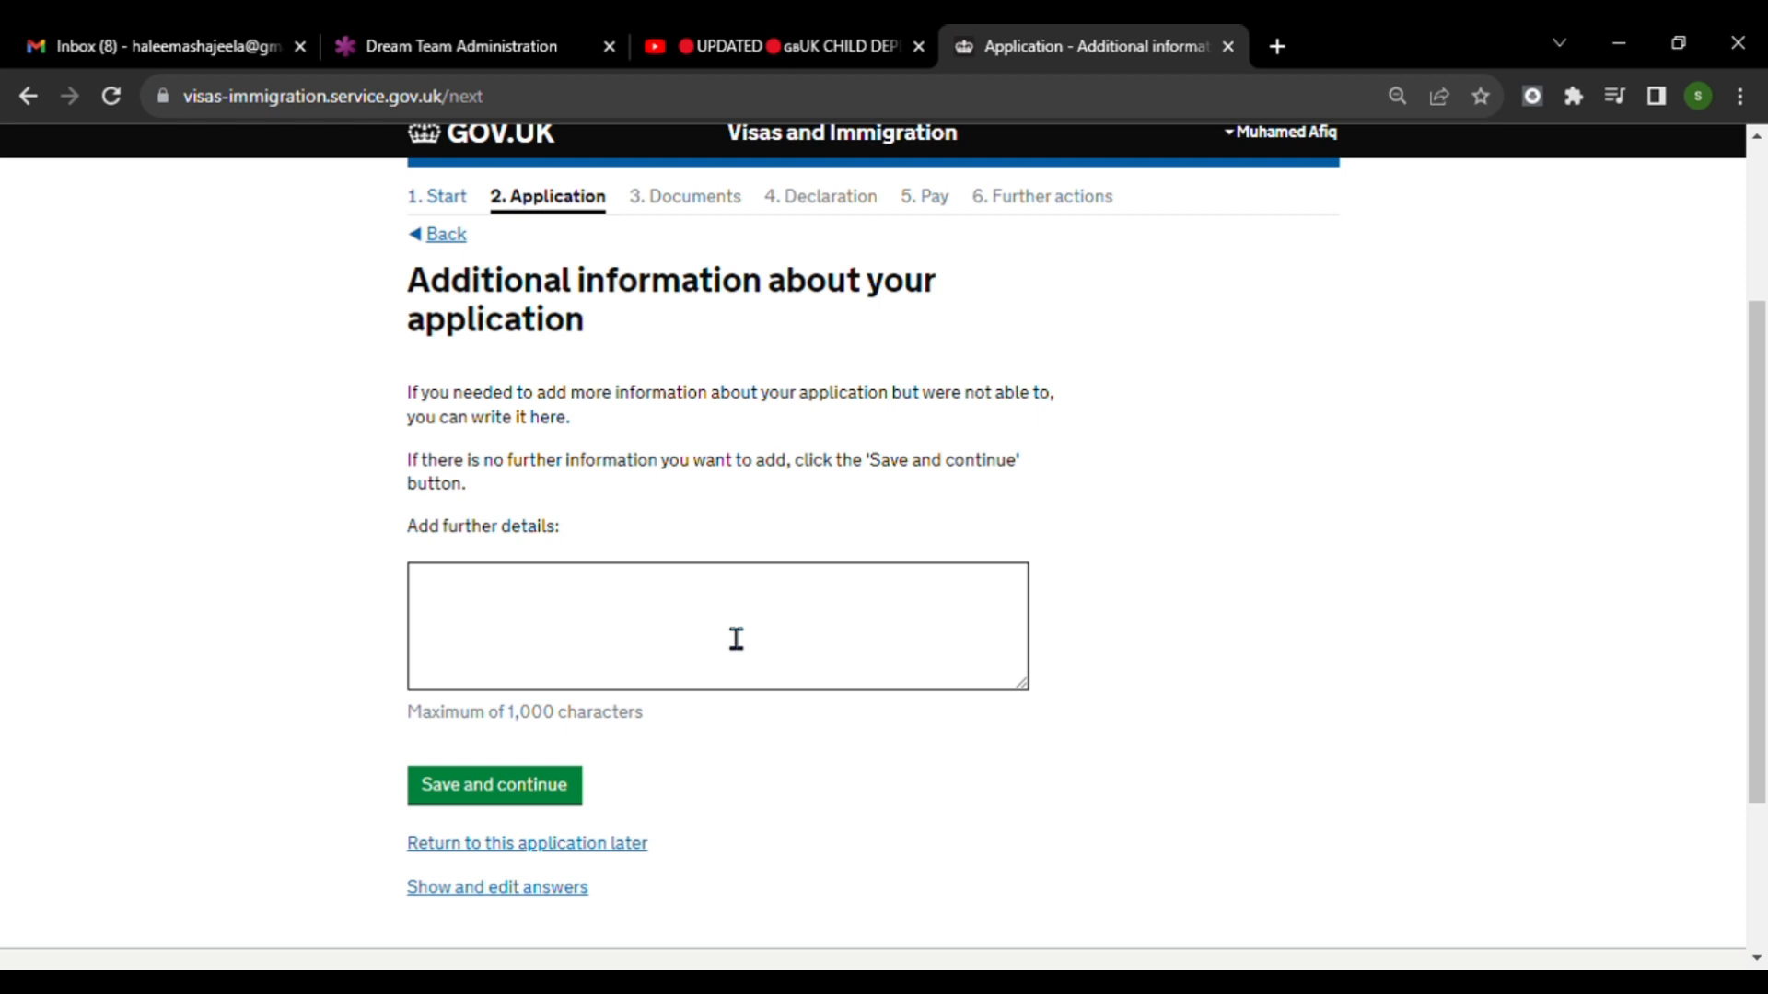
pyautogui.click(527, 790)
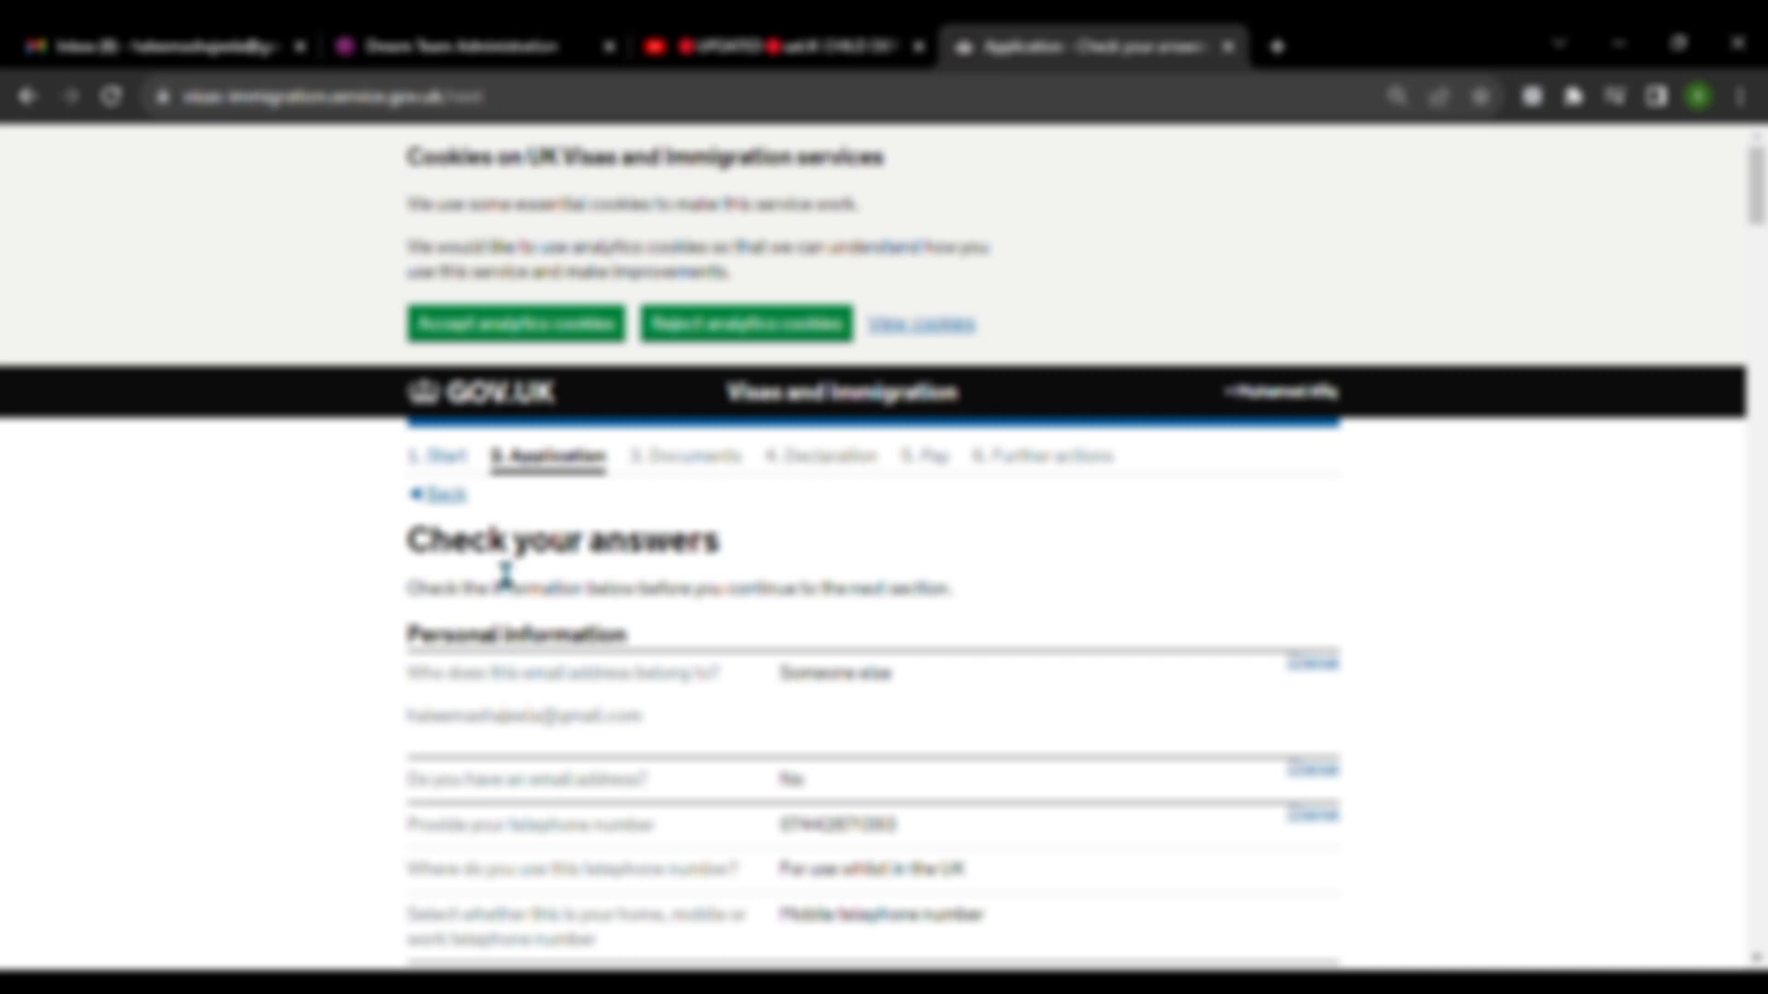
pyautogui.scroll(-20, 505, 577)
pyautogui.scroll(-20, 640, 587)
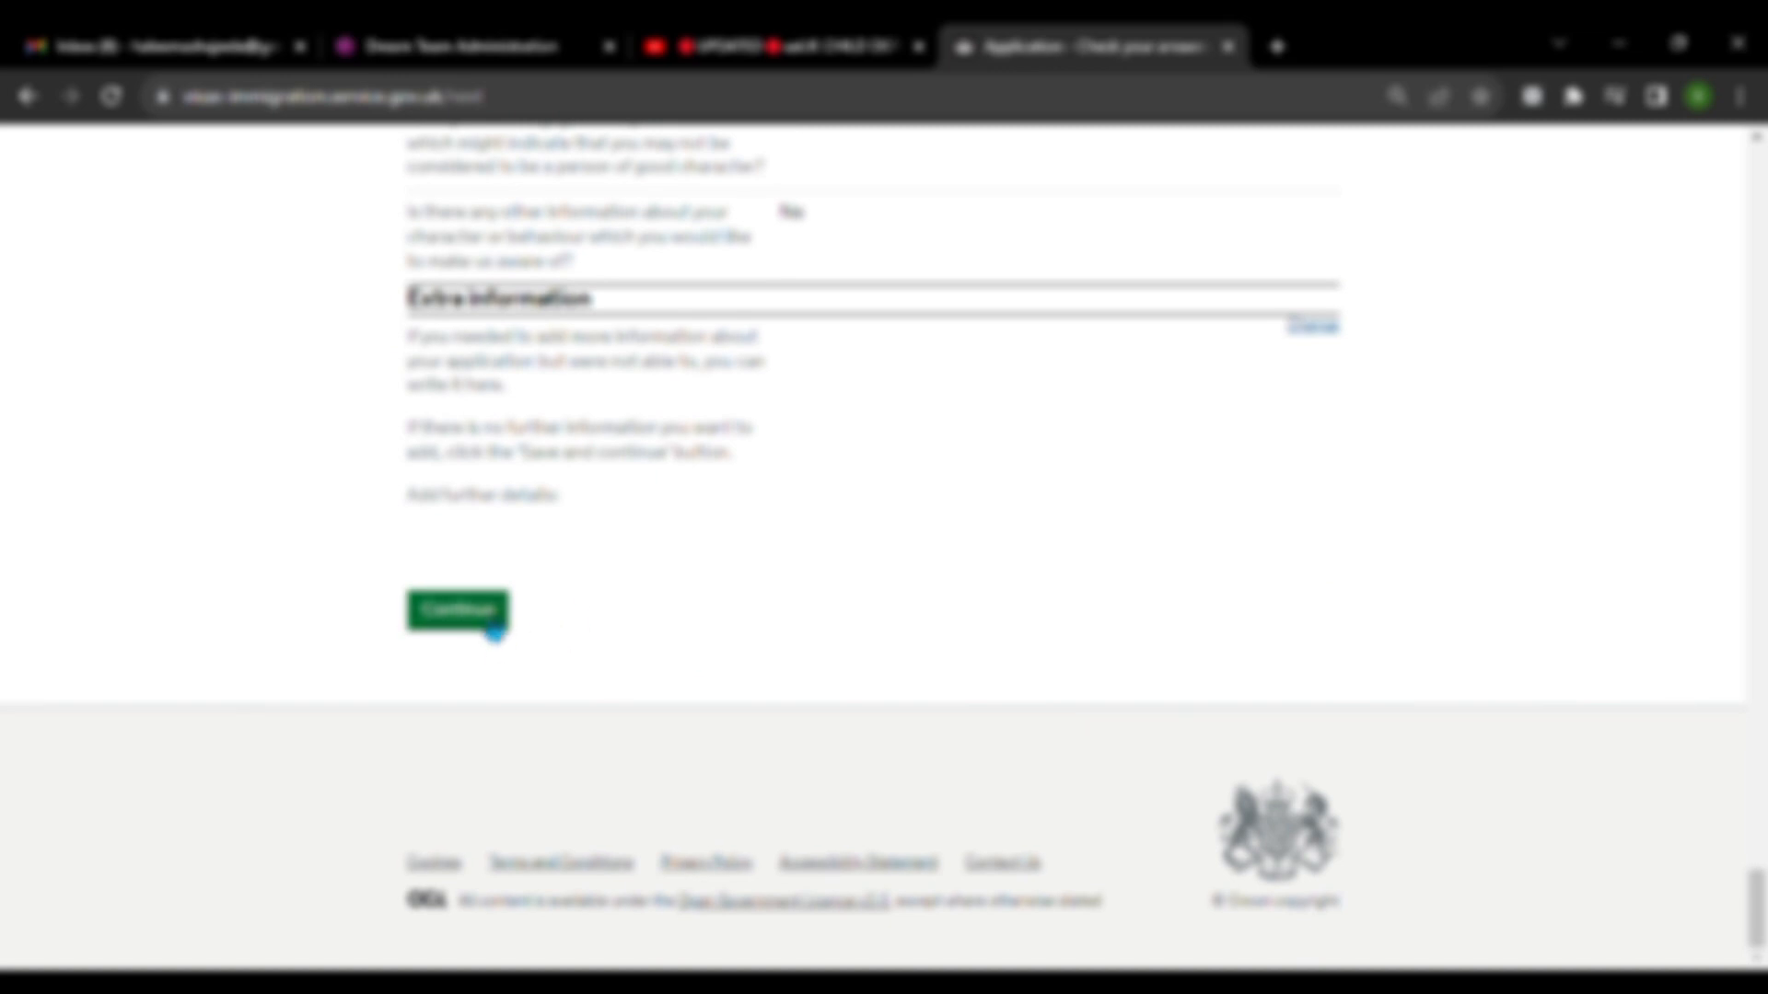
pyautogui.click(495, 626)
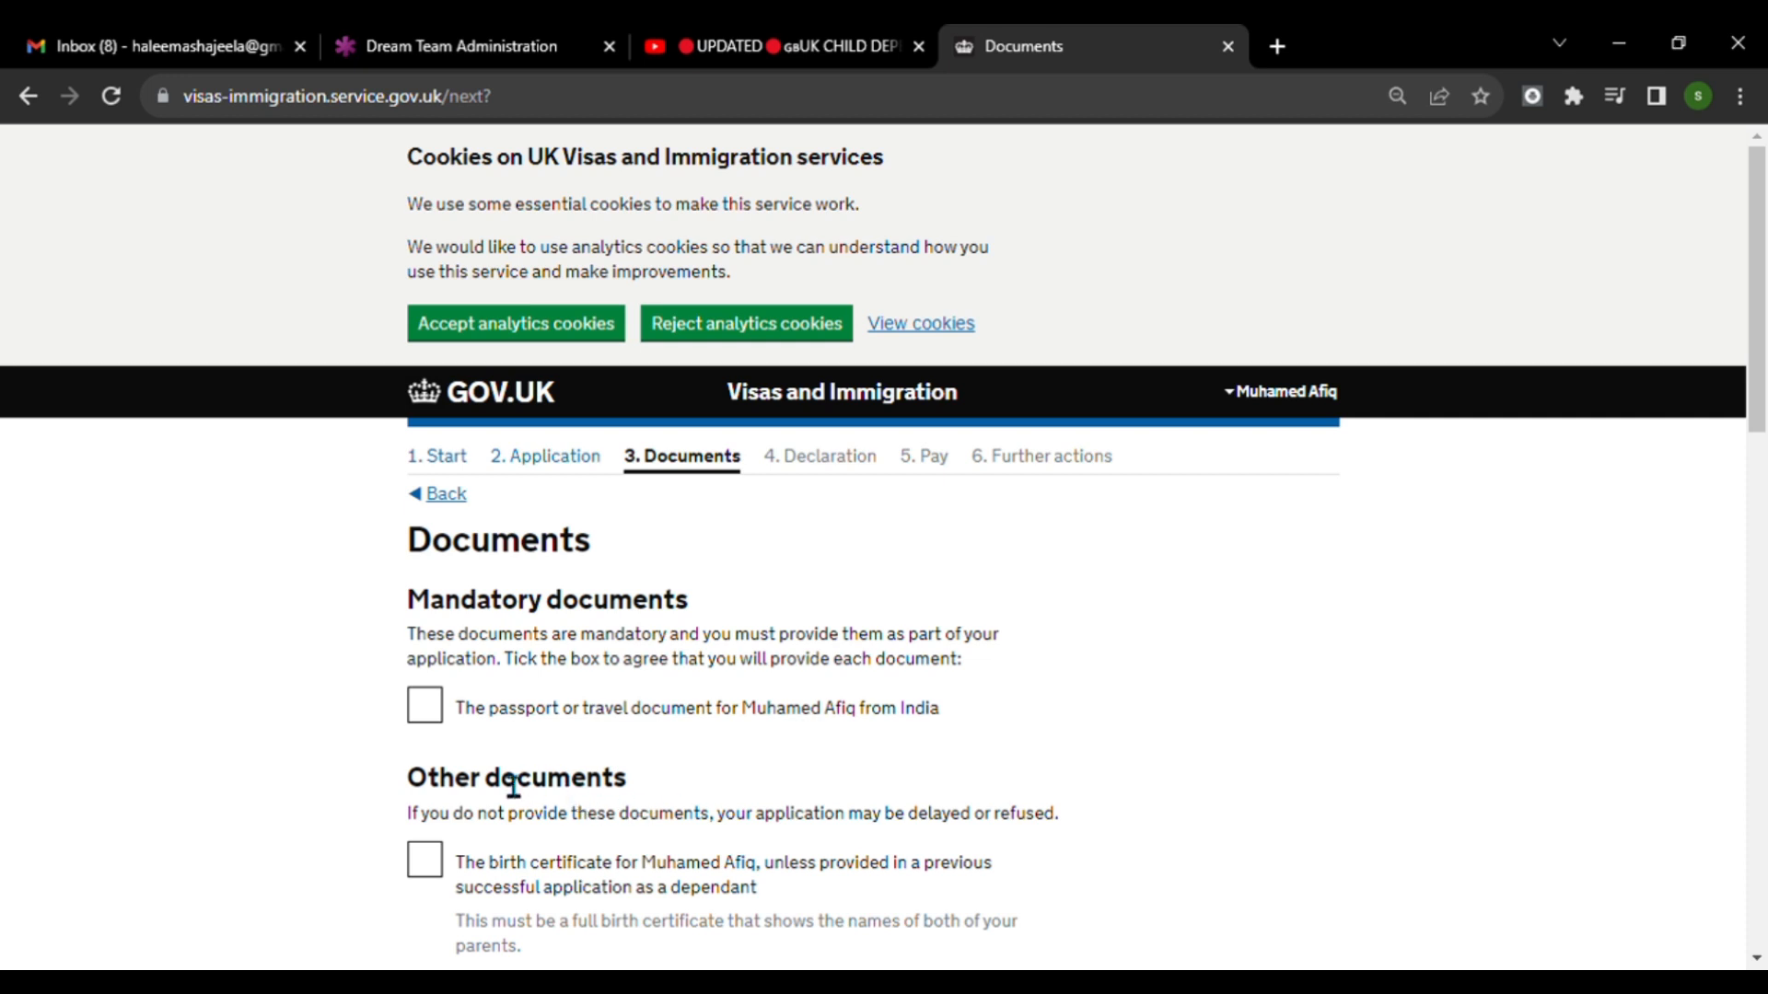
# Agree to provide the applicant's passport or travel document, birth certificate, and letter of consent from the parents or legal guardians.
pyautogui.click(440, 720)
pyautogui.scroll(-3, 896, 718)
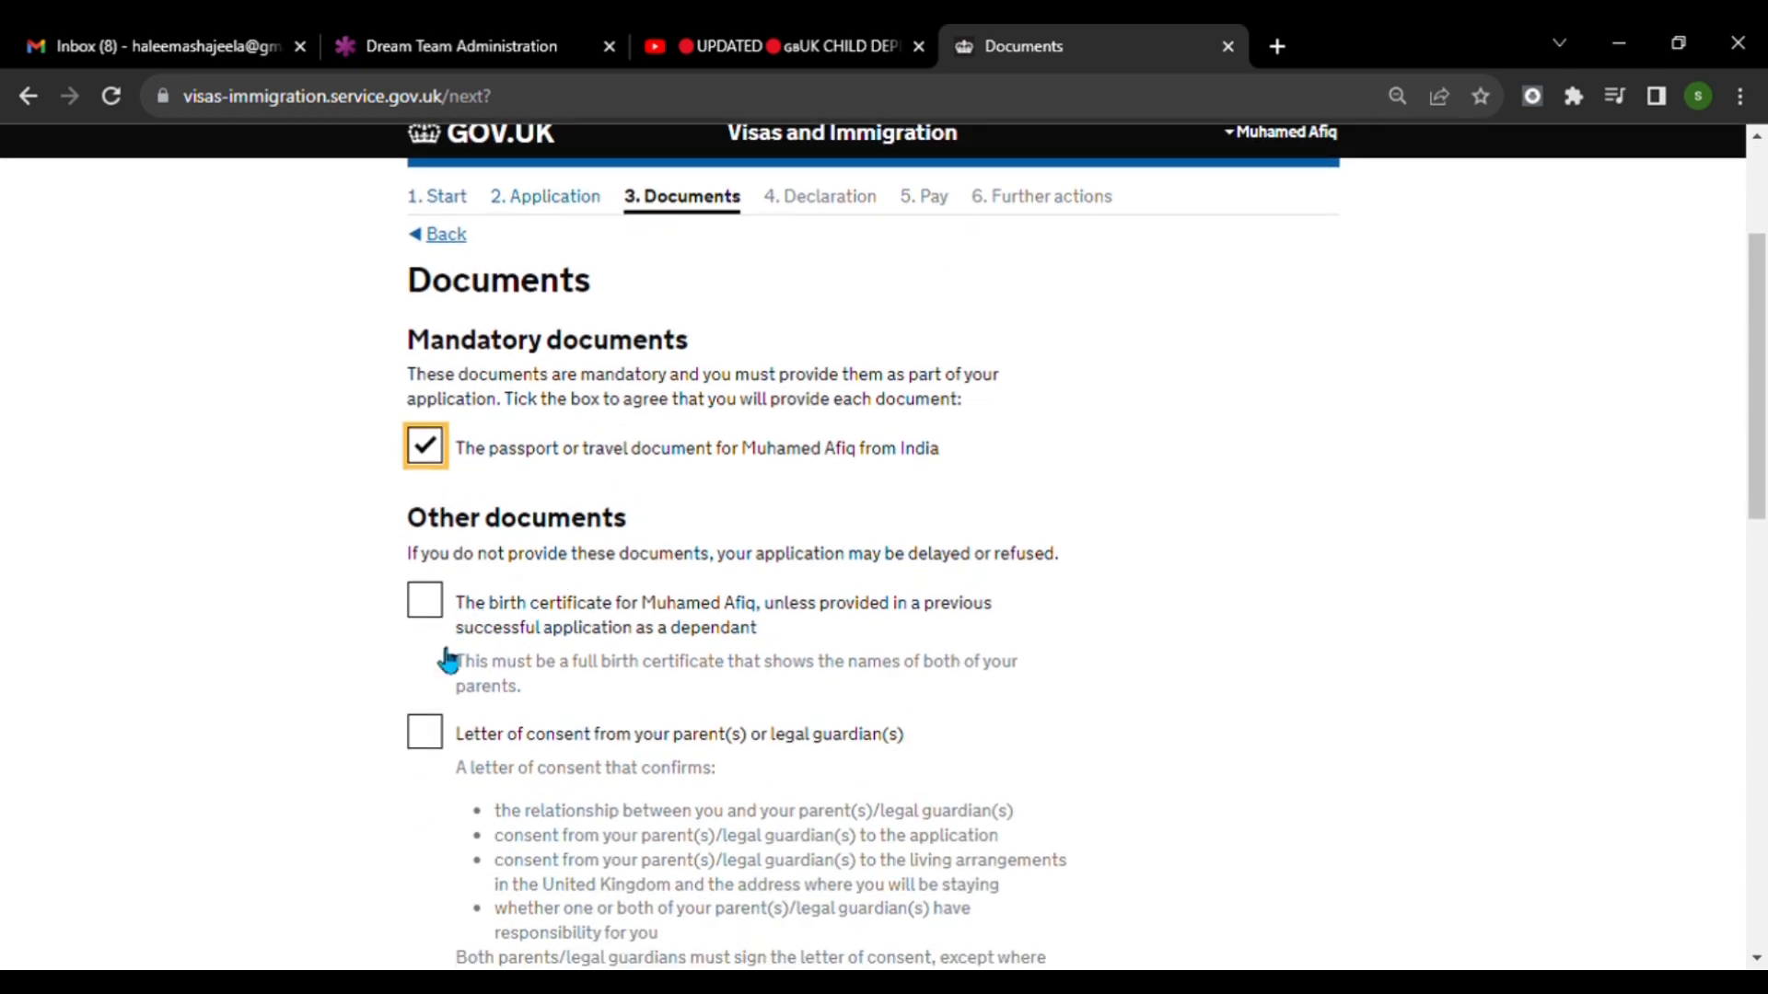
pyautogui.click(429, 610)
pyautogui.scroll(-3, 444, 644)
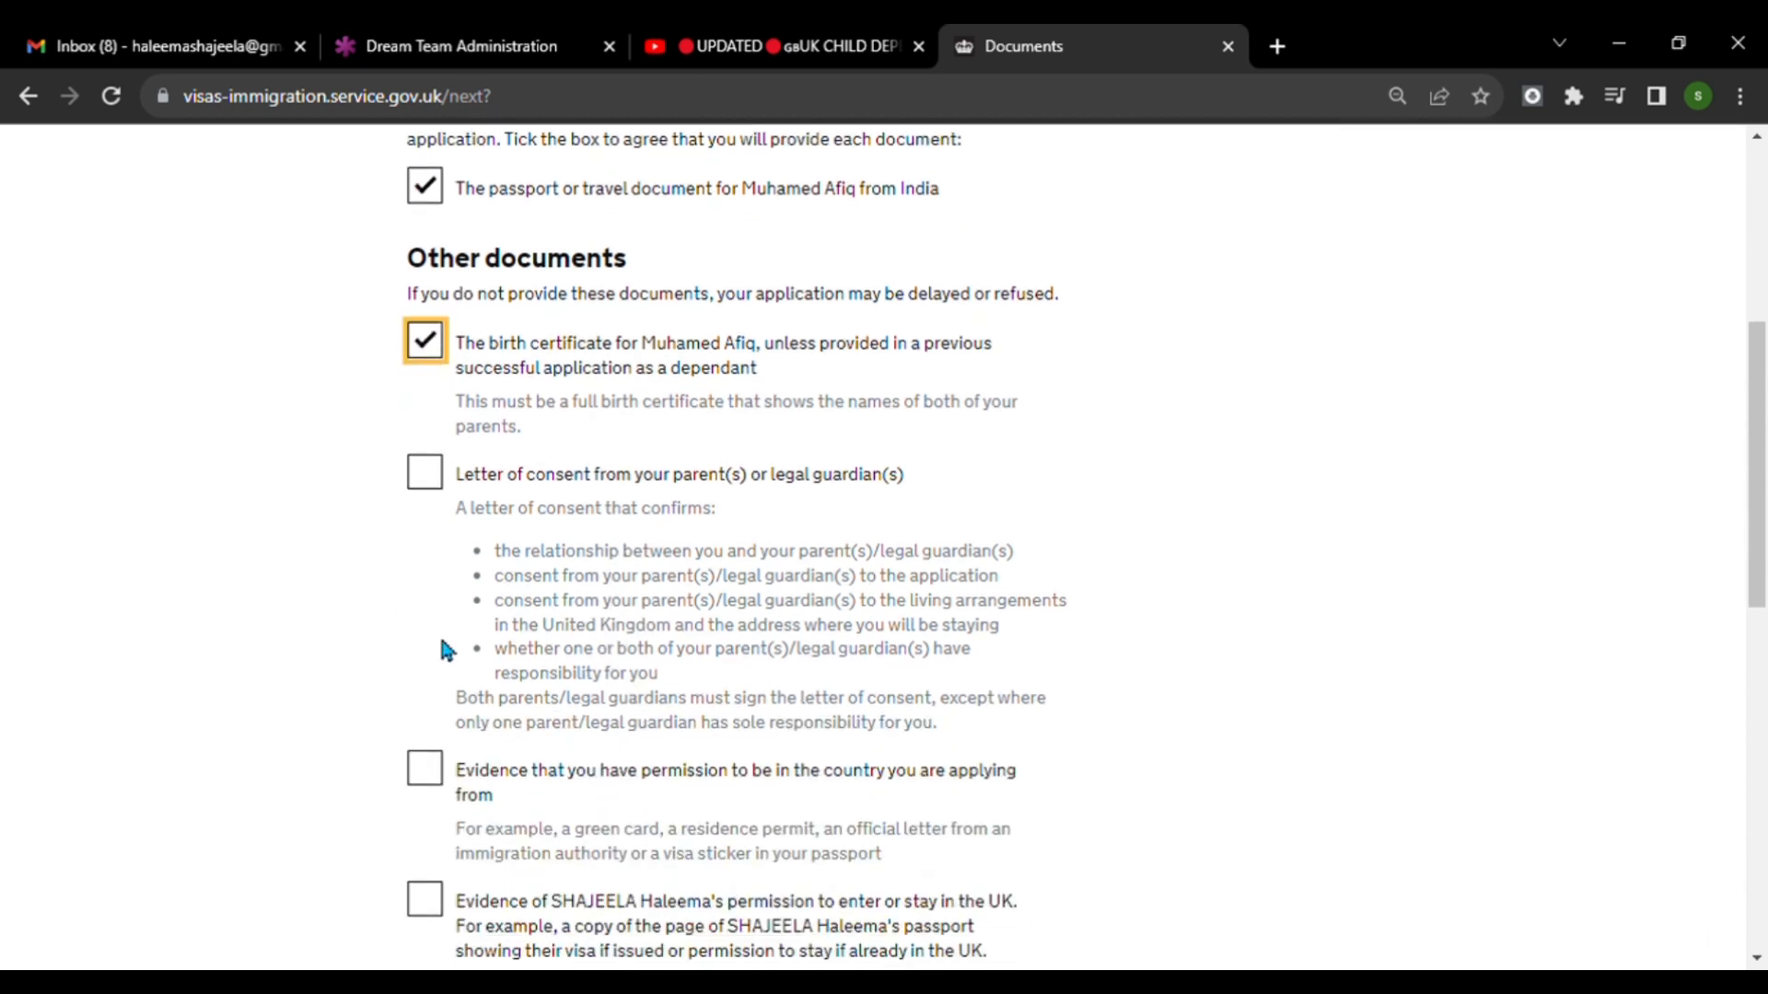
pyautogui.click(440, 486)
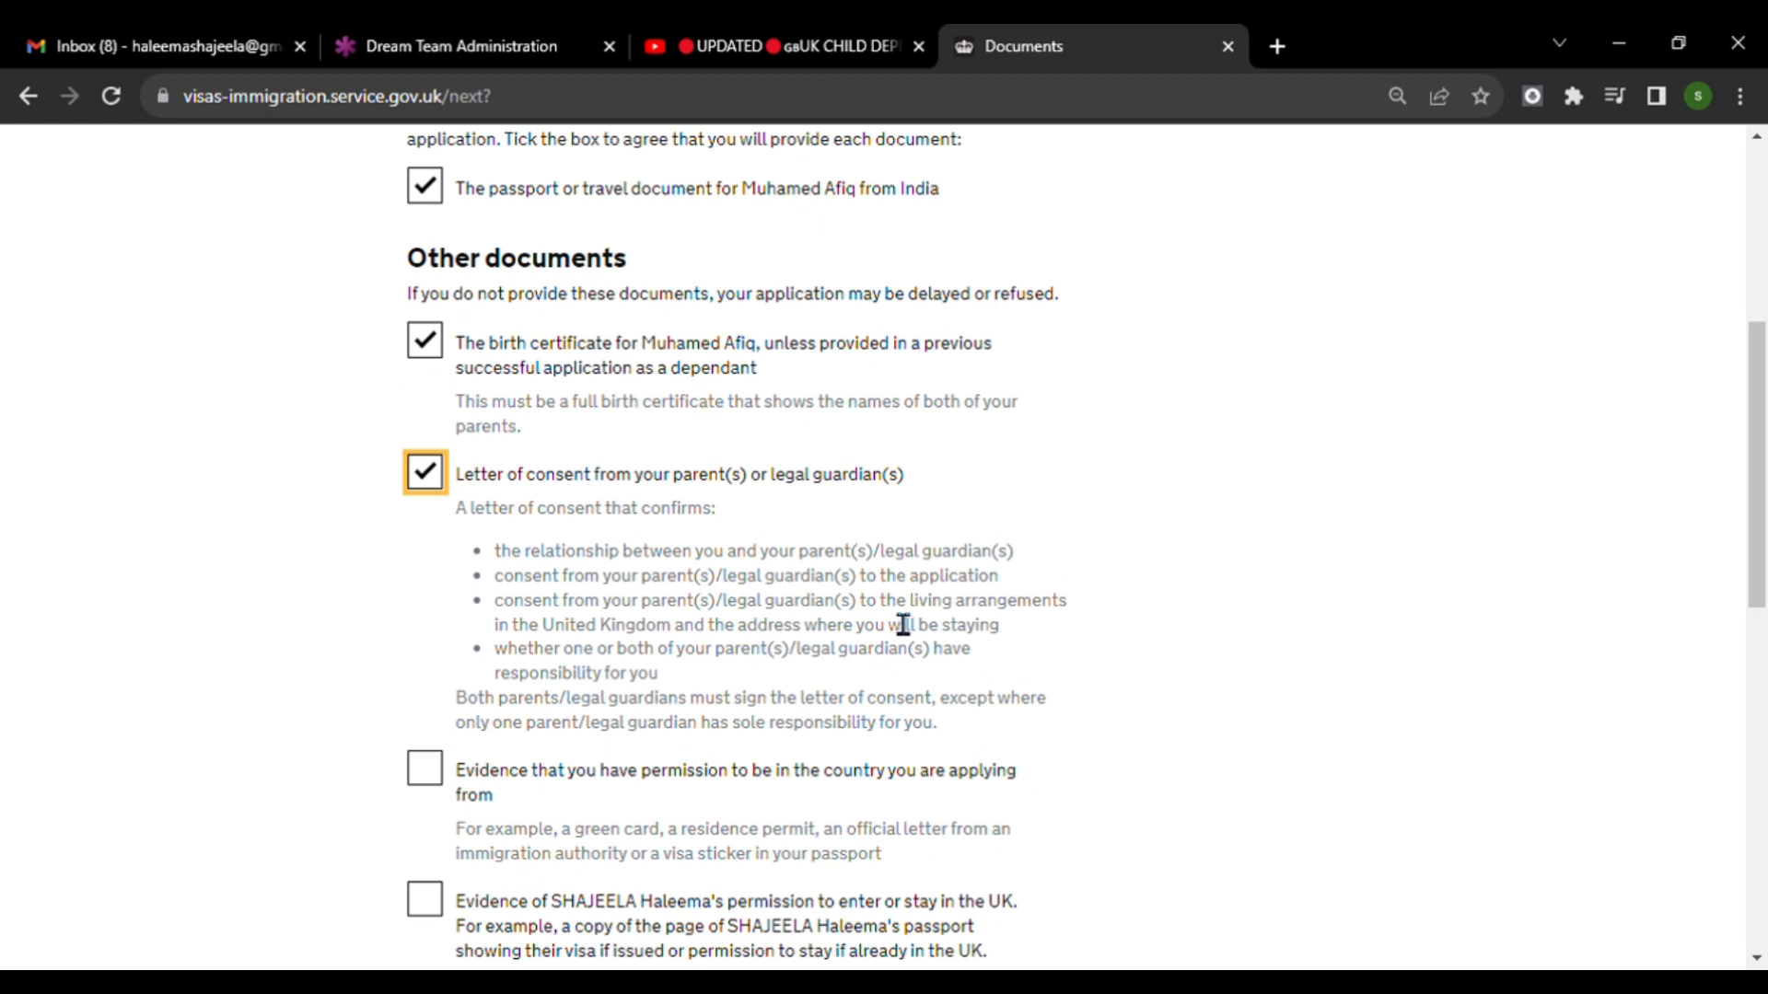
# Agree to provide evidence of permission to be in the country of application and of the parent's UK permission, and save the documents page.
pyautogui.scroll(-1, 903, 625)
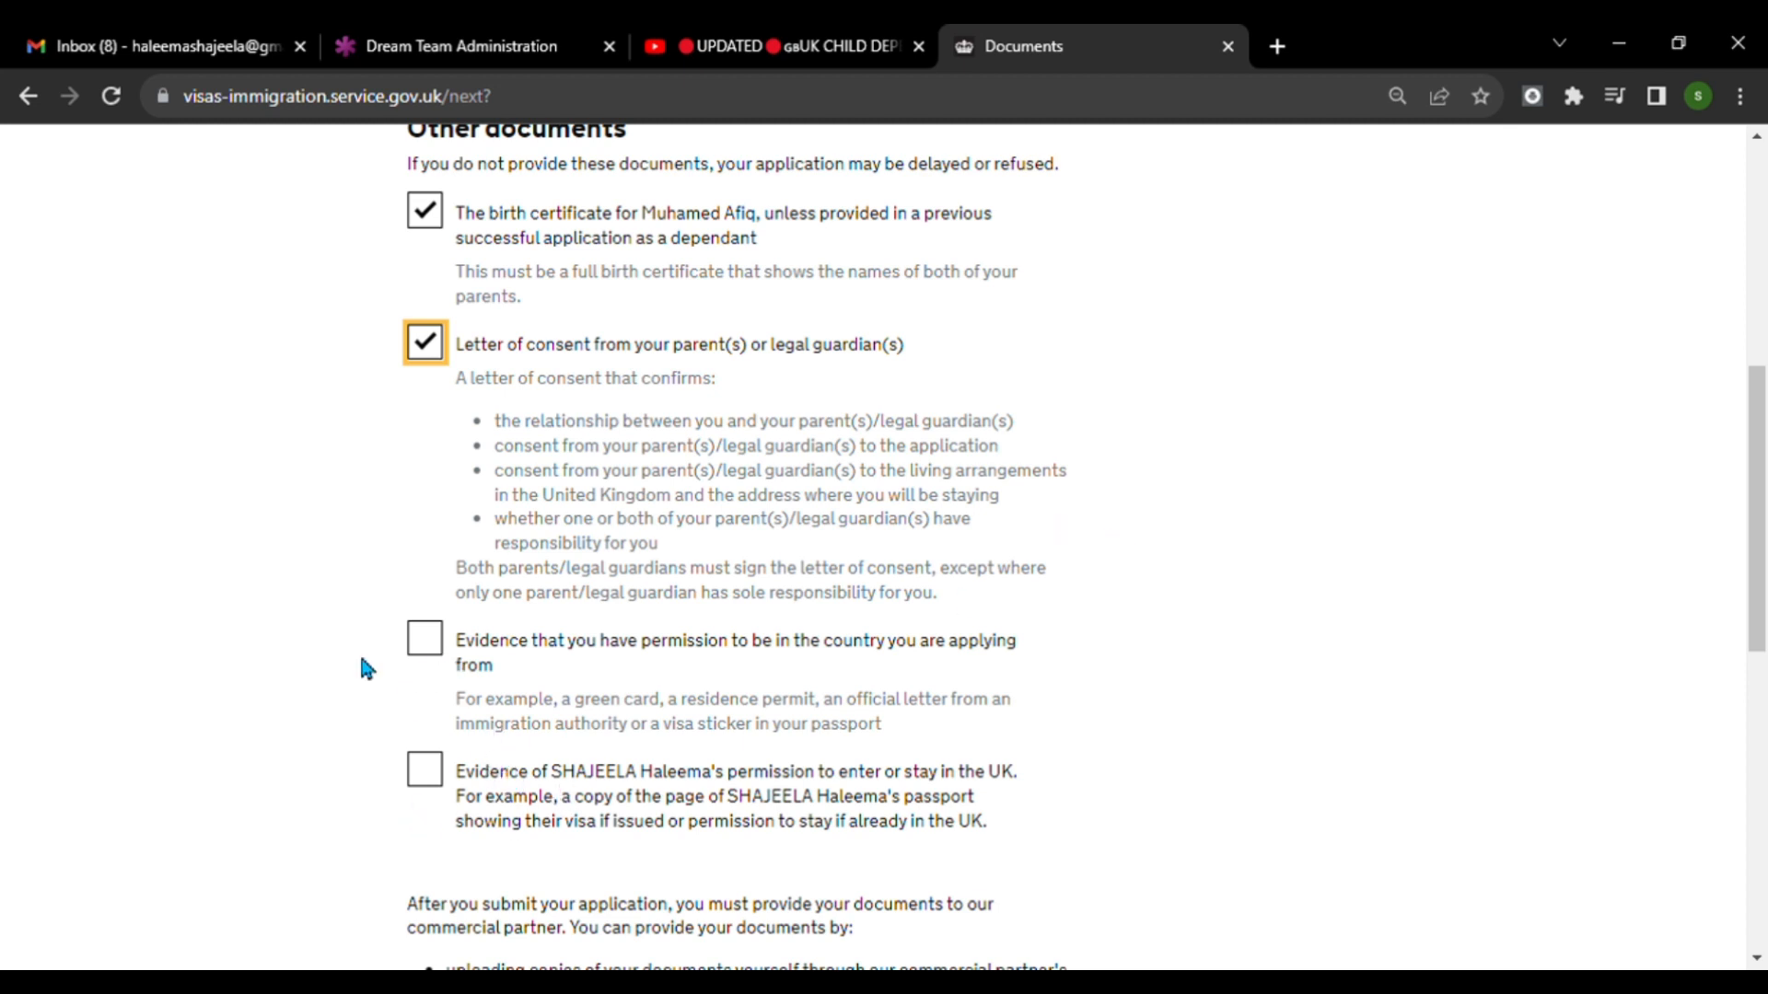
pyautogui.click(421, 643)
pyautogui.scroll(-2, 432, 682)
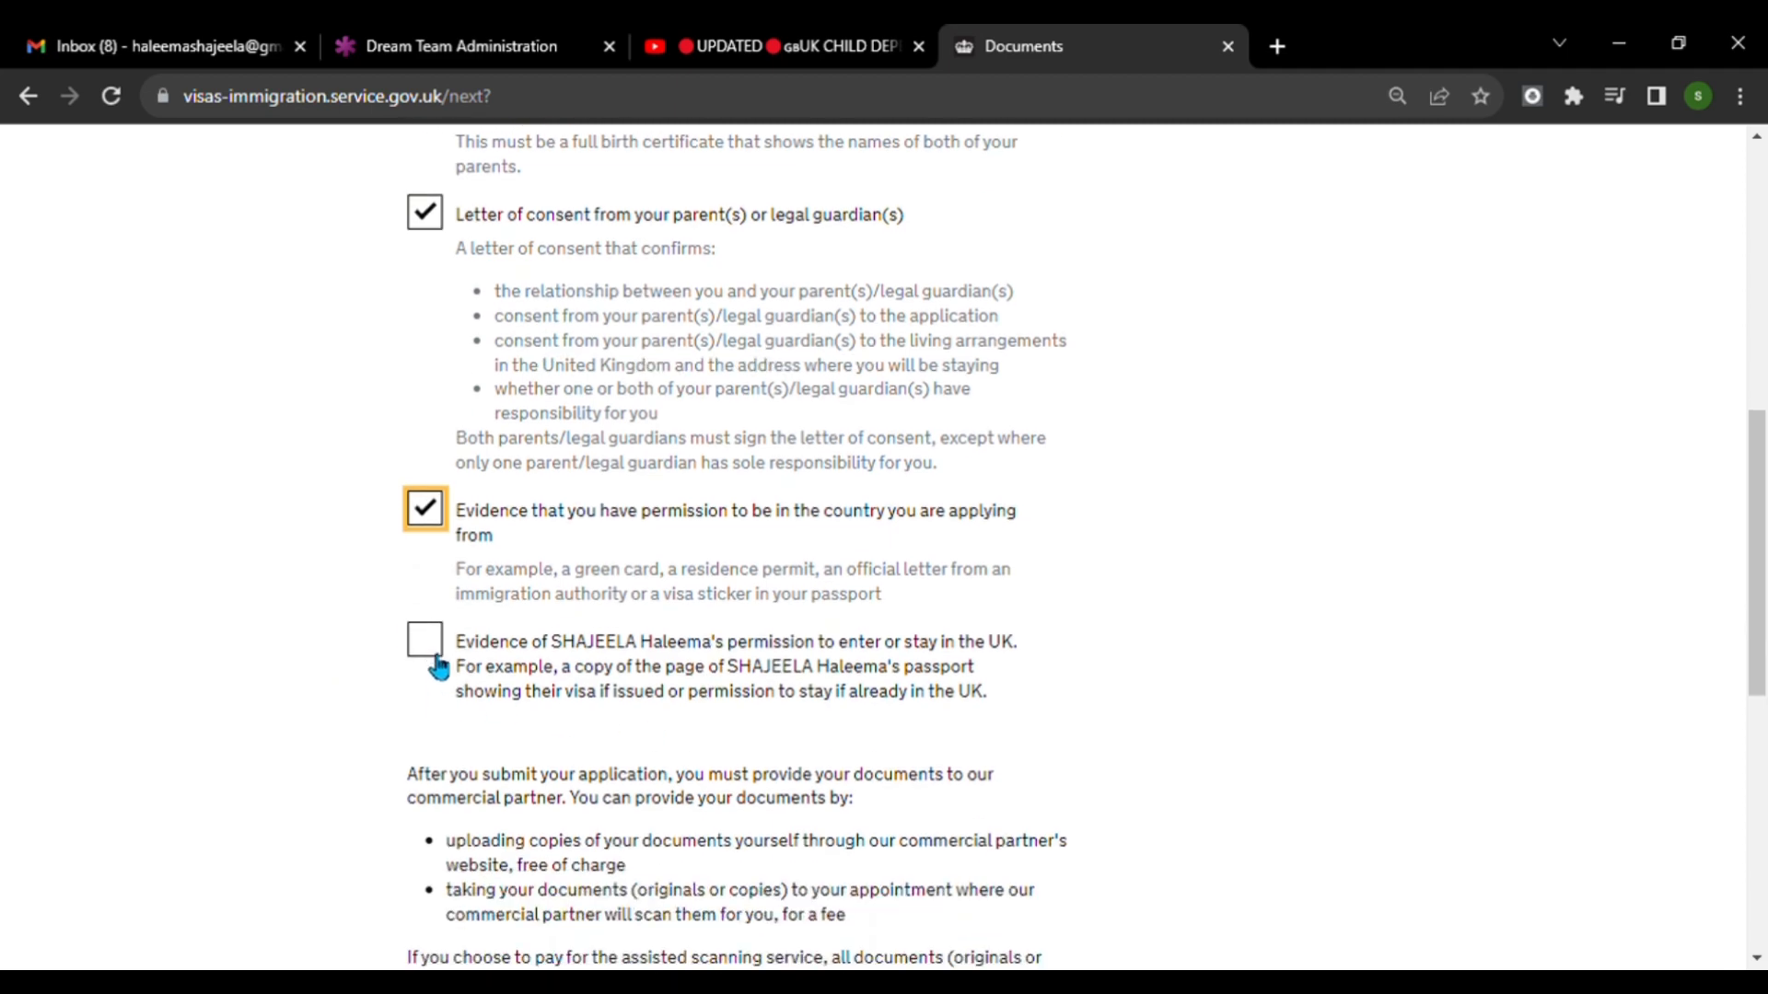
pyautogui.click(448, 655)
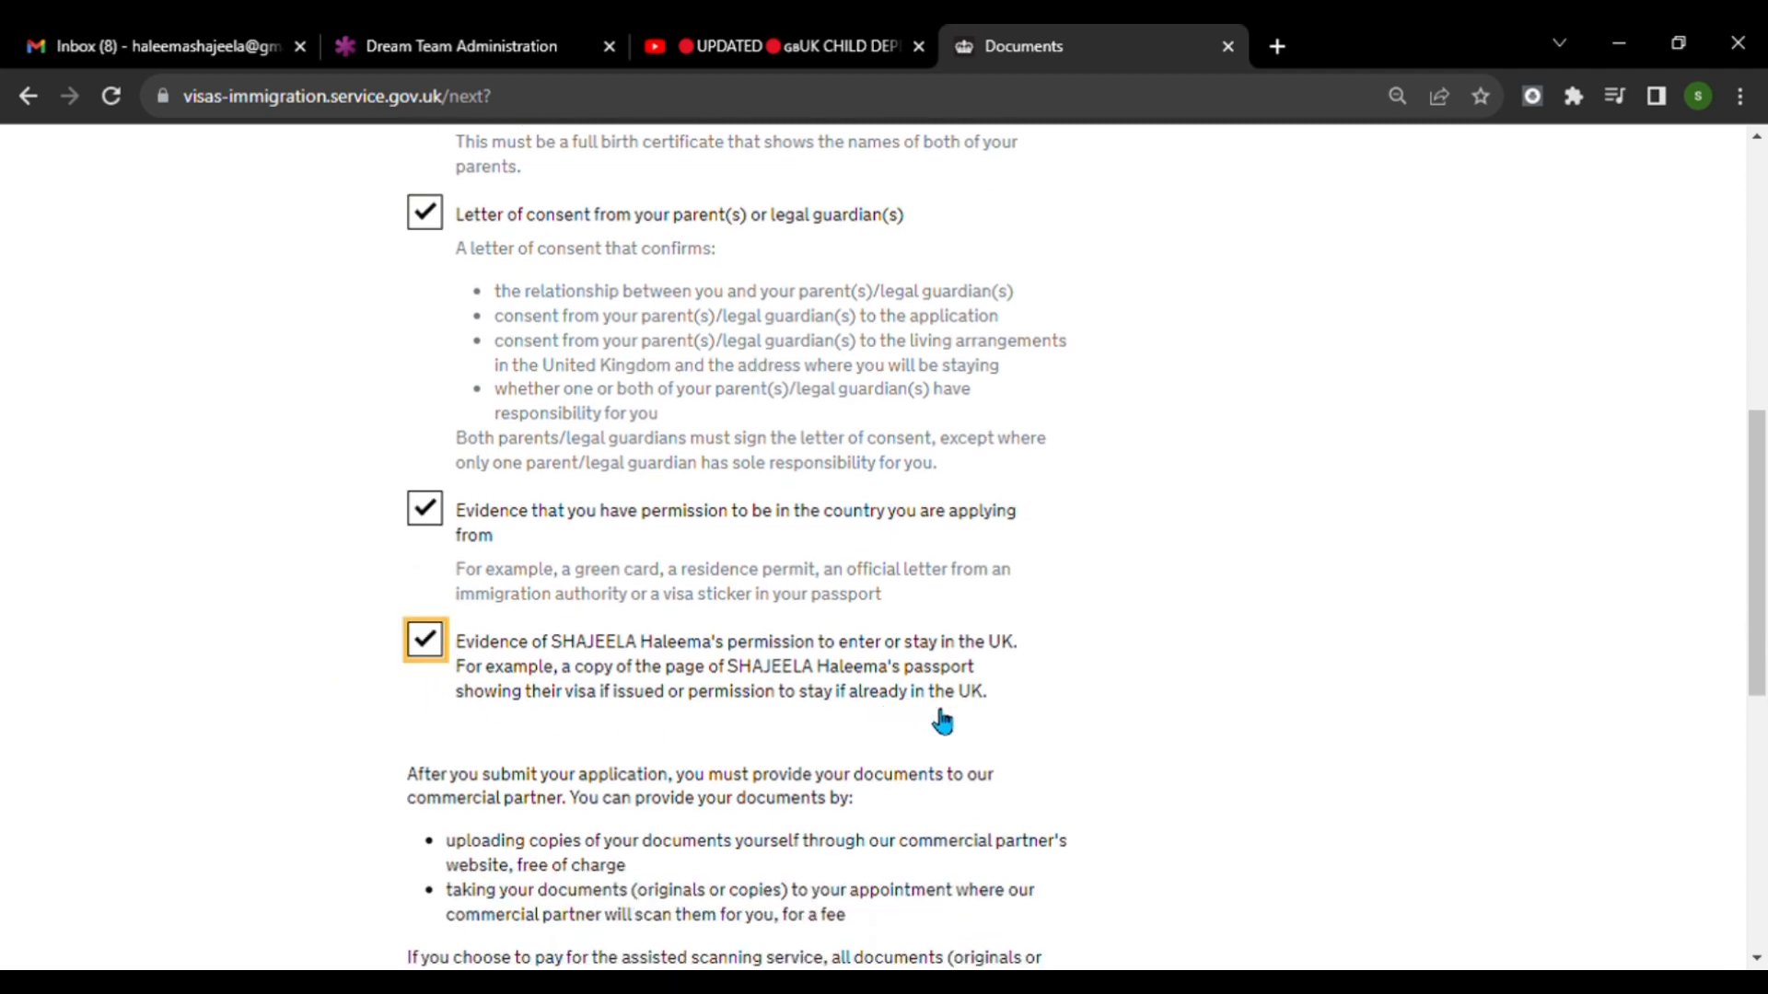
pyautogui.scroll(-4, 935, 718)
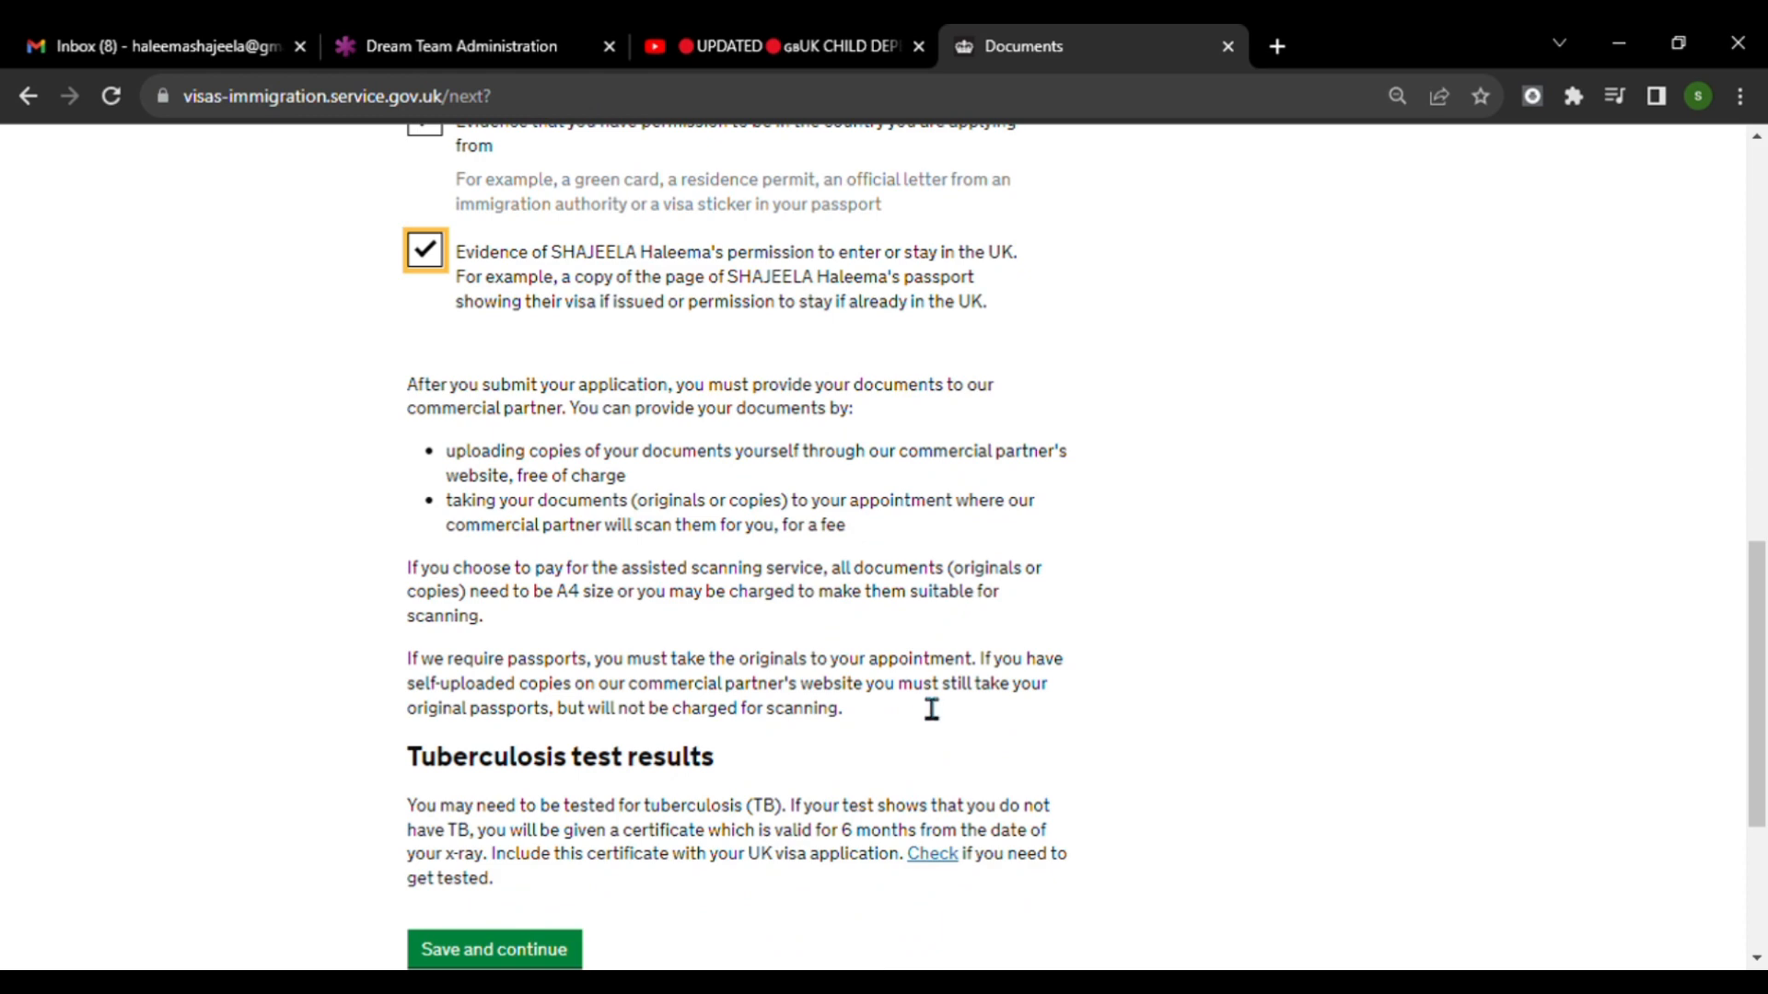
pyautogui.scroll(7, 930, 716)
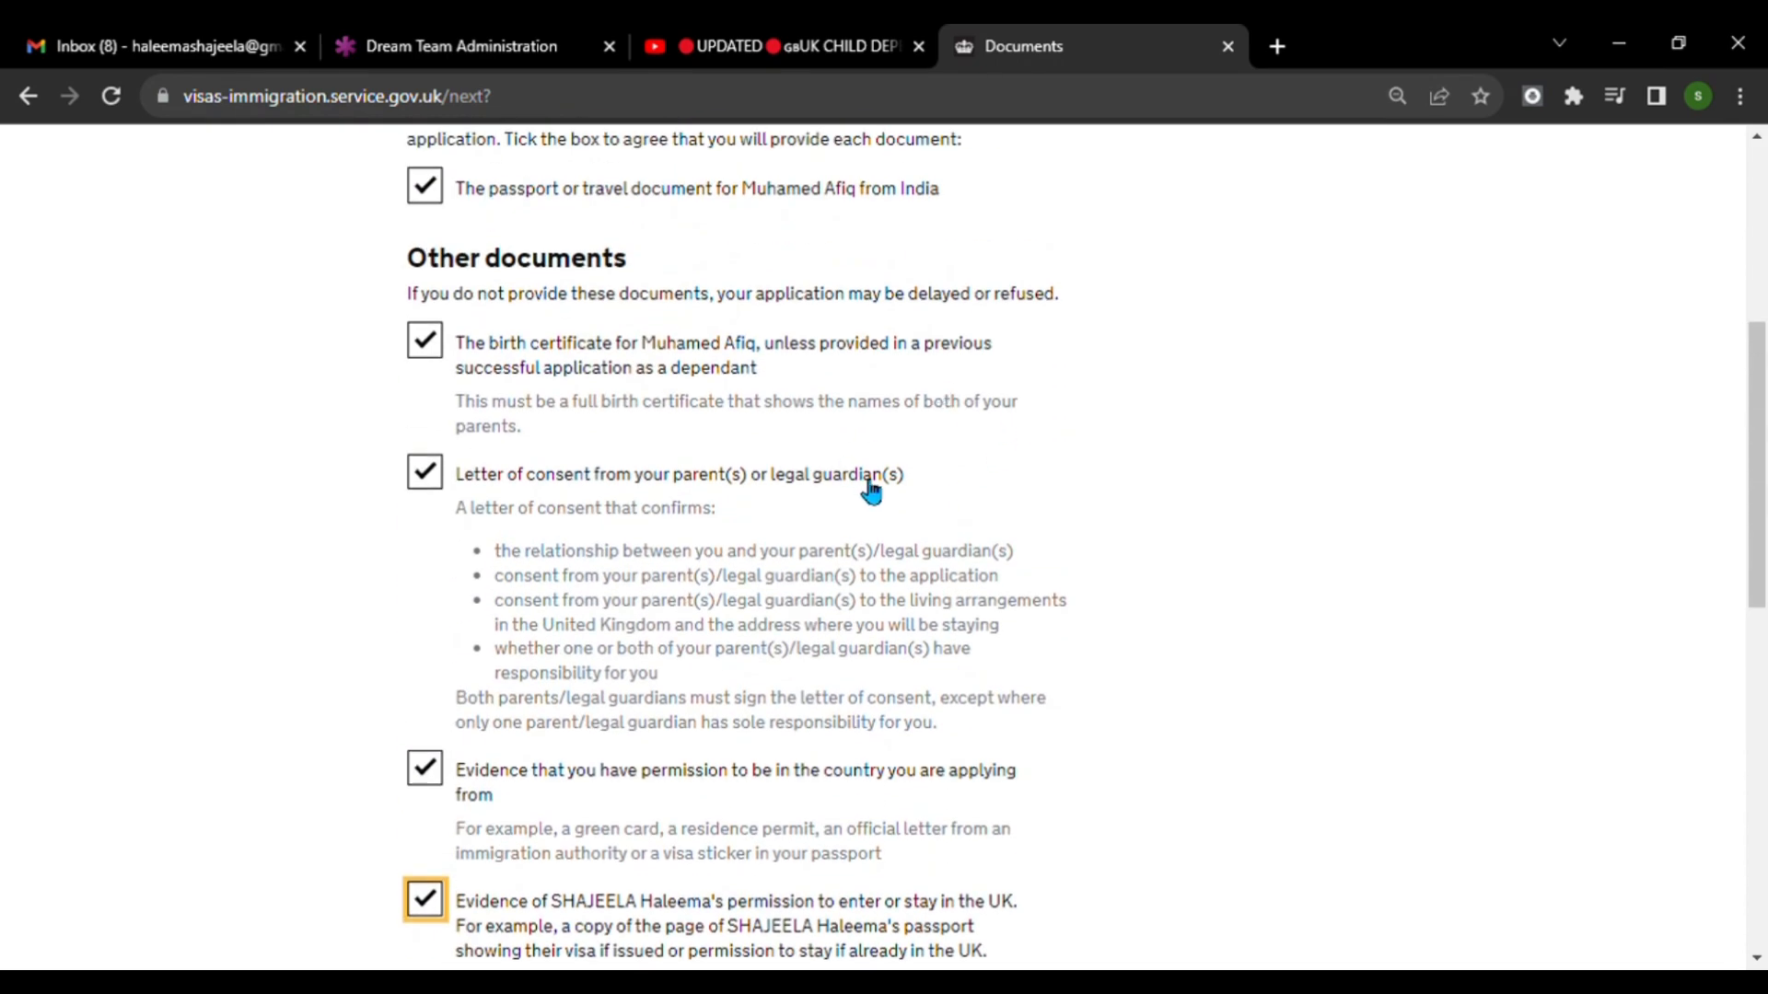
pyautogui.scroll(-6, 871, 491)
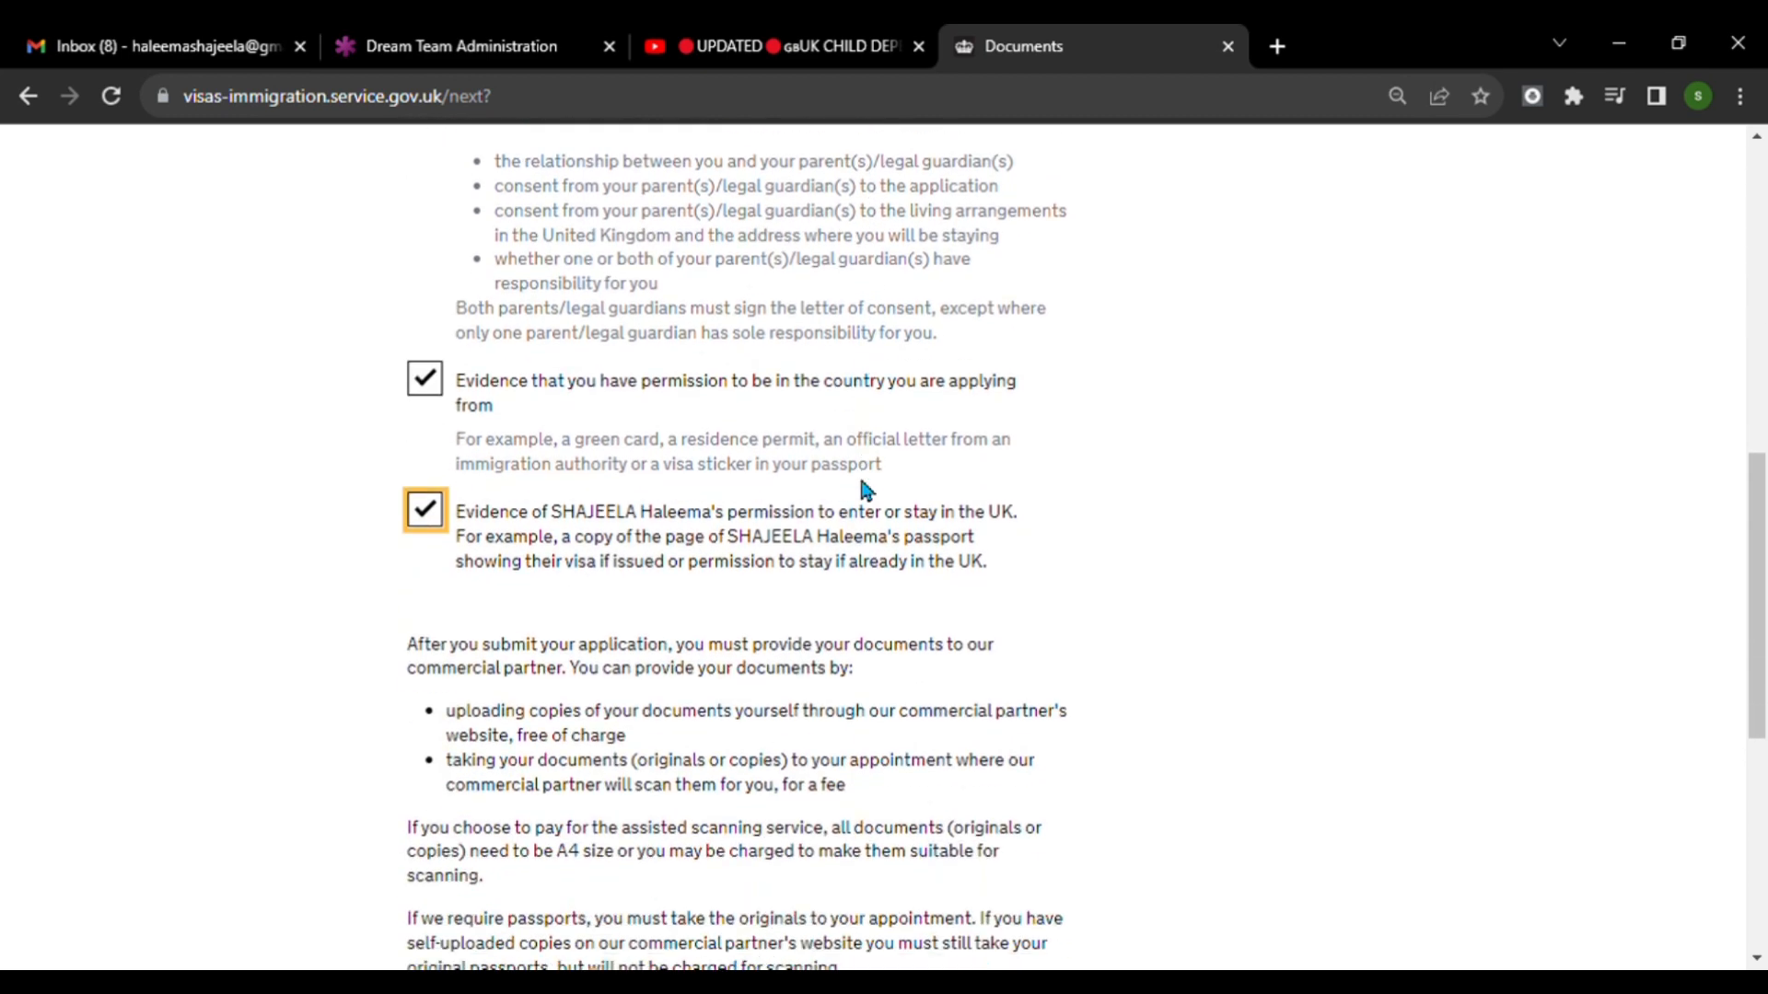
pyautogui.scroll(-4, 884, 543)
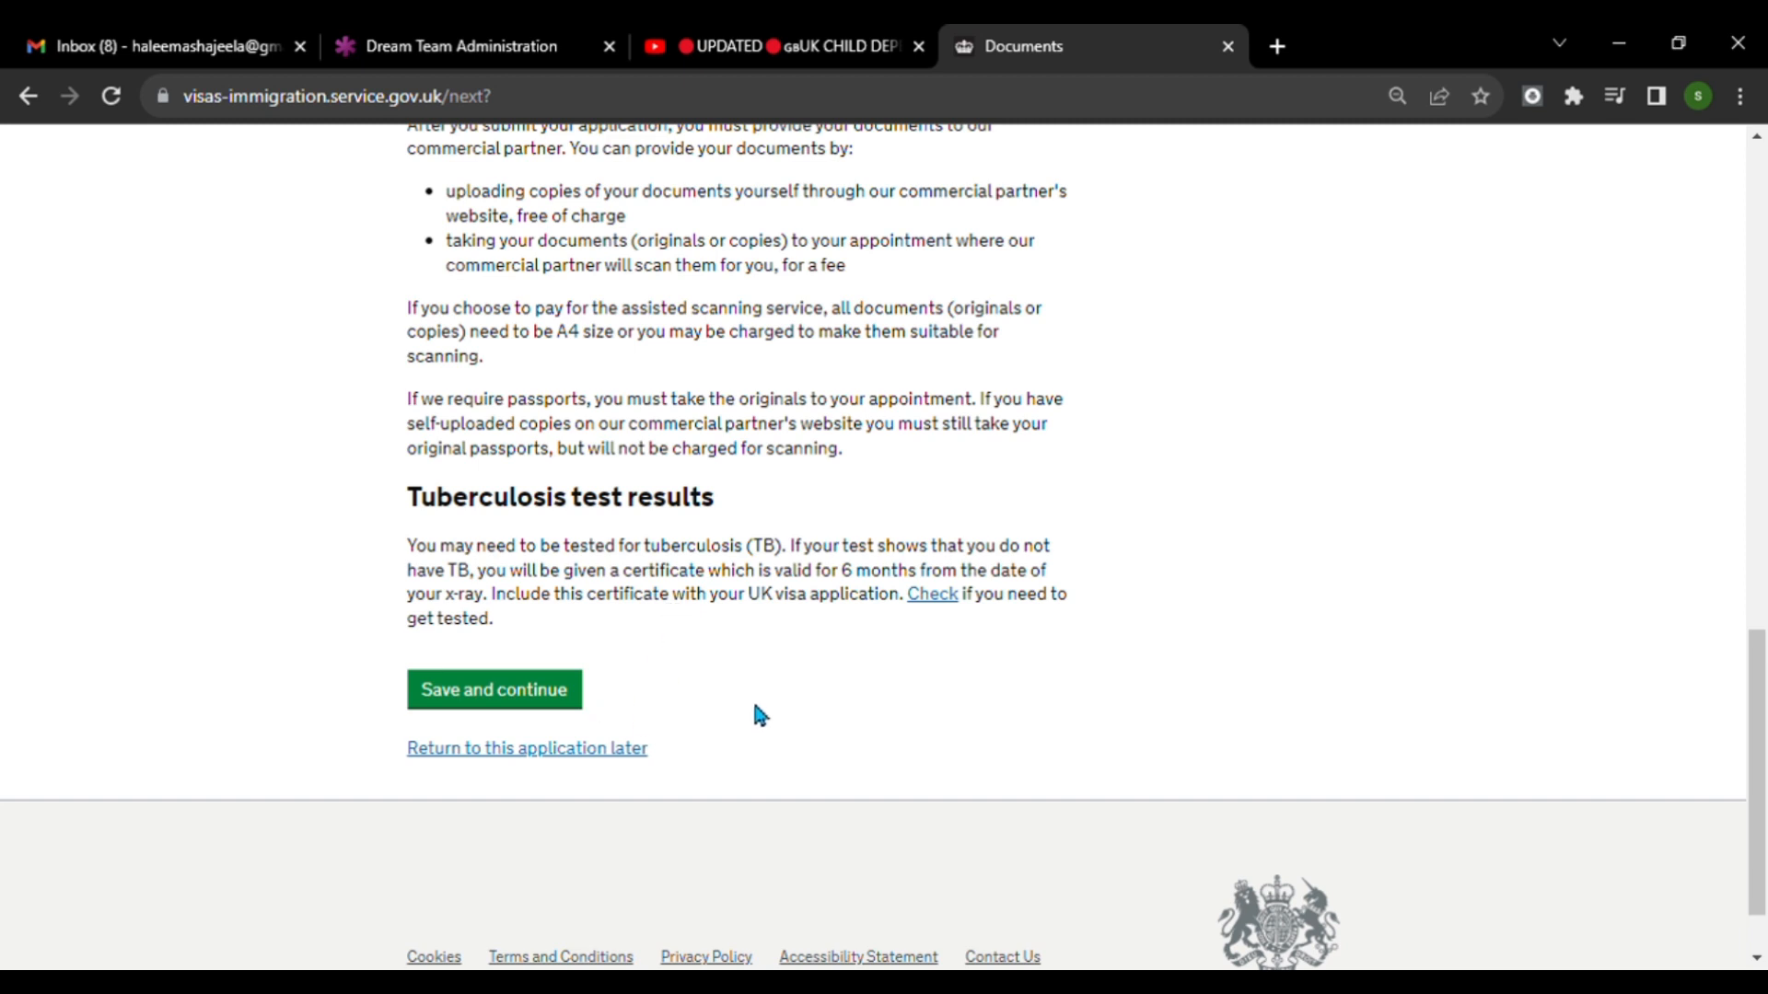
pyautogui.click(513, 690)
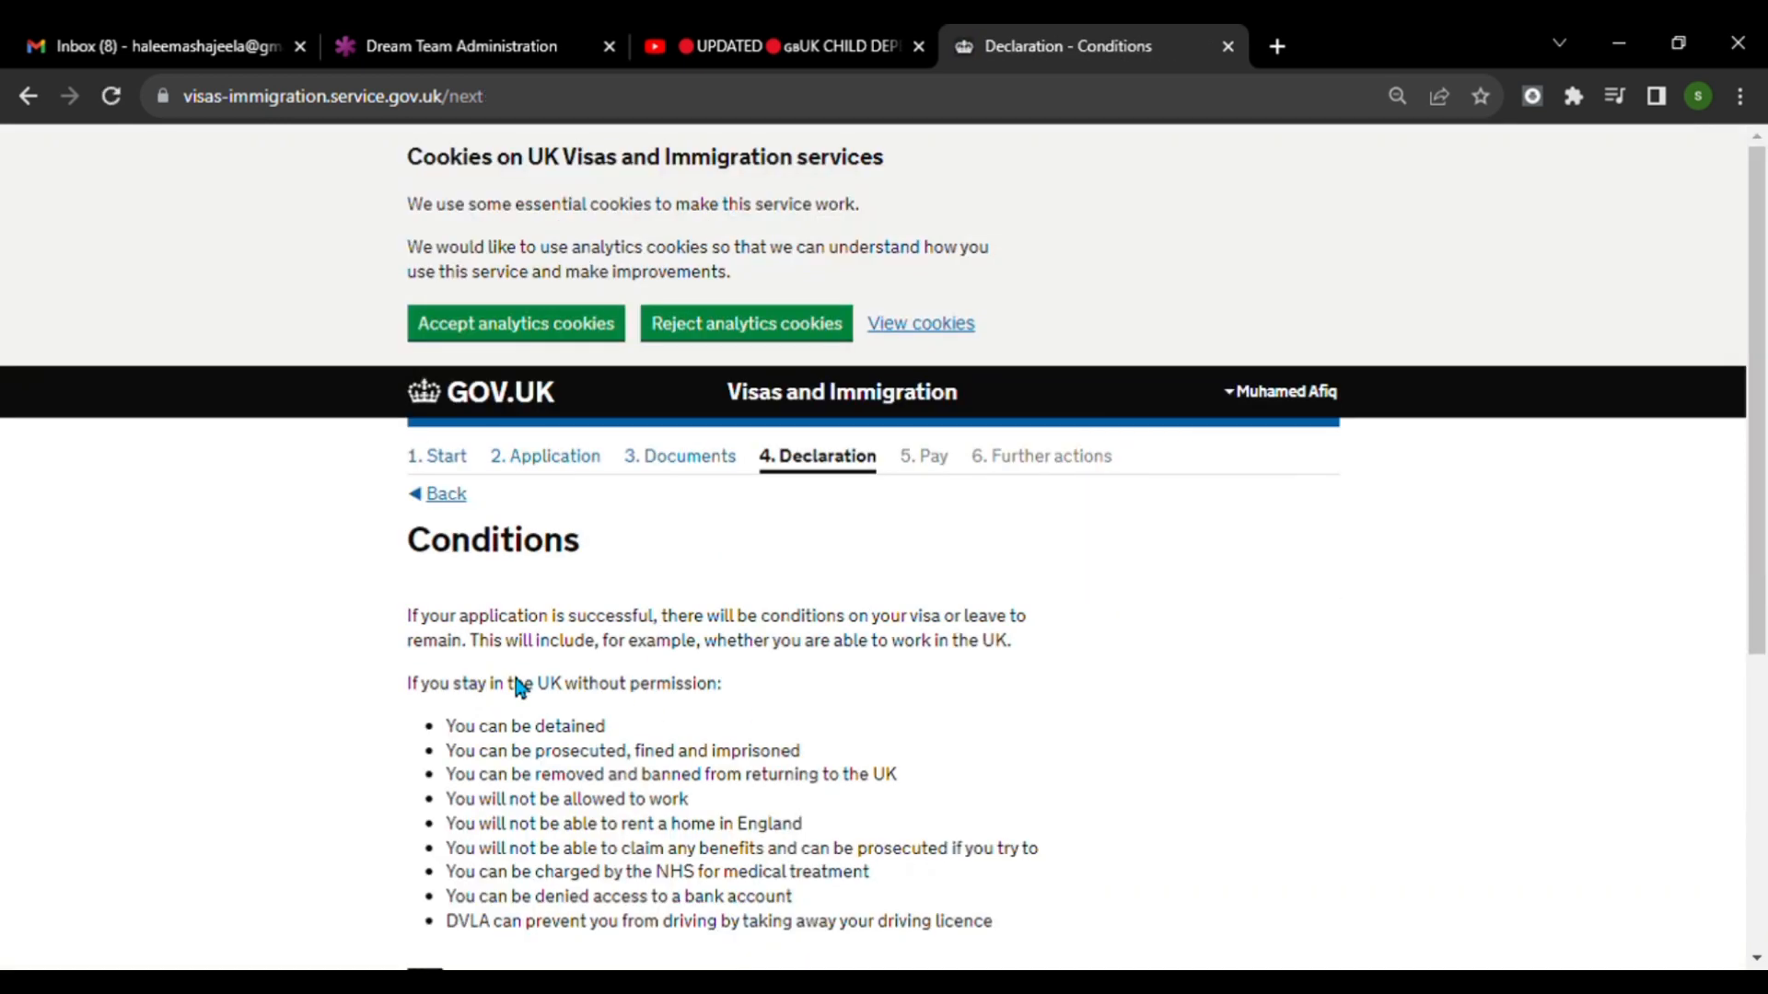
# Confirm understanding and acceptance of the visa conditions and save the page.
pyautogui.scroll(-3, 1265, 560)
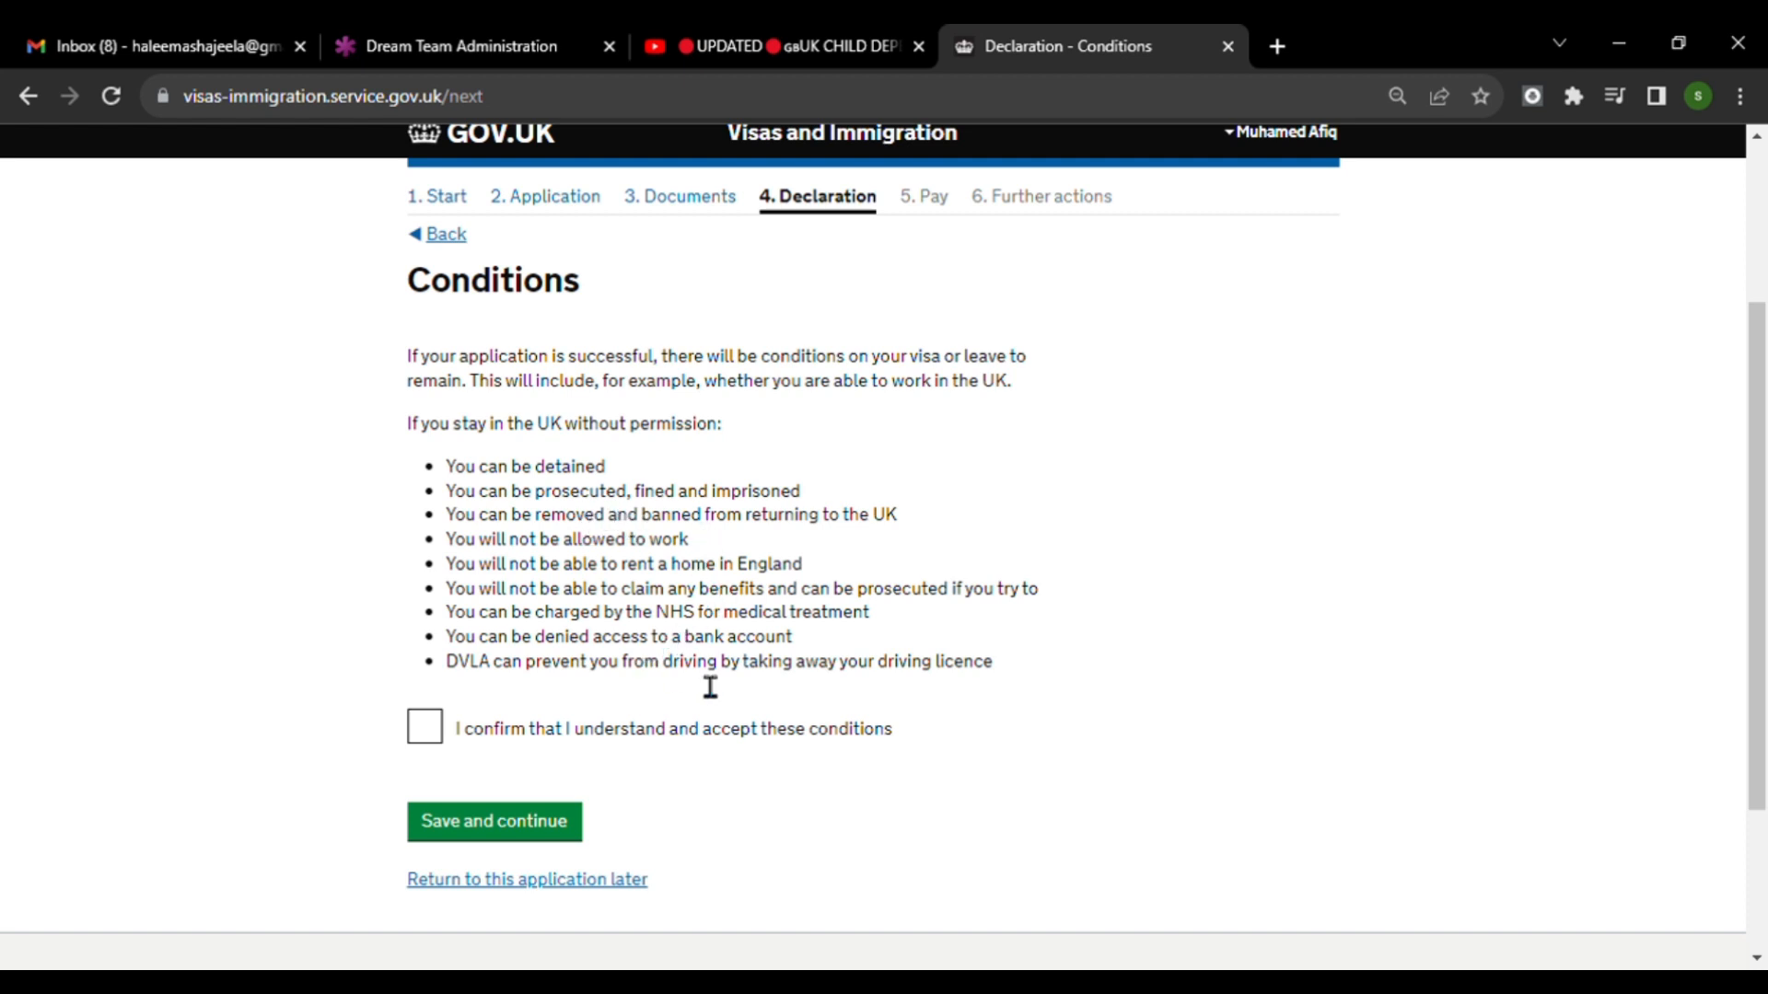
pyautogui.click(439, 736)
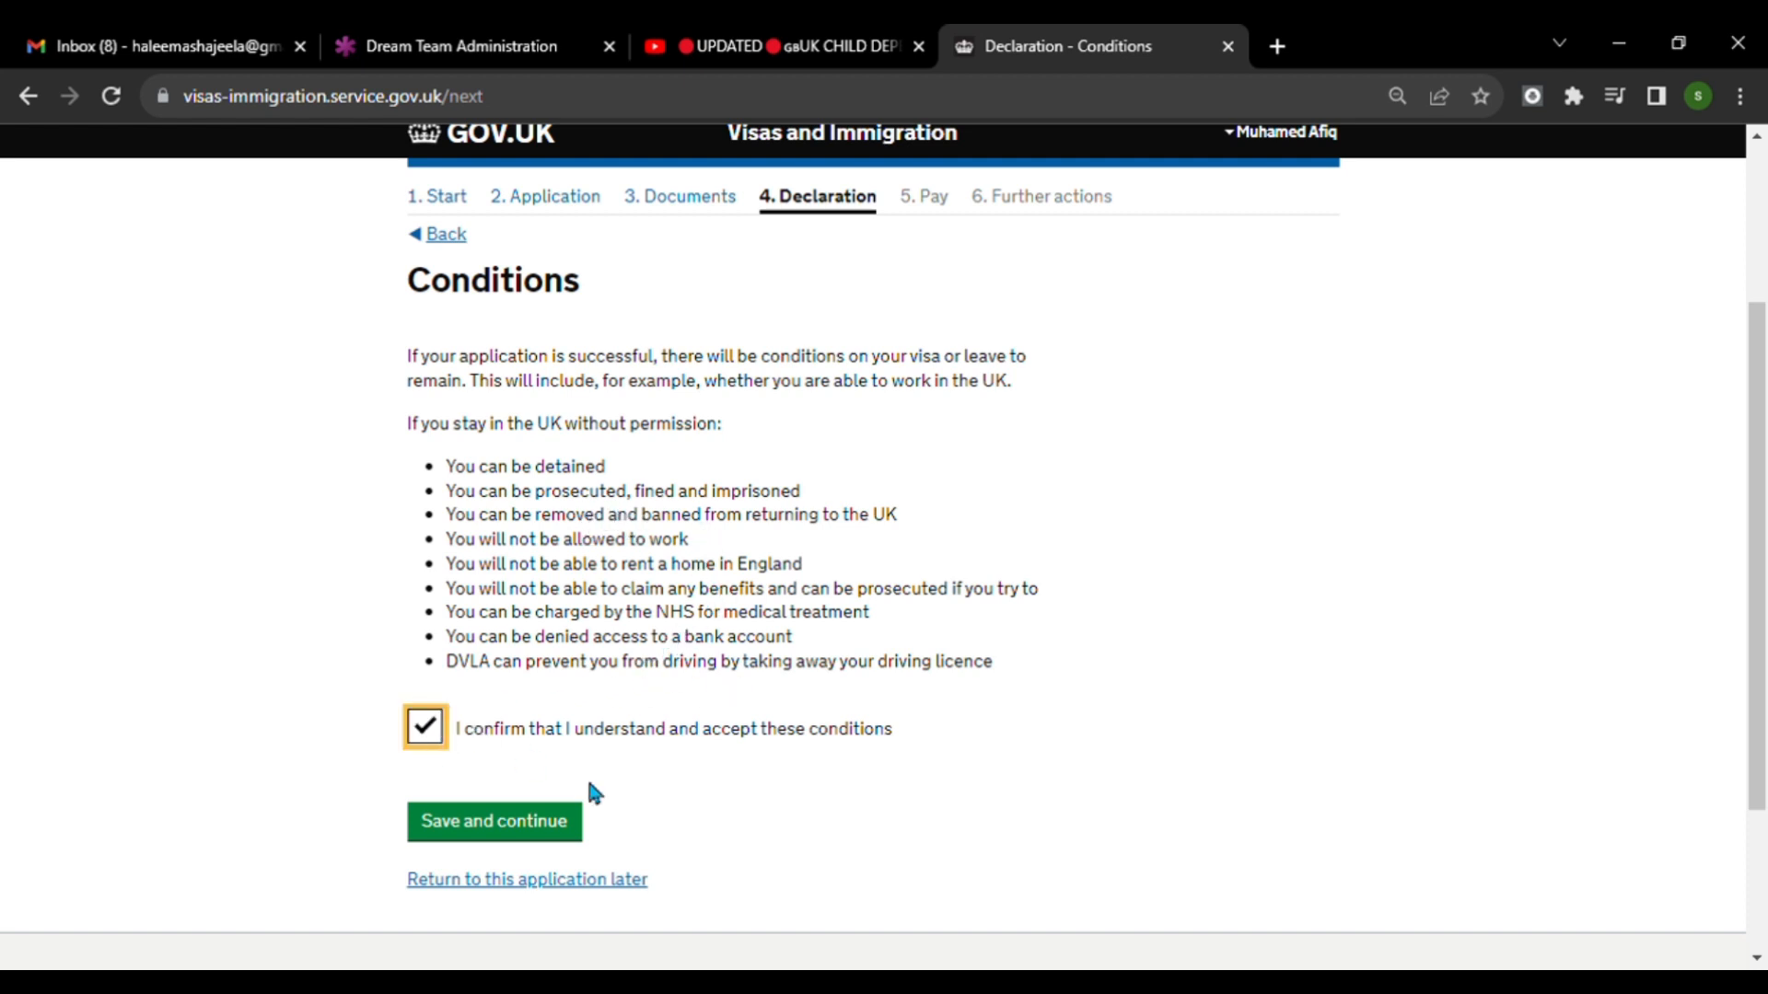
pyautogui.click(555, 834)
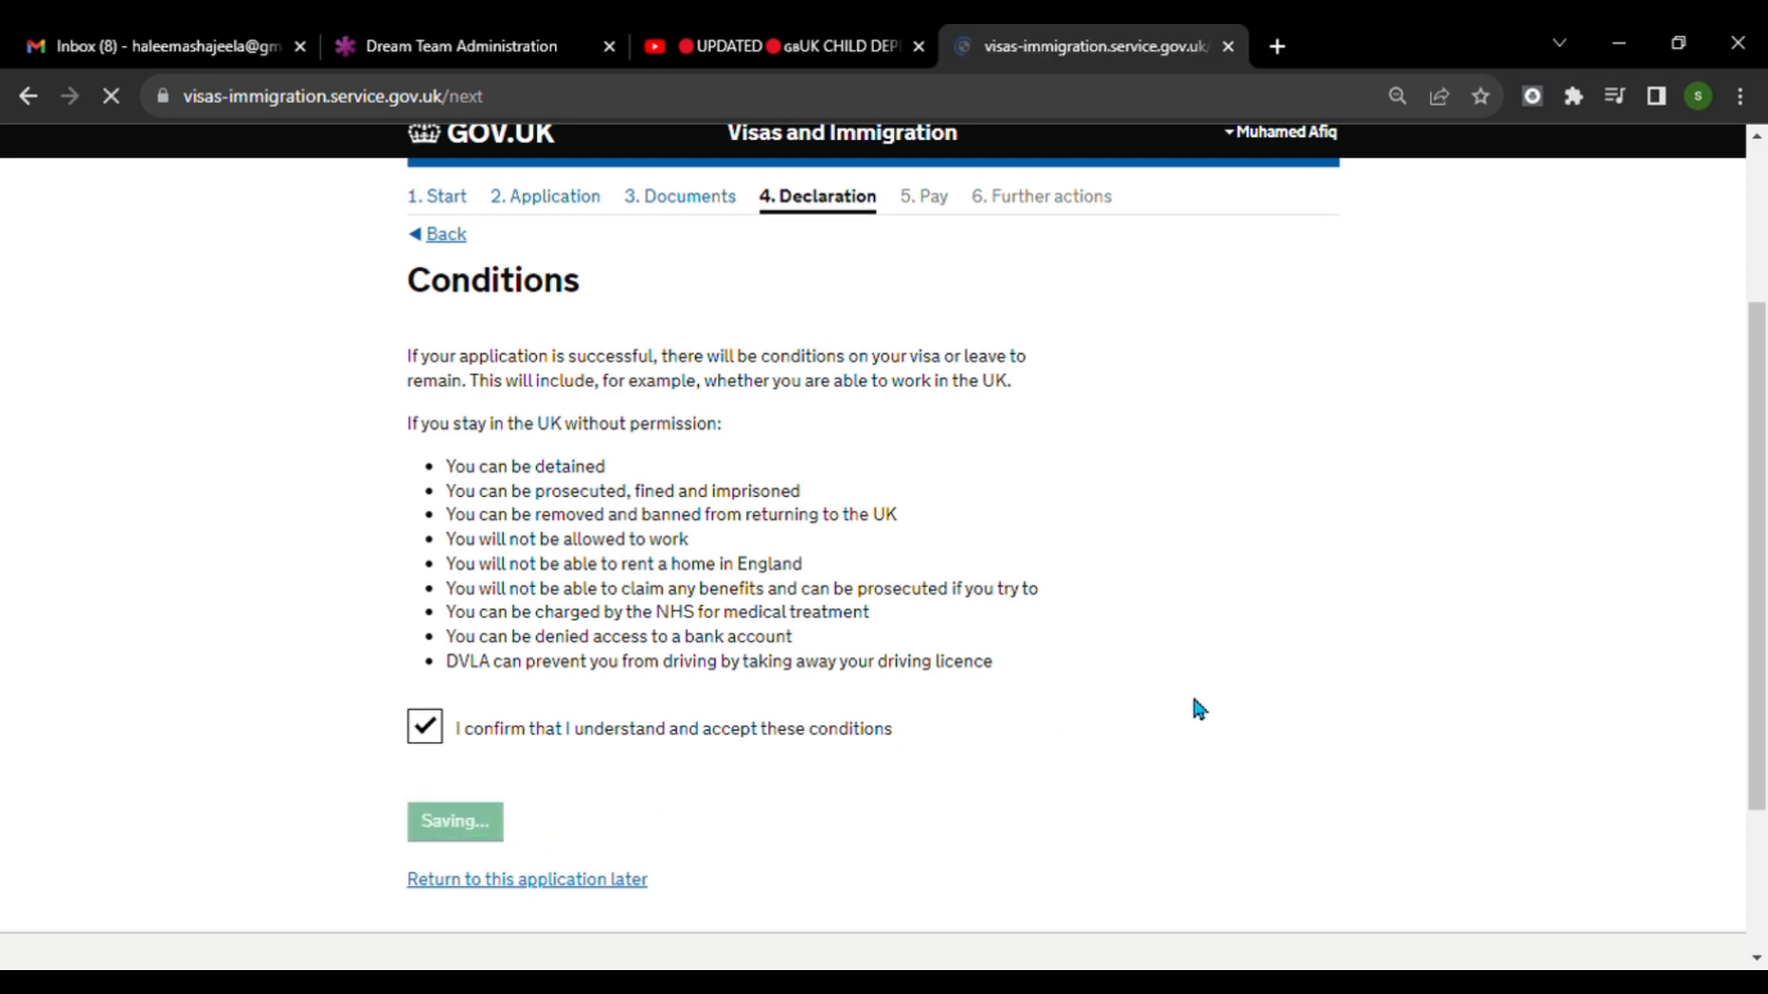
# Accept the declaration as the applicant aged under 18 and continue past the answer check to the payment section.
pyautogui.scroll(-3, 1059, 585)
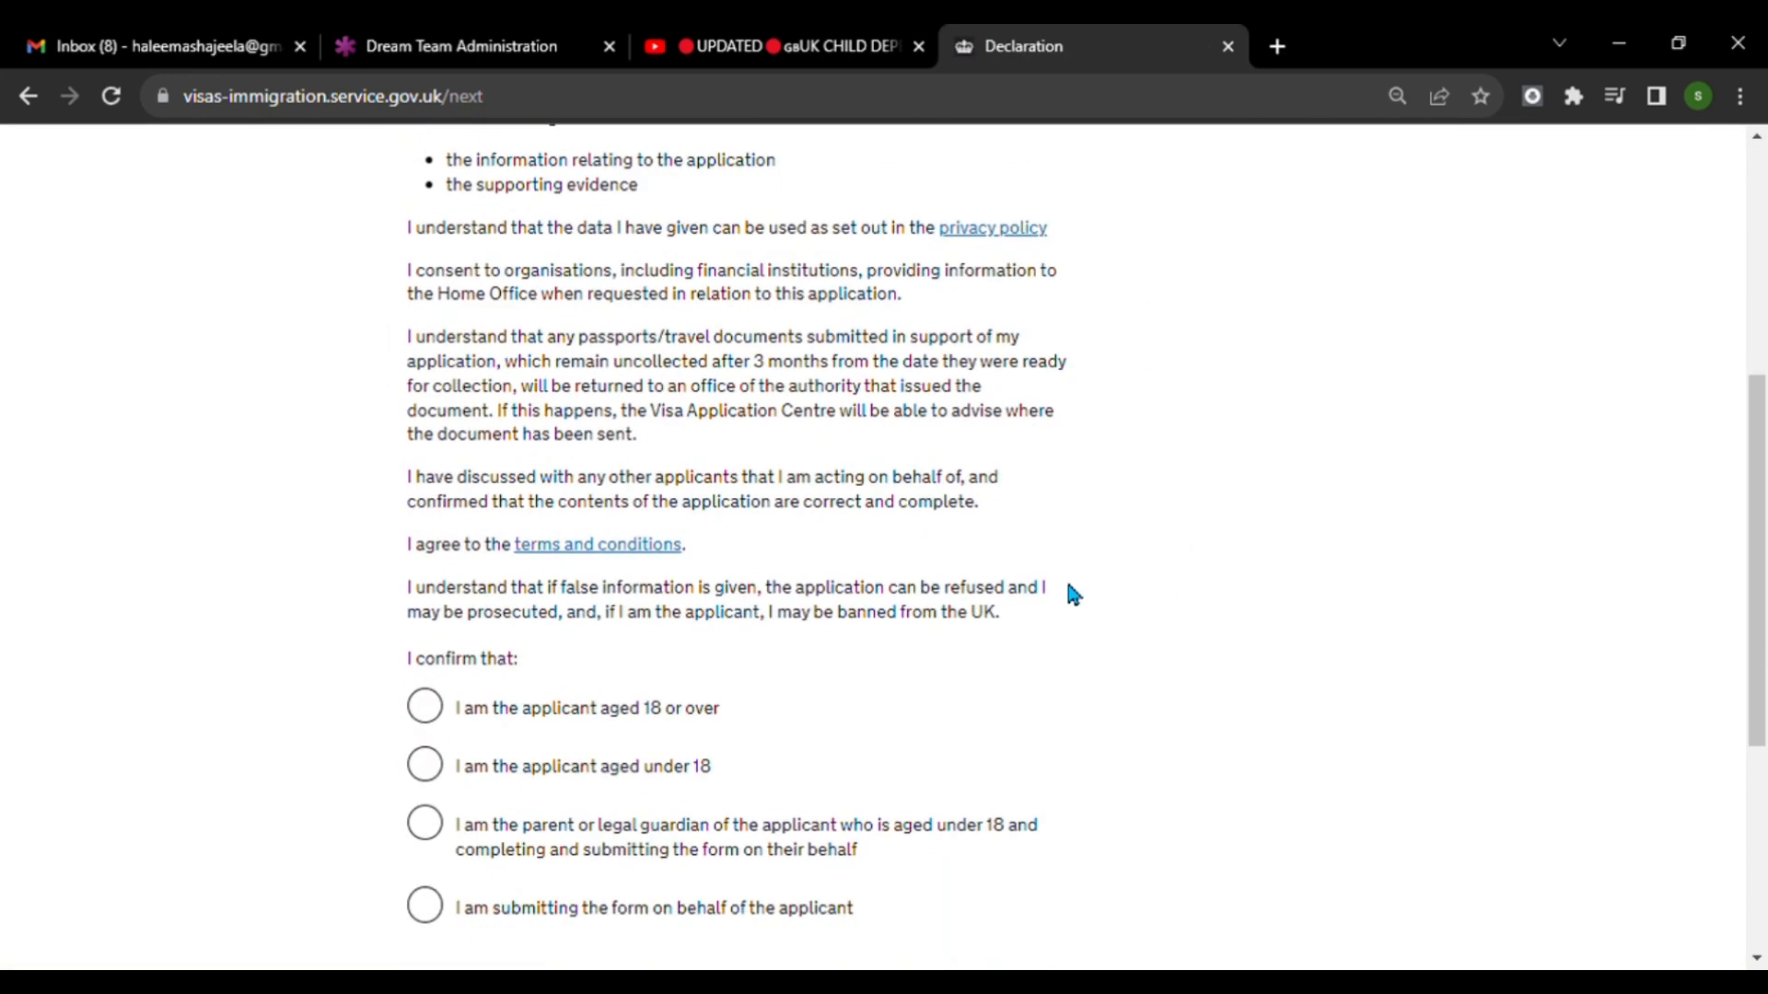
pyautogui.scroll(-3, 974, 612)
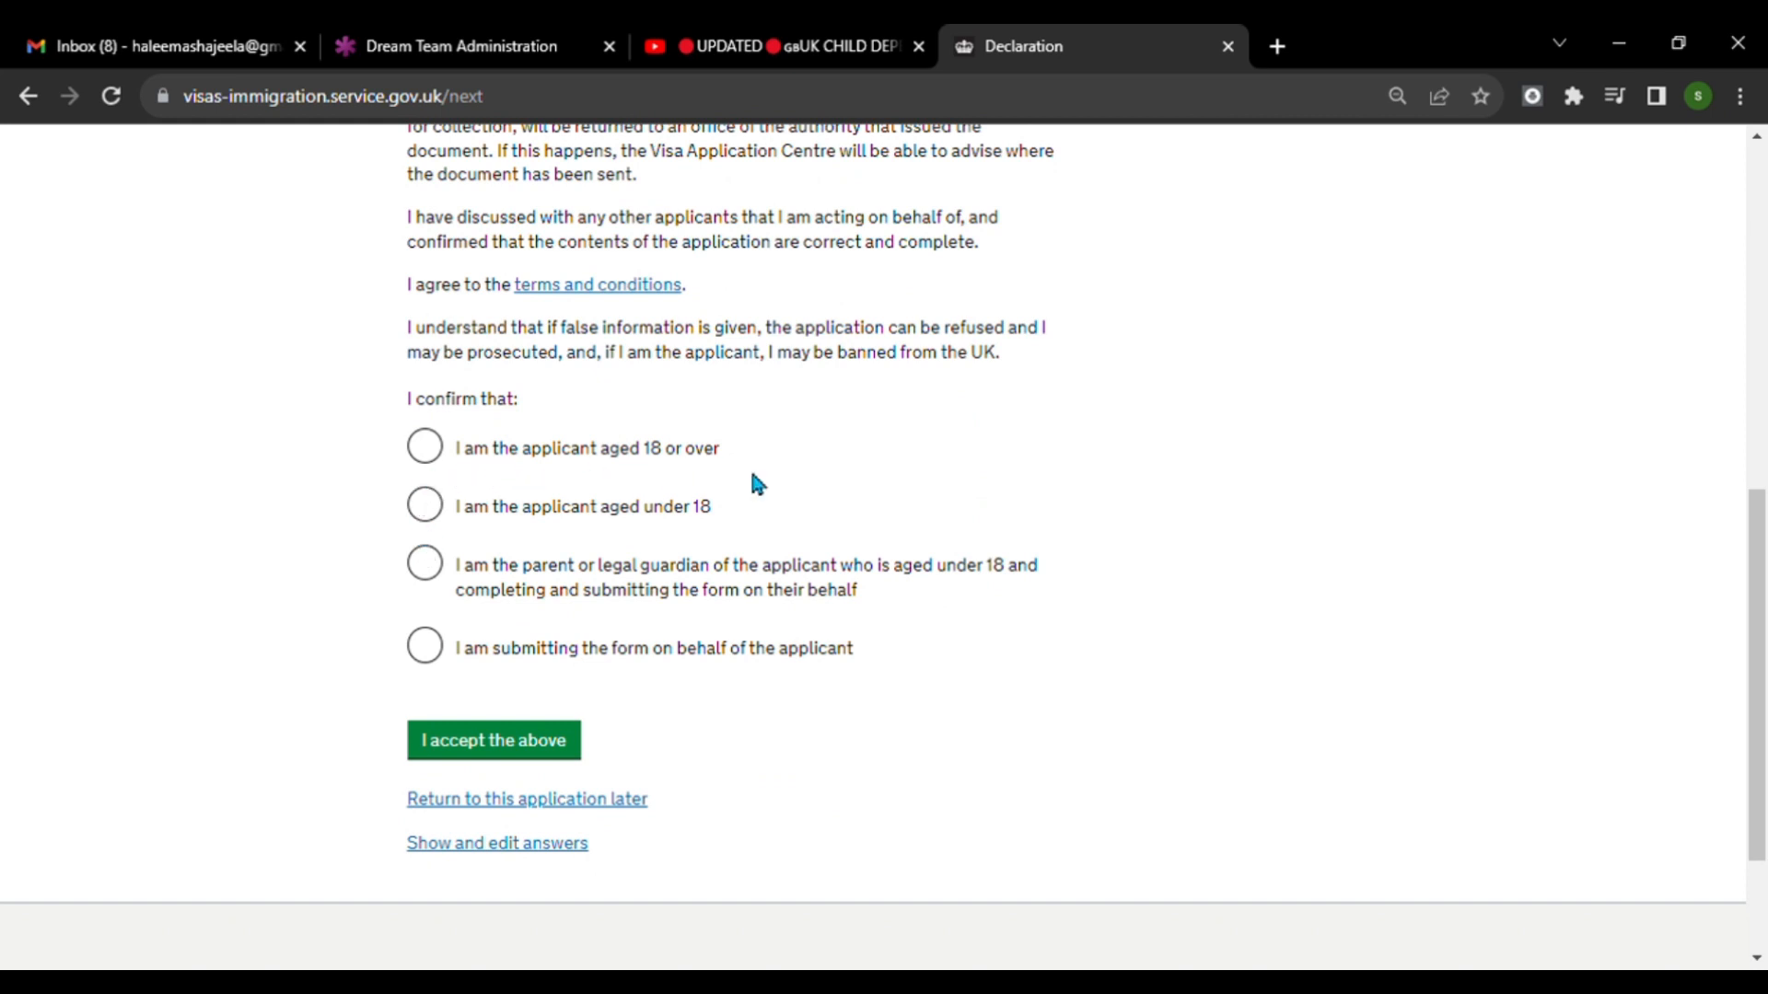
pyautogui.click(427, 512)
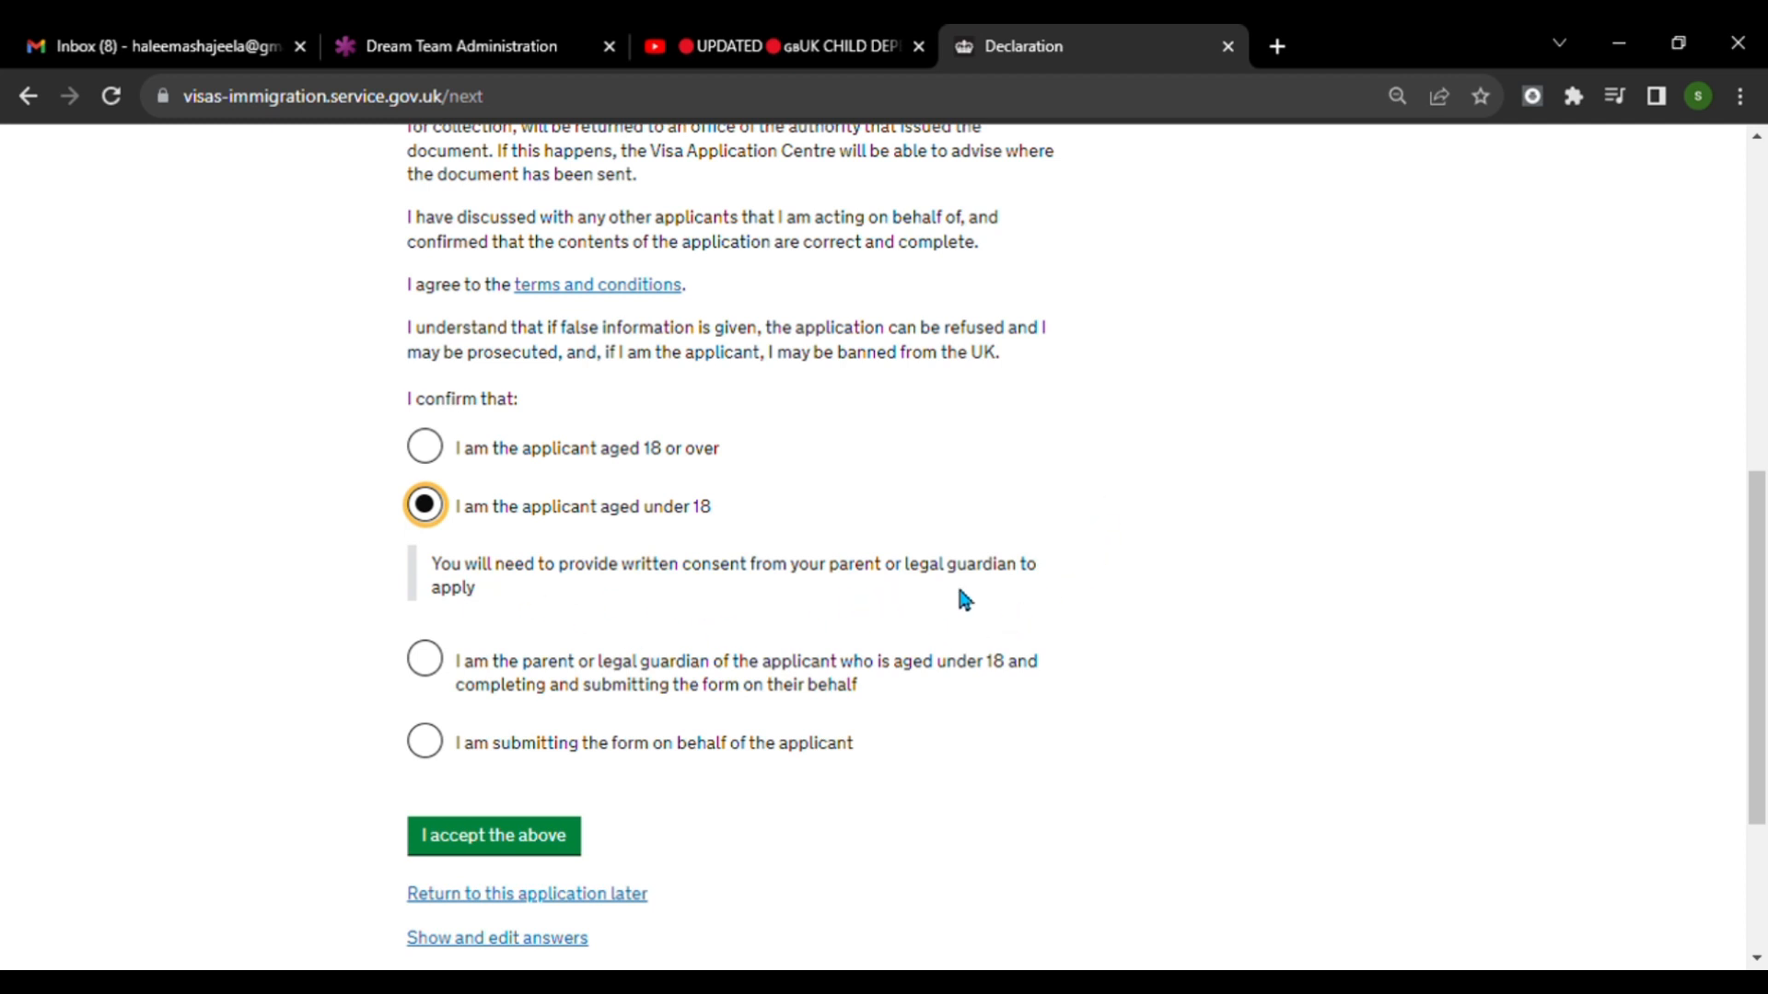
pyautogui.scroll(-3, 884, 615)
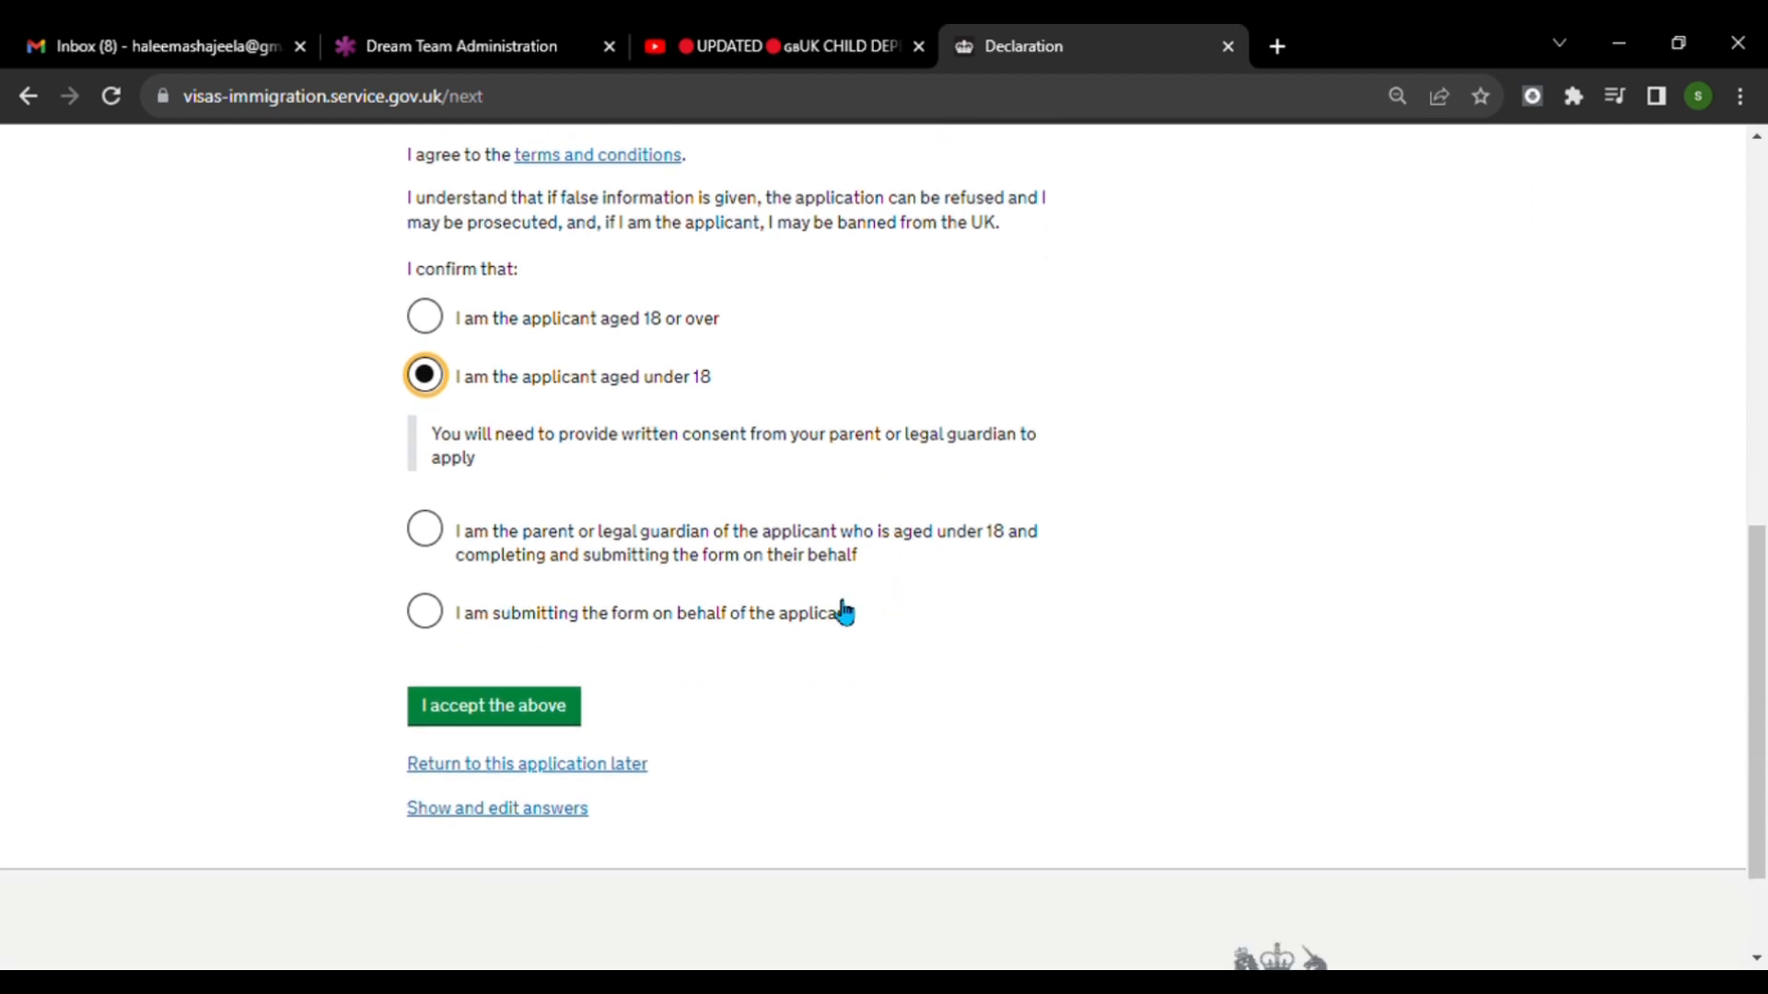
pyautogui.click(523, 718)
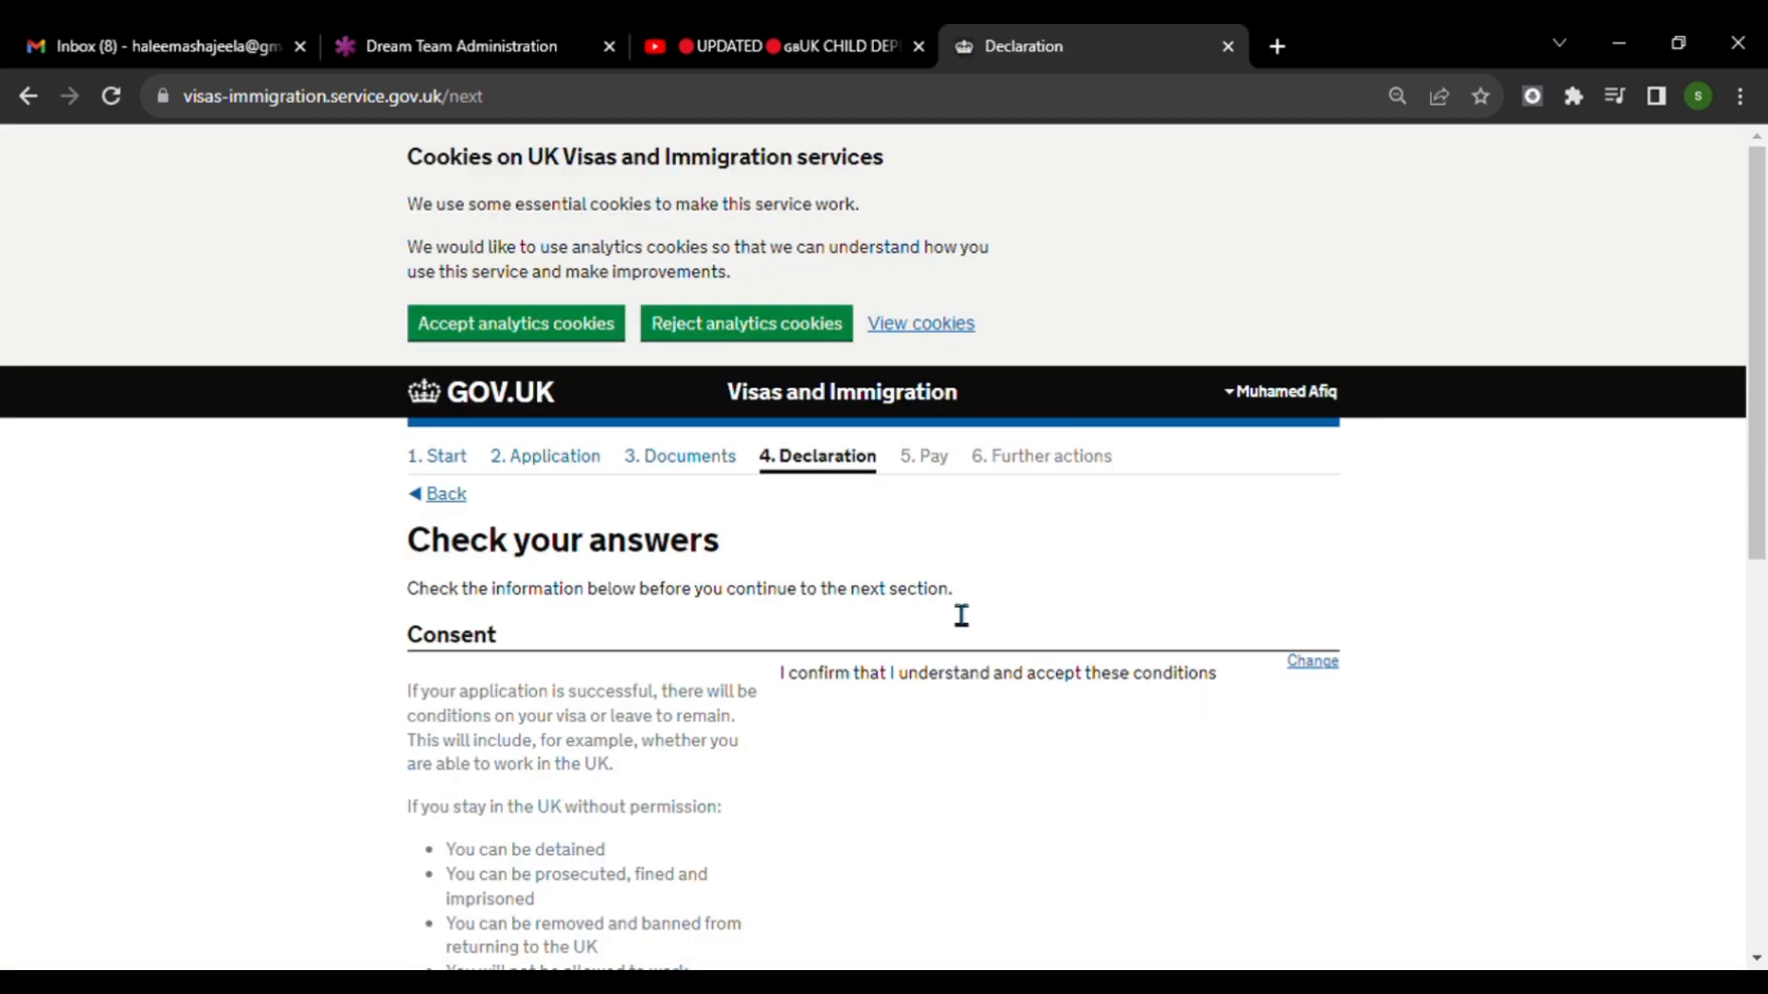
pyautogui.scroll(-8, 961, 615)
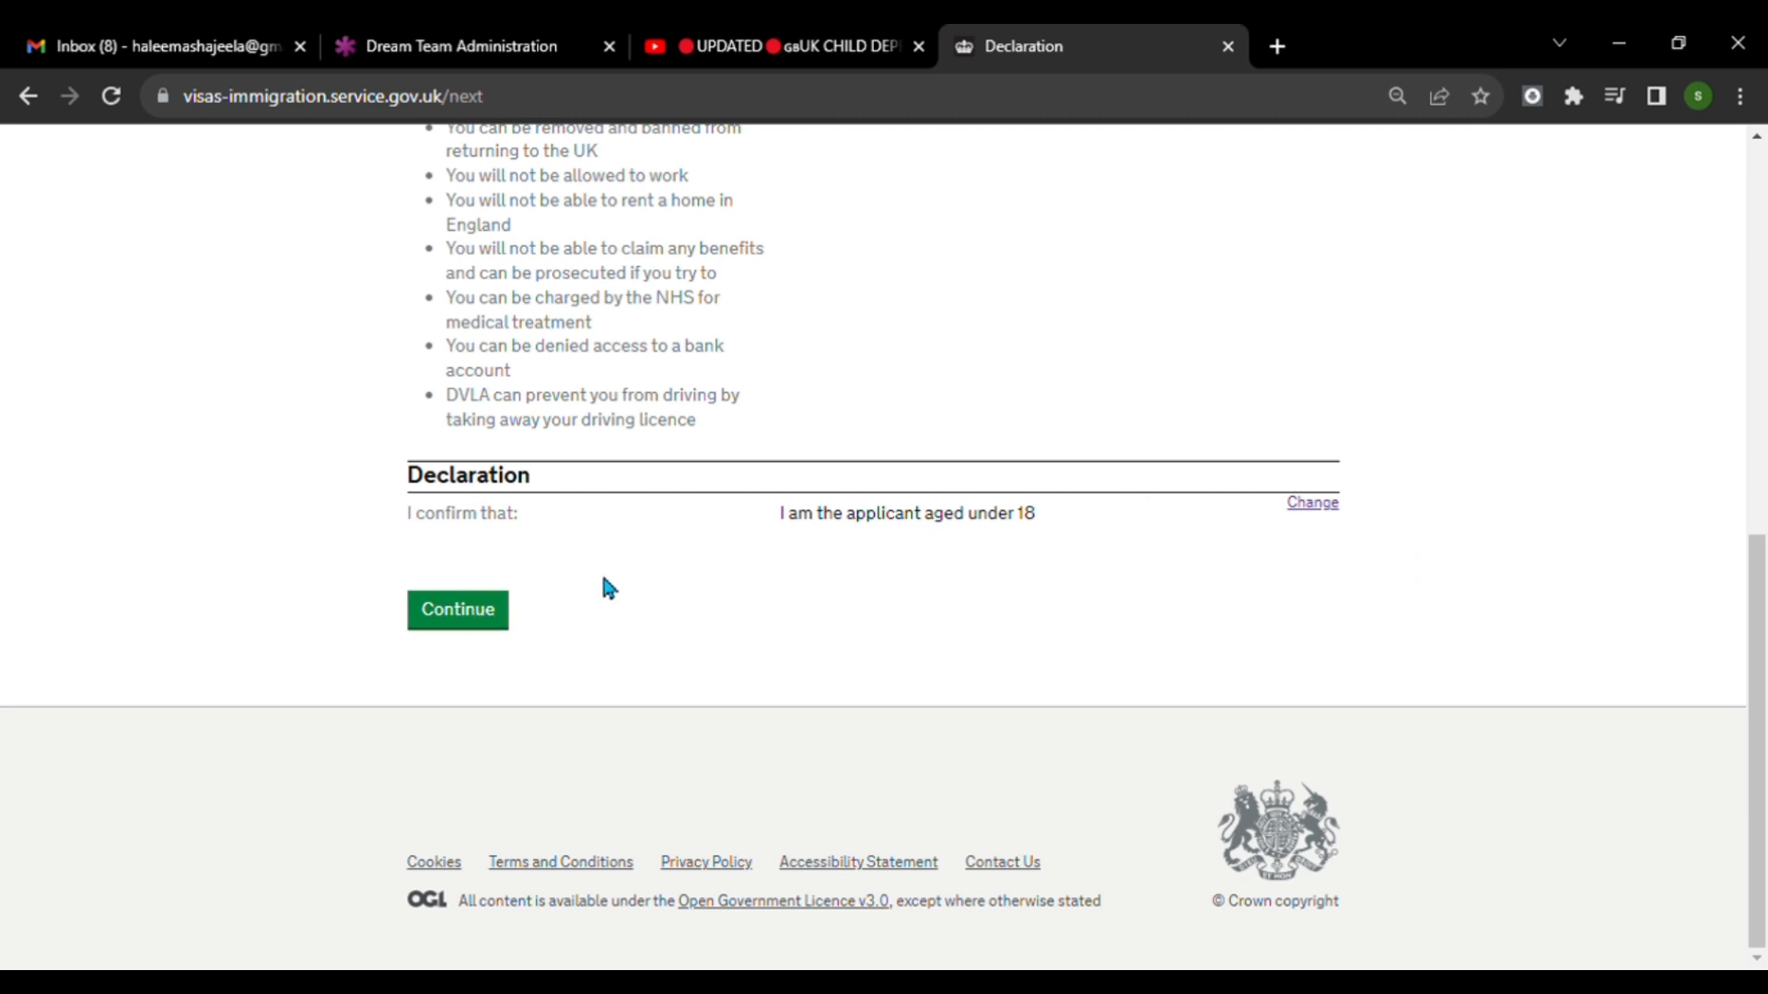
pyautogui.click(480, 615)
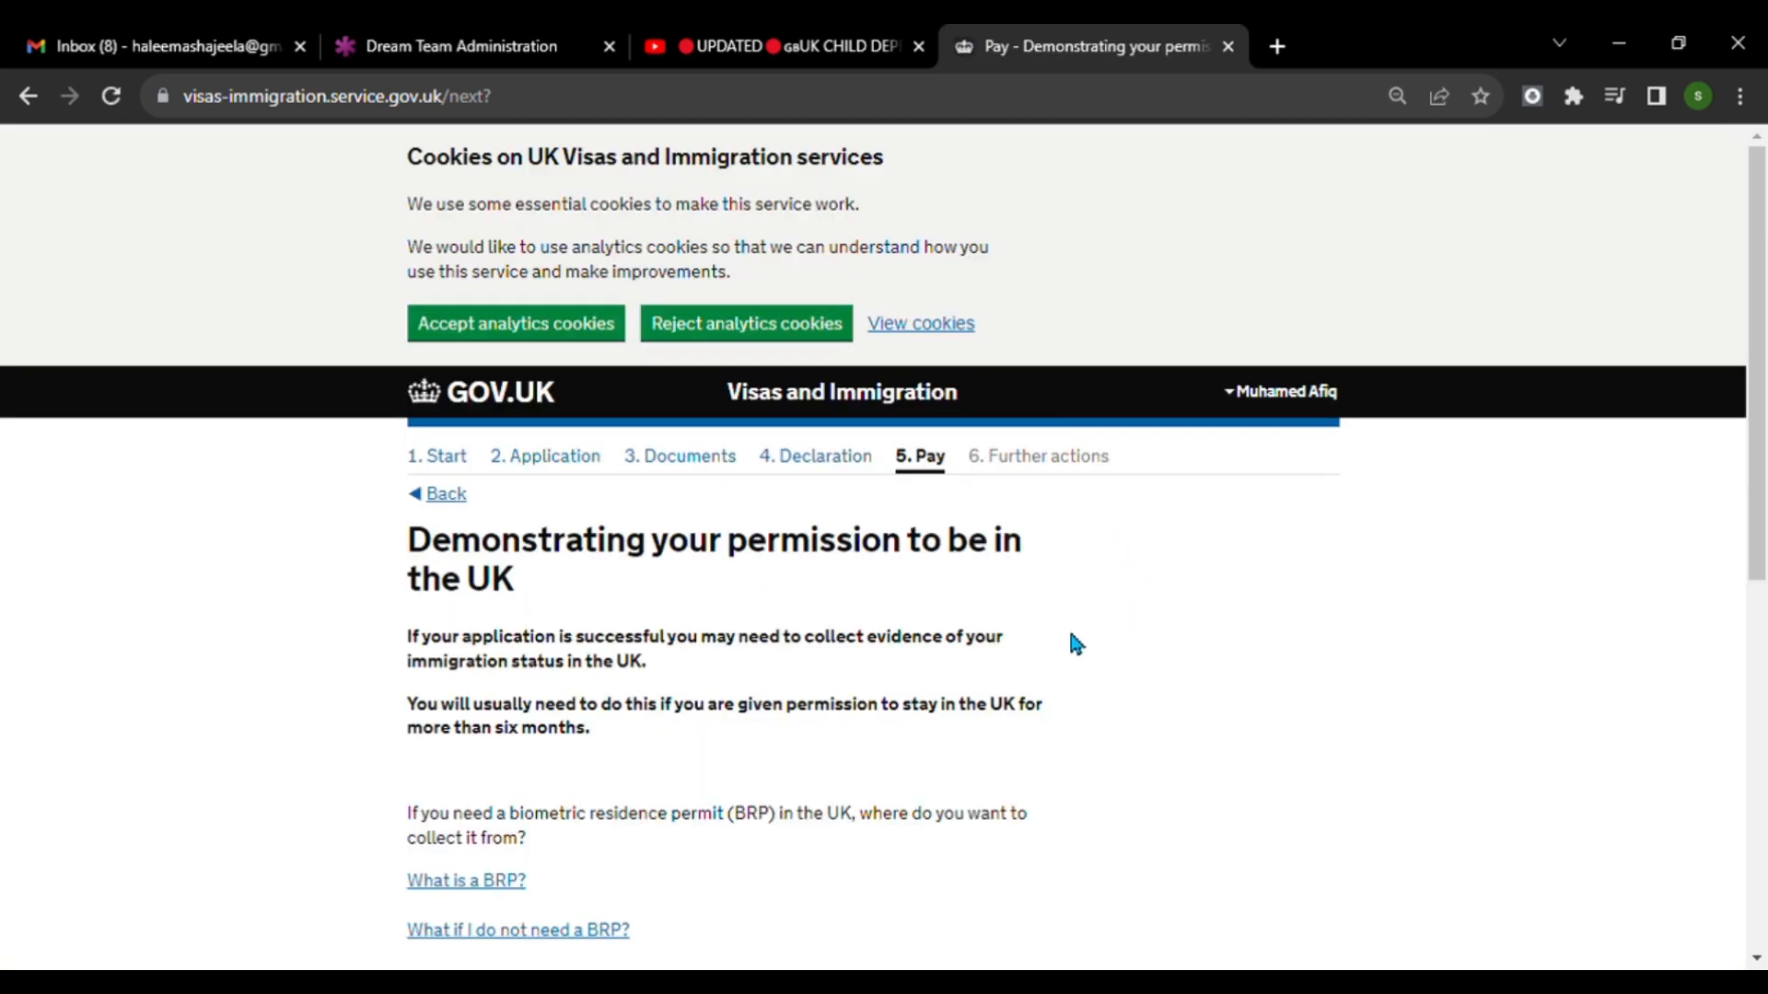
# Choose to collect the biometric residence permit from a UK Post Office and continue to the service selection page.
pyautogui.scroll(-5, 1130, 624)
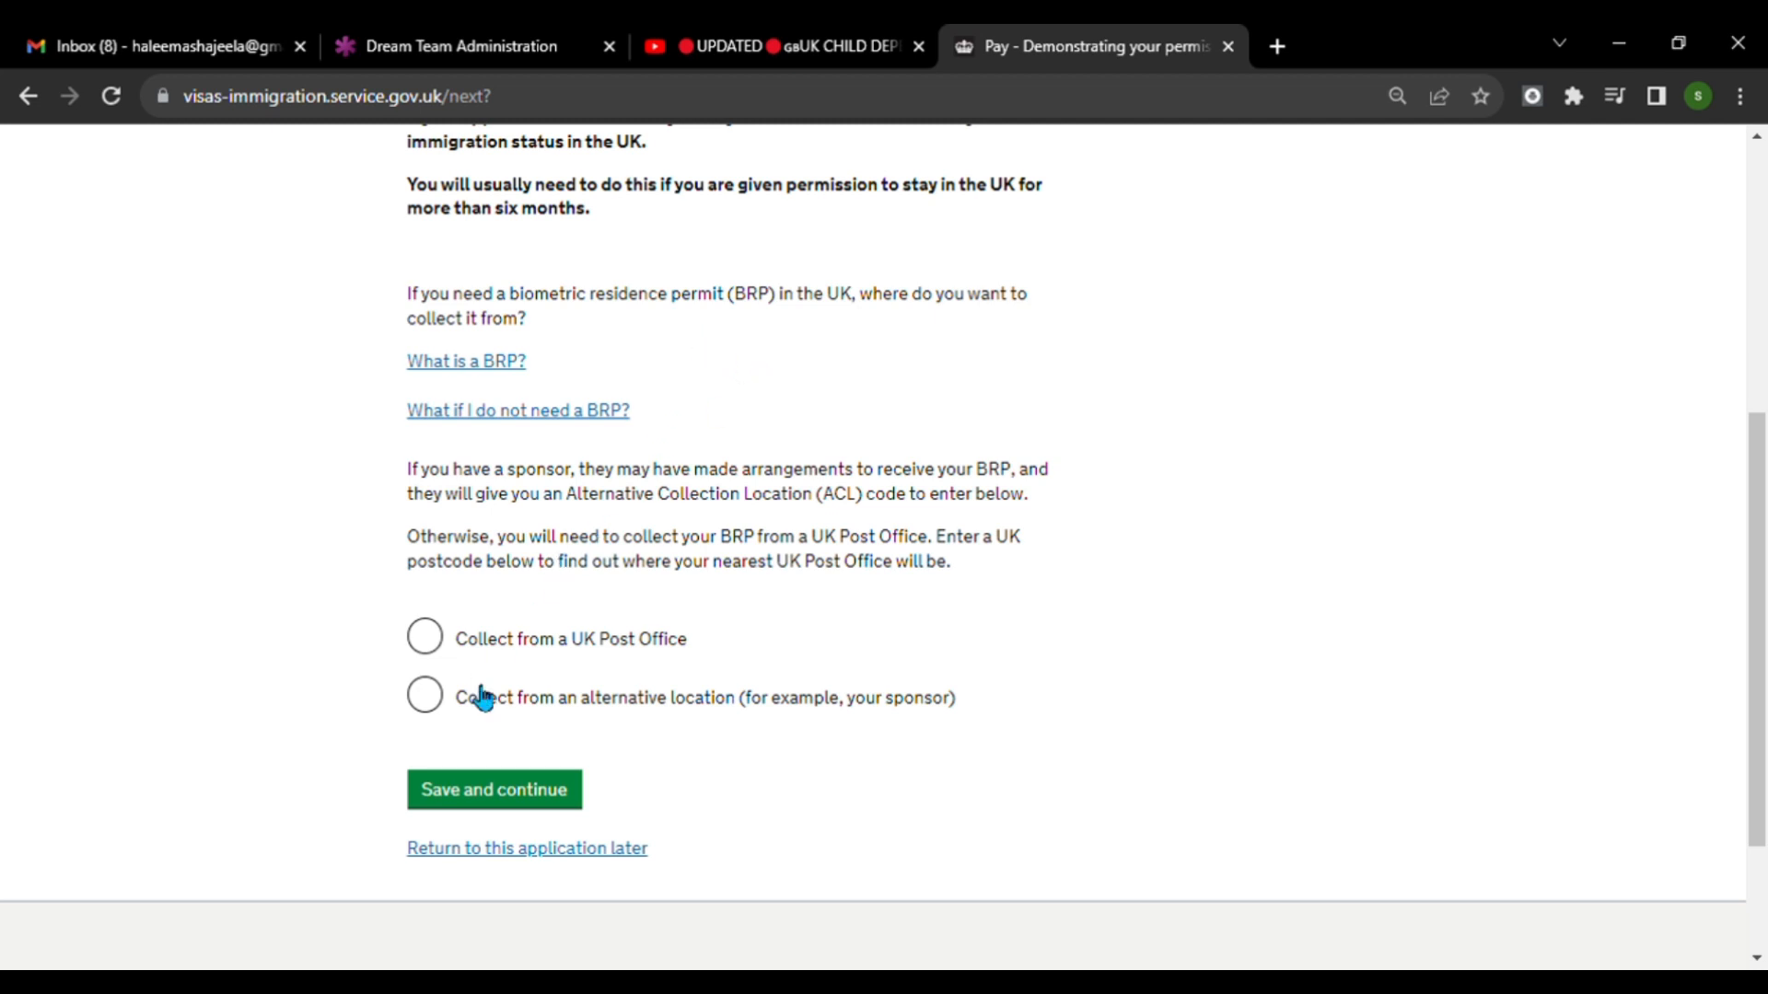
pyautogui.click(437, 650)
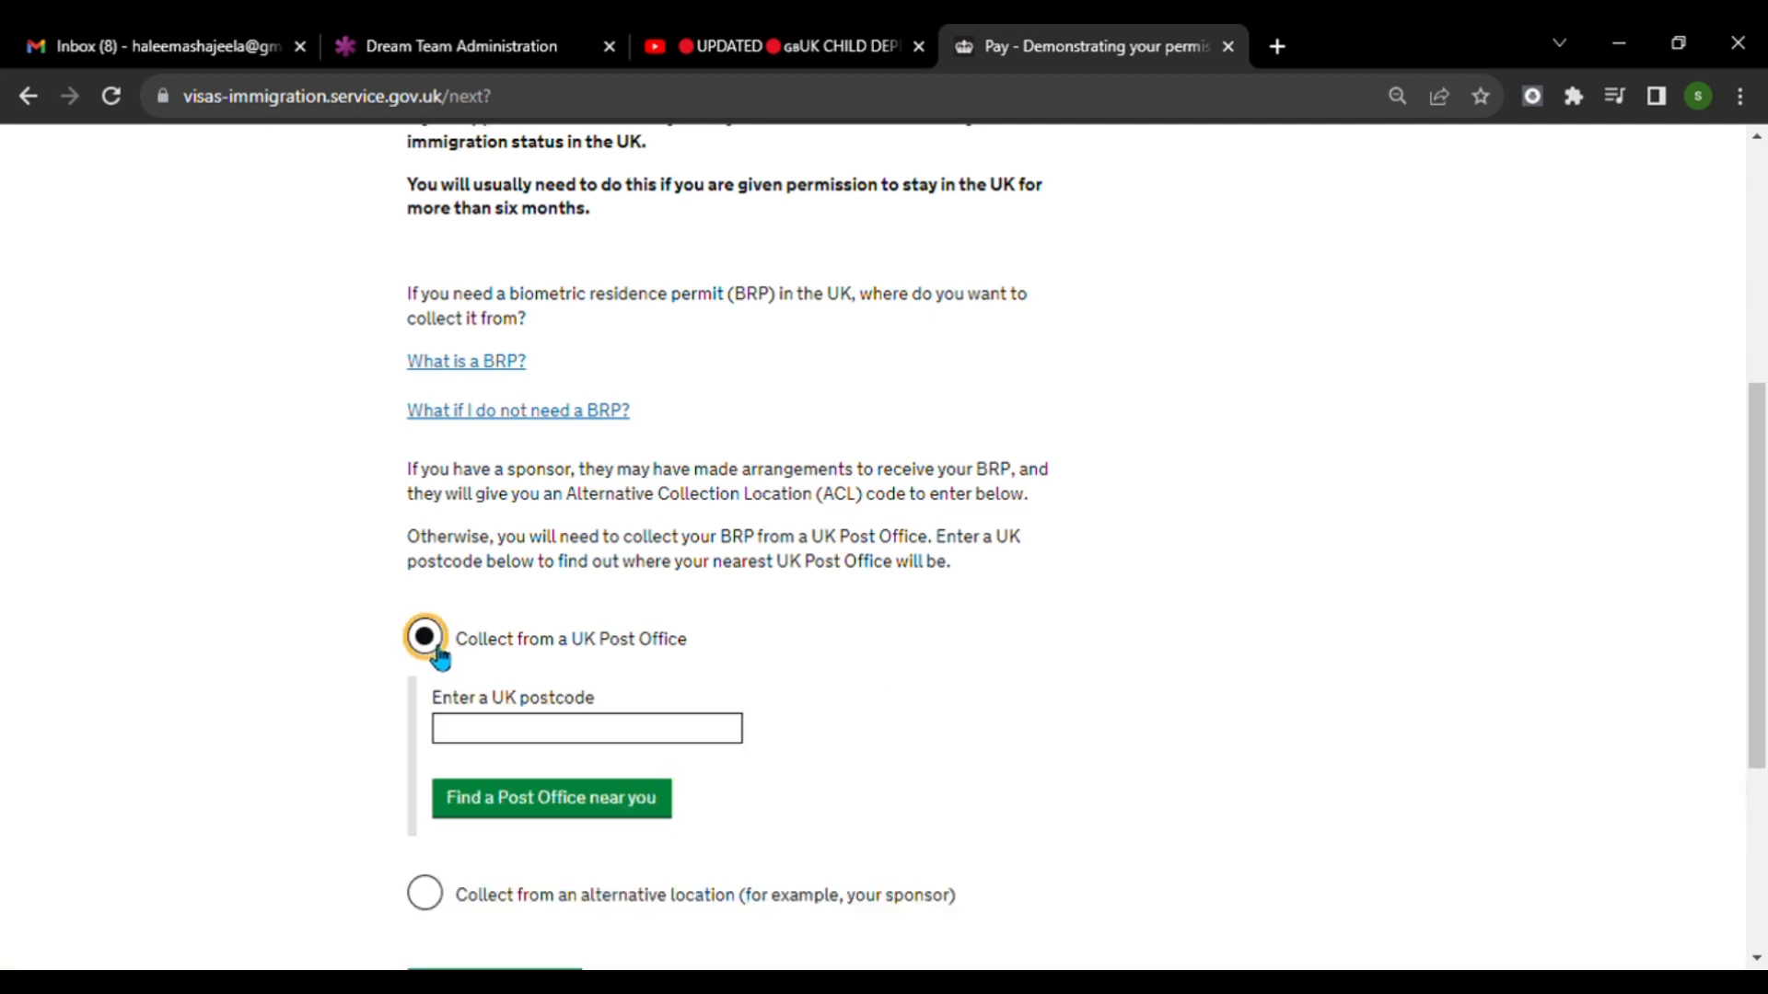
pyautogui.click(686, 743)
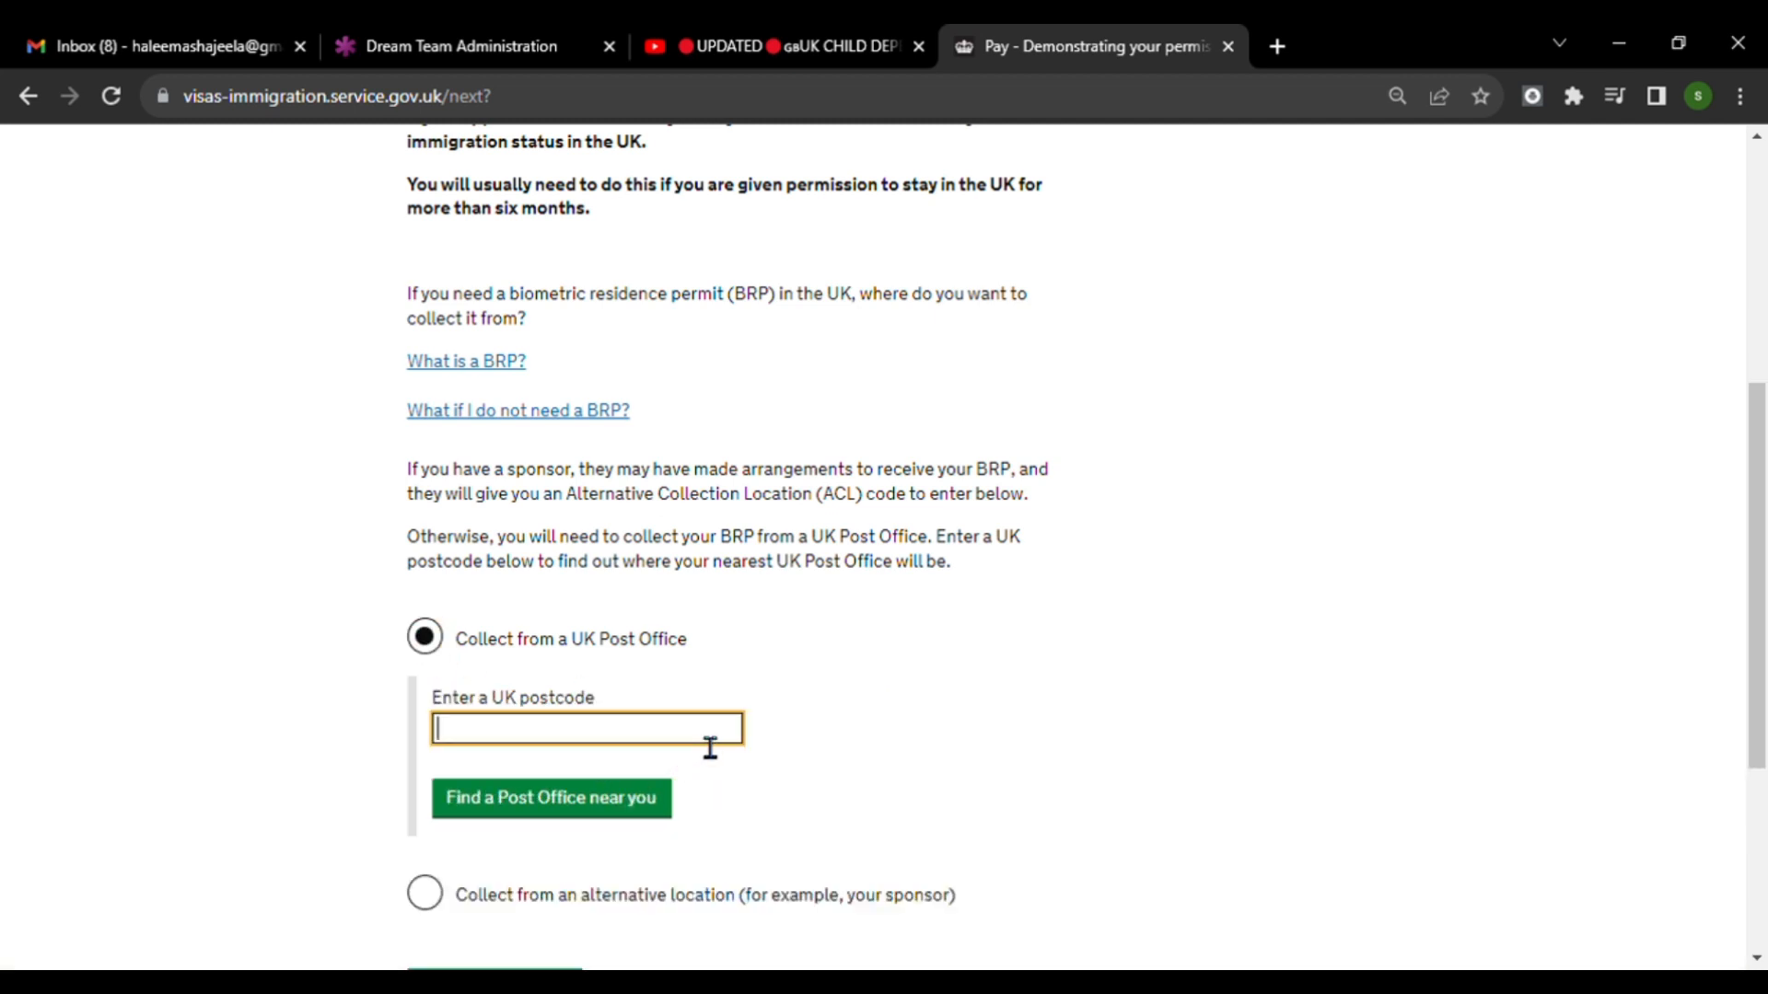
pyautogui.click(1151, 647)
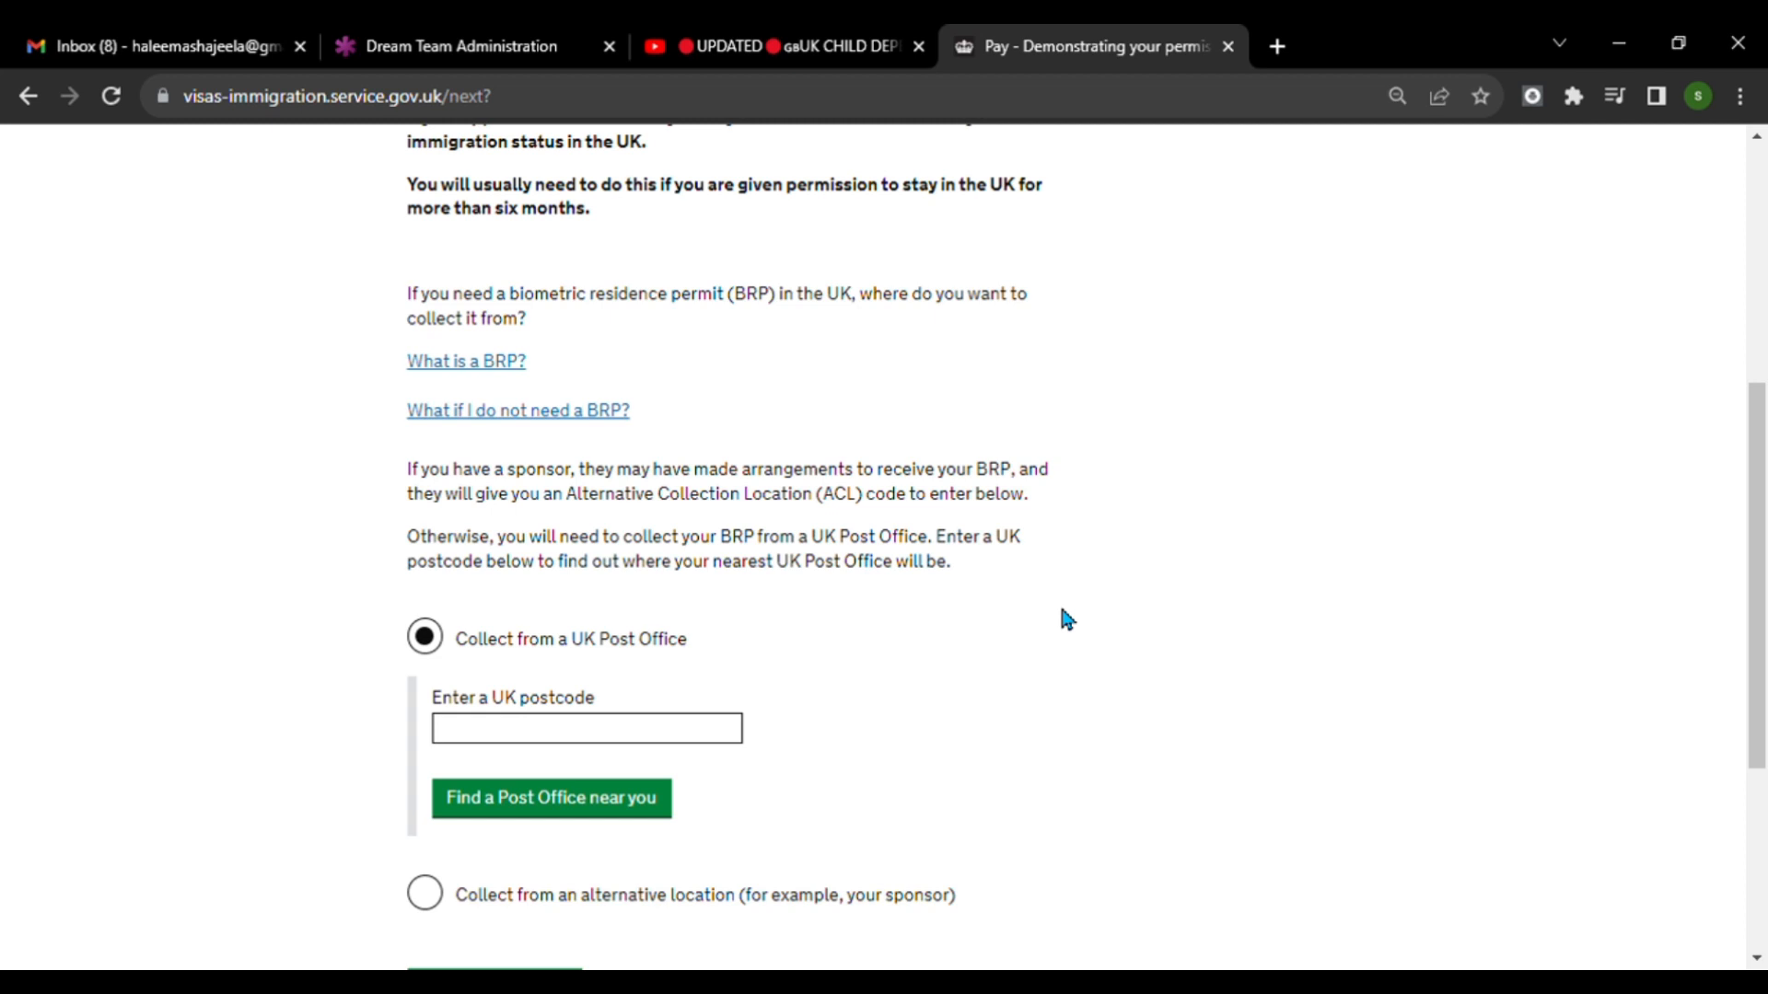
pyautogui.scroll(-4, 1066, 618)
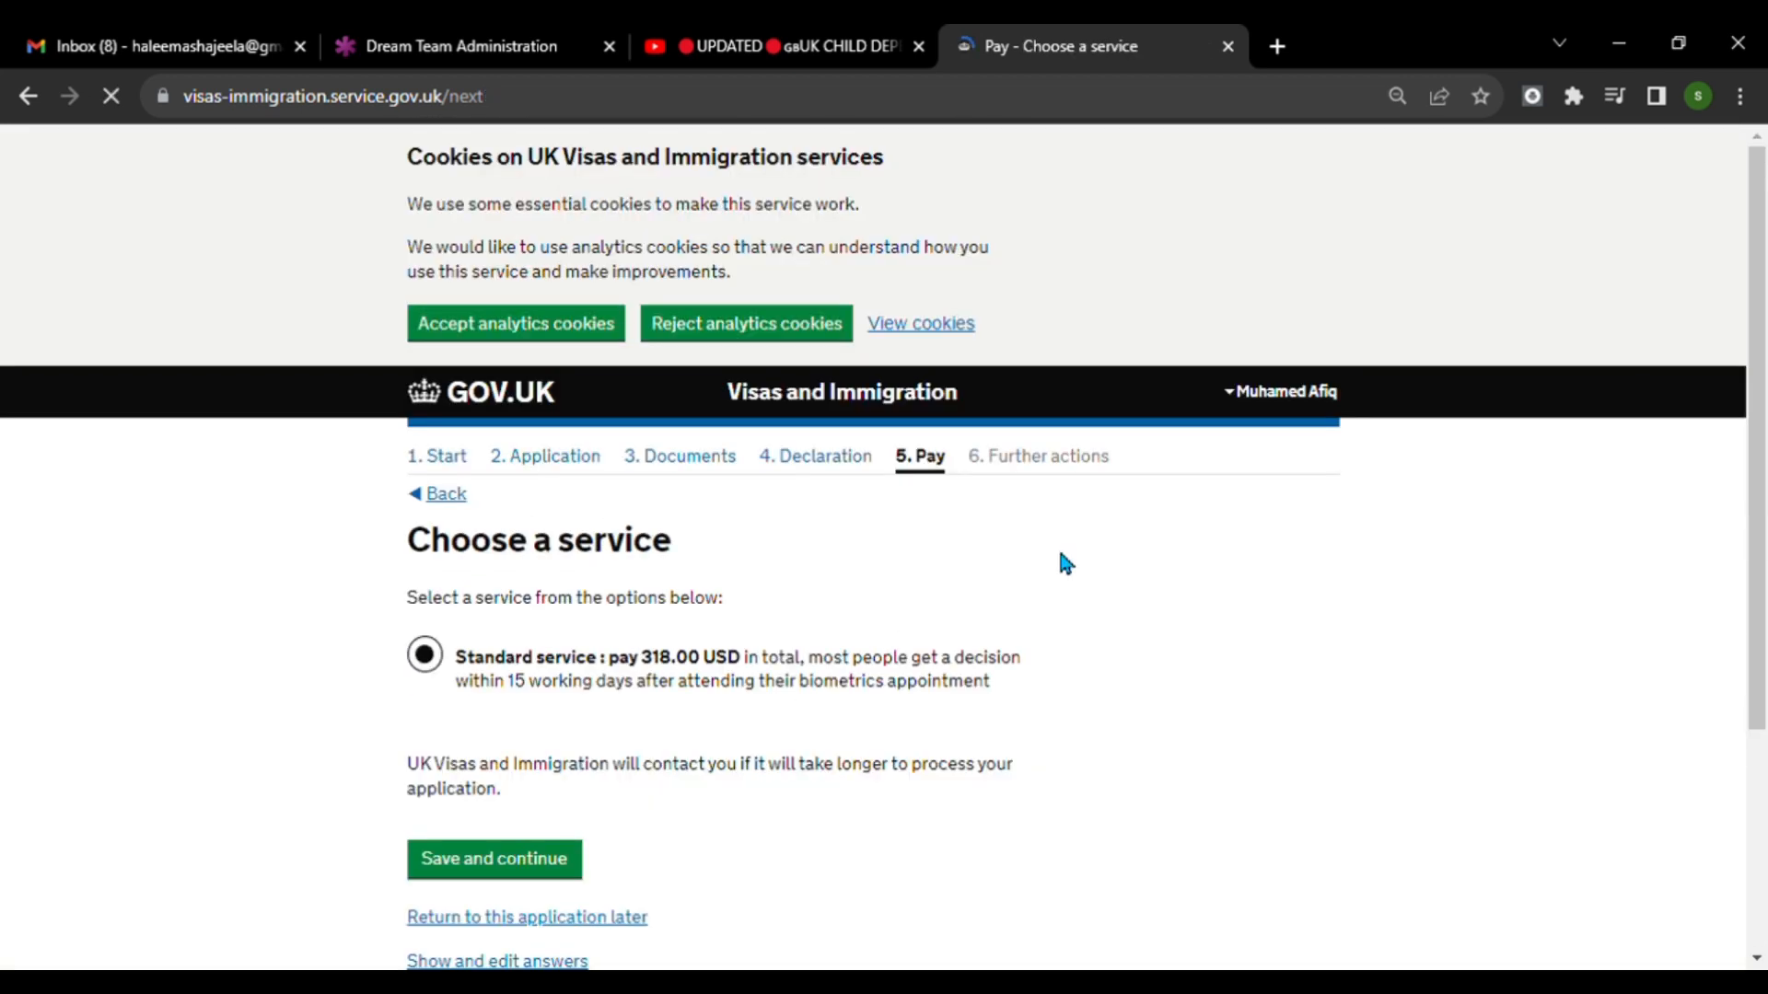
pyautogui.scroll(-1, 1058, 560)
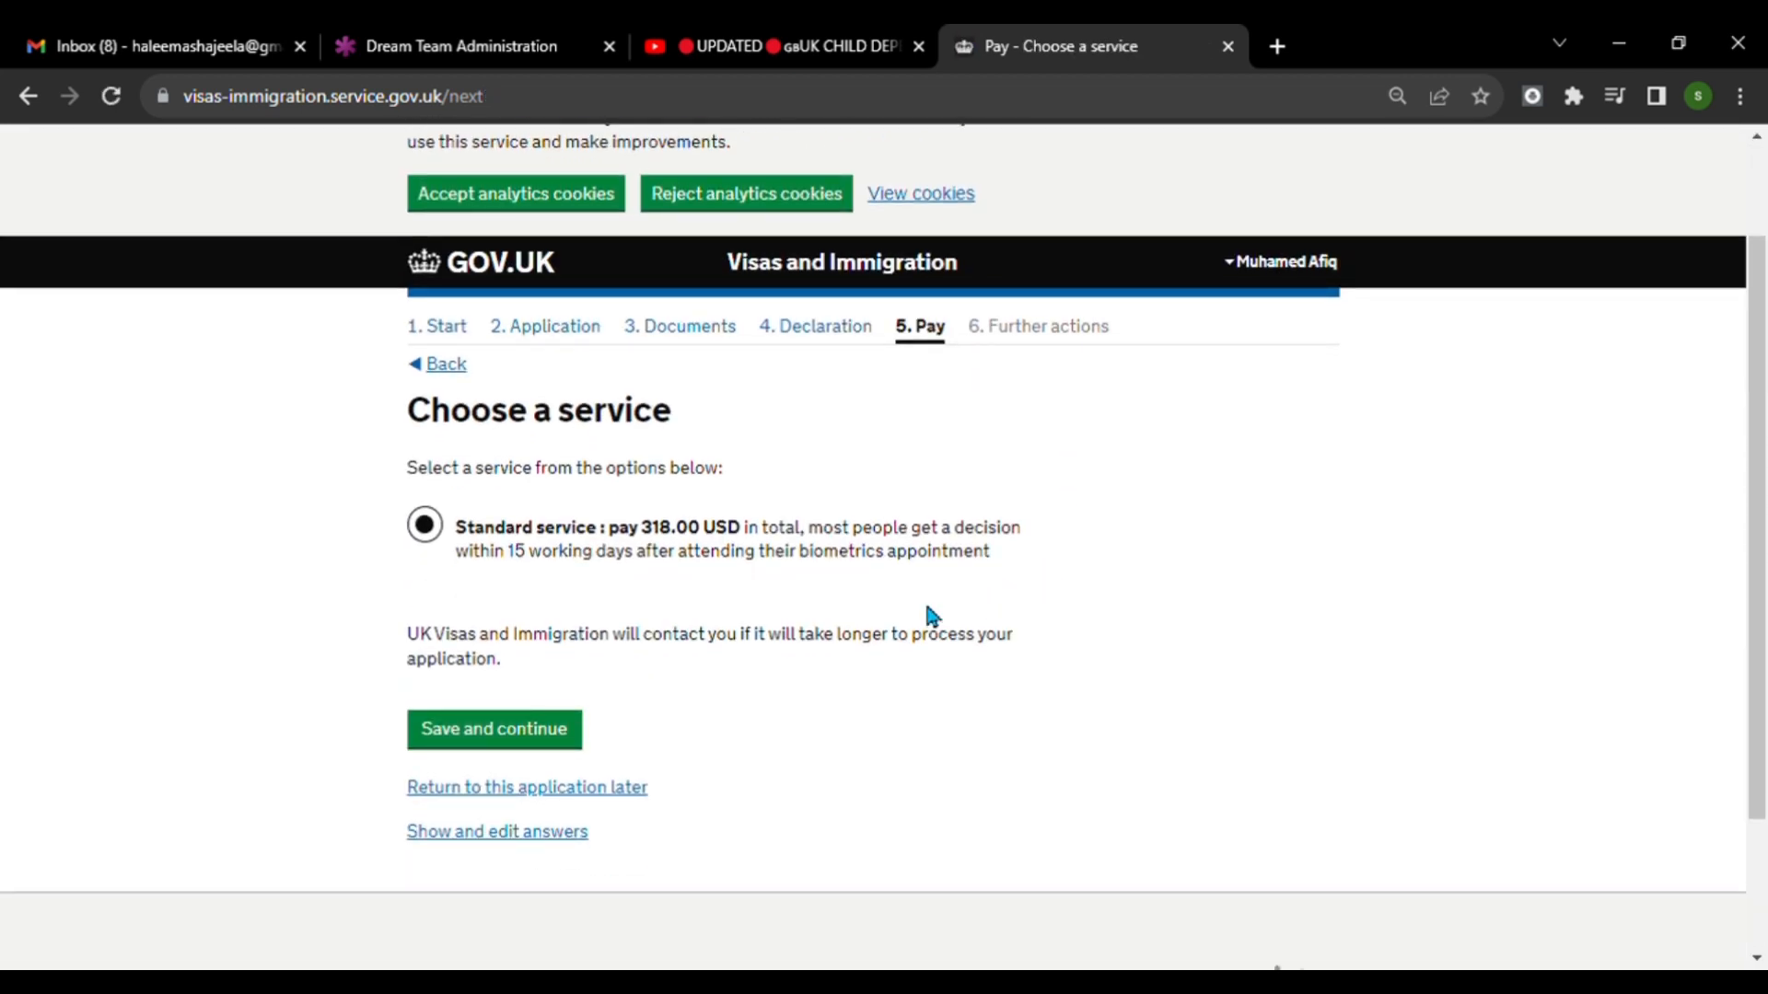